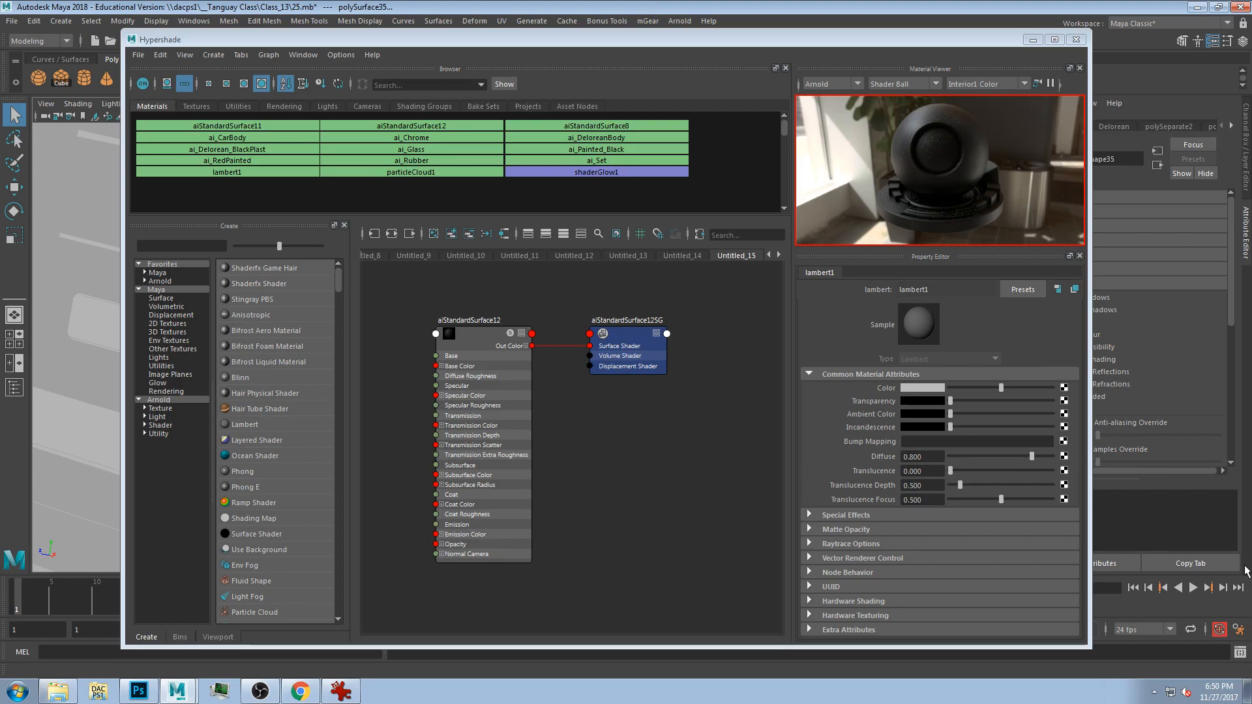
- Open Windows Task Manager to examine the running processes and memory usage
left_click_drag(466, 42, 471, 19)
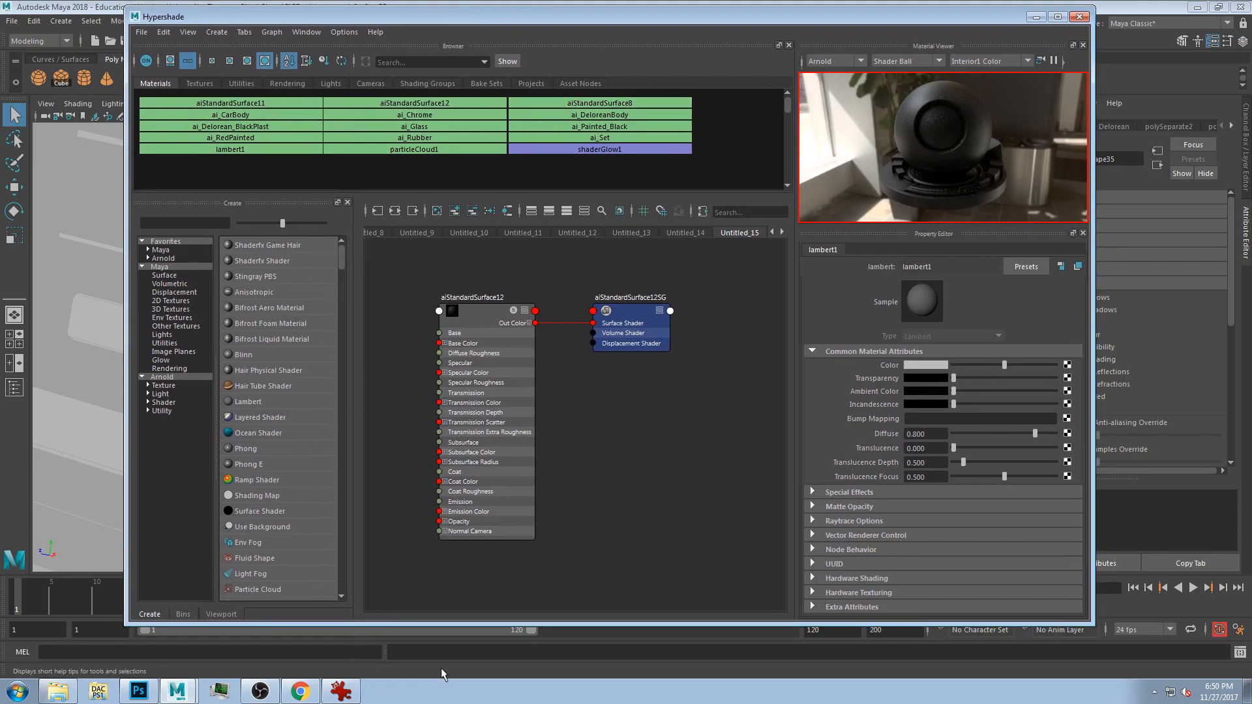
left_click(210, 690)
right_click(418, 694)
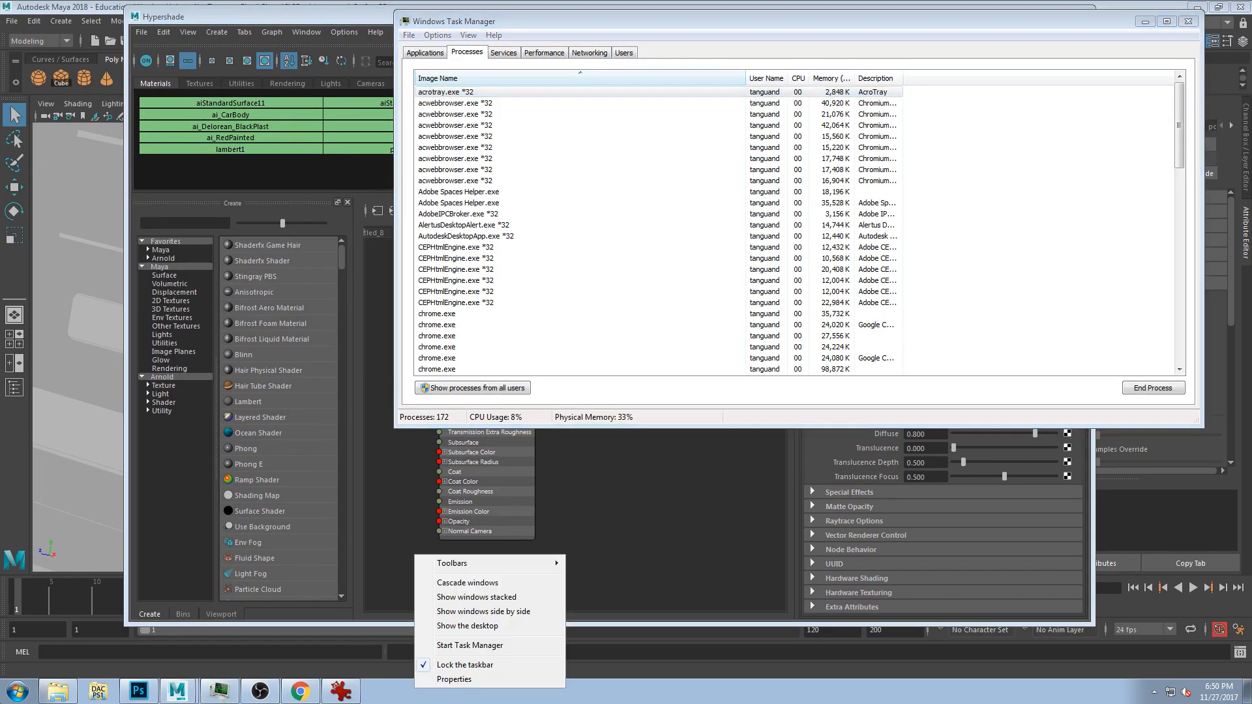
- Open the Windows system information to examine the computer's processor, installed memory and system type
left_click(9, 697)
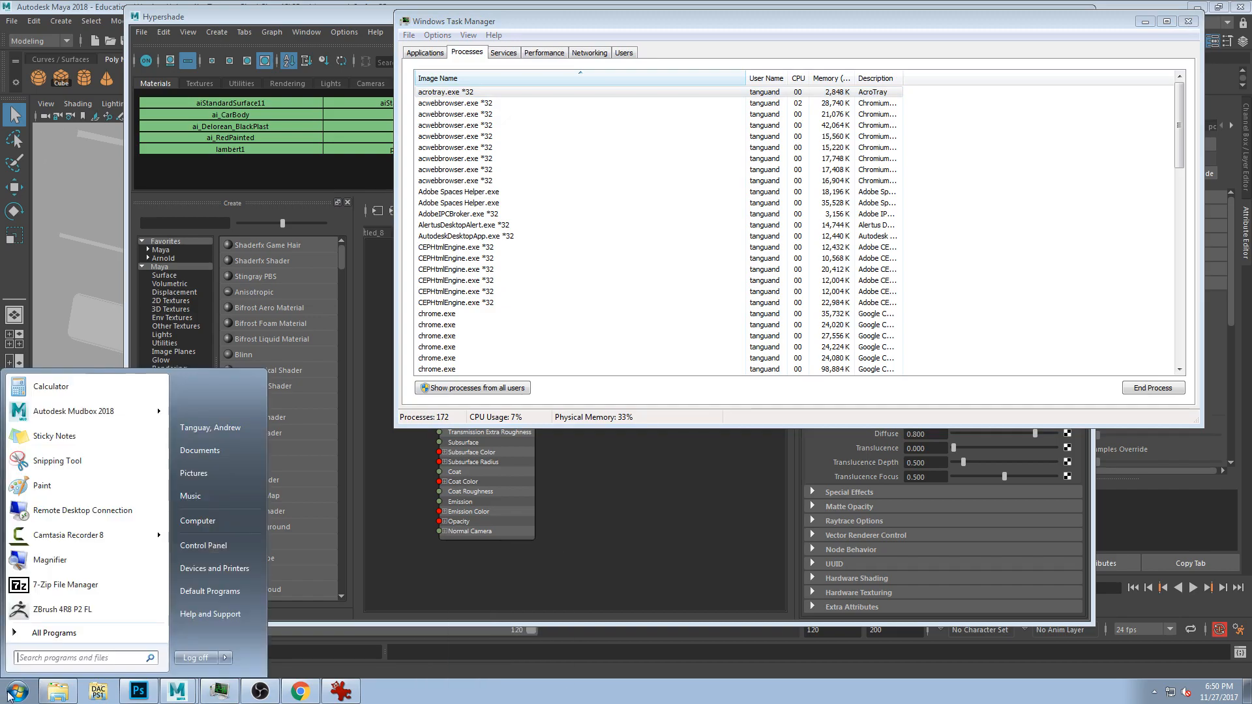
left_click(228, 521)
right_click(228, 521)
left_click(291, 652)
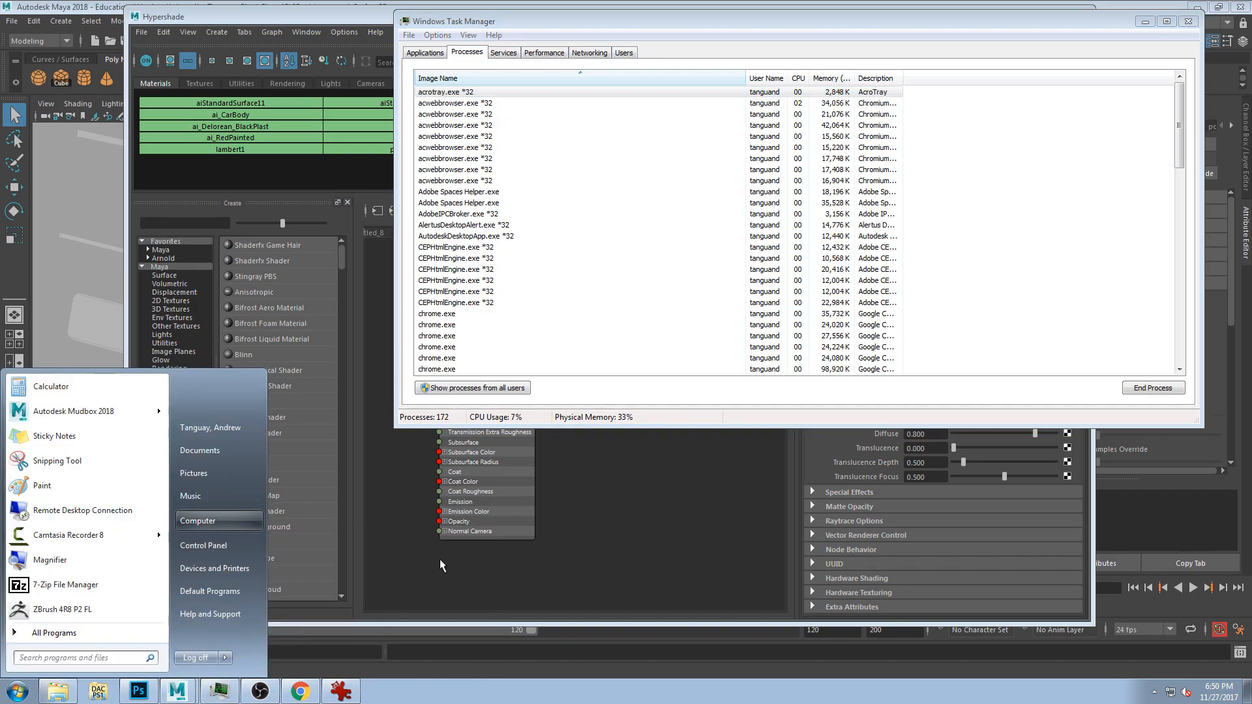
left_click_drag(404, 145, 206, 98)
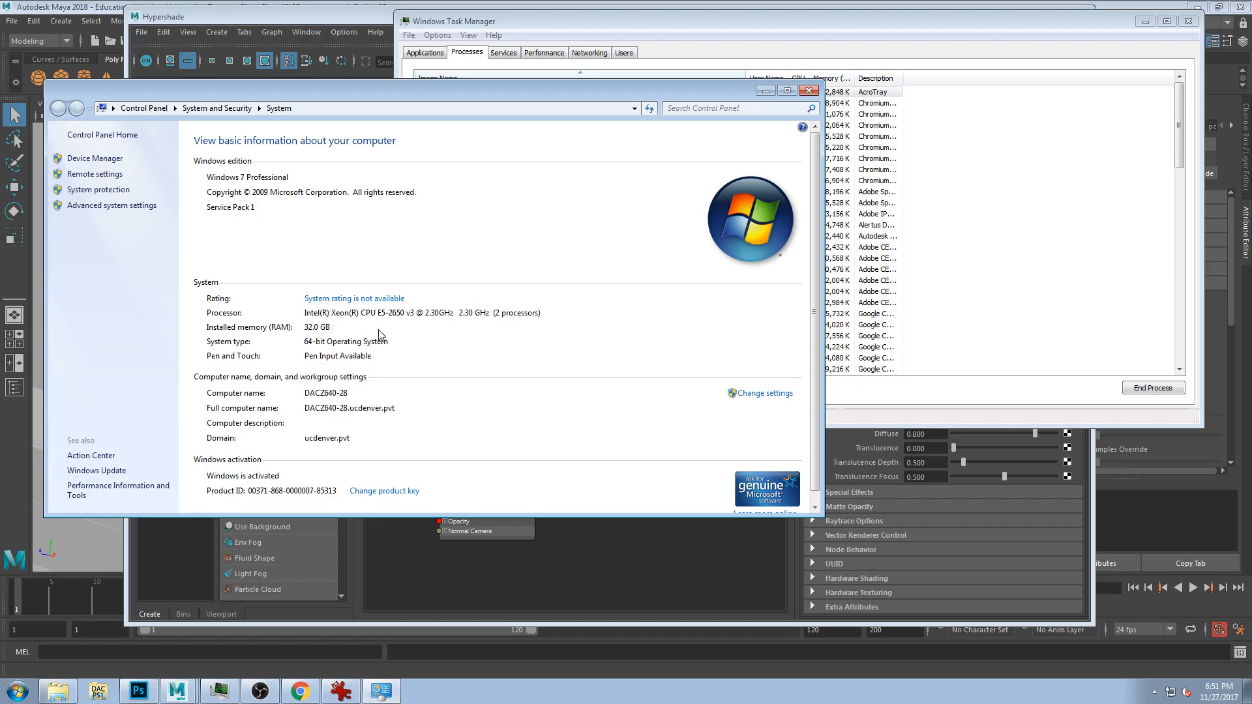
left_click_drag(381, 93, 410, 131)
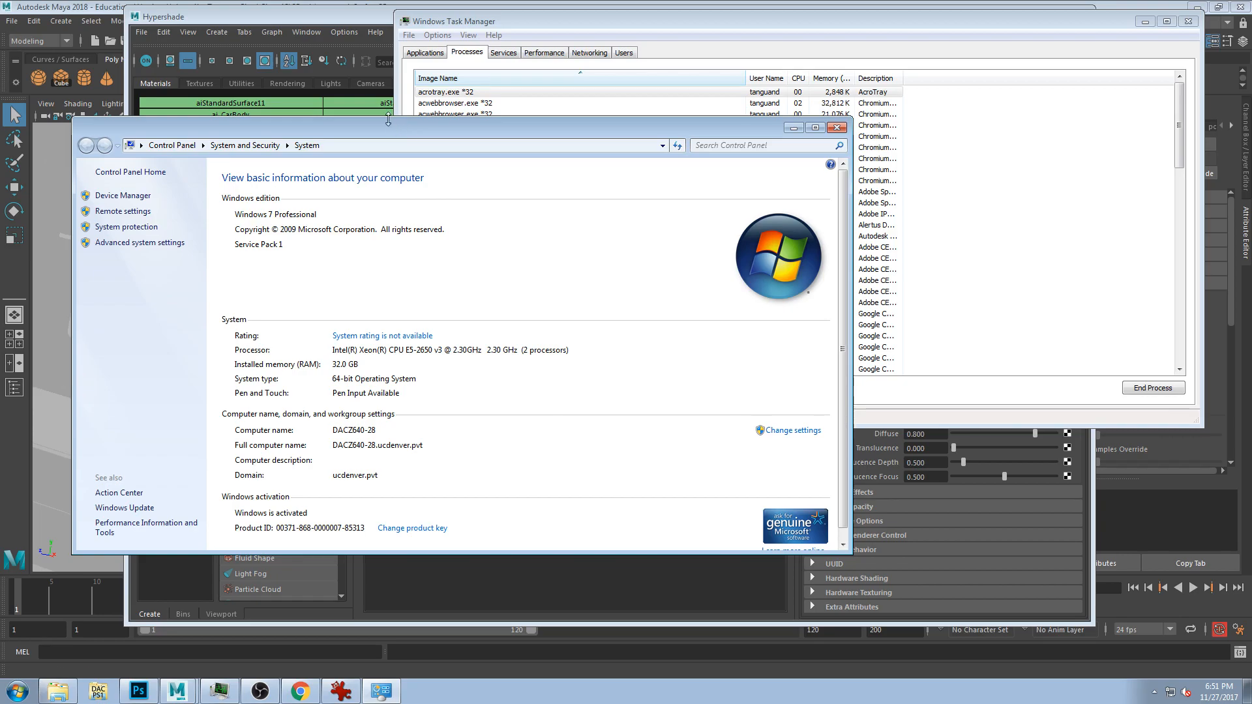
- Arrange the Task Manager and System windows so that both can be examined together
left_click_drag(458, 27, 476, 233)
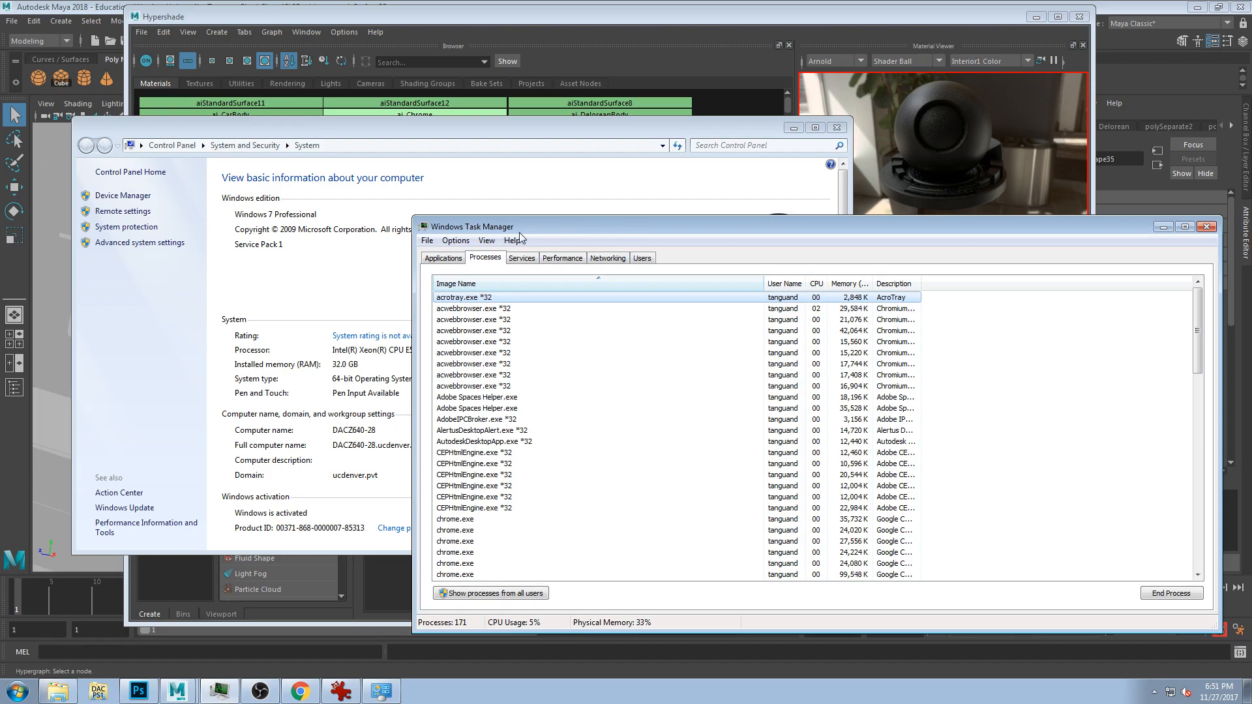
left_click_drag(352, 128, 292, 88)
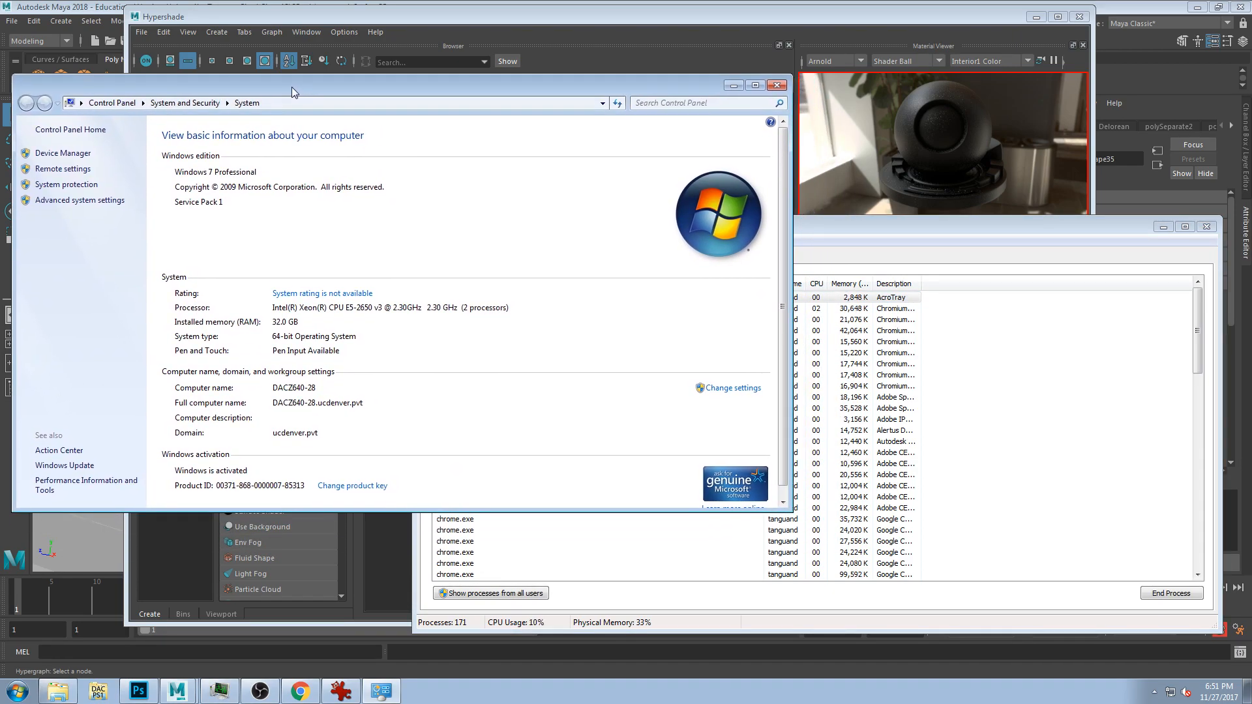
left_click(821, 234)
left_click_drag(821, 238, 833, 254)
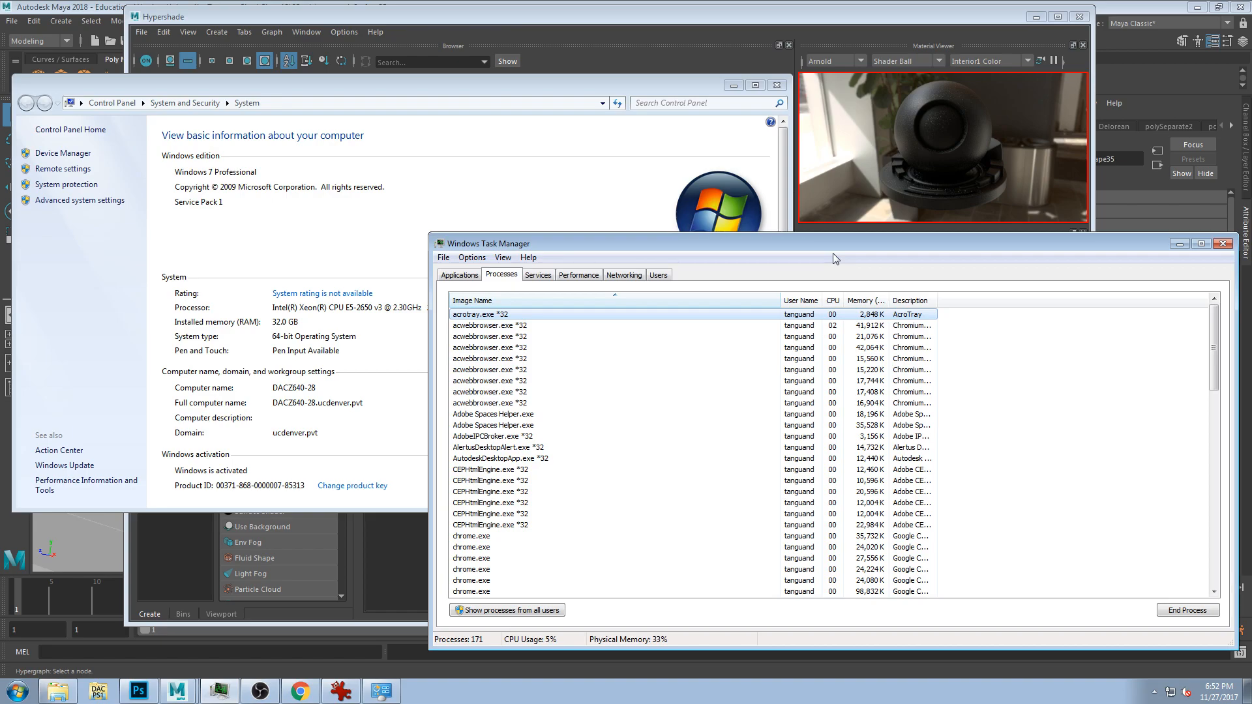
mouse_move(813, 242)
left_mouse_down()
mouse_move(801, 252)
mouse_move(818, 252)
left_mouse_up()
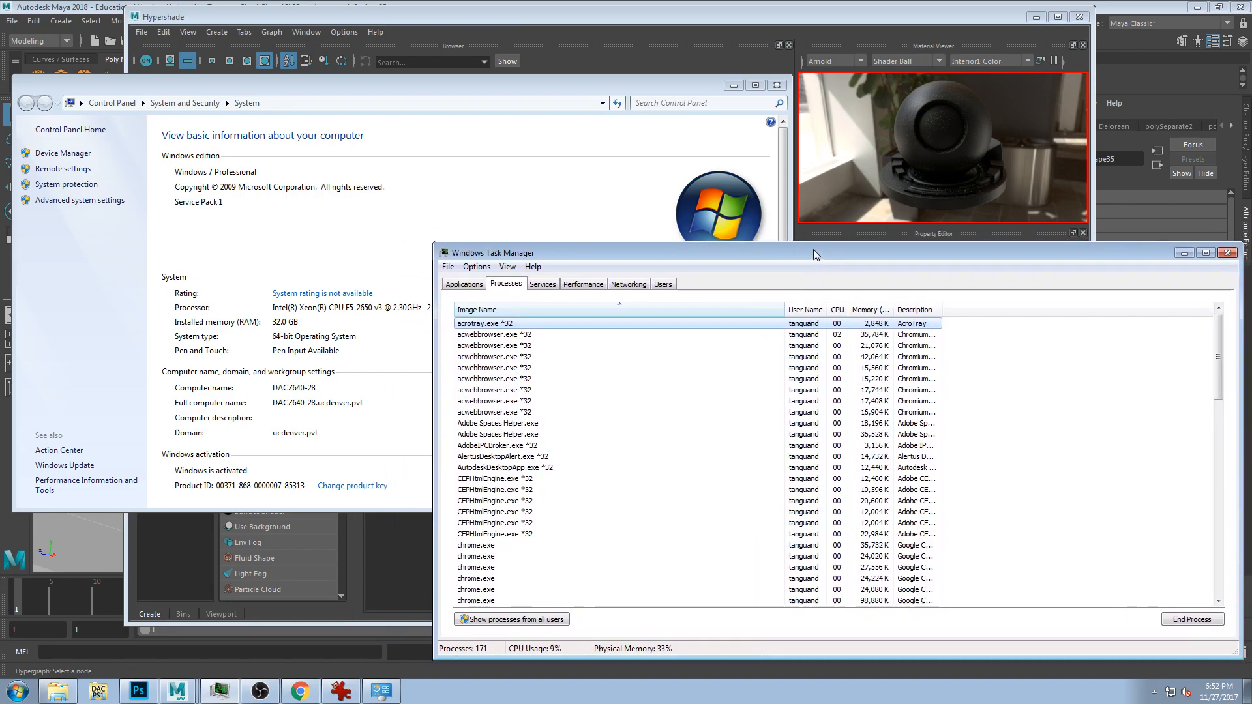
- Return to Maya's Hypershade and close it to uncover the car scene
left_click(613, 19)
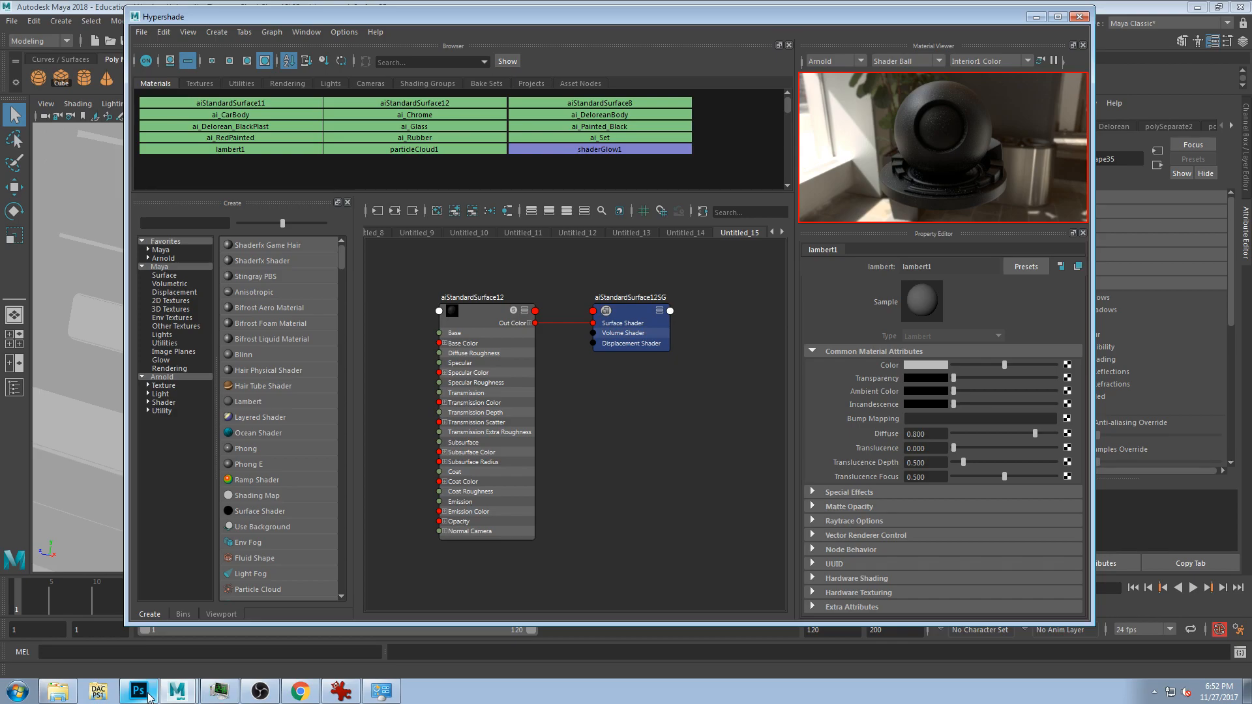
left_click_drag(979, 18, 1016, 27)
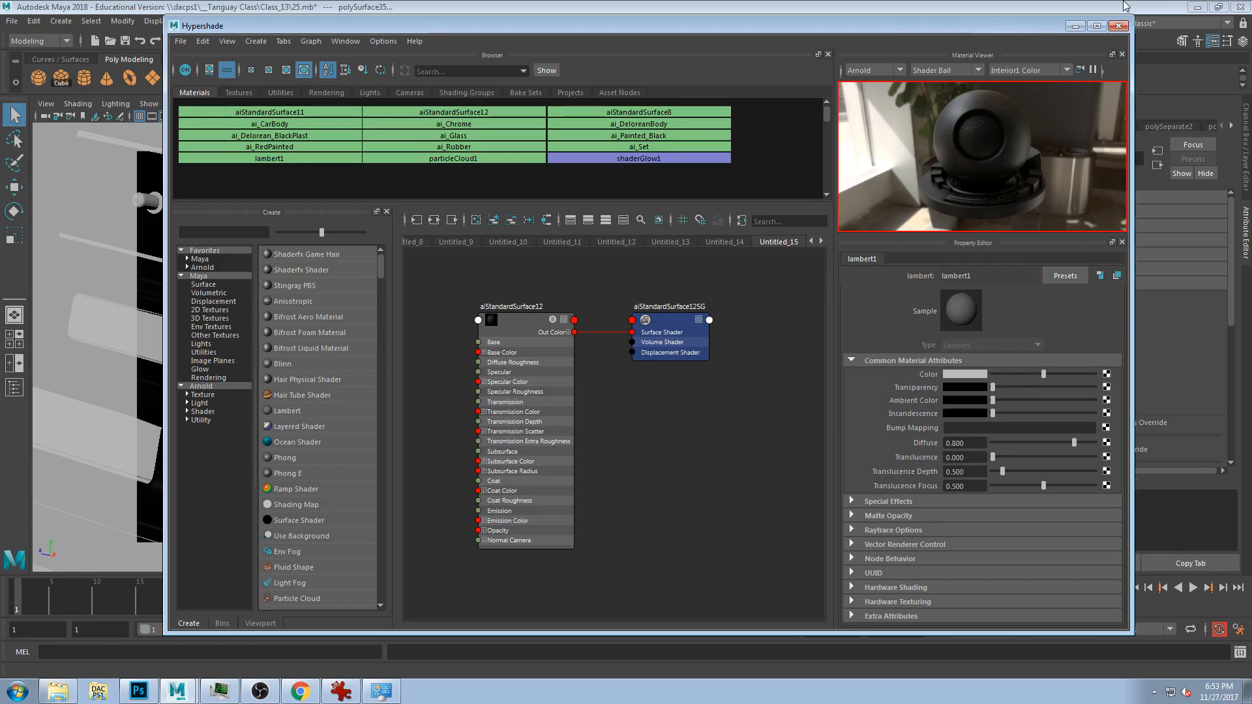
left_click_drag(534, 26, 501, 67)
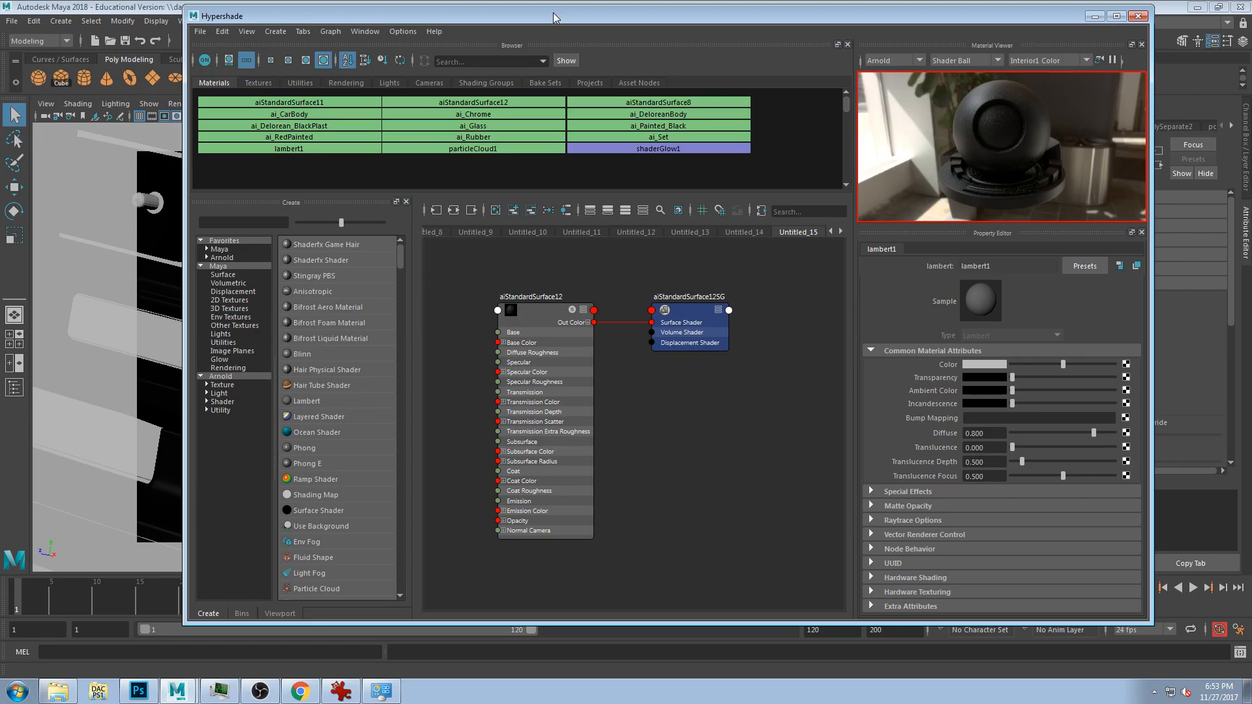
left_click_drag(554, 18, 613, 18)
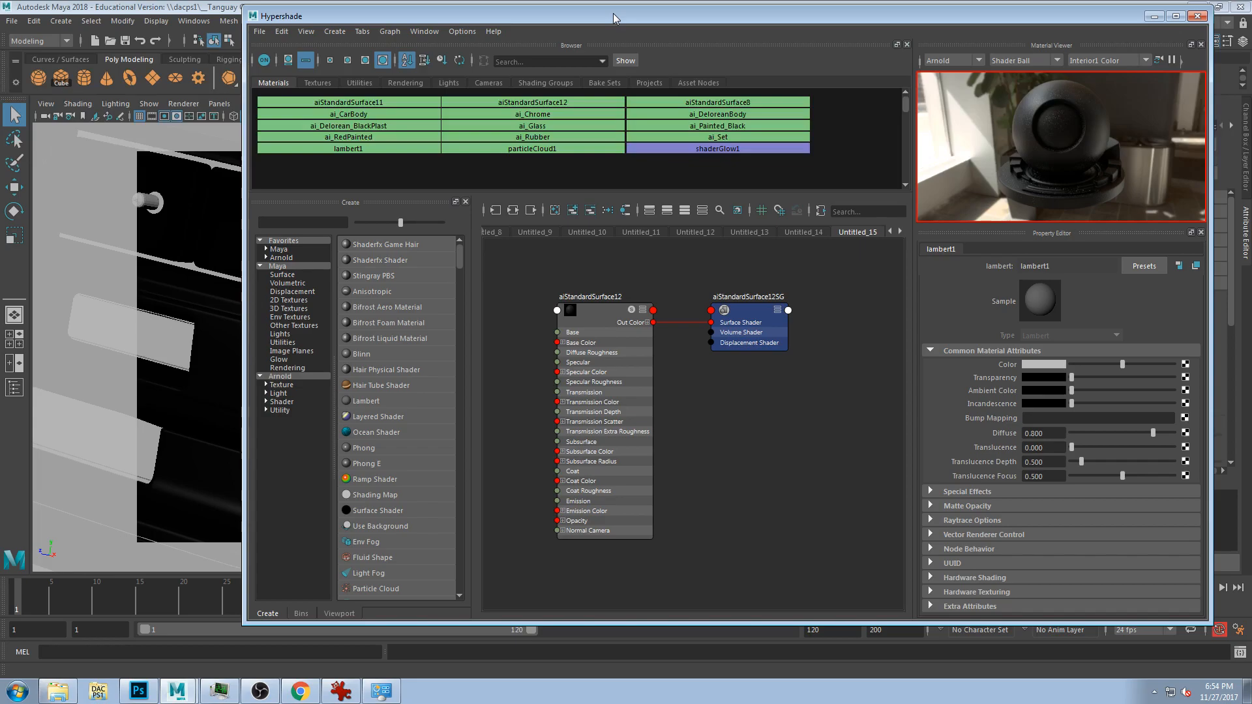
mouse_move(484, 18)
left_mouse_down()
mouse_move(479, 120)
mouse_move(472, 20)
mouse_move(499, 22)
left_mouse_up()
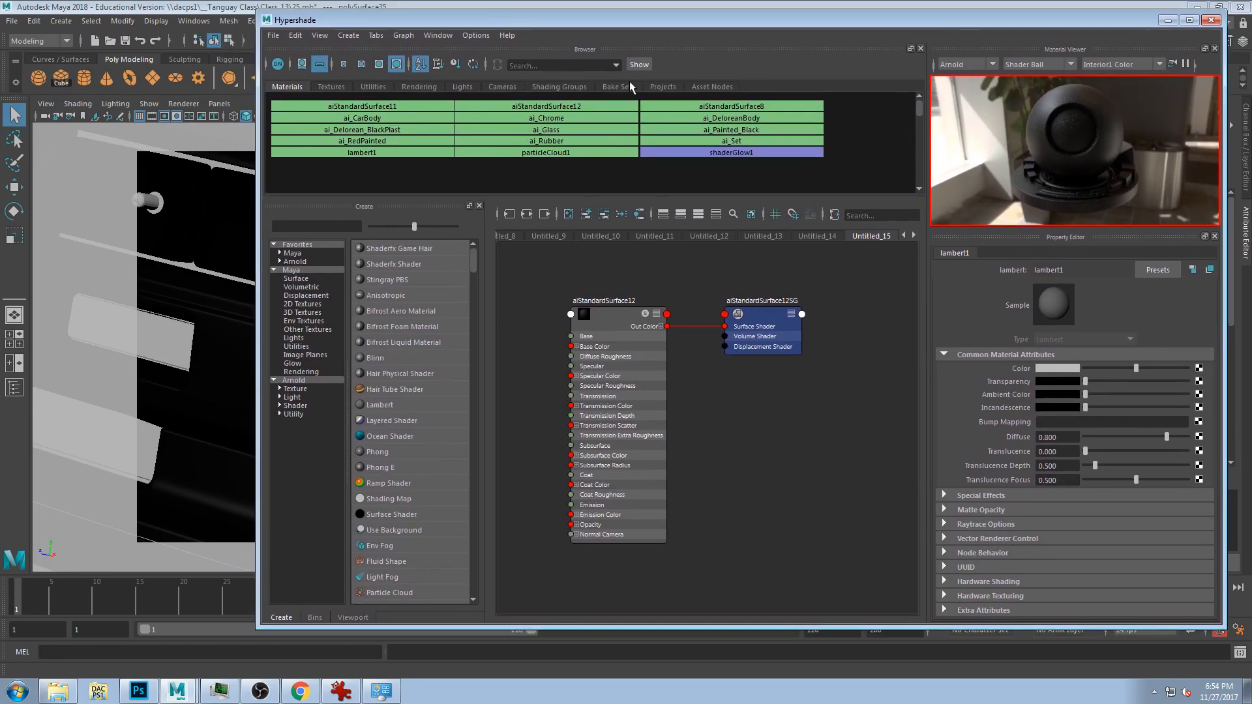
left_click_drag(657, 19, 572, 20)
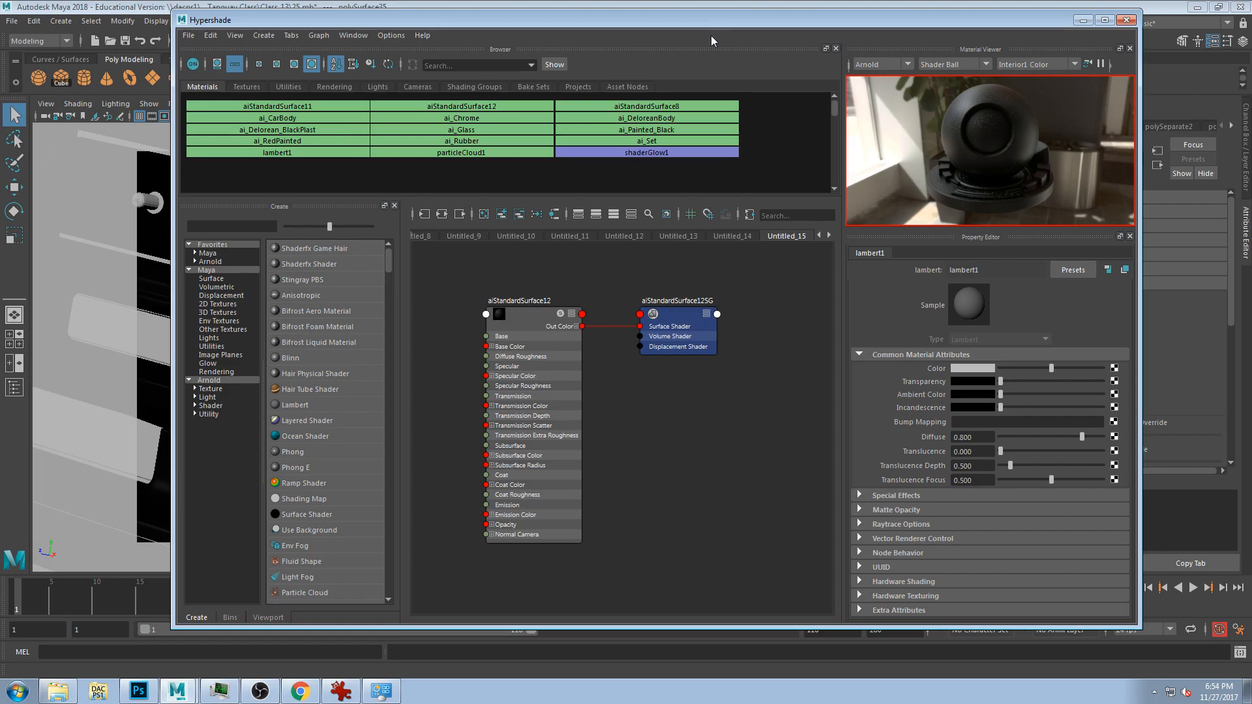
left_click(1126, 19)
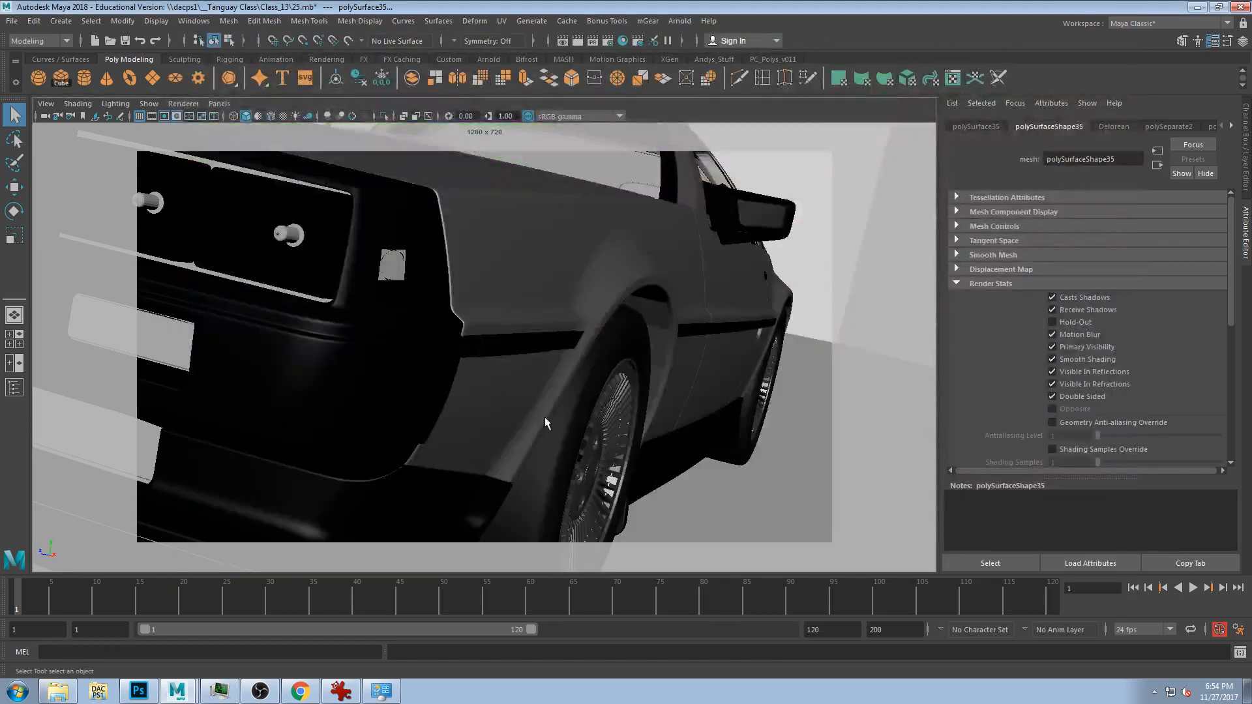
- Examine the DeLorean, the vintage red car and the sample spheres from several angles and distances
left_click_drag(546, 417, 471, 363, "alt")
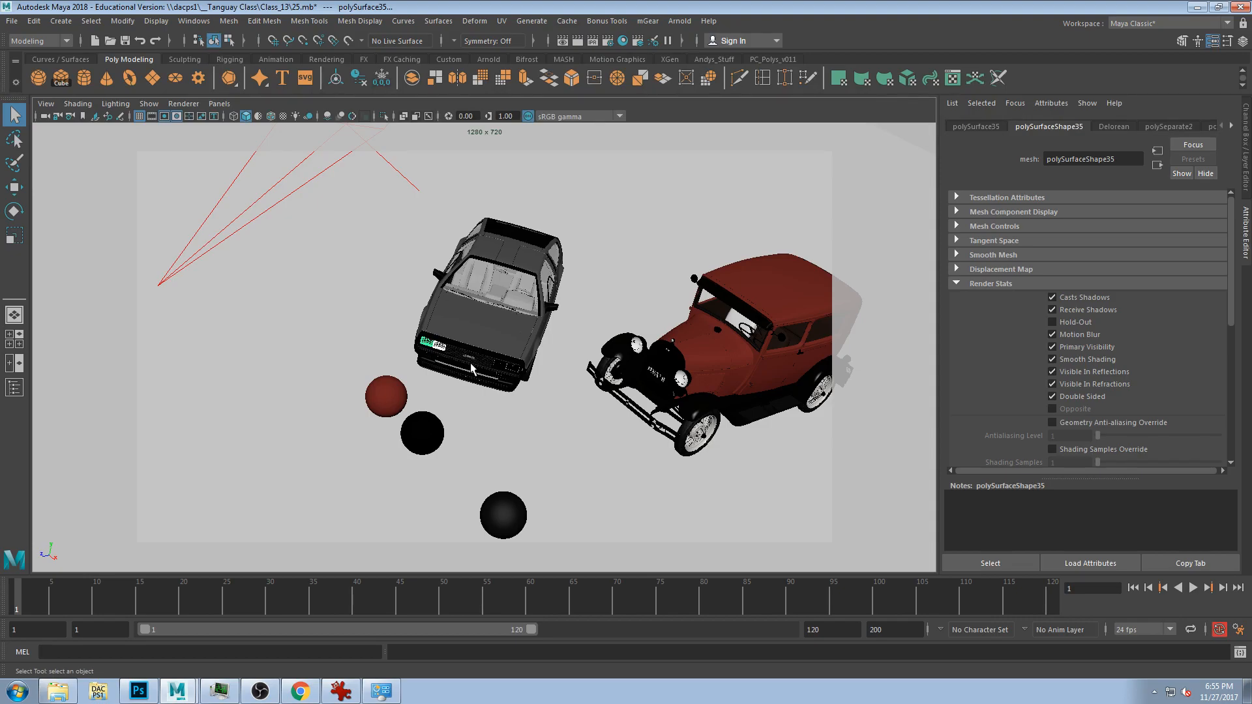
left_click_drag(593, 335, 557, 360, "alt")
scroll(565, 365, "up", 6)
left_click_drag(455, 304, 509, 336, "alt")
scroll(502, 364, "down", 5)
scroll(503, 361, "down", 5)
scroll(540, 389, "up", 6)
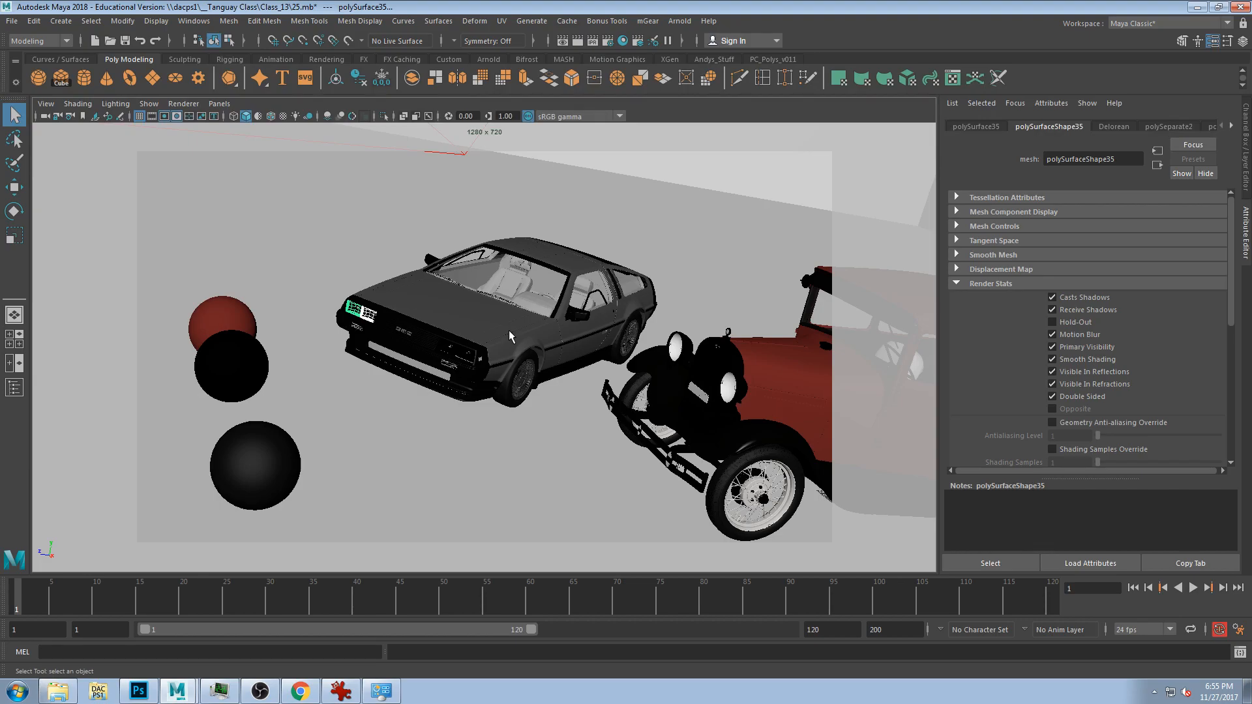
left_click_drag(550, 335, 493, 377, "alt")
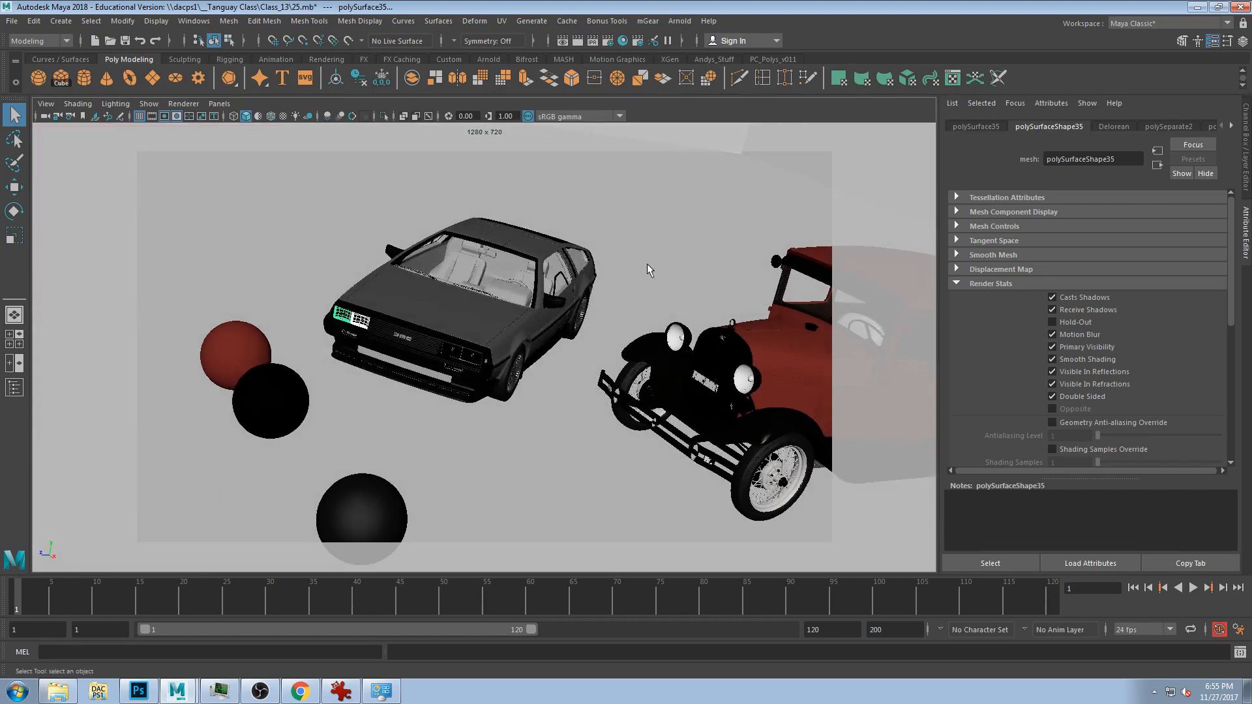
- Open the Render Settings and place the window clear of the DeLorean
left_click(609, 43)
left_click_drag(333, 84, 765, 18)
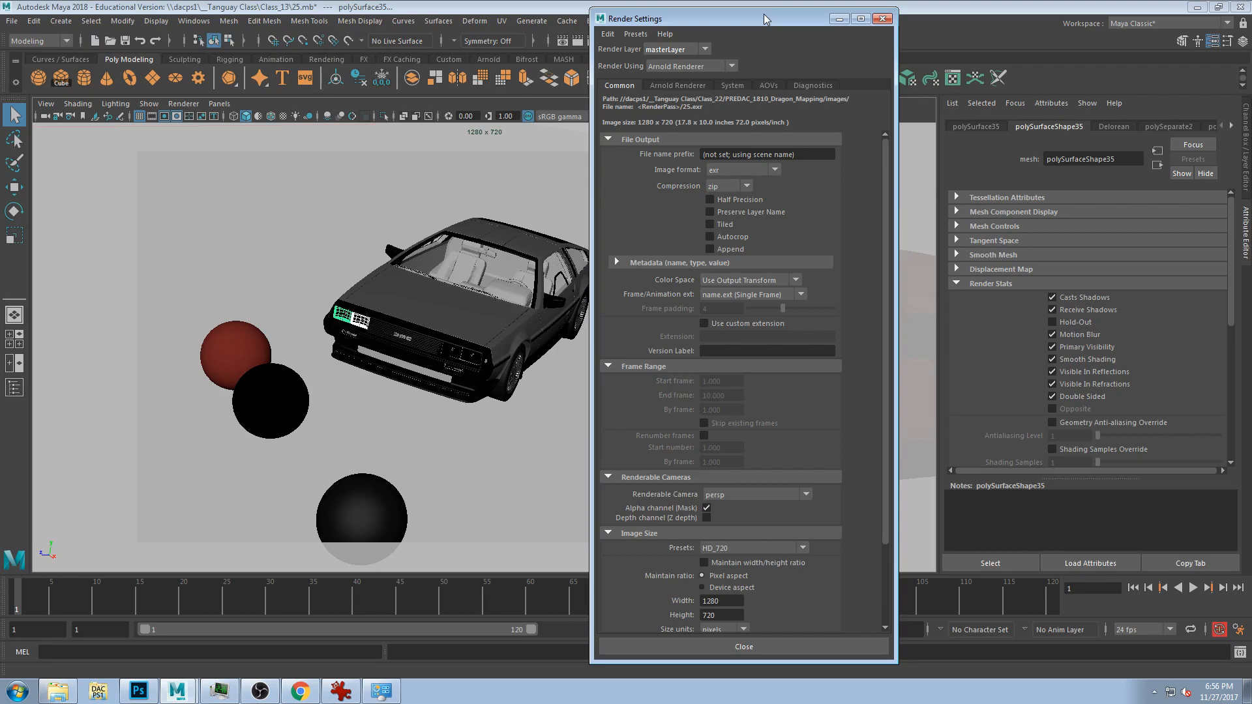
left_click_drag(767, 18, 1088, 21)
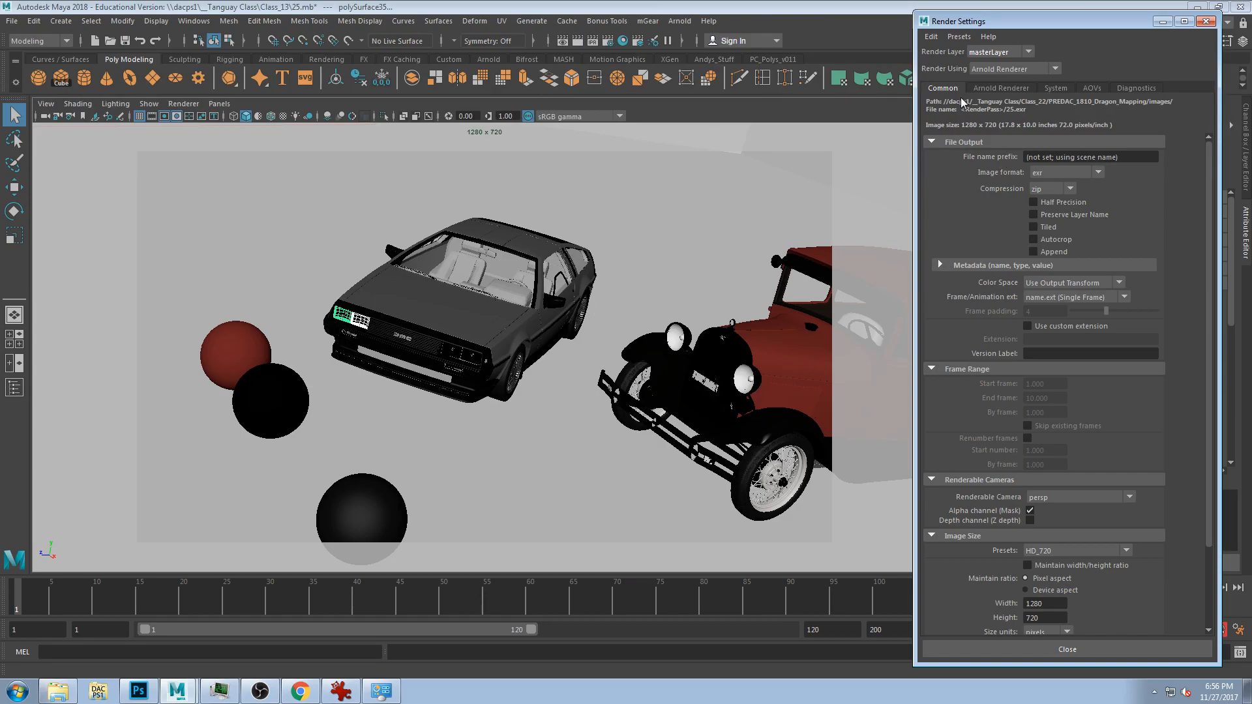
left_click_drag(990, 26, 894, 24)
- Review the common render settings and collapse the File Output, Frame Range, Renderable Cameras and Image Size sections
left_click(877, 143)
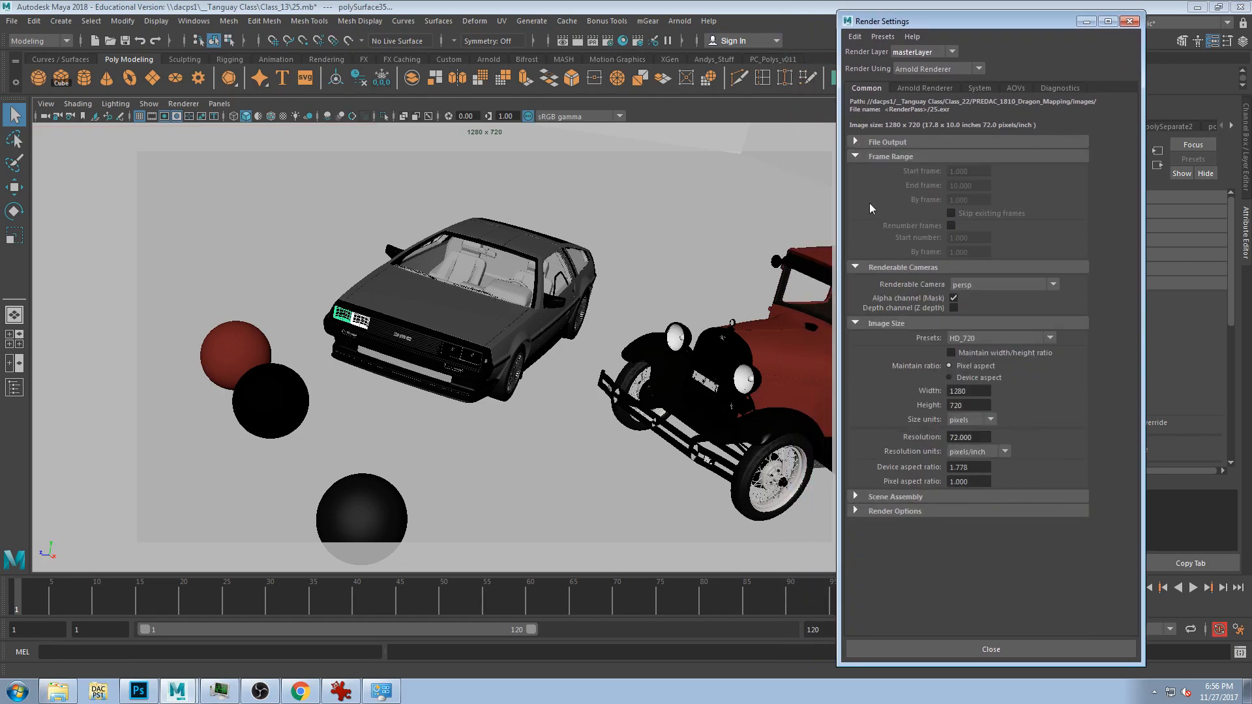
left_click(857, 157)
left_click(857, 172)
left_click(864, 185)
left_click(910, 186)
left_click(979, 202)
left_click(879, 213)
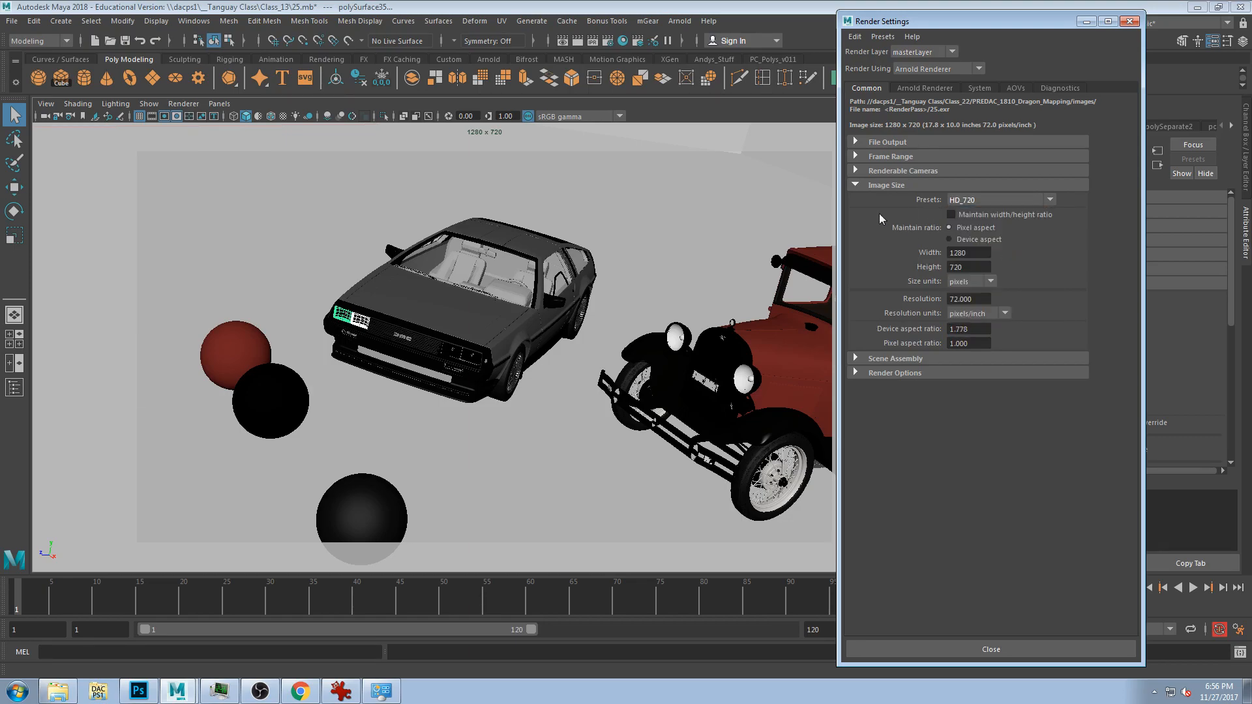
left_click(888, 171)
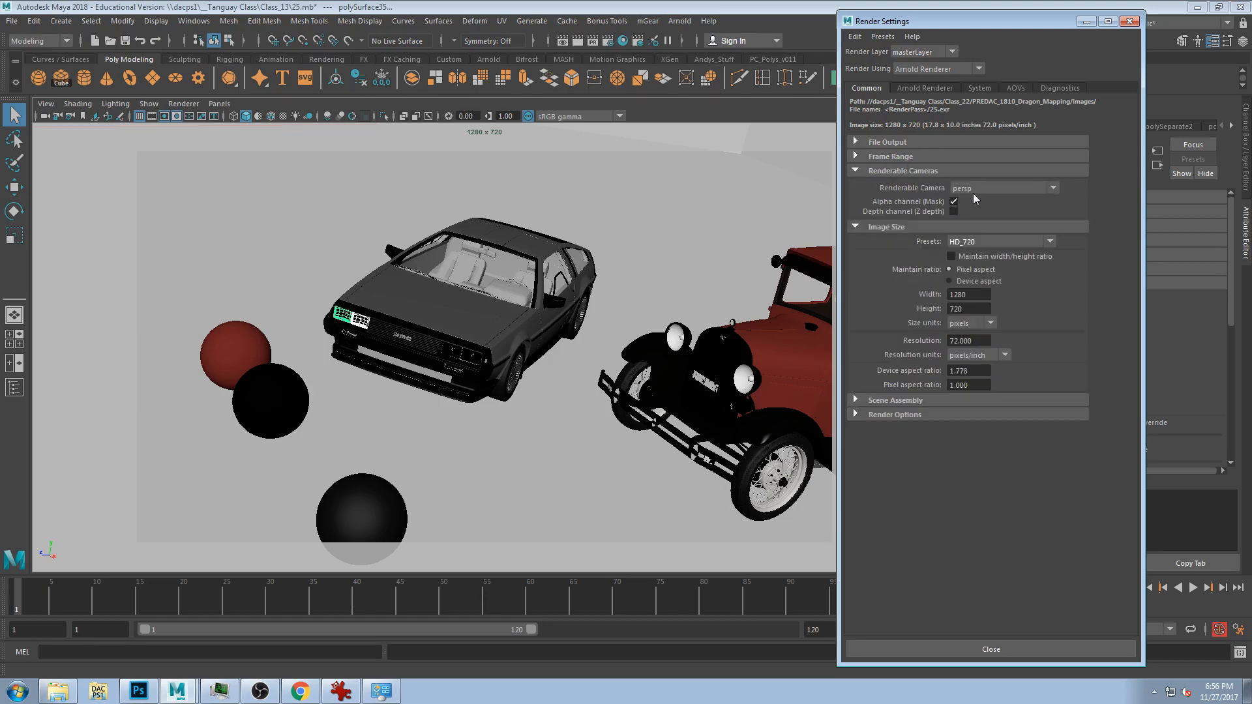
left_click(897, 170)
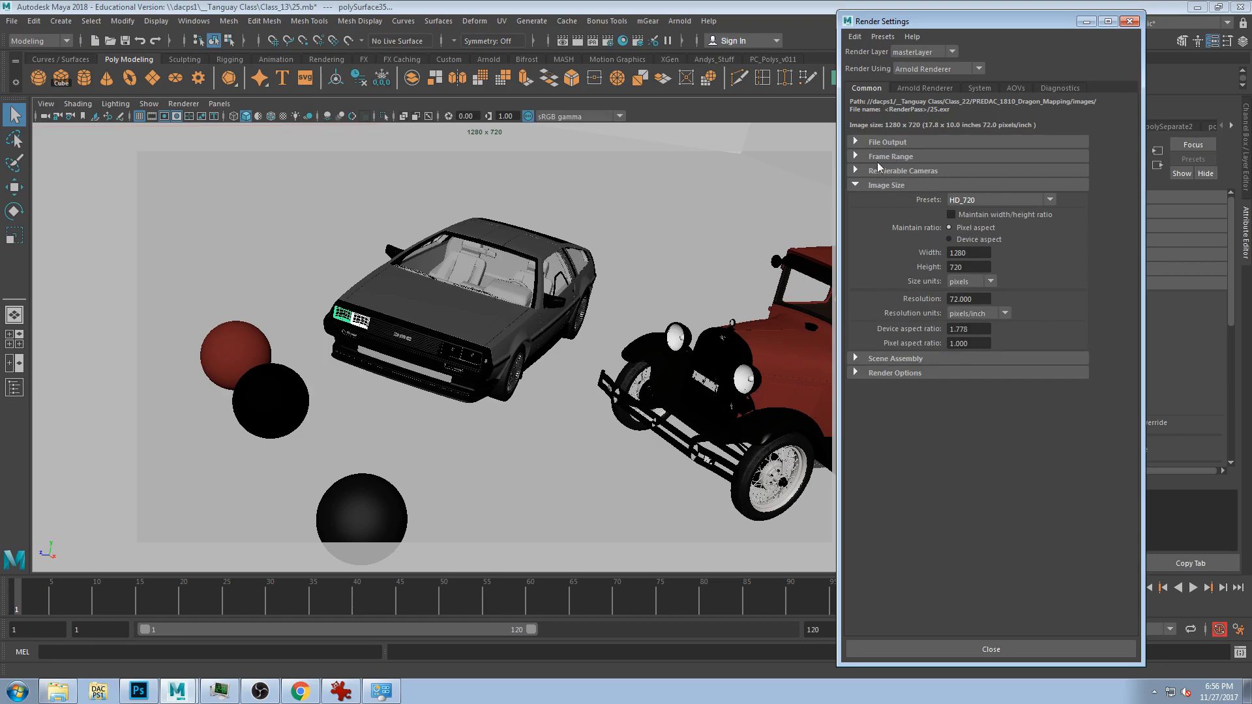
left_click(855, 184)
- Show the Arnold Renderer sampling settings, keeping the DeLorean and the Attribute Editor in view
left_click(914, 88)
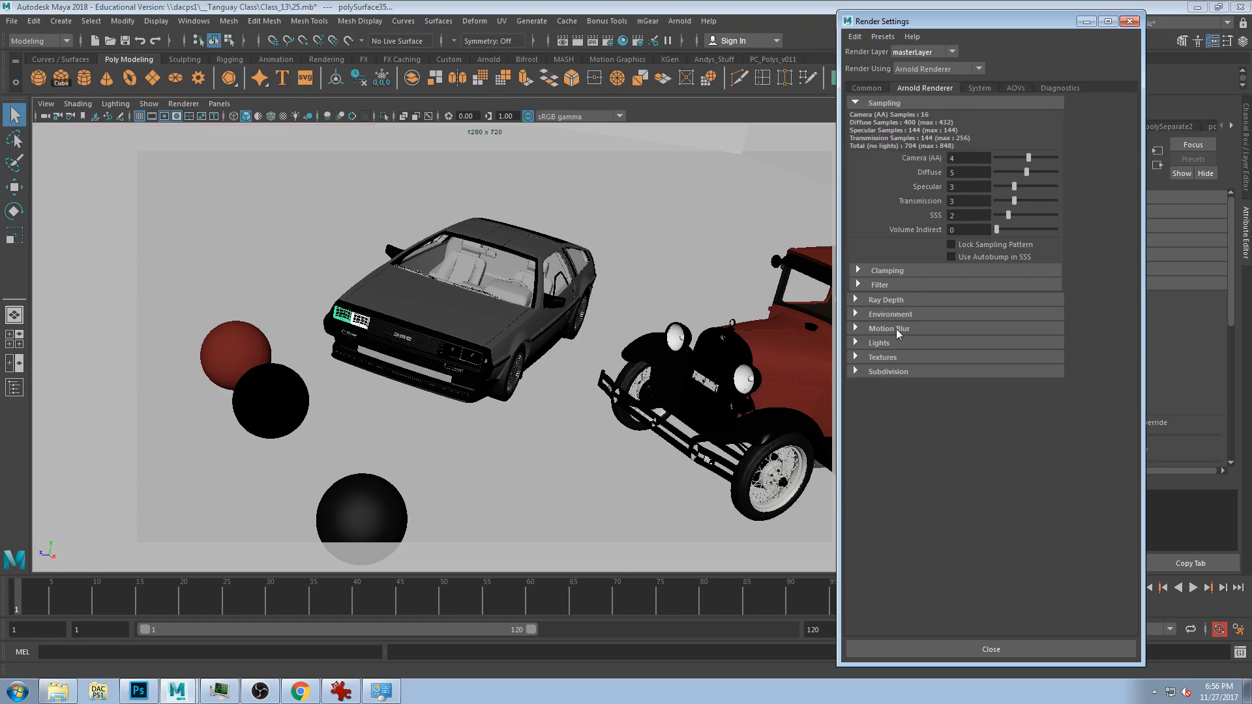
left_click_drag(514, 403, 545, 400, "alt")
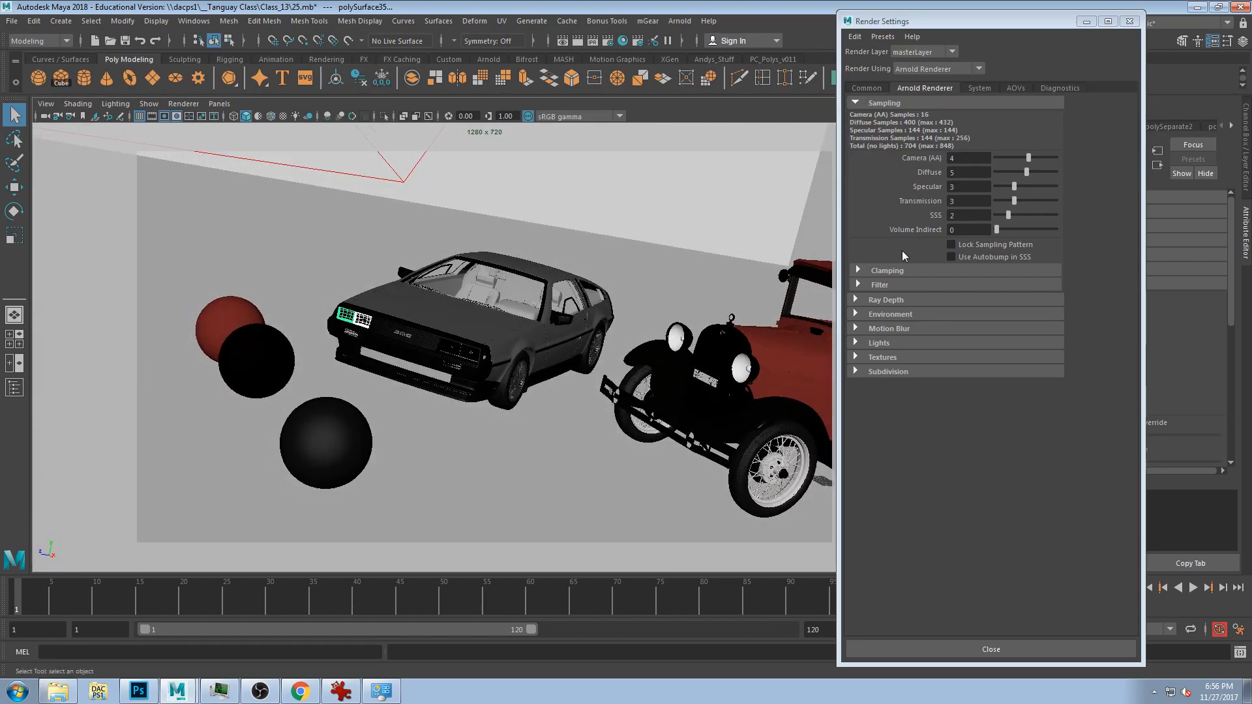
left_click_drag(988, 21, 711, 22)
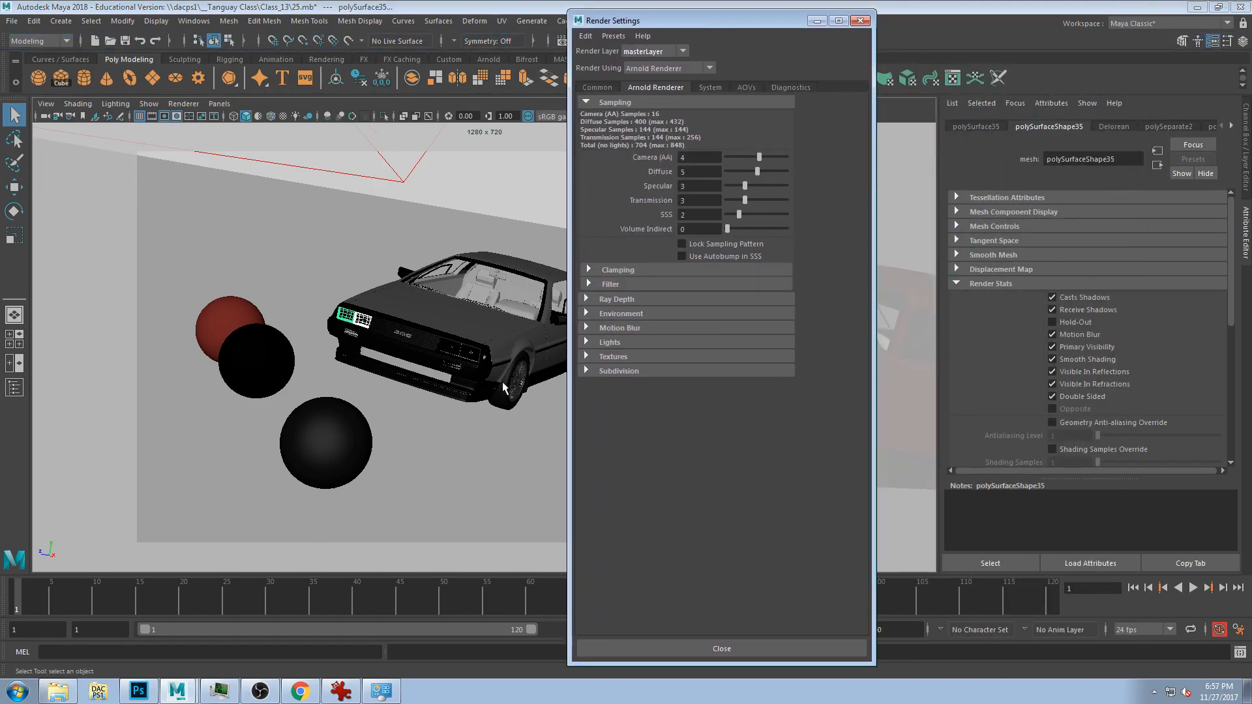
- Select the DeLorean's hood and locate its ai_DeloreanBody material in the Attribute Editor
left_click(477, 334)
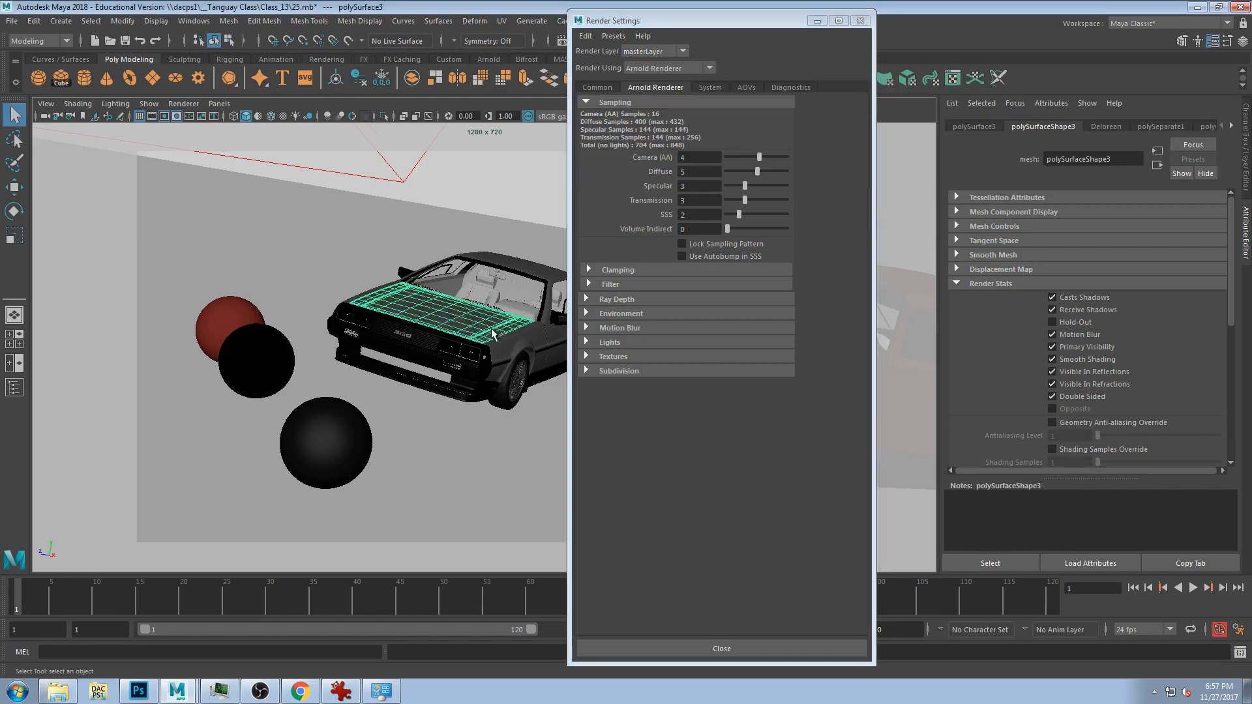
scroll(466, 340, "up", 3)
scroll(466, 340, "up", 6)
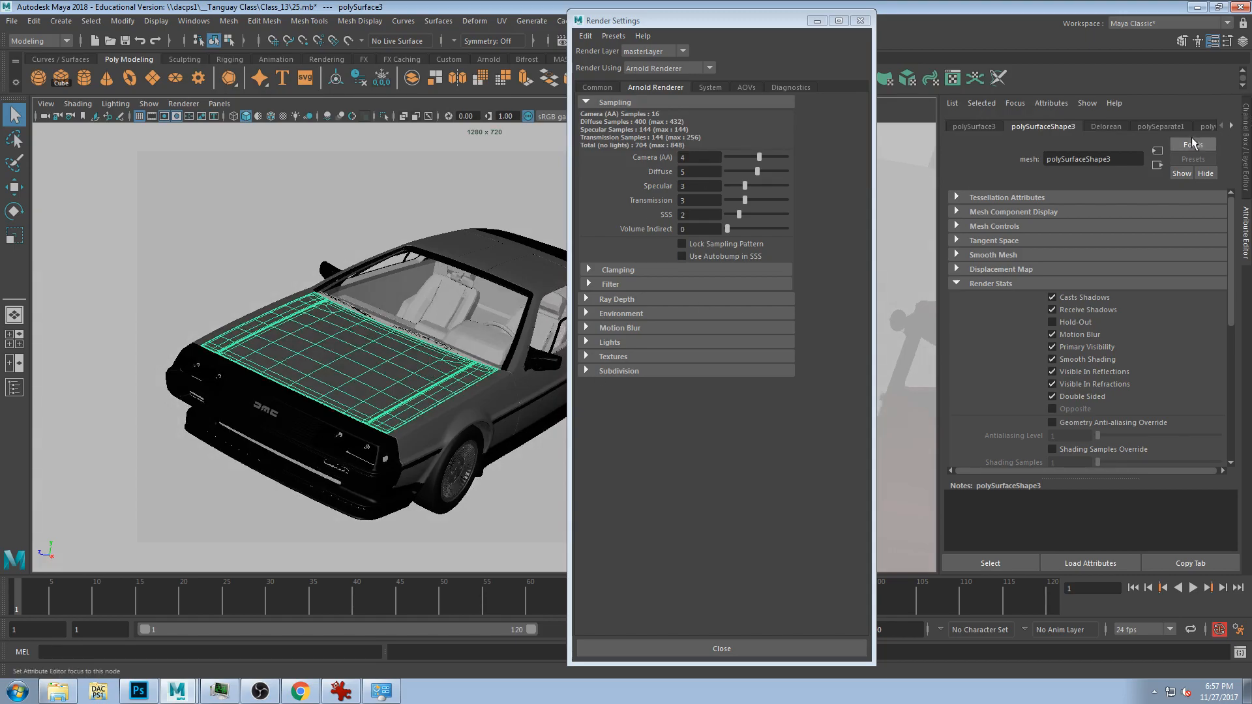
left_click(1231, 126)
left_click(1231, 127)
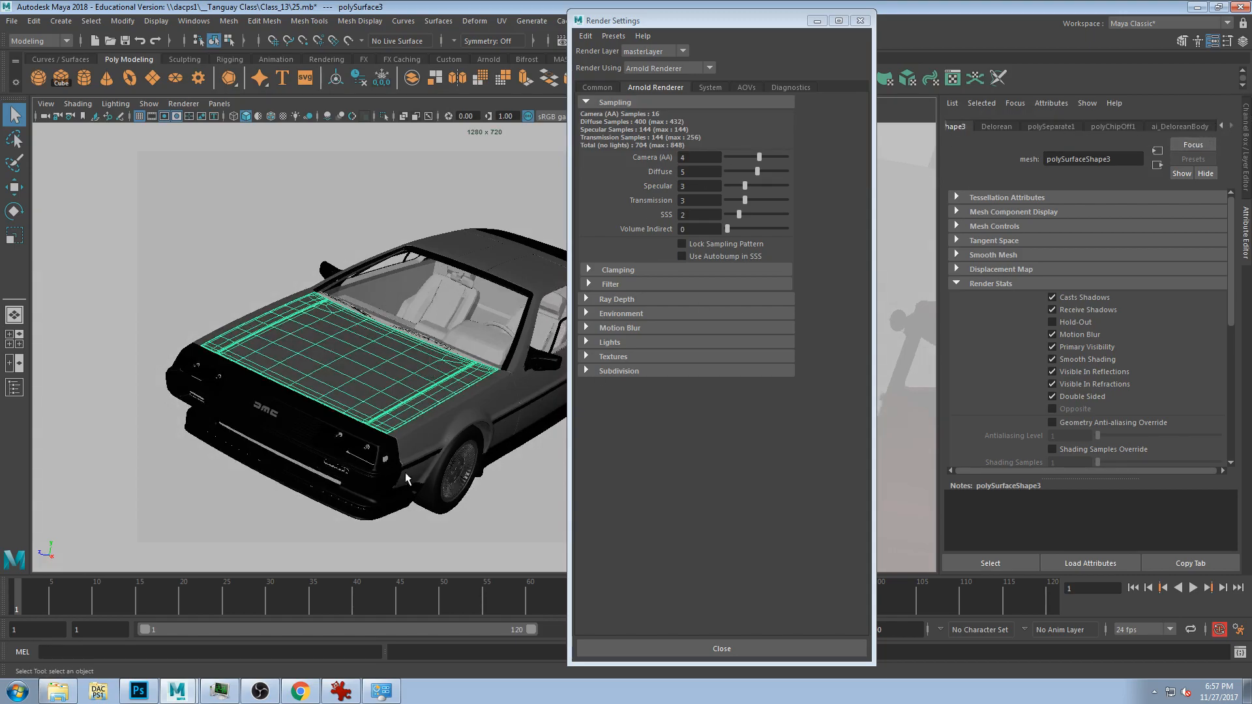
- Select the DeLorean's front bumper, open its ai_Delorean_BlackPlast material and expand the Transmission attributes for examination
left_click(389, 445)
left_click(1232, 126)
left_click(1231, 126)
left_click(1231, 126)
left_click(1232, 126)
left_click(1170, 126)
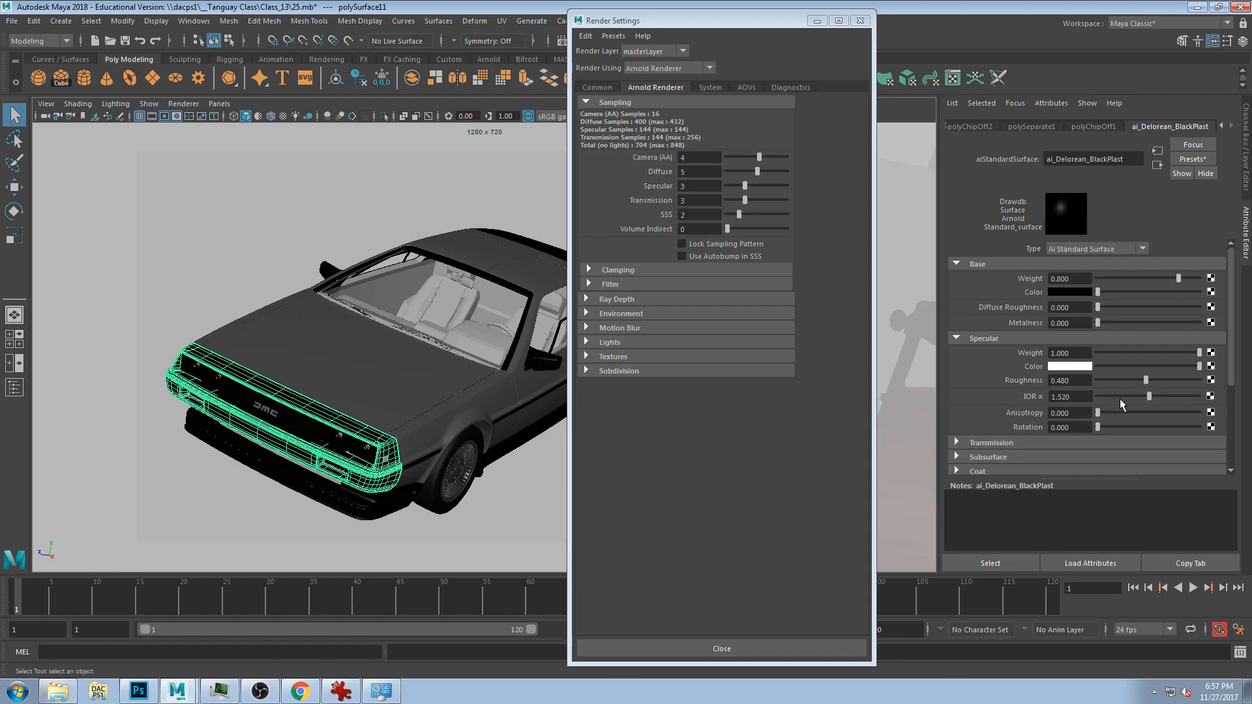
left_click(1007, 443)
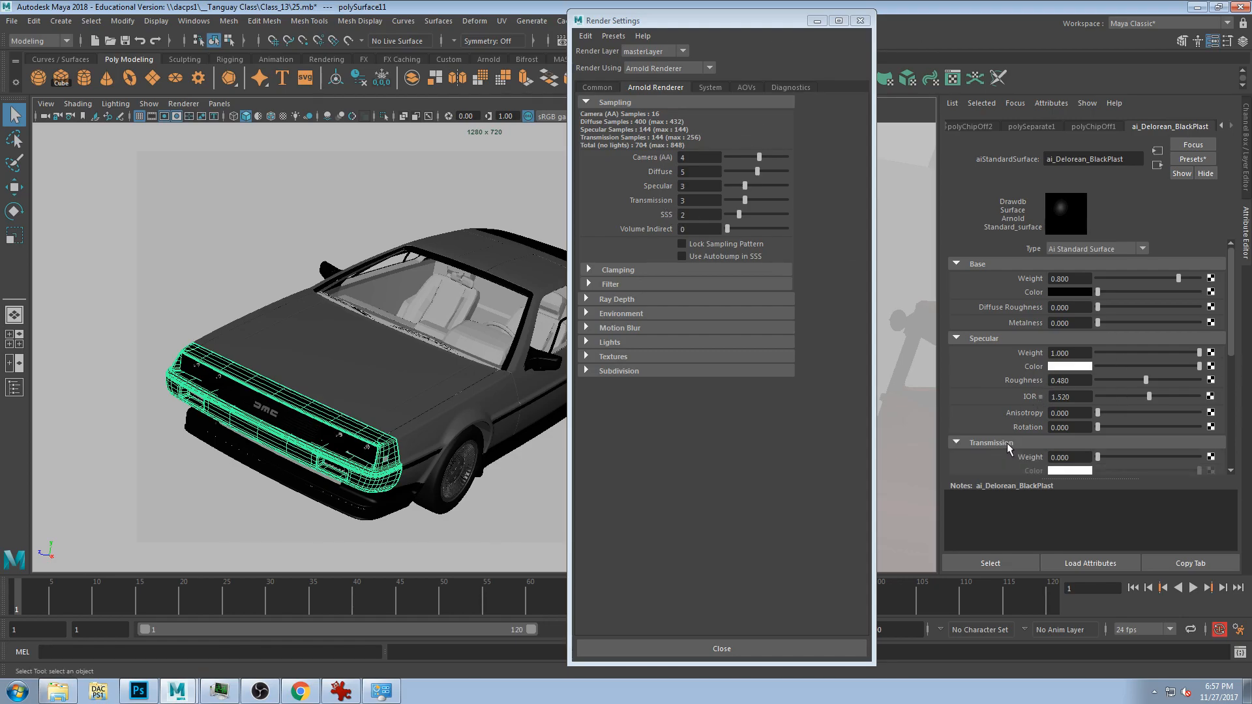
scroll(1059, 424, "down", 3)
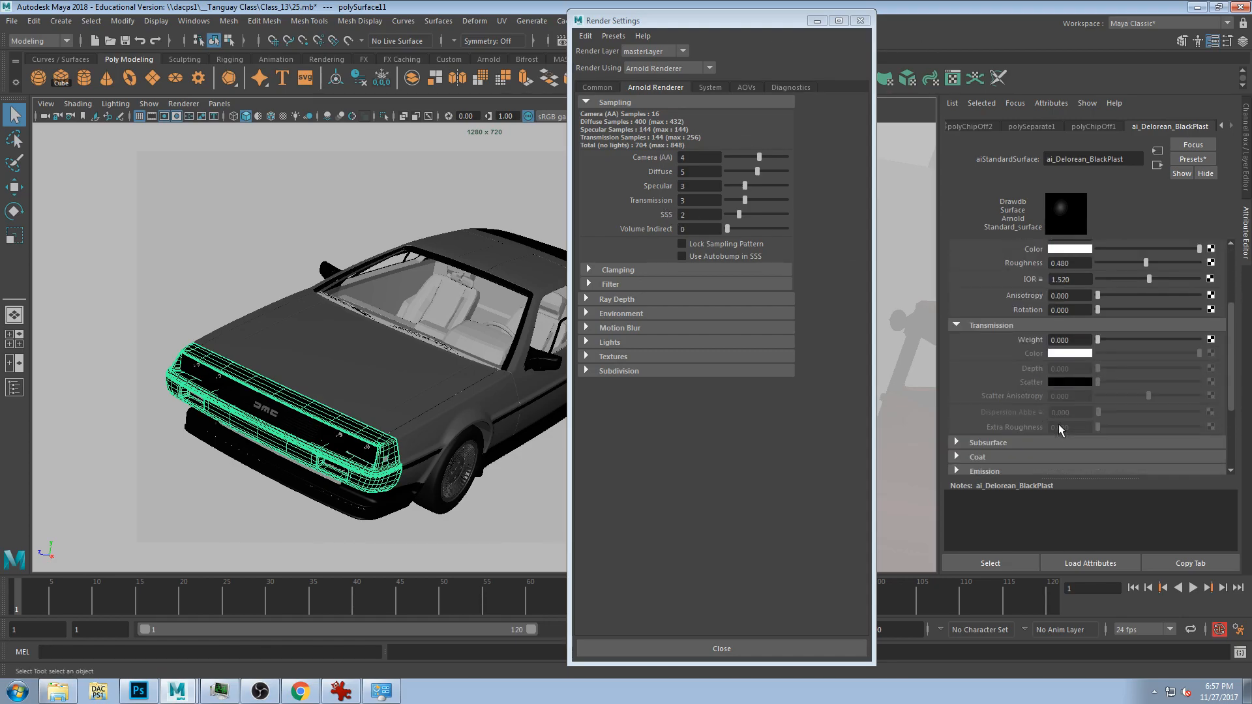
- Expand the Subsurface attributes of ai_Delorean_BlackPlast for examination and move Render Settings clear of the DeLorean
left_click(664, 217)
left_click(1003, 439)
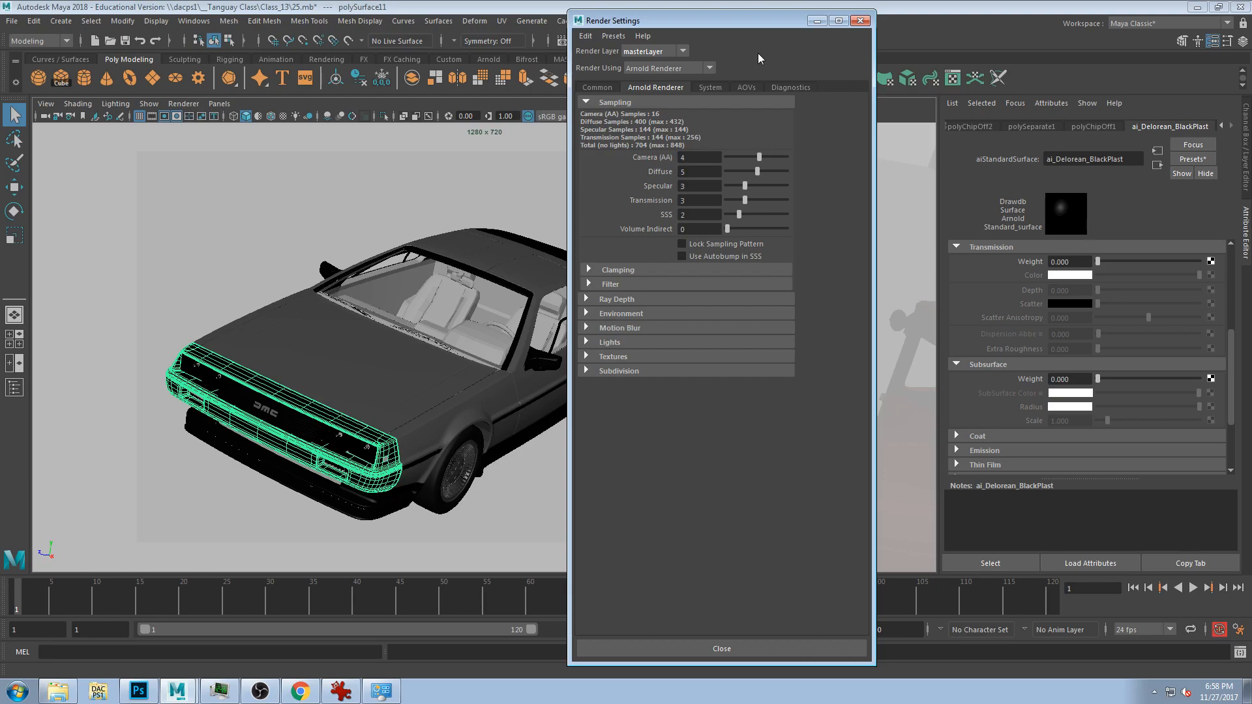
left_click_drag(753, 19, 869, 21)
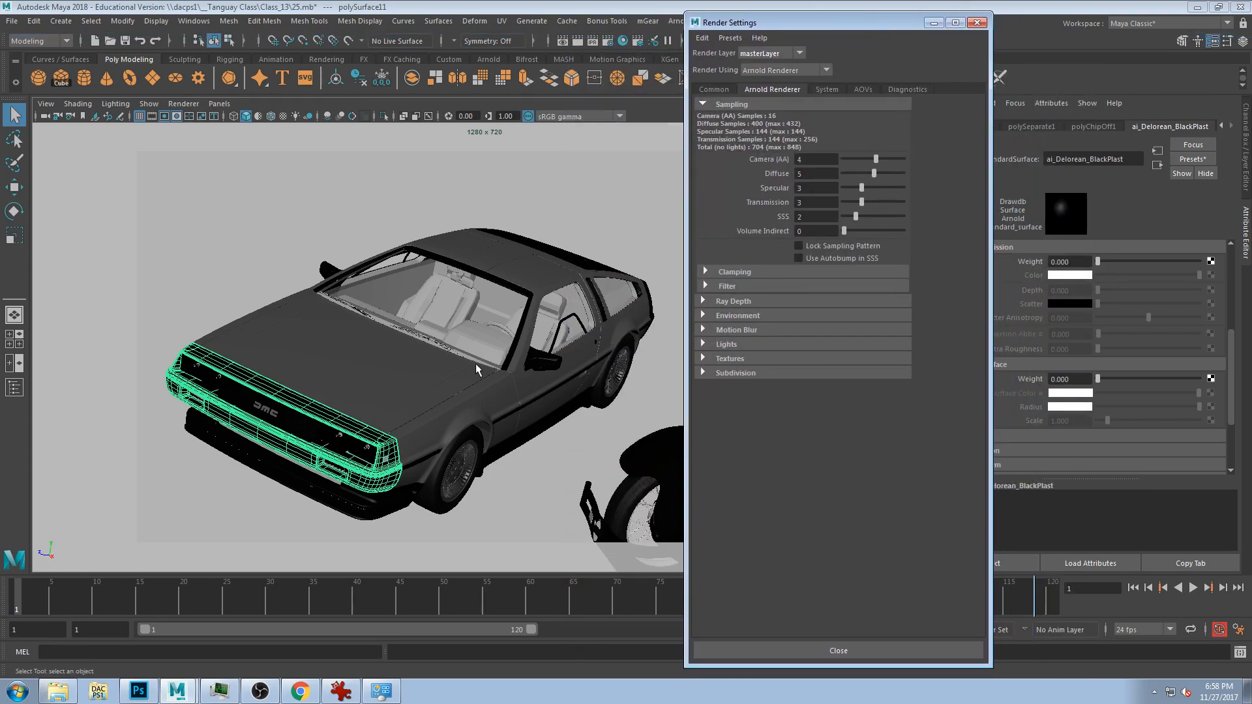
- Frame the DeLorean's front and side in the perspective view and start an interactive render in Arnold RenderView
left_click_drag(469, 402, 490, 377, "alt")
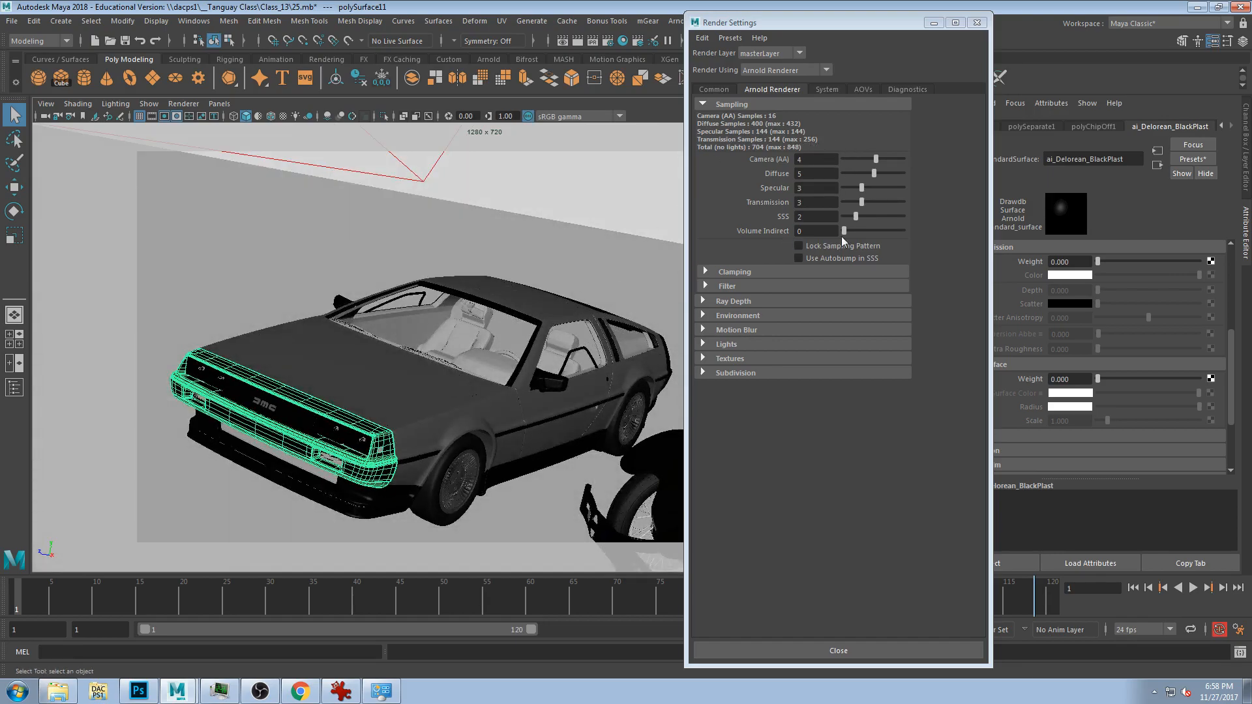
left_click_drag(786, 31, 981, 30)
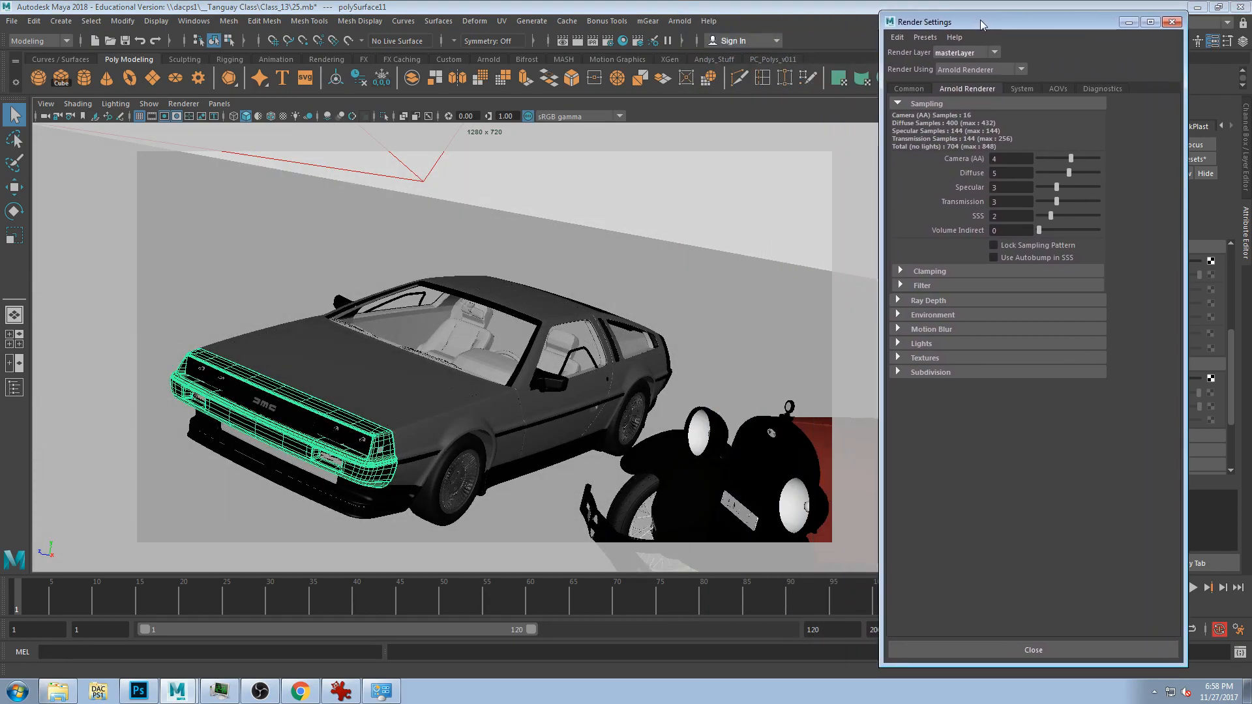
left_click_drag(526, 450, 520, 352, "alt")
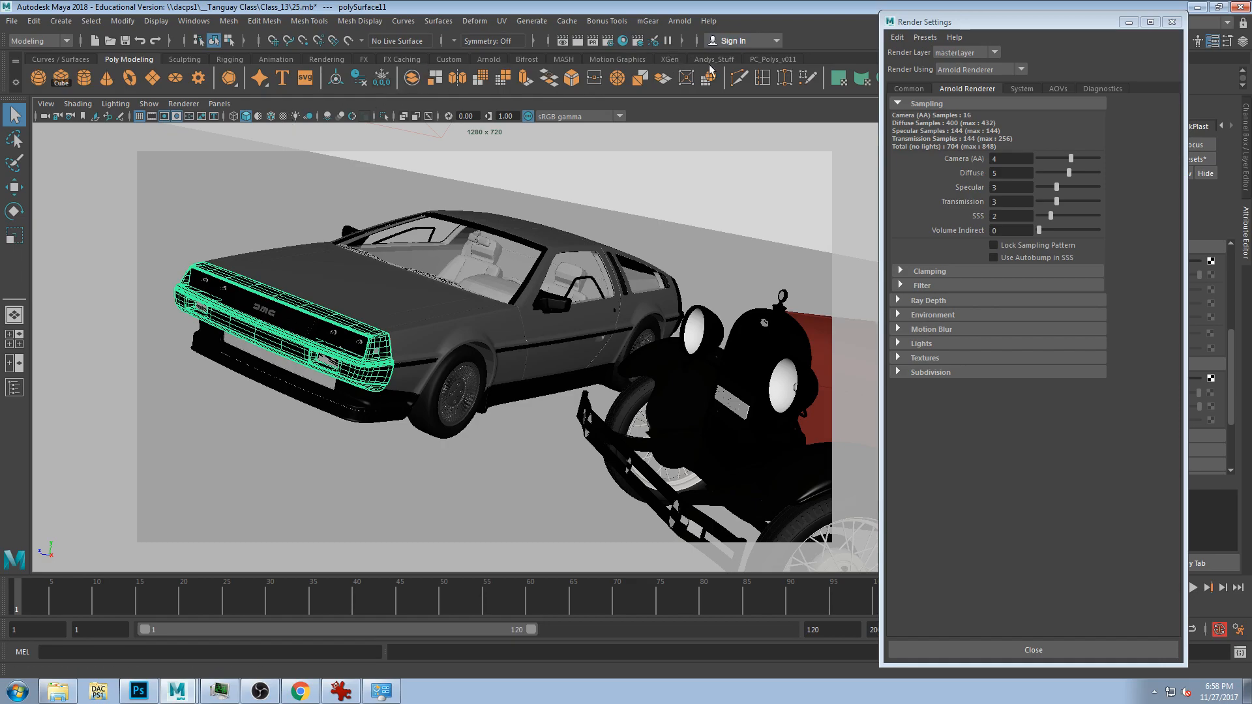
left_click(489, 59)
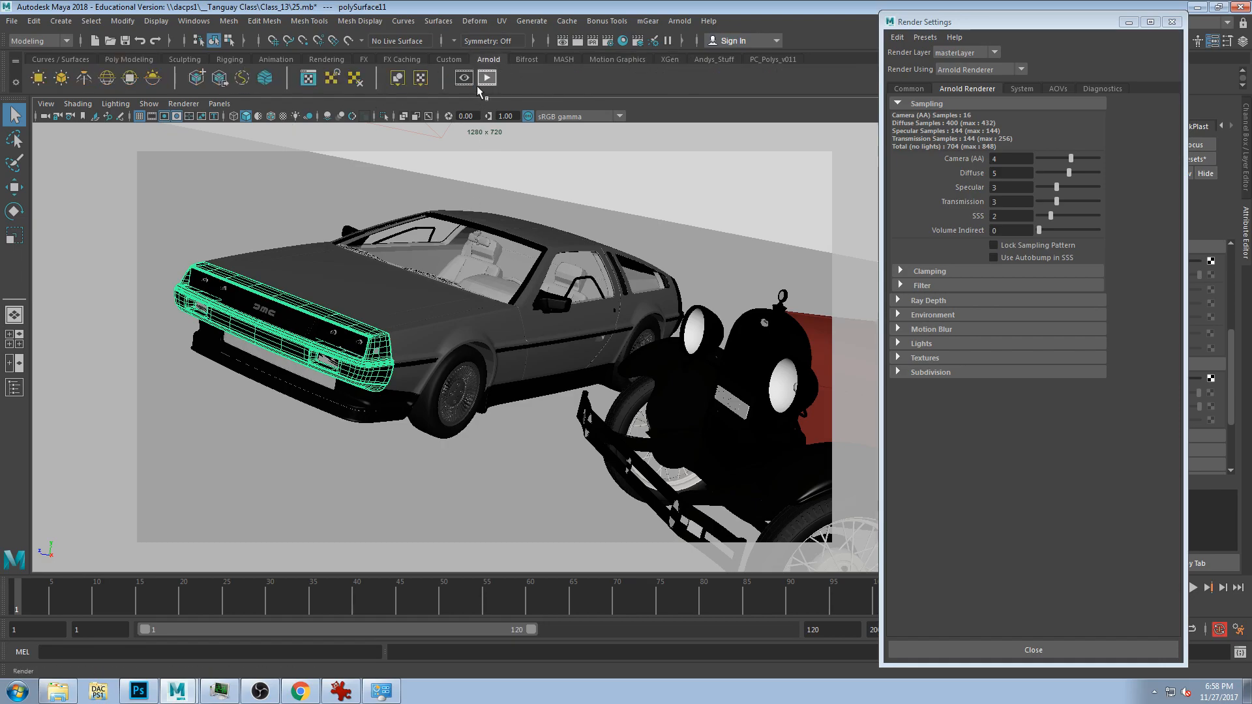
key("super")
left_click_drag(476, 461, 515, 400, "alt")
left_click(485, 431)
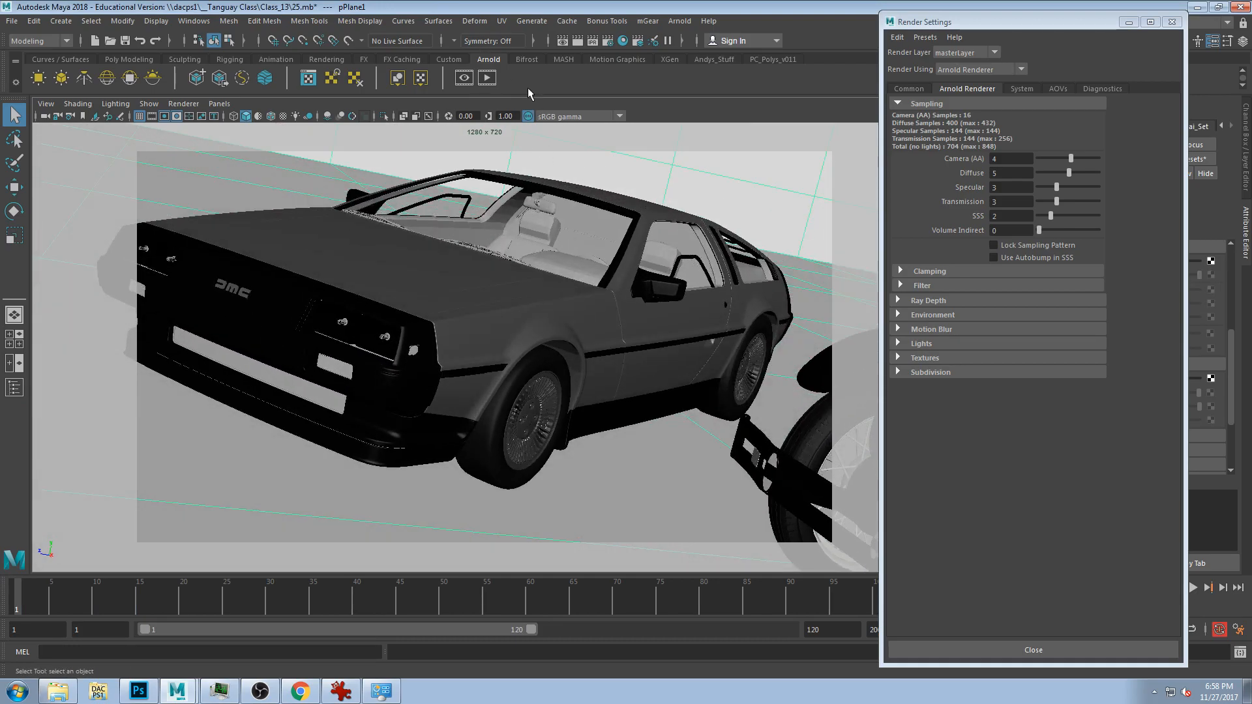
left_click(487, 78)
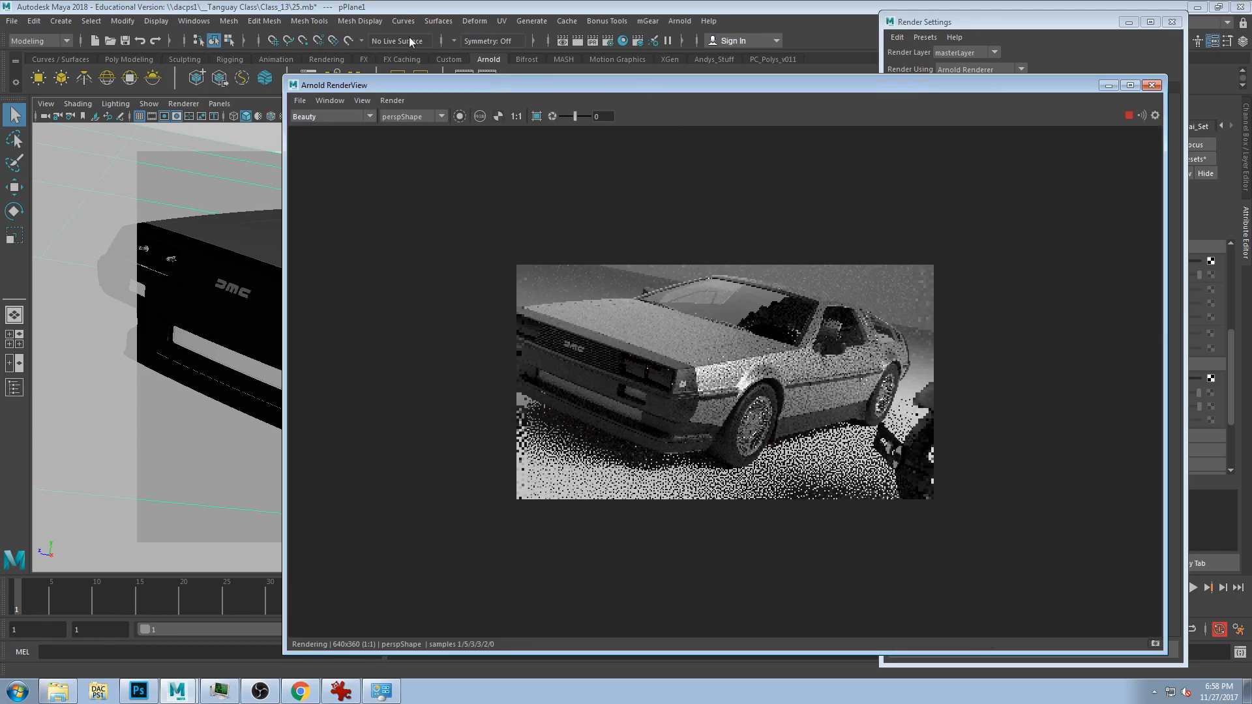
left_click_drag(650, 86, 406, 43)
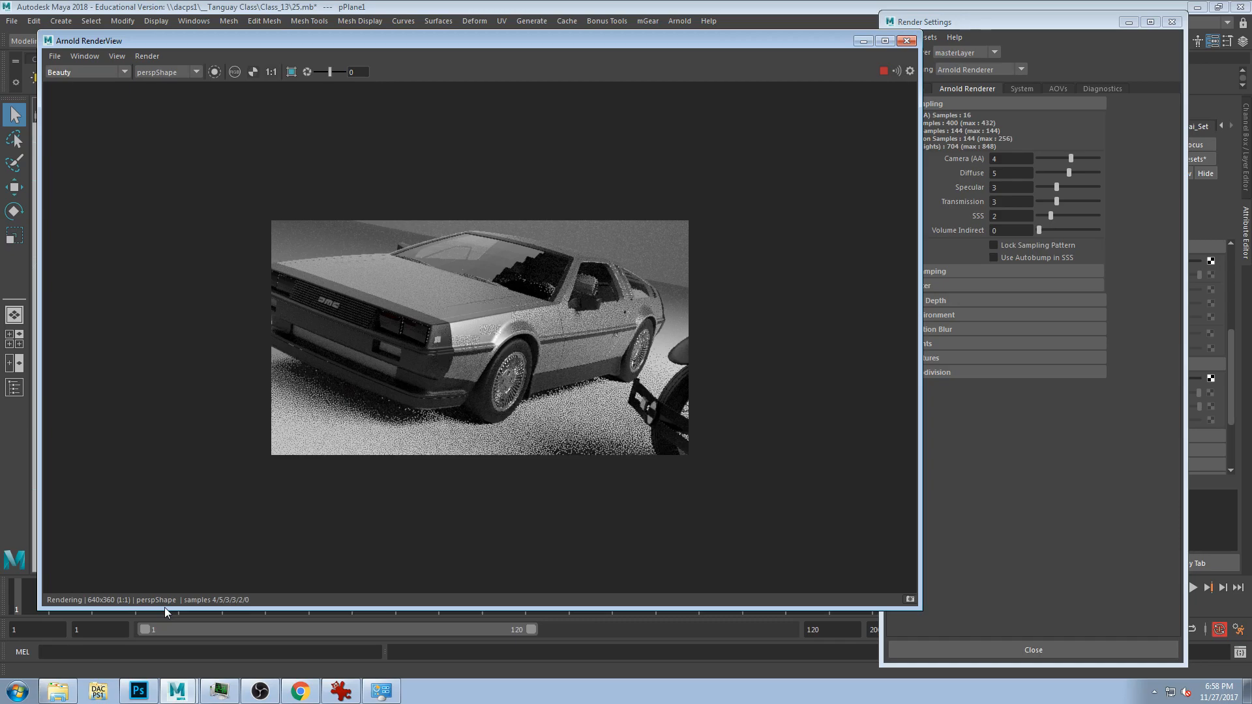
- Lower the Arnold sampling to Camera (AA) -3, with Diffuse, Specular, Transmission and SSS all at 0
left_click(1070, 160)
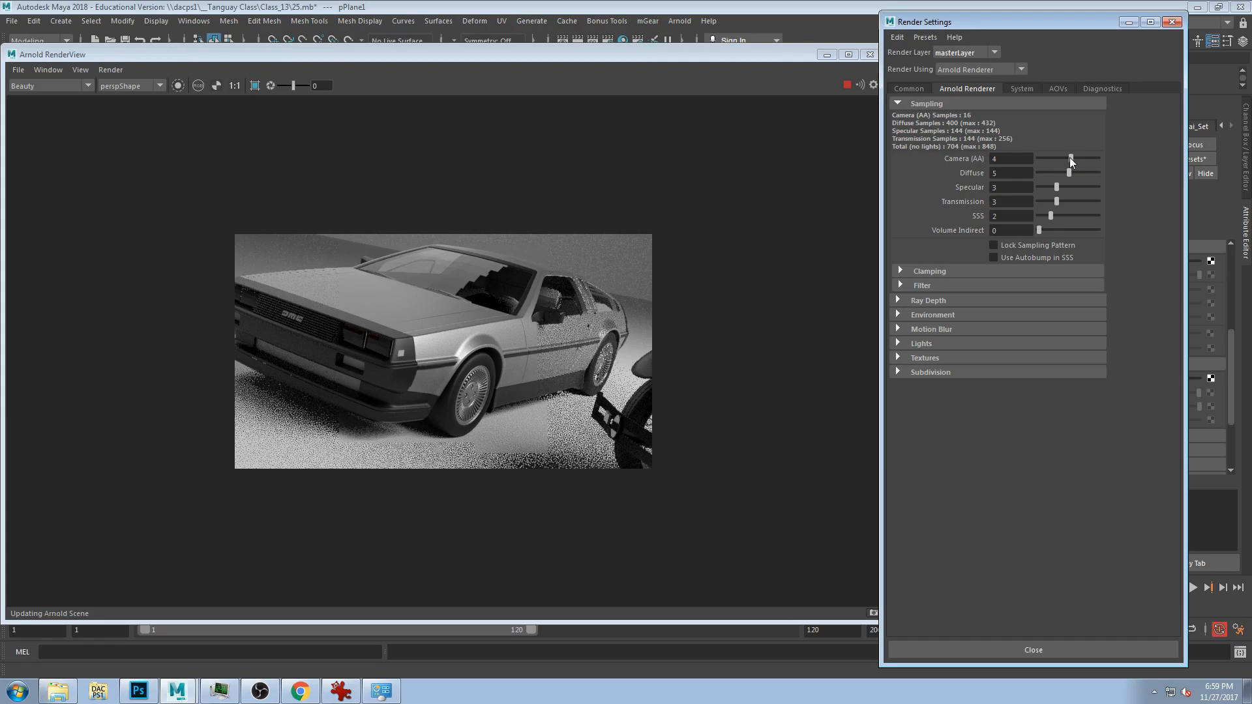
left_click_drag(1071, 160, 1038, 220)
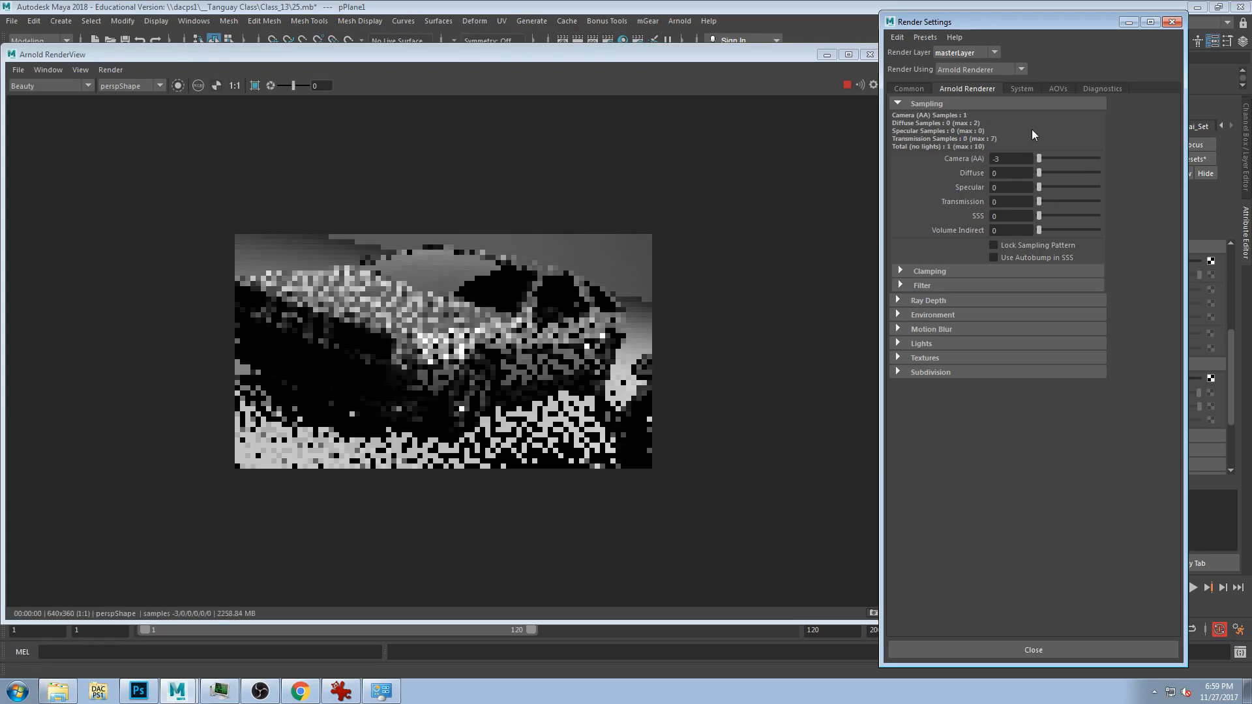
left_click_drag(550, 60, 569, 43)
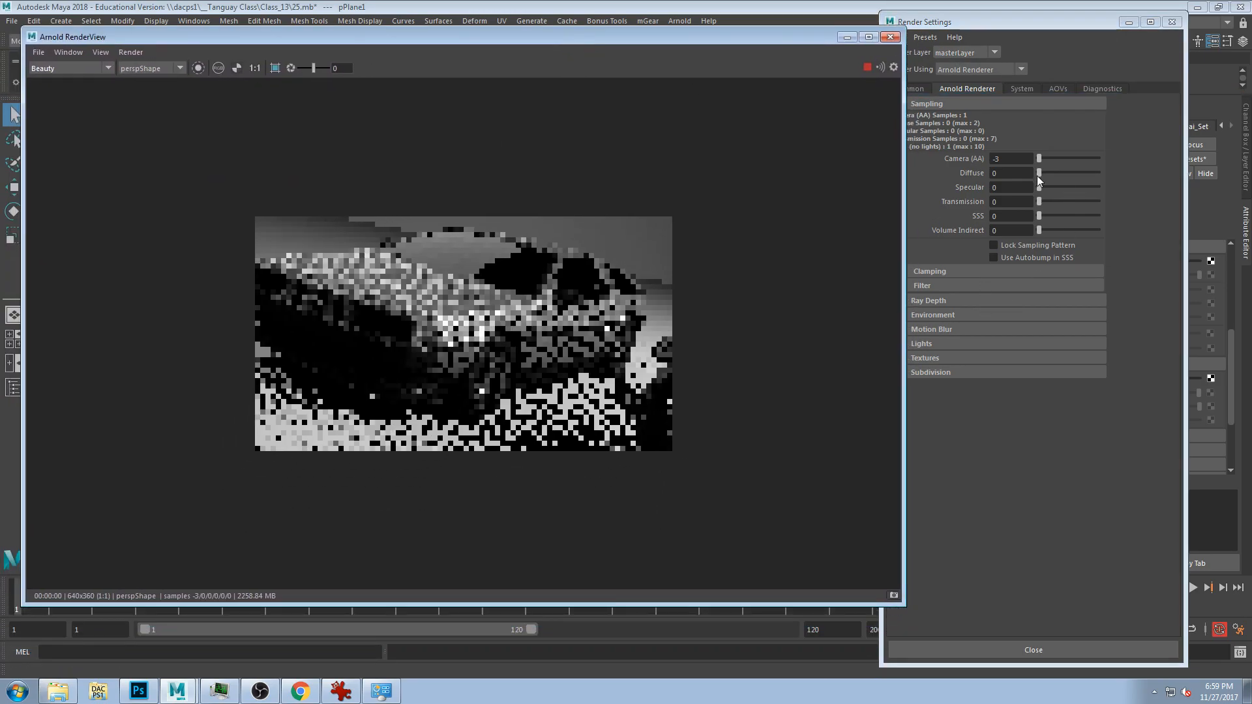
double_click(993, 159)
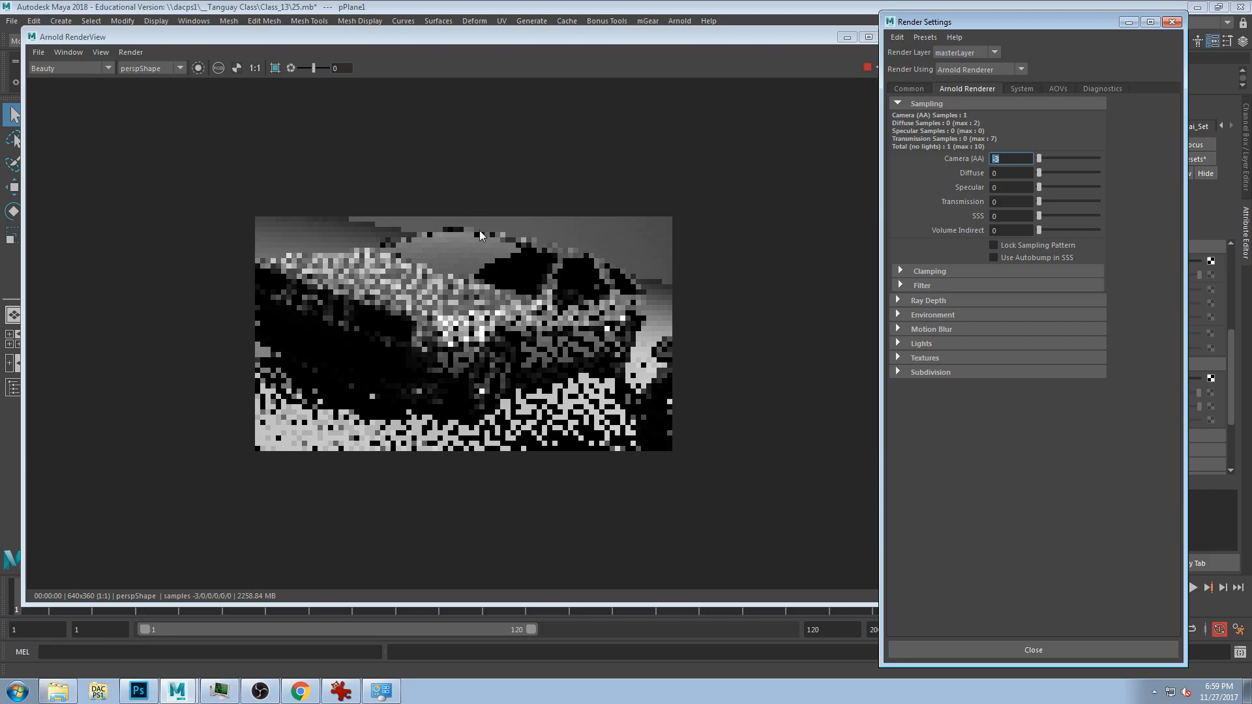
- Orbit around the DeLorean's front beside the RenderView to examine how the low-sample render updates
left_click_drag(542, 37, 932, 93)
mouse_move(338, 364)
left_mouse_down("alt")
mouse_move(367, 359)
mouse_move(325, 374)
left_mouse_up("alt")
middle_click_drag(352, 370, 353, 366, "alt")
left_click_drag(352, 366, 305, 398, "alt")
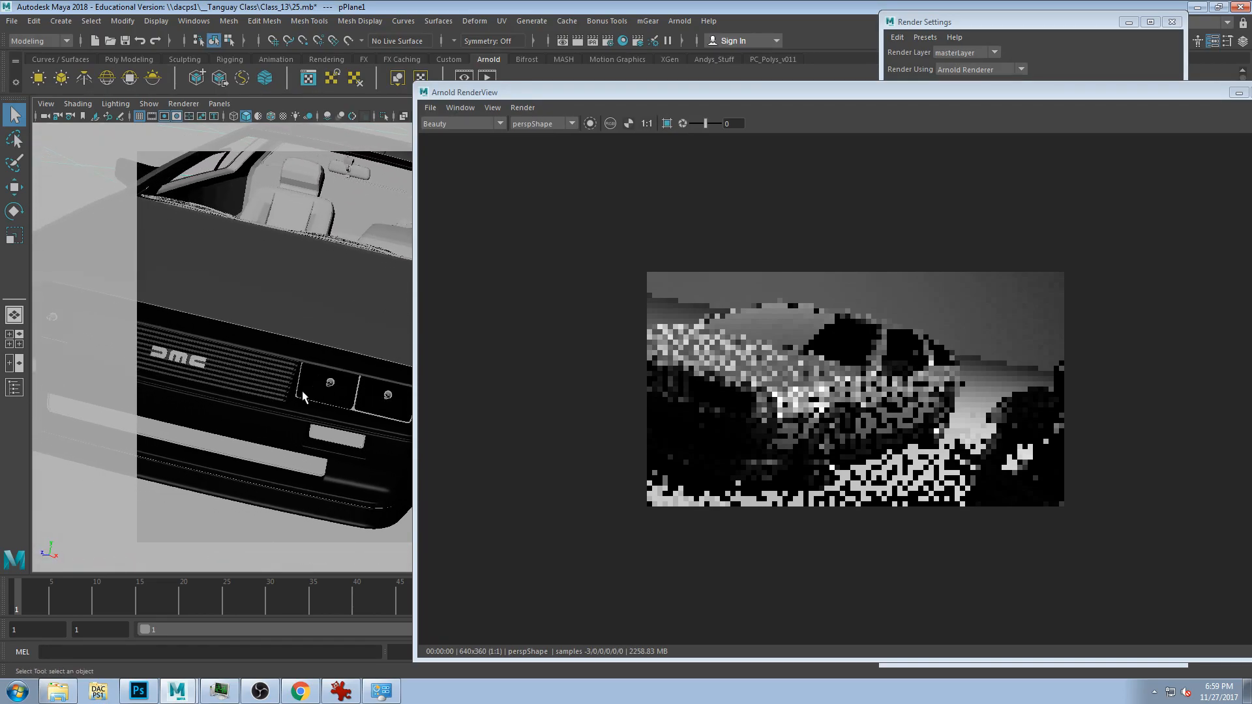
left_click_drag(801, 92, 701, 66)
left_click_drag(291, 388, 255, 356, "alt")
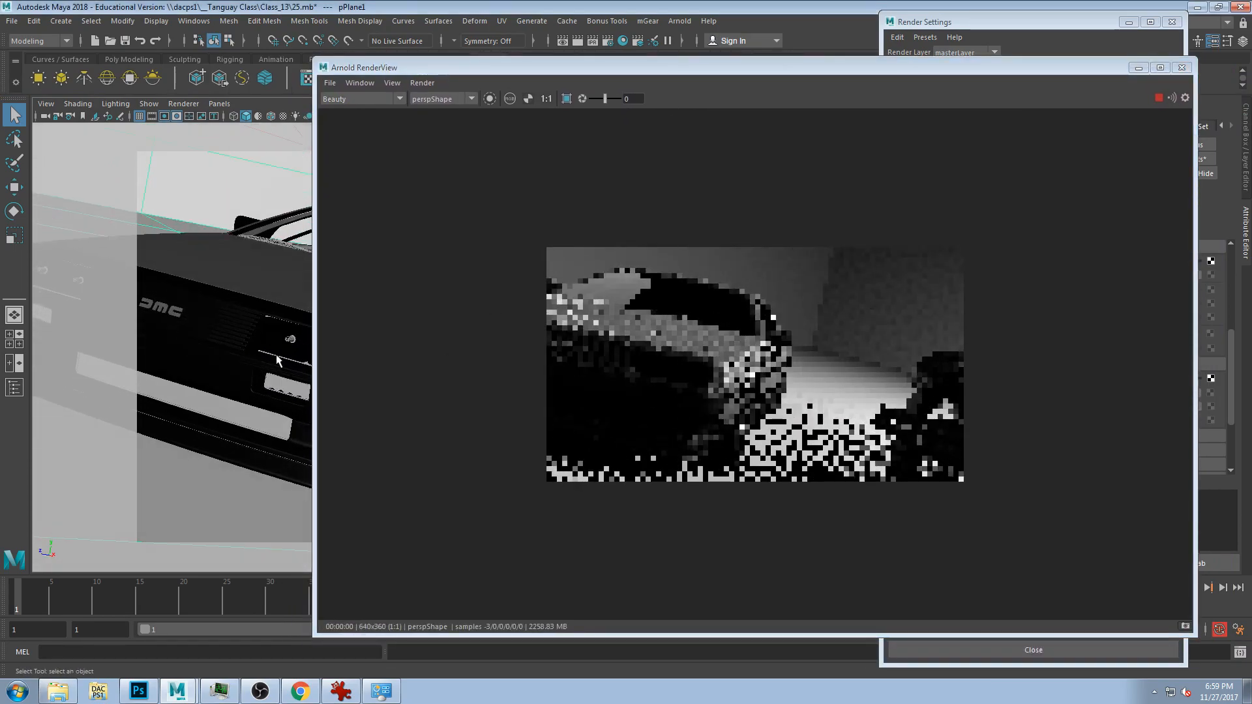
- Shrink the RenderView to fit beside Render Settings and raise the Camera (AA) samples to -1
left_click_drag(720, 76, 604, 34)
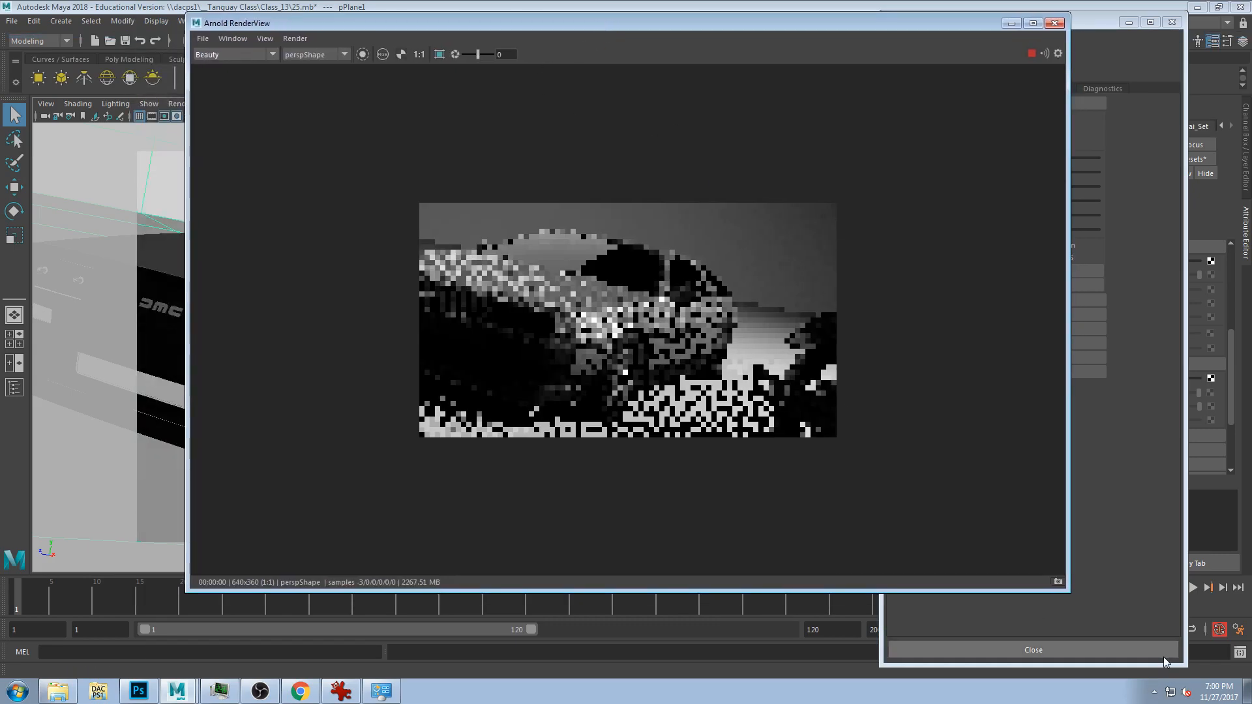
left_click_drag(1069, 592, 739, 365)
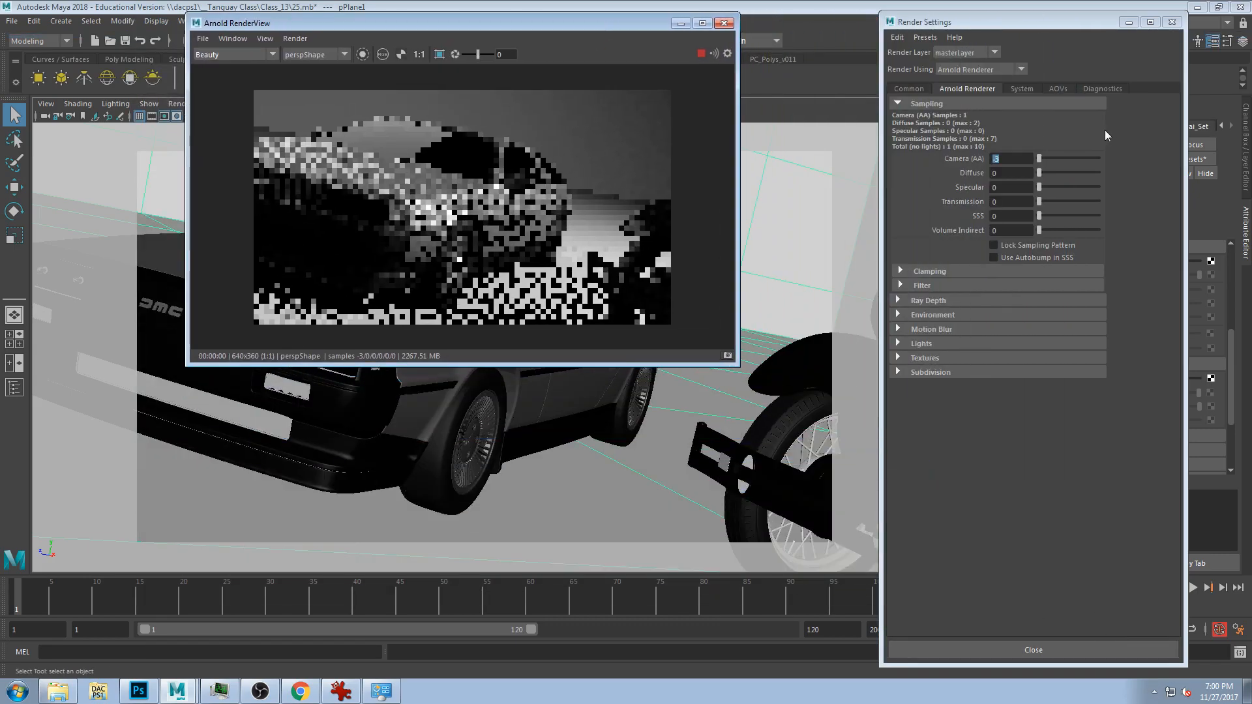
left_click_drag(1043, 163, 1047, 161)
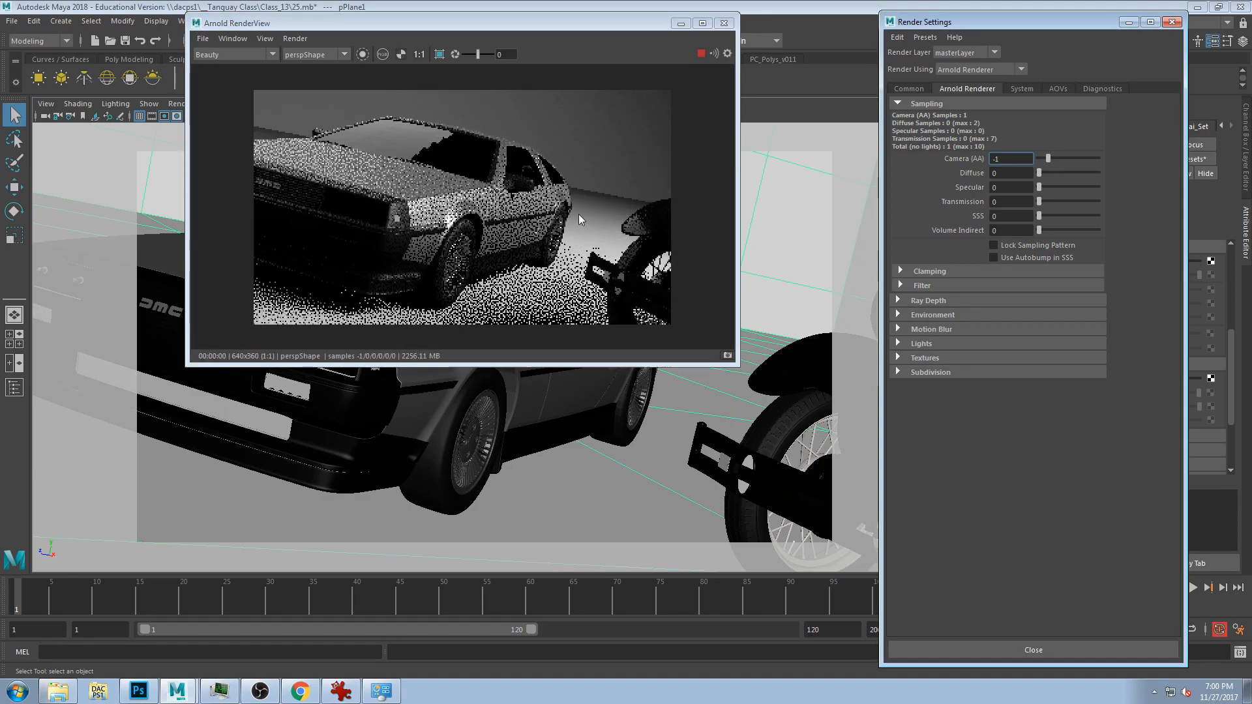
left_click_drag(465, 476, 510, 465, "alt")
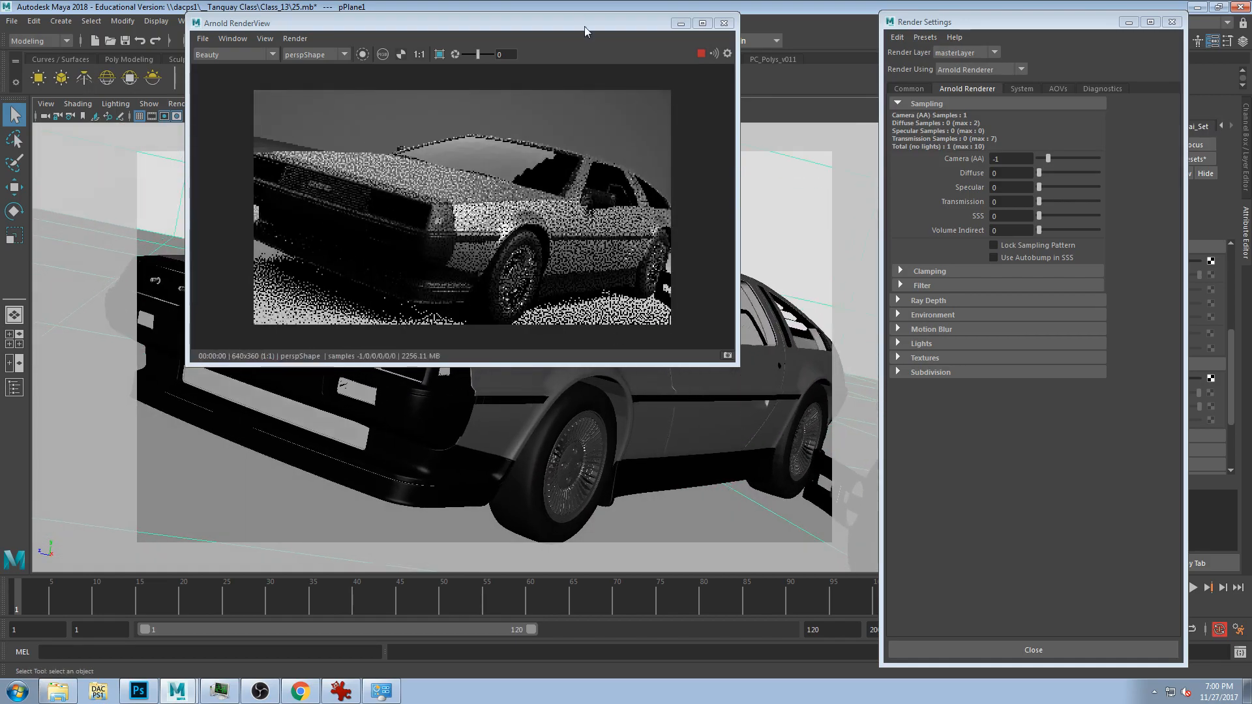
- Switch to the four-view layout and move aiAreaLight2 slightly up and away from the DeLorean
left_click_drag(541, 24, 1089, 220)
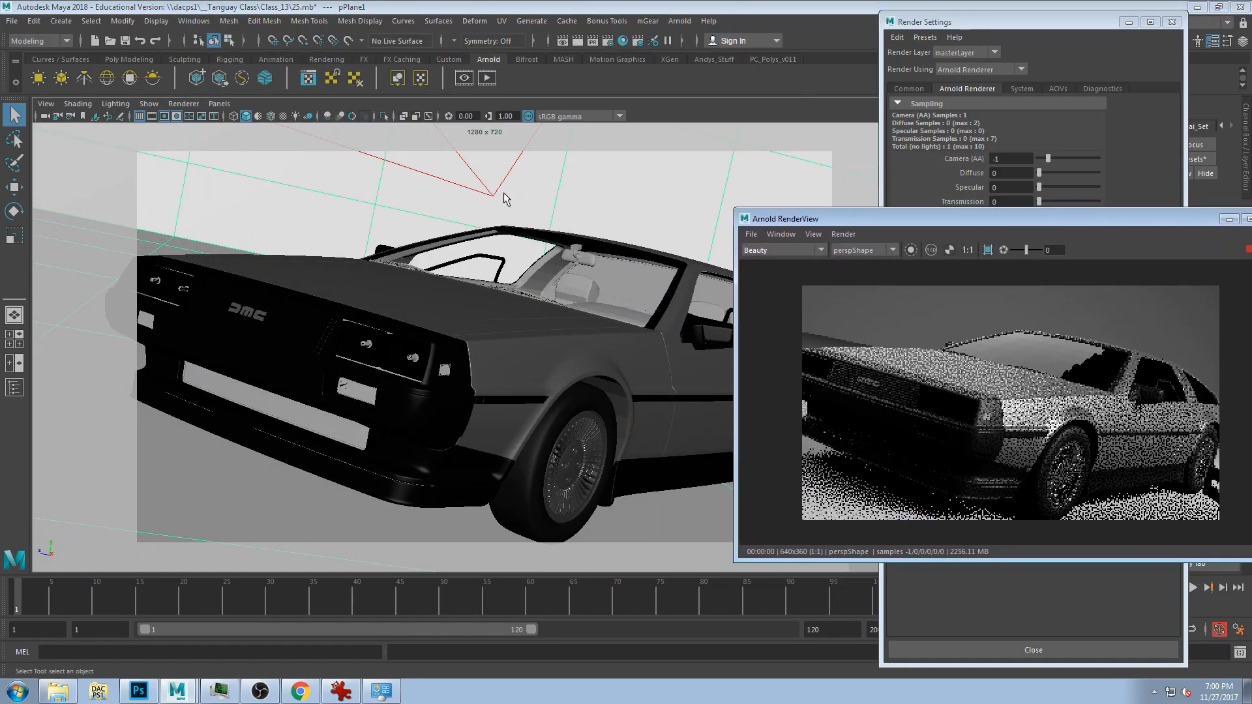
left_click(480, 307)
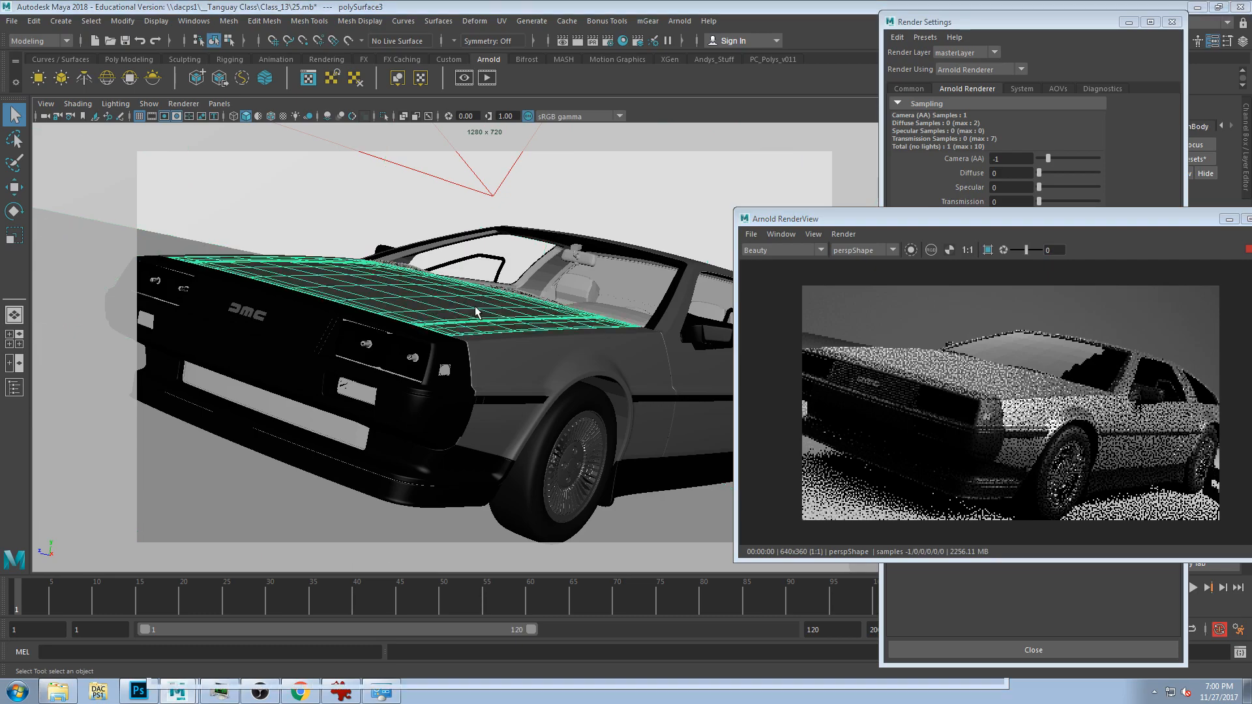
key("space")
left_click(167, 438)
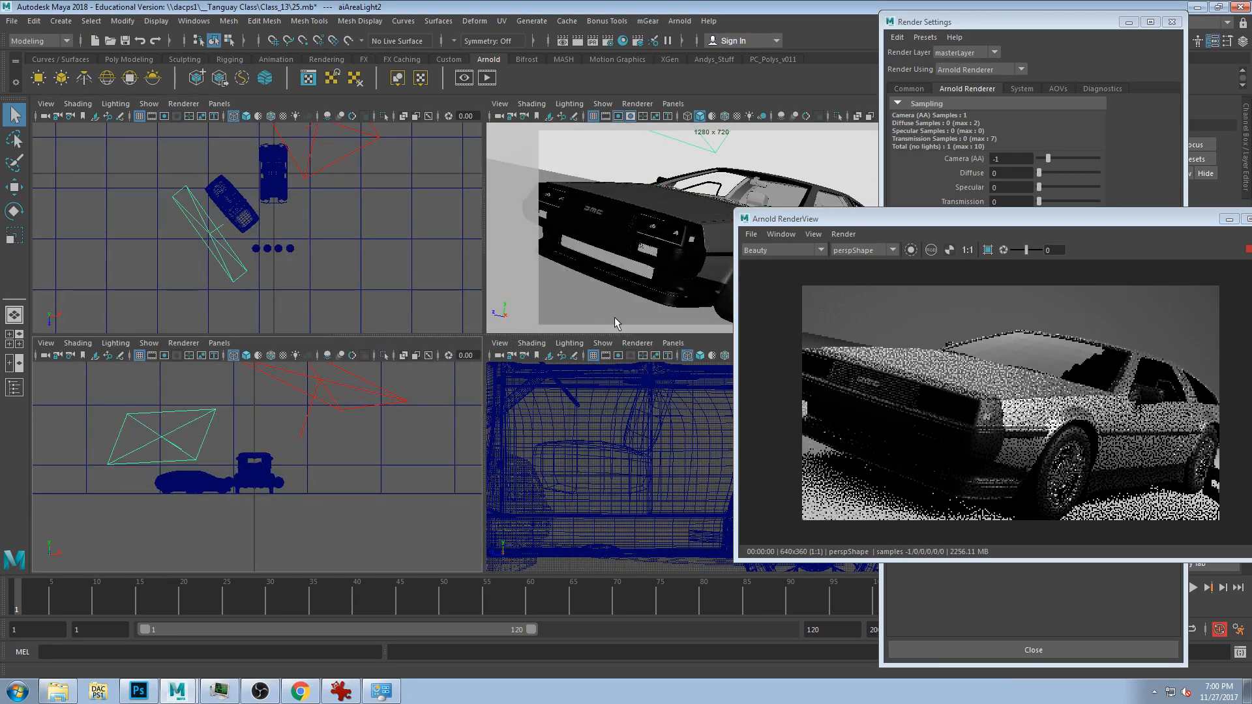
key("w")
mouse_move(183, 417)
left_mouse_down()
mouse_move(177, 392)
mouse_move(194, 411)
mouse_move(172, 410)
left_mouse_up()
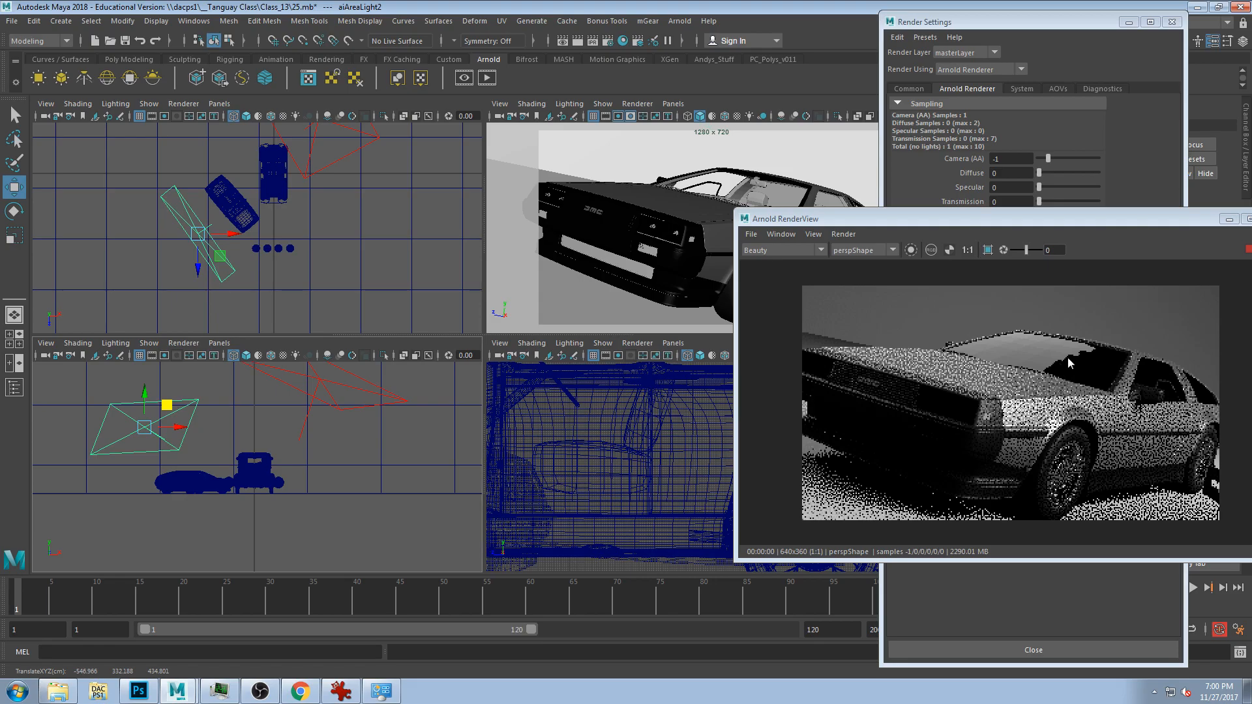
- Lower aiAreaLight2 and move it farther from the DeLorean, to about -774, 232, 435
left_click(769, 201)
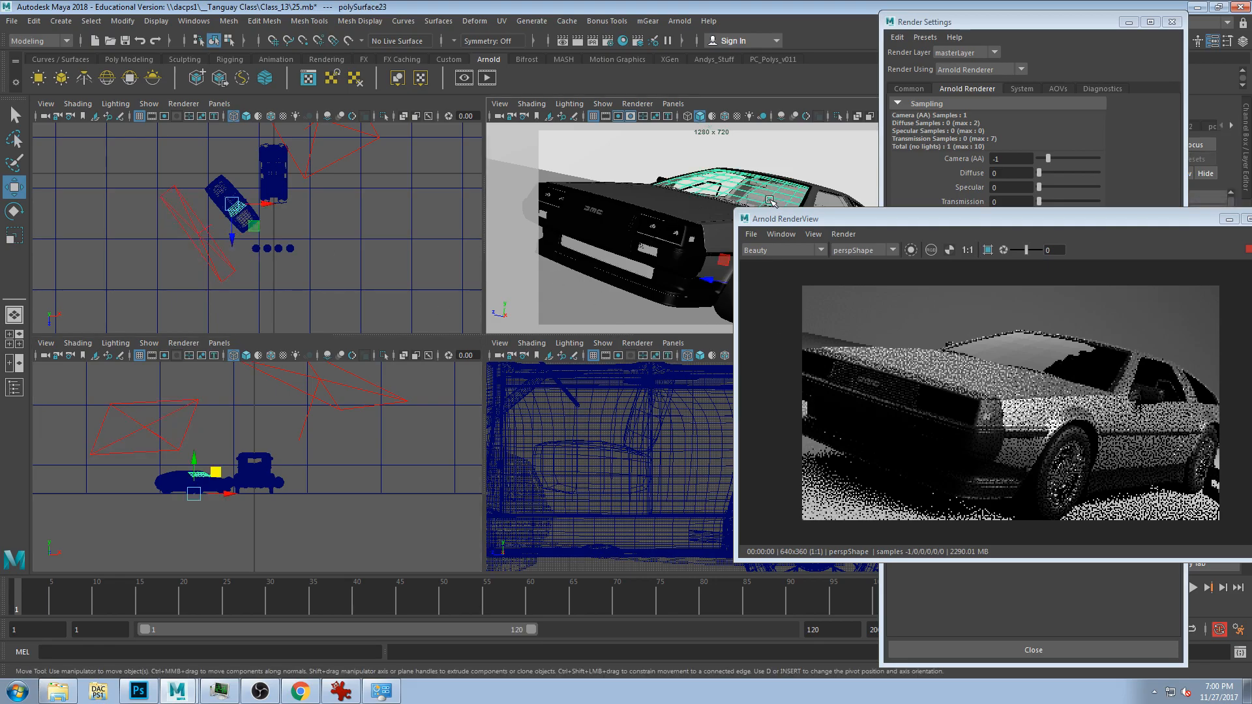
left_click(193, 427)
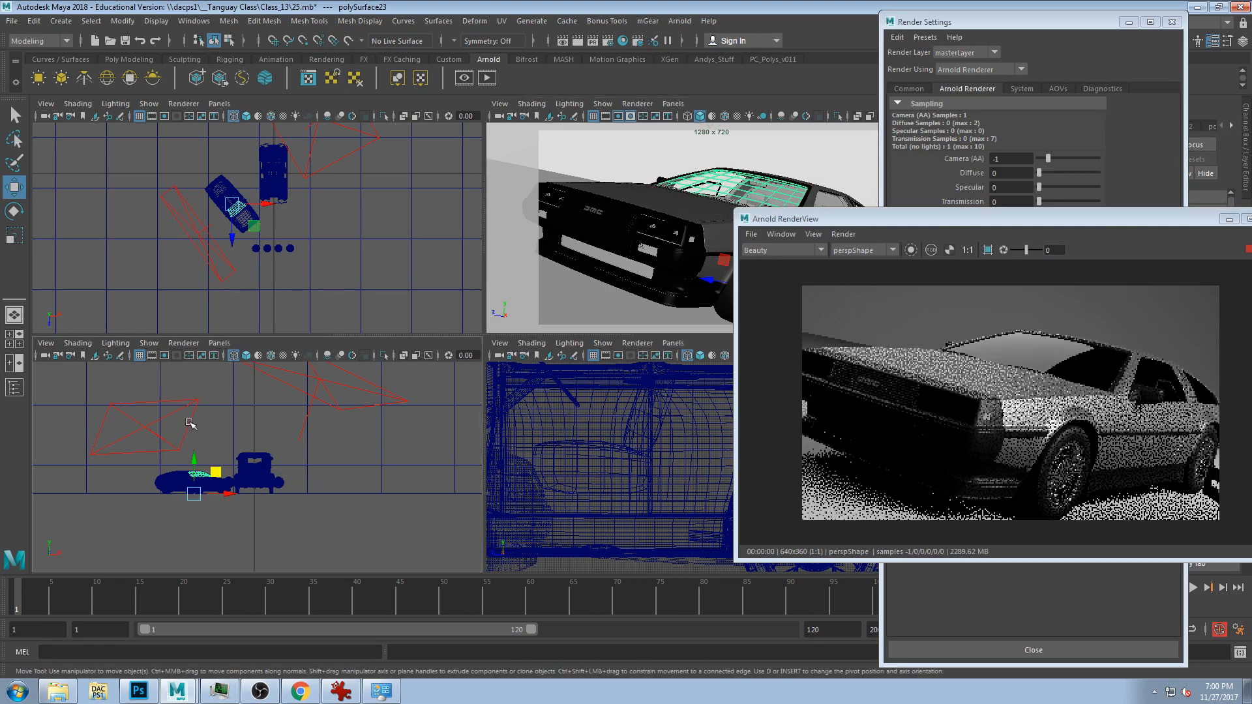
left_click_drag(151, 371, 151, 416)
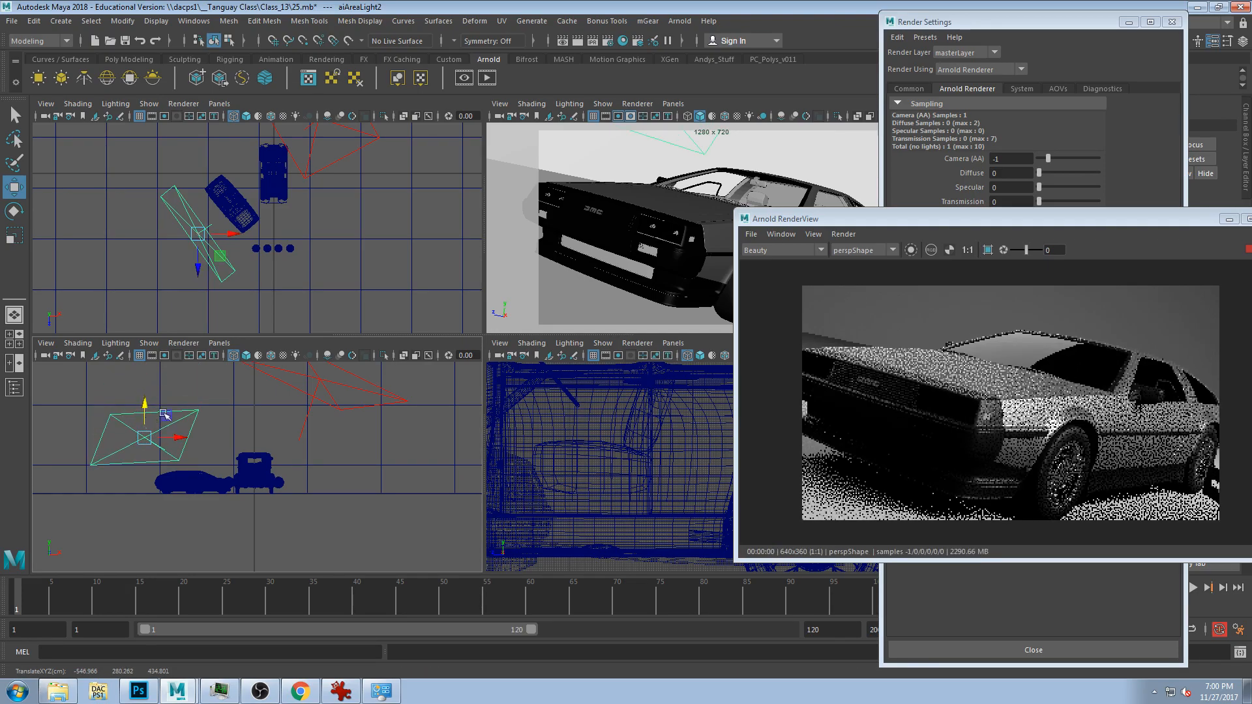
left_click_drag(956, 220, 851, 223)
left_click_drag(180, 437, 135, 455)
left_click_drag(99, 406, 98, 418)
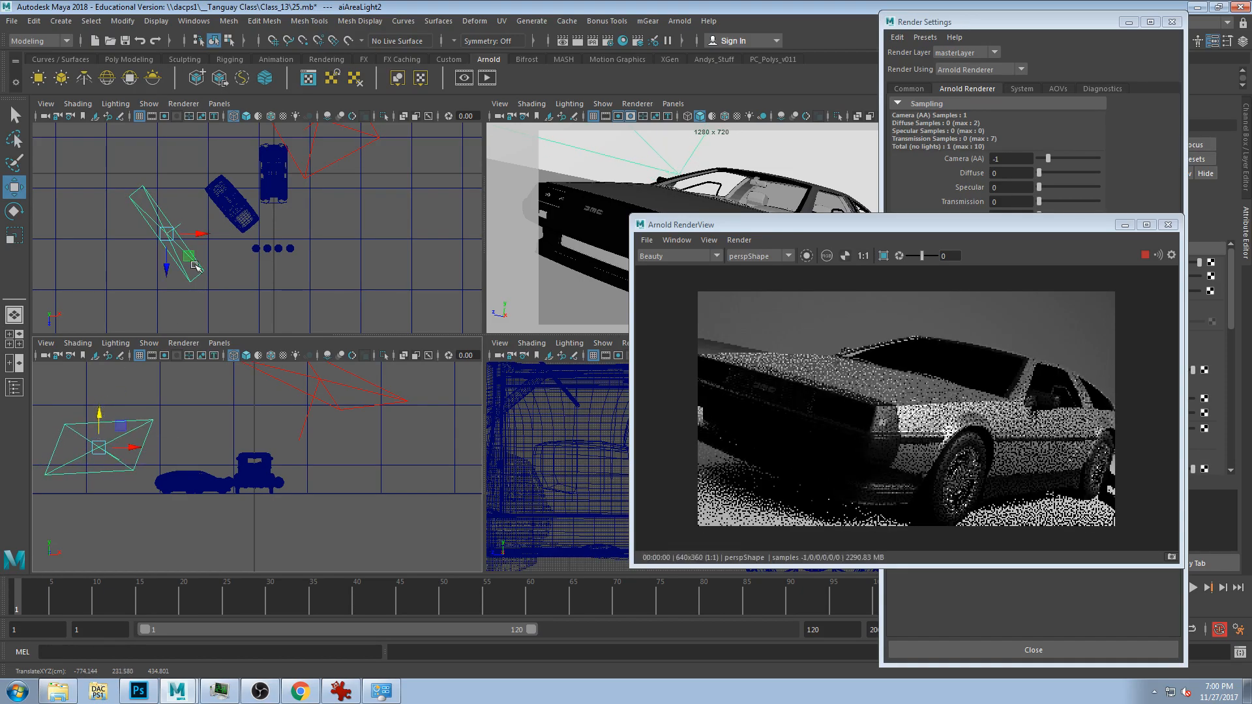
- Select aiAreaLight3 above the cars and move it lower and farther out to the side
left_click(337, 165)
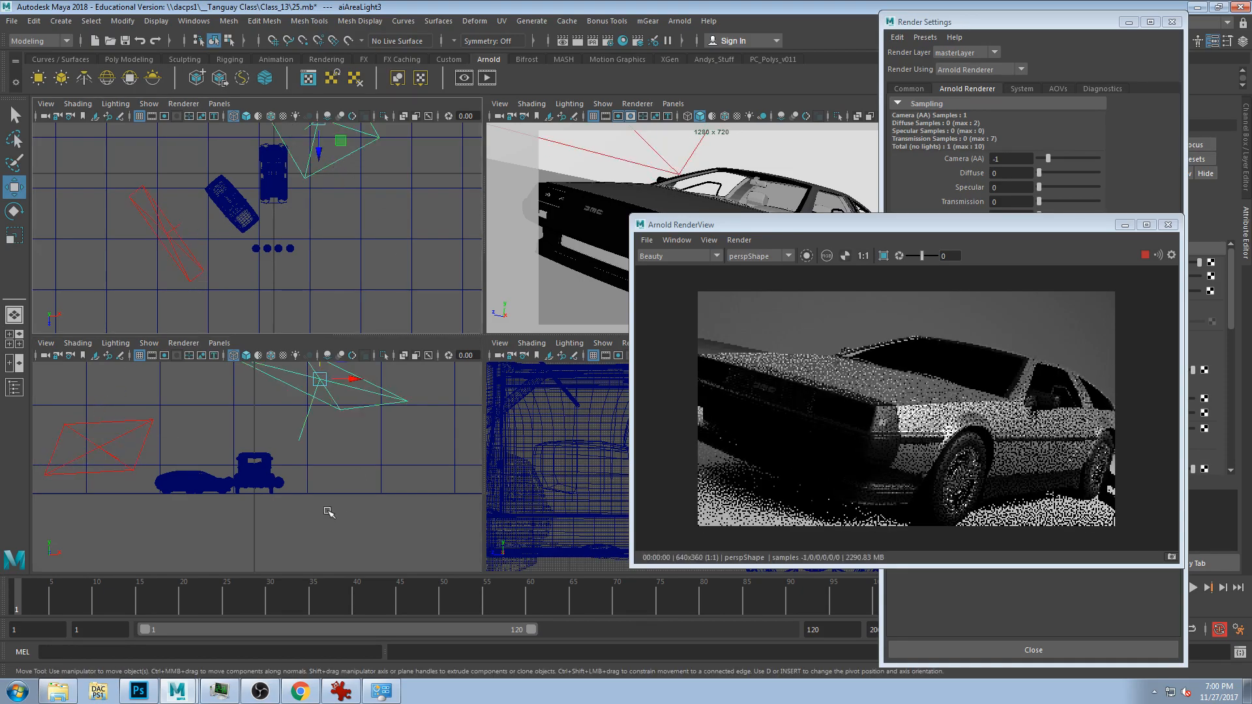
middle_click_drag(387, 428, 385, 506)
key("ctrl+z")
middle_click_drag(365, 438, 369, 504, "alt")
left_click_drag(346, 426, 380, 452)
- Rotate aiAreaLight3 to a steeper angle and shift it slightly back toward the cars
key("e")
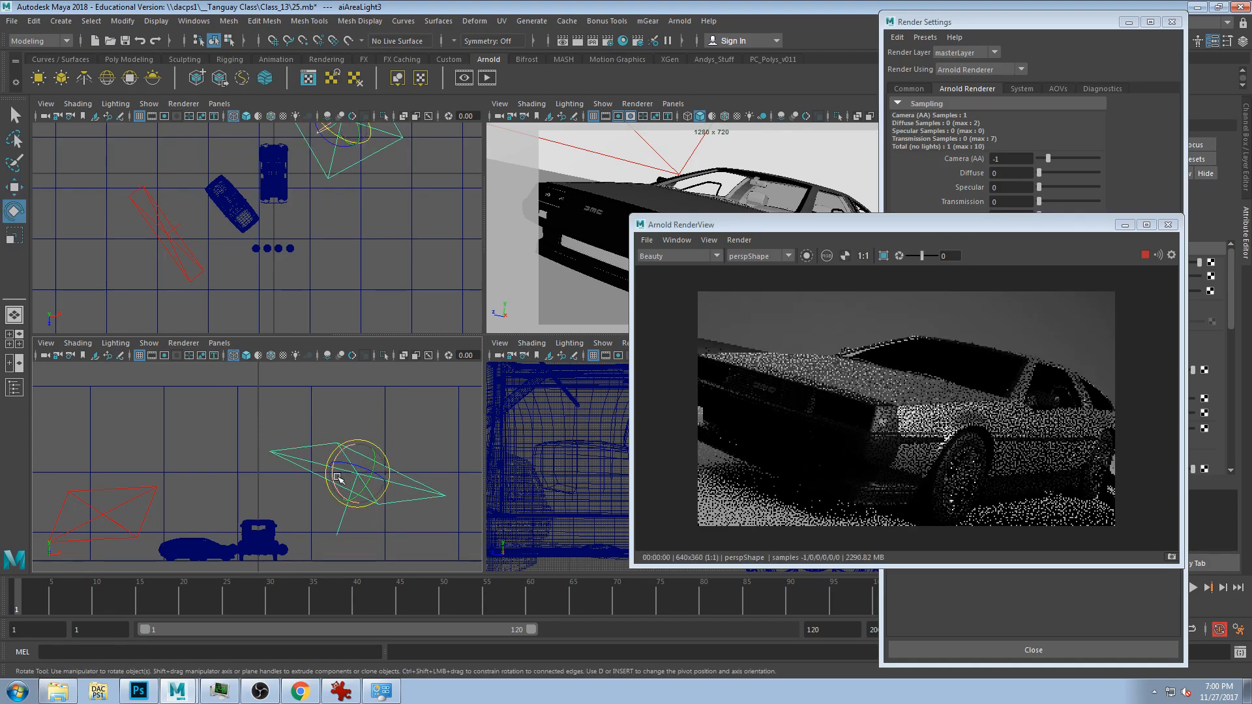
left_click_drag(338, 461, 357, 359)
key("w")
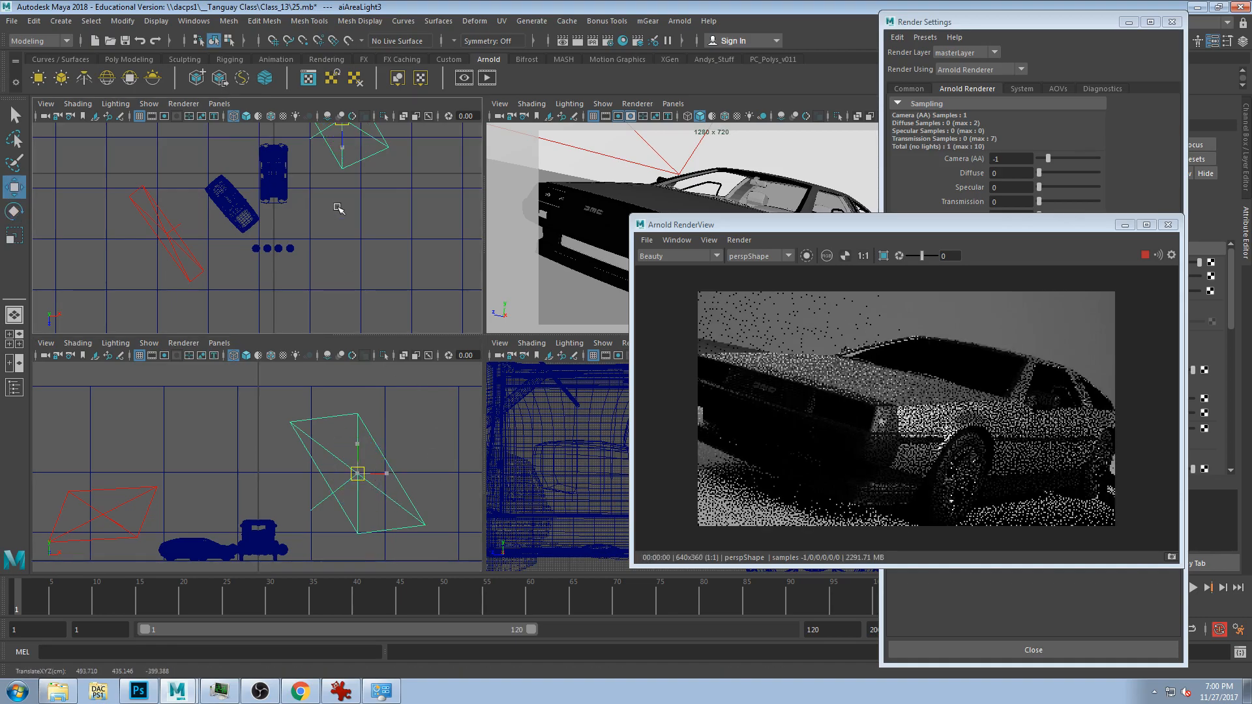
middle_click_drag(385, 191, 372, 267, "alt")
mouse_move(347, 213)
left_mouse_down()
mouse_move(318, 218)
mouse_move(330, 220)
left_mouse_up()
- Give aiAreaLight3 a pale warm orange color and bring the RenderView forward to inspect the tinted render
left_click_drag(976, 226, 768, 264)
left_click_drag(968, 26, 769, 30)
left_click(1080, 263)
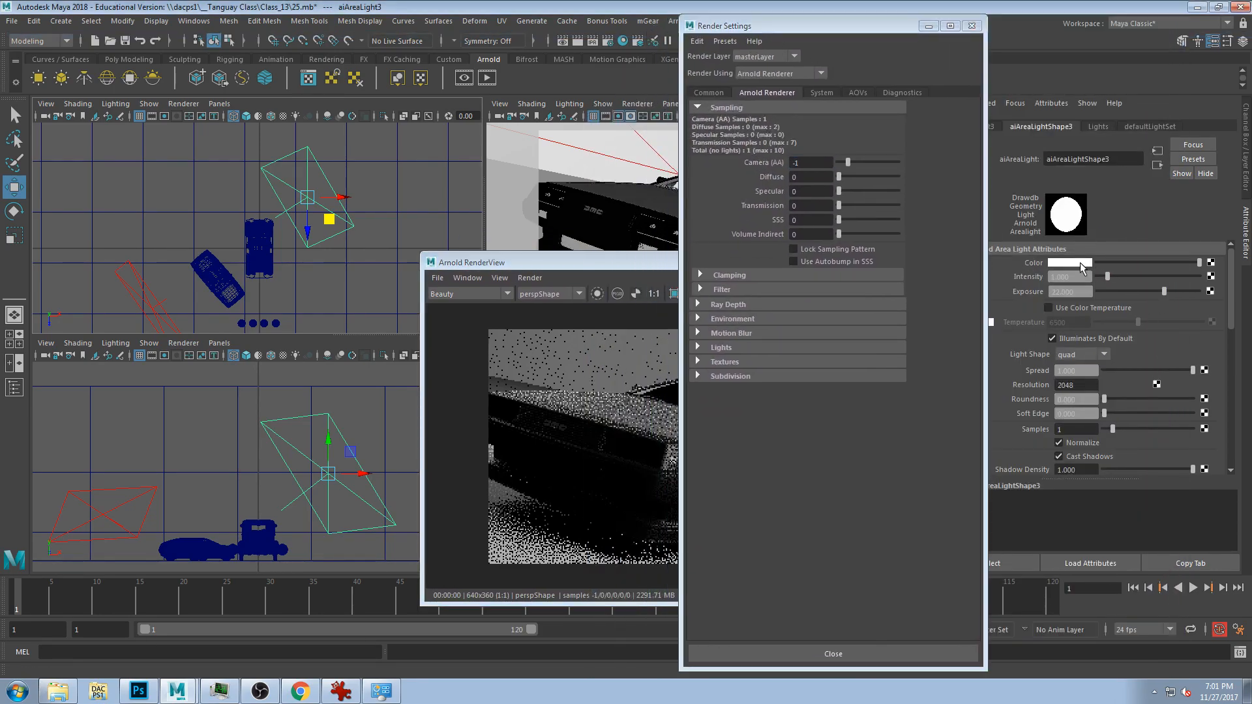
left_click(1080, 263)
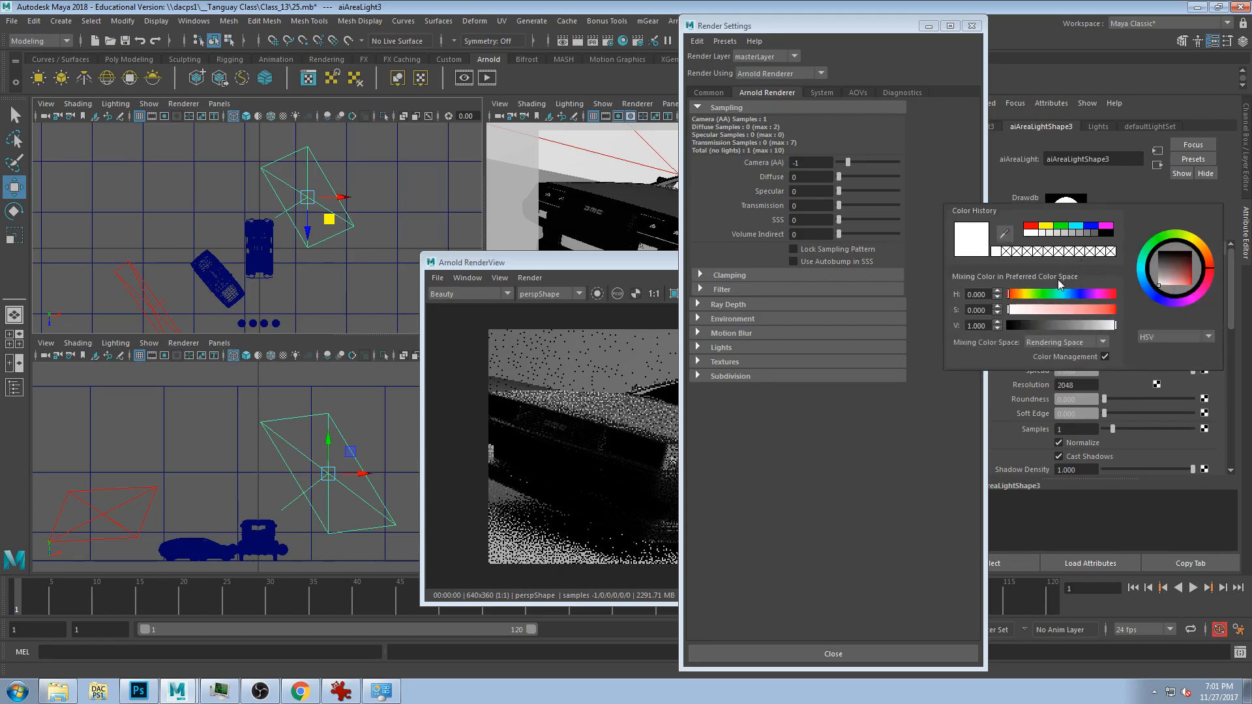
left_click_drag(1008, 295, 1038, 318)
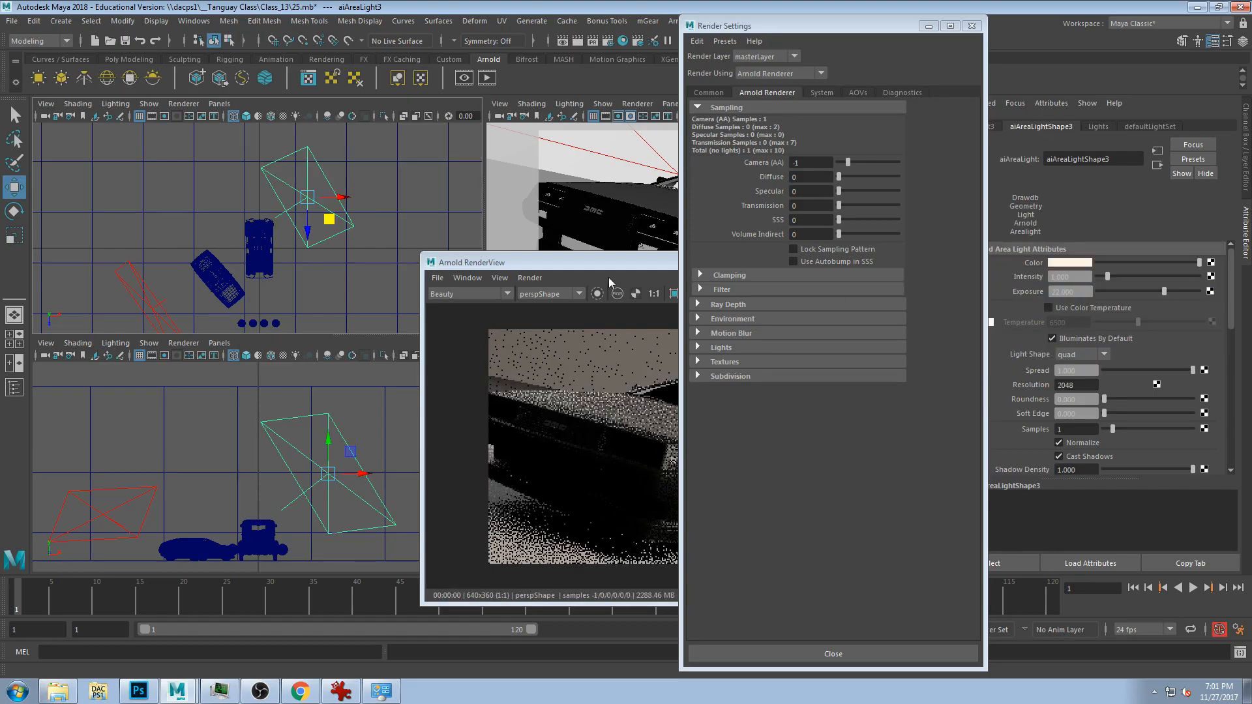
left_click_drag(609, 261, 554, 252)
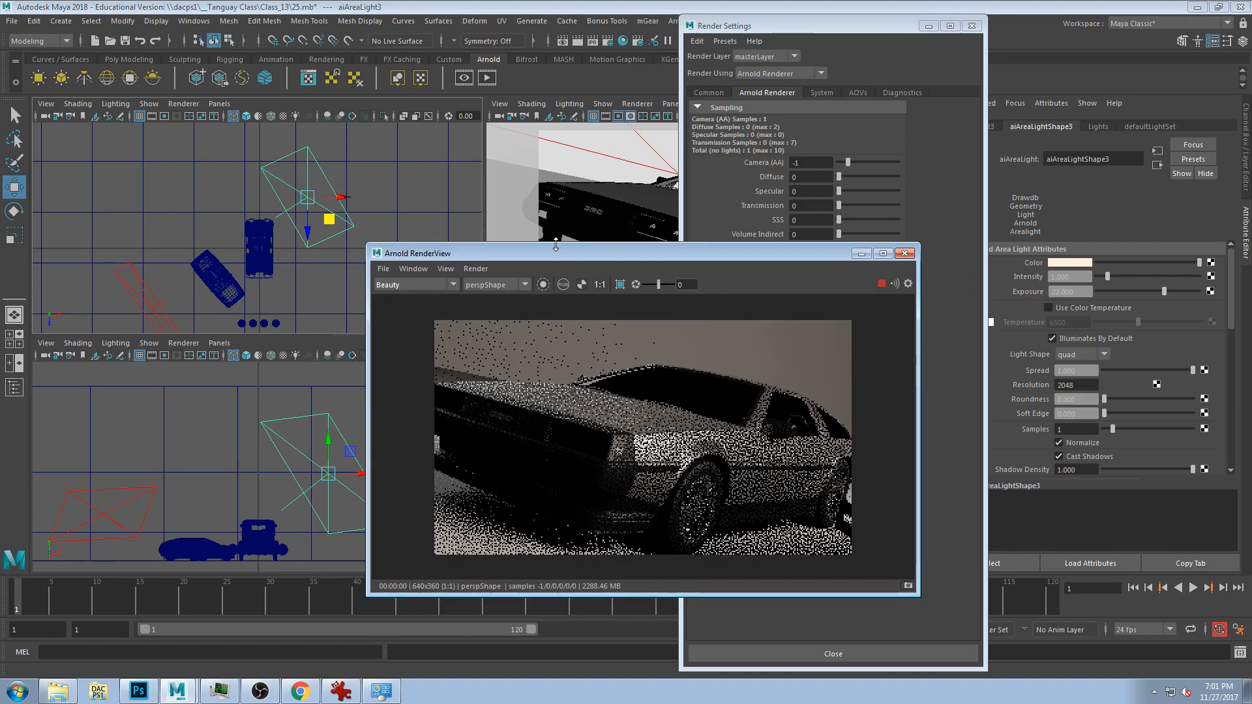
left_click_drag(594, 247, 476, 113)
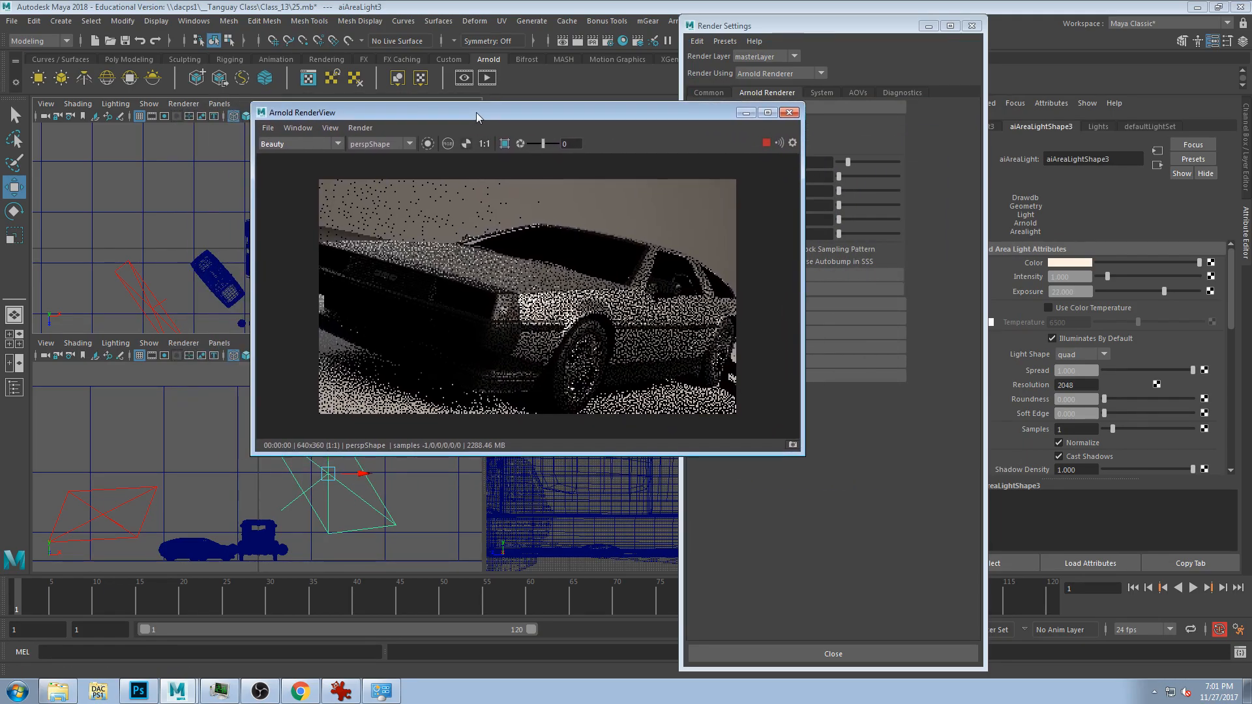
- Select aiAreaLight2 and raise the Camera (AA) and Diffuse samples to 2 for a cleaner preview of the DeLorean
left_click(120, 506)
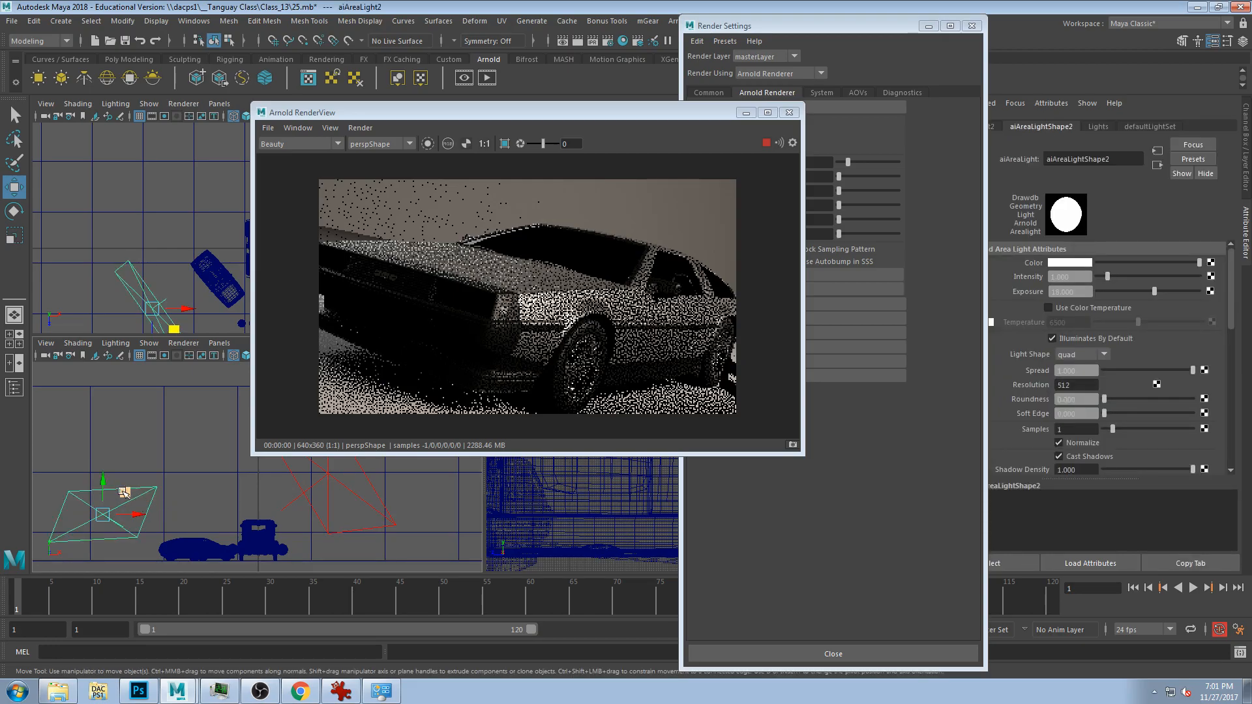
left_click_drag(735, 118, 683, 105)
mouse_move(848, 162)
left_mouse_down()
mouse_move(844, 176)
mouse_move(862, 165)
mouse_move(850, 175)
left_mouse_up()
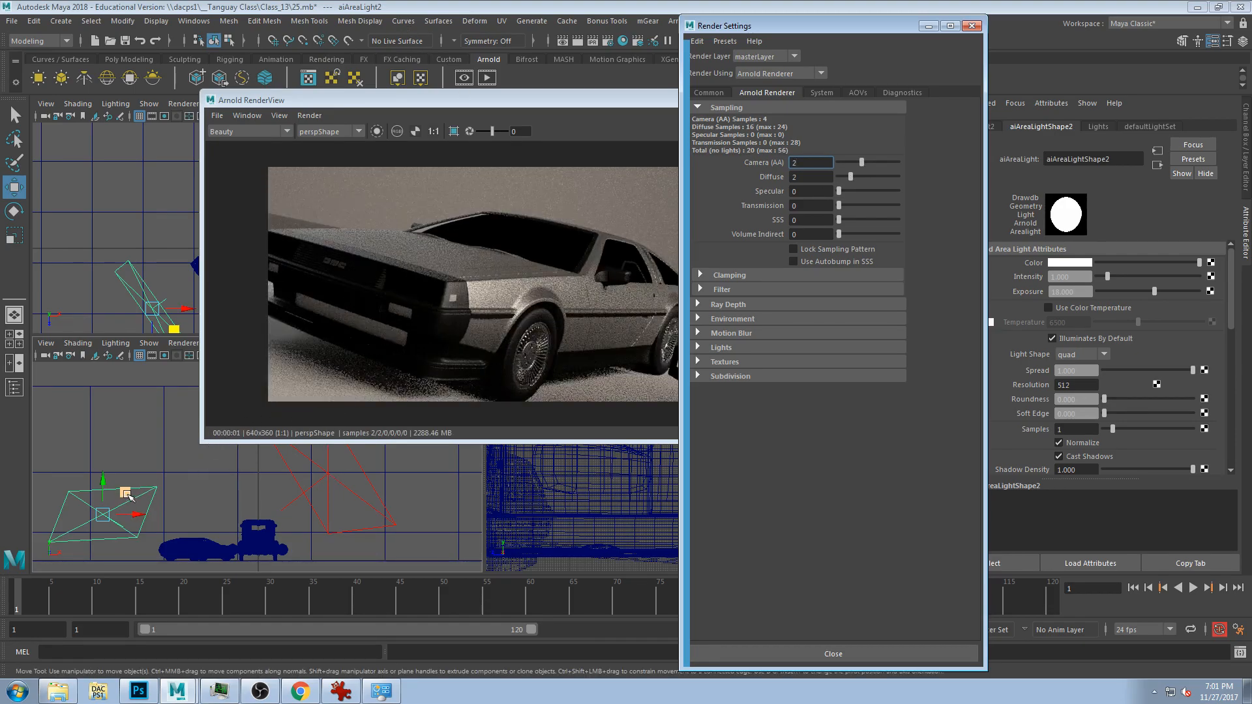
- Move aiAreaLight2 closer to the cars, to about -586, 258, 435, undoing a first attempt that raised it too high
left_click_drag(126, 495, 135, 464)
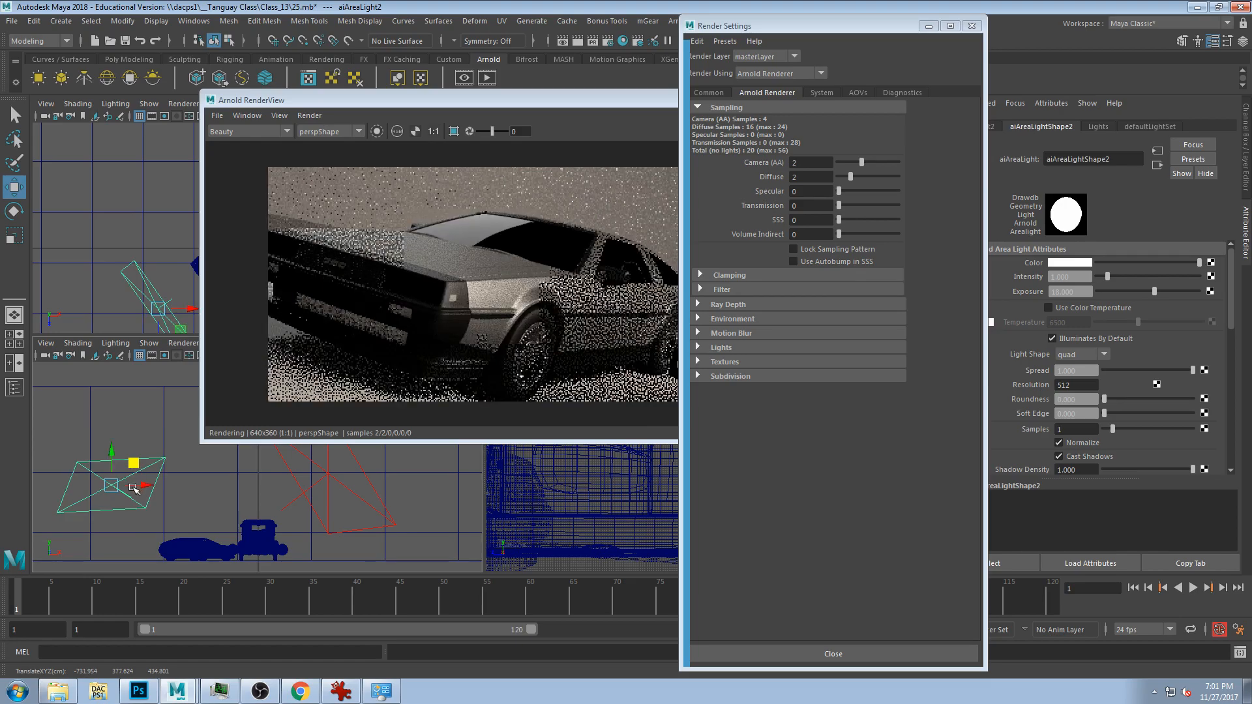
key("ctrl+z")
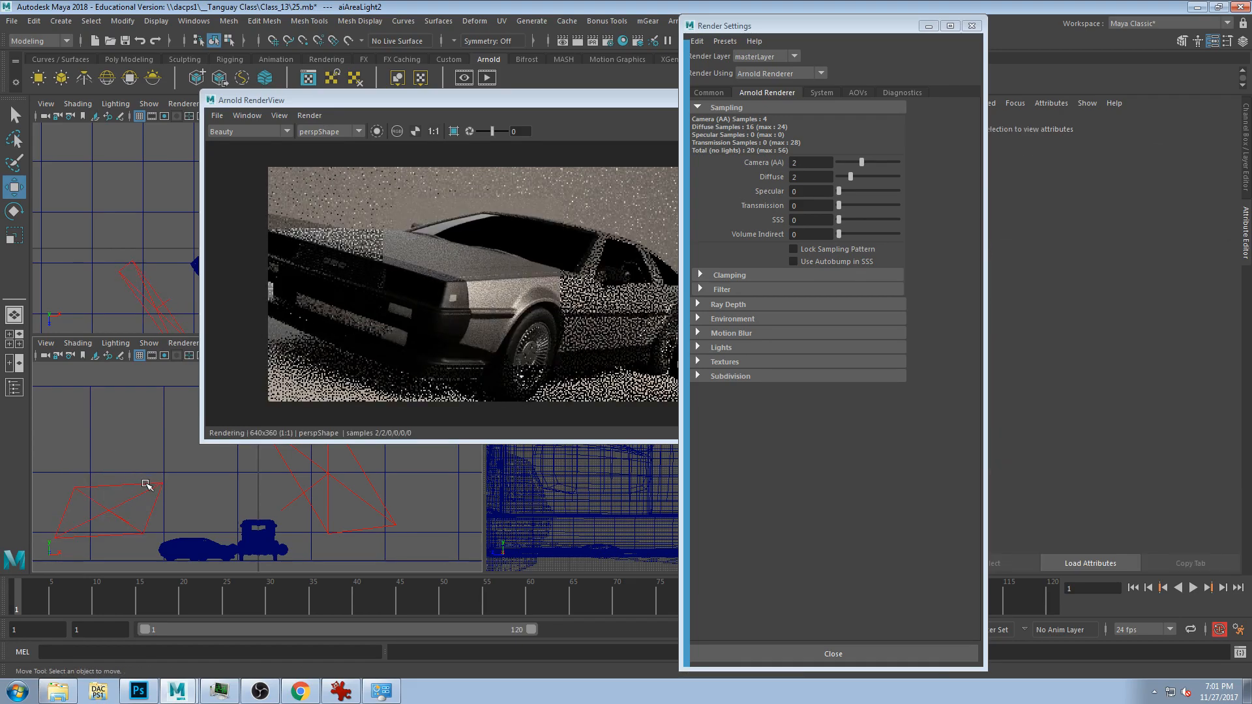
left_click(144, 490)
mouse_move(140, 489)
left_mouse_down()
mouse_move(178, 496)
mouse_move(158, 481)
left_mouse_up()
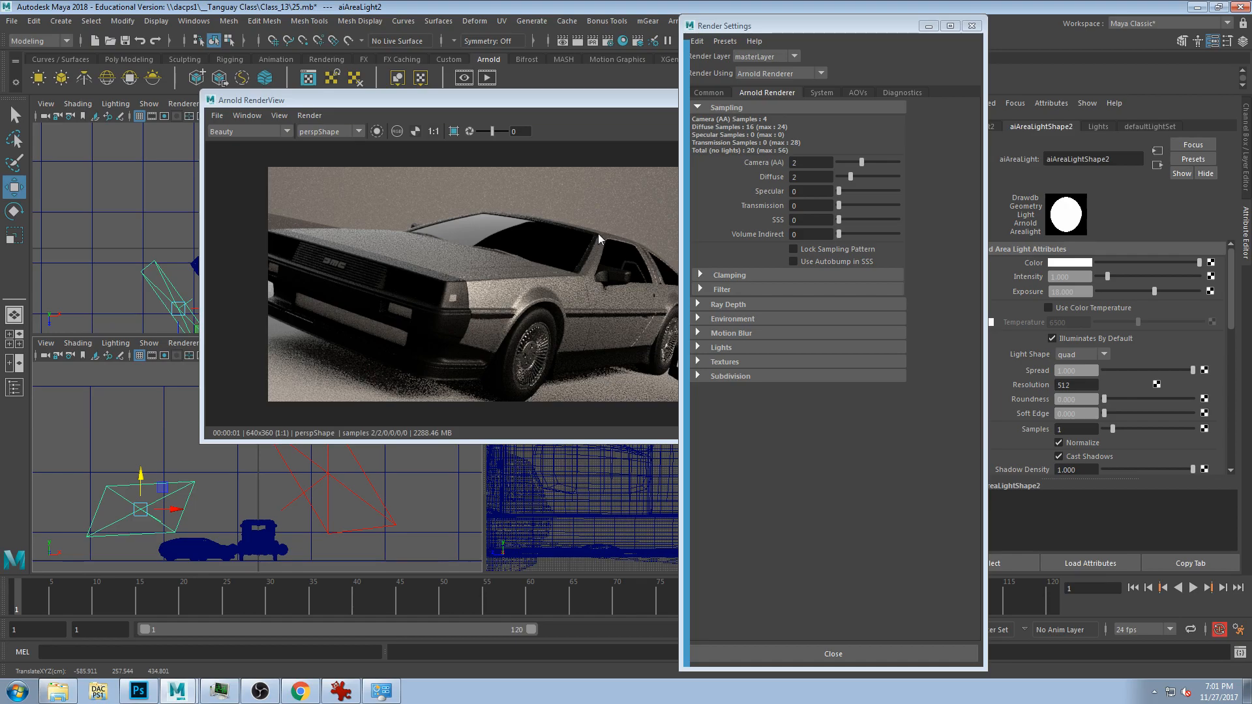
- Uncover and select aiAreaLight3 above the cars, and set its color to salmon pink with hue 2.308 and saturation 0.654
left_click_drag(727, 18, 792, 23)
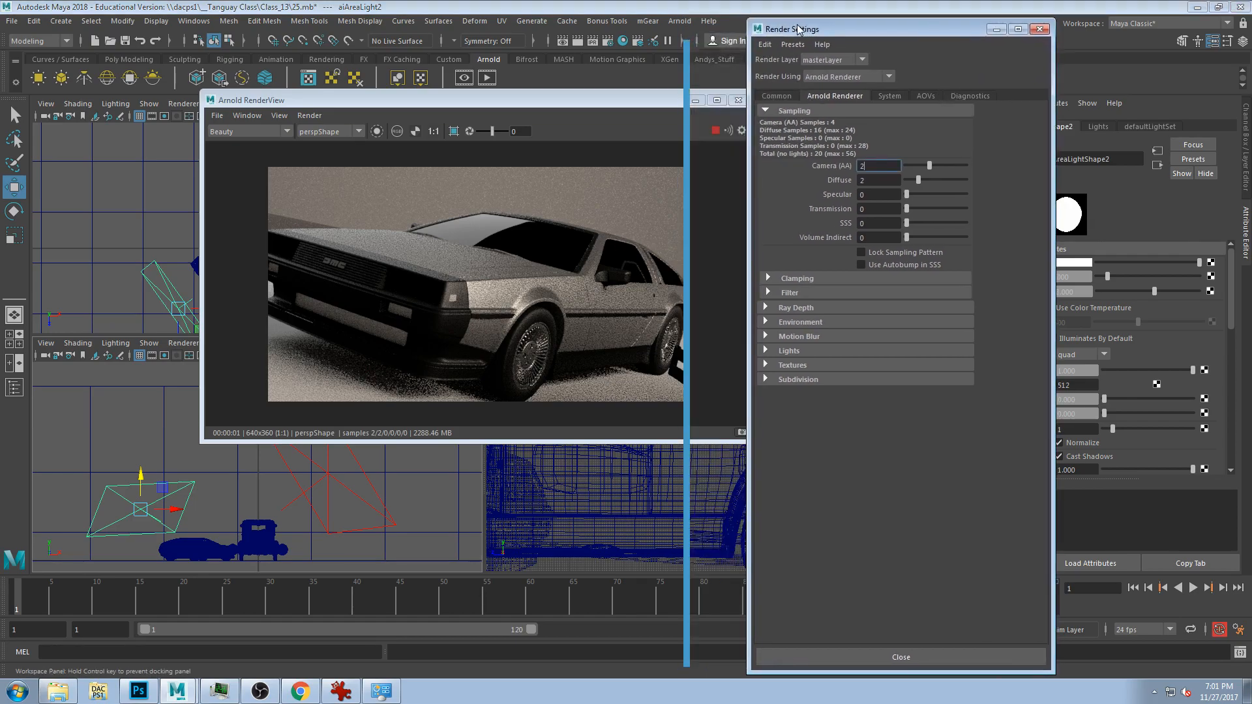
left_click_drag(273, 104, 318, 282)
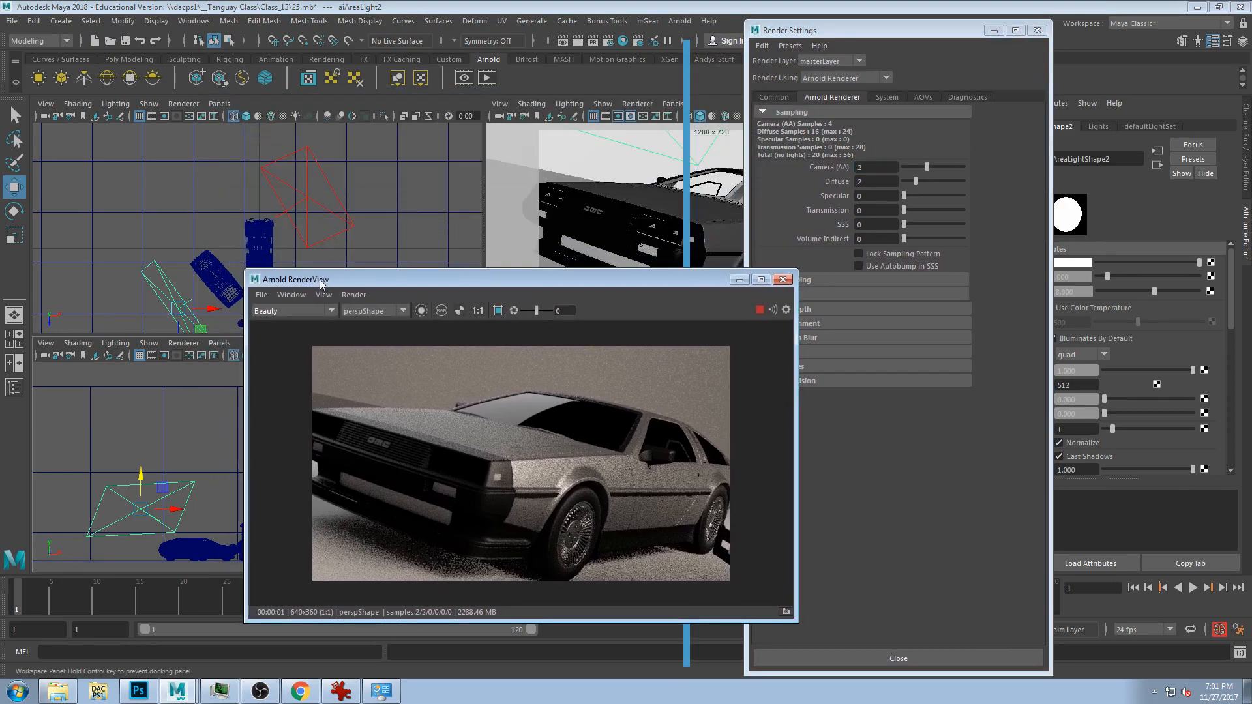
left_click(306, 198)
left_click(1087, 263)
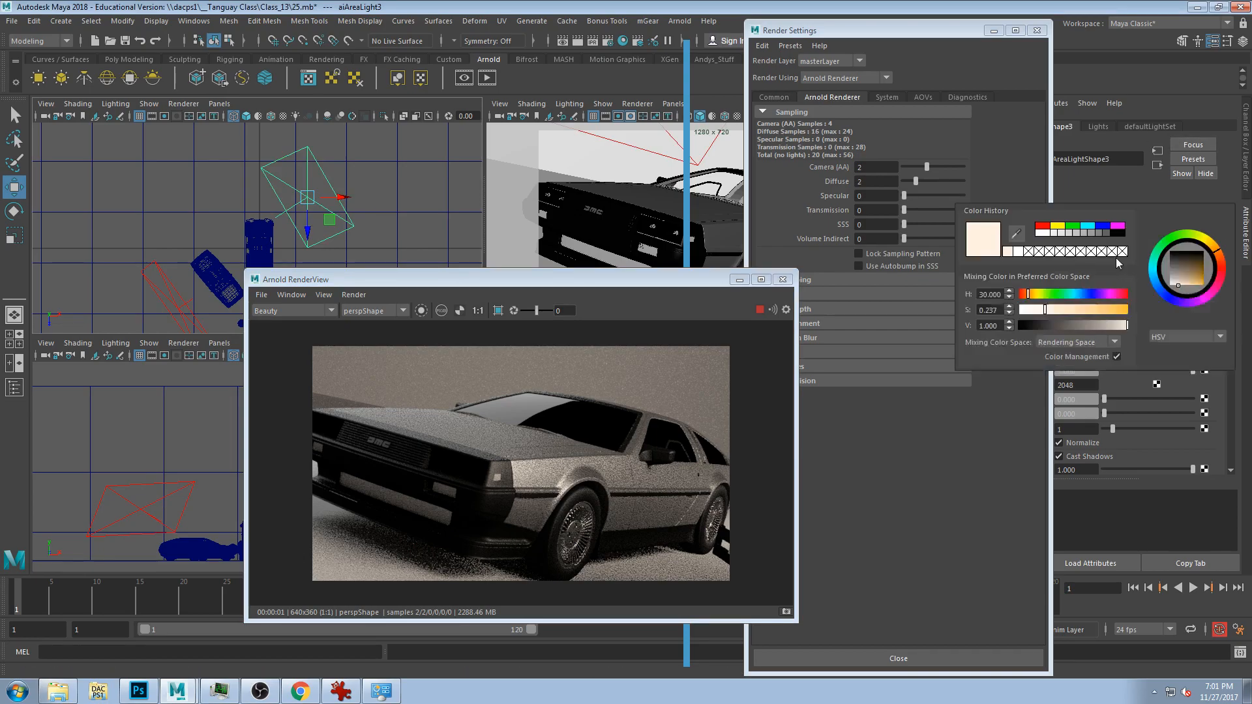
left_click_drag(1040, 291, 1090, 309)
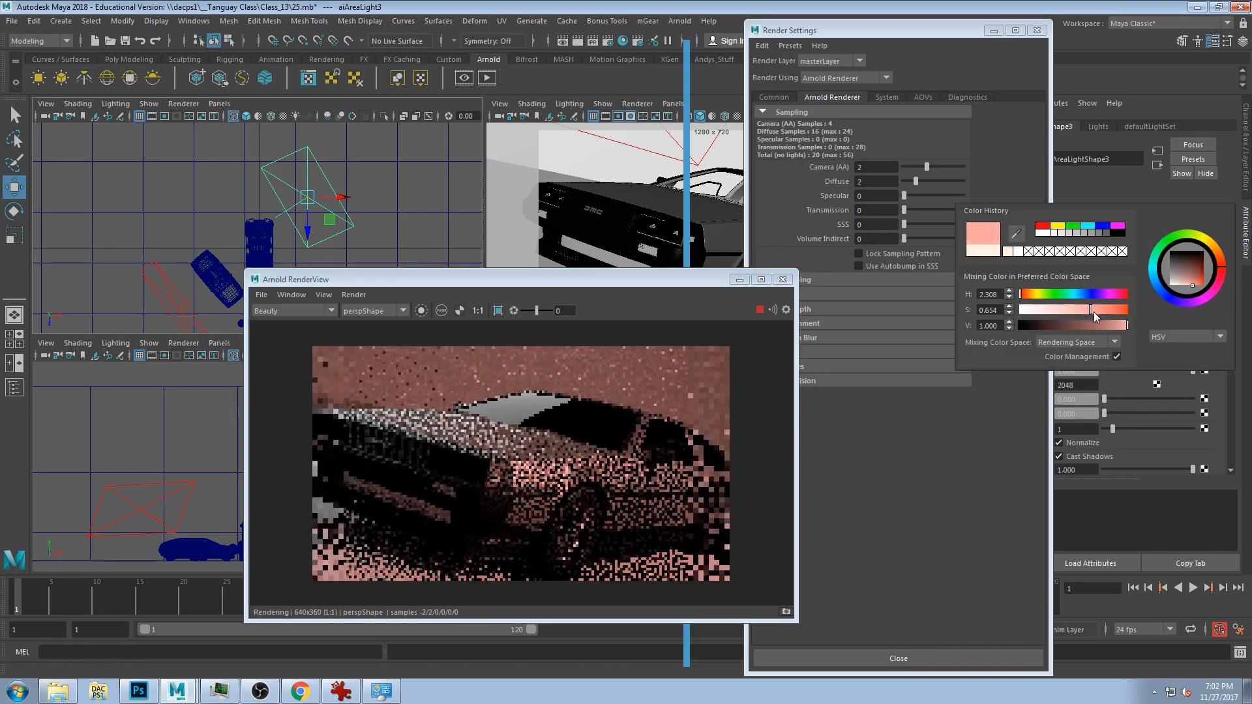
- Scale aiAreaLight3 down uniformly and move it closer to the cars, to about -94, 435, -442
key("e")
key("r")
left_click_drag(315, 201, 254, 207)
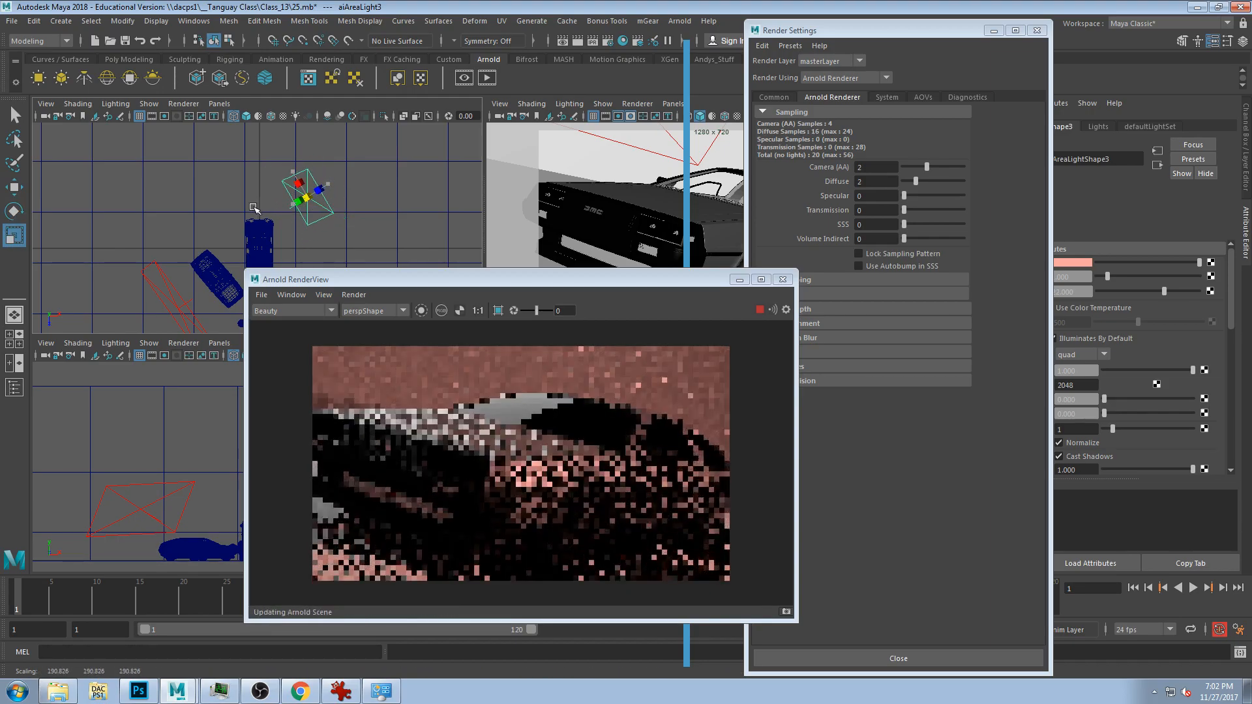
key("w")
left_click_drag(326, 218, 268, 209)
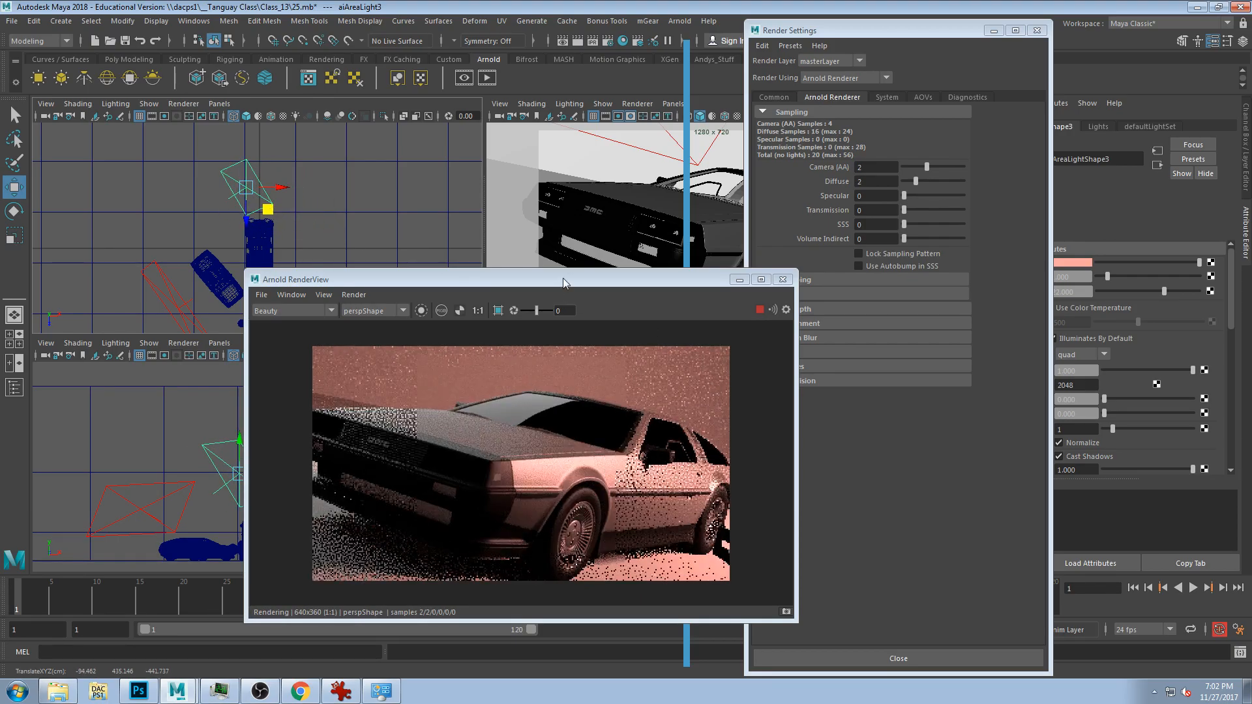
- Lower the Camera (AA) samples to -1 and Diffuse to 0, and place the render and settings windows apart
left_click_drag(562, 281, 556, 145)
left_click_drag(917, 165, 906, 189)
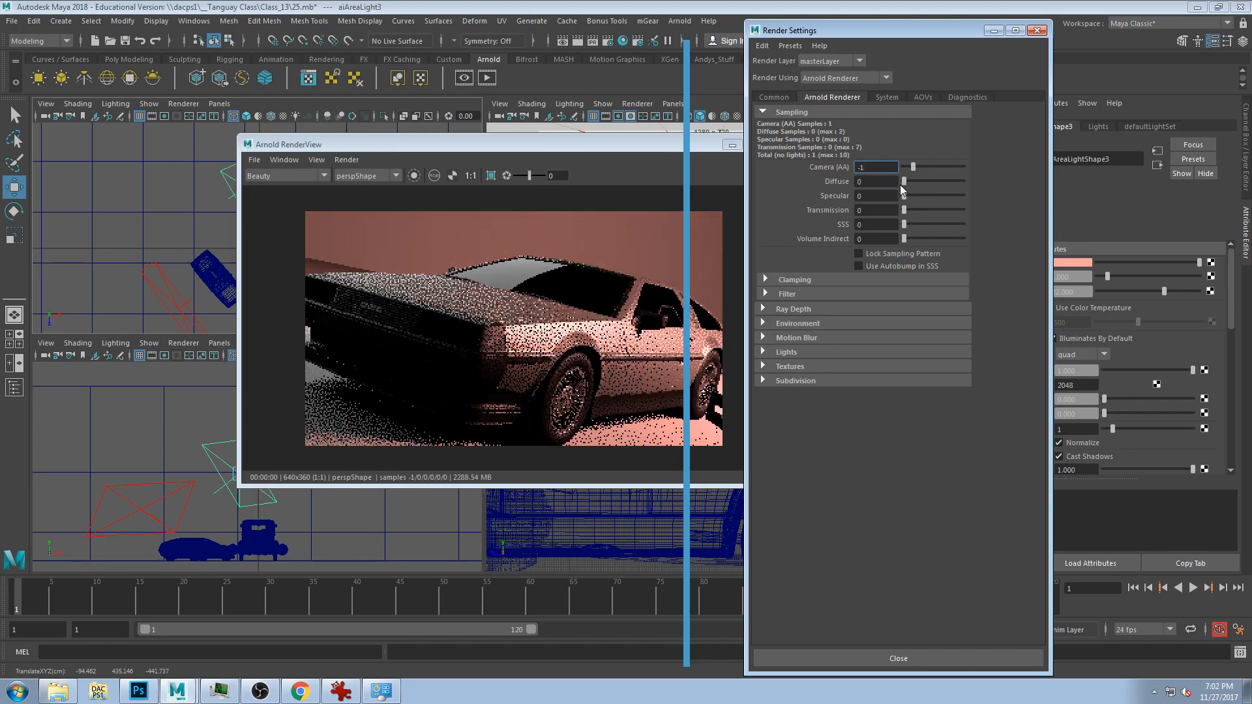
left_click_drag(829, 30, 915, 23)
left_click_drag(549, 148, 492, 47)
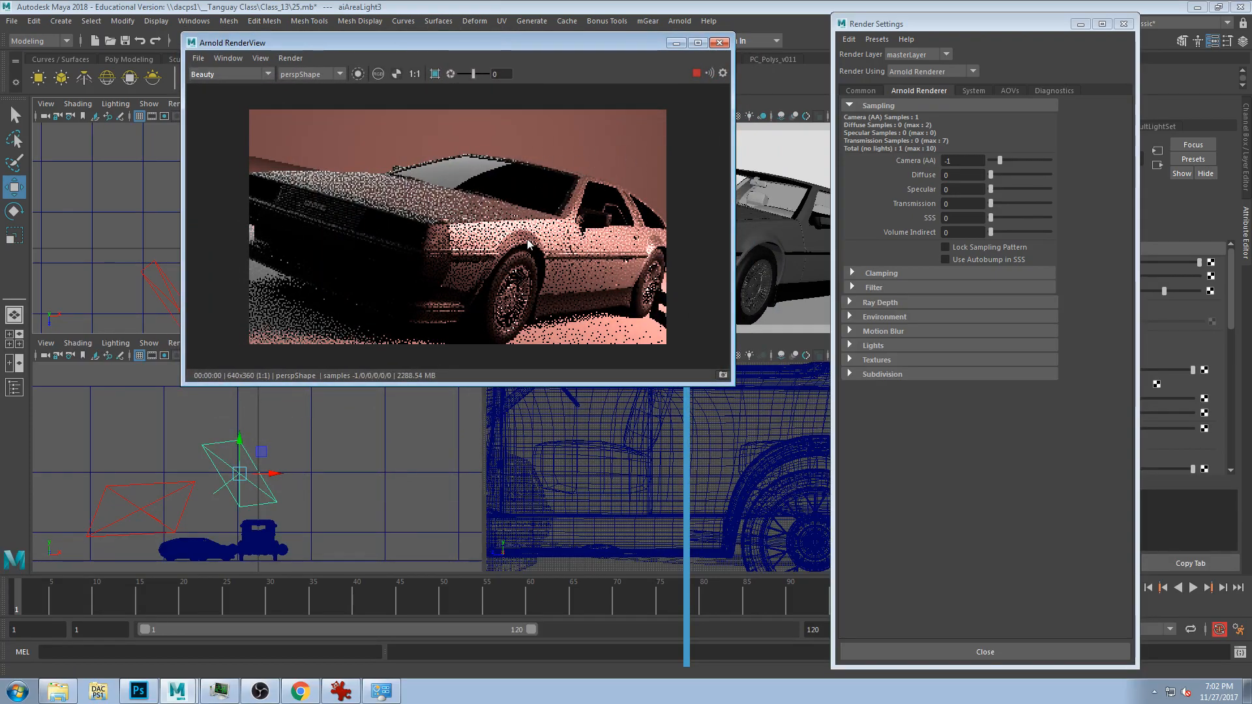
- Try Transmission samples of 1 and 3 to compare the window glass, and settle on 2
left_click(953, 203)
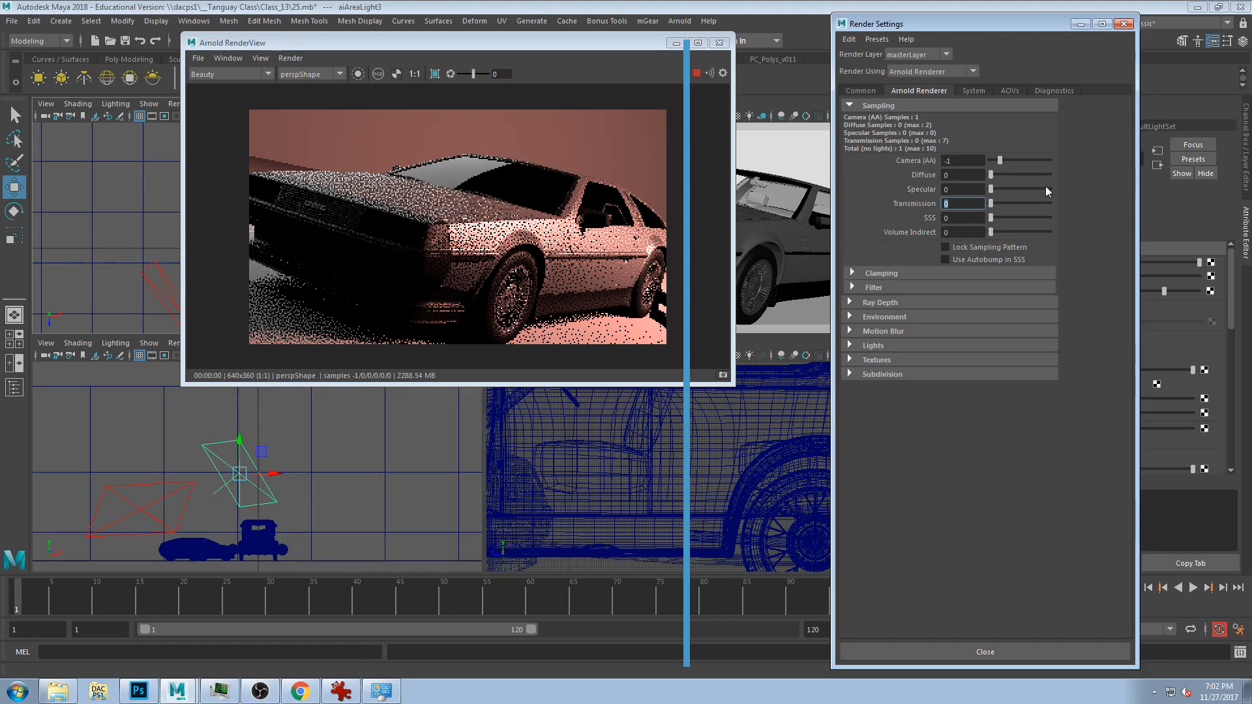
left_click_drag(992, 204, 1000, 206)
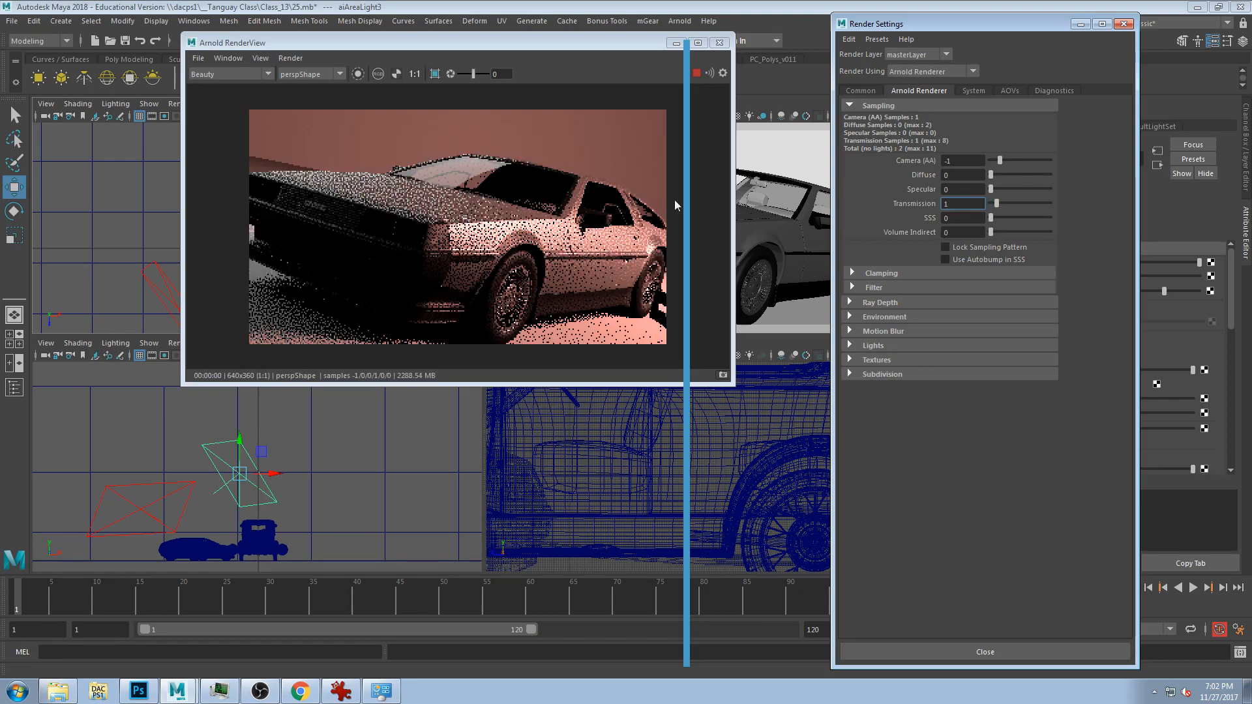
left_click_drag(996, 205, 1009, 204)
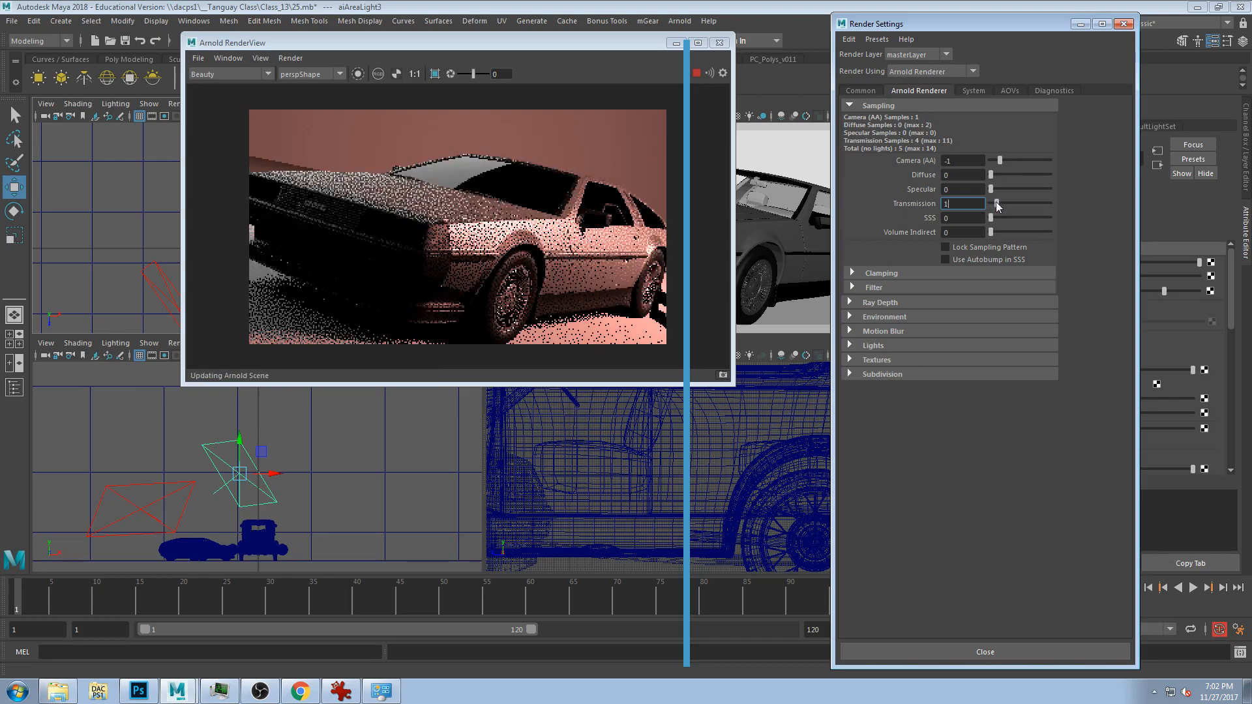
left_click(959, 204)
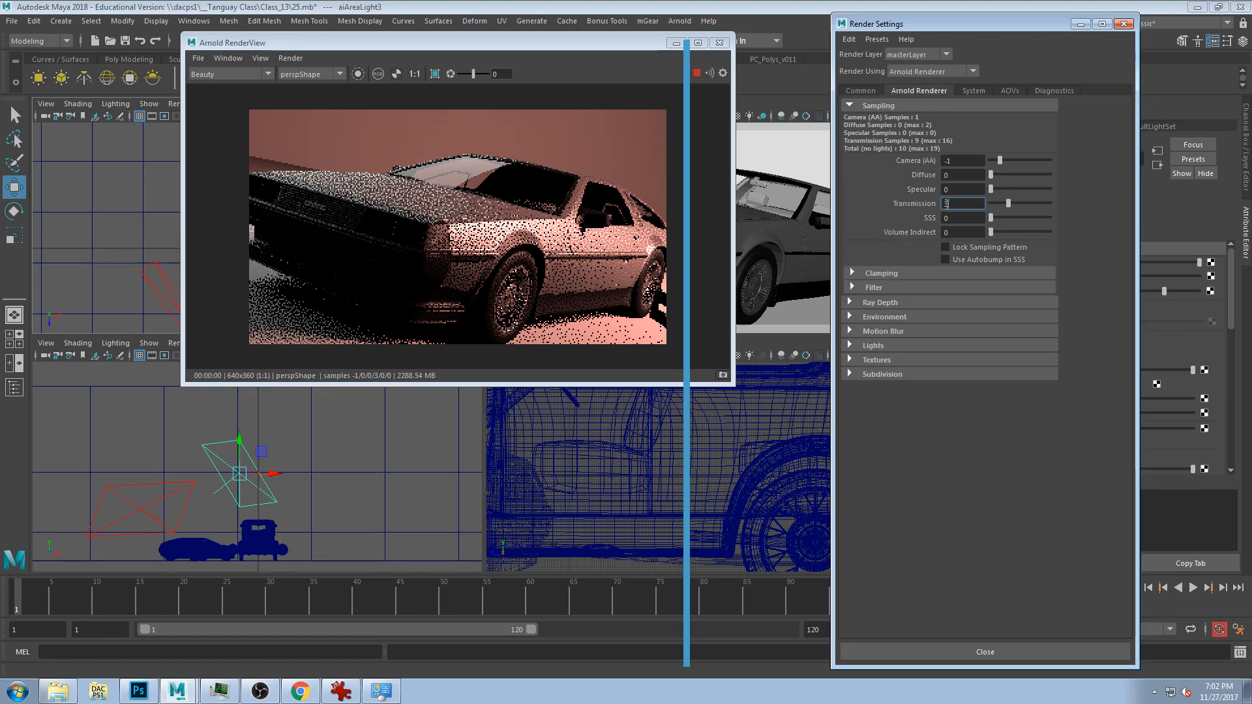
left_click_drag(1009, 208, 1004, 208)
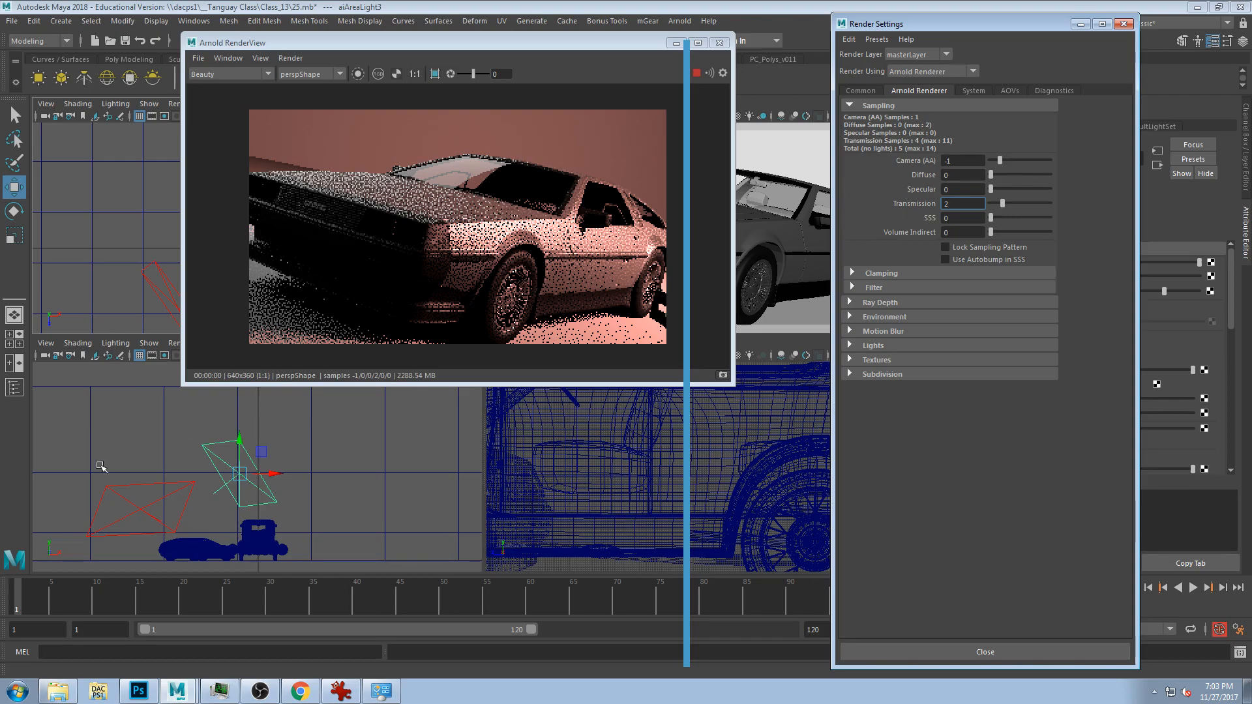
- Select aiAreaLight2 and rearrange the RenderView and Render Settings windows so the perspective view between them is uncovered
left_click(140, 503)
left_click_drag(318, 42, 382, 47)
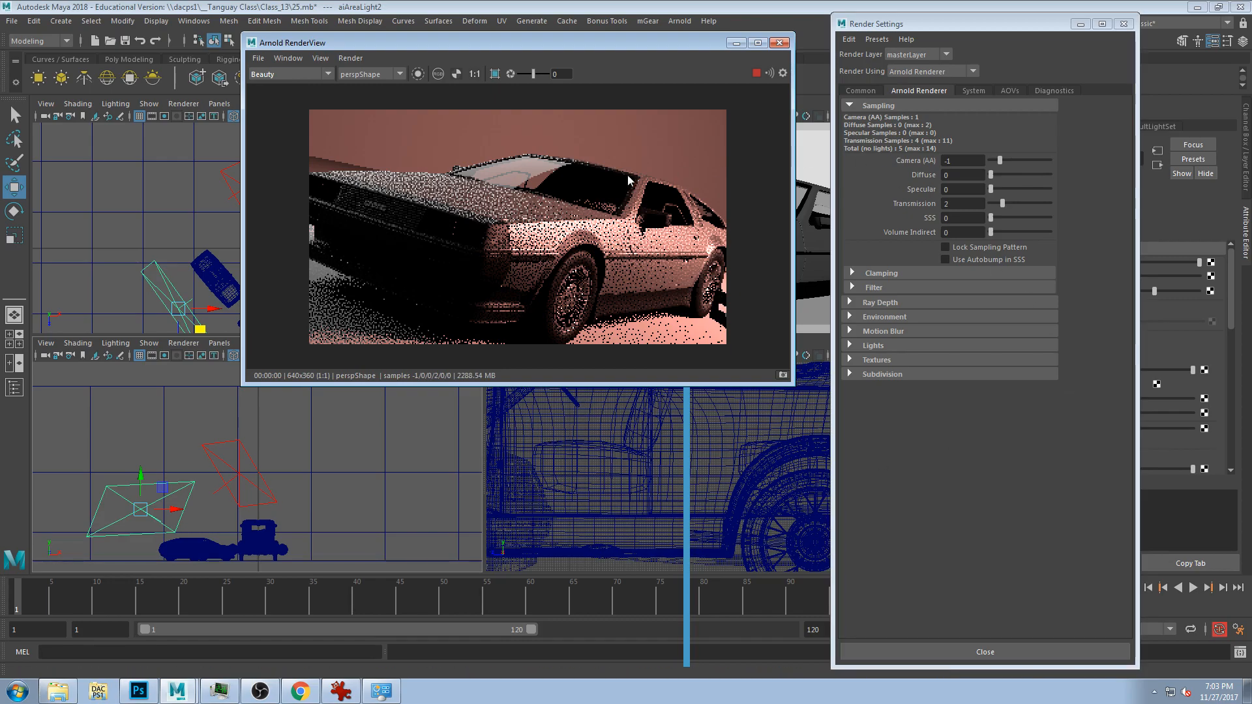
left_click_drag(470, 43, 426, 18)
left_click_drag(479, 18, 482, 18)
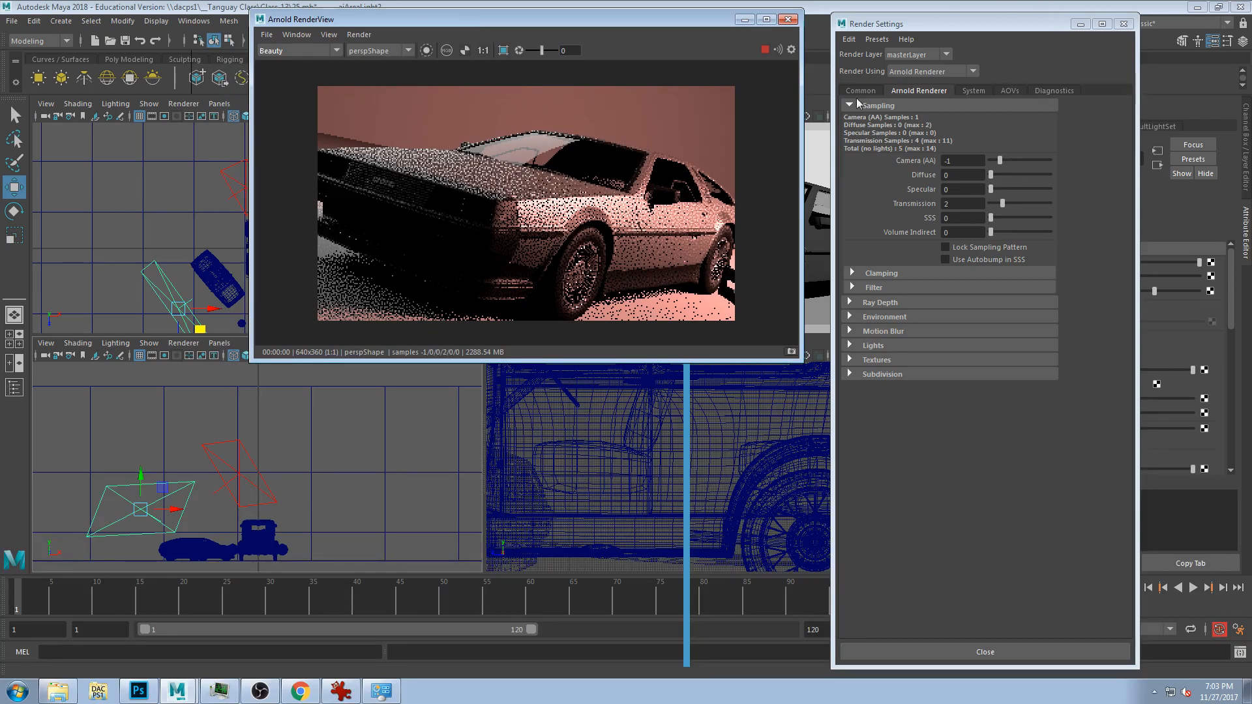
left_click_drag(938, 26, 965, 30)
left_click_drag(703, 20, 728, 26)
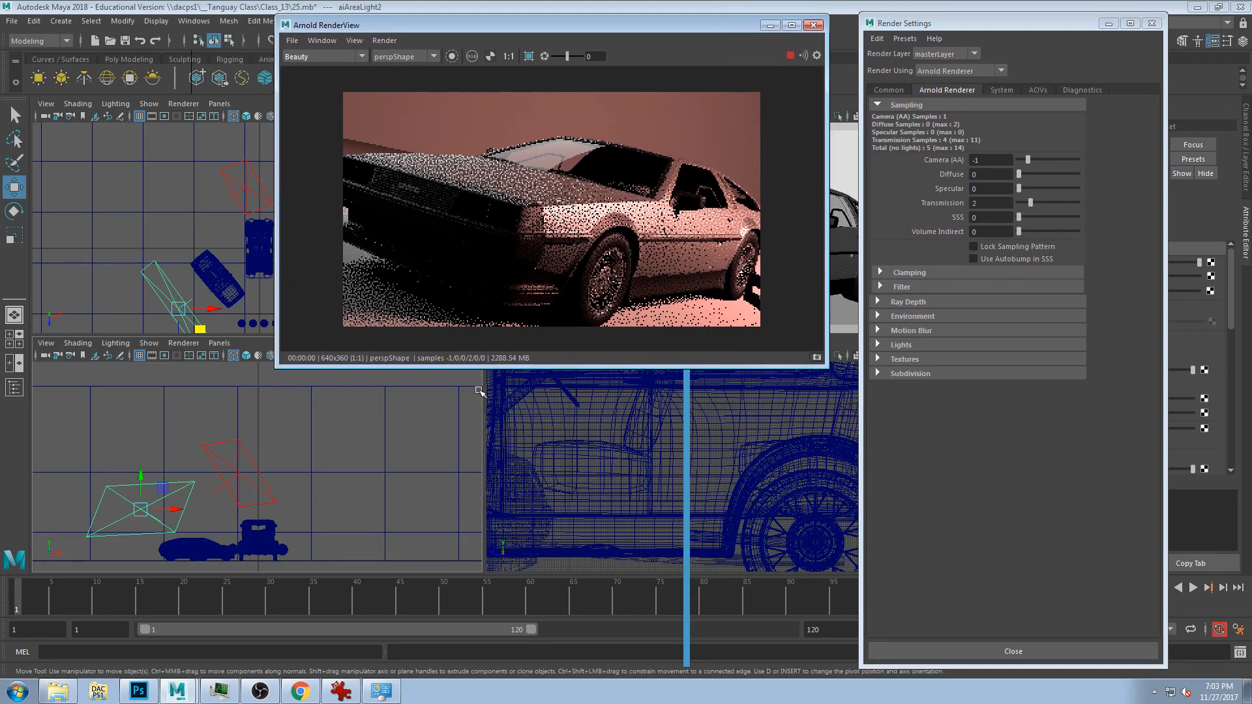
left_click_drag(631, 21, 425, 16)
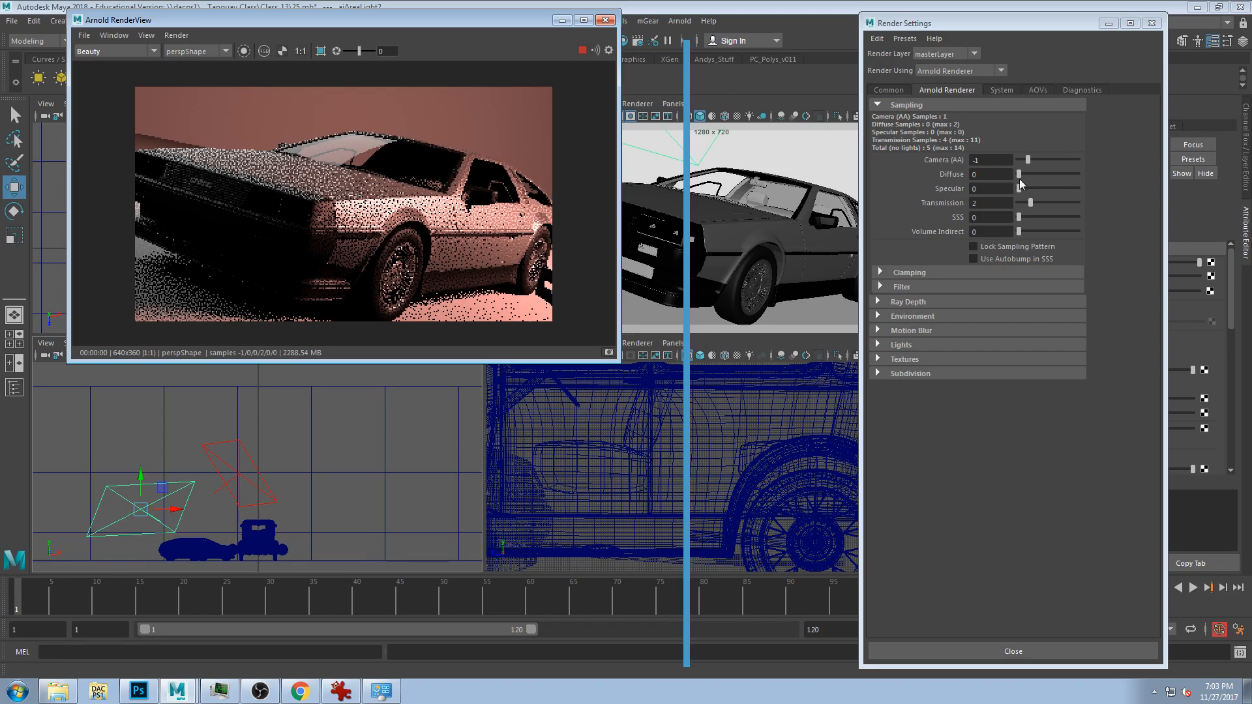
left_click_drag(942, 29, 972, 24)
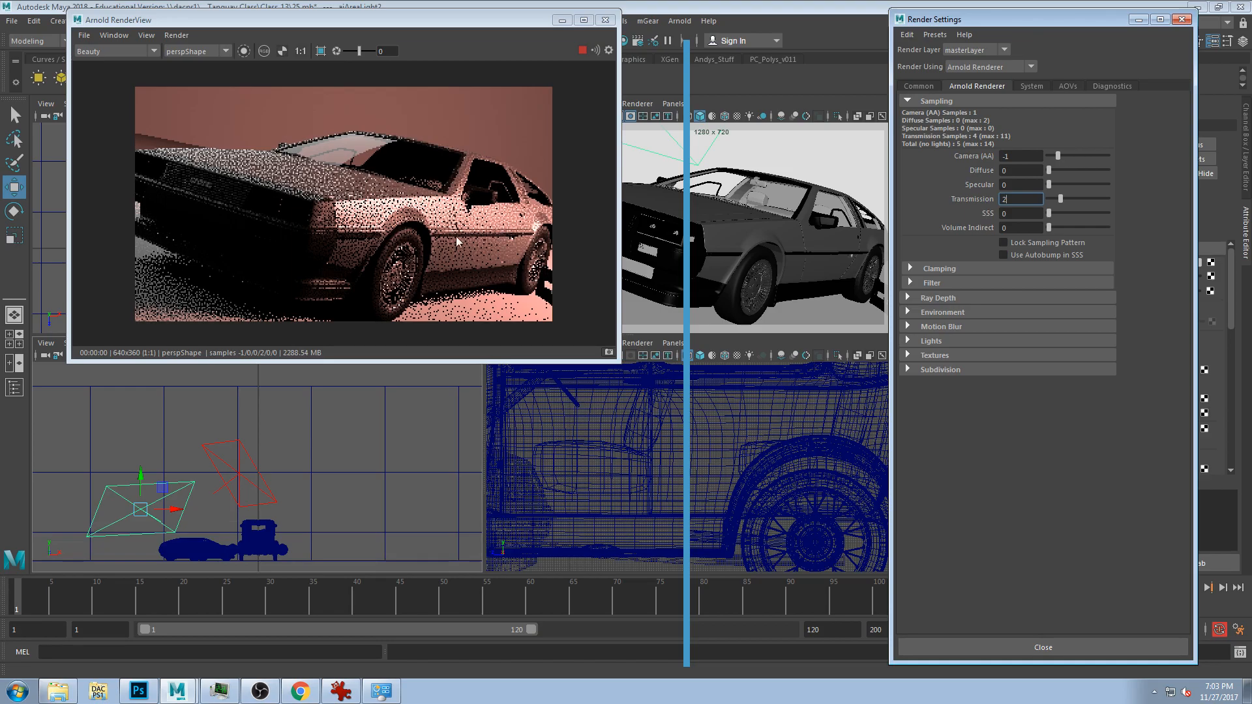
- Set the Diffuse and Specular samples to 1 and the Camera (AA) samples to 0
left_click(1052, 168)
left_click_drag(1050, 184, 1053, 184)
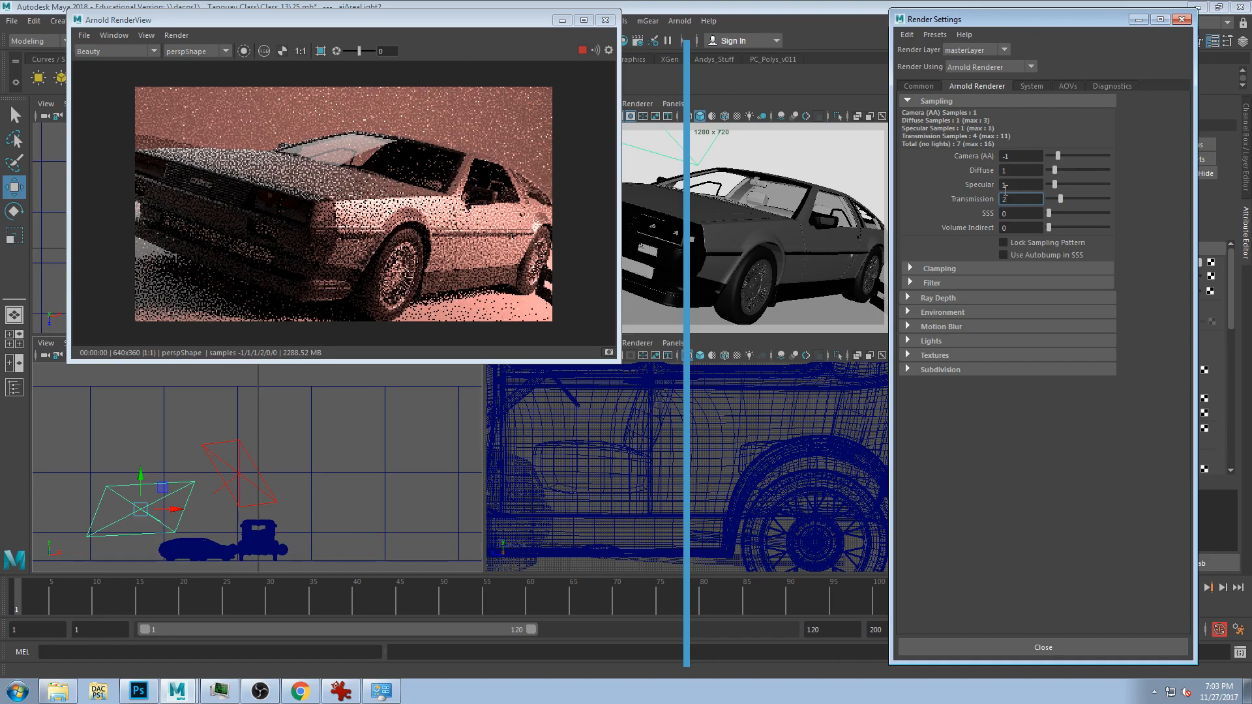
left_click_drag(1058, 159, 1062, 160)
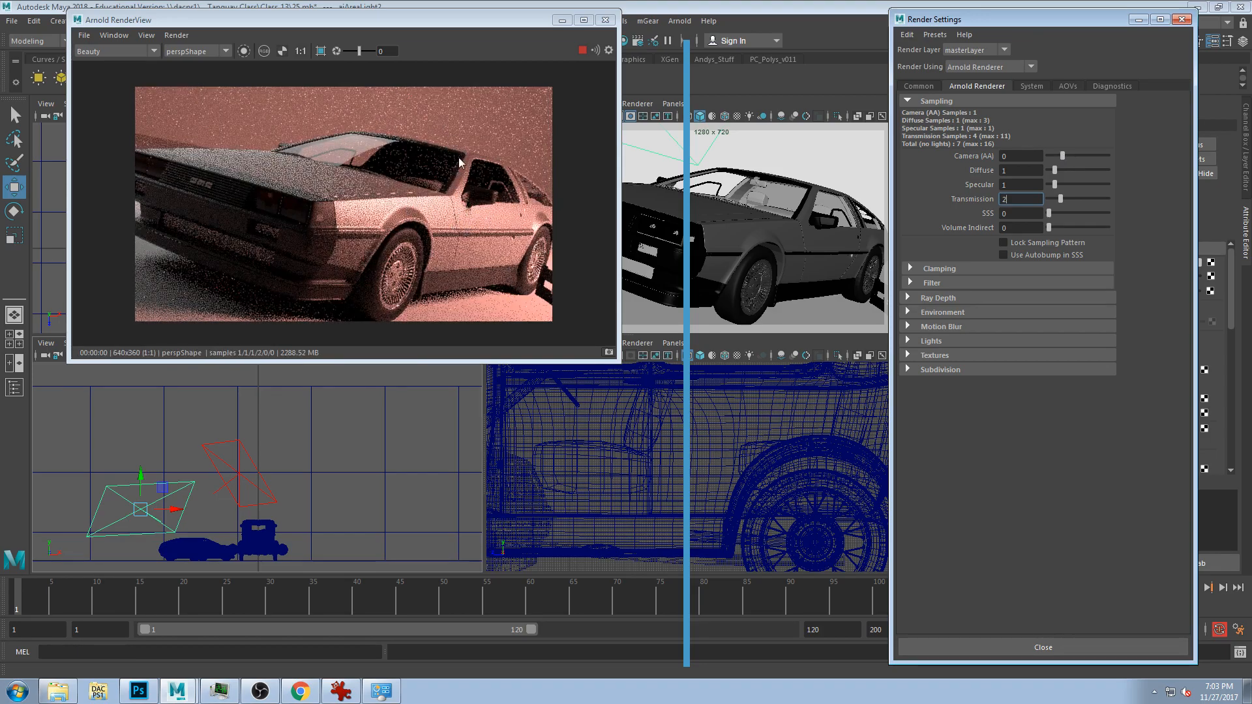
left_click(1012, 171)
left_click(1019, 188)
left_click(1032, 199)
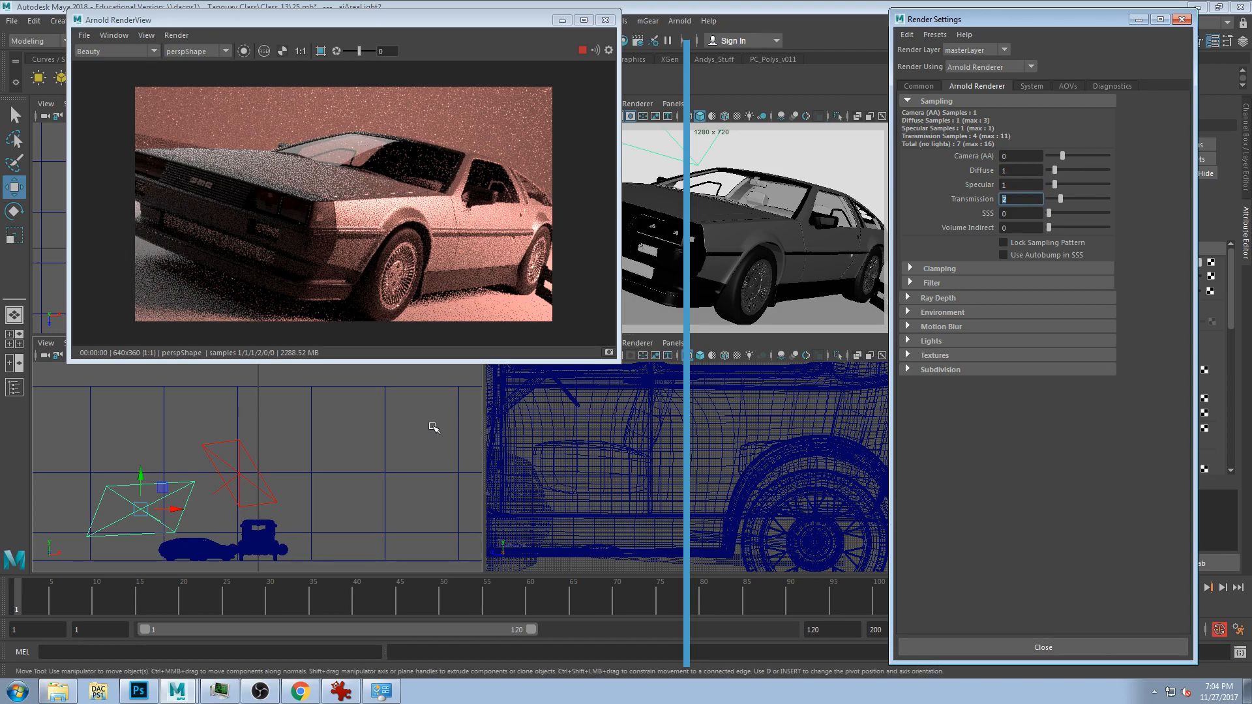
- Move aiAreaLight2 lower and closer to the cars, to about -466, 202, 435, and preview the DeLorean from behind
left_click_drag(165, 488, 188, 500)
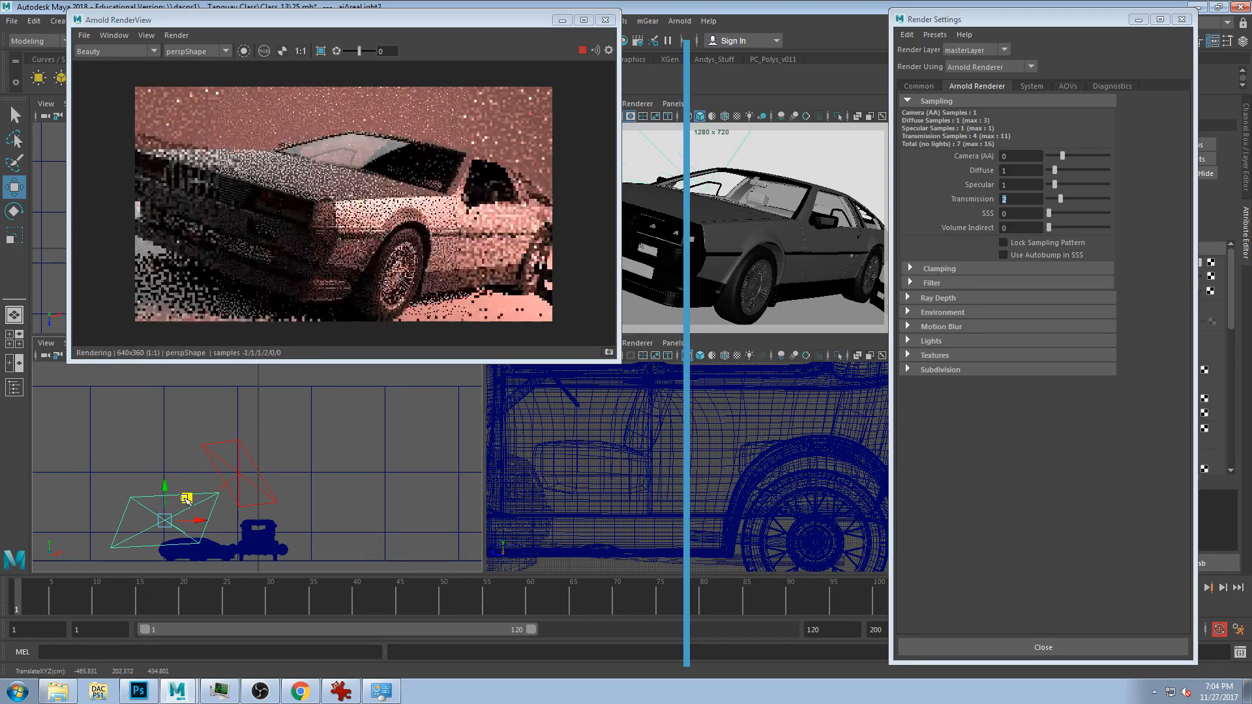
left_click_drag(822, 269, 679, 274, "alt")
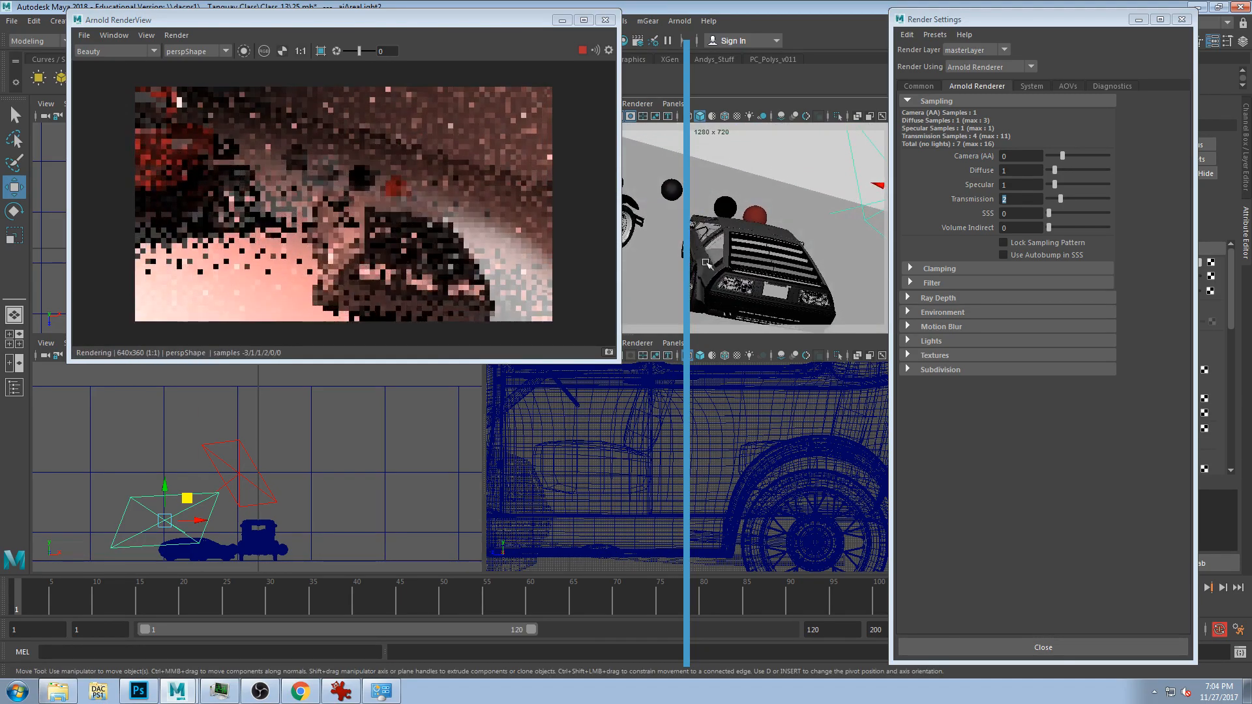
left_click_drag(864, 284, 793, 278, "alt")
middle_click_drag(793, 279, 799, 241, "alt")
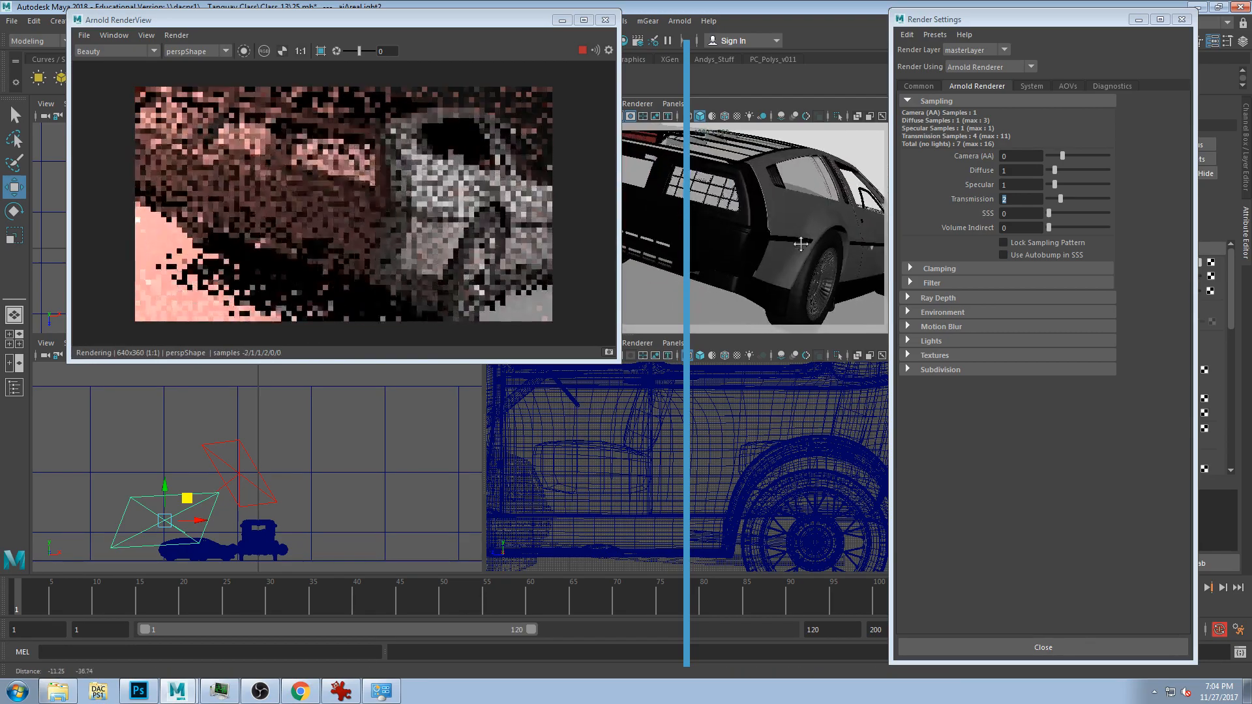
right_click_drag(800, 241, 797, 260, "alt")
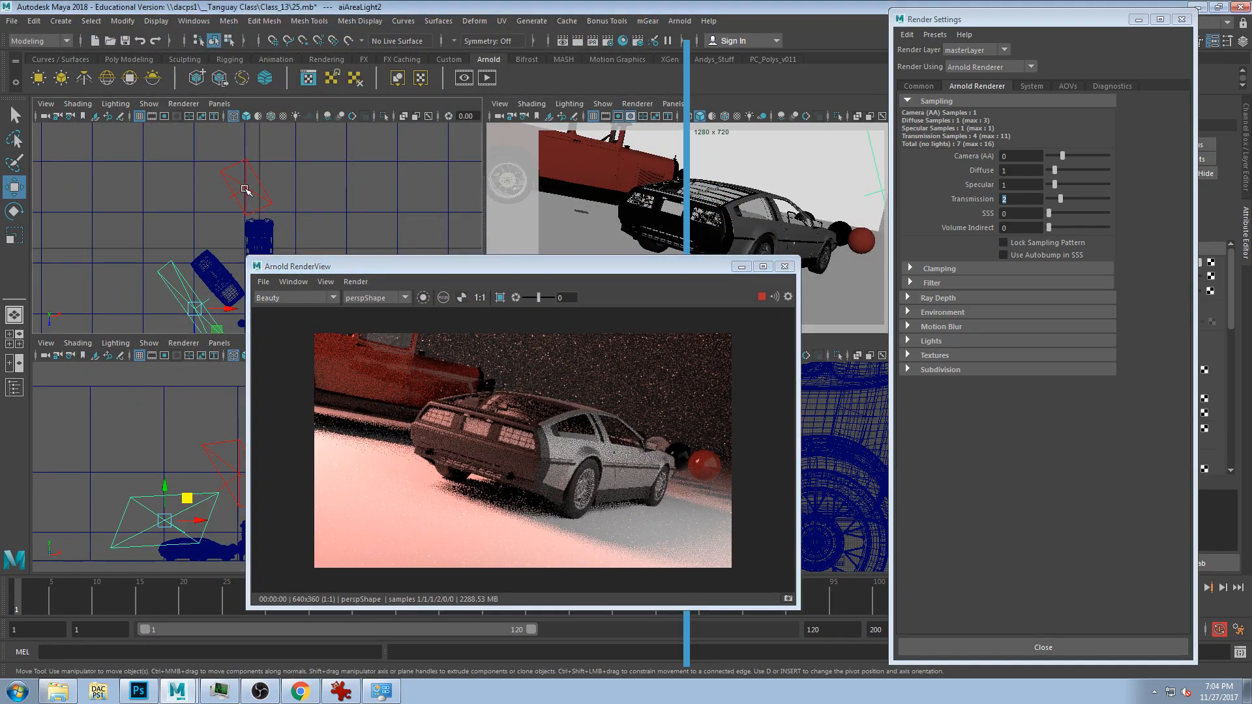
- Select aiAreaLight3 and change its color to a pale warm orange with hue 20.769 and saturation 0.244
left_click(245, 189)
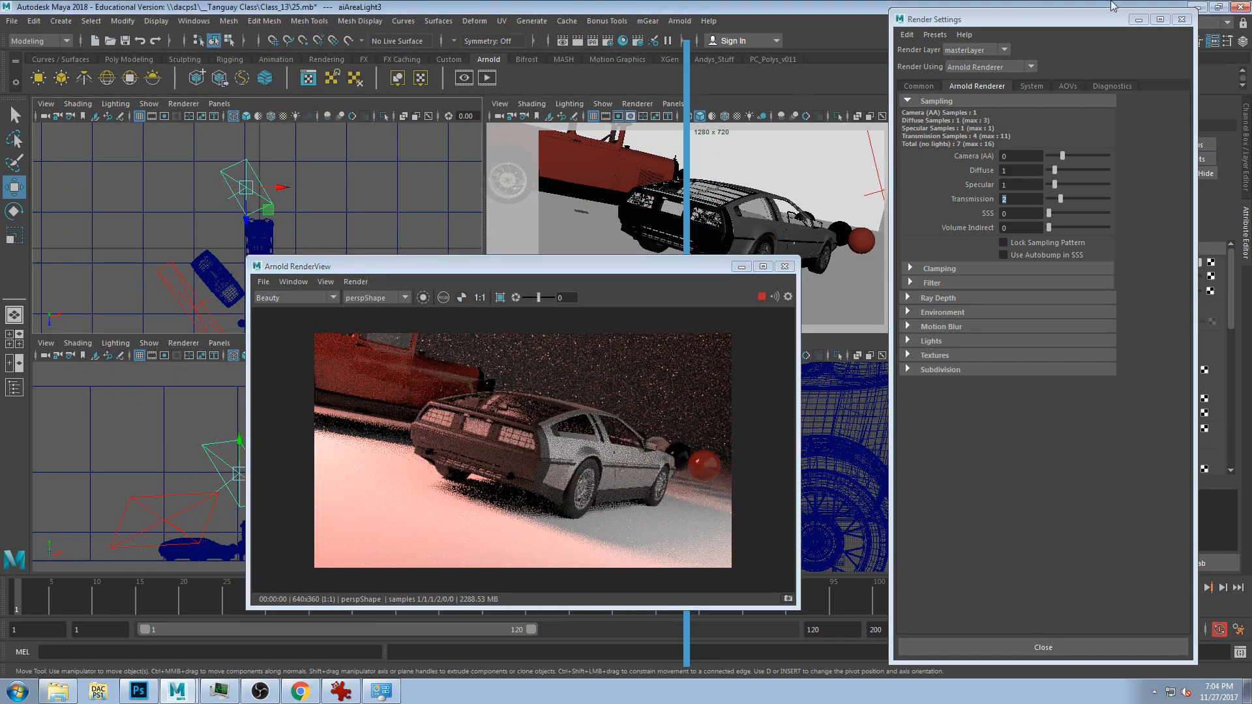
left_click_drag(1037, 21, 895, 20)
left_click(1088, 260)
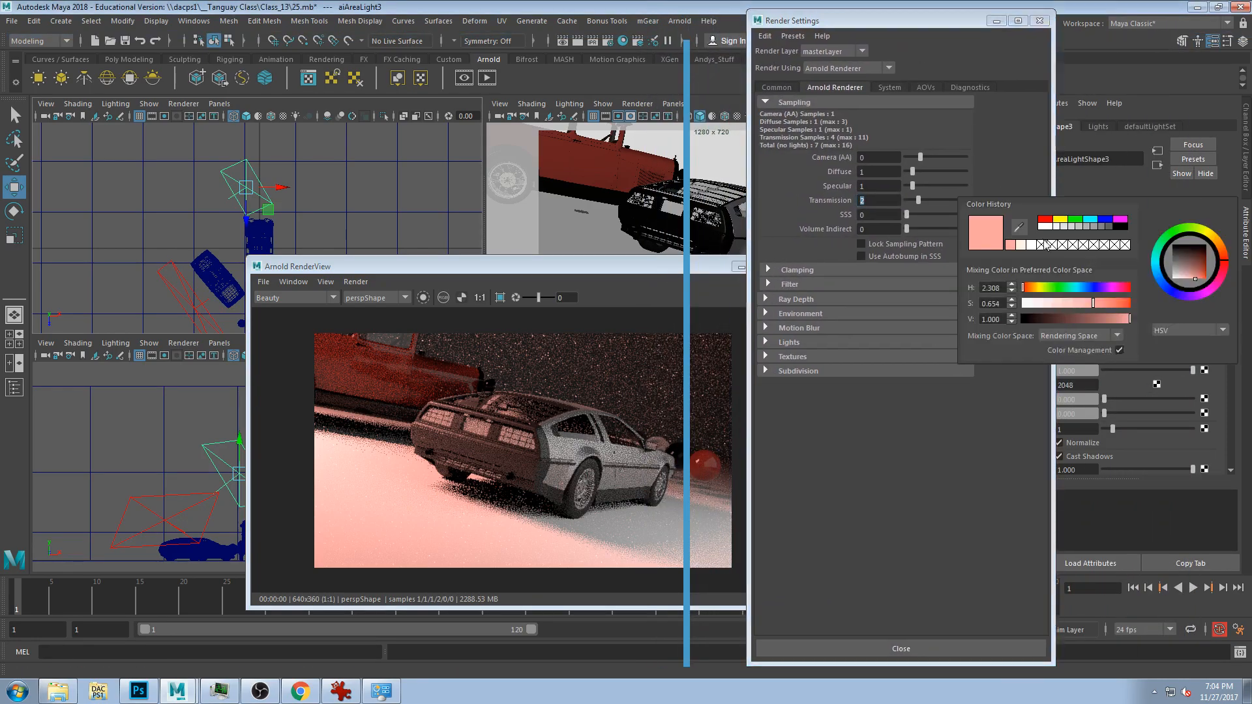
left_click(1031, 287)
left_click_drag(1075, 303, 1048, 303)
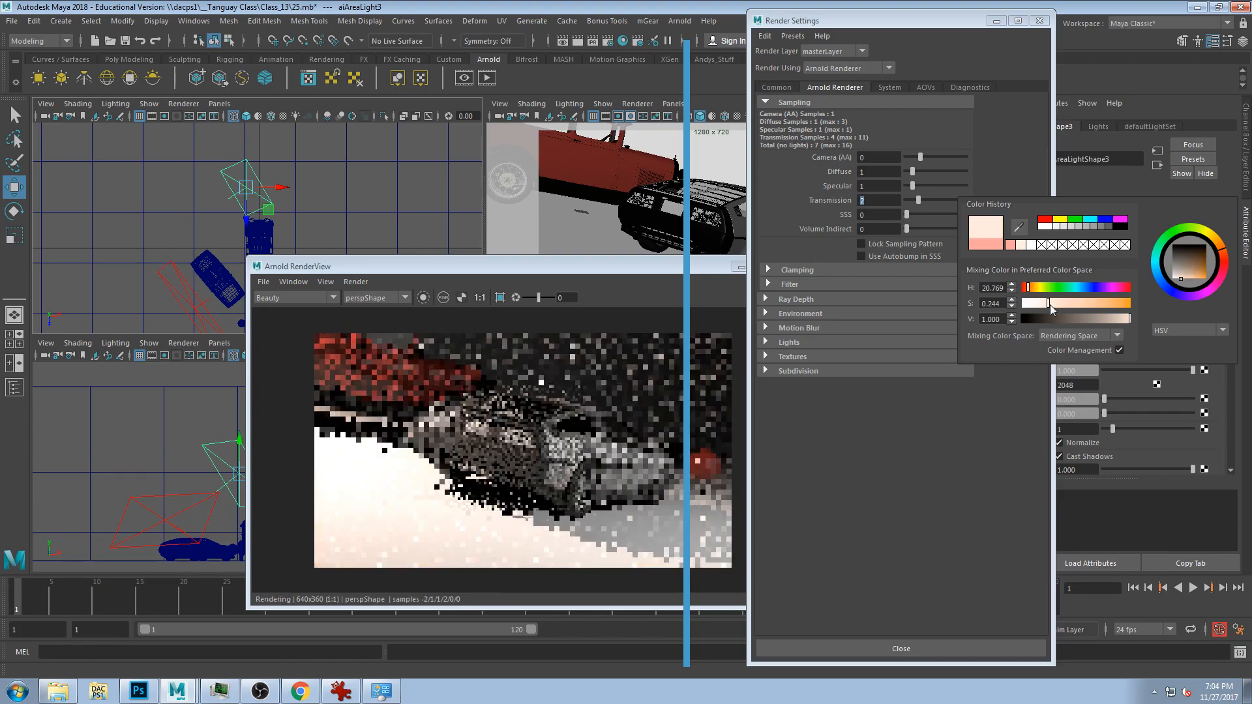
- Clear the windows away from the perspective view and examine the warm-lit DeLorean from its rear wheel and its front
left_click_drag(612, 265, 509, 200)
left_click_drag(884, 21, 941, 22)
left_click_drag(464, 202, 353, 269)
left_click_drag(845, 21, 936, 26)
left_click_drag(756, 287, 707, 157, "alt")
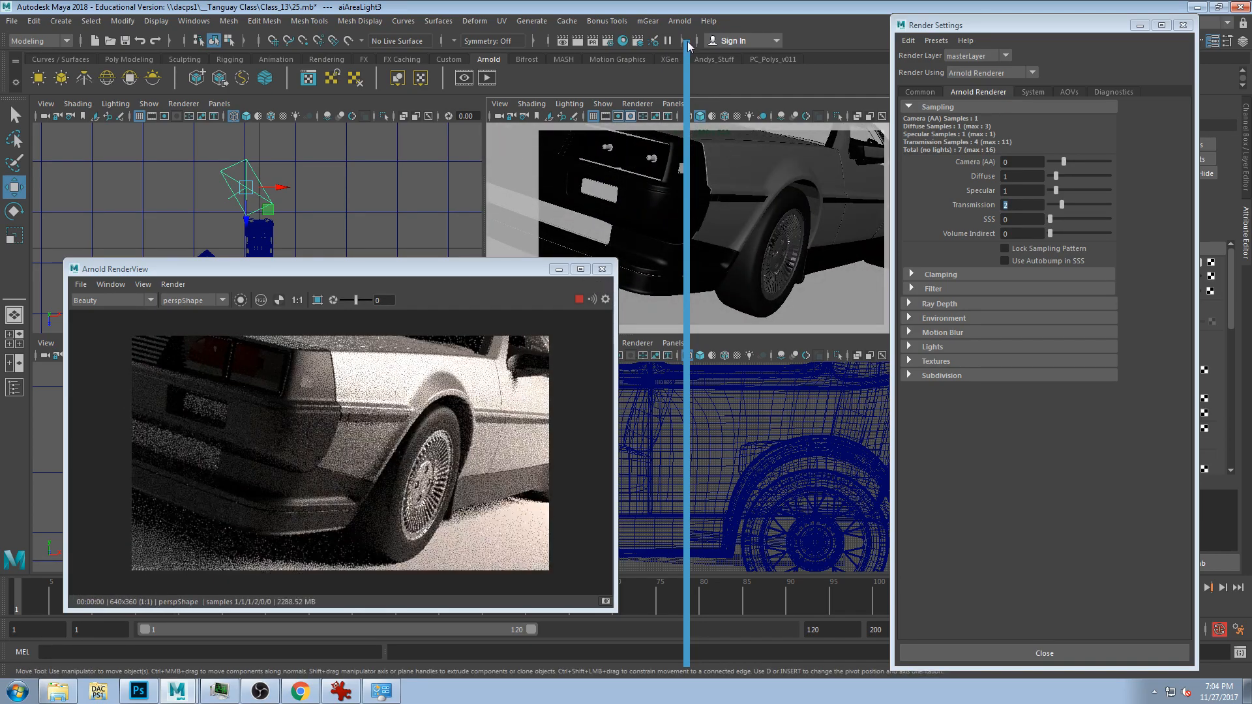
left_click_drag(766, 261, 807, 264, "alt")
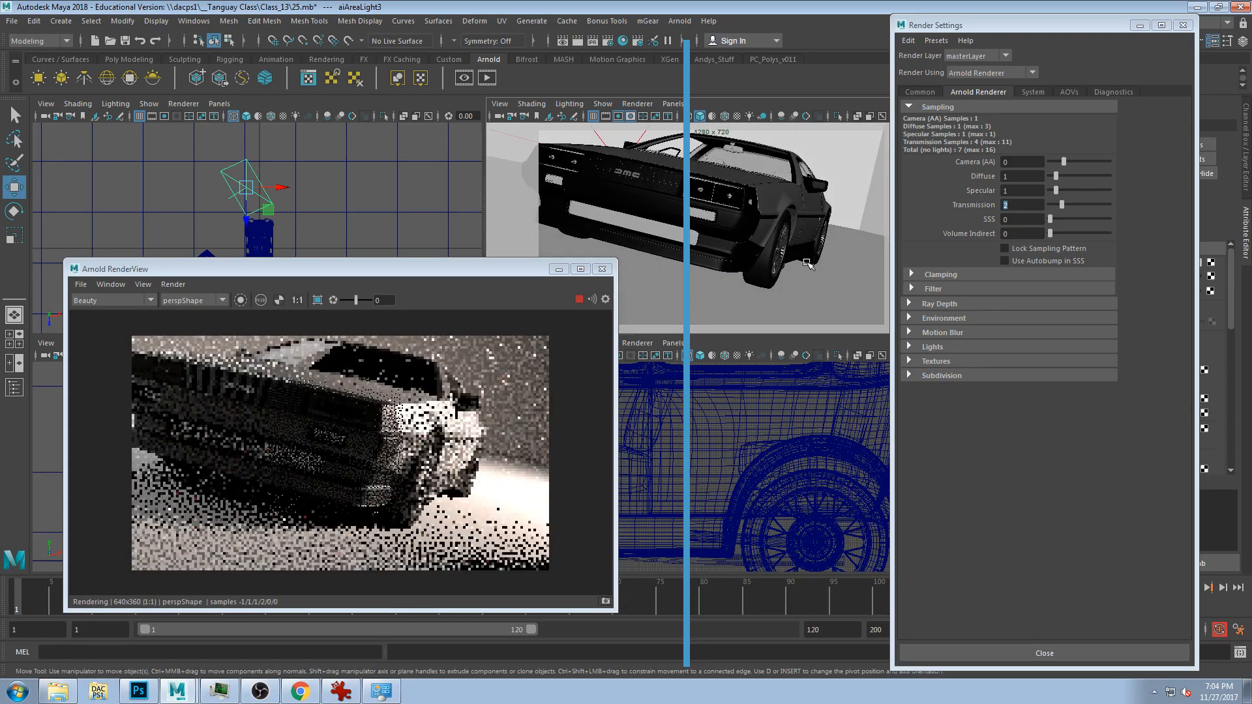
- Enlarge the render preview, examine the DeLorean from its front, and place the preview window clear of the top and side views
left_click_drag(317, 269, 359, 23)
left_click_drag(653, 366, 1013, 606)
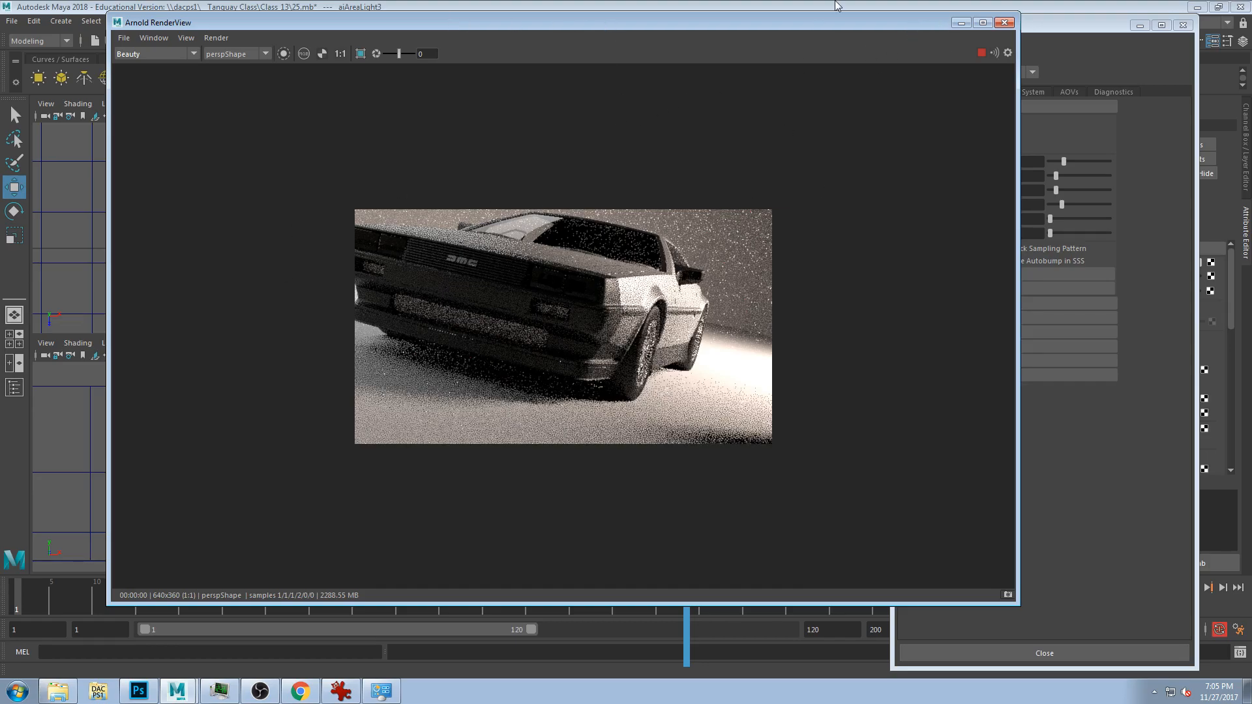
left_click_drag(794, 27, 1026, 144)
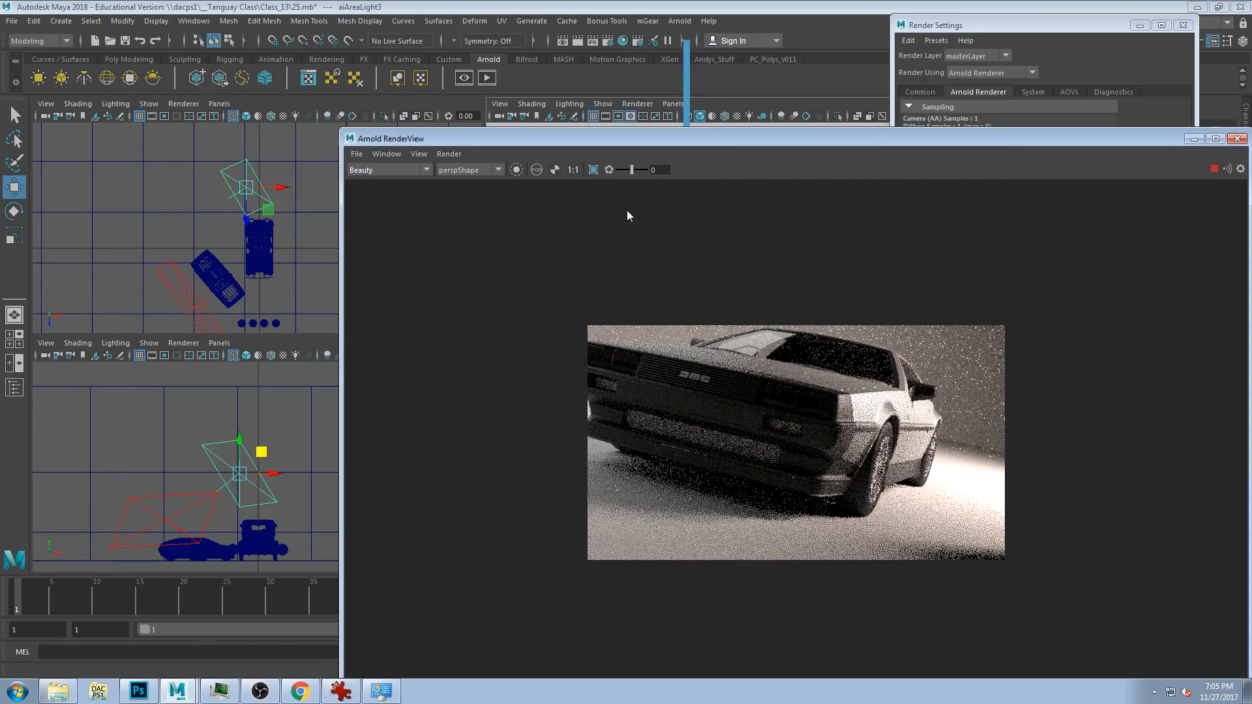
left_click_drag(460, 129, 177, 295)
left_click_drag(802, 240, 781, 113, "alt")
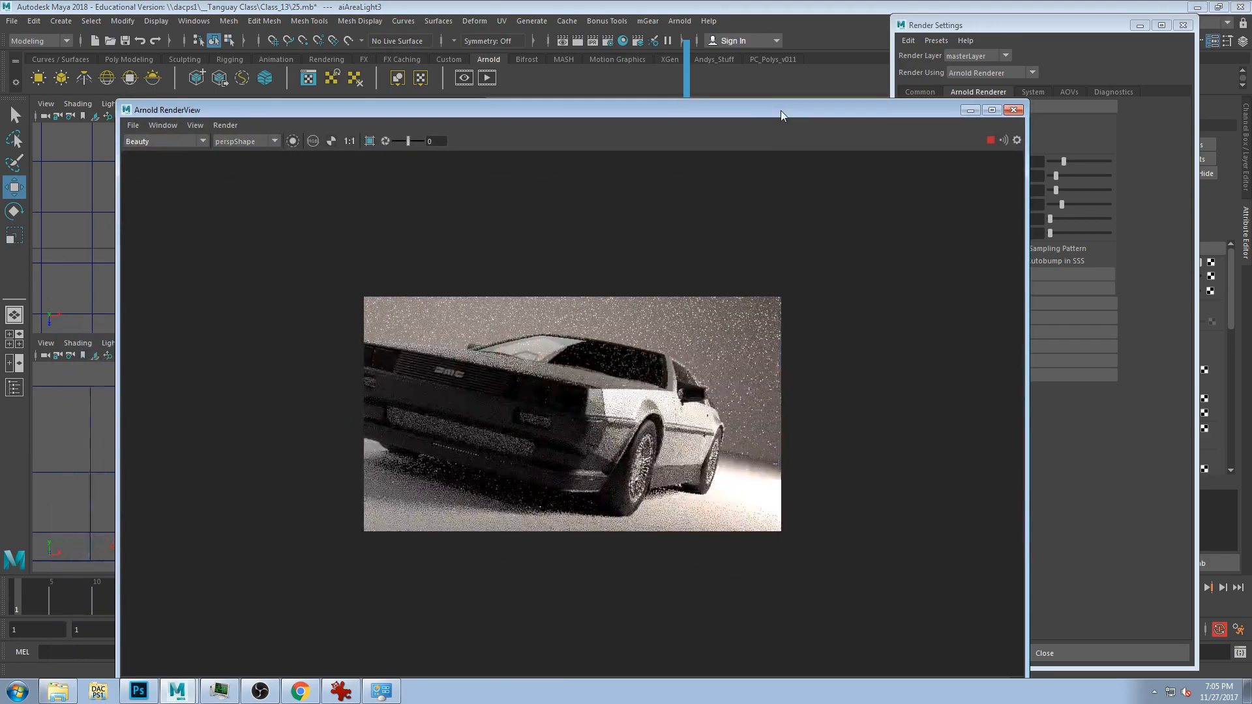
left_click_drag(1029, 104, 674, 346)
left_click_drag(546, 351, 1040, 128)
- Move and rotate aiAreaLight3 in front of the two cars and slightly lower its exposure
left_click_drag(248, 200, 250, 174)
key("e")
left_click(1038, 28)
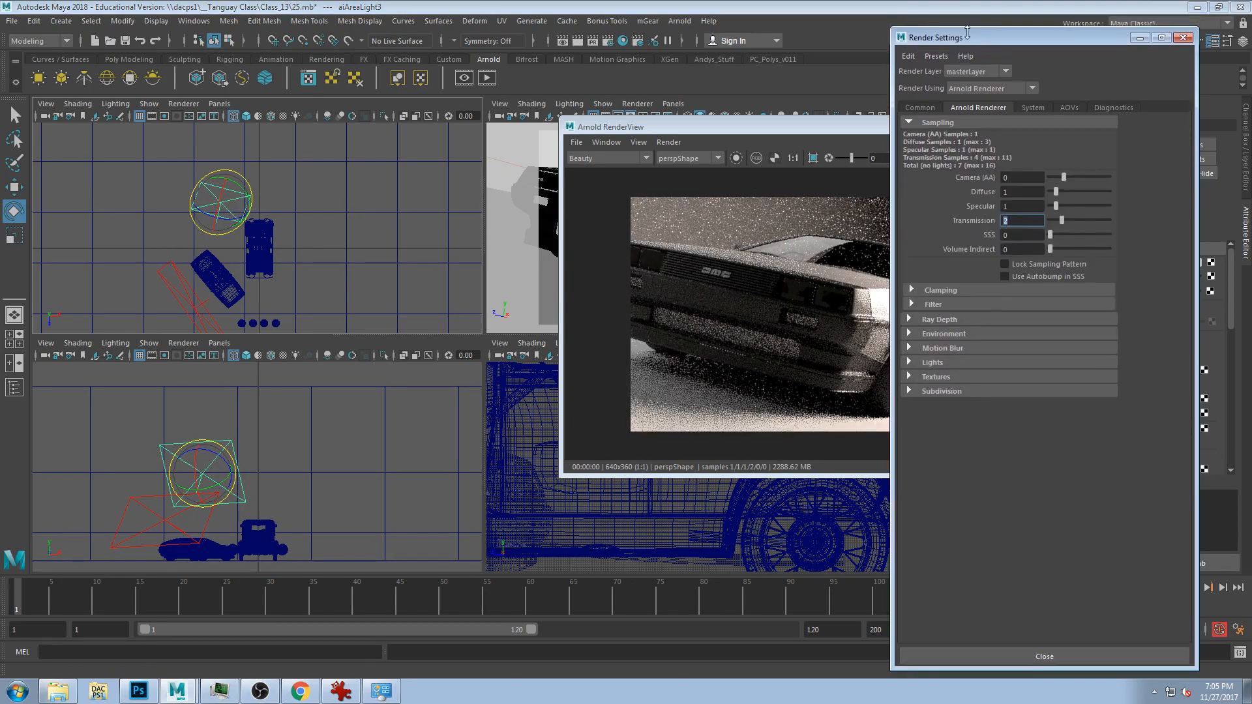
left_click_drag(1038, 28, 859, 51)
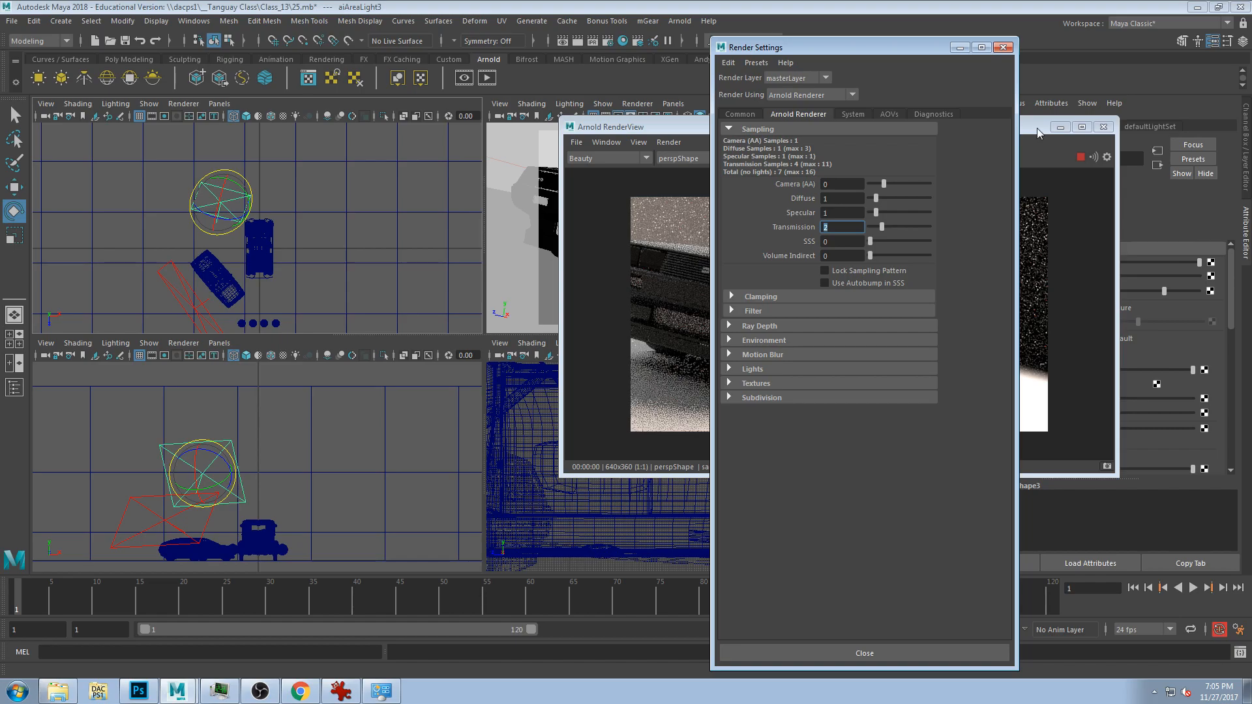
left_click_drag(1037, 129, 987, 123)
left_click_drag(1164, 291, 1160, 291)
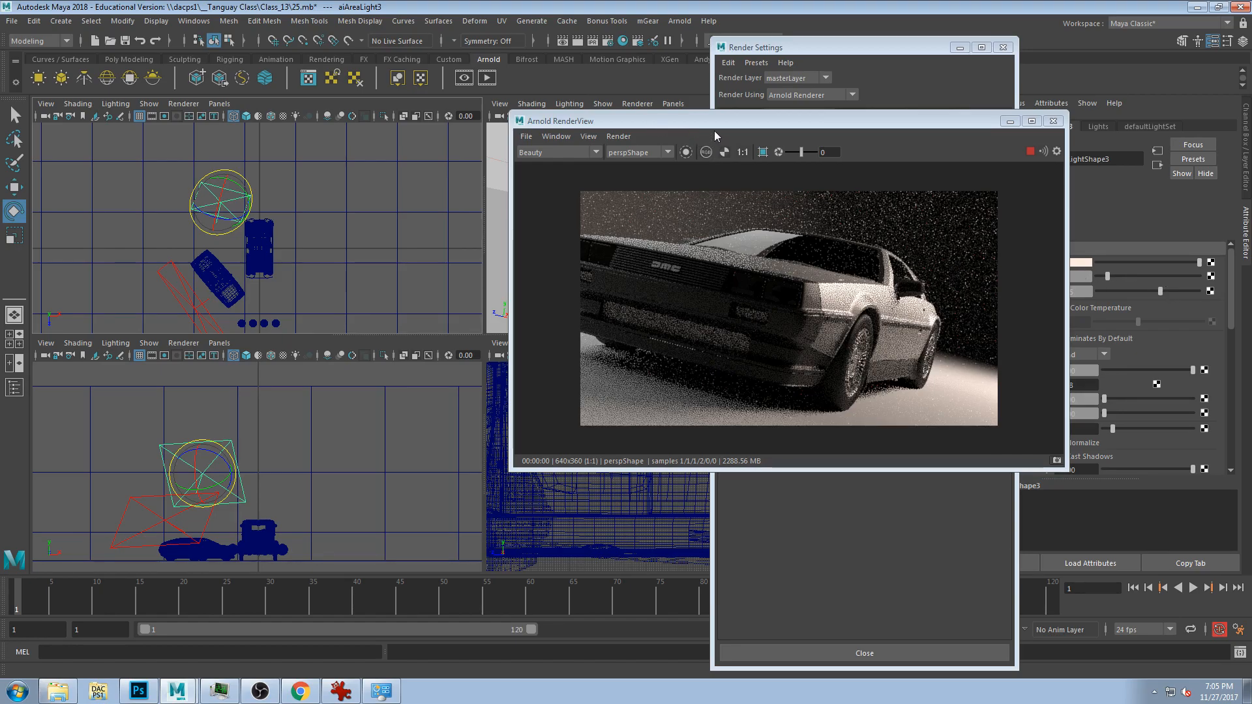
- Select aiAreaLight2 beside the DeLorean and slightly raise its exposure
left_click_drag(820, 121, 516, 105)
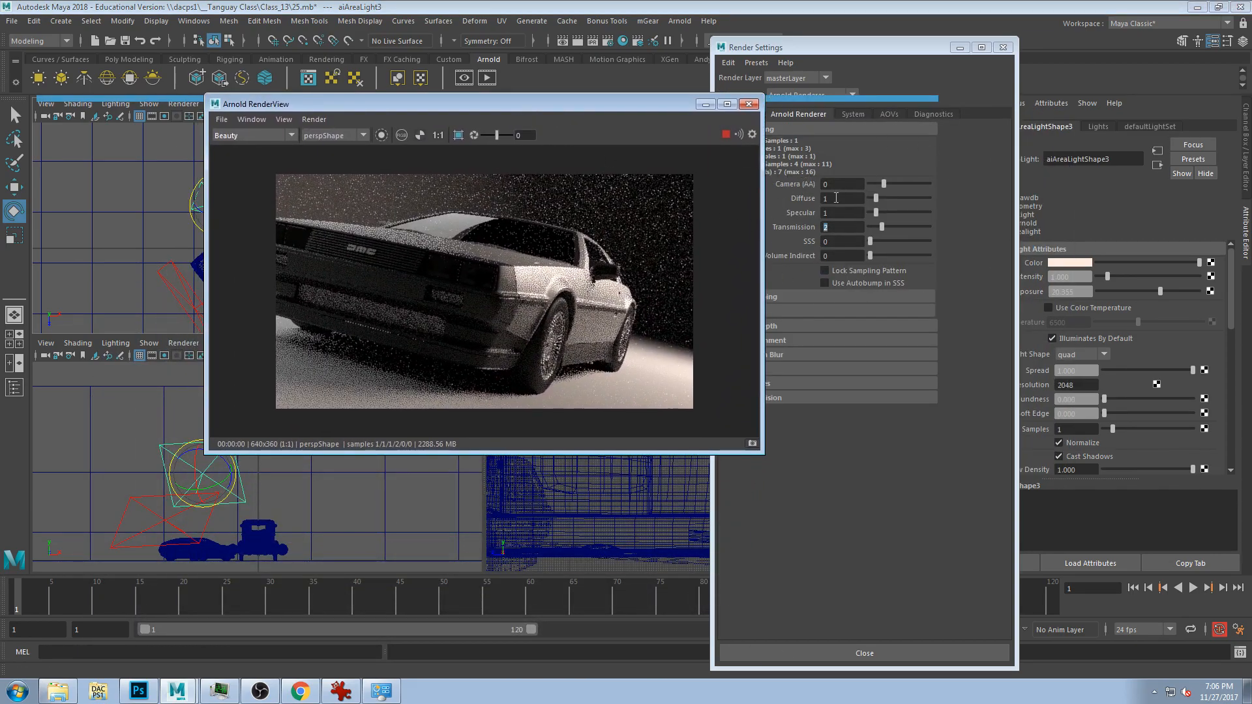
left_click_drag(551, 83, 630, 22)
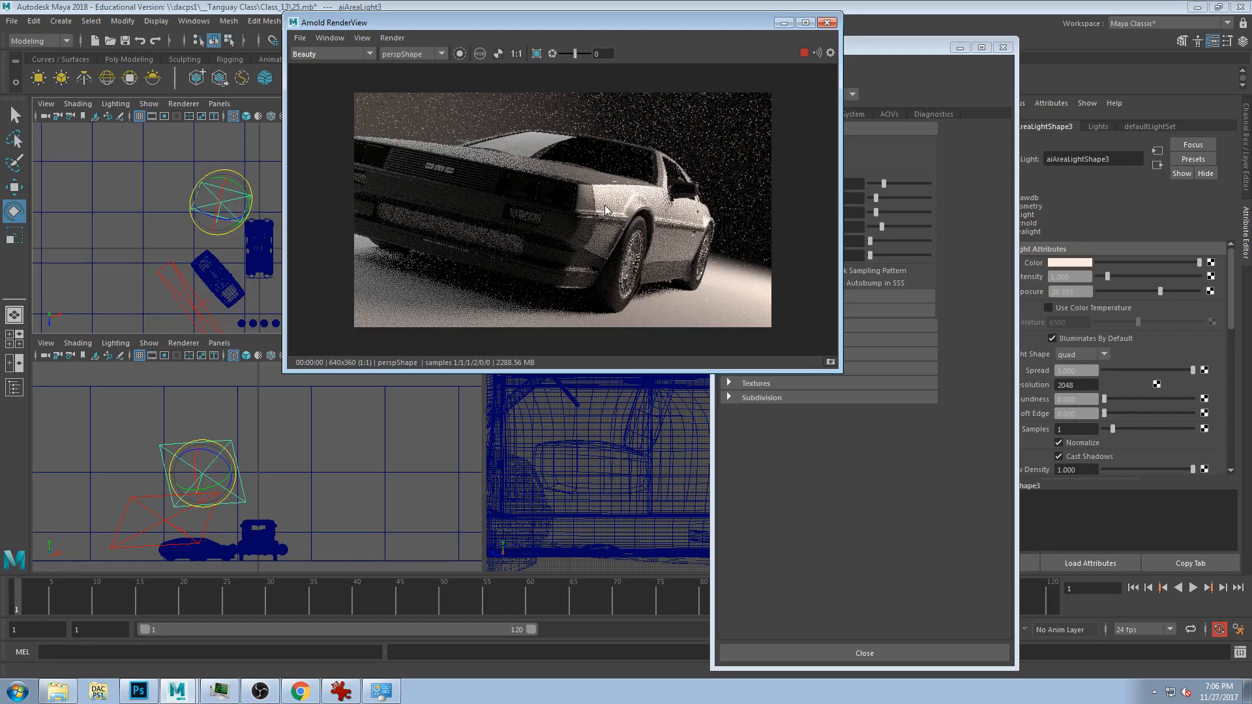
left_click(171, 317)
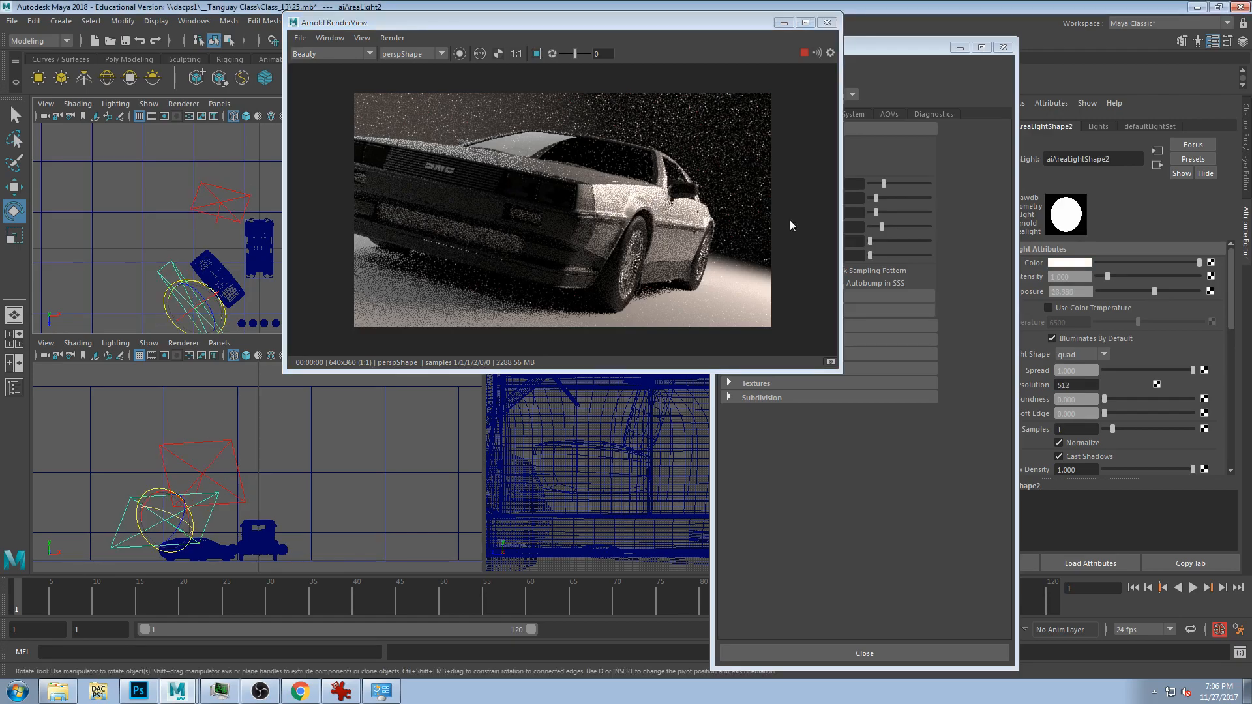
left_click_drag(1153, 295, 1155, 291)
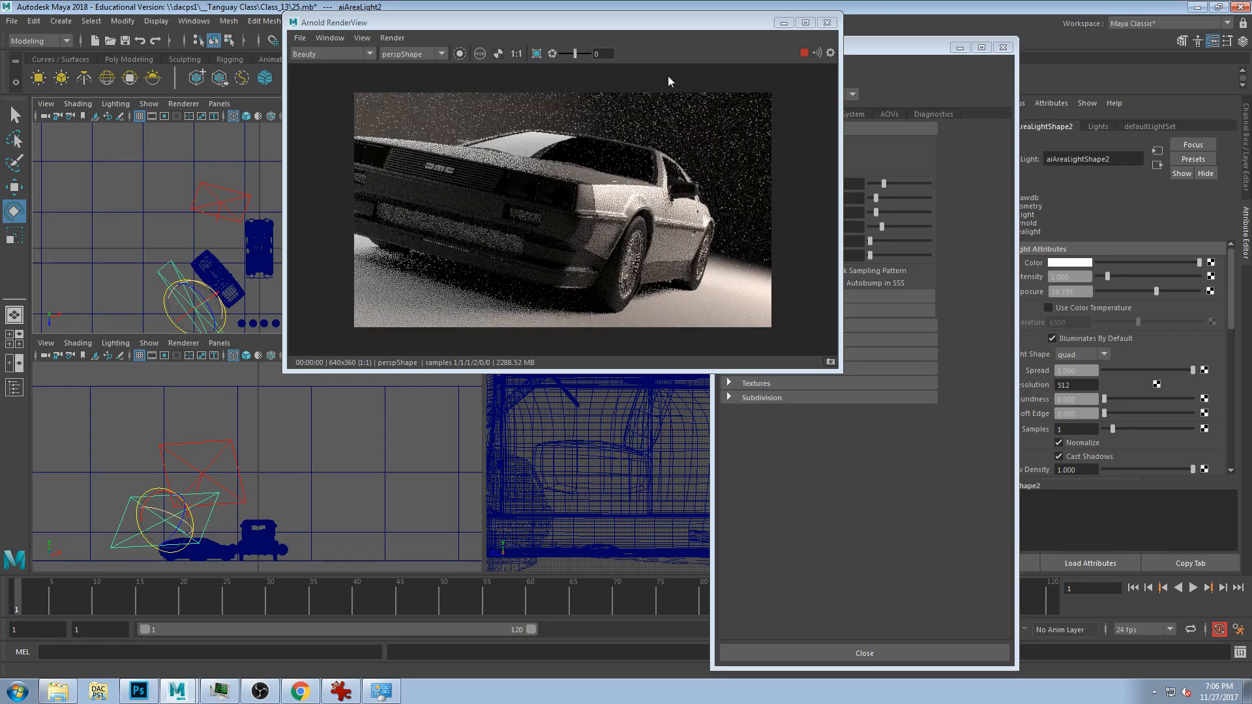
- Place the render preview and Render Settings side by side and preview the DeLorean around its front wheel
left_click_drag(663, 19, 608, 22)
left_click(377, 6)
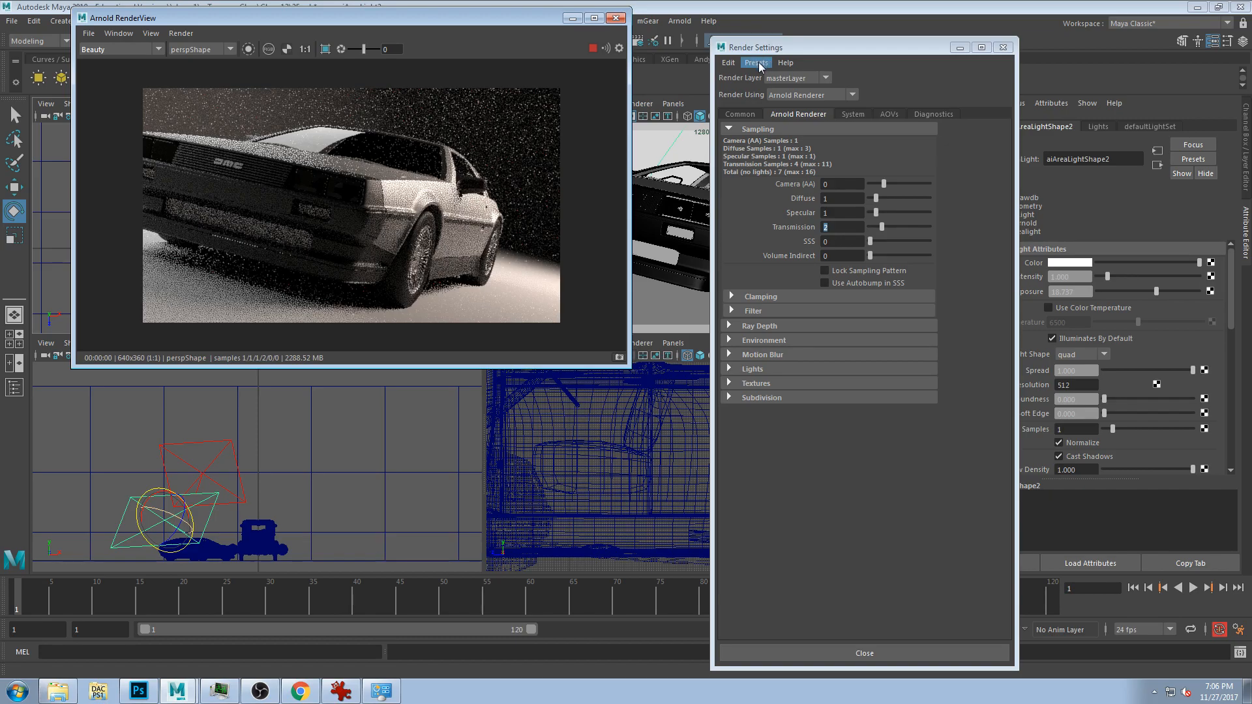
left_click_drag(773, 50, 748, 19)
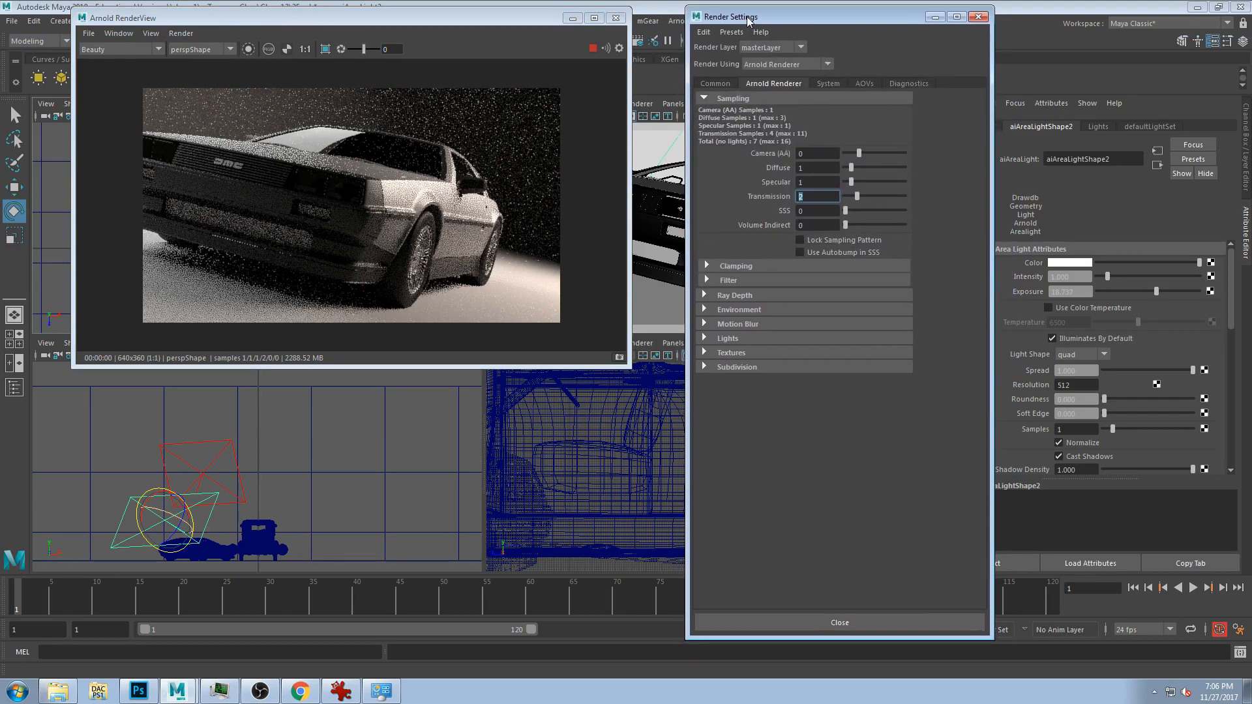
left_click_drag(748, 20, 876, 33)
left_click_drag(743, 266, 719, 262, "alt")
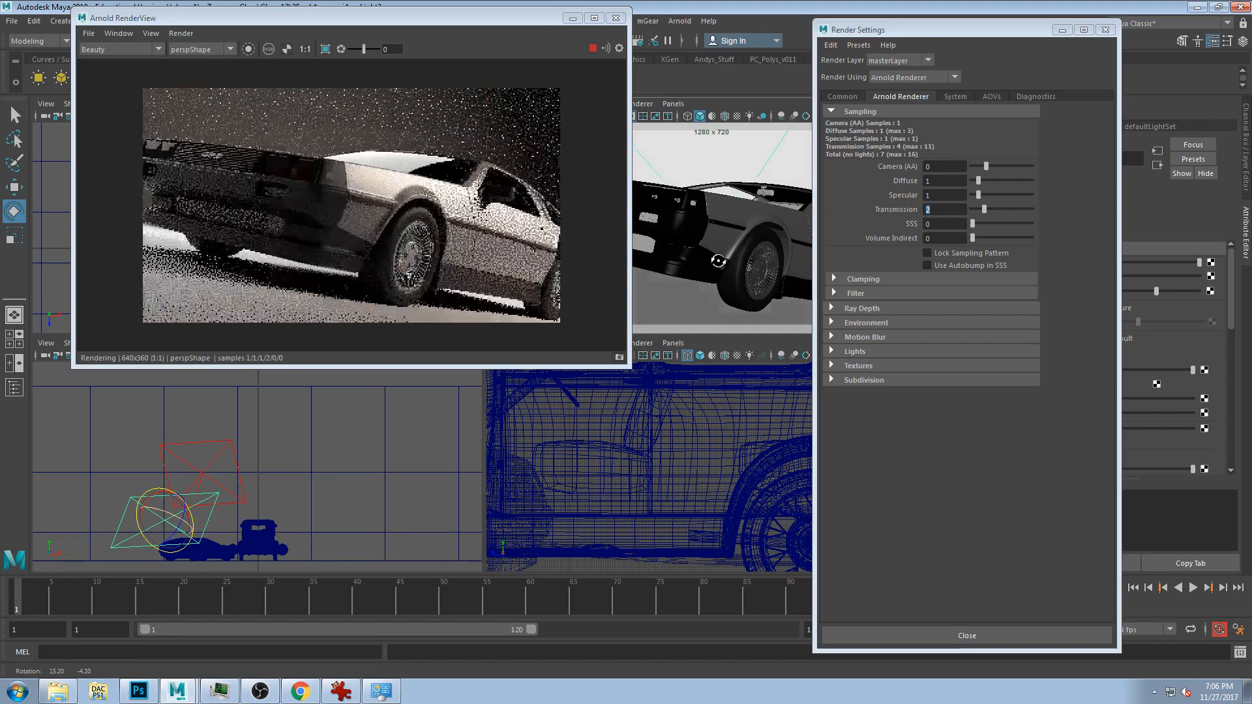
- Save the current render settings as a preset named Arnold_RoughLayout_v01
left_click(857, 46)
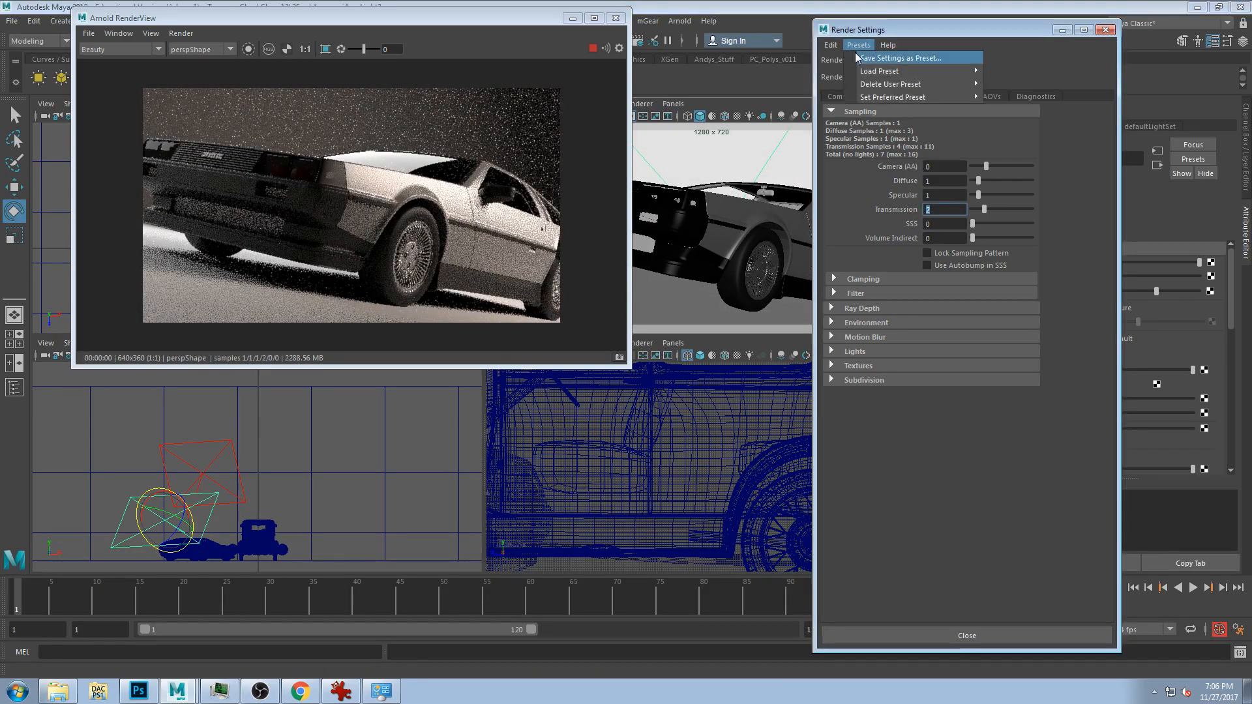
left_click(905, 60)
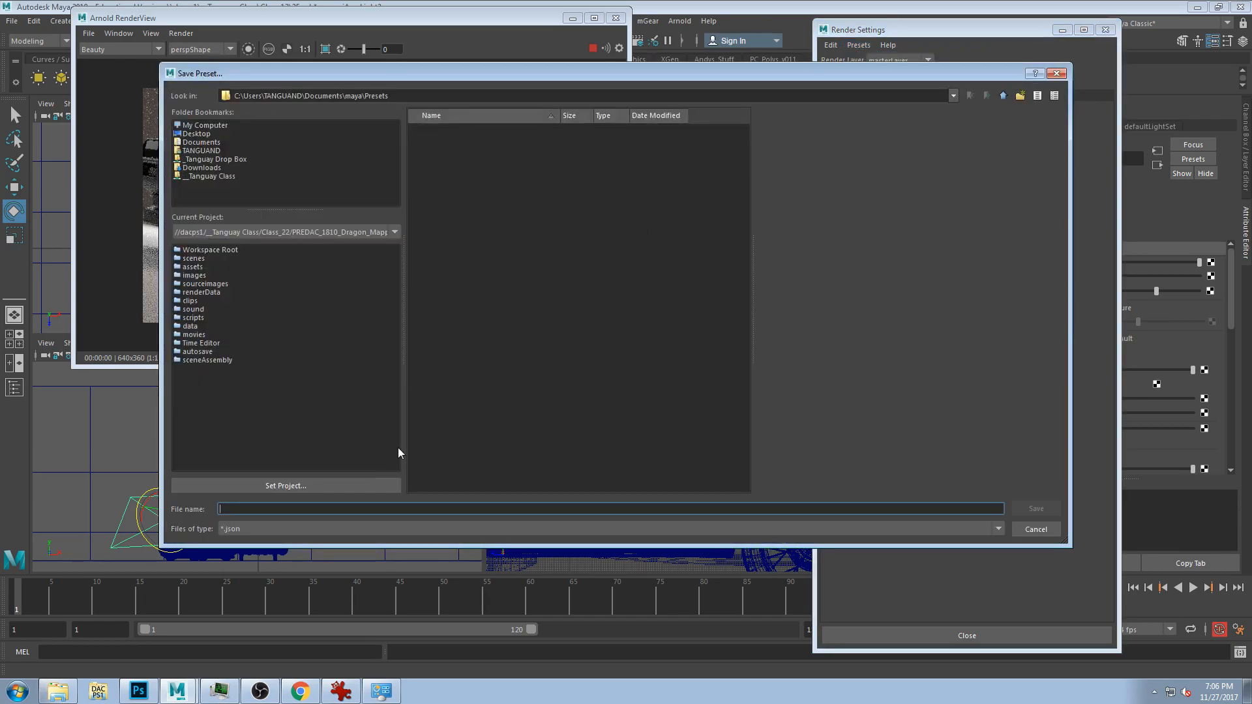
type("Arnold")
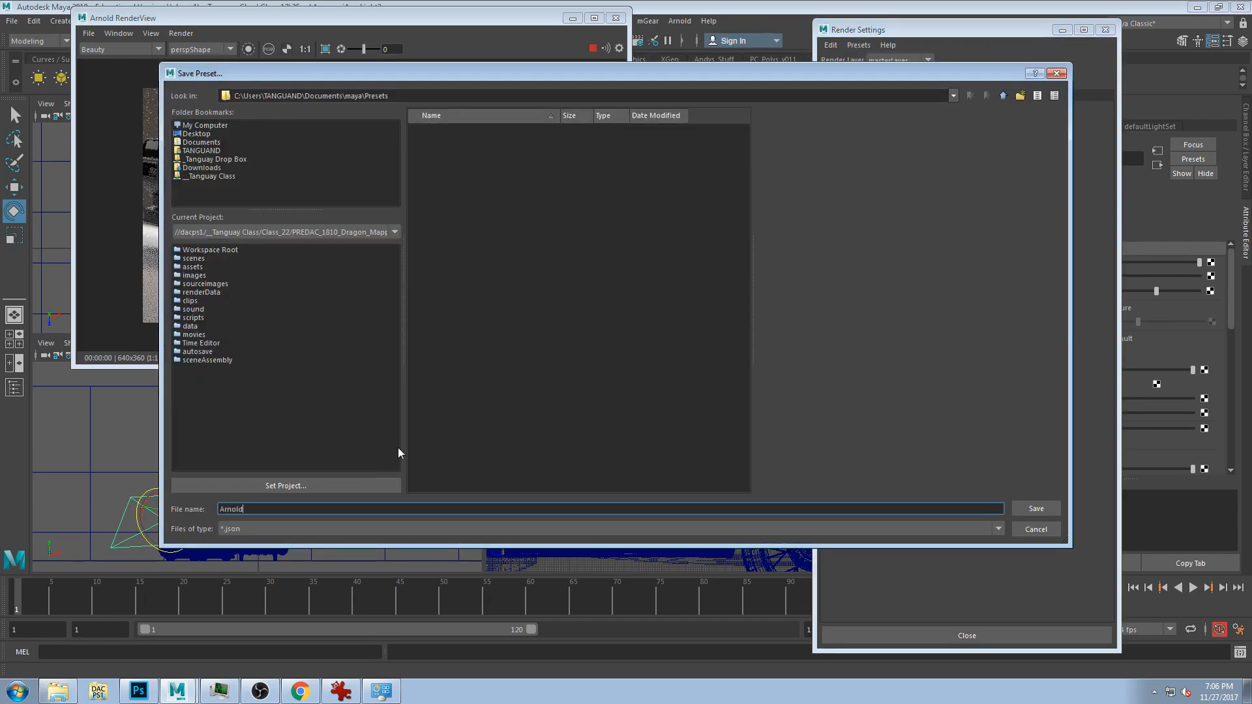
type("_Render")
key("BackSpace")
key("BackSpace")
key("BackSpace")
key("BackSpace")
key("BackSpace")
type("oughLayout_01")
key("Return")
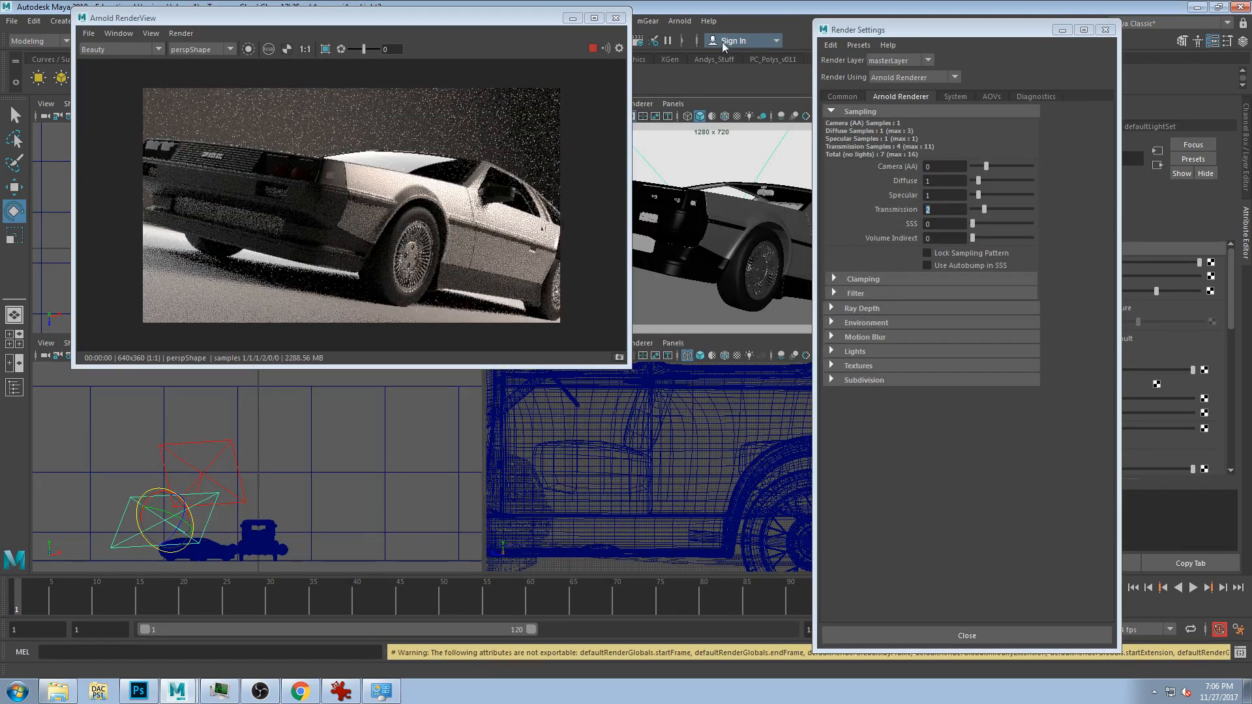
- Examine the options for loading, deleting and setting preferred render presets
left_click(859, 45)
mouse_move(900, 71)
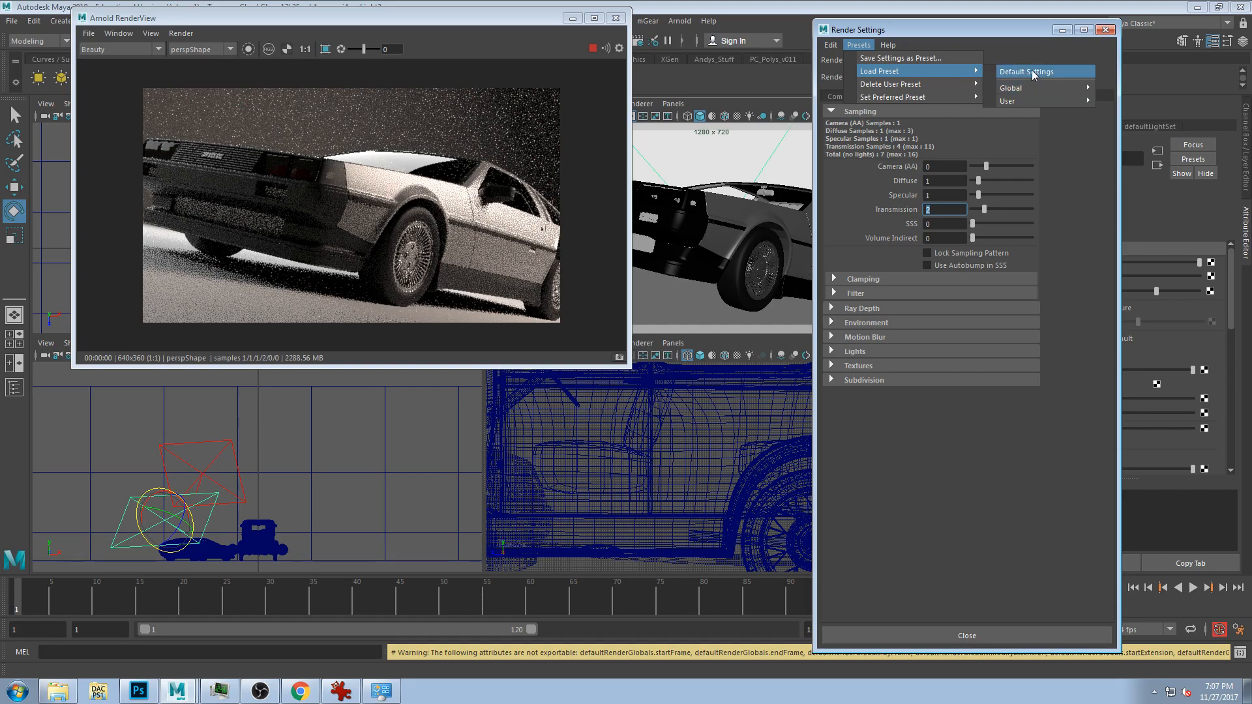
mouse_move(946, 84)
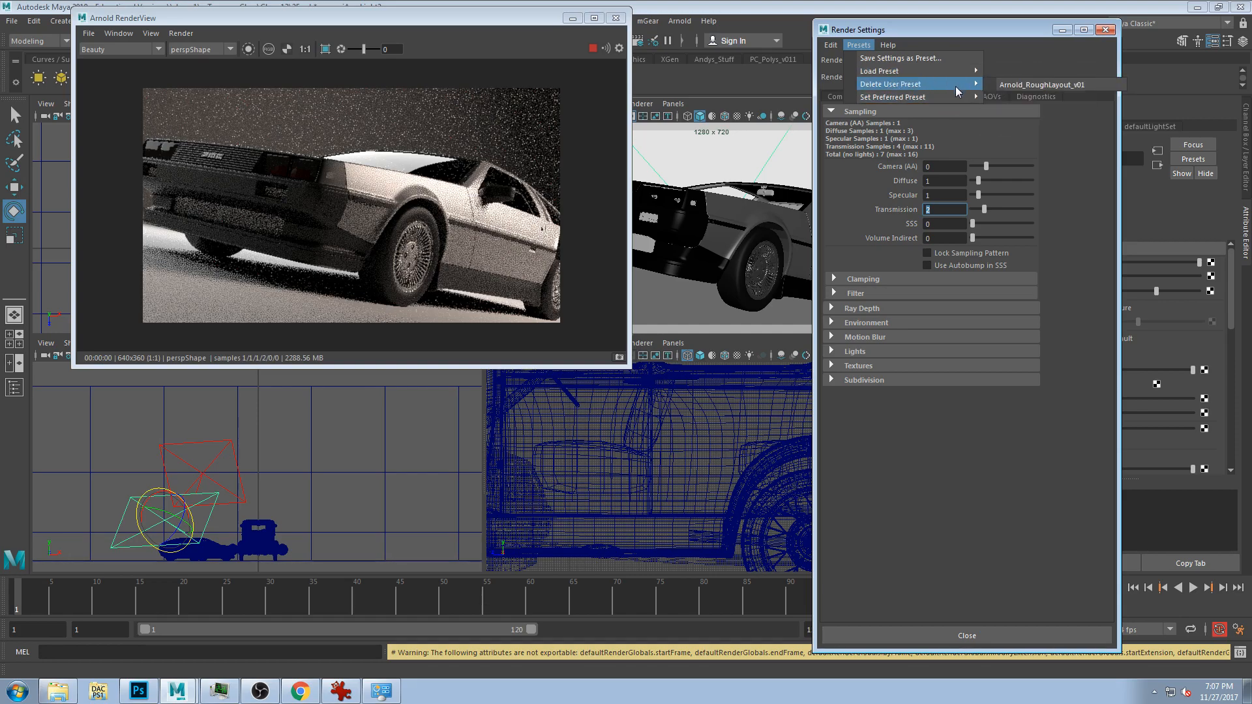
mouse_move(1024, 99)
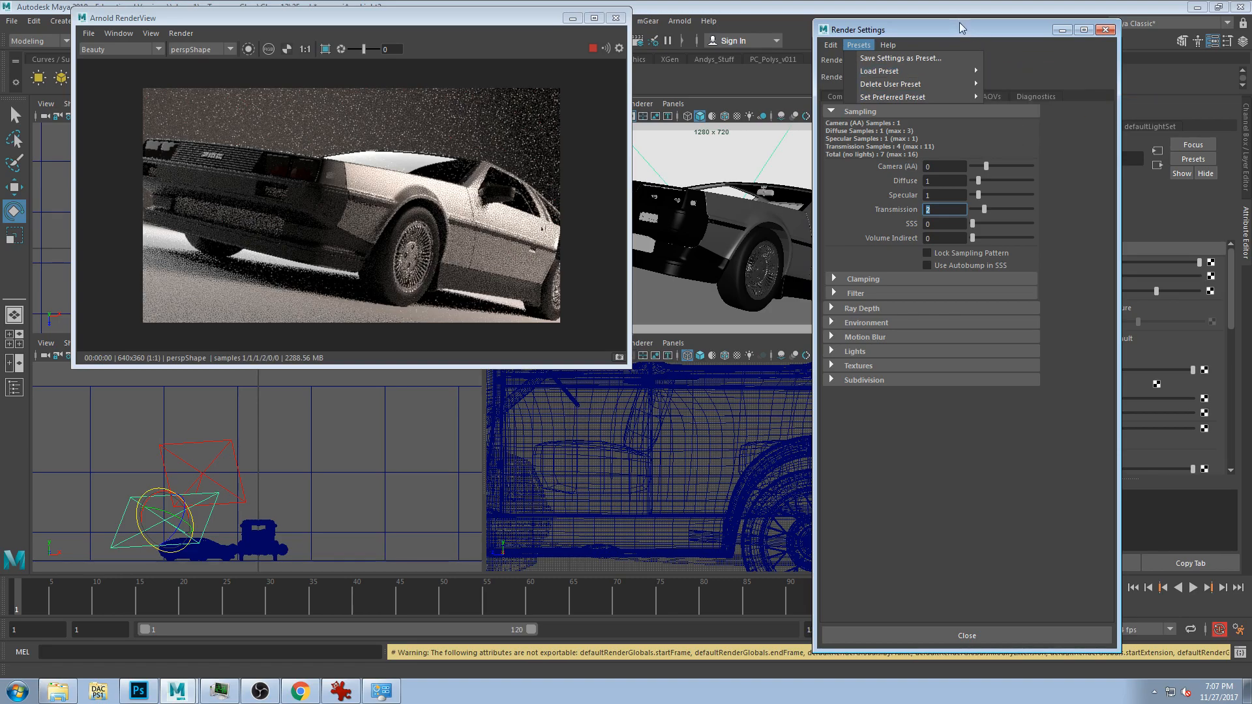
left_click(934, 17)
- Resize the render preview window beside the Render Settings and examine the noisy DeLorean preview
left_click_drag(942, 30, 909, 22)
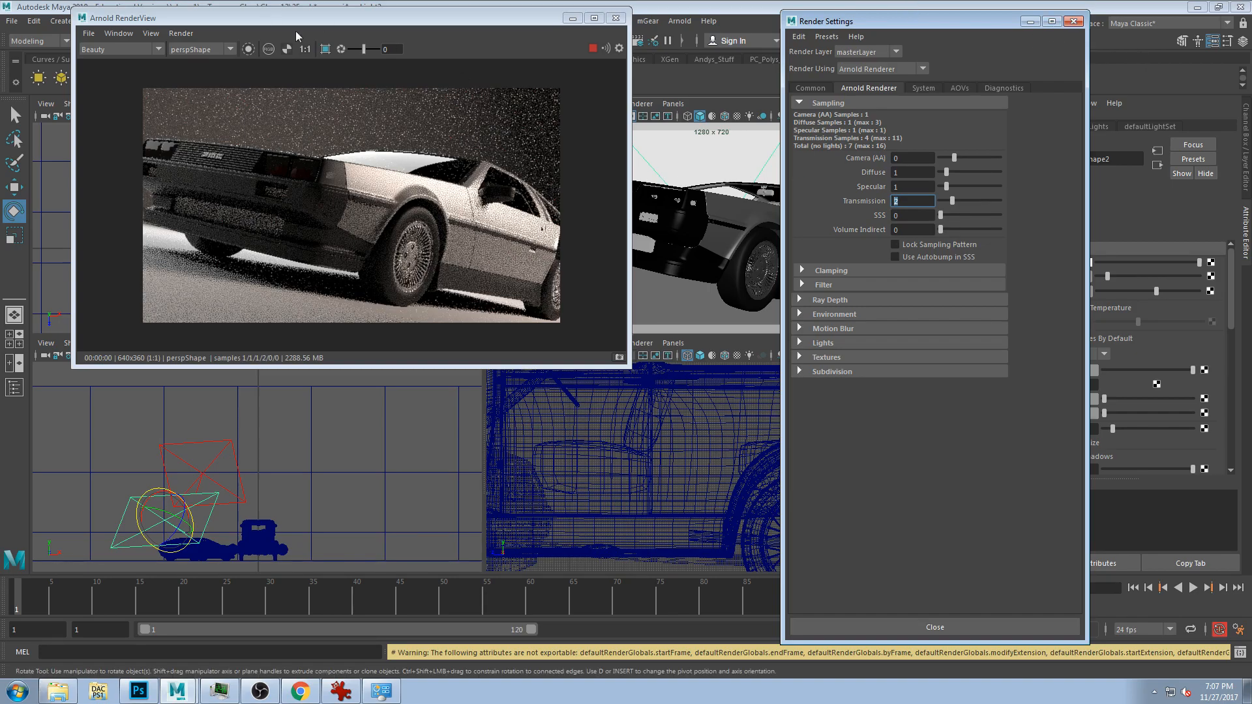
mouse_move(401, 18)
left_mouse_down()
mouse_move(431, 39)
mouse_move(428, 21)
mouse_move(413, 21)
left_mouse_up()
left_click_drag(639, 371, 924, 566)
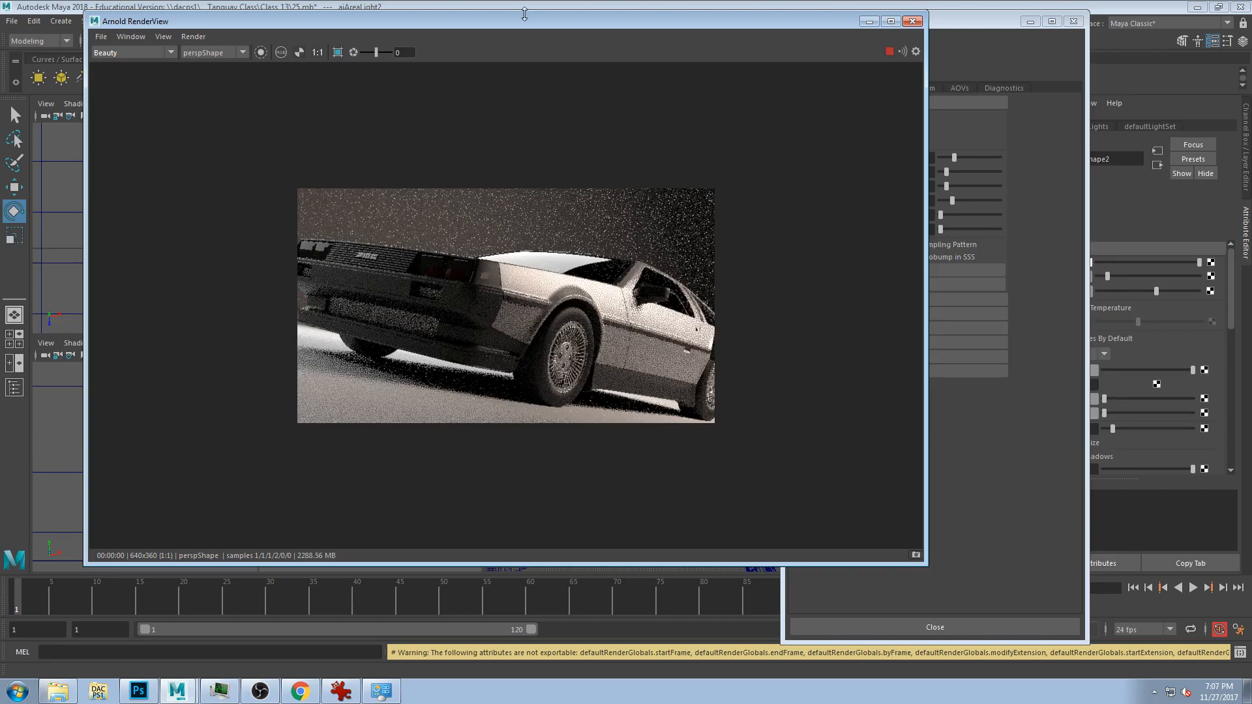
mouse_move(290, 27)
left_mouse_down()
mouse_move(290, 0)
mouse_move(294, 14)
mouse_move(273, 24)
left_mouse_up()
mouse_move(817, 13)
left_mouse_down()
mouse_move(781, 21)
mouse_move(799, 18)
left_mouse_up()
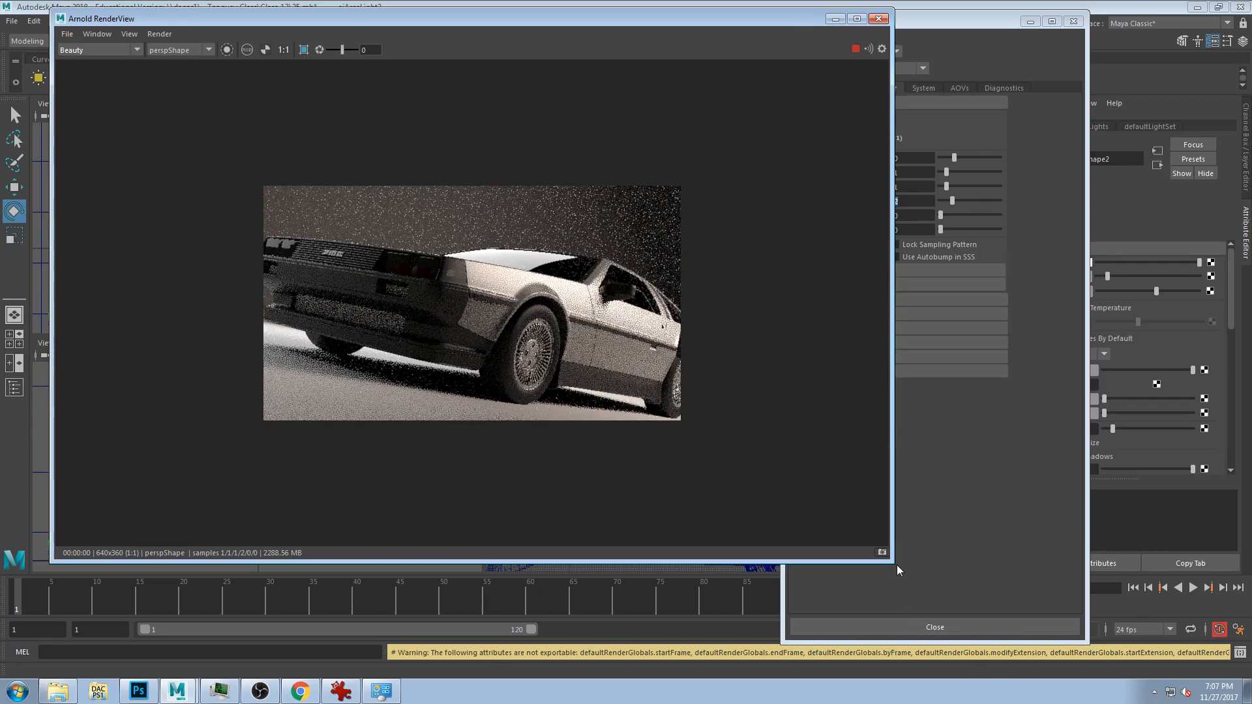
left_click_drag(889, 561, 714, 441)
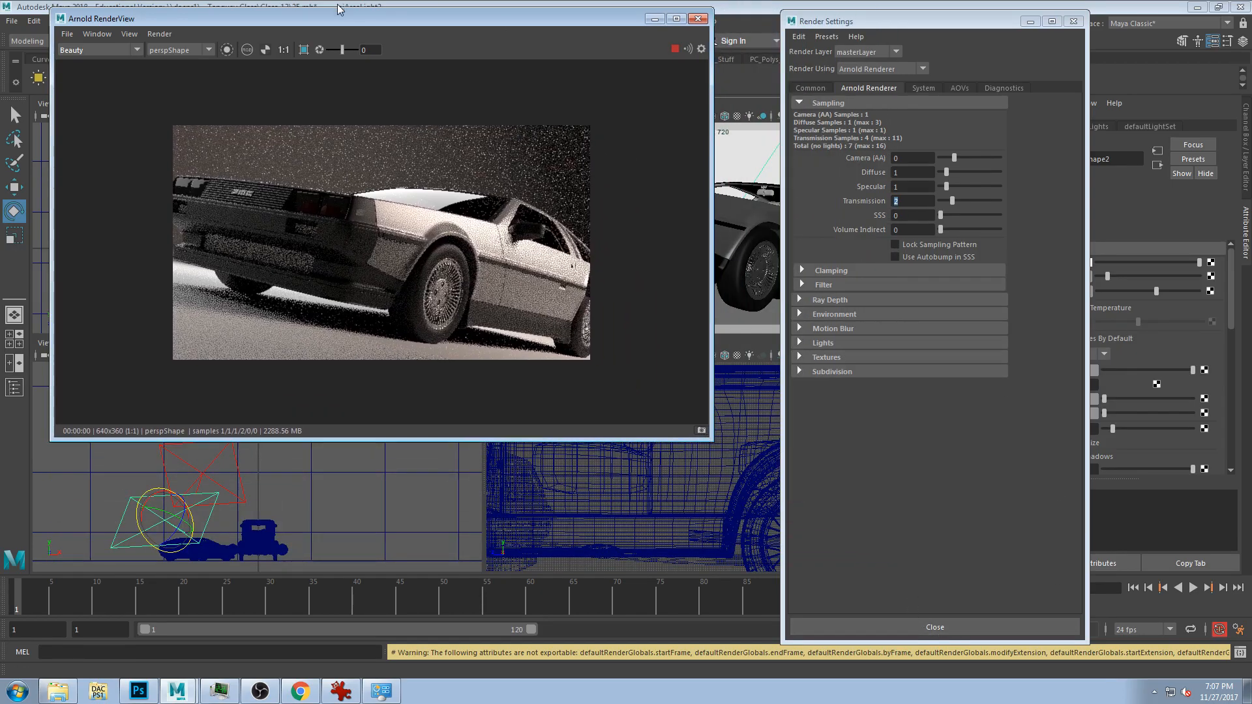
- Frame the cars more closely in the top view and spread the floating windows away from the perspective view
left_click_drag(337, 18, 650, 109)
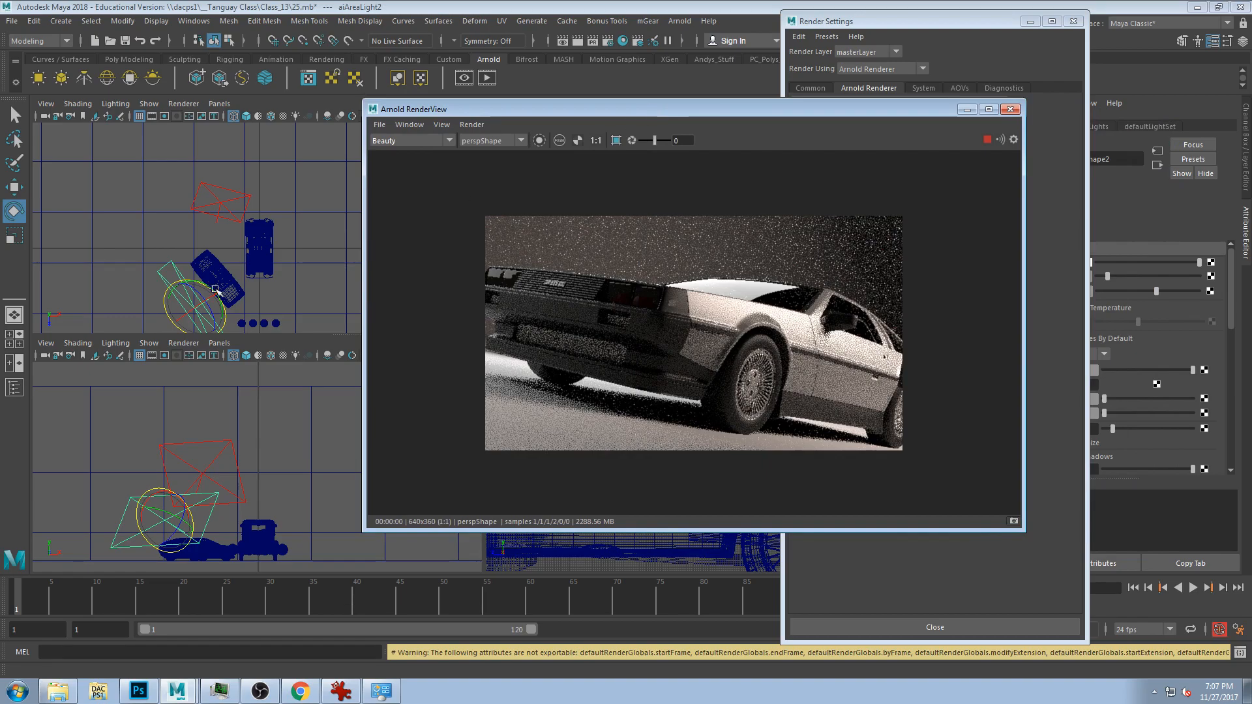
scroll(226, 290, "up", 4)
middle_click_drag(319, 265, 334, 175, "alt")
left_click_drag(488, 110, 149, 26)
left_click_drag(834, 24, 926, 30)
mouse_move(509, 24)
left_mouse_down()
mouse_move(424, 32)
mouse_move(514, 26)
mouse_move(498, 18)
left_mouse_up()
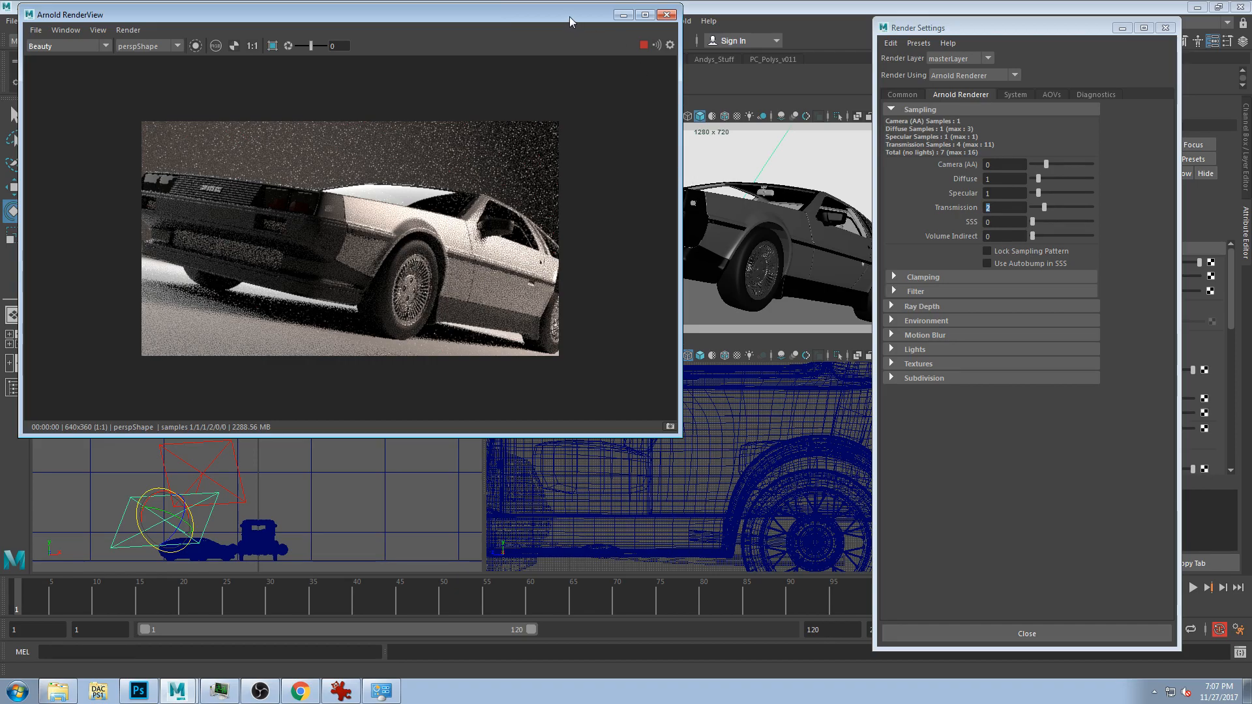
- Examine the low-sample preview of the red vintage car with the DeLorean behind it
left_click_drag(770, 249, 816, 243, "alt")
mouse_move(816, 243)
middle_mouse_down("alt")
mouse_move(684, 247)
mouse_move(688, 232)
mouse_move(664, 229)
mouse_move(720, 225)
middle_mouse_up("alt")
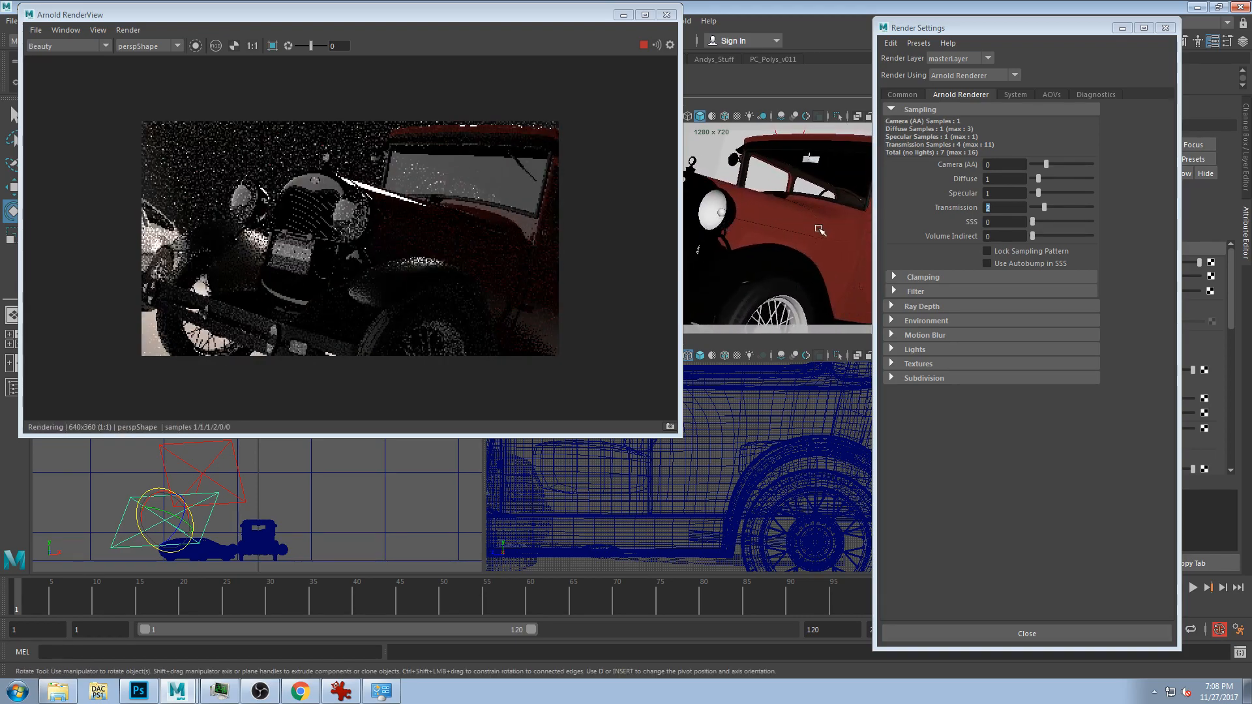
scroll(827, 236, "down", 2)
mouse_move(827, 235)
left_mouse_down("alt")
mouse_move(792, 254)
mouse_move(813, 255)
left_mouse_up("alt")
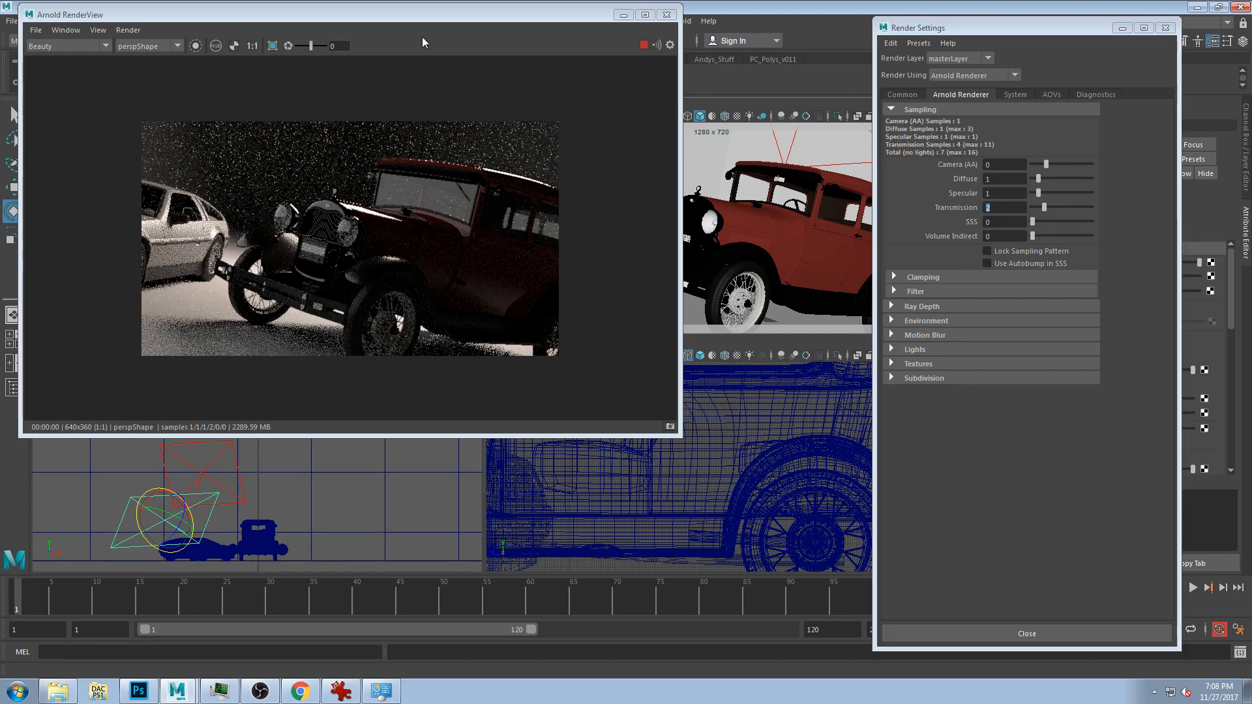
- Examine the low-sample preview of the DeLorean from behind, with the row of spheres in the background
left_click_drag(461, 20, 601, 24)
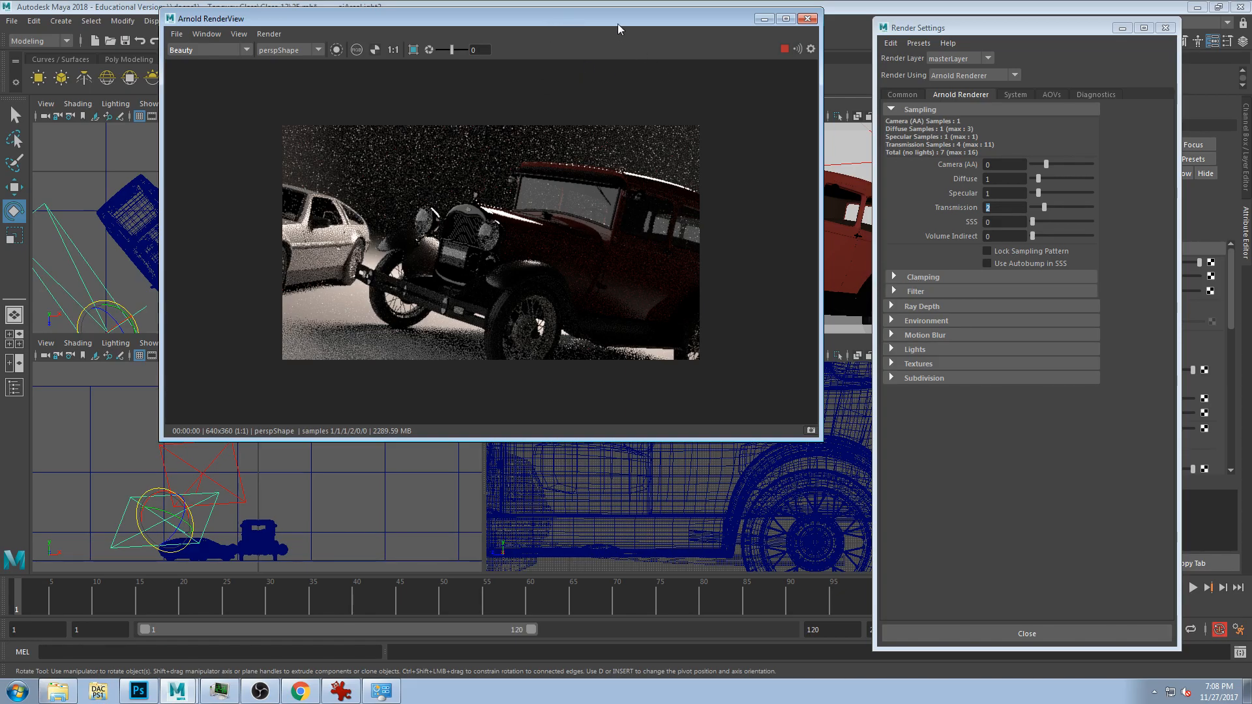
left_click_drag(619, 29, 449, 179)
mouse_move(496, 242)
left_mouse_down("alt")
mouse_move(531, 236)
mouse_move(498, 231)
left_mouse_up("alt")
middle_click_drag(672, 176, 703, 151, "alt")
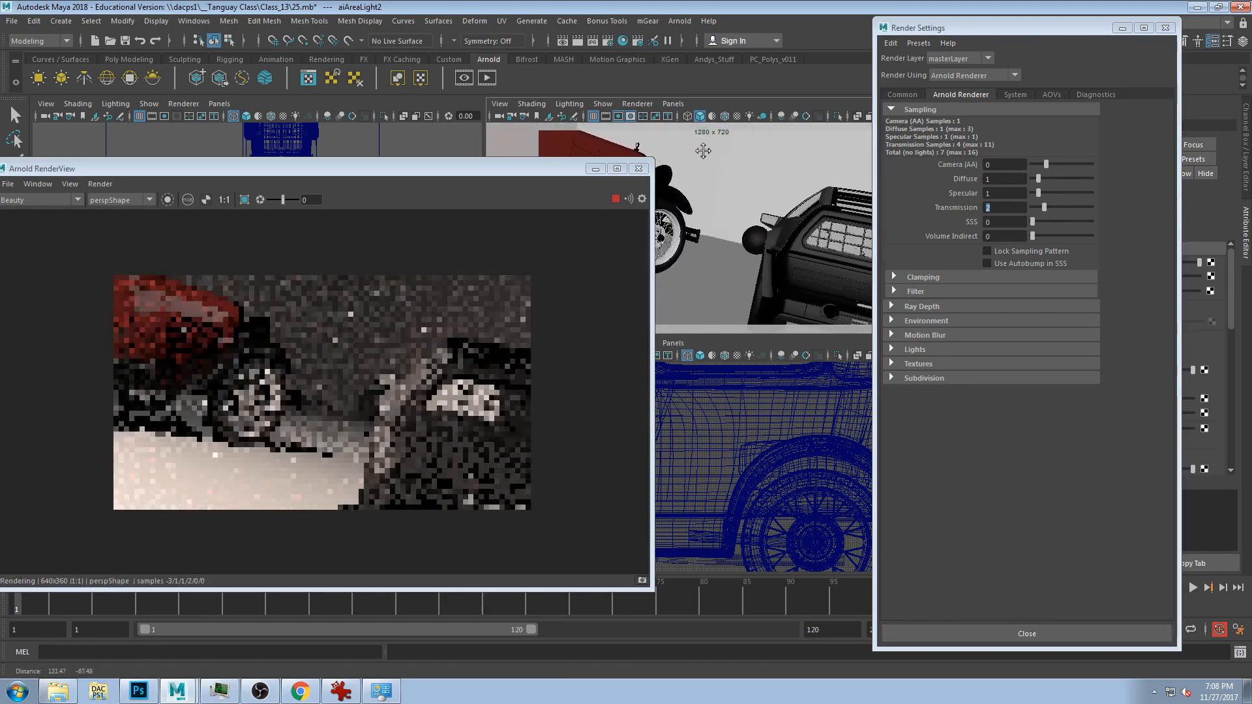
left_click_drag(703, 151, 774, 215, "alt")
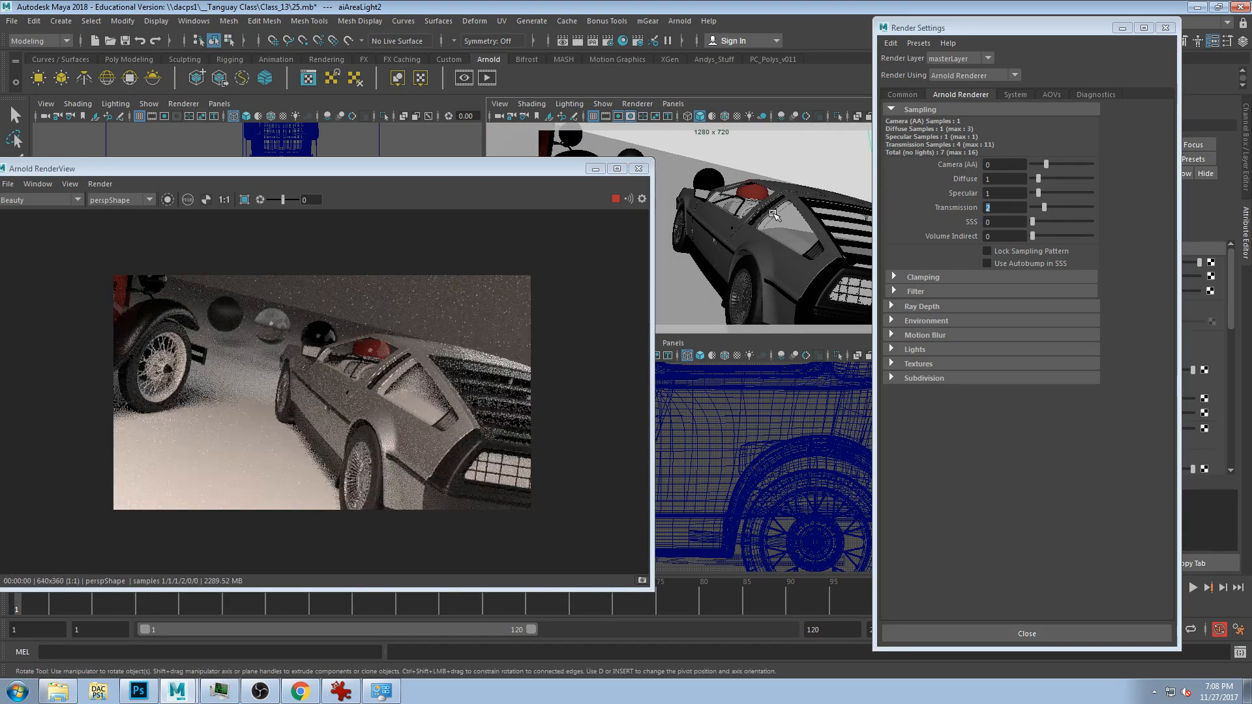
left_click_drag(481, 171, 567, 118)
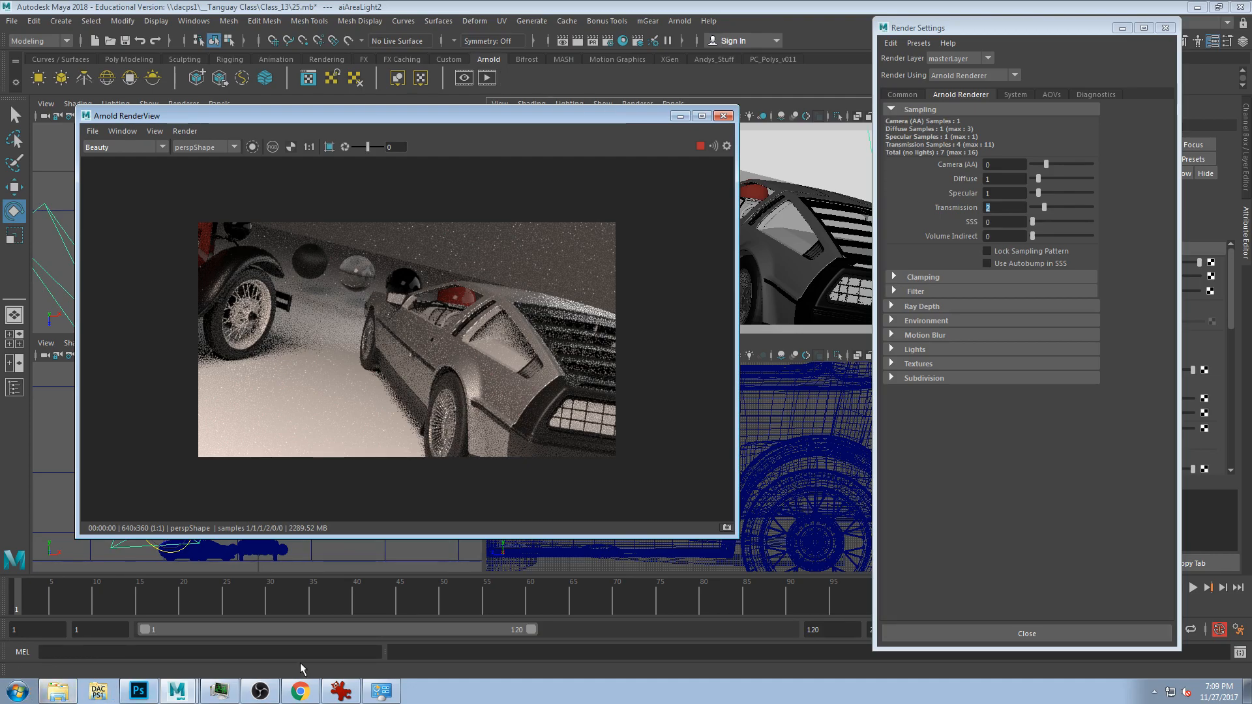
- Switch to IrfanView and bring up the noise-removal flowchart Arnold_Renderer_Flowchart_v01.png
left_click(65, 696)
left_click(65, 695)
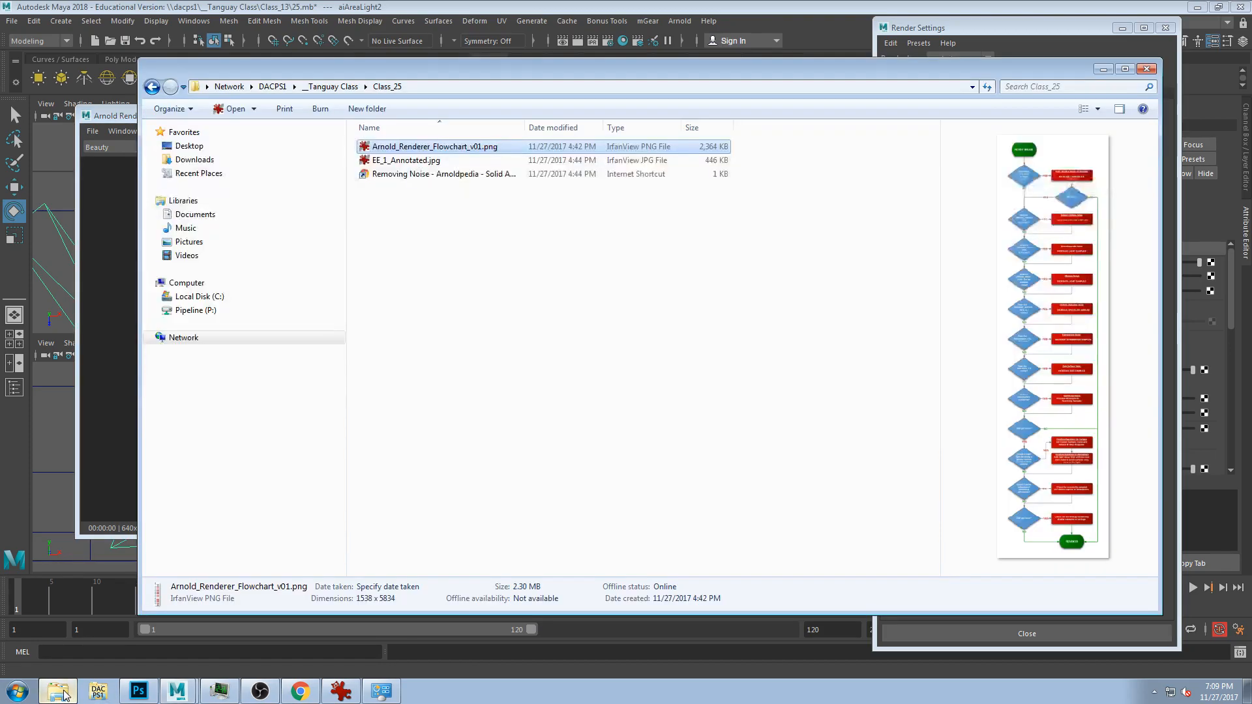
left_click(345, 694)
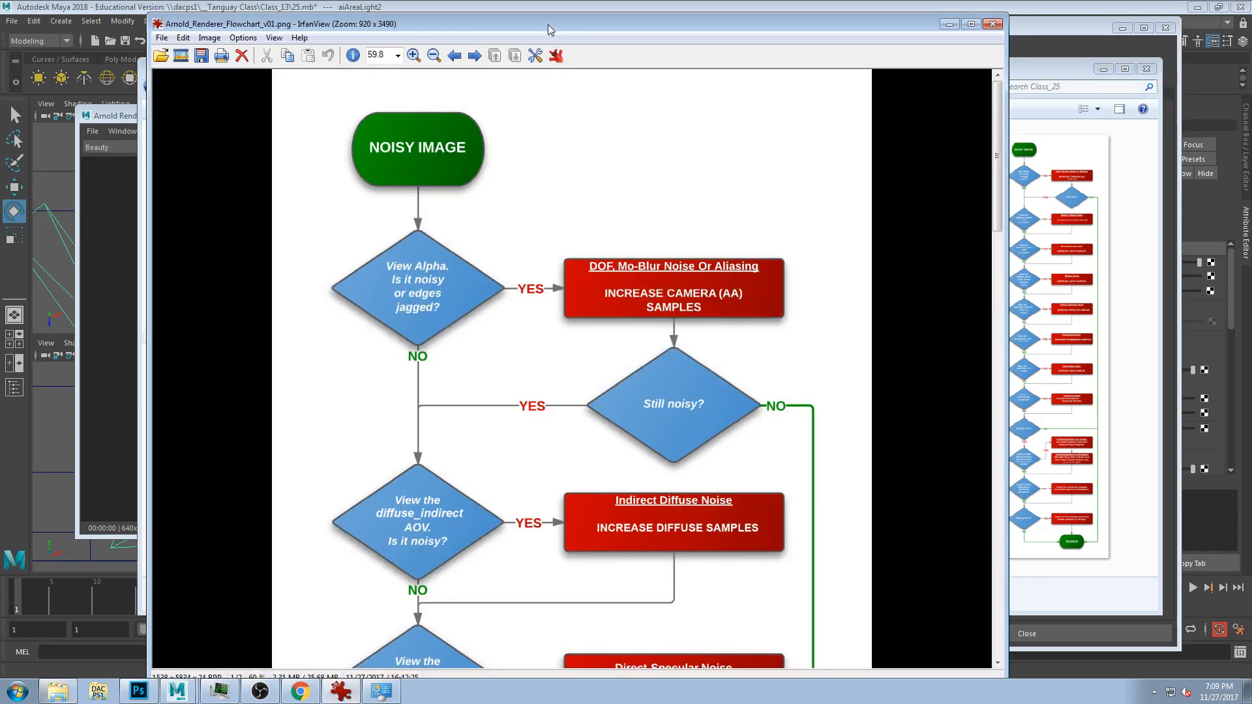
left_click_drag(554, 29, 492, 21)
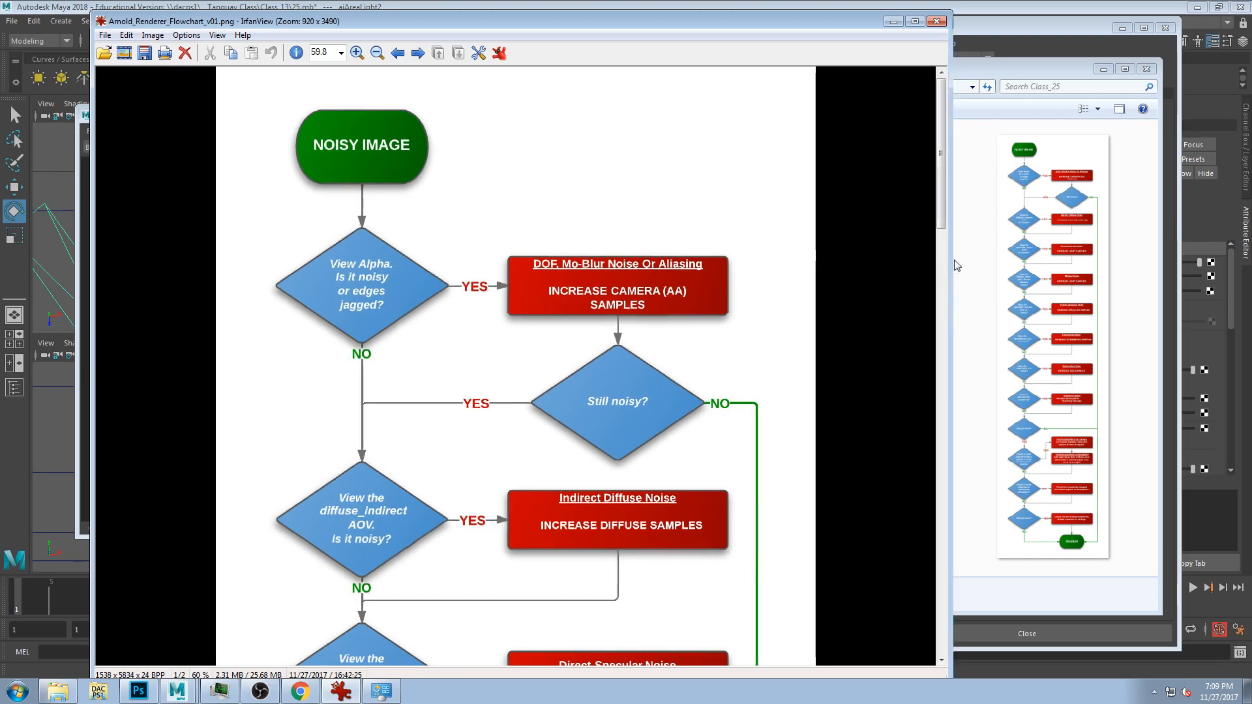
- Widen the flowchart window and look over its diffuse, specular and shadow noise checks, returning to the Noisy Image start
left_click_drag(951, 263, 1122, 264)
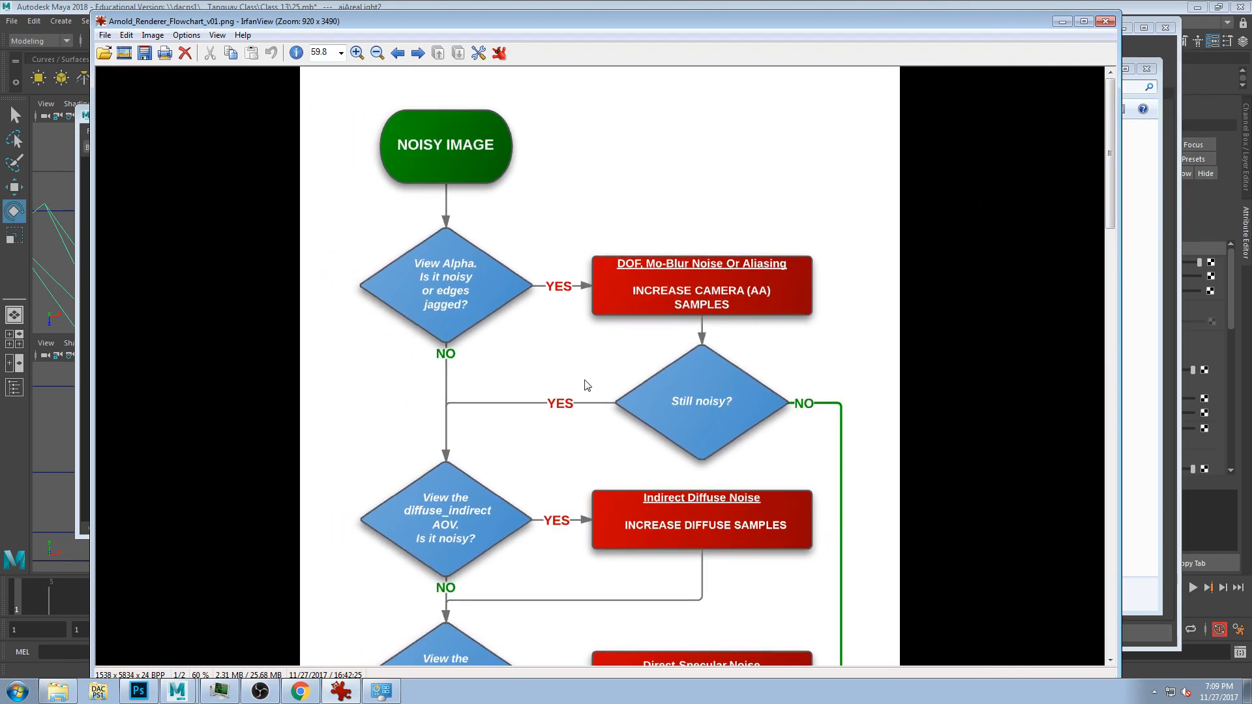
scroll(587, 391, "down", 3)
scroll(591, 398, "down", 9)
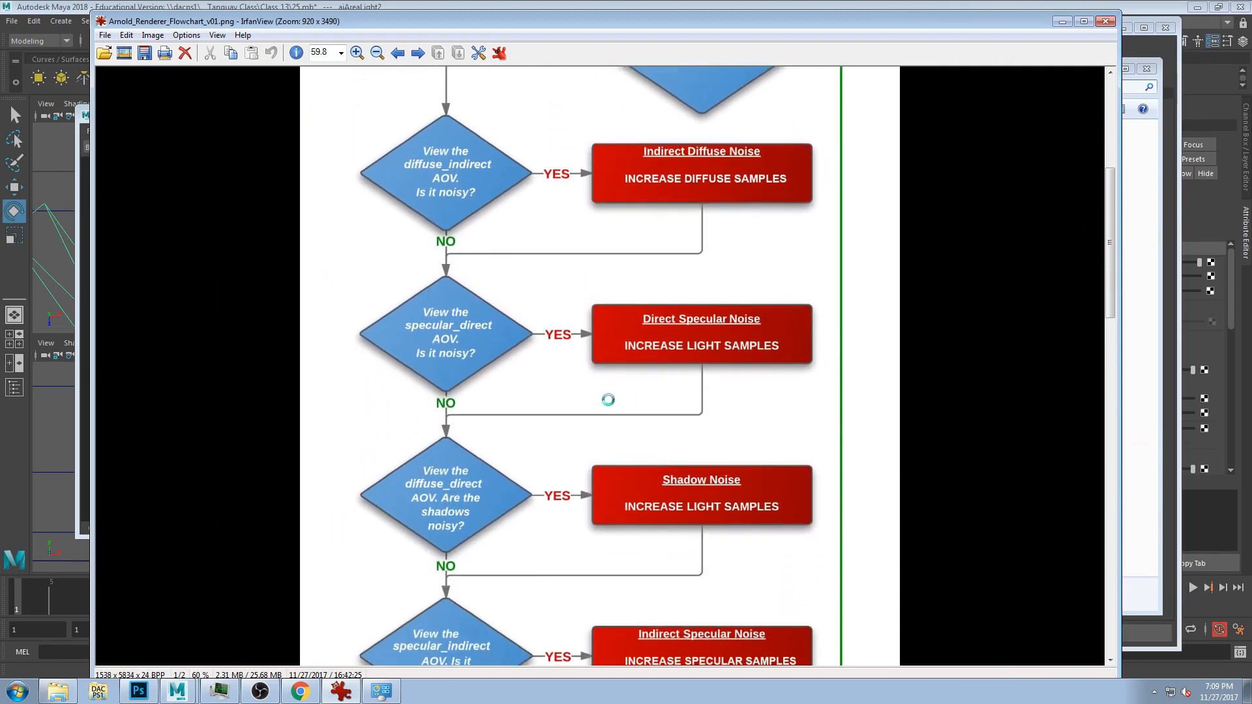
scroll(1108, 287, "down", 3)
left_click_drag(1108, 287, 1145, 155)
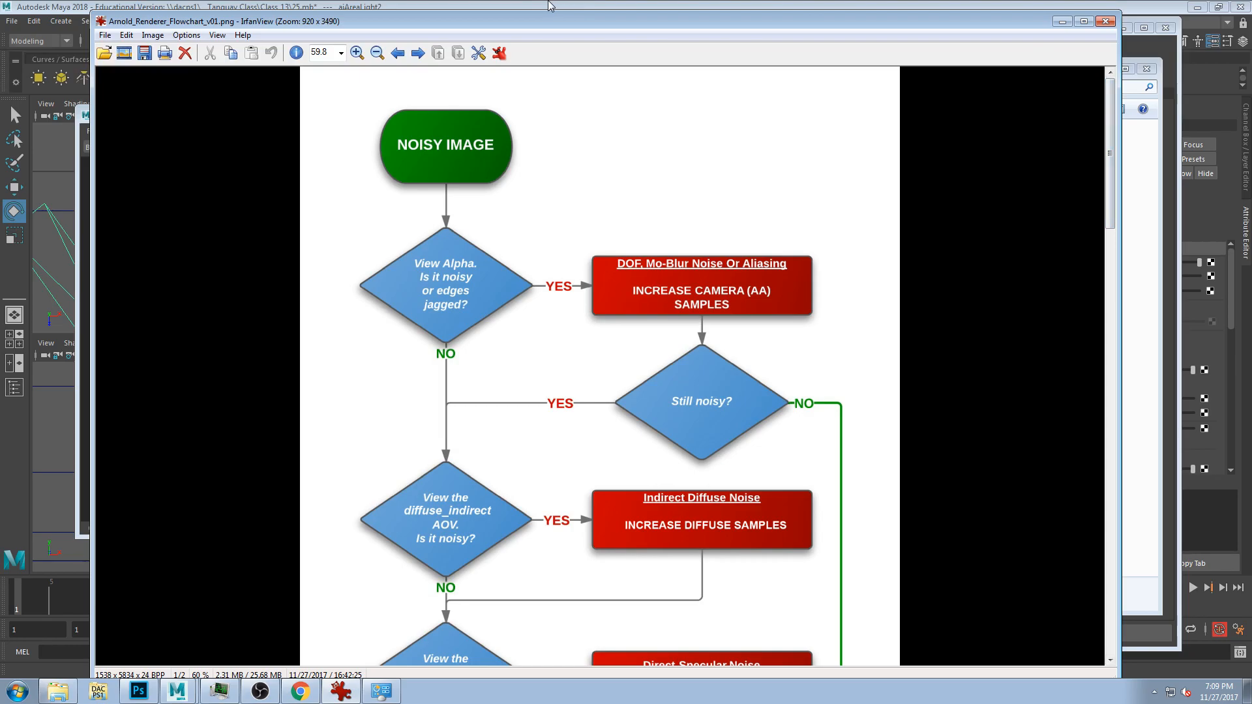
- Bring the flowchart back in front of Maya, and reposition and widen its window
left_click(549, 5)
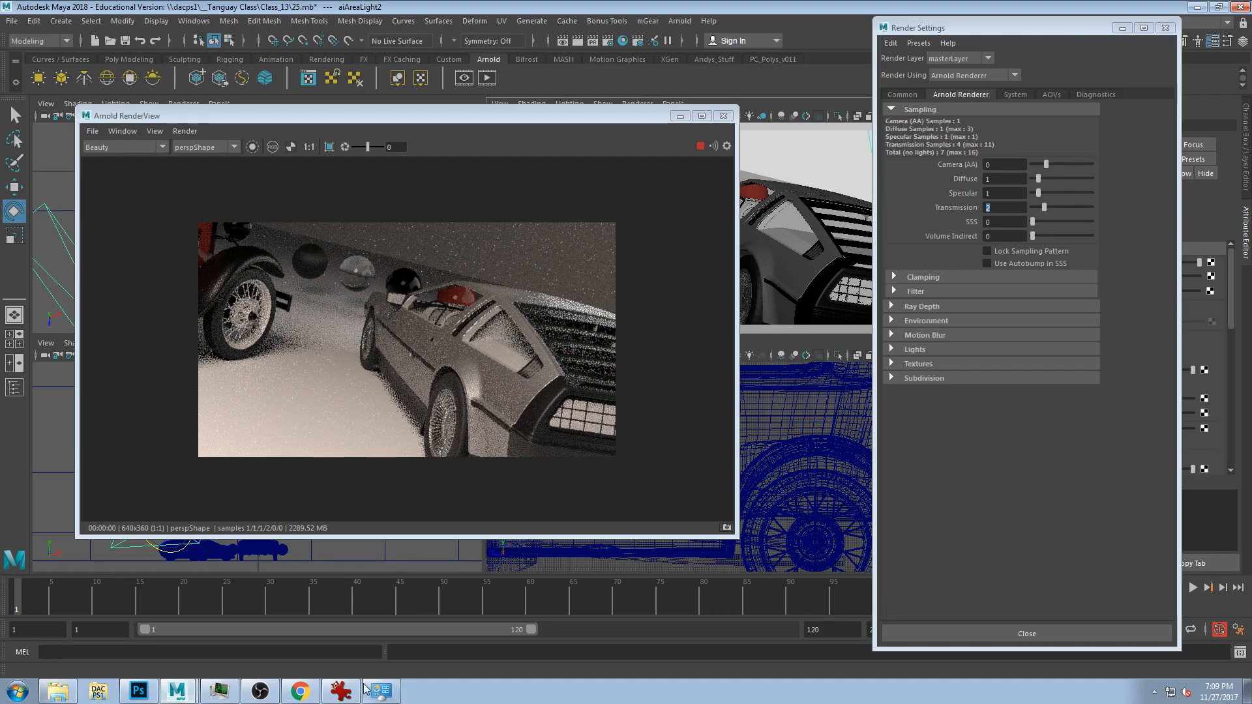
left_click(342, 691)
left_click_drag(637, 21, 639, 18)
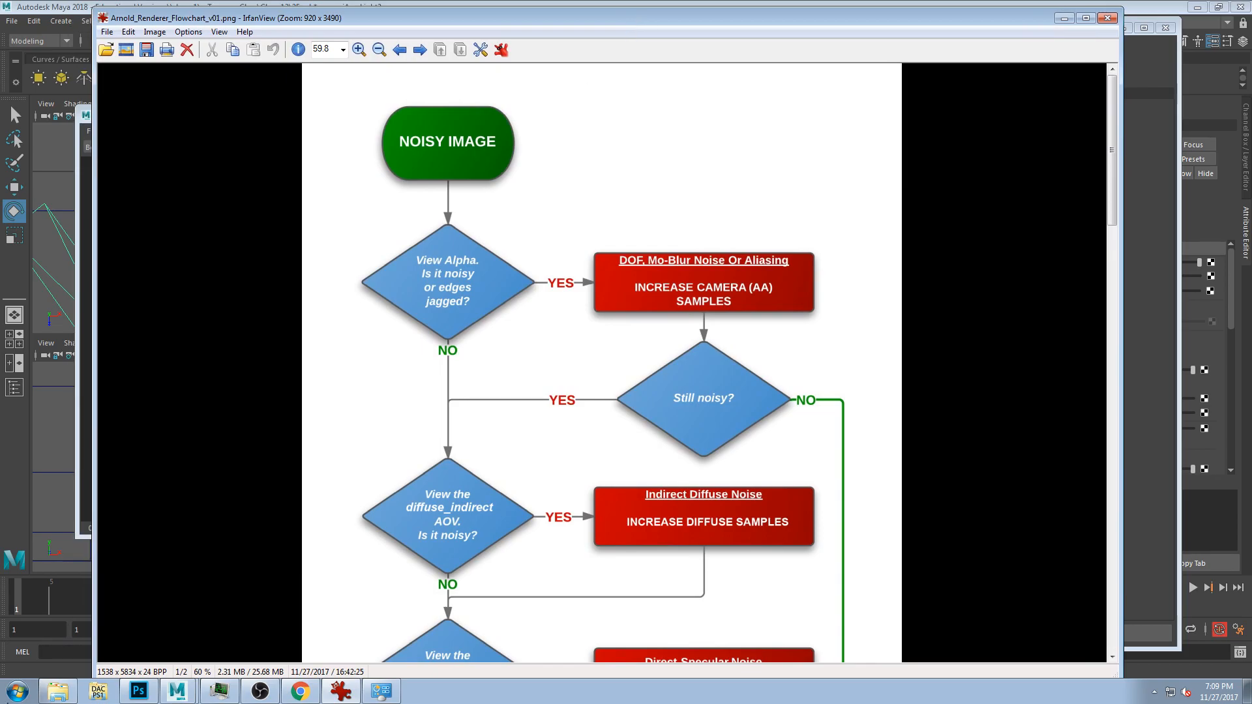
left_click(1125, 189)
left_click(342, 692)
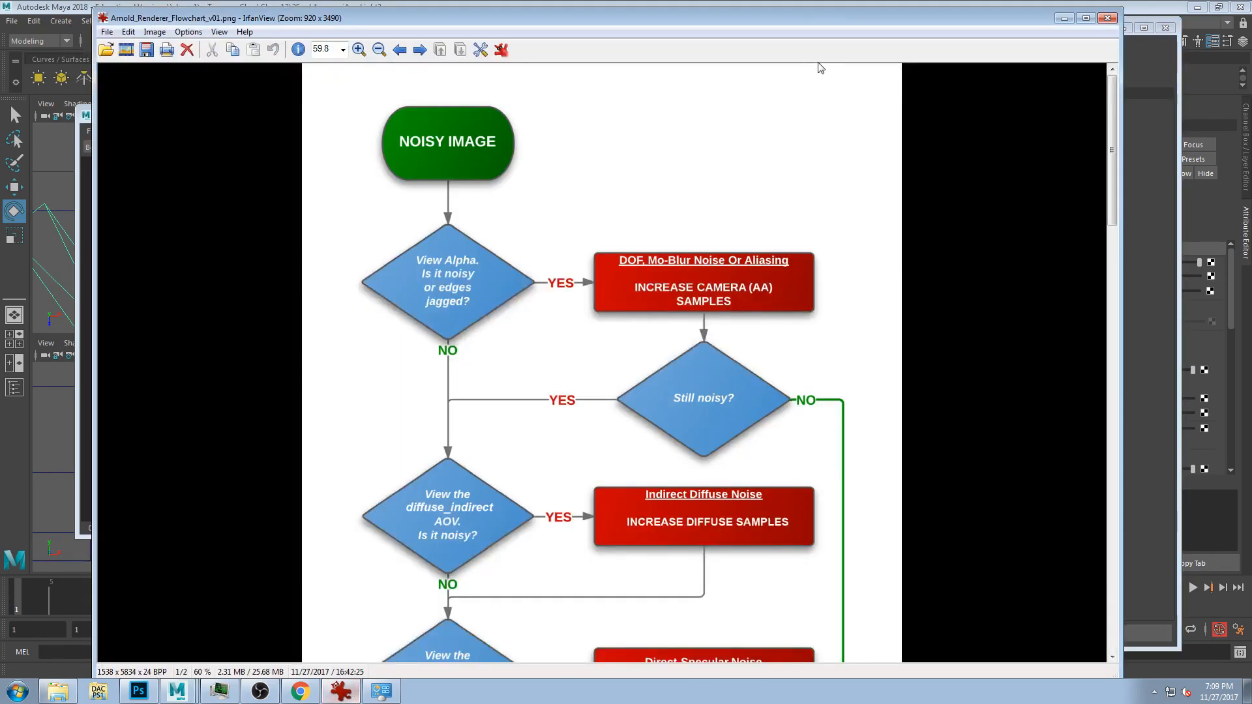
left_click_drag(855, 18, 810, 17)
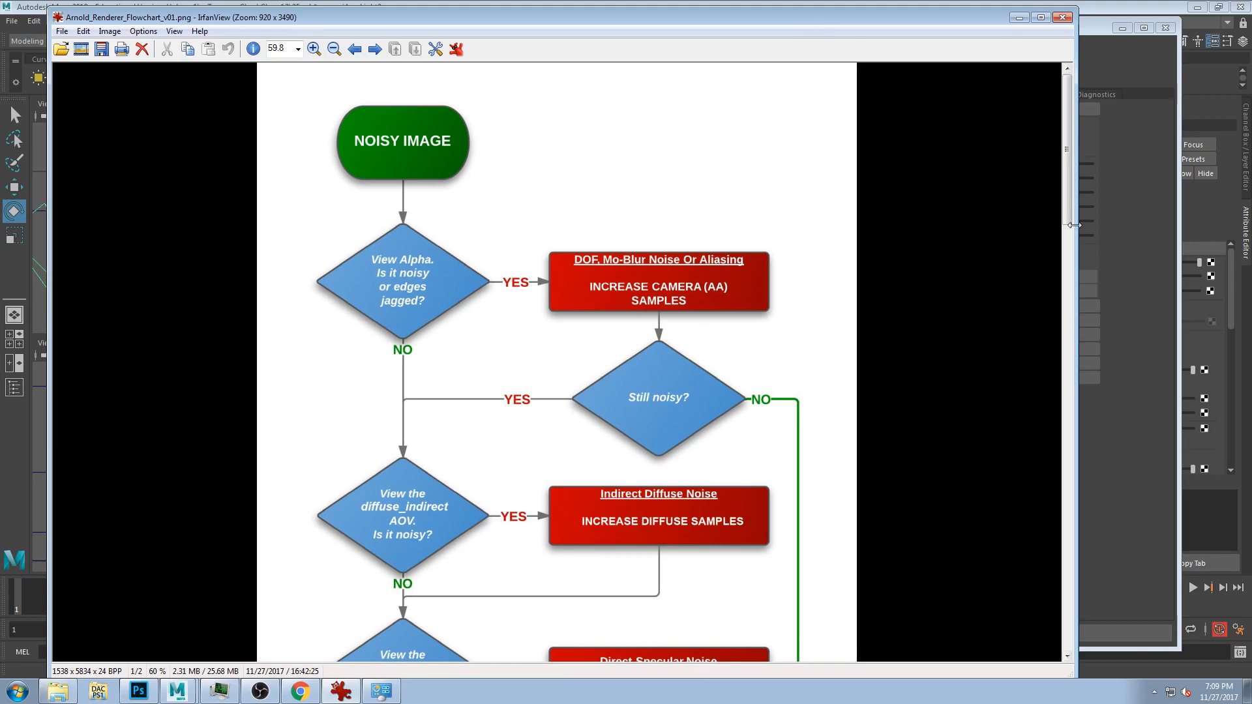
left_click_drag(1075, 225, 1112, 224)
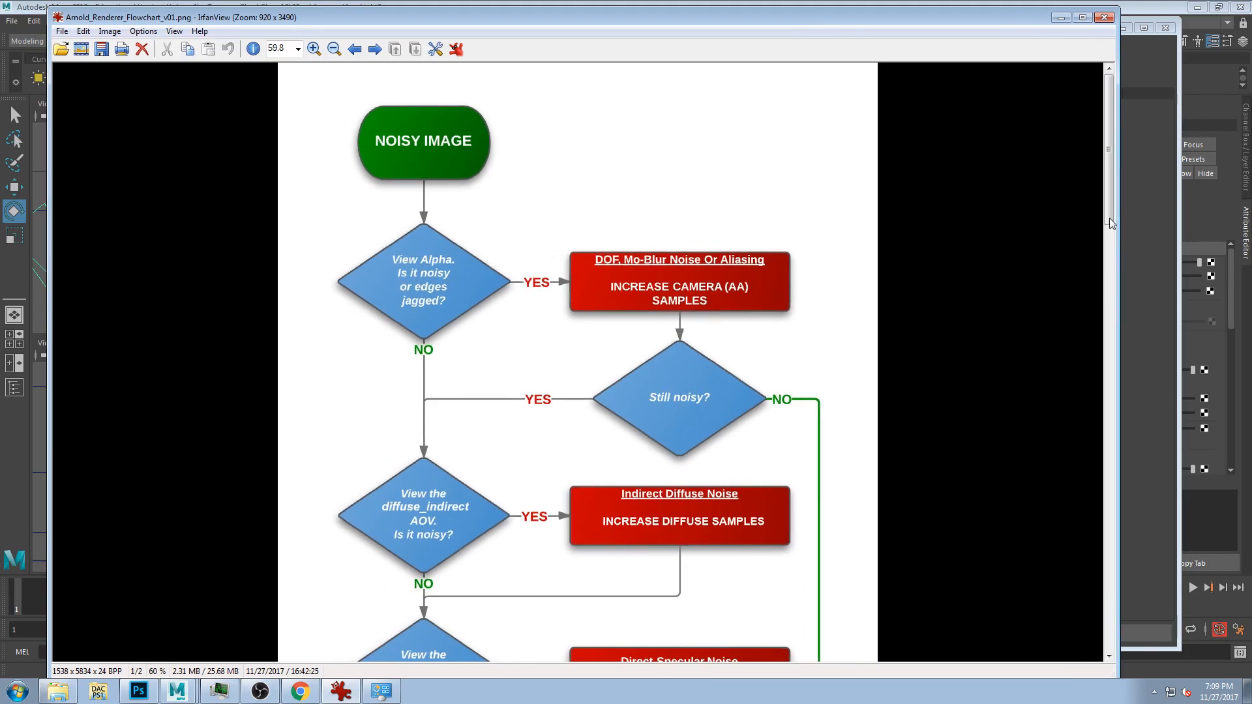
- Move Maya's Arnold RenderView clear of its current spot and reread the flowchart's first noise checks in IrfanView
left_click(858, 5)
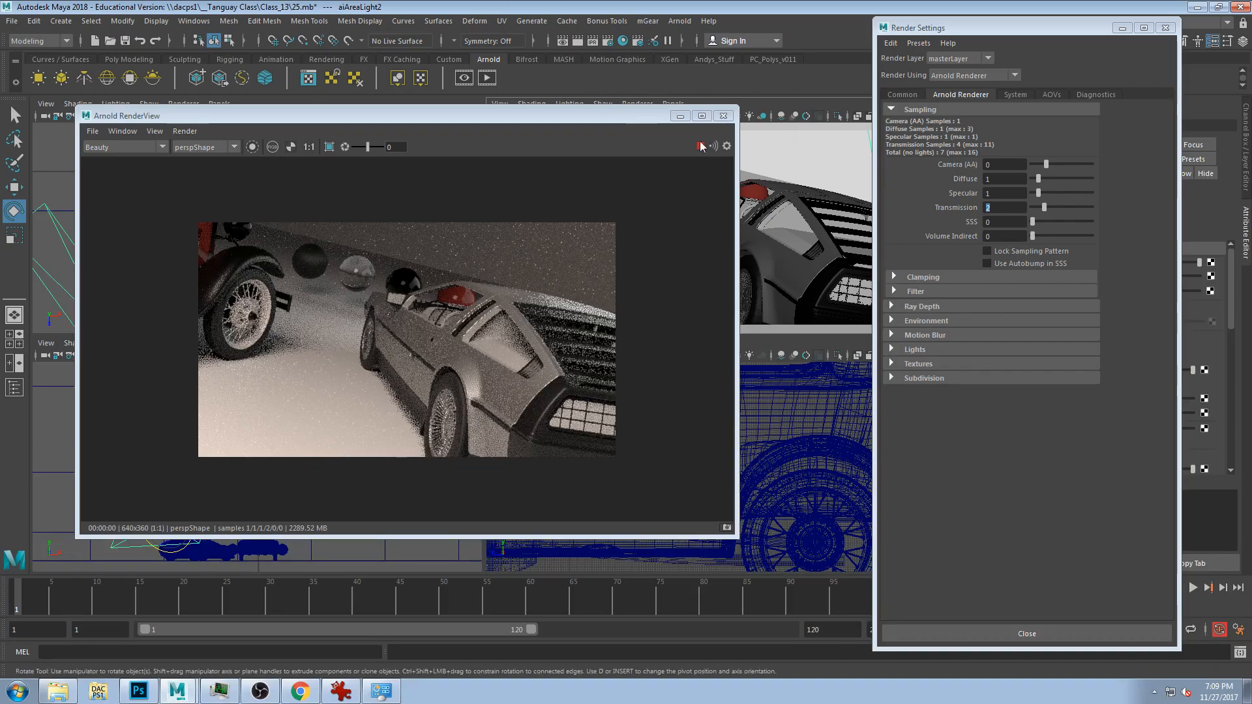
left_click_drag(617, 115, 580, 23)
left_click(341, 691)
scroll(541, 343, "down", 5)
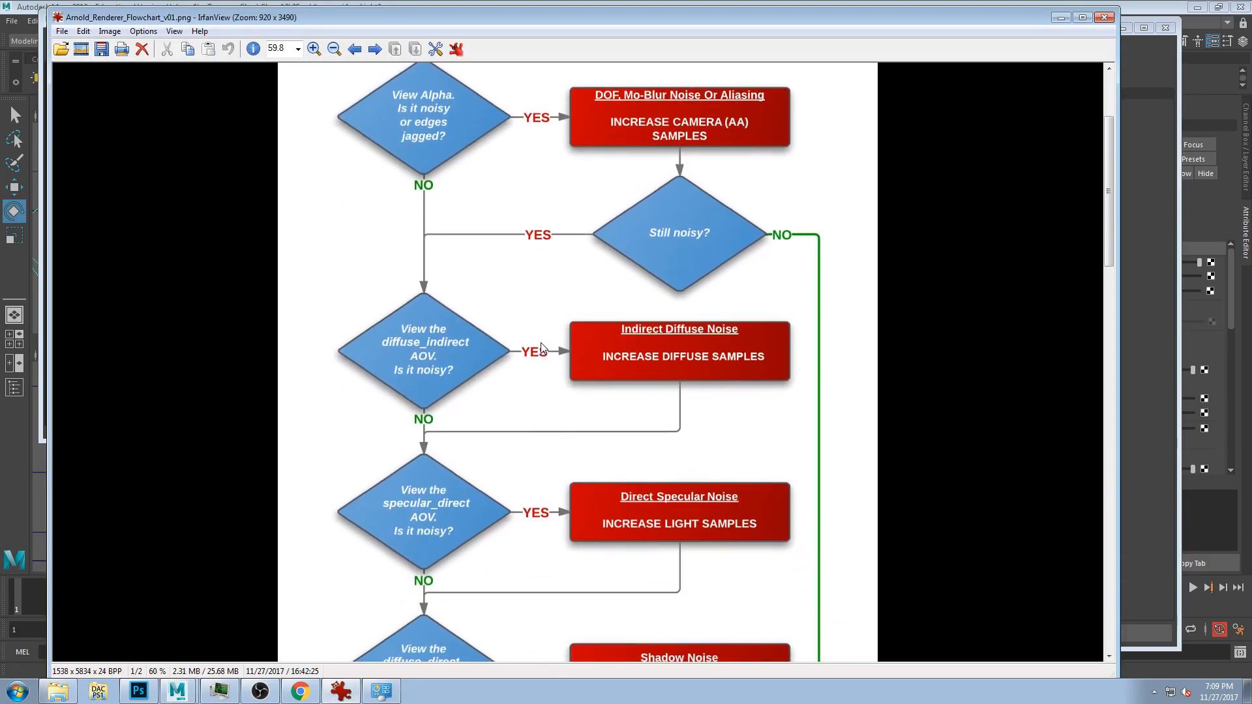
left_click_drag(1113, 227, 1116, 149)
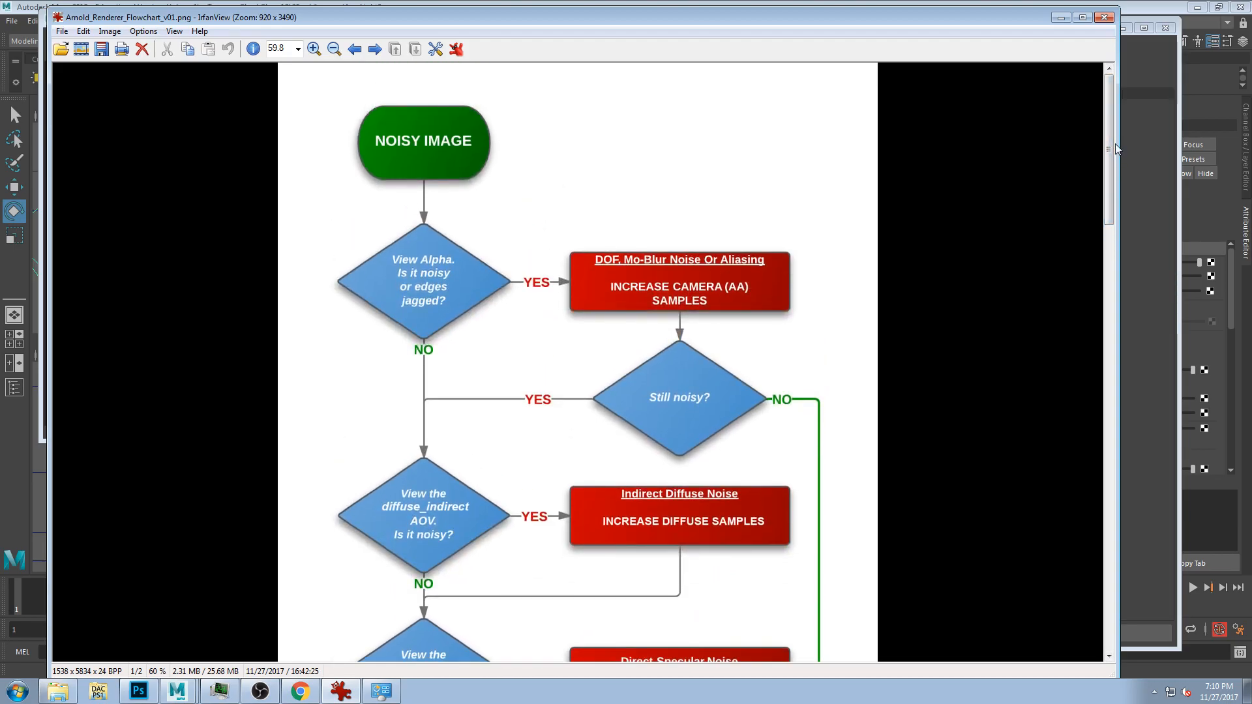
- Switch to Maya and show the AOVs render settings, with Render Settings and the Arnold RenderView placed side by side
left_click(760, 3)
left_click_drag(1001, 28, 947, 15)
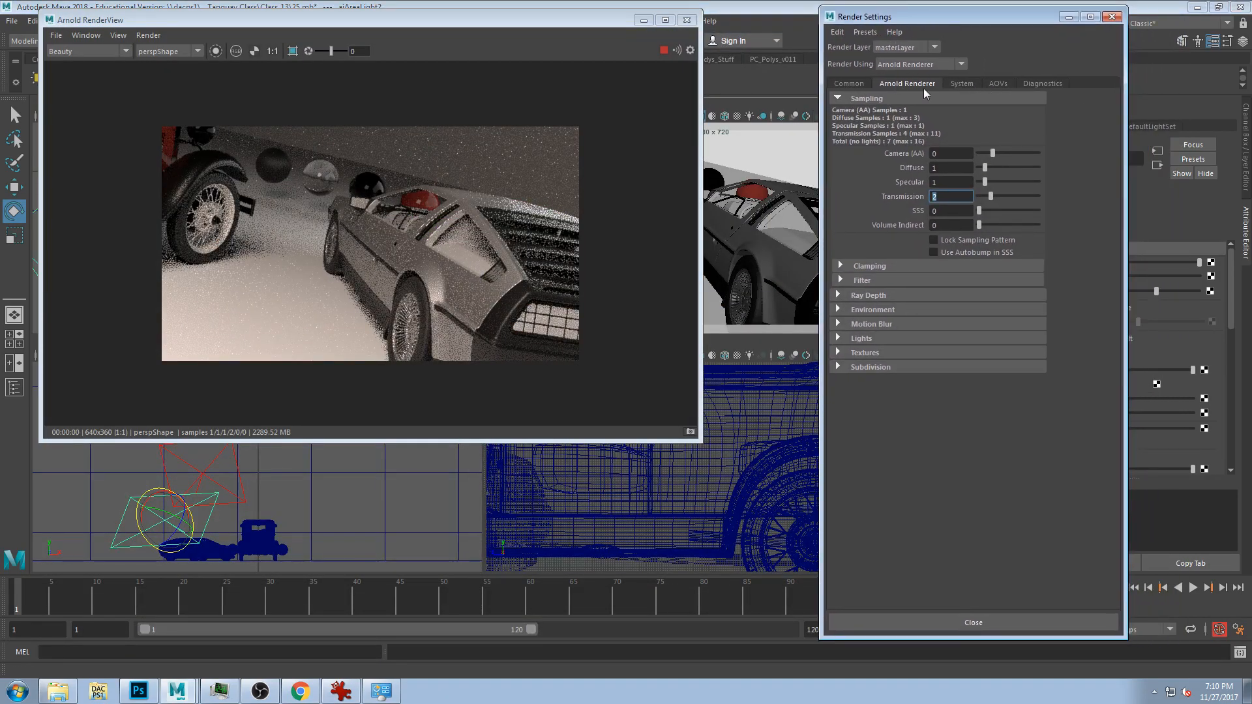
left_click_drag(894, 16, 890, 22)
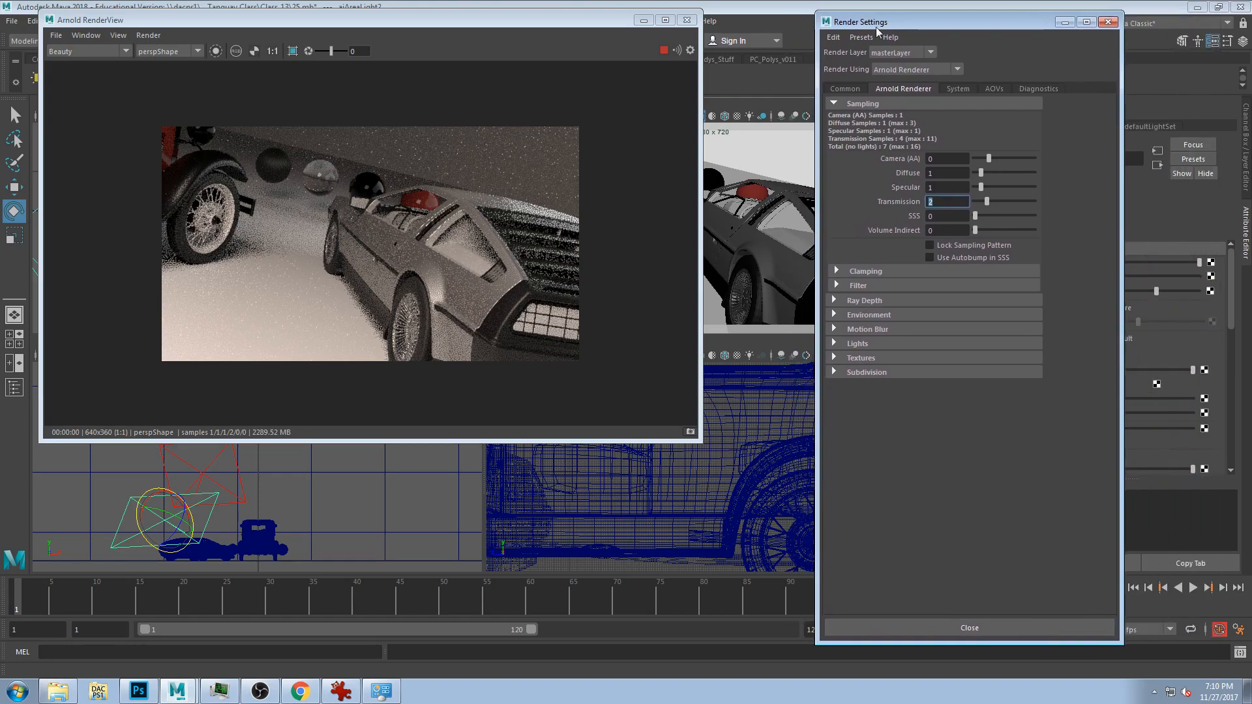
left_click(996, 89)
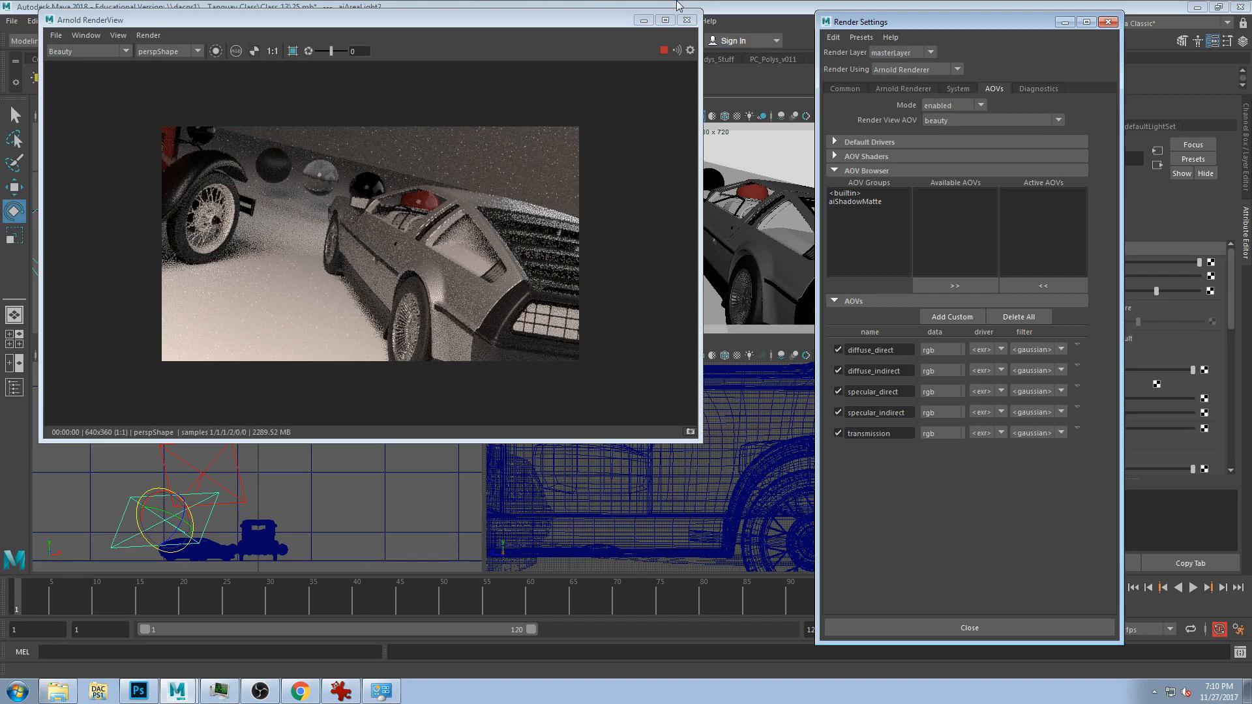
left_click_drag(527, 21, 549, 55)
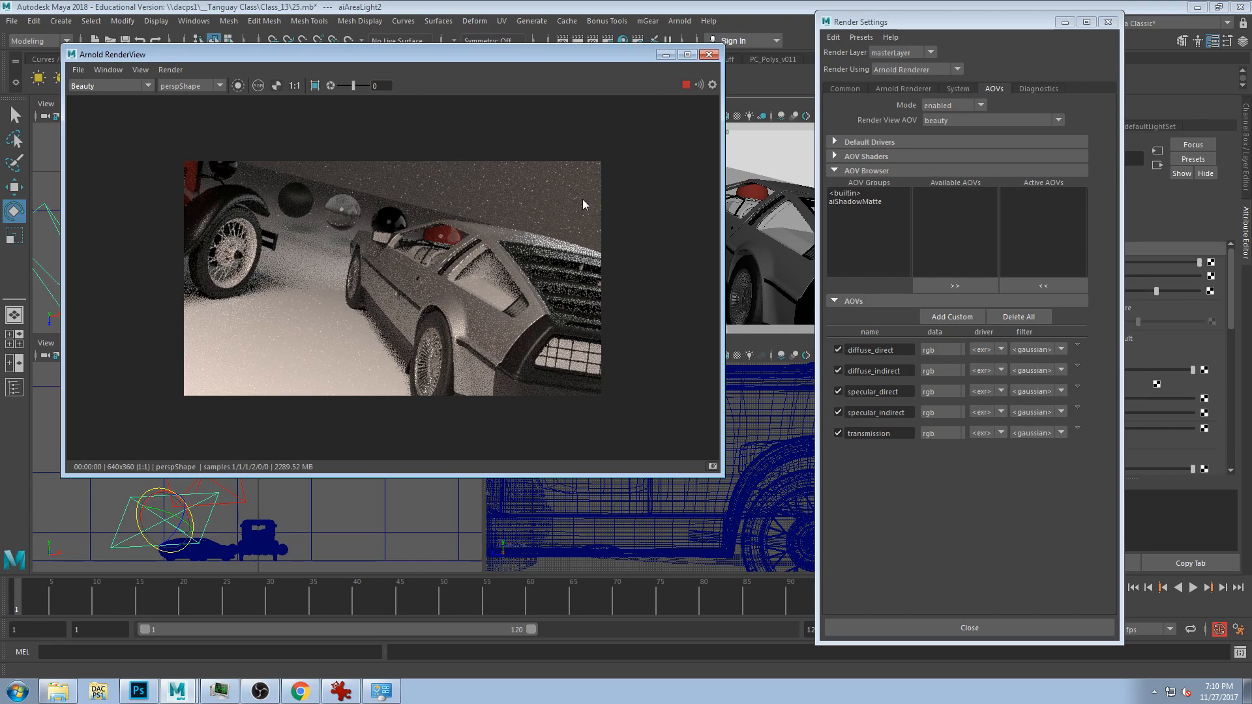
- Switch to IrfanView and examine which sampling setting the flowchart prescribes for each noisy diffuse and specular AOV
left_click(342, 695)
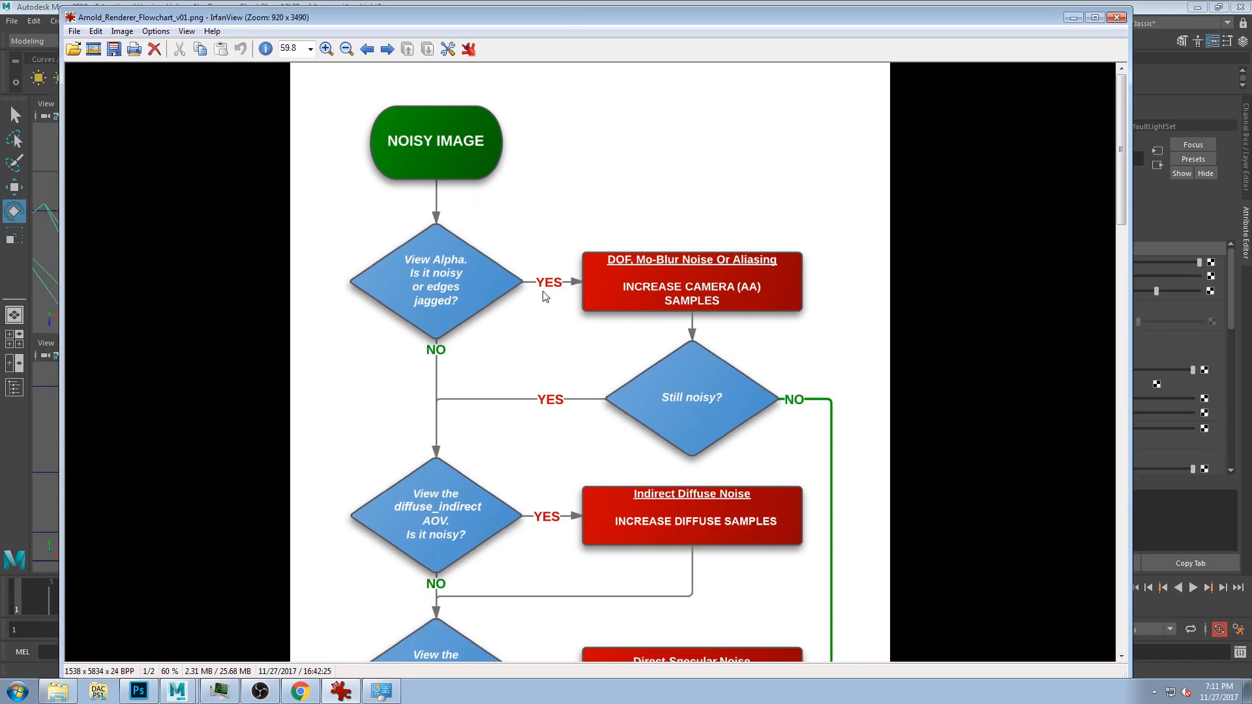
scroll(476, 350, "down", 3)
scroll(472, 365, "down", 1)
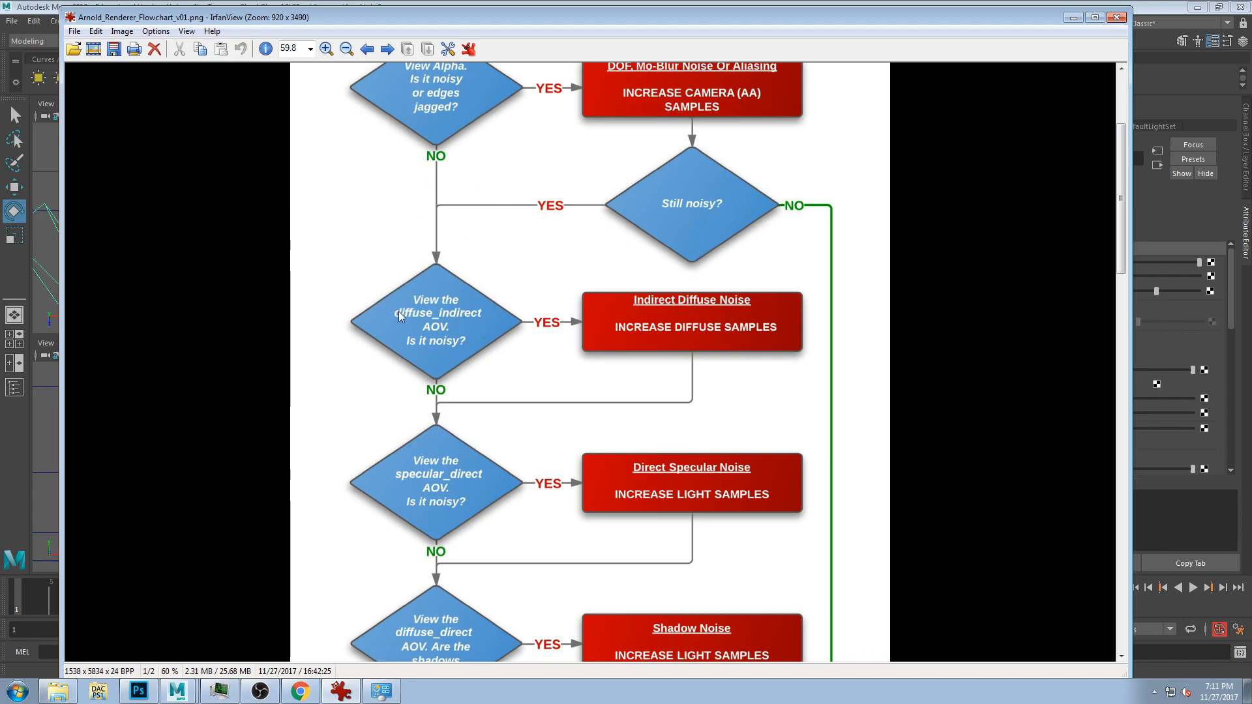
scroll(402, 424, "down", 3)
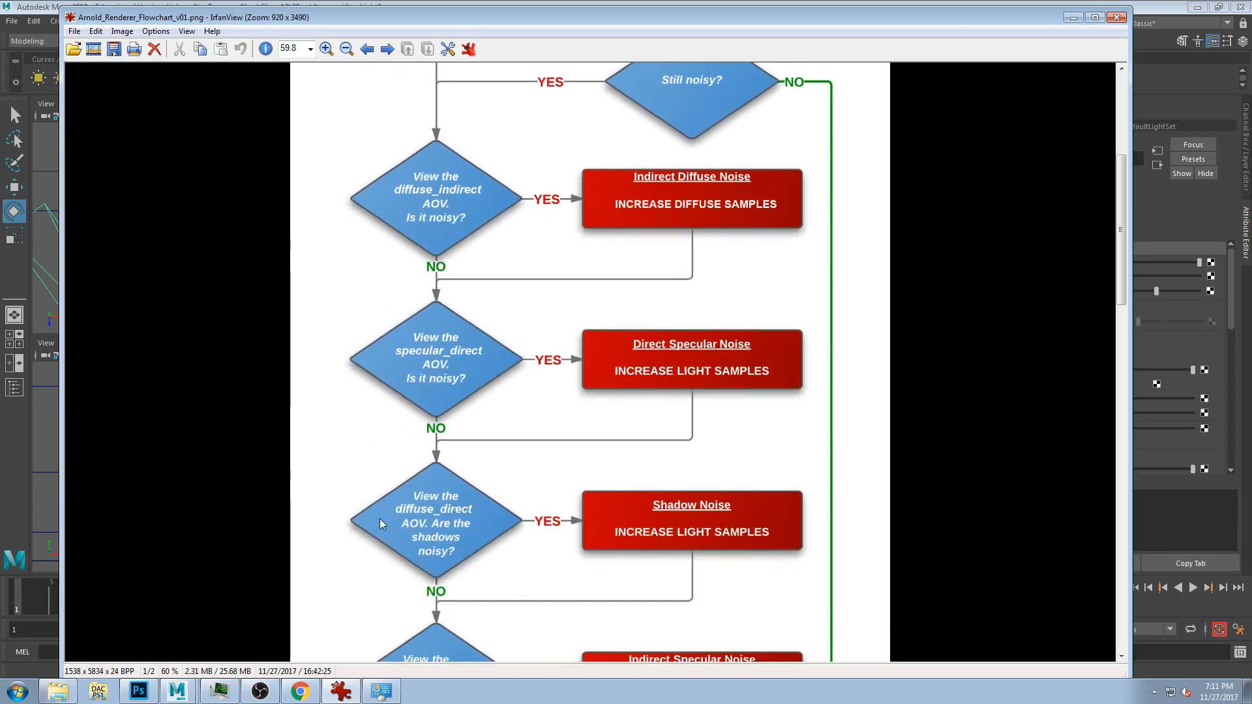
scroll(497, 501, "down", 3)
scroll(475, 498, "down", 4)
scroll(533, 513, "down", 1)
scroll(473, 540, "down", 2)
scroll(622, 311, "up", 2)
scroll(622, 312, "up", 1)
scroll(595, 291, "down", 1)
scroll(600, 282, "up", 1)
scroll(604, 274, "up", 4)
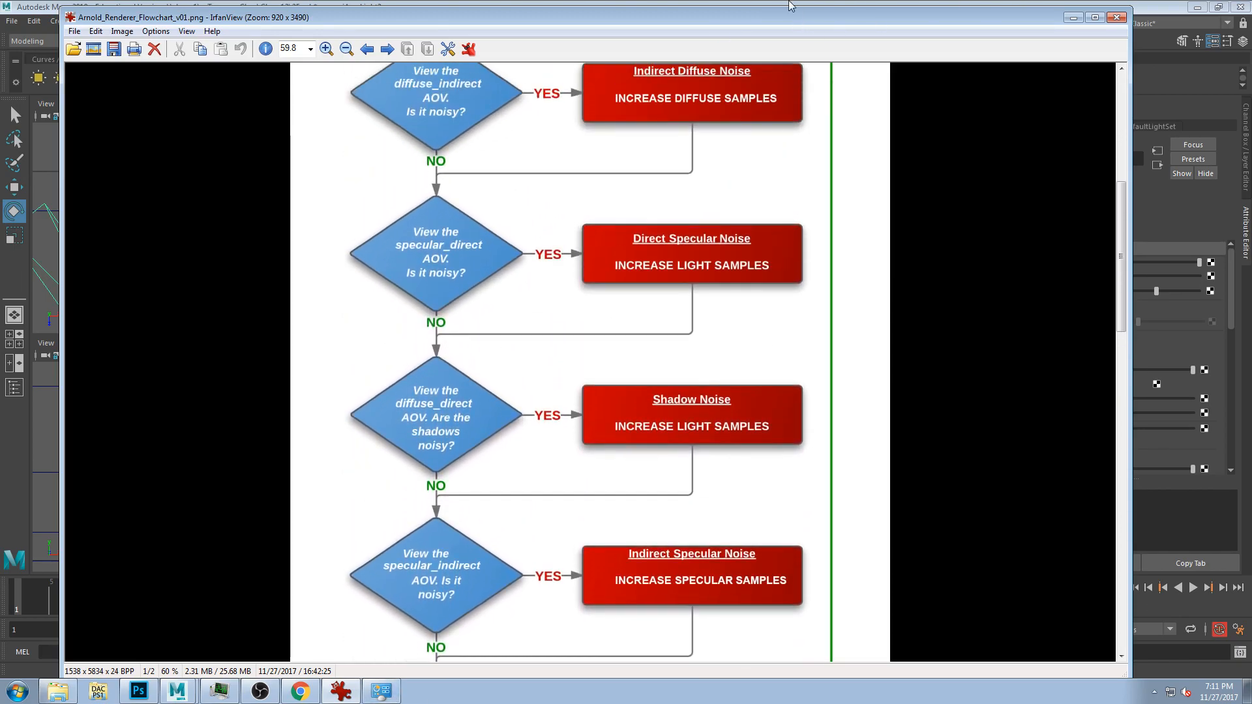
- Switch to Maya and list the <builtin> AOV group in the AOV Browser of the render settings
left_click(789, 3)
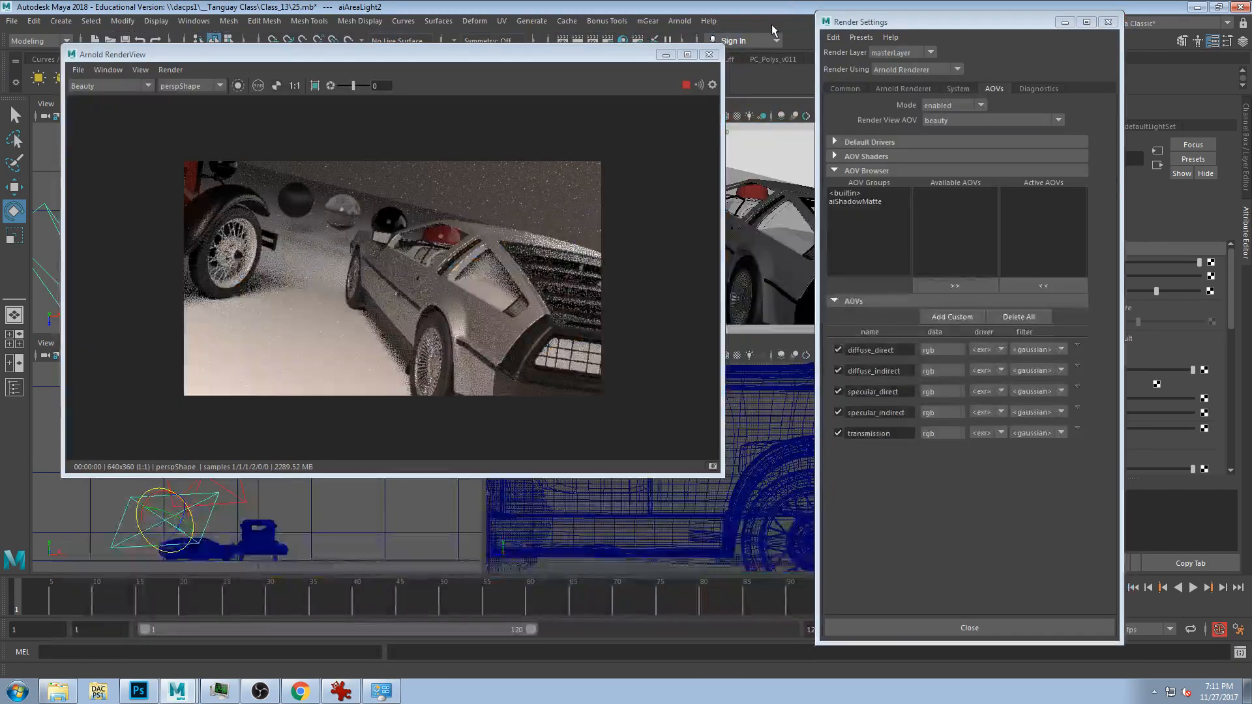
left_click(990, 92)
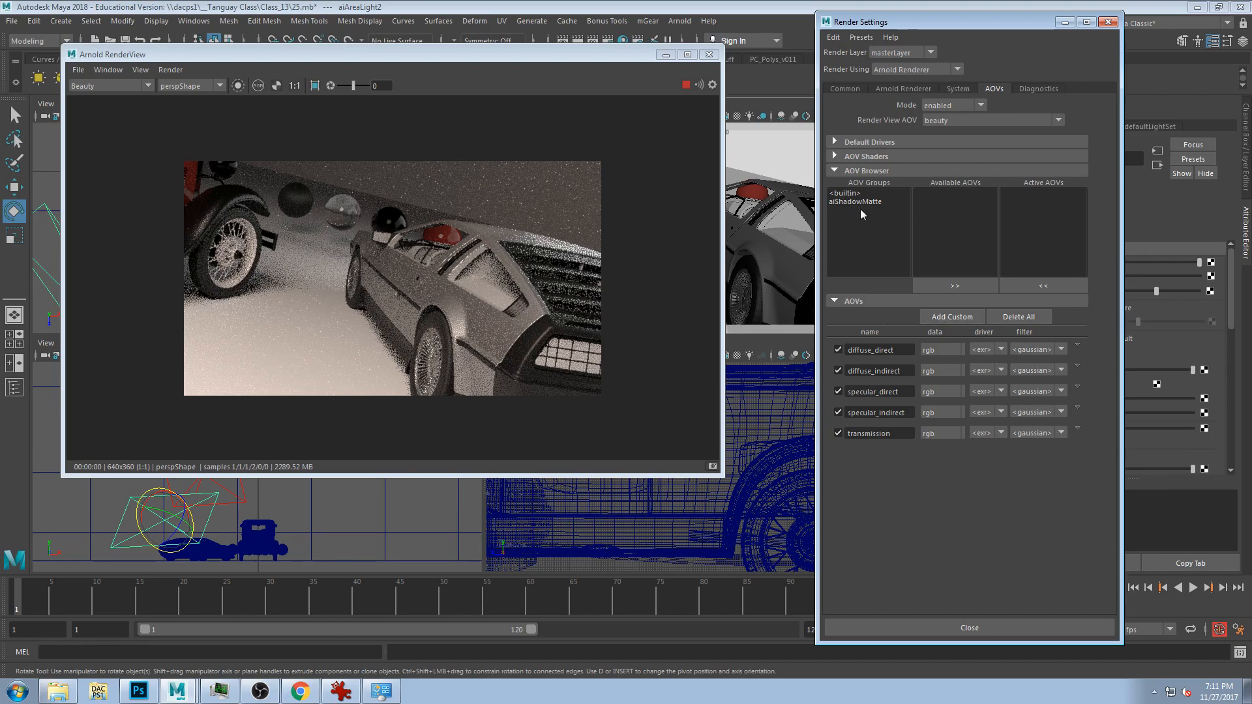
left_click(851, 194)
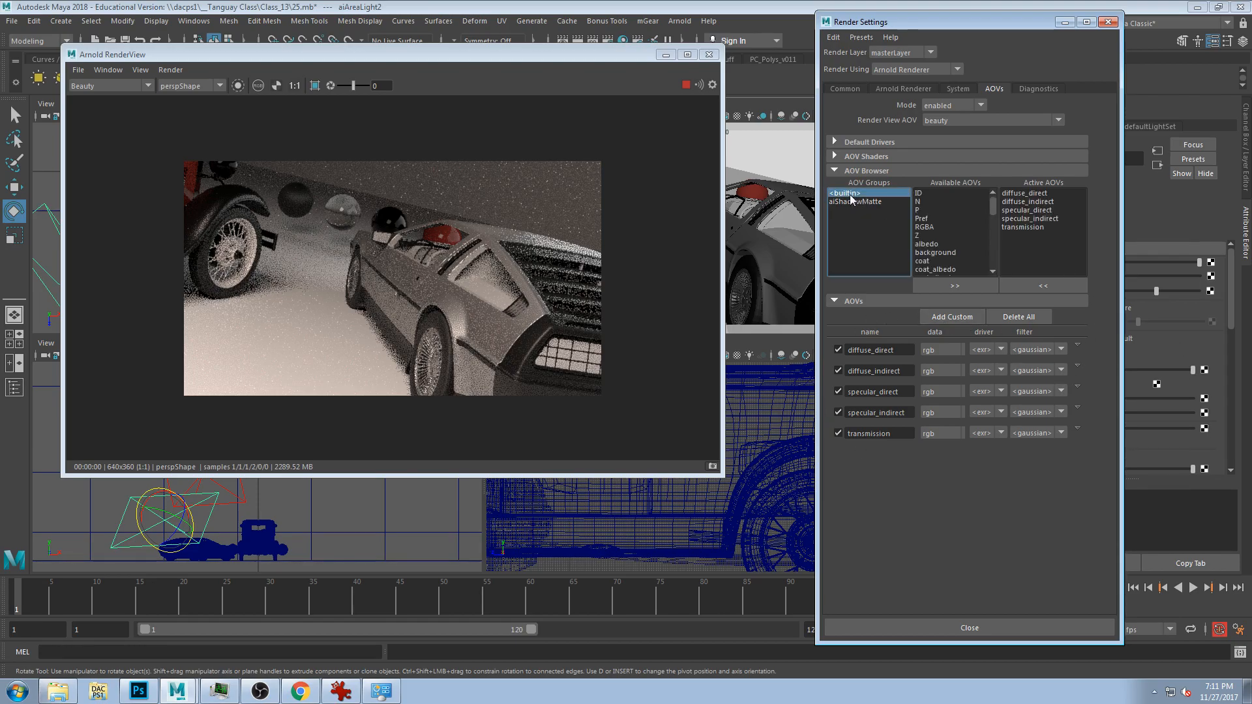
- Add albedo from the available builtin AOVs to the active AOVs
mouse_move(995, 201)
left_mouse_down()
mouse_move(1001, 251)
mouse_move(986, 200)
left_mouse_up()
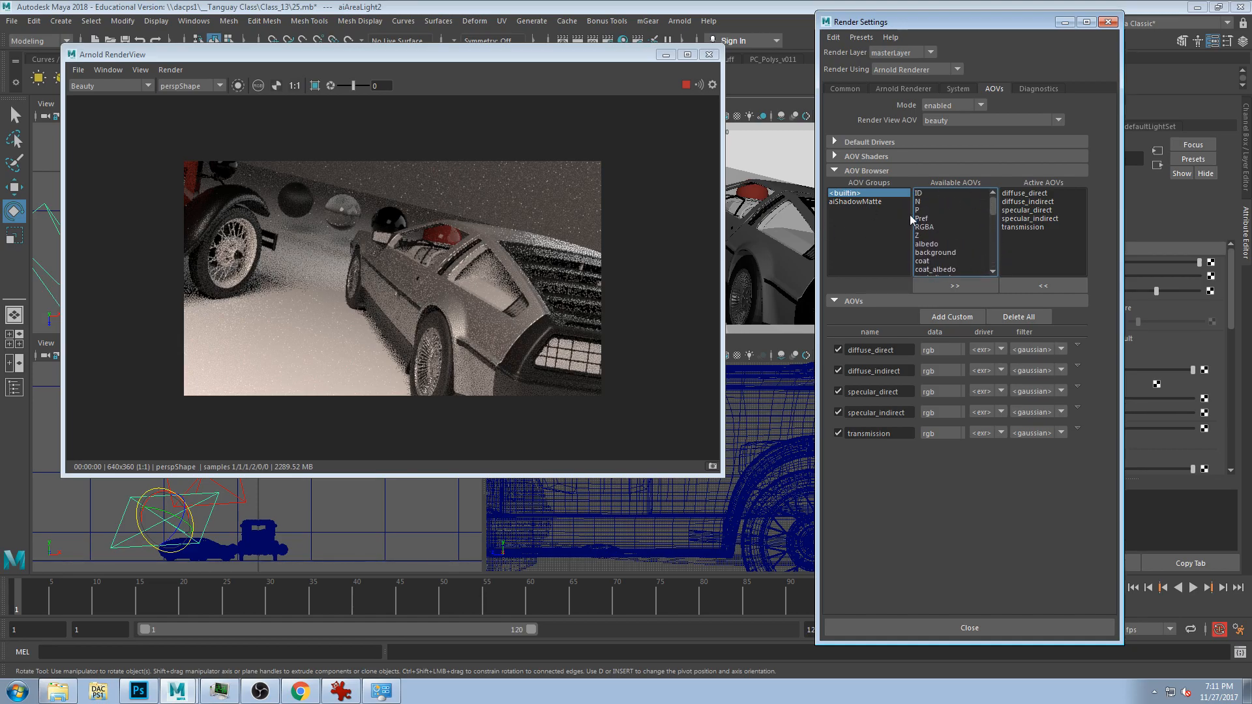
scroll(958, 222, "down", 1)
left_click(932, 220)
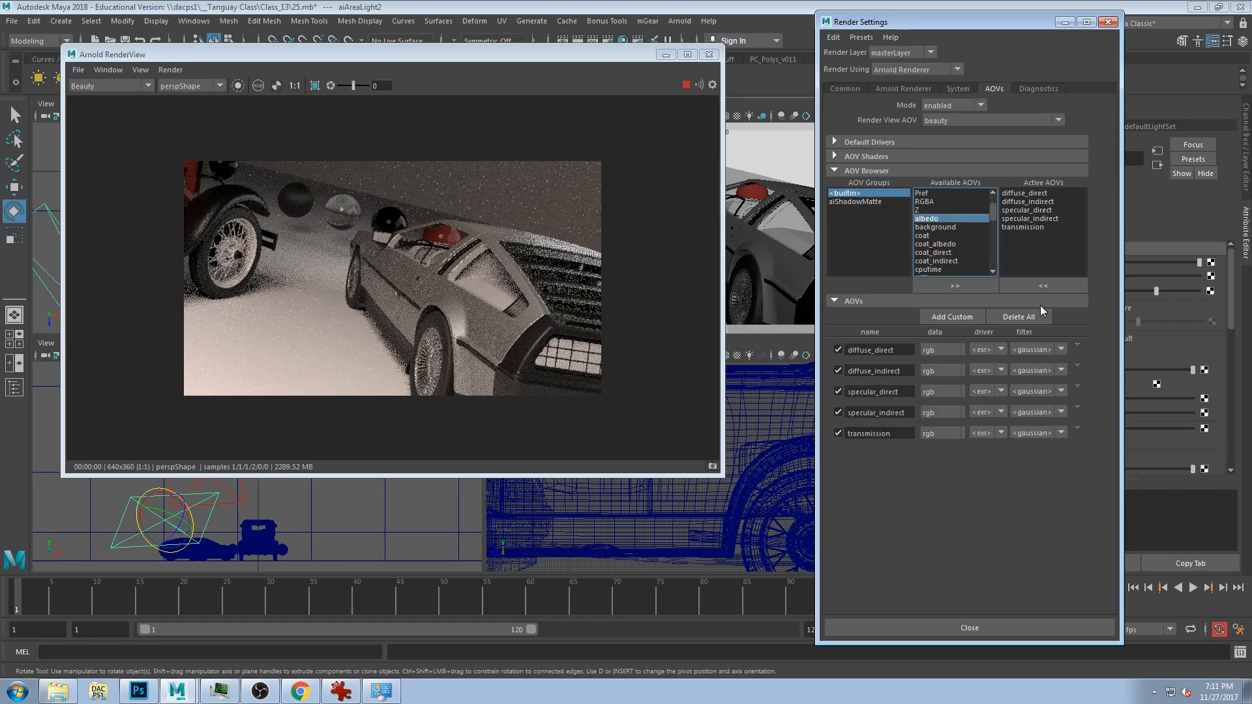
left_click(929, 212)
left_click(929, 218)
left_click_drag(930, 23, 664, 20)
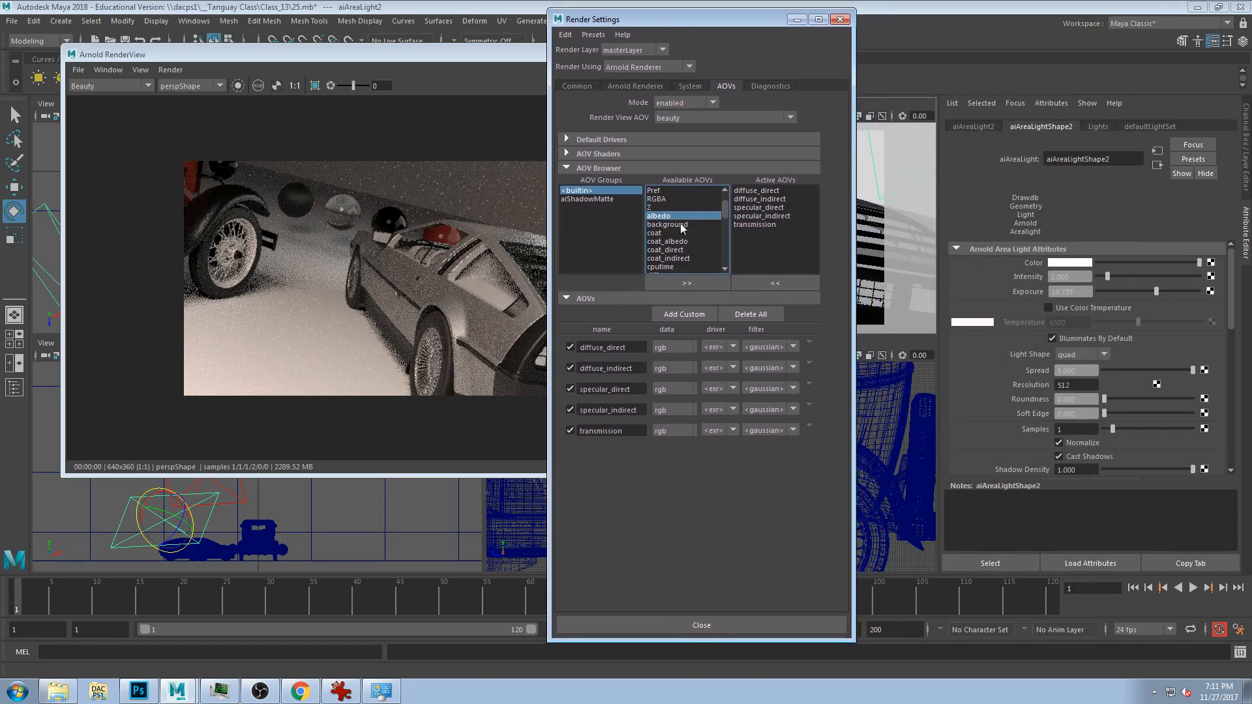
left_click(676, 284)
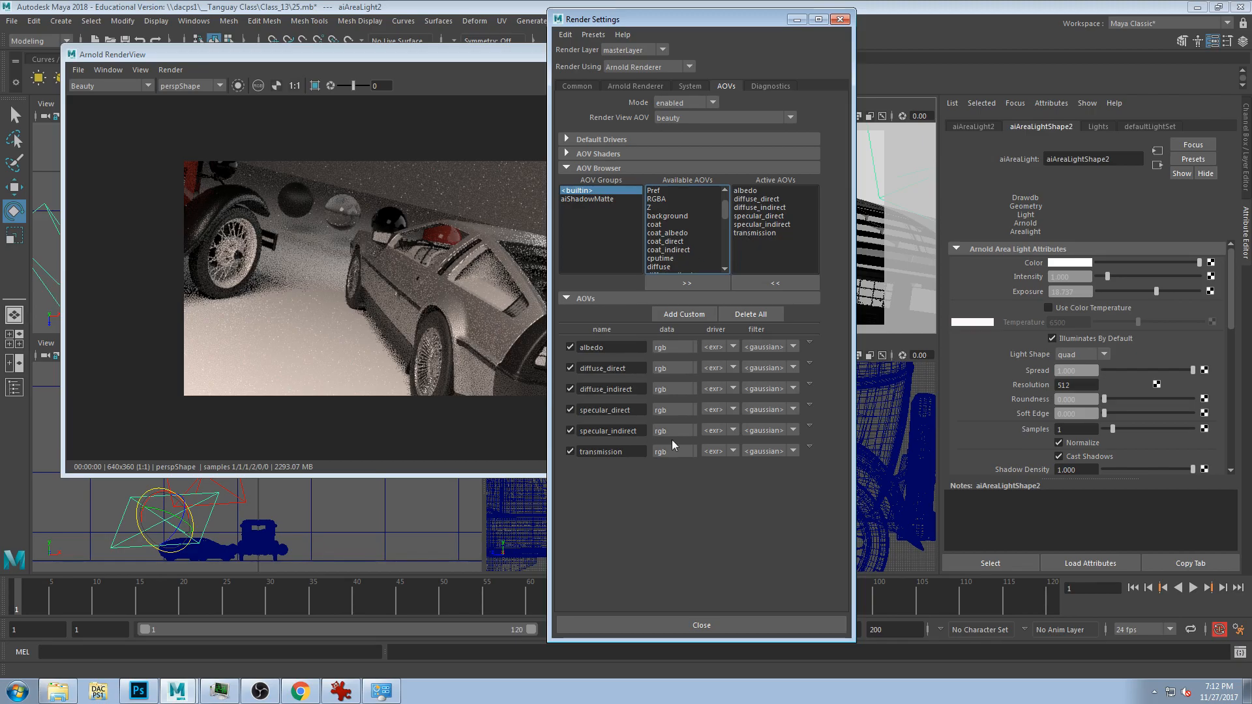
- Browse through the remaining available builtin AOVs and return to the start of the list
mouse_move(726, 216)
left_mouse_down()
mouse_move(734, 252)
mouse_move(726, 194)
left_mouse_up()
scroll(694, 248, "down", 10)
left_click_drag(724, 253, 719, 197)
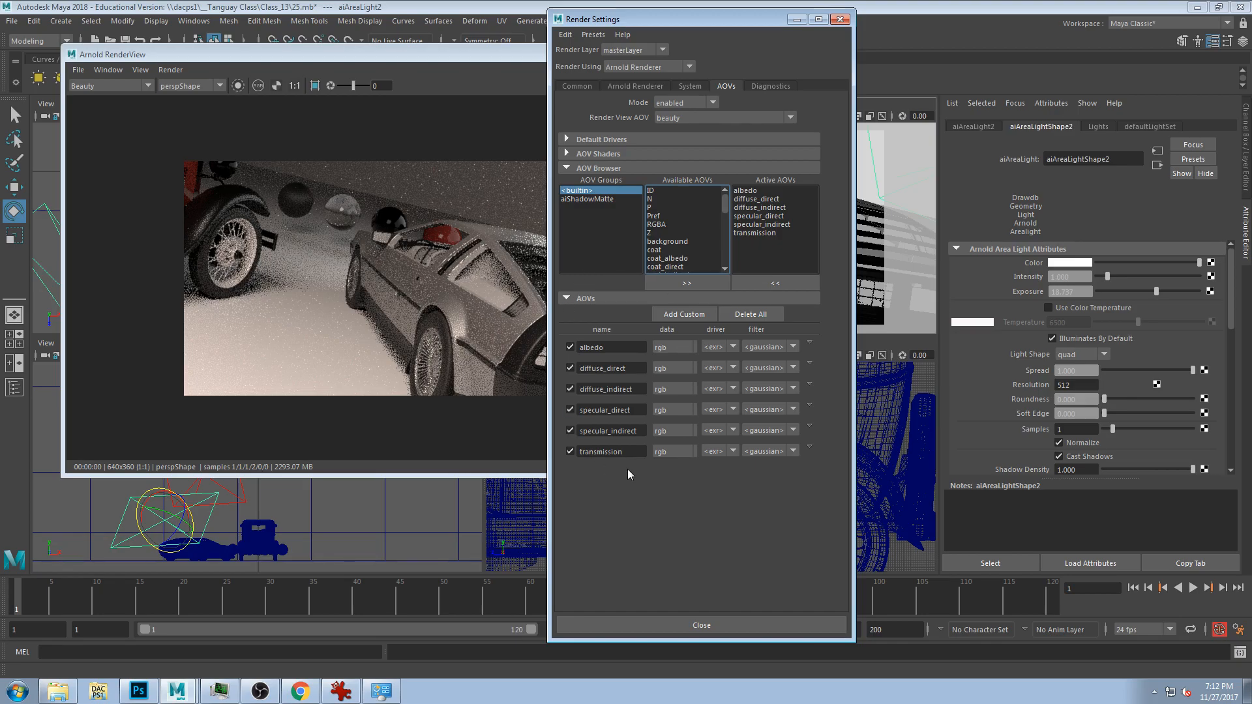
- Uncover the Arnold RenderView, display the albedo AOV in it and switch back to Beauty
left_click_drag(639, 26, 872, 28)
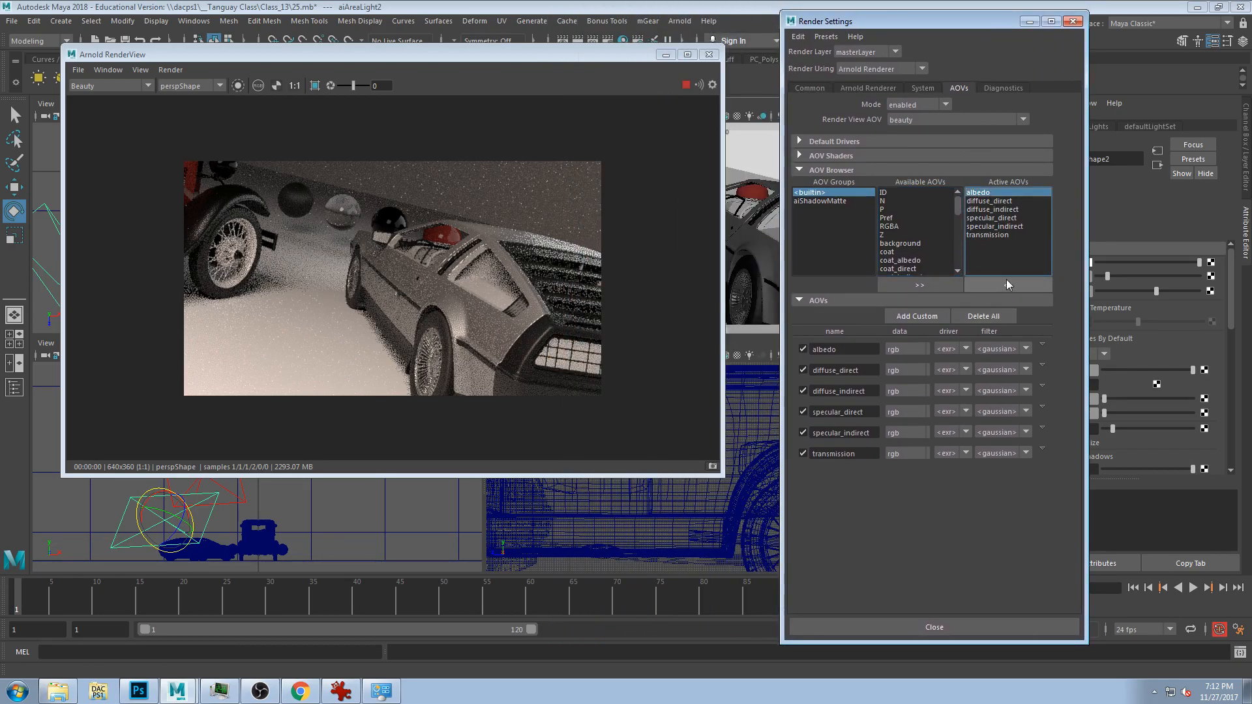
left_click(98, 91)
left_click(98, 86)
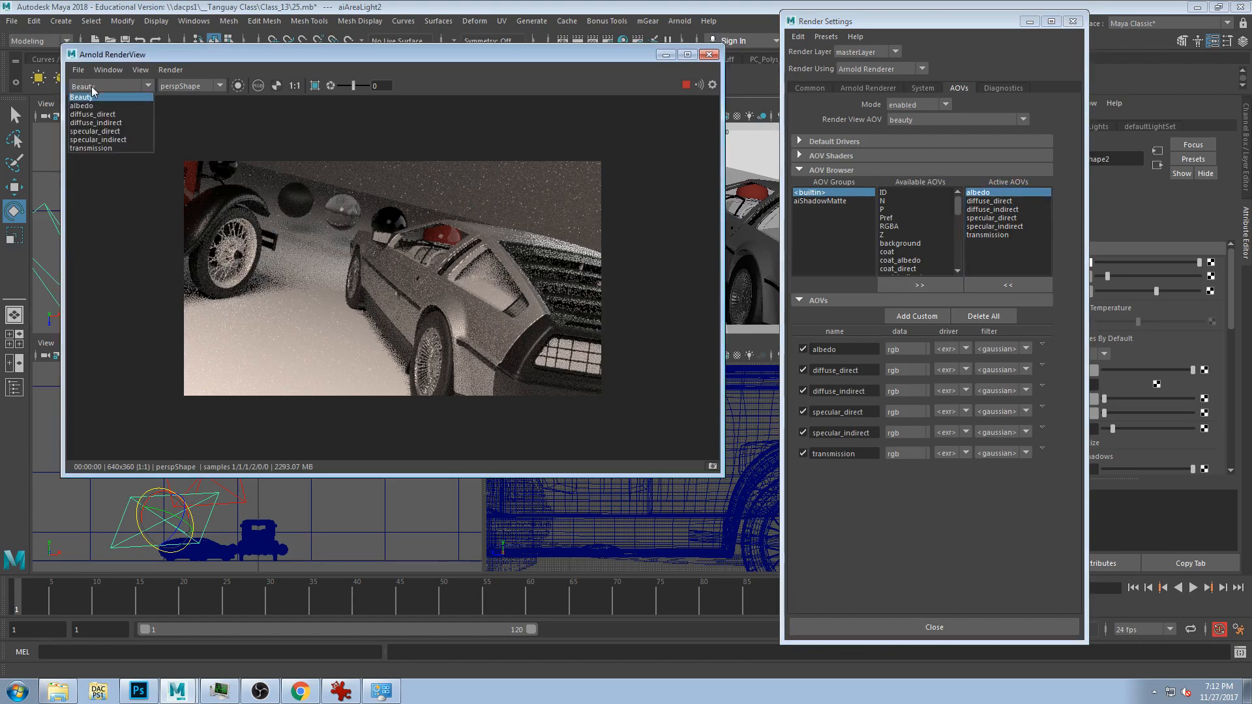
left_click(92, 102)
left_click(105, 86)
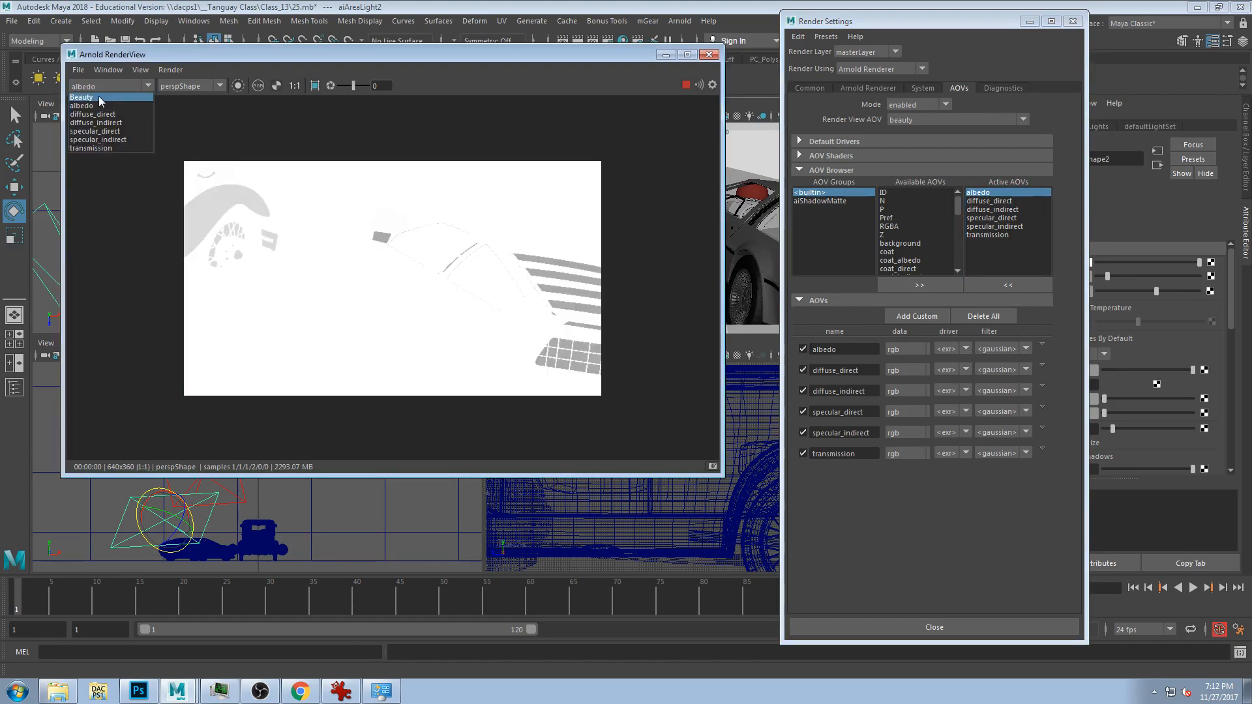
left_click(85, 95)
- Remove albedo from the active AOVs and spread Render Settings and the Arnold RenderView apart
left_click(1031, 286)
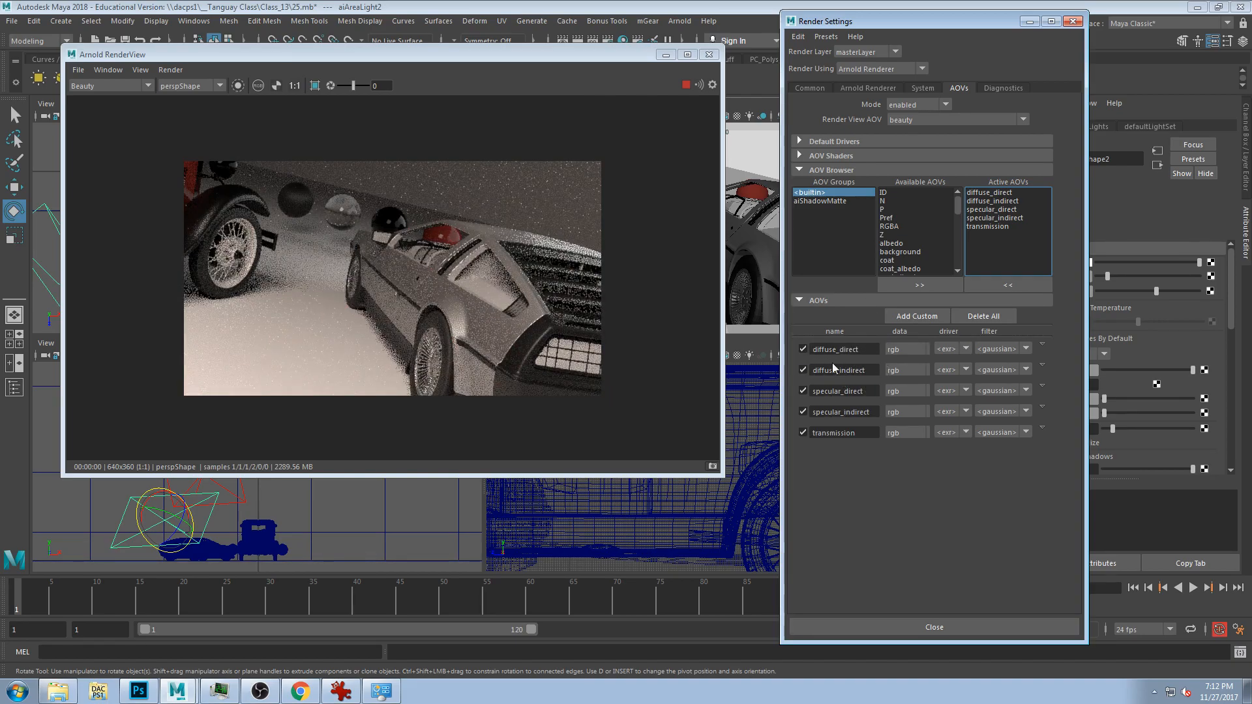
left_click_drag(855, 21, 890, 21)
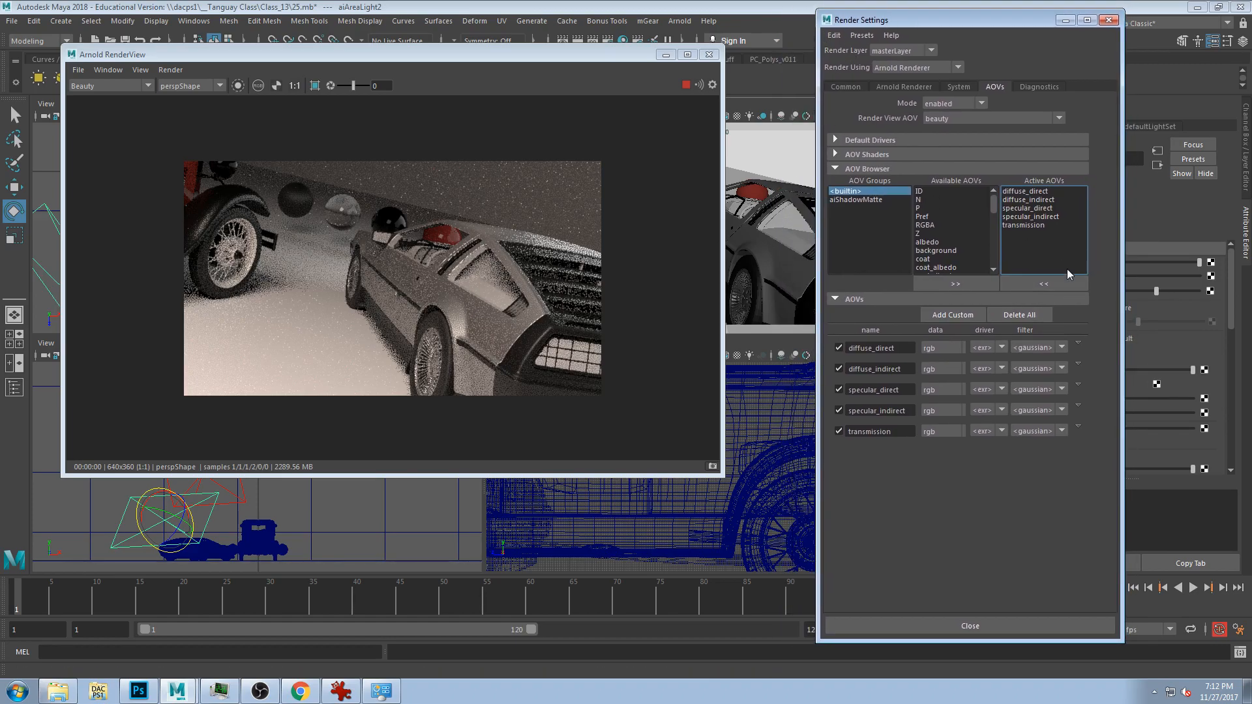
left_click_drag(346, 52, 335, 22)
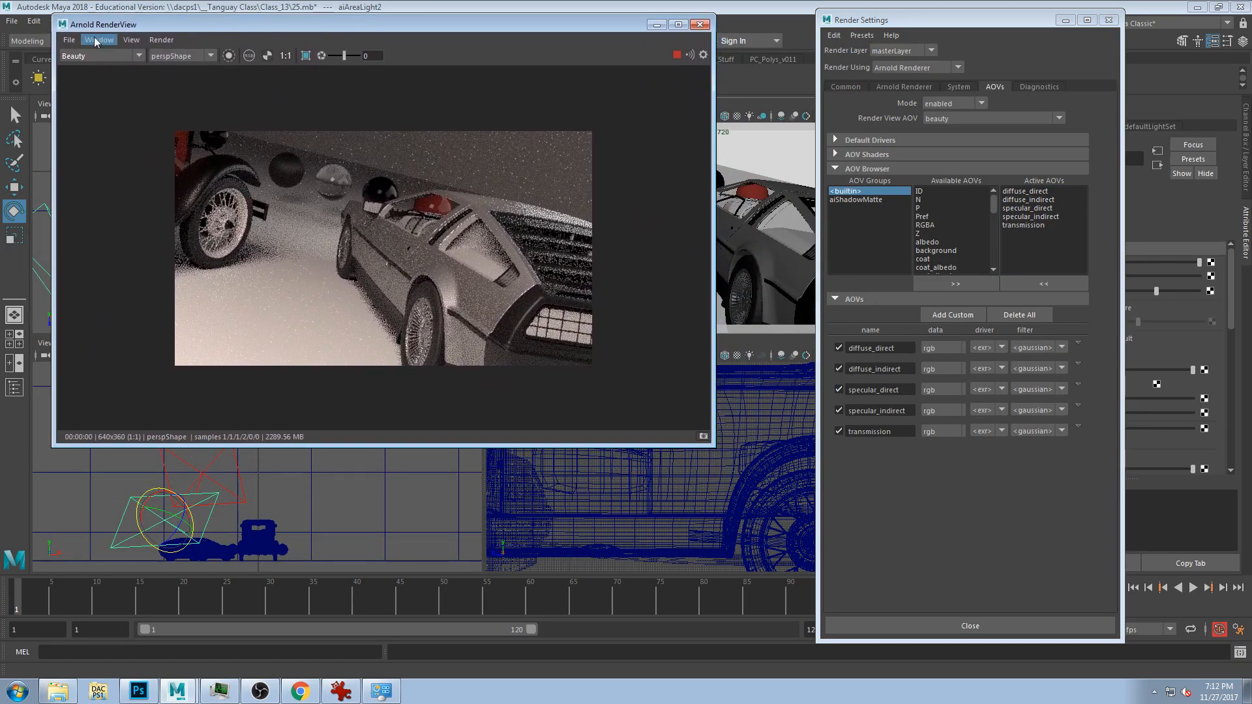
- Review the diffuse_direct, diffuse_indirect, specular_direct, specular_indirect and transmission AOVs one after another in the Arnold RenderView, ending on Beauty
left_click(123, 53)
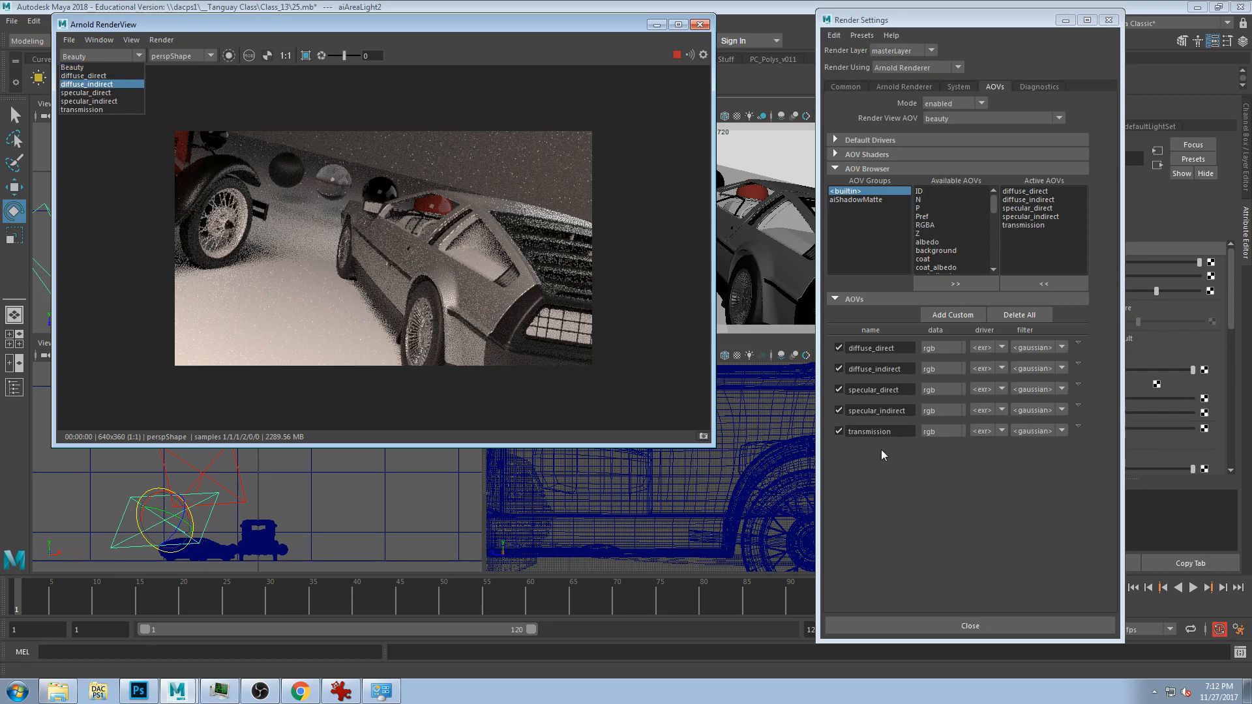
left_click(98, 76)
left_click(98, 56)
left_click(87, 84)
left_click(98, 57)
left_click(108, 93)
left_click(101, 57)
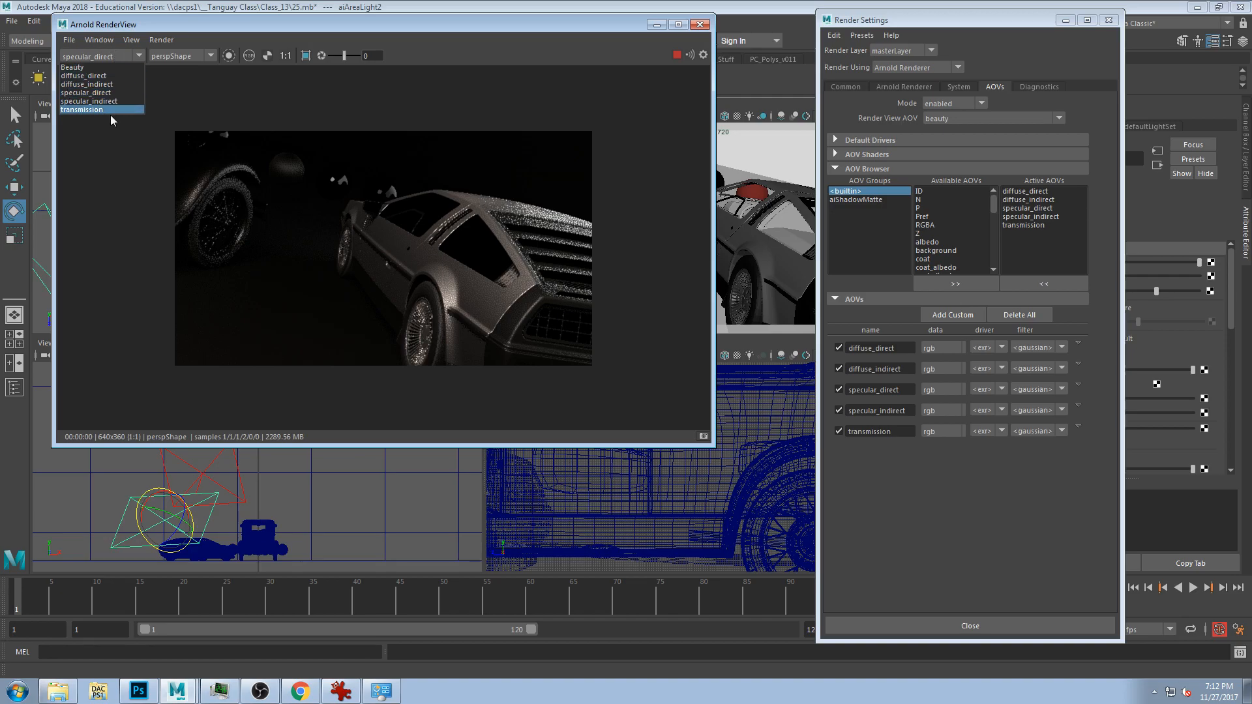
left_click(97, 101)
left_click(111, 57)
left_click(93, 109)
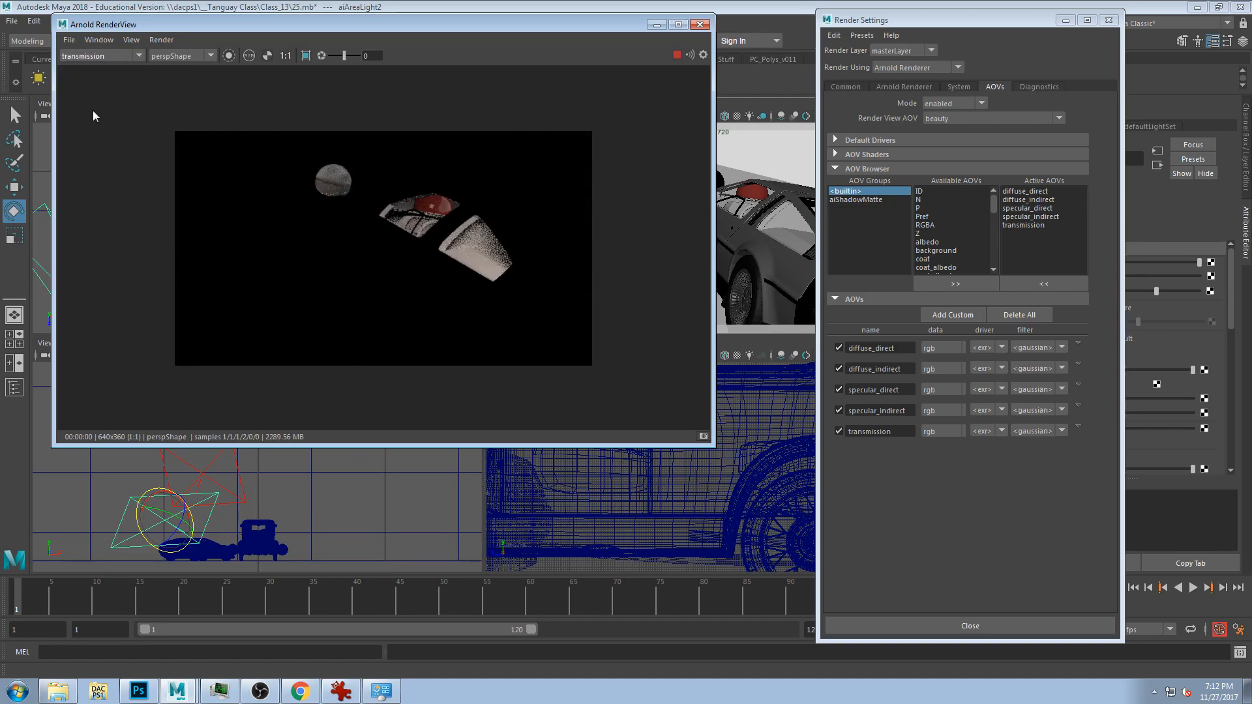
left_click(100, 57)
left_click(97, 67)
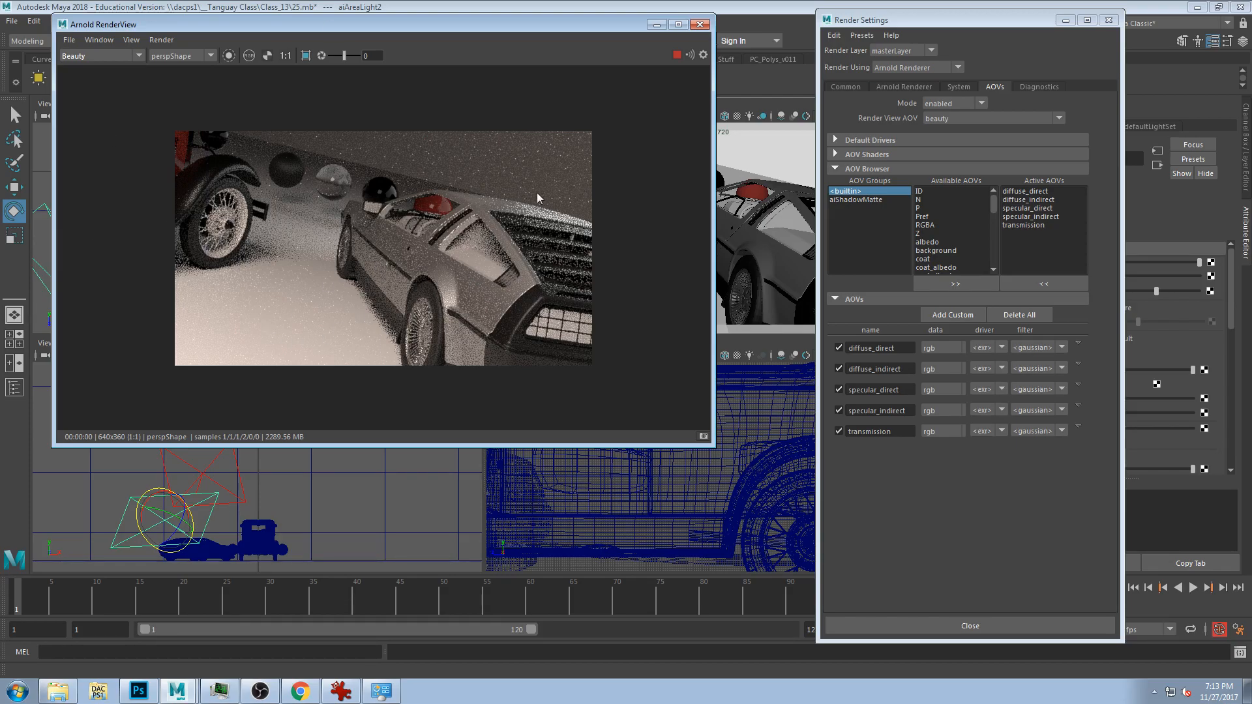
- Display the diffuse_direct AOV in the Arnold RenderView and close Render Settings
left_click(91, 56)
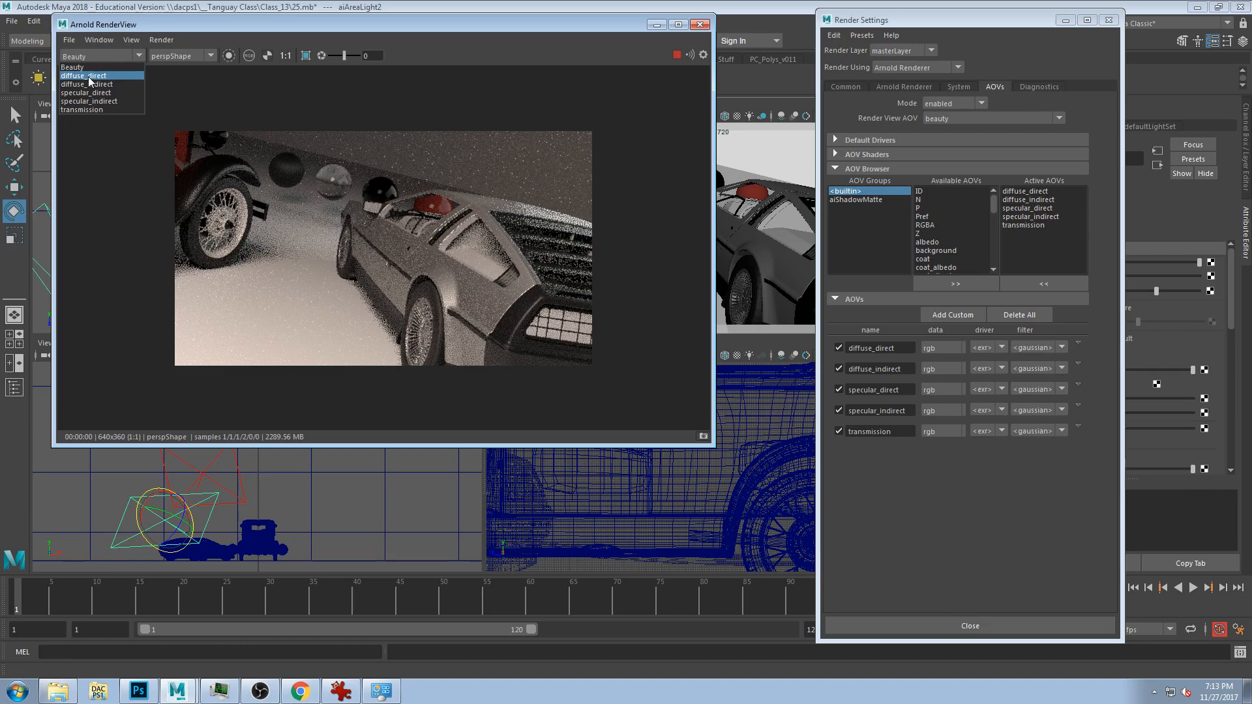
left_click(89, 76)
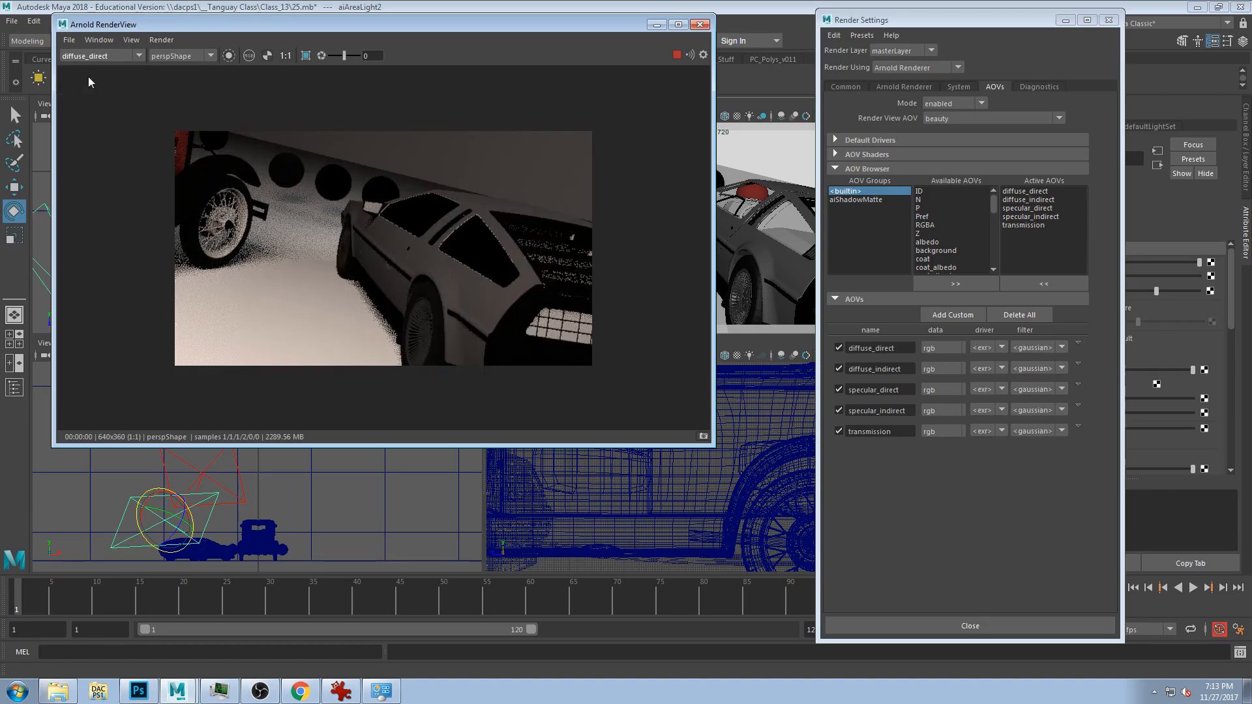
left_click(970, 626)
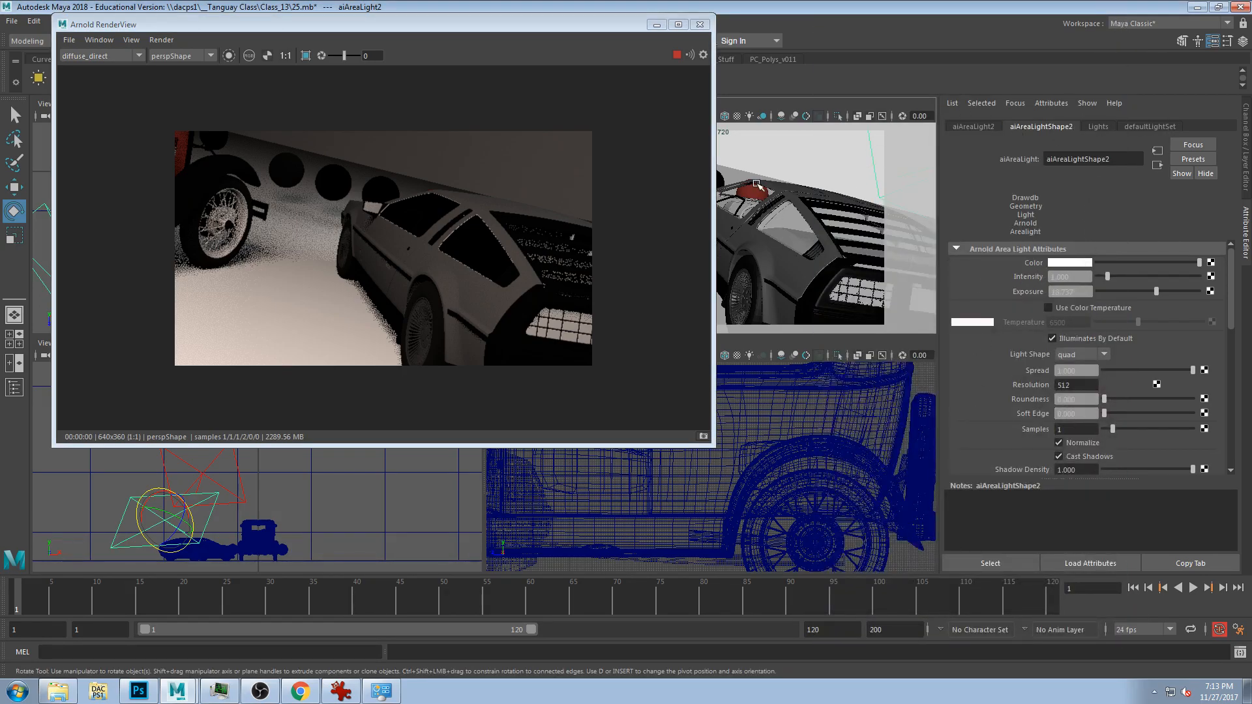
- Select the DeLorean body in the perspective view and show the attributes of its ai_DeloreanBody material
left_click(773, 256)
left_click(1232, 125)
left_click(1232, 126)
left_click(1188, 128)
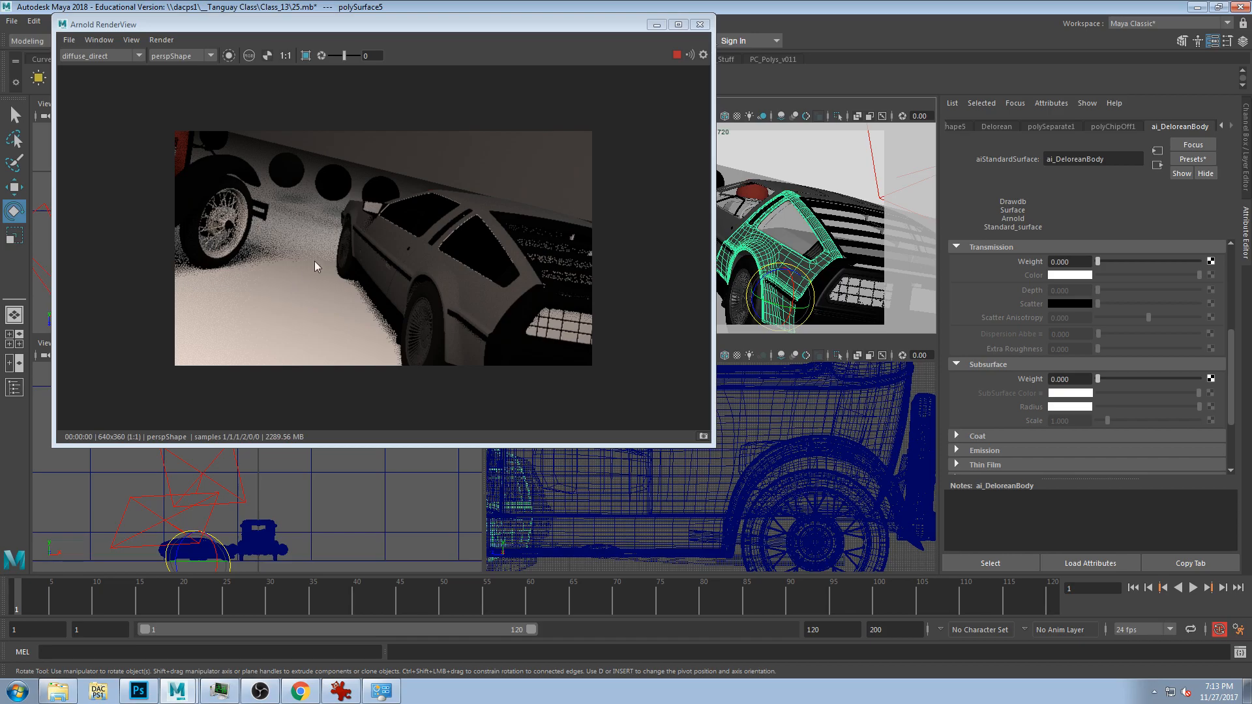
- Frame the red sphere in front of the cars and compare its Beauty render with diffuse_direct
left_click_drag(804, 222, 785, 260, "alt")
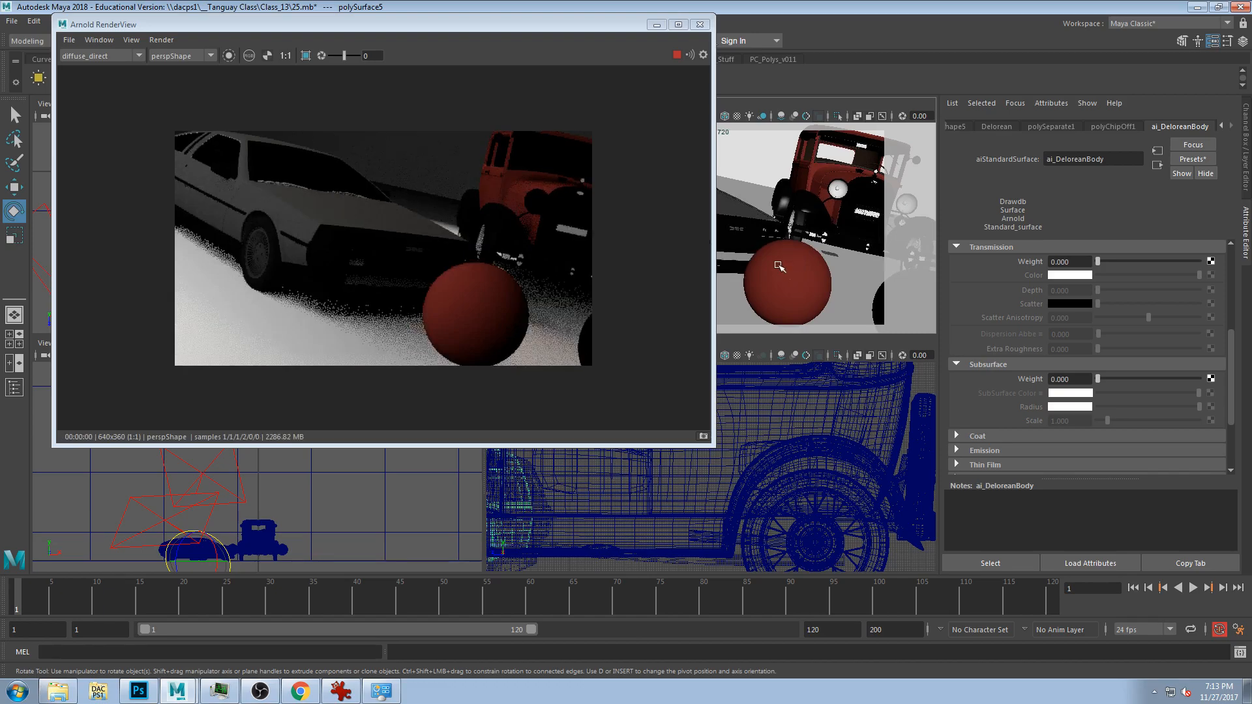
left_click(100, 67)
left_click(100, 56)
left_click(91, 67)
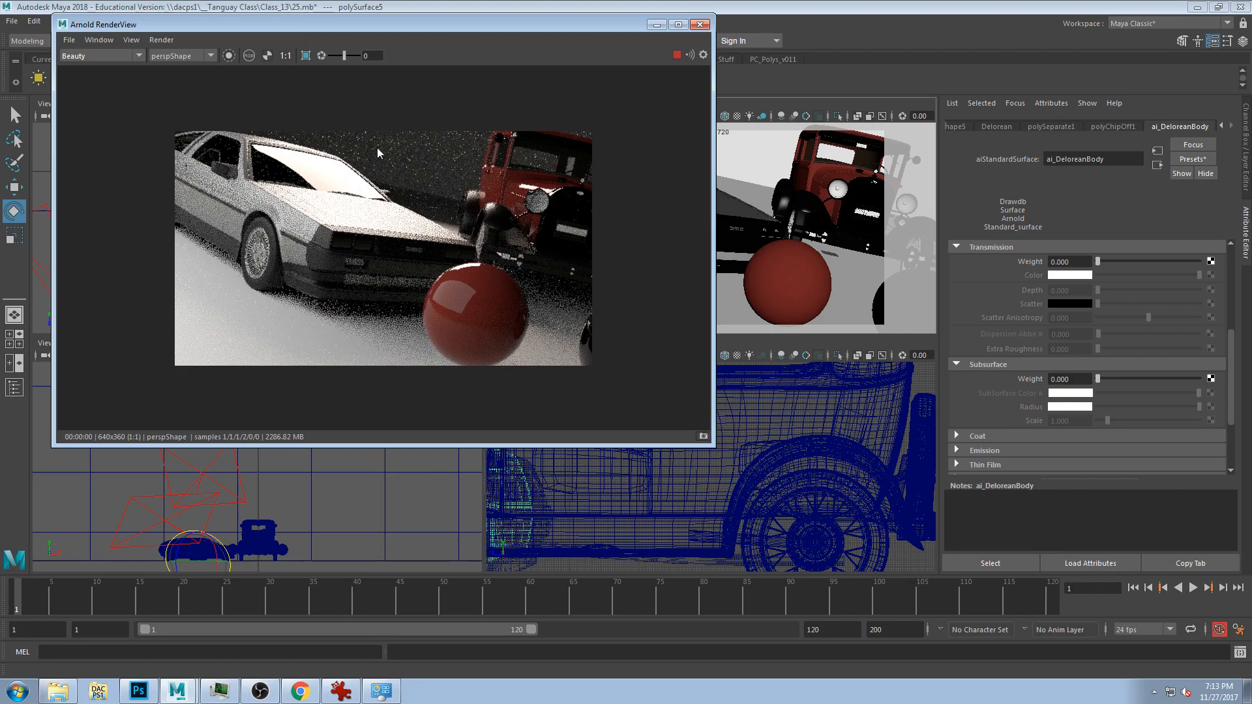
left_click(107, 59)
left_click(92, 79)
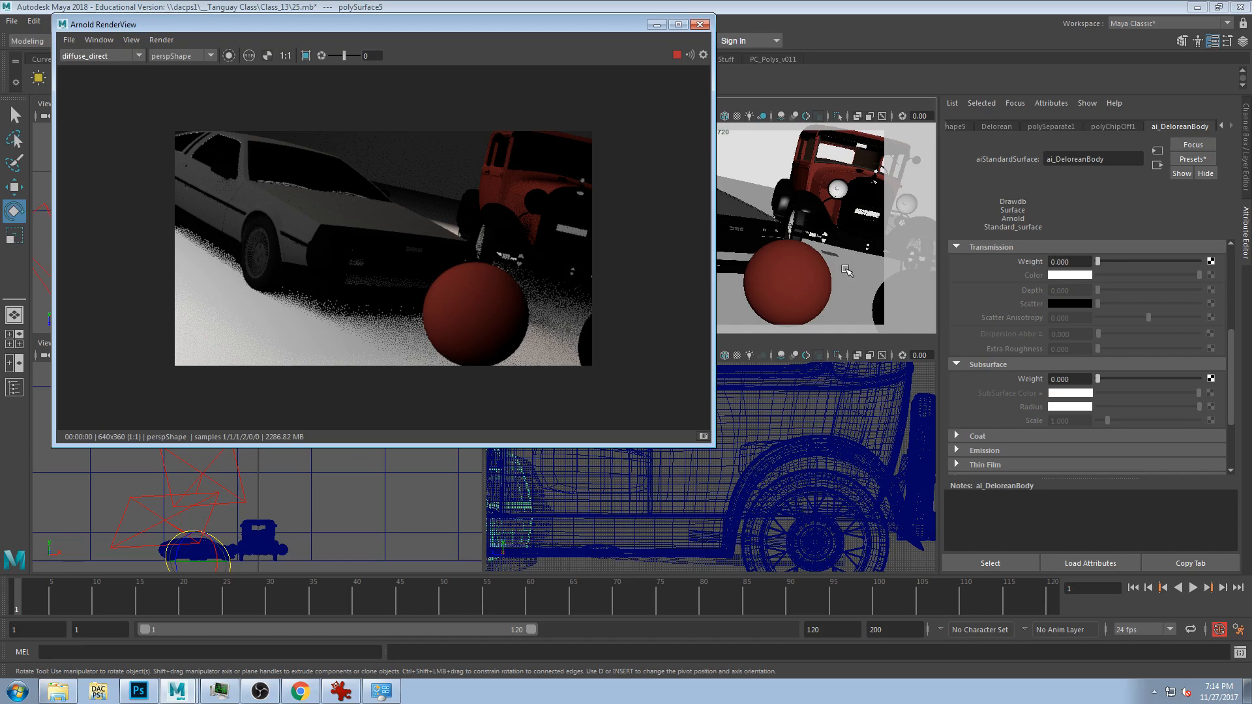
- Select the red sphere and examine the Base and Specular settings of its ai_CarBody material
left_click(797, 279)
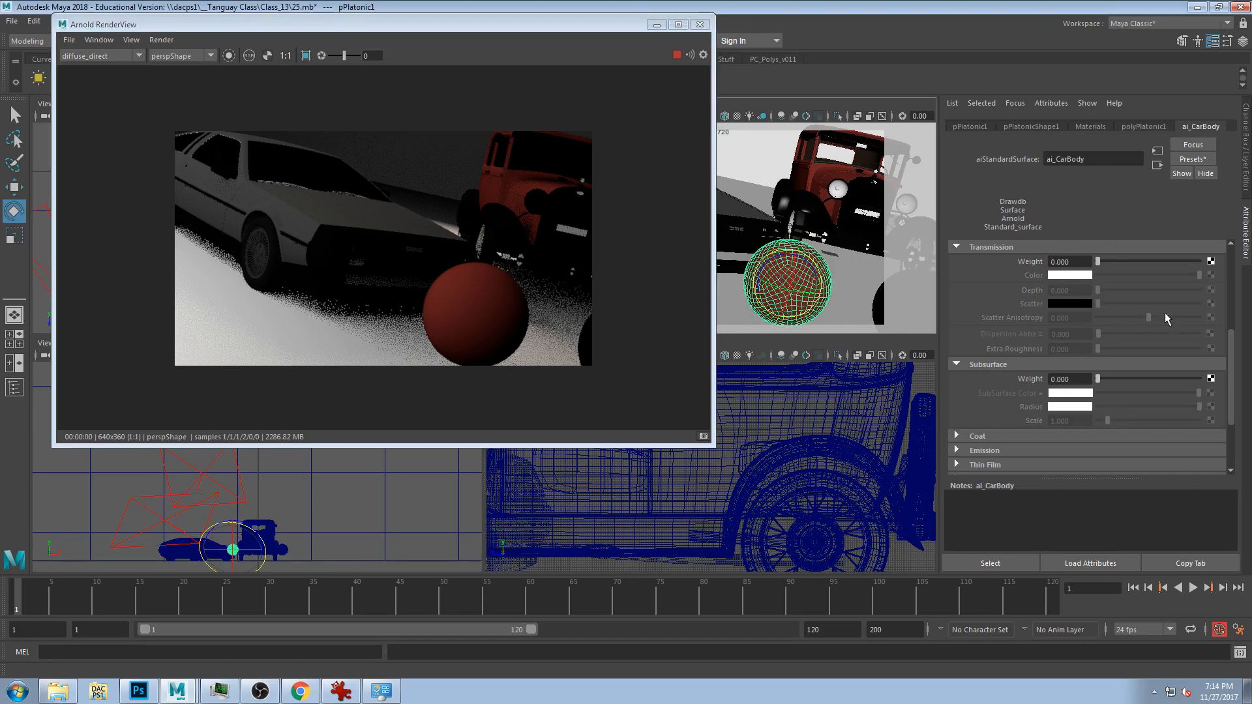
scroll(1151, 317, "up", 5)
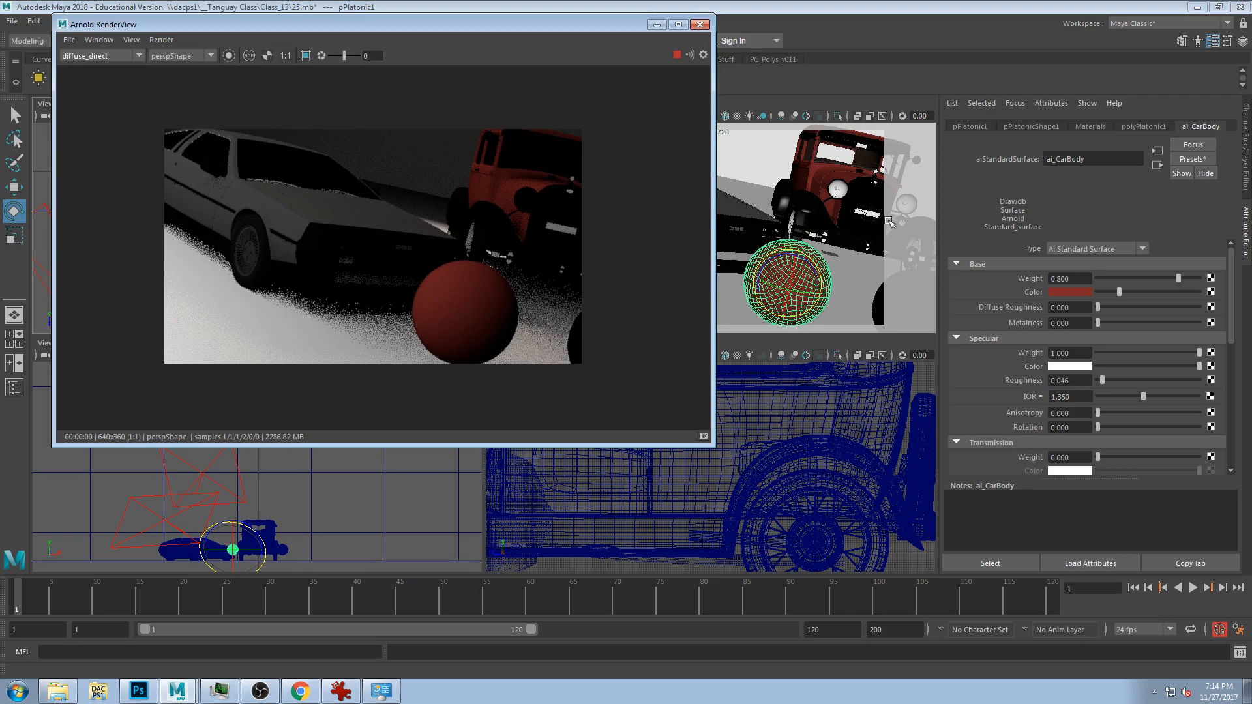
- Inspect the diffuse_direct noise in the floor shadows around the DeLorean from several camera angles, finishing with the spheres in frame
left_click_drag(858, 287, 751, 273, "alt")
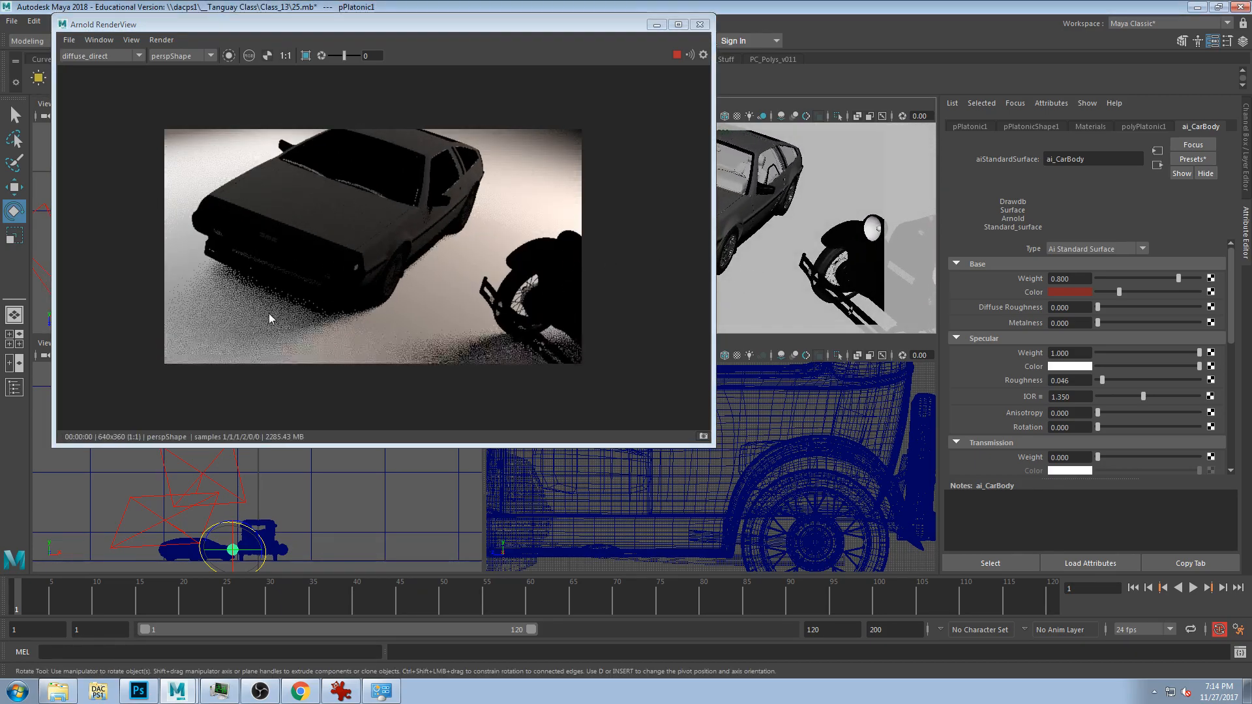
left_click_drag(313, 310, 330, 301)
scroll(358, 320, "up", 1)
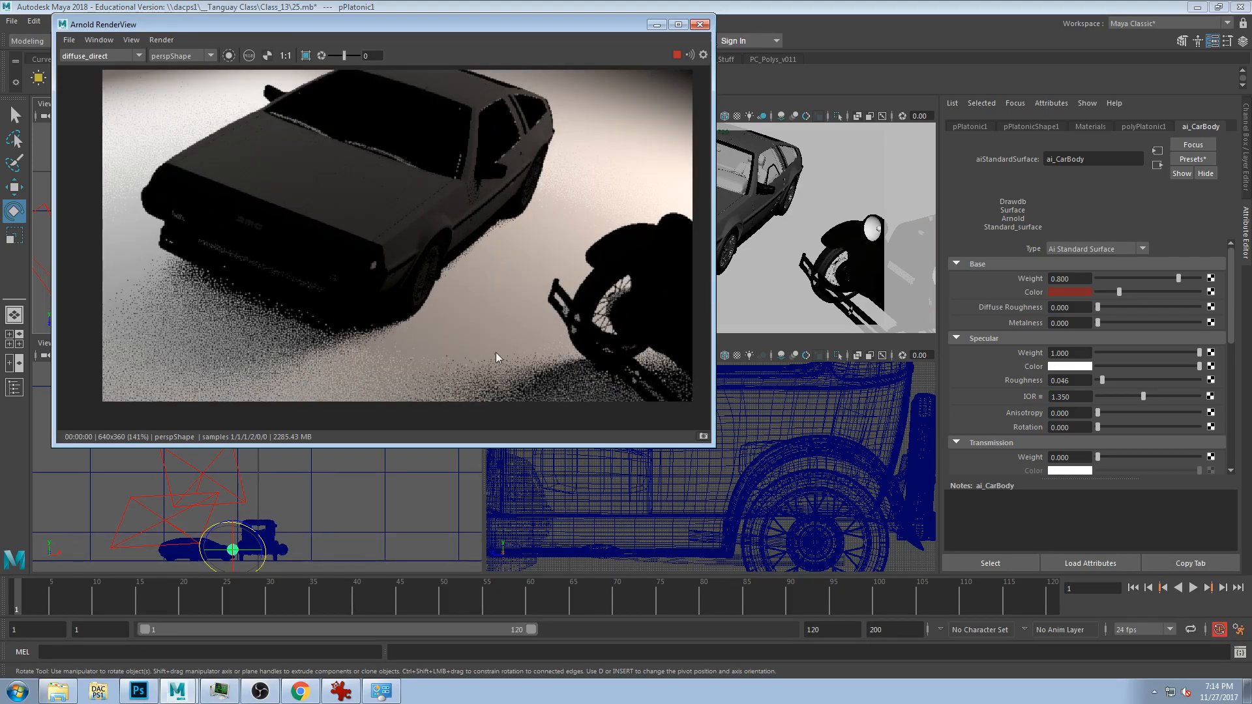
scroll(797, 243, "up", 3)
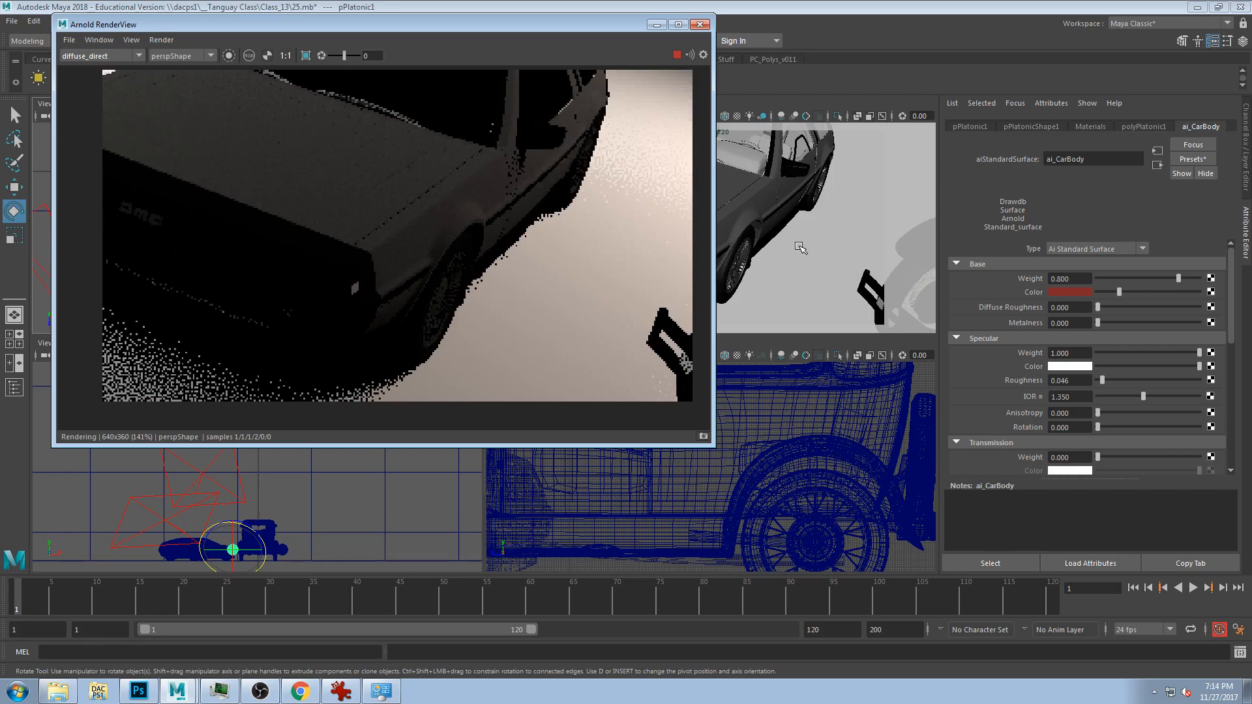
scroll(794, 238, "down", 3)
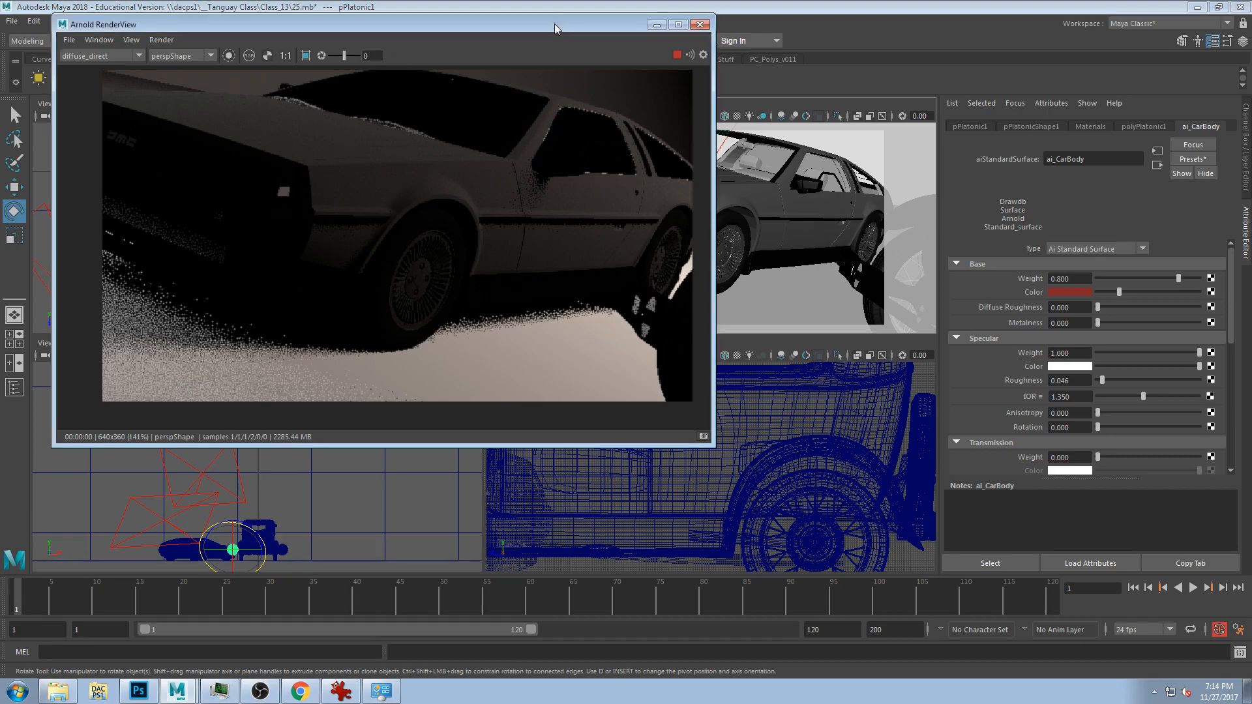
left_click_drag(554, 22, 533, 74)
left_click_drag(803, 248, 826, 266, "alt")
scroll(825, 267, "down", 4)
middle_click_drag(825, 266, 897, 269, "alt")
- Bring up the Arnold sampling options in Render Settings, keeping the Arnold RenderView beside them
left_click_drag(401, 80, 531, 155)
left_click(607, 40)
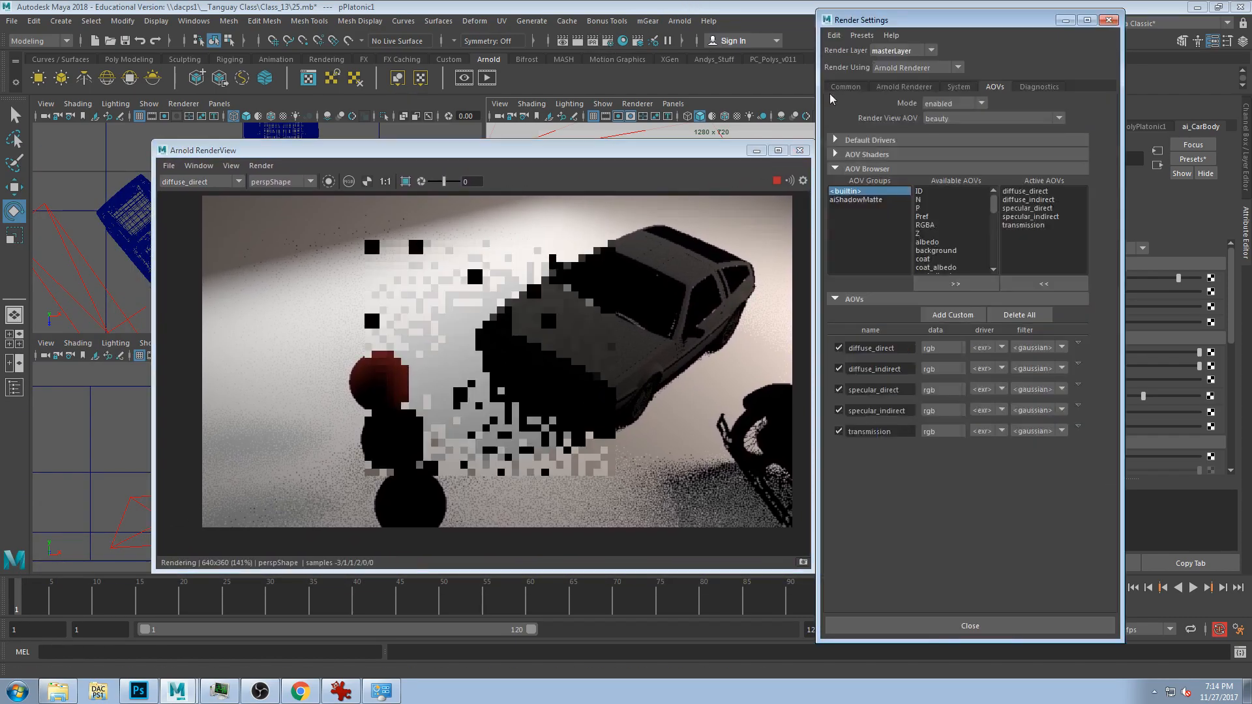
left_click(904, 87)
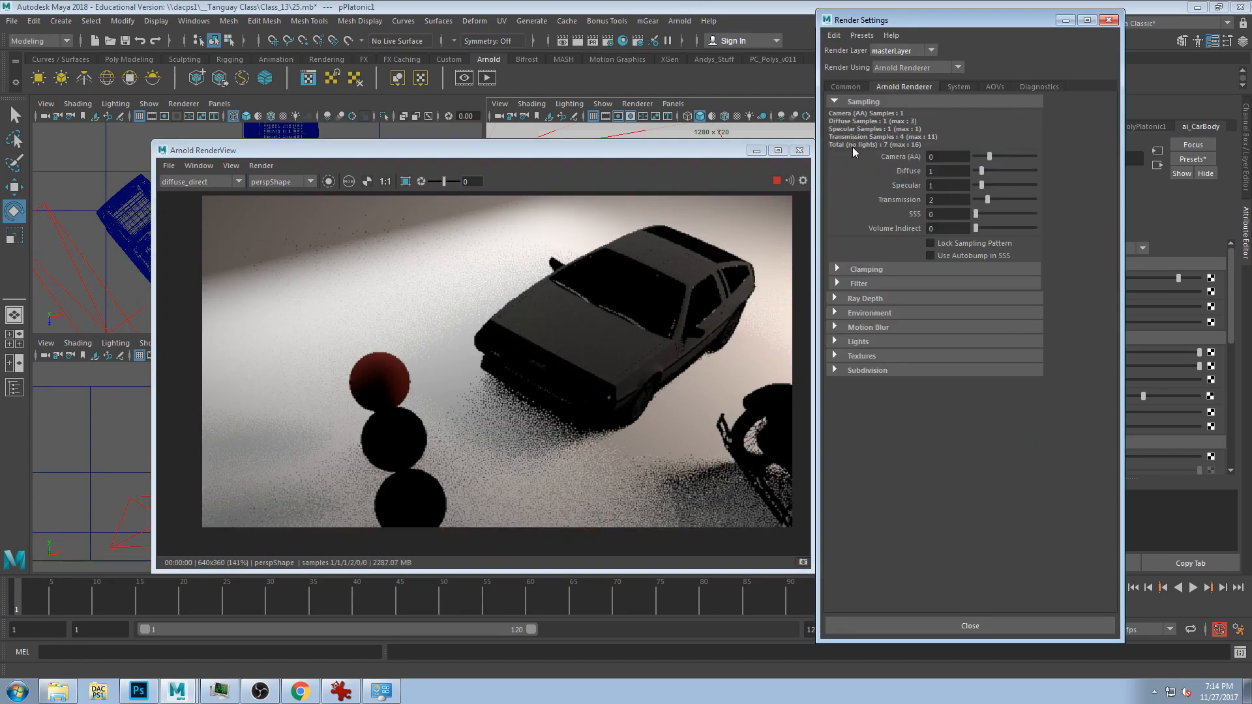
left_click_drag(686, 154, 710, 222)
left_click_drag(374, 230, 268, 86)
- Arrange the windows to uncover the top view and light attributes, and set aiAreaLight2's intensity to 0
left_click_drag(875, 27, 530, 390)
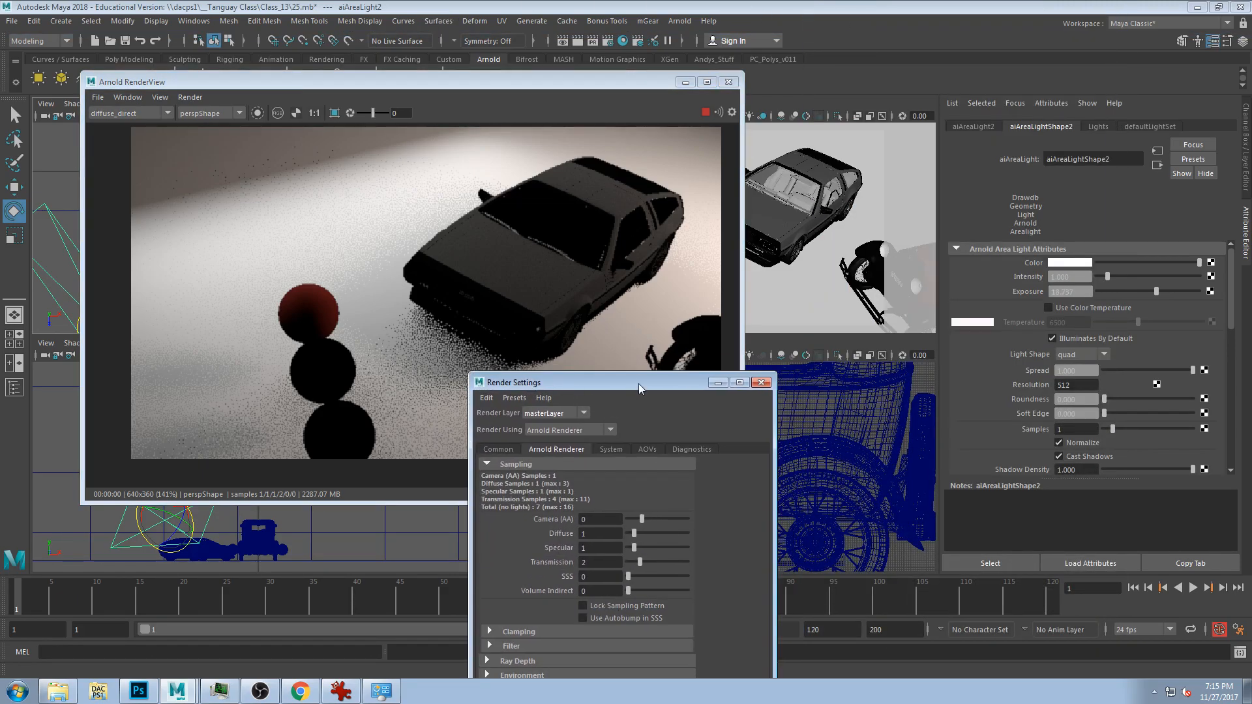
left_click_drag(492, 82, 847, 26)
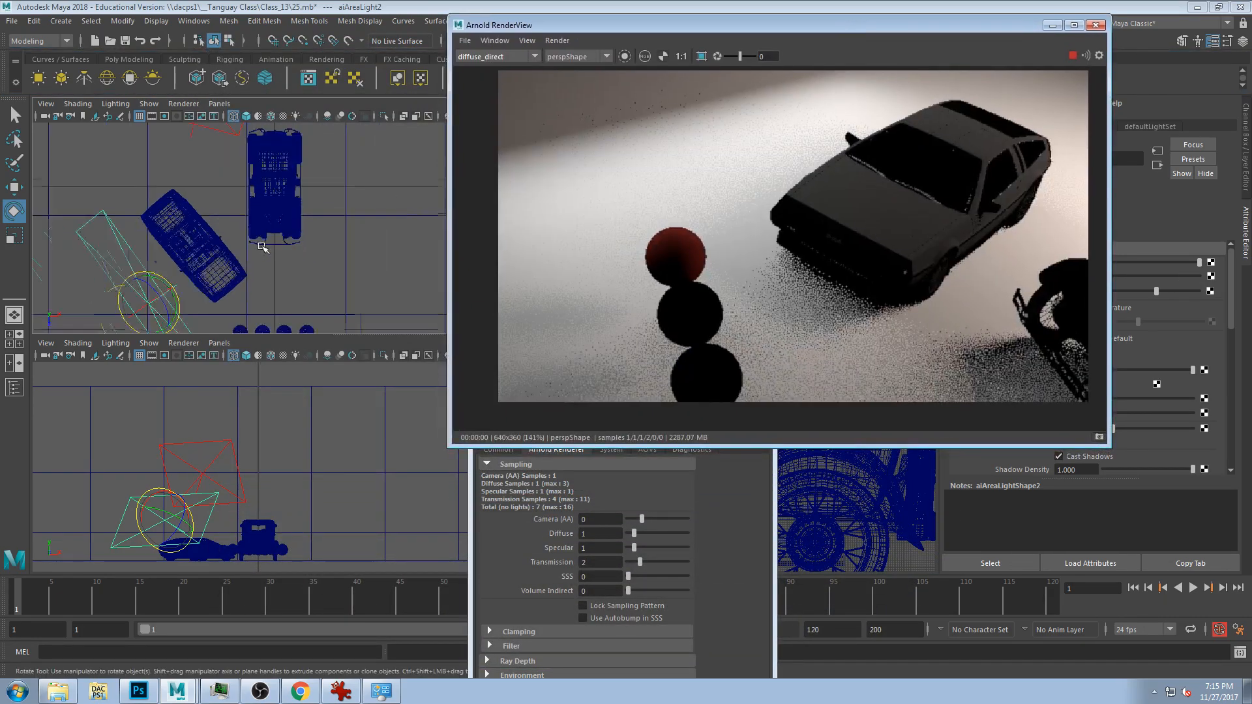
left_click_drag(972, 23, 809, 212)
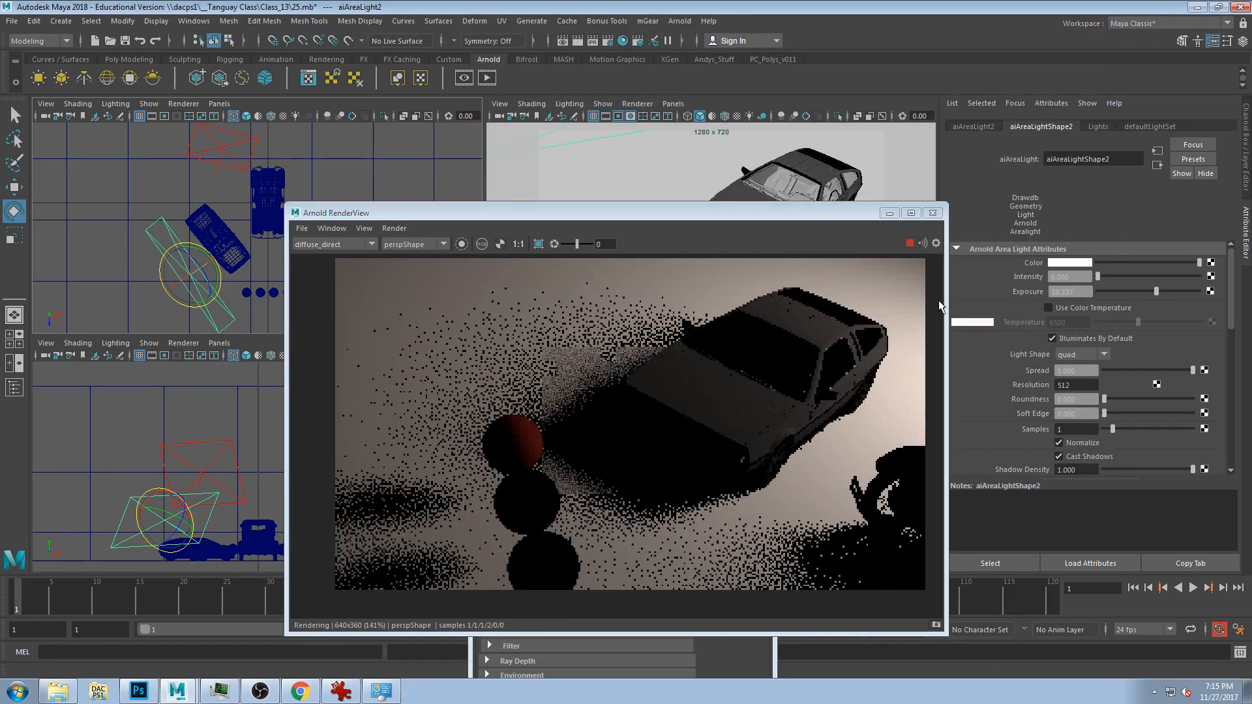
- Select aiAreaLight3 in the top view and place the Arnold RenderView so the light's Samples setting stays accessible
left_click(217, 149)
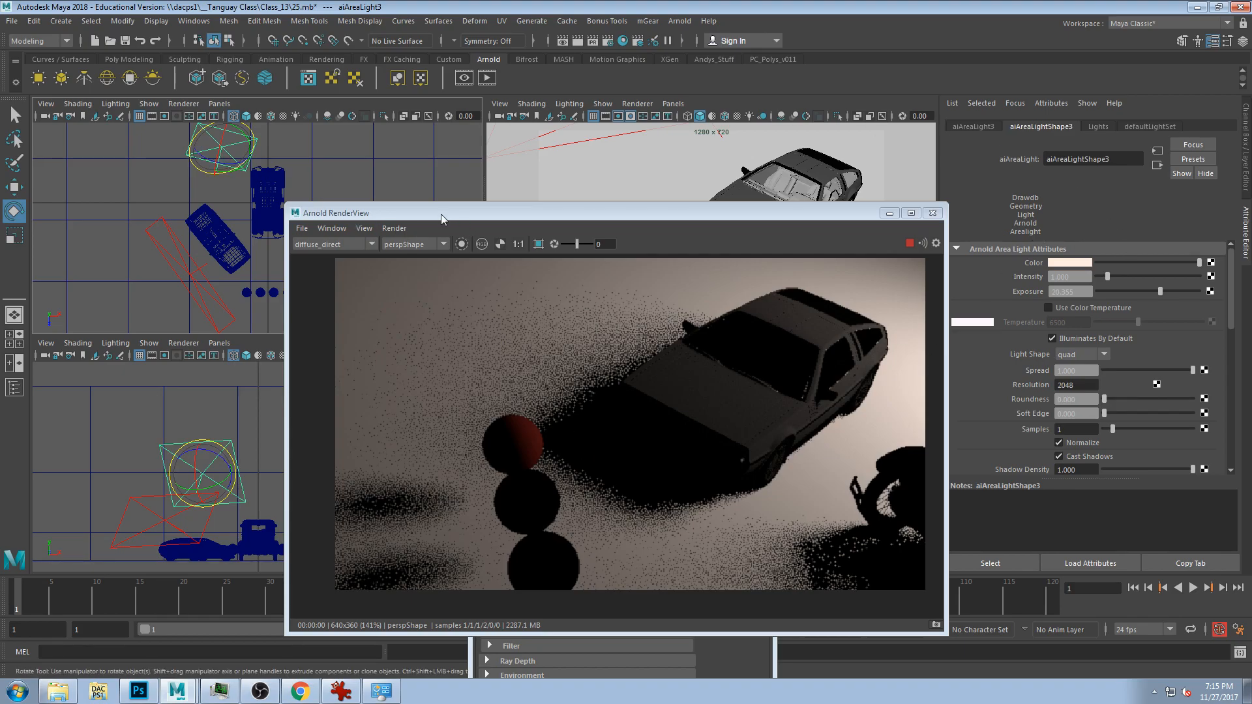
left_click_drag(652, 213, 663, 112)
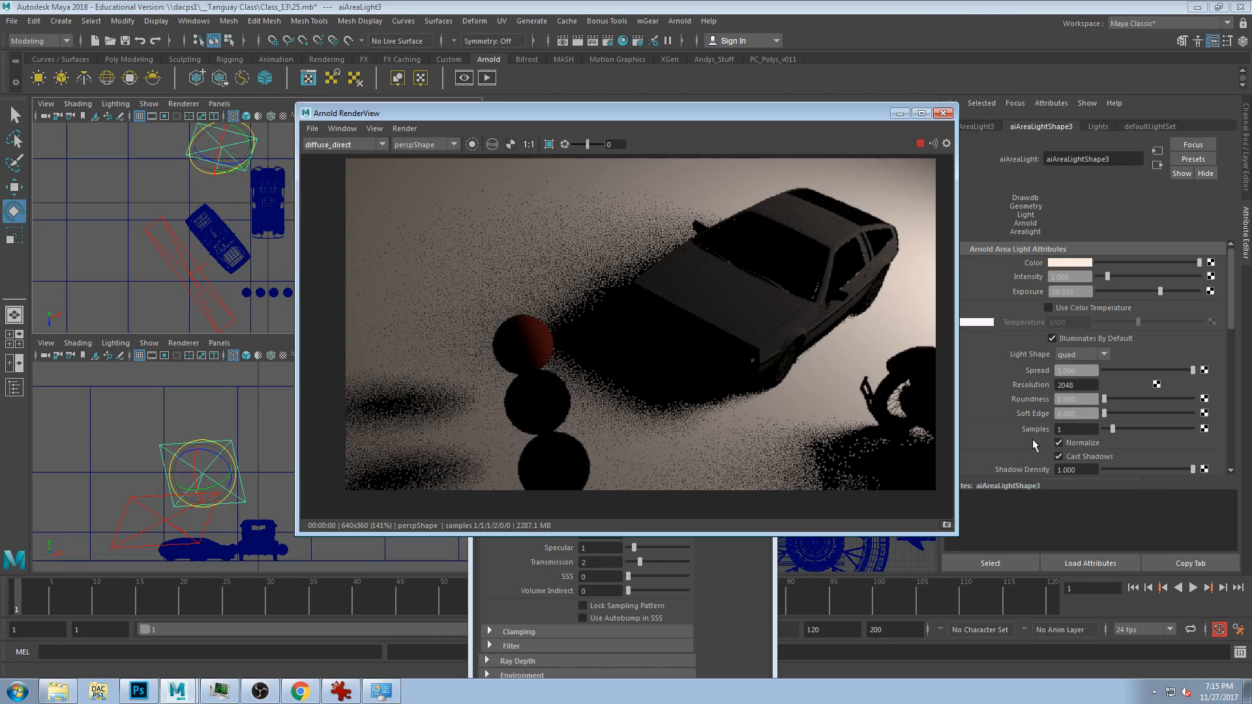
left_click_drag(818, 112, 764, 113)
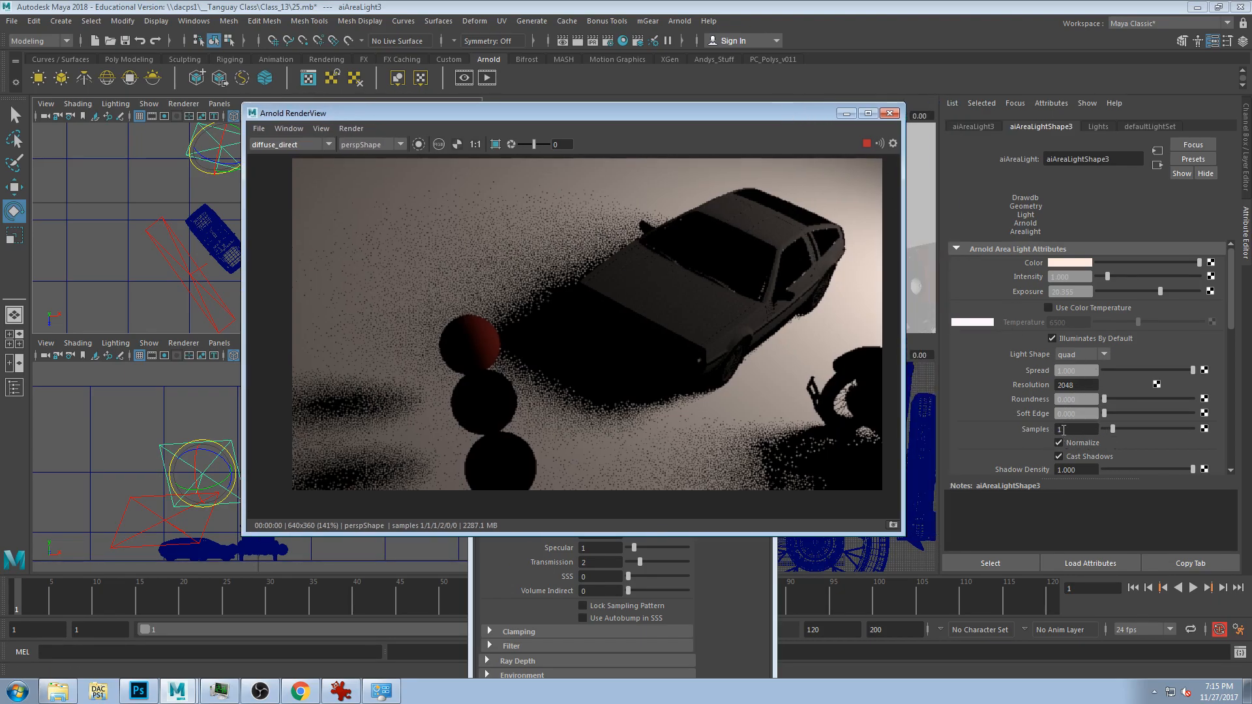
left_click_drag(298, 115, 377, 111)
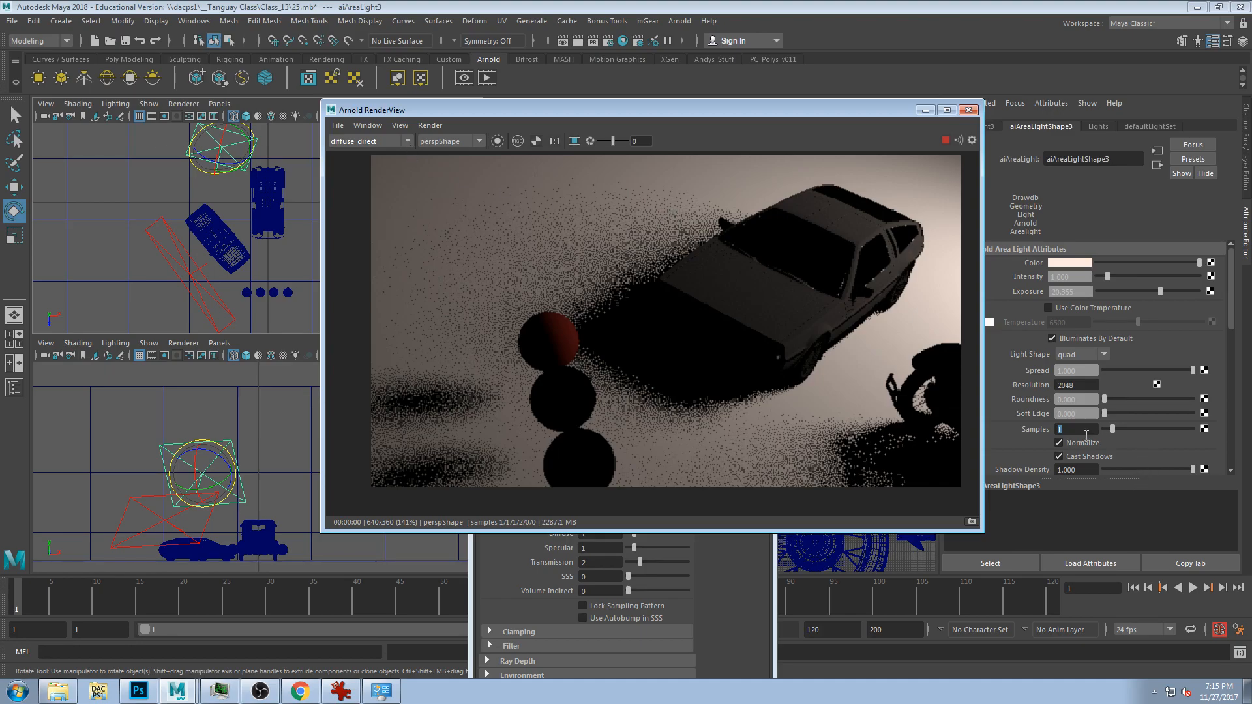
- Raise aiAreaLight3's Samples through 2, 3 and 4, comparing the shadow noise against a value of 1 before restoring 4
left_click_drag(1113, 429, 1119, 429)
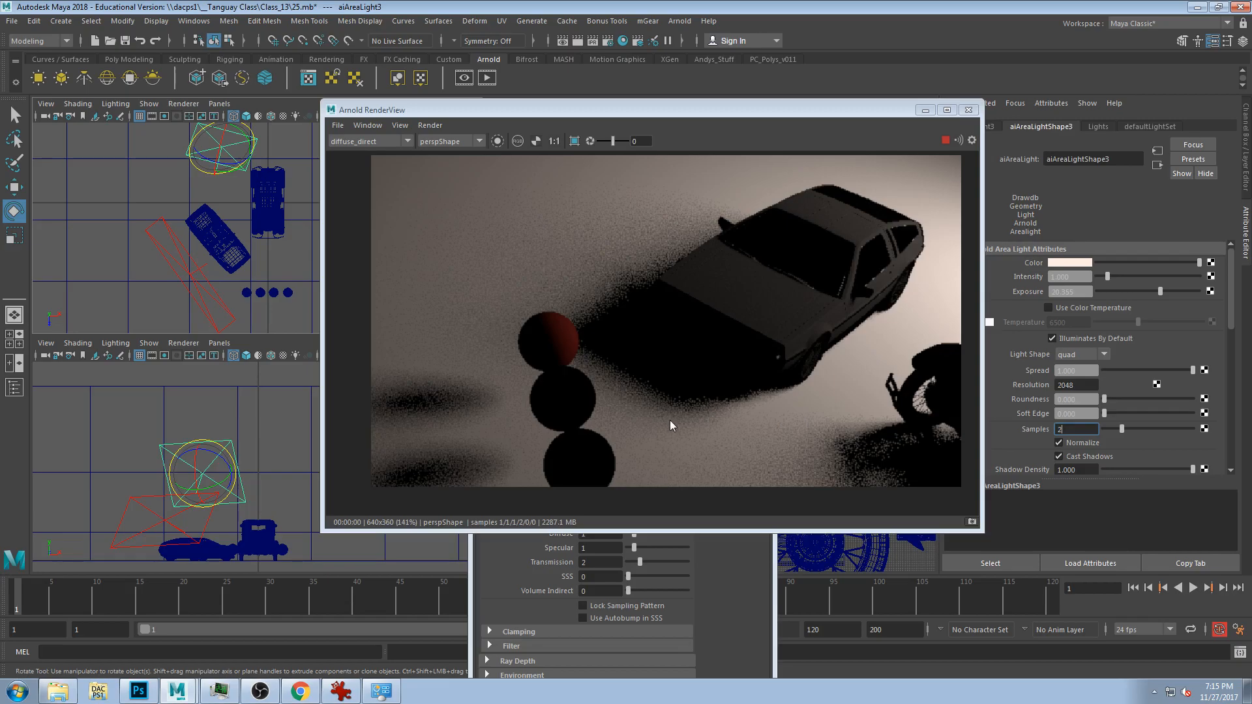
double_click(1055, 429)
type("3")
key("Return")
type("4")
key("Return")
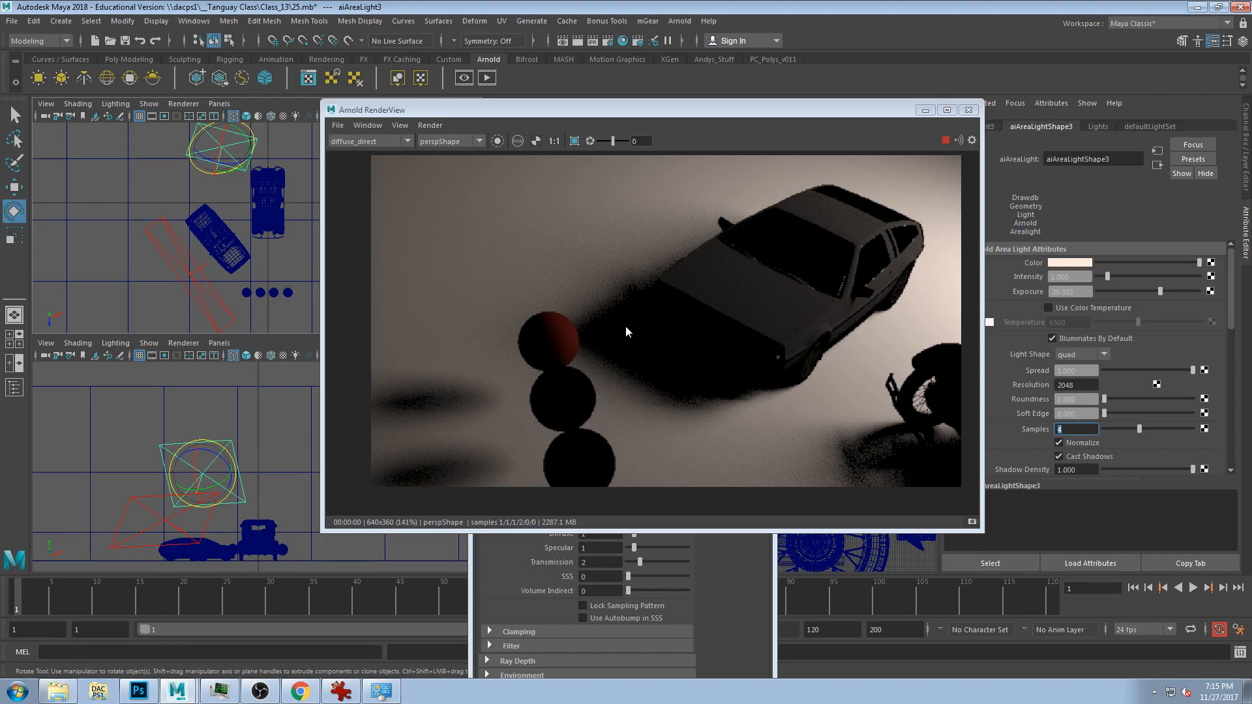
left_click_drag(1141, 429, 1112, 433)
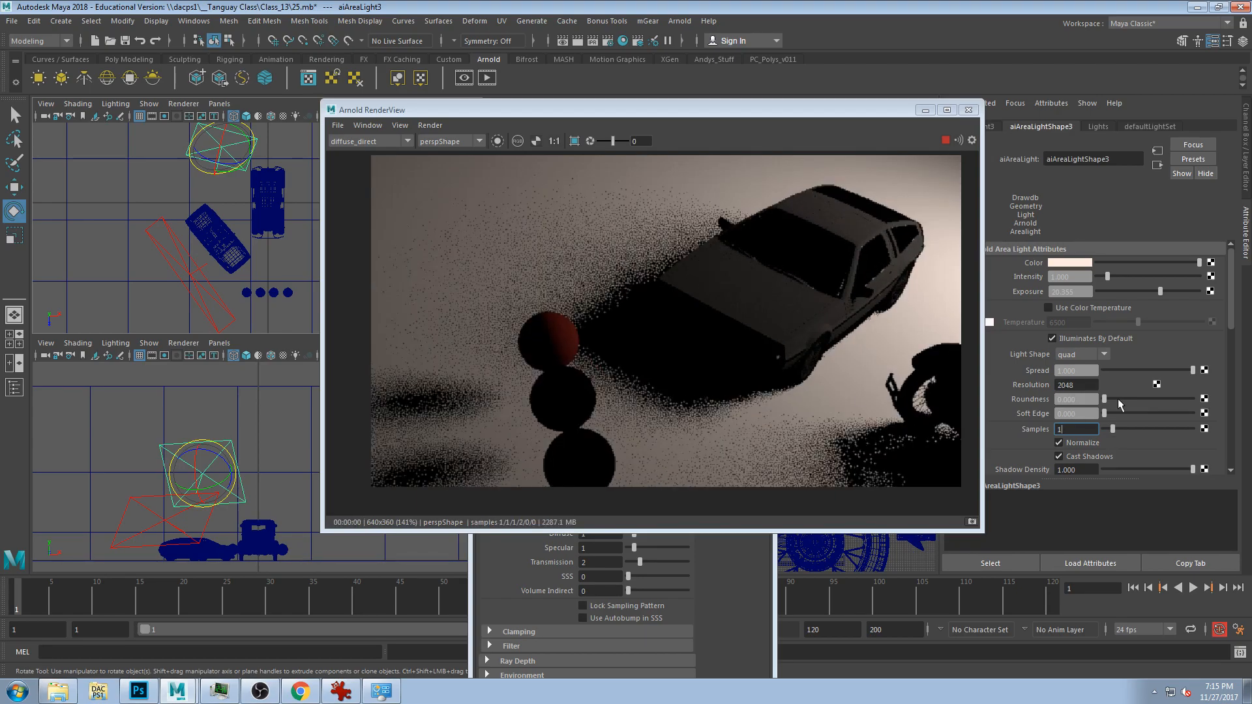
left_click_drag(1114, 428, 1139, 430)
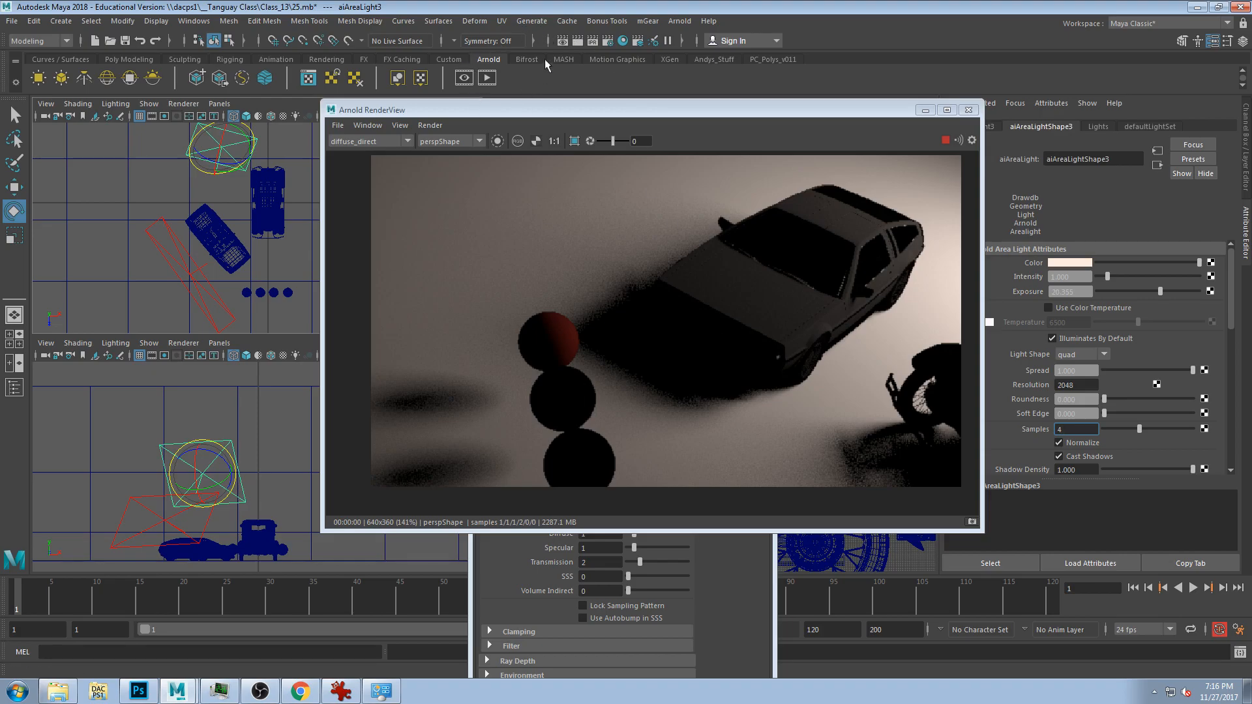
- Set the Camera (AA) samples to 1 and the Diffuse samples to 2 in Render Settings
left_click(610, 41)
left_click_drag(644, 384, 1089, 77)
left_click_drag(1086, 212, 1084, 227)
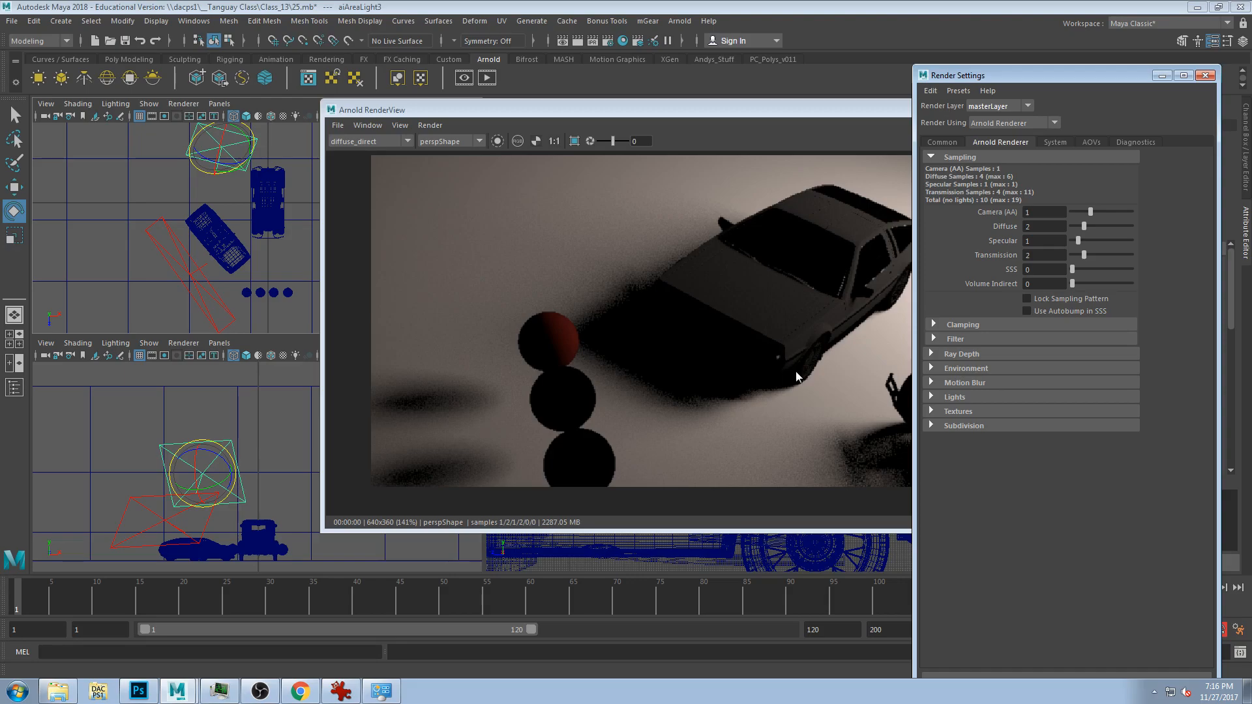
left_click_drag(963, 75, 610, 42)
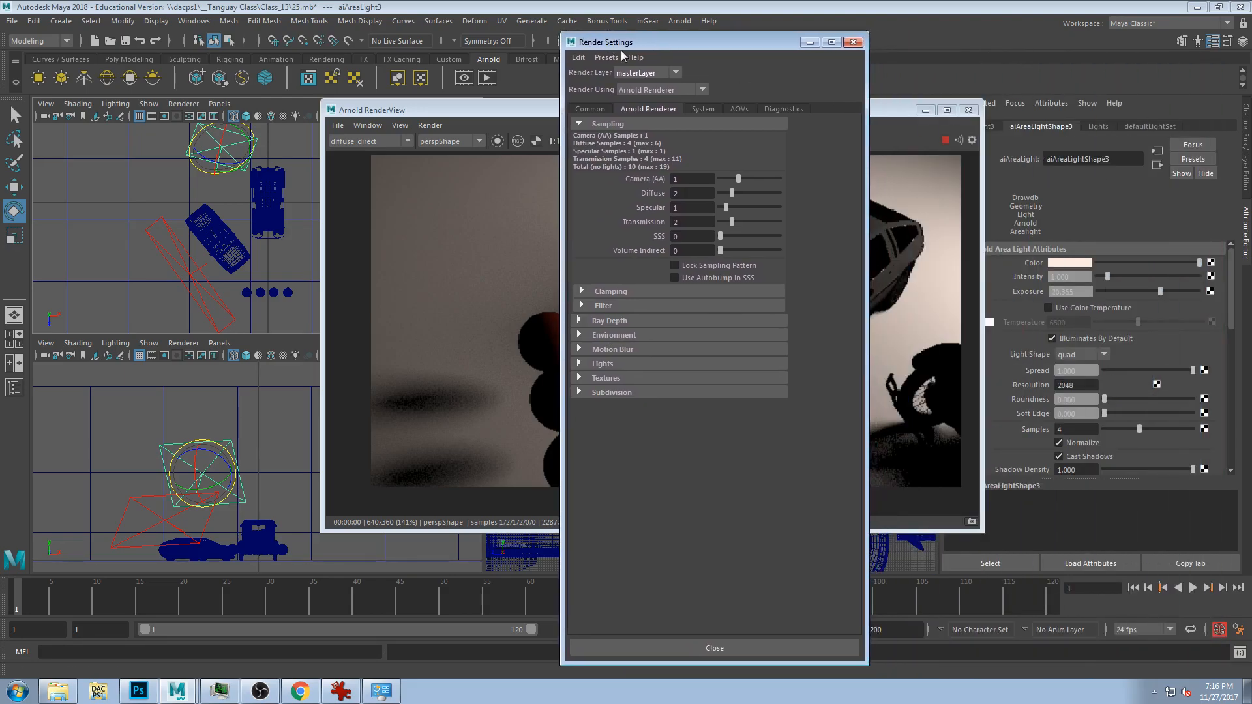
- Set aiAreaLight3's Samples to 6 and inspect the shadow noise beside the red sphere up close in the Arnold RenderView
left_click_drag(1142, 428, 1159, 429)
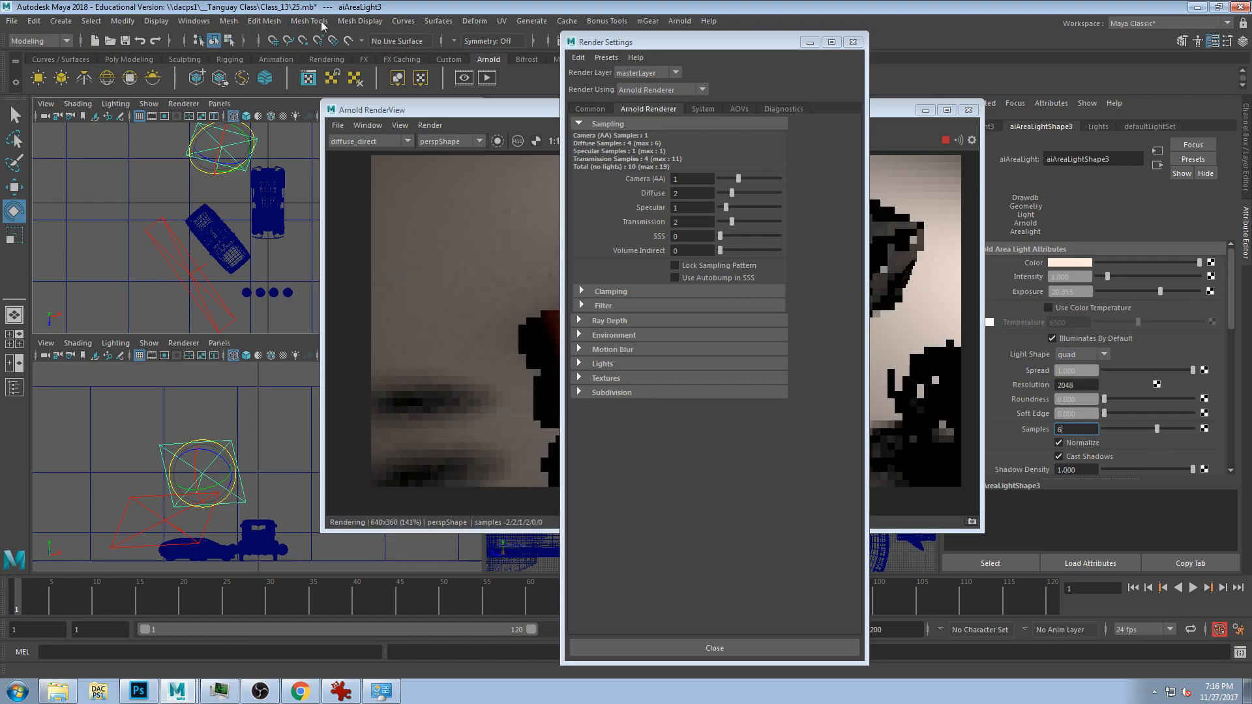
left_click_drag(633, 42, 907, 265)
scroll(641, 299, "up", 5)
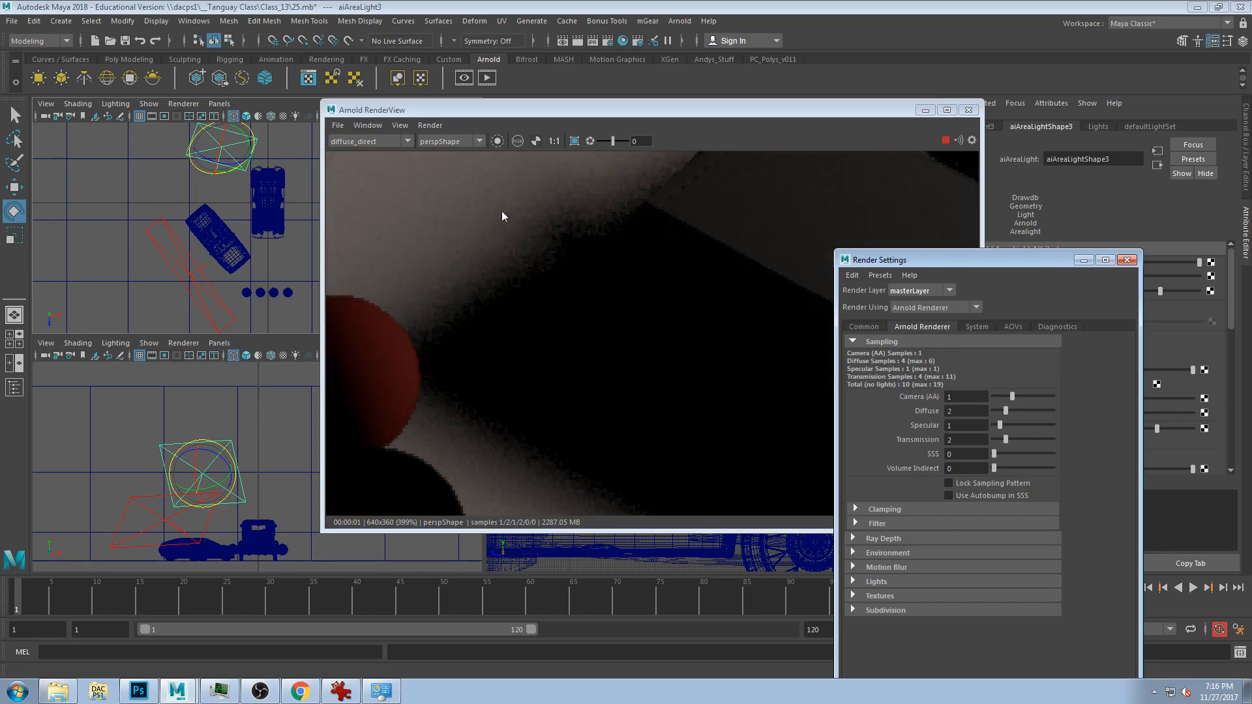
scroll(587, 254, "down", 6)
scroll(606, 264, "up", 5)
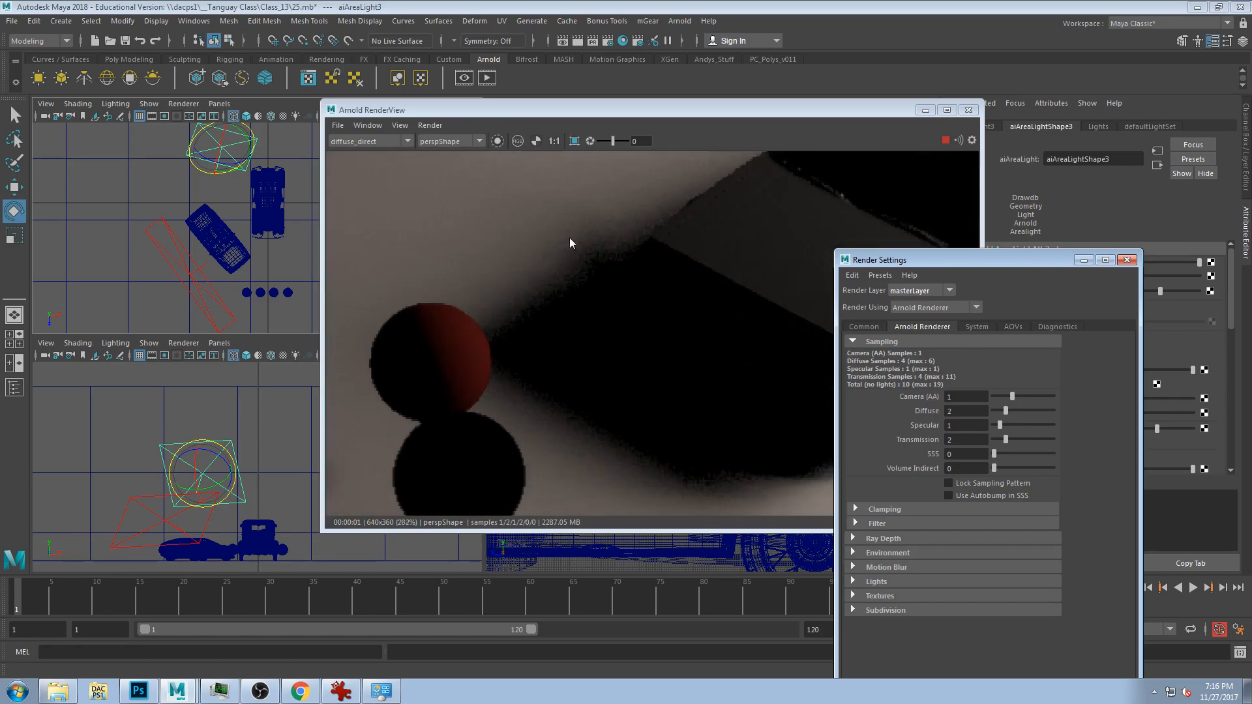
- Move the Render Settings window clear of the render, show the whole car in the Arnold RenderView and display the diffuse_indirect AOV
left_click_drag(939, 261, 917, 288)
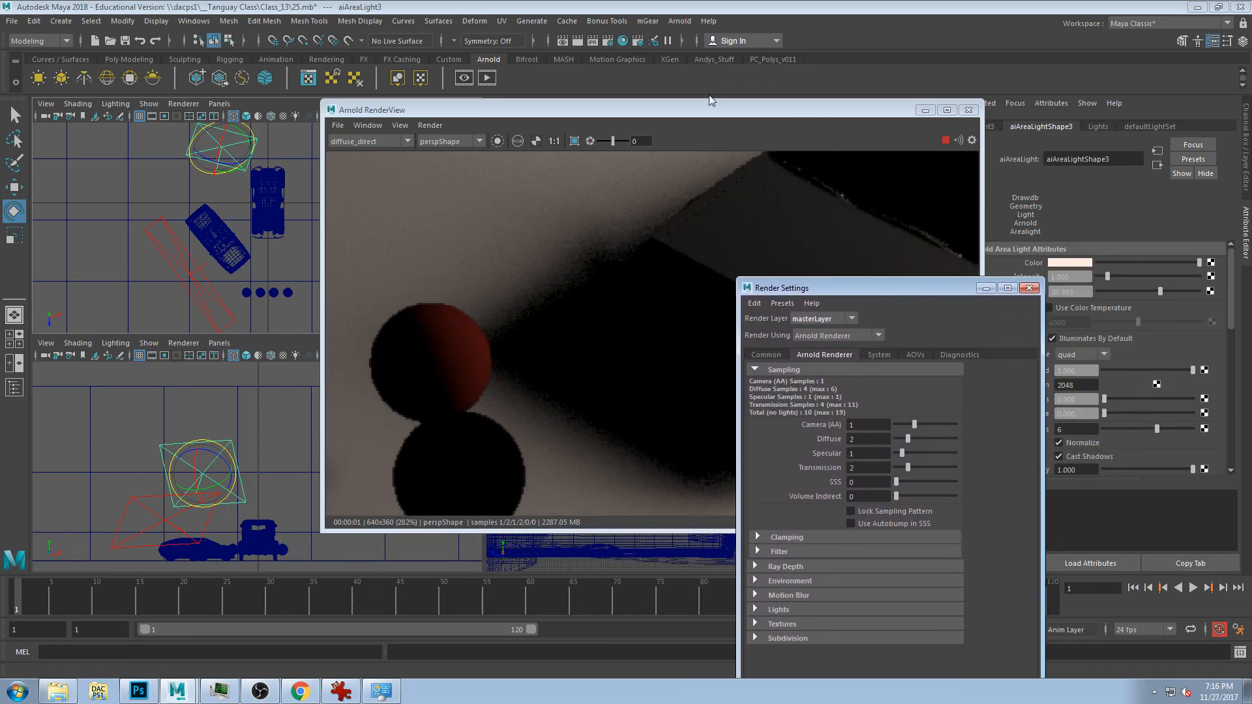
left_click_drag(829, 287, 968, 196)
scroll(680, 279, "down", 2)
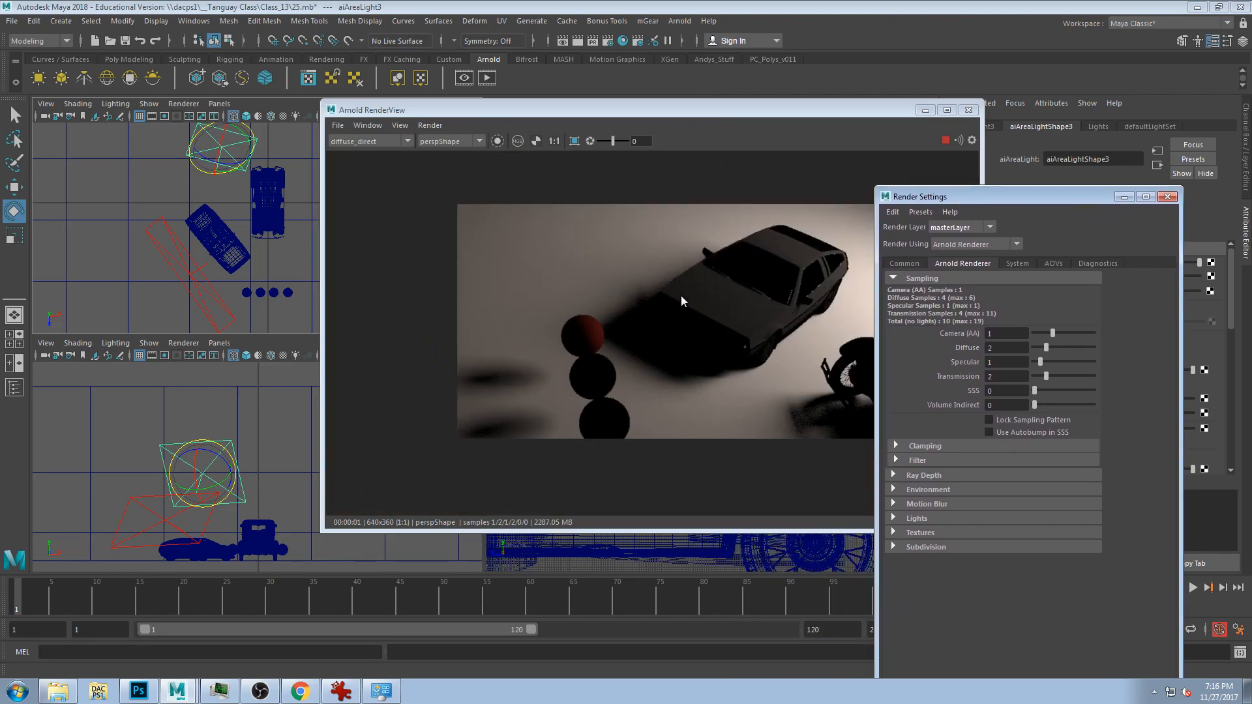
left_click(358, 142)
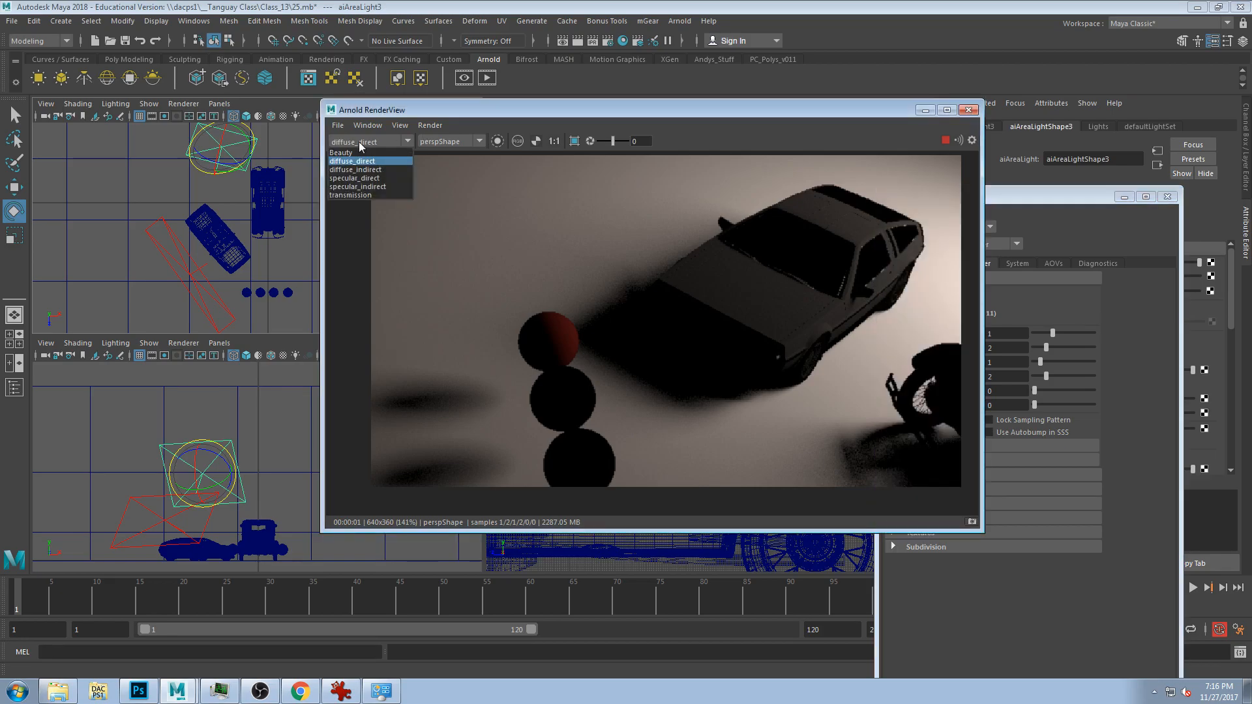
left_click(381, 171)
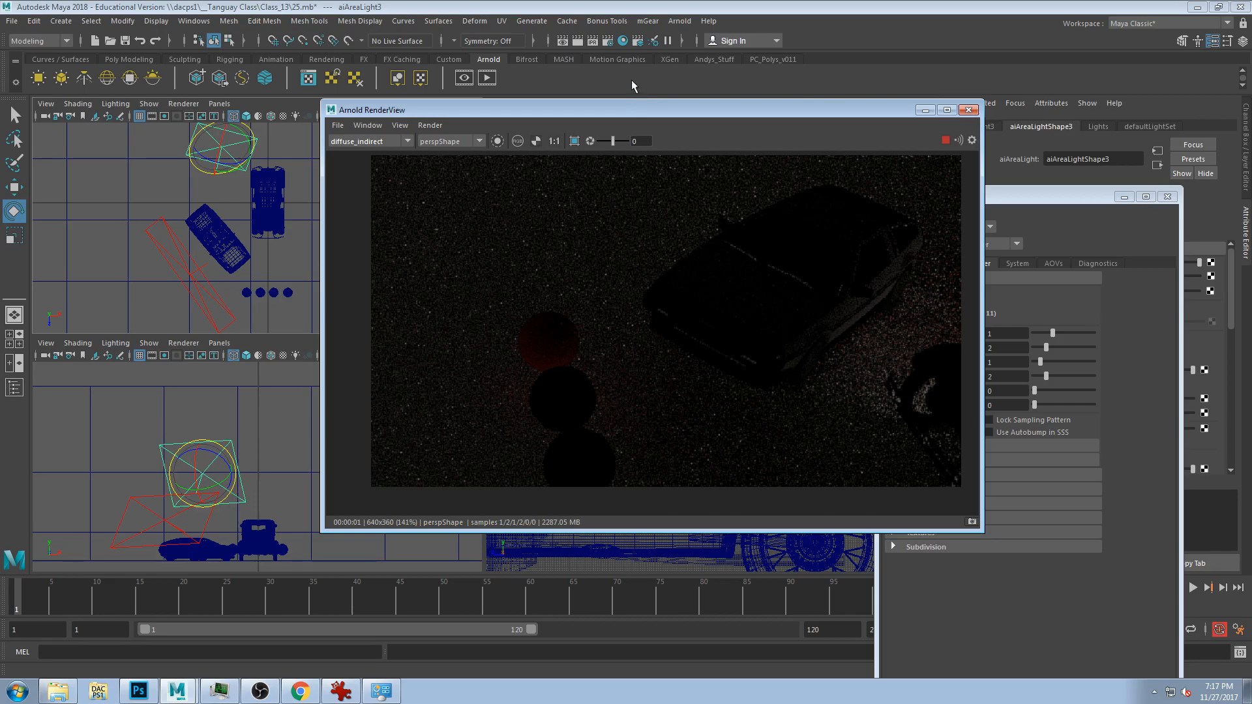
- Compare the diffuse_direct and diffuse_indirect AOVs on the floor beside the car, finishing on diffuse_indirect
left_click(376, 140)
left_click(373, 163)
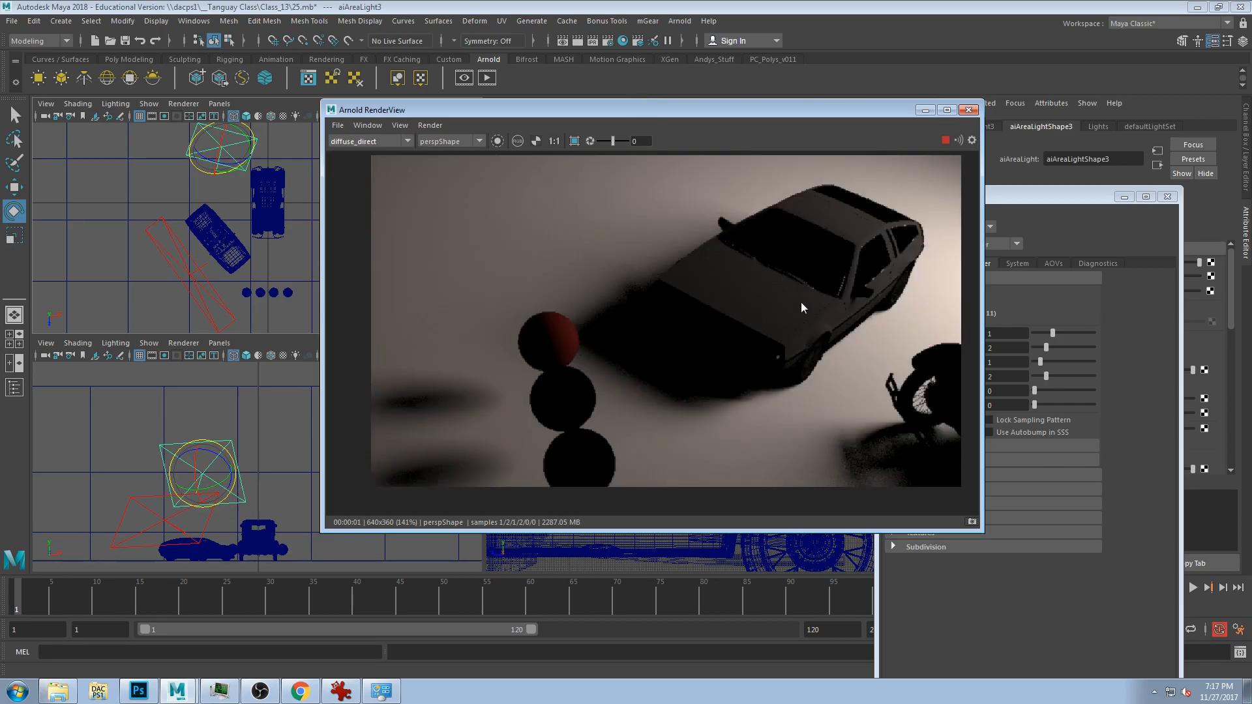
left_click(360, 142)
left_click(876, 300)
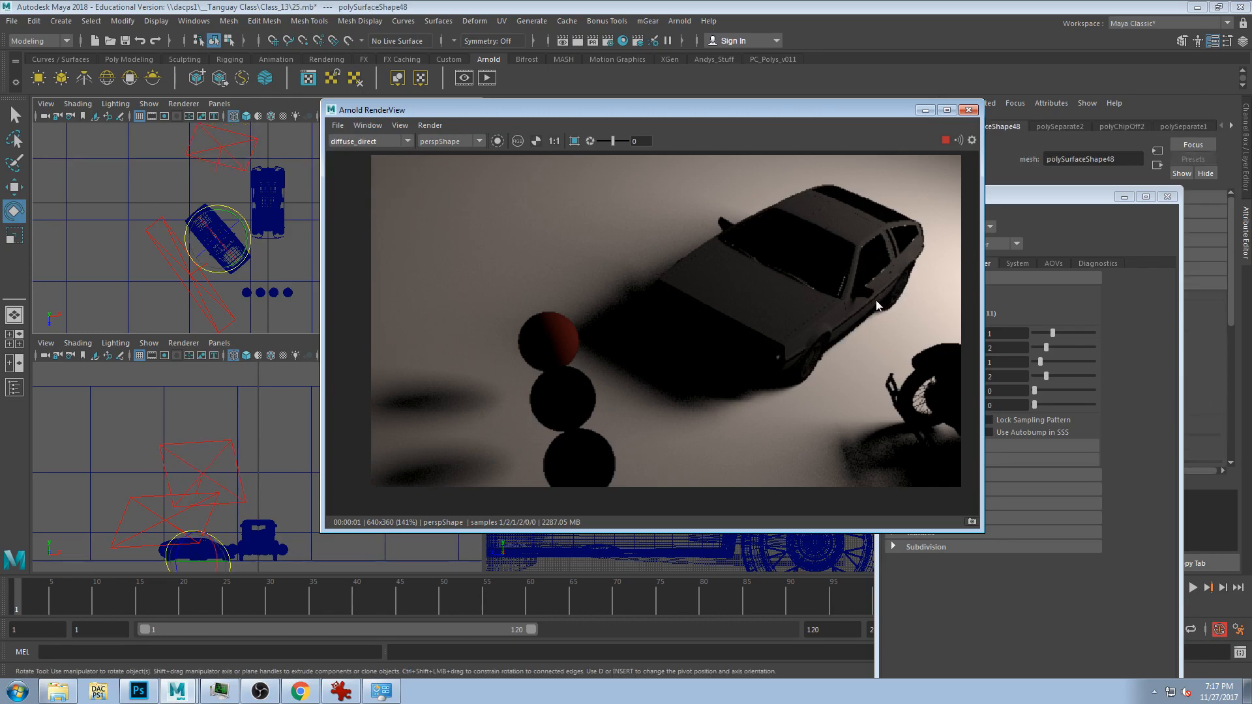
left_click(882, 326)
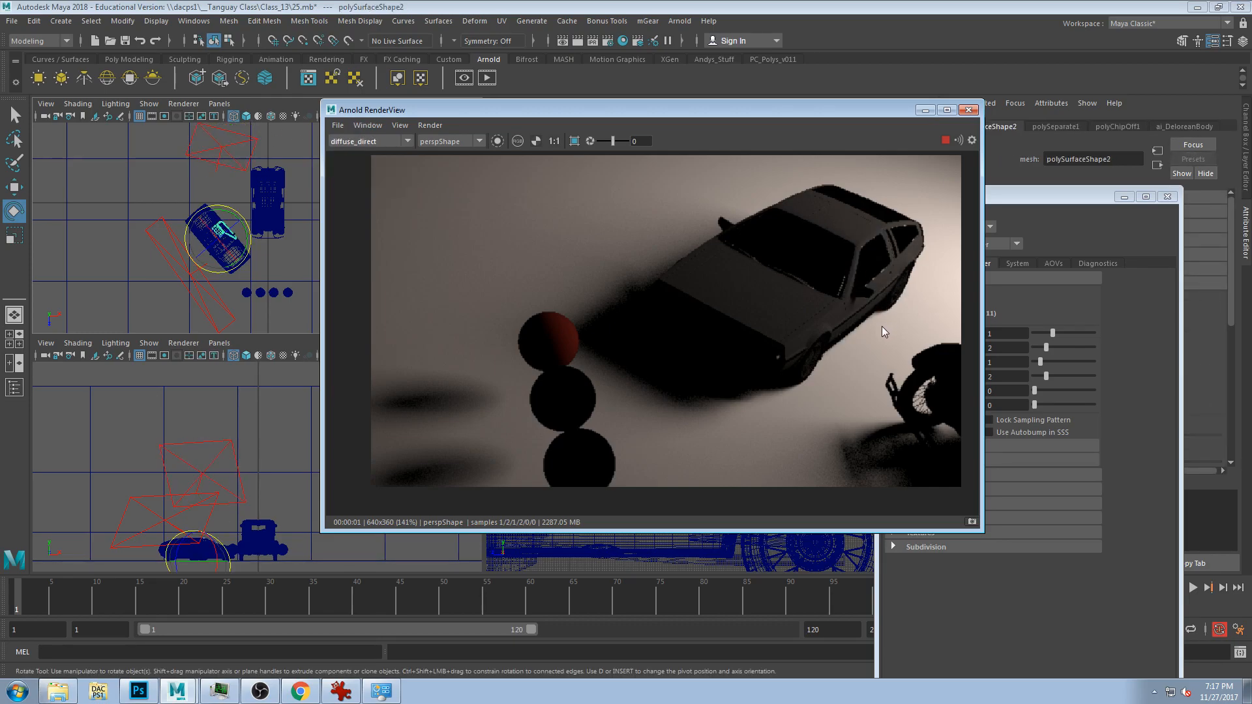
left_click(365, 141)
left_click(369, 171)
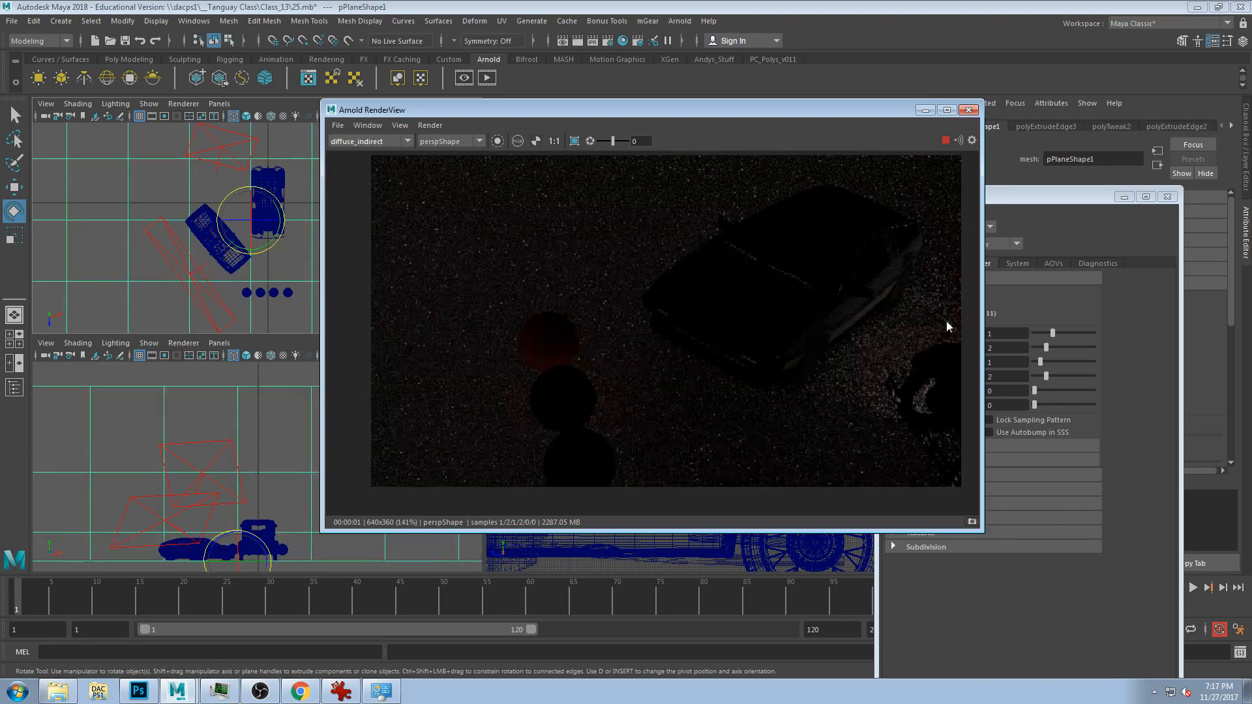
- Uncover the perspective view and frame it closely on the silver car's front wheel to inspect the diffuse_indirect noise
left_click_drag(810, 114, 472, 233)
right_click_drag(770, 240, 797, 241, "alt")
middle_click_drag(796, 241, 698, 202, "alt")
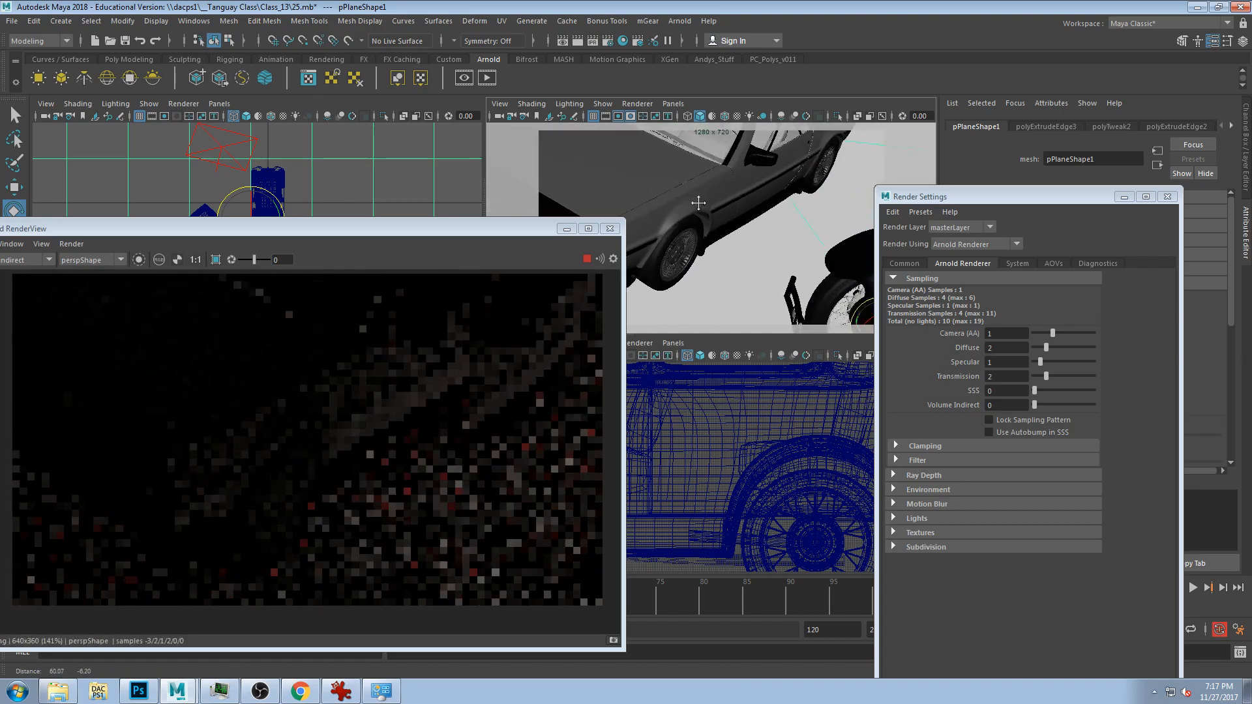
left_click_drag(774, 216, 769, 207, "alt")
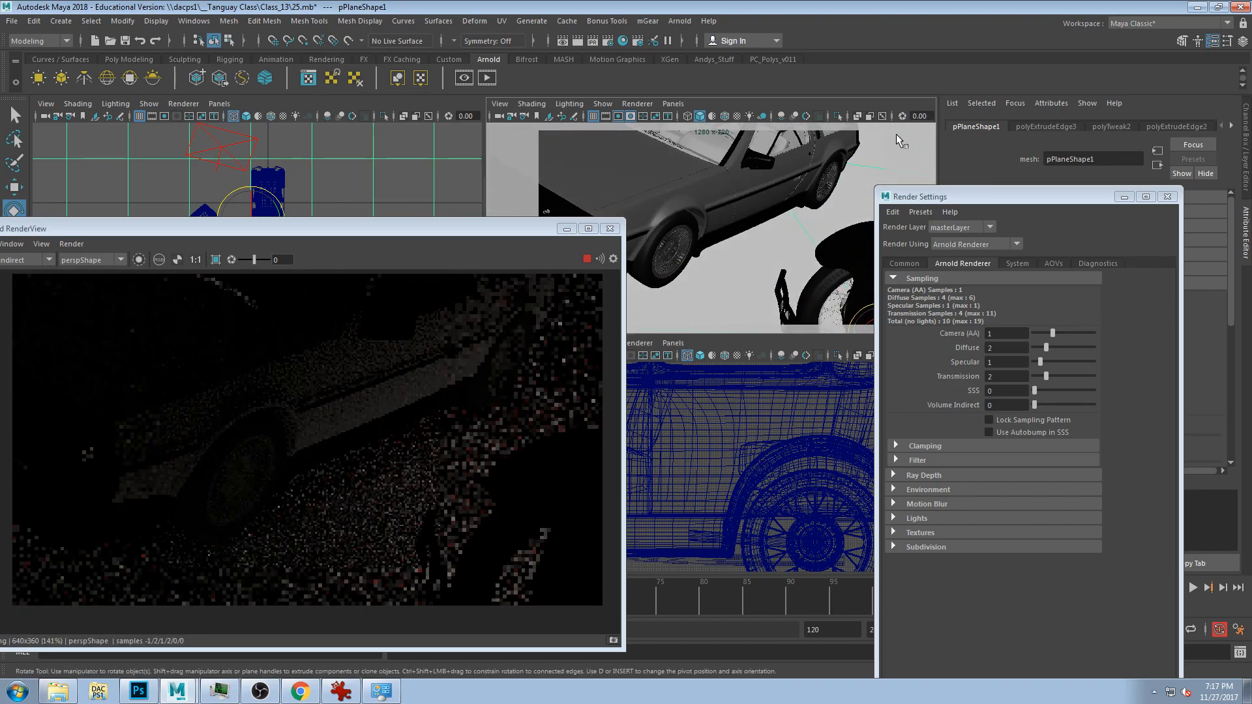
left_click_drag(751, 269, 697, 290, "alt")
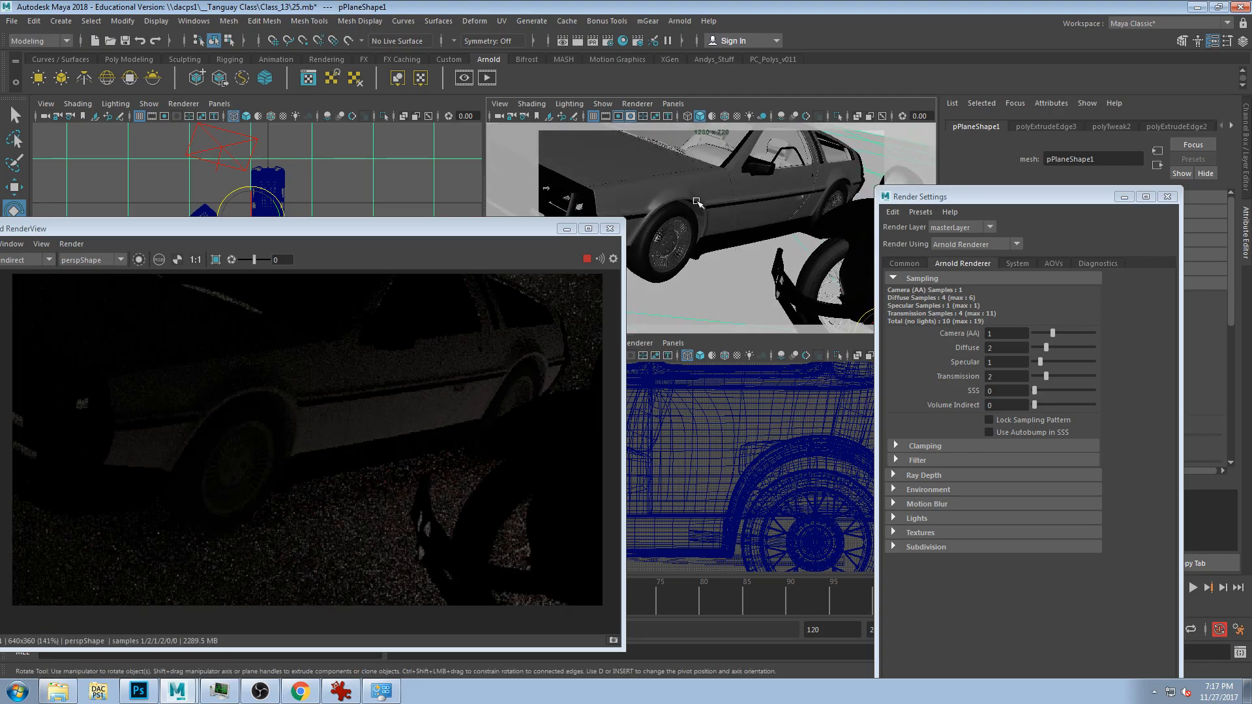
left_click_drag(722, 226, 694, 189, "alt")
left_click_drag(739, 225, 714, 260, "alt")
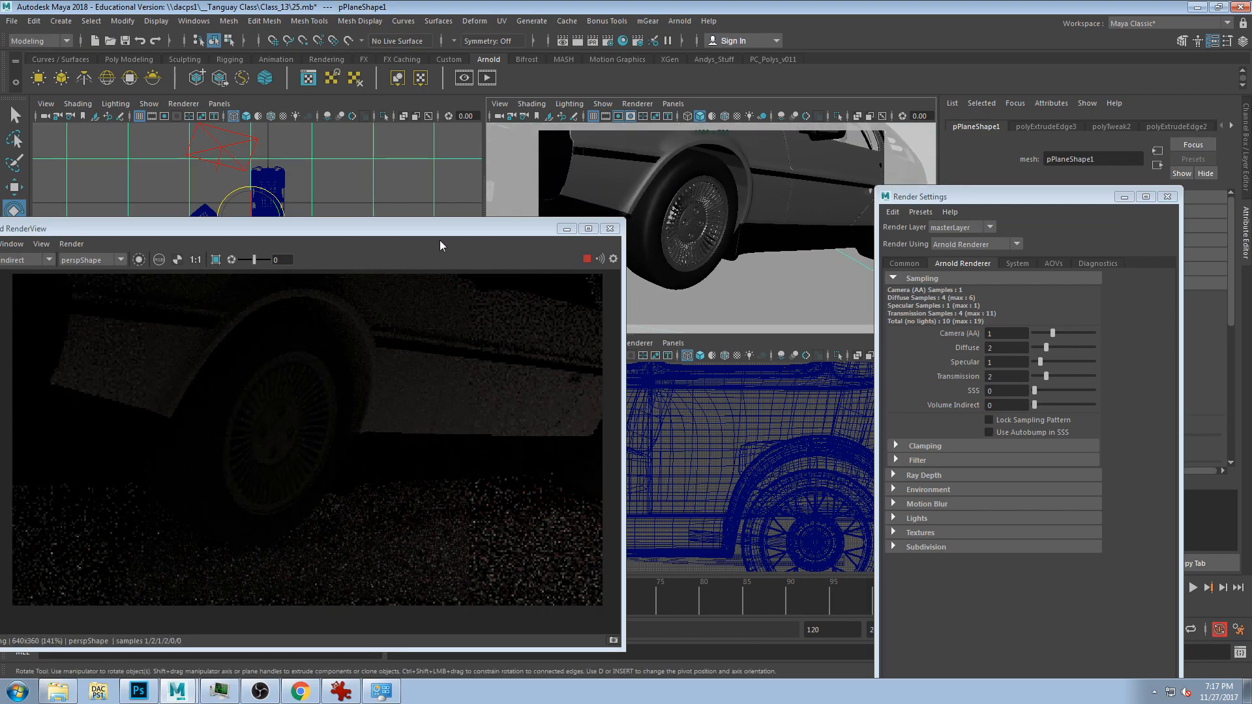
left_click_drag(551, 142, 633, 79)
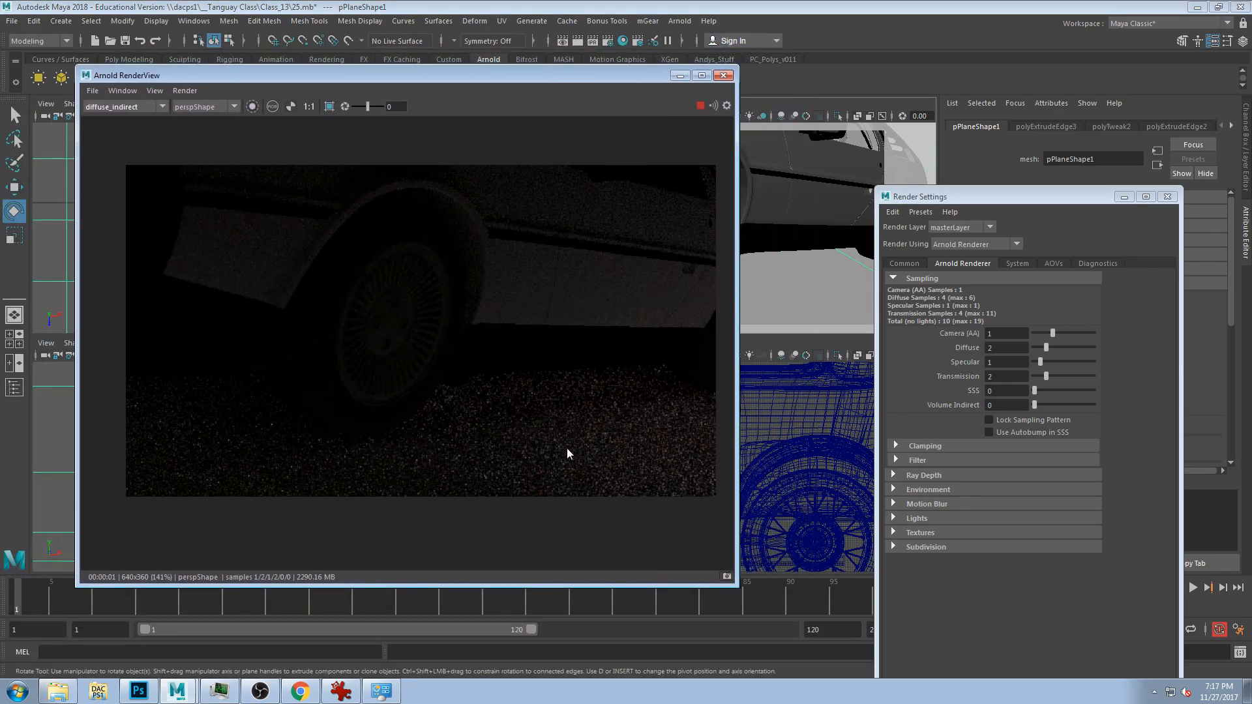
- Reframe the perspective view on the floor between the silver and red cars and bring the Arnold RenderView fully into sight
left_click_drag(534, 78, 276, 231)
right_click_drag(713, 261, 695, 228, "alt")
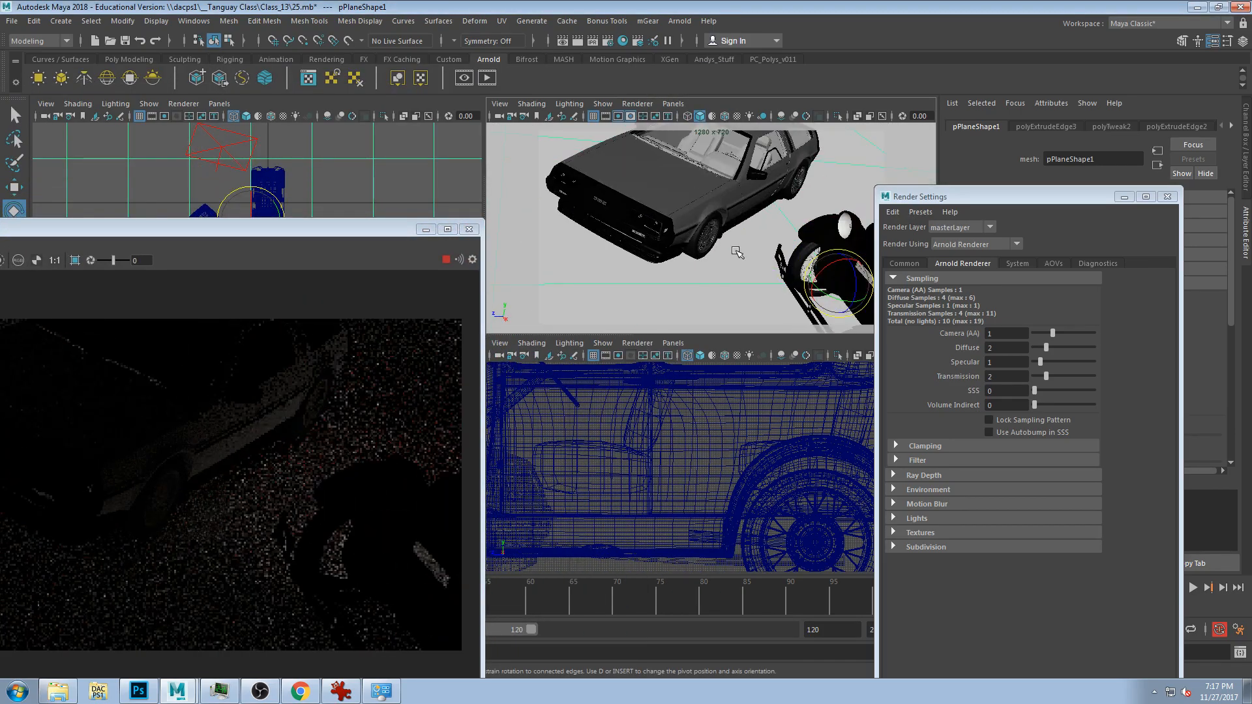
left_click_drag(736, 251, 796, 254, "alt")
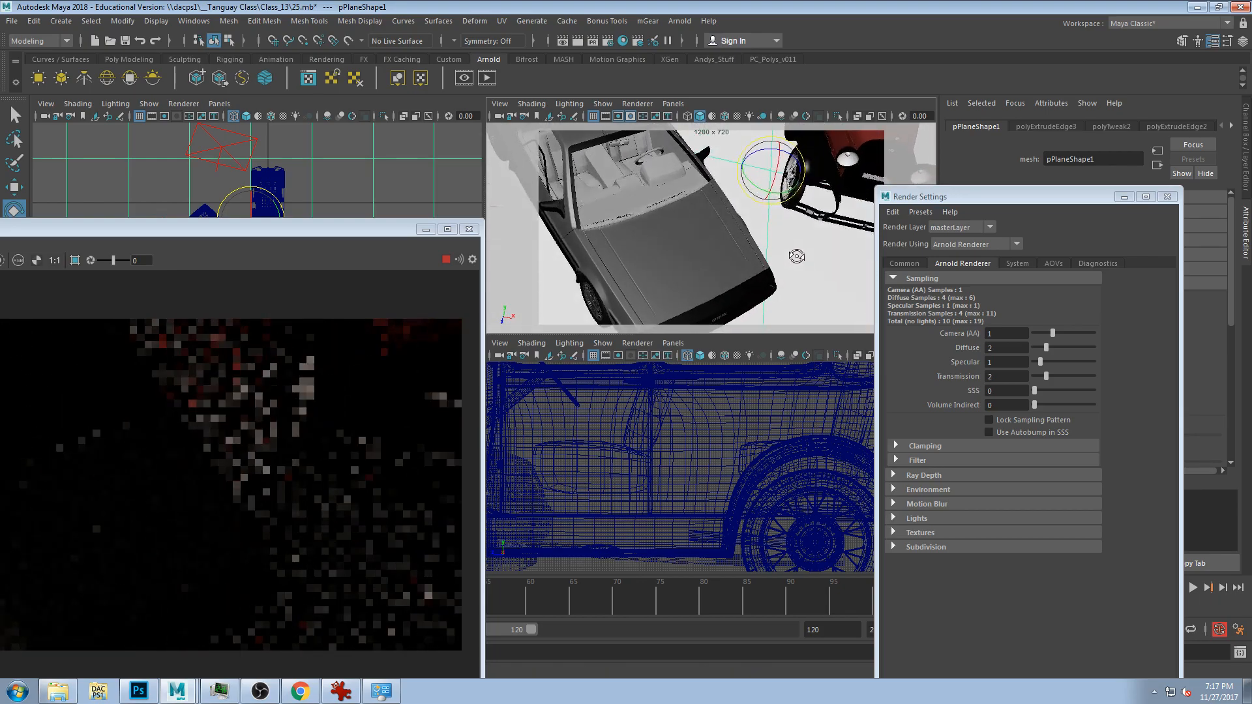
left_click_drag(756, 201, 771, 177, "alt")
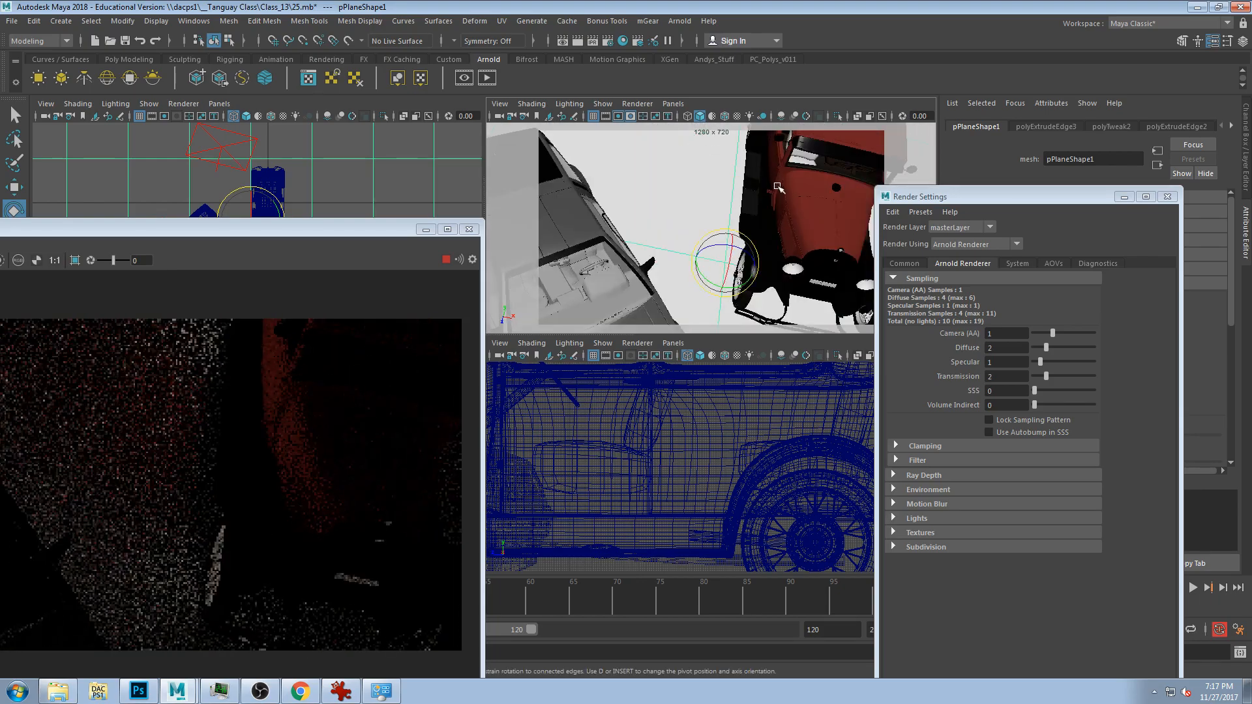
left_click_drag(230, 227, 444, 26)
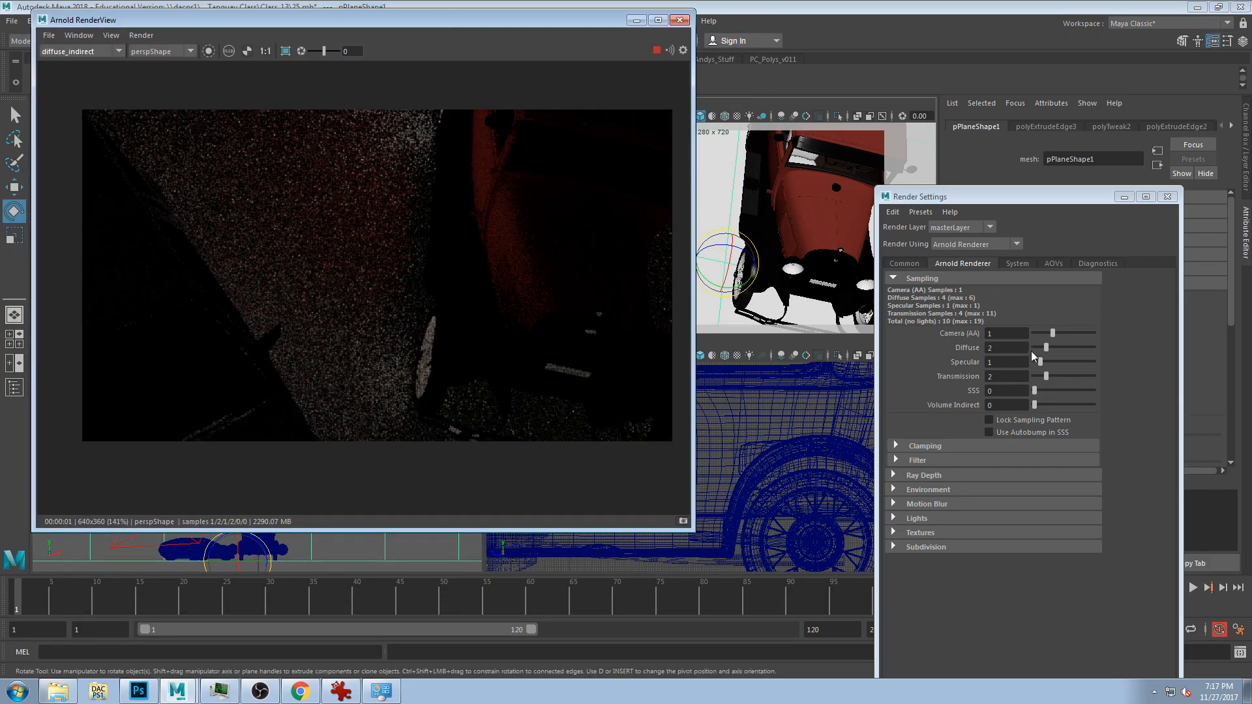
- Raise the Diffuse samples to 3 and then 4, checking the diffuse_indirect noise between the cars
double_click(1004, 346)
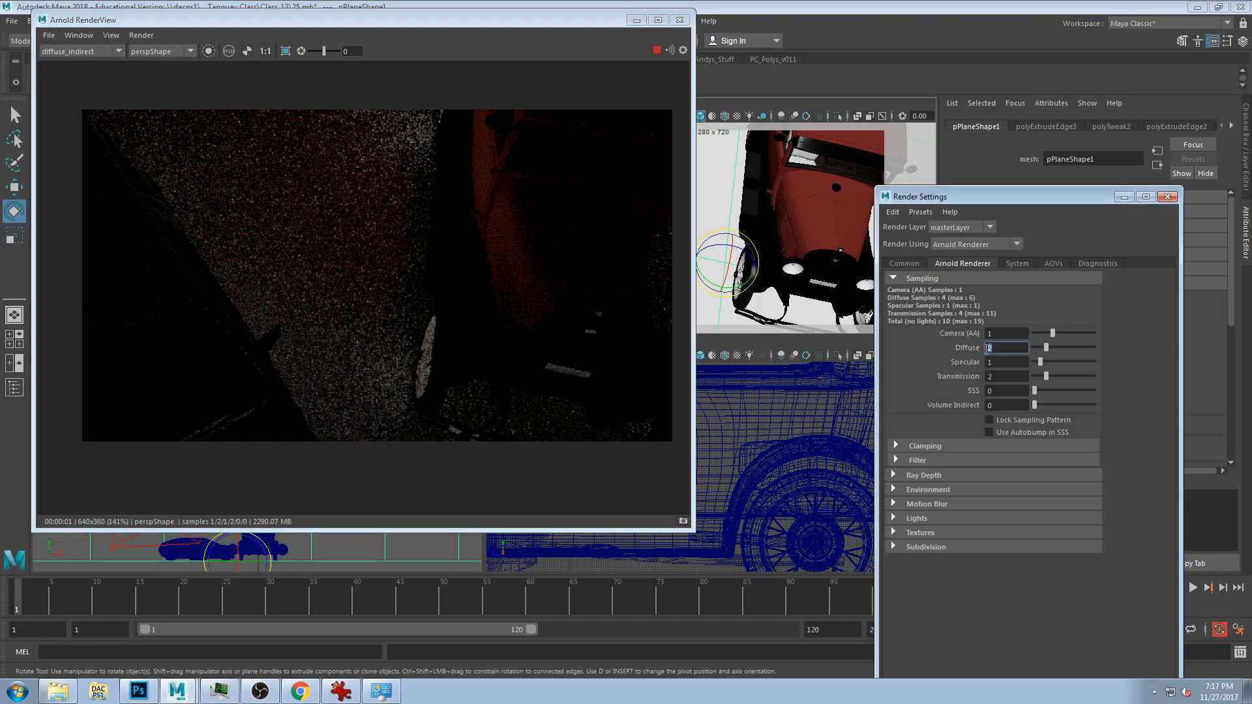
left_click_drag(1048, 351, 1054, 349)
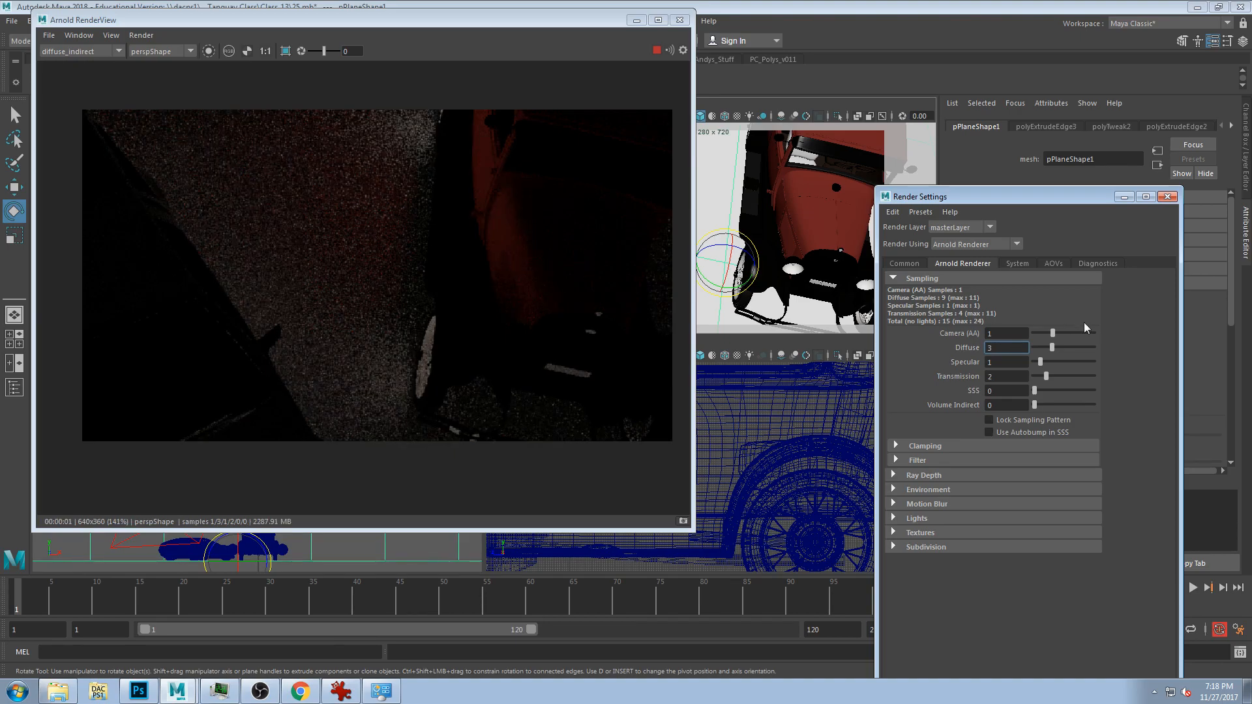
left_click_drag(1054, 348, 1057, 347)
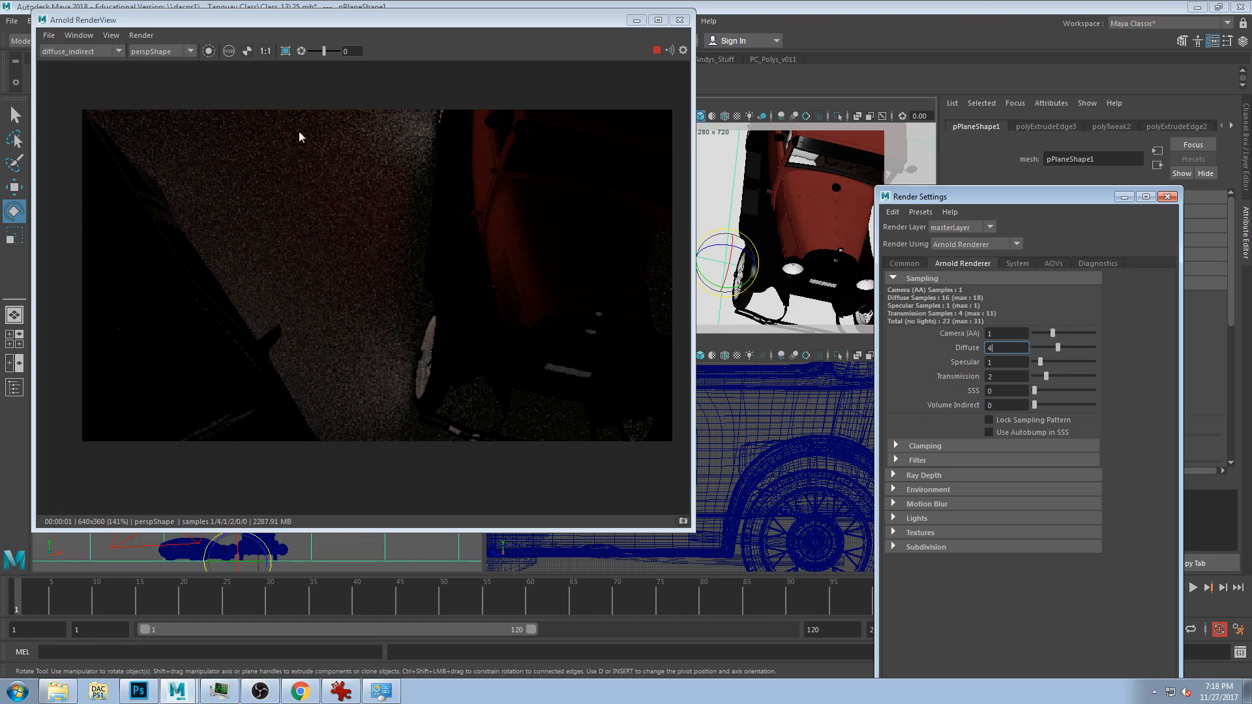
left_click_drag(258, 12, 304, 33)
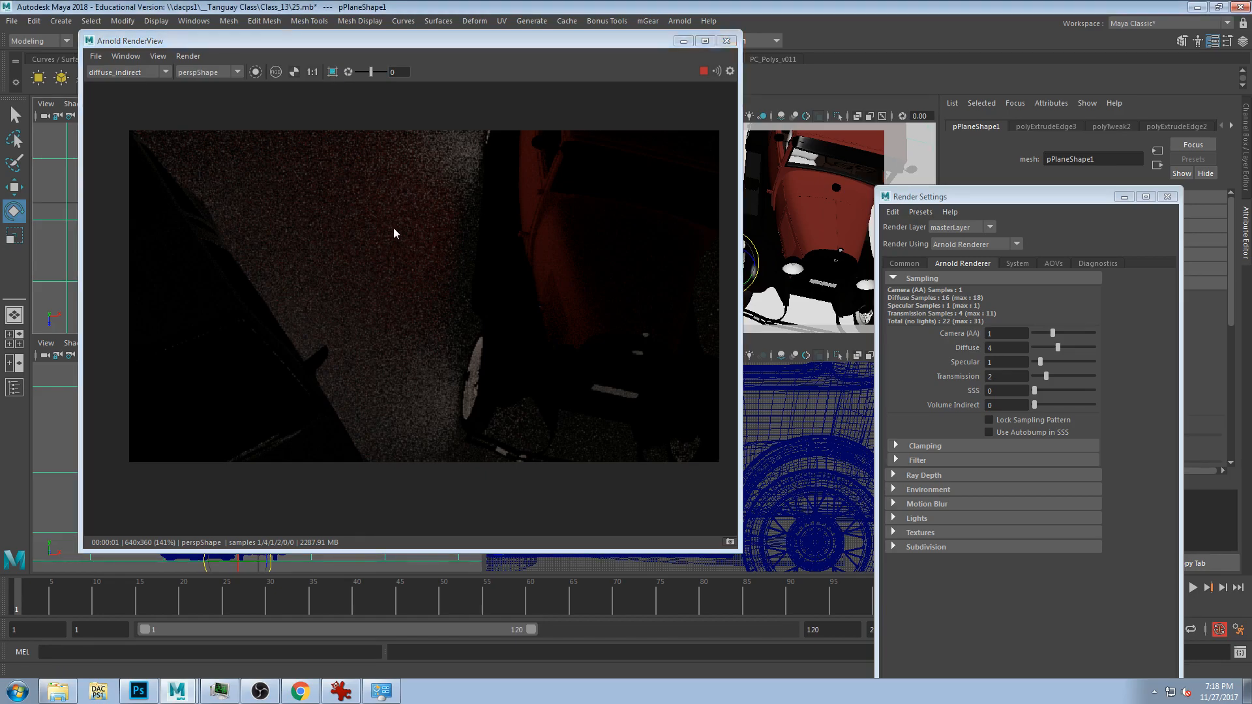
- Limit the render to a small crop region beside the red car and raise the Camera (AA) samples to 2 and then 3
left_click_drag(329, 190, 507, 303)
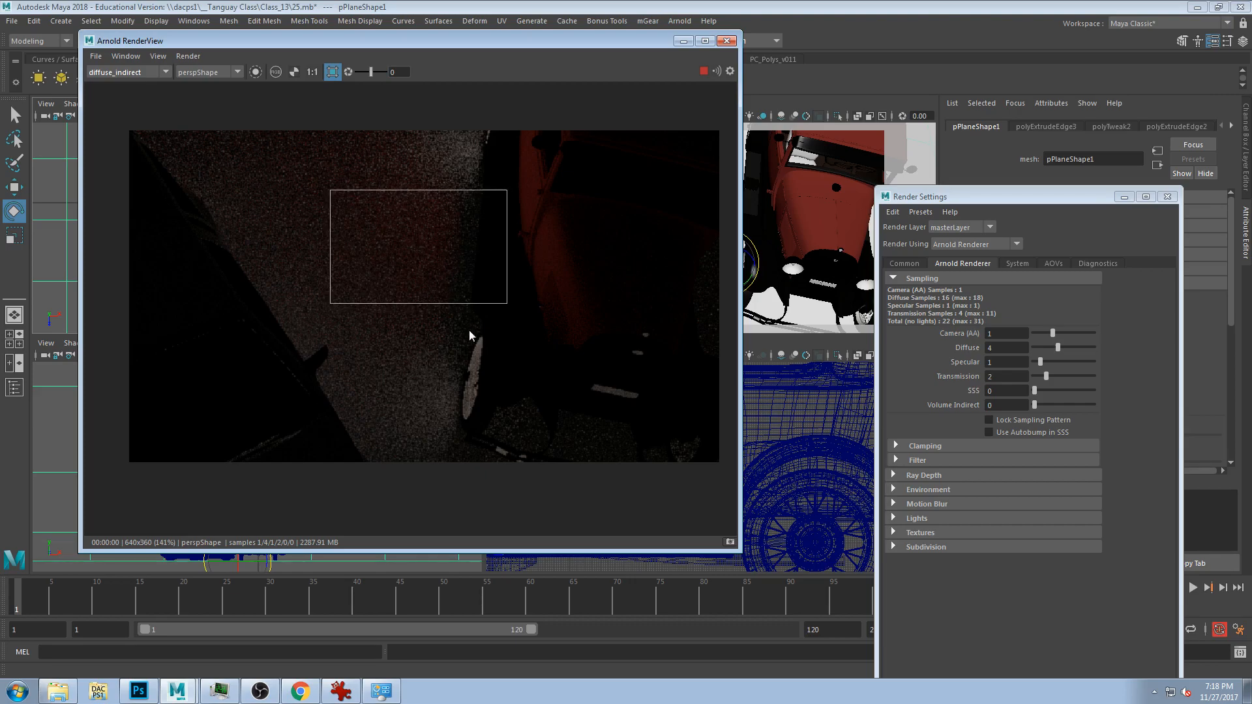
left_click_drag(398, 206, 507, 287)
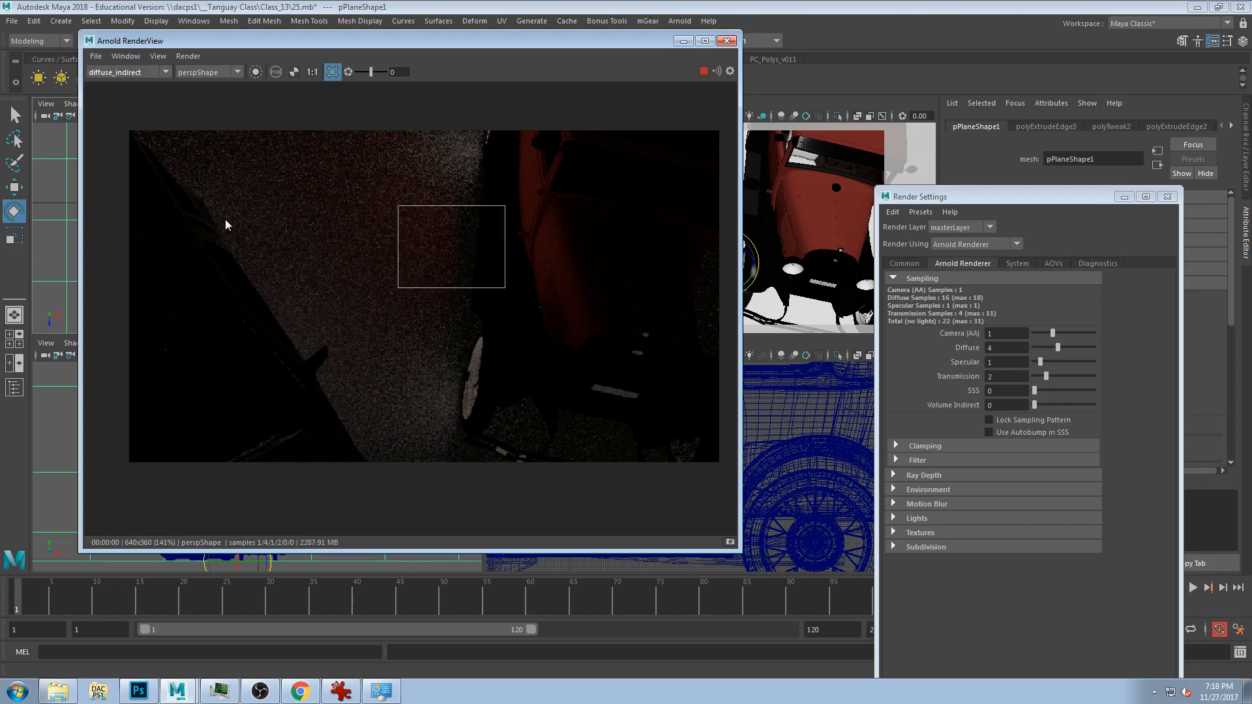
left_click_drag(1059, 335, 1059, 337)
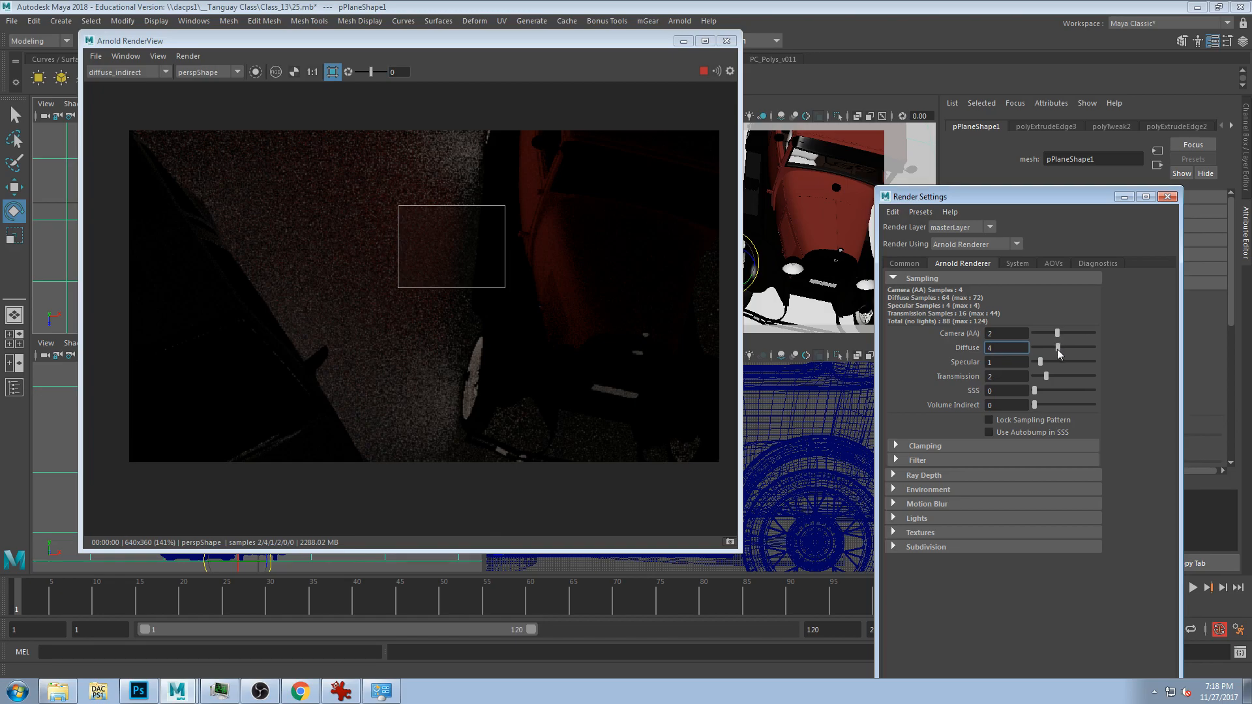
left_click_drag(1059, 336, 1064, 335)
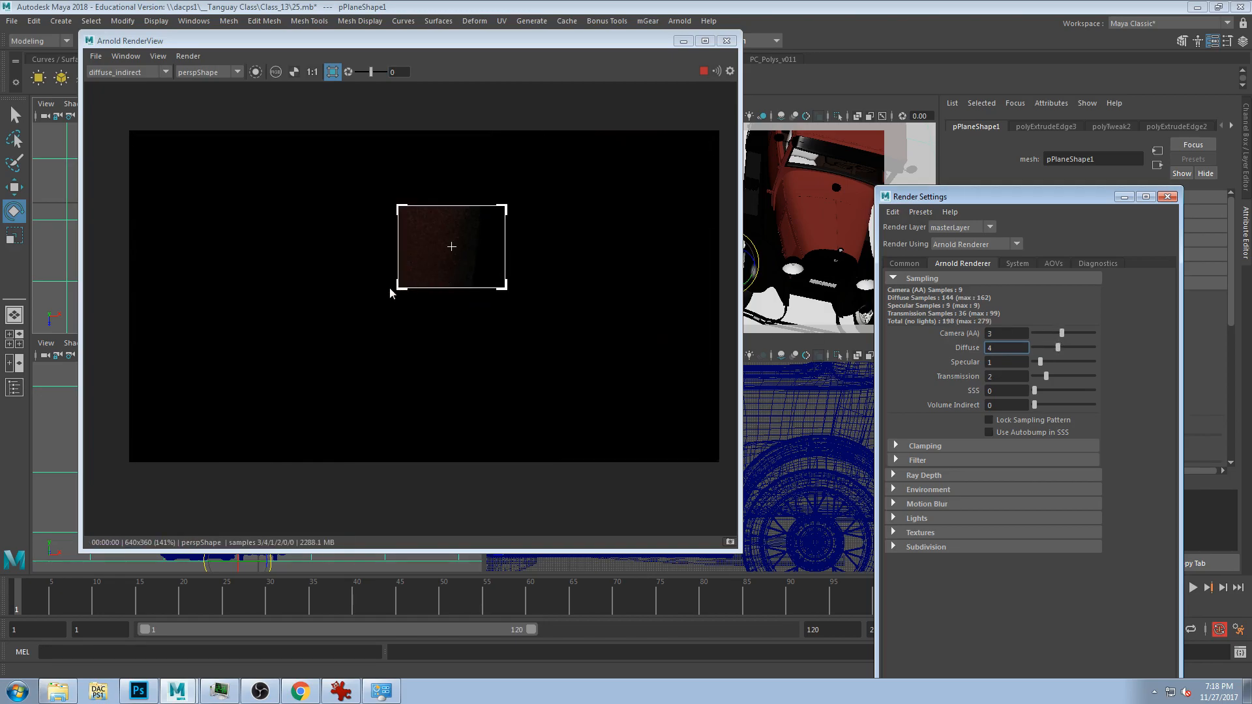
- Render successive crop regions across the floor between the cars to inspect the noise, and return to the full-frame render
left_click_drag(329, 314, 486, 387)
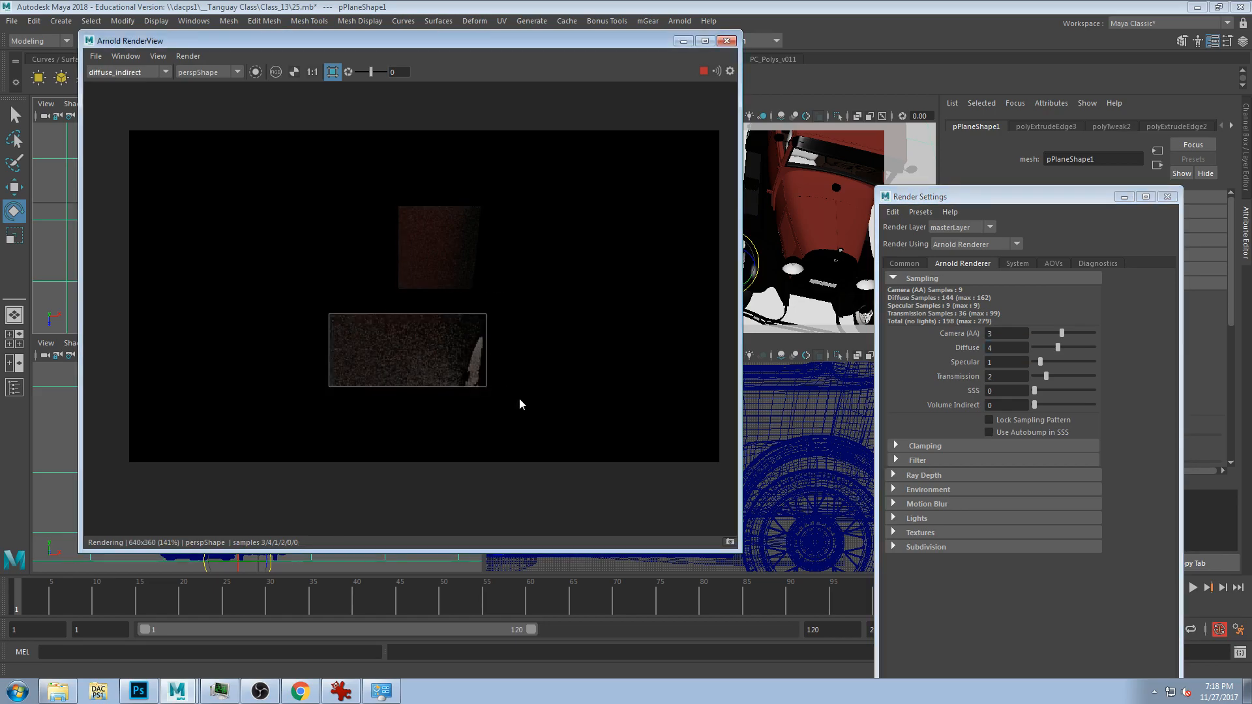
left_click_drag(424, 428, 496, 369)
left_click_drag(334, 269, 421, 339)
left_click_drag(503, 274, 405, 341)
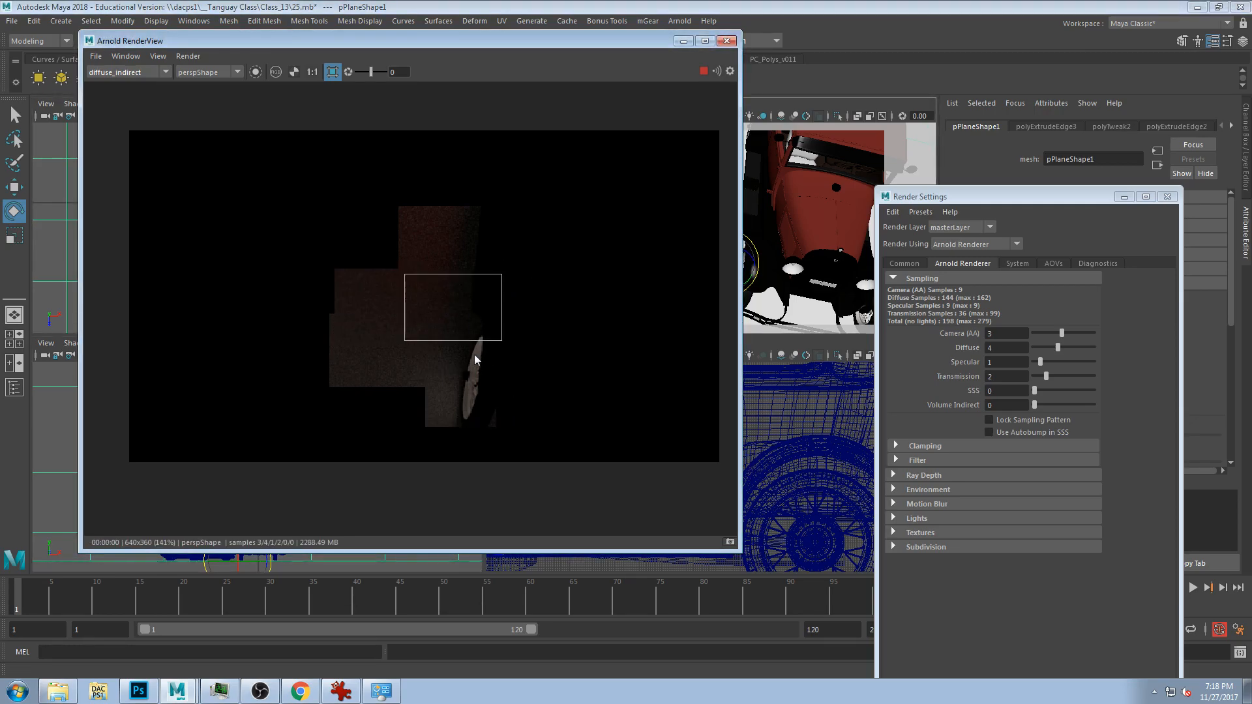
left_click_drag(357, 376, 494, 458)
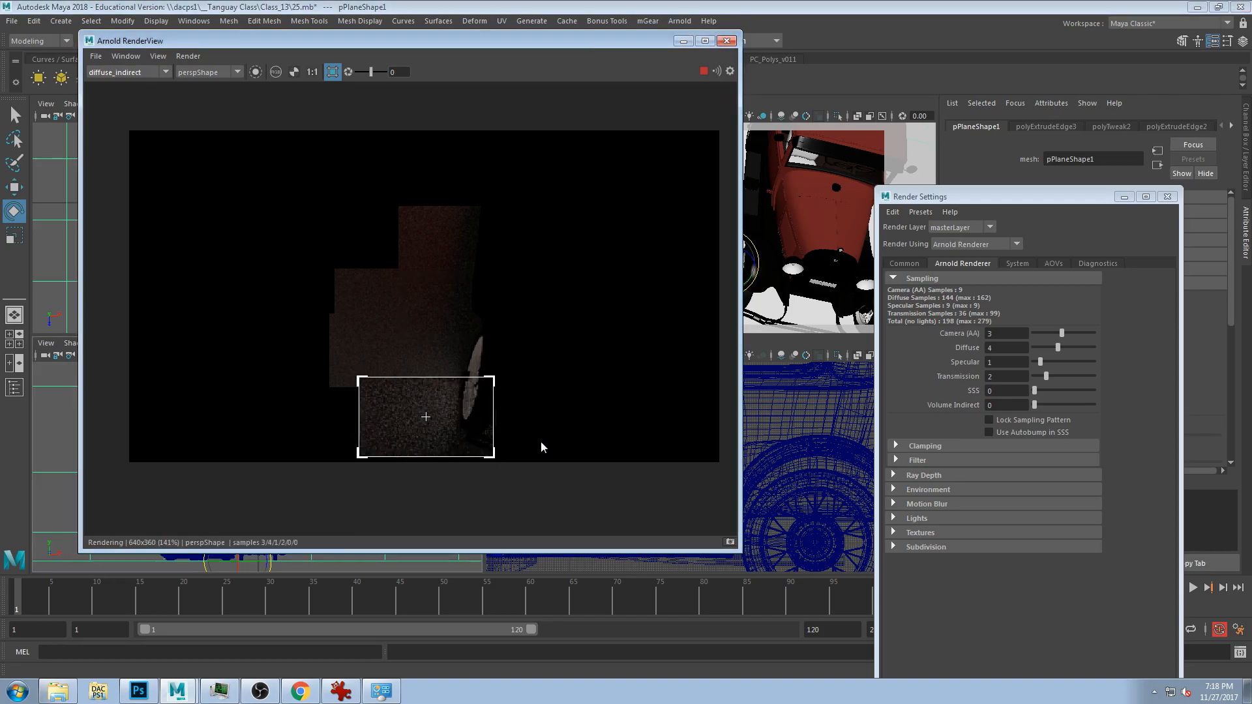
left_click_drag(351, 176, 481, 231)
left_click_drag(436, 280, 344, 207)
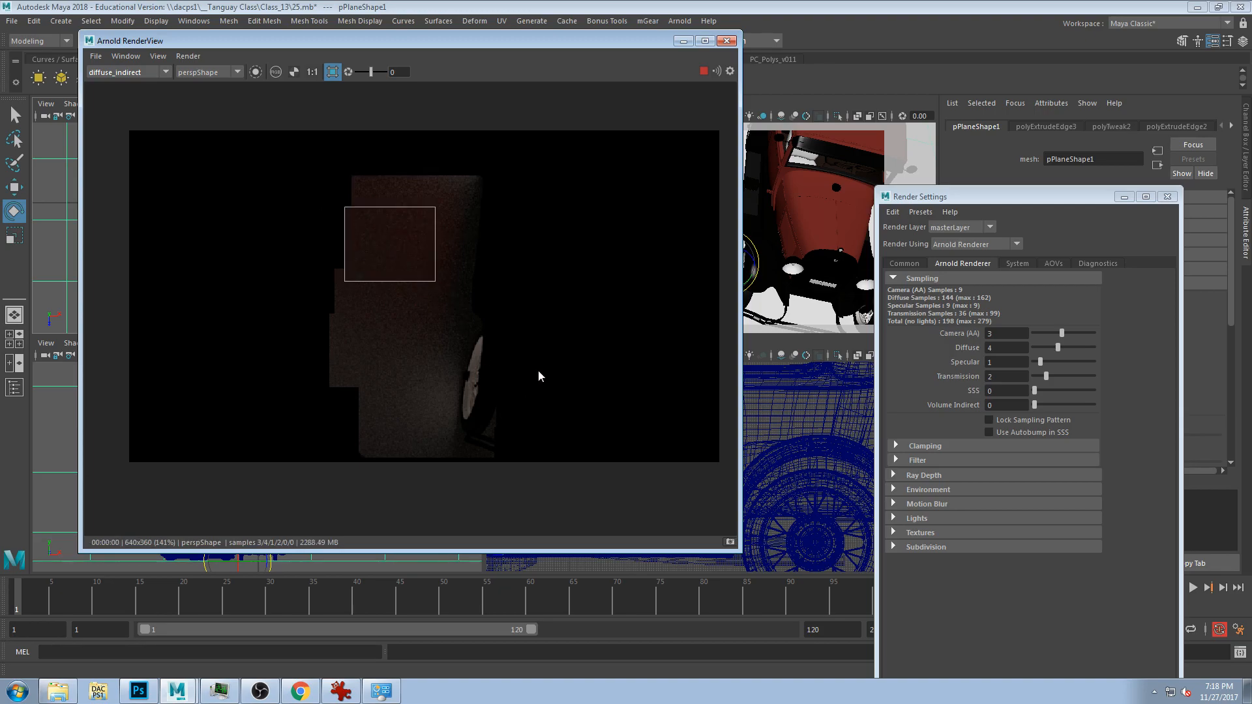
left_click(333, 72)
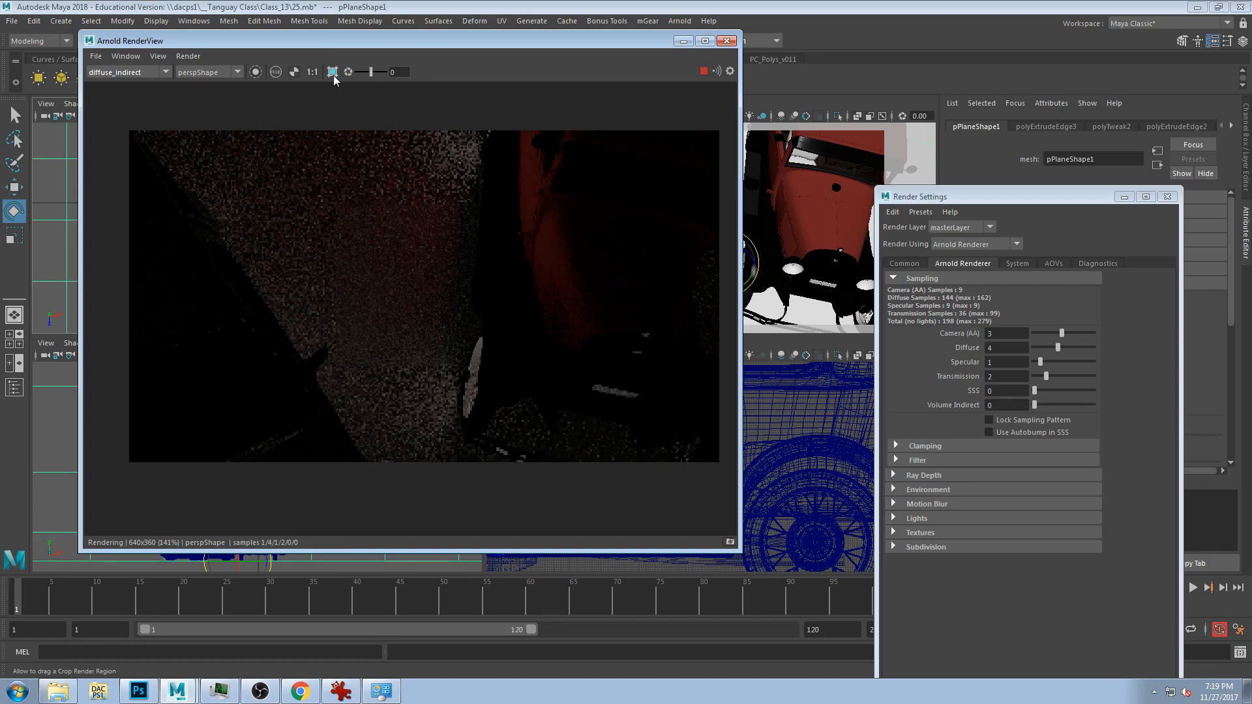
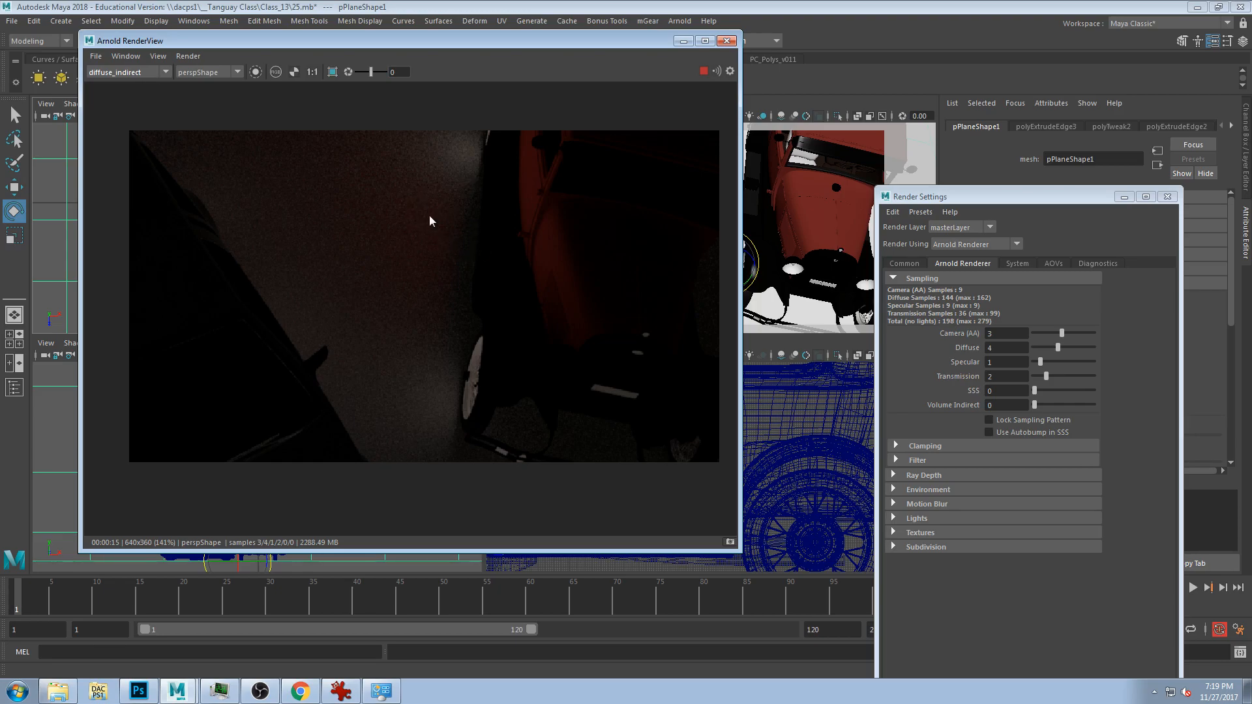
- Orbit to show the fronts of both cars, crop the render to the floor between them and compare Beauty with diffuse_indirect
left_click_drag(825, 261, 783, 225, "alt")
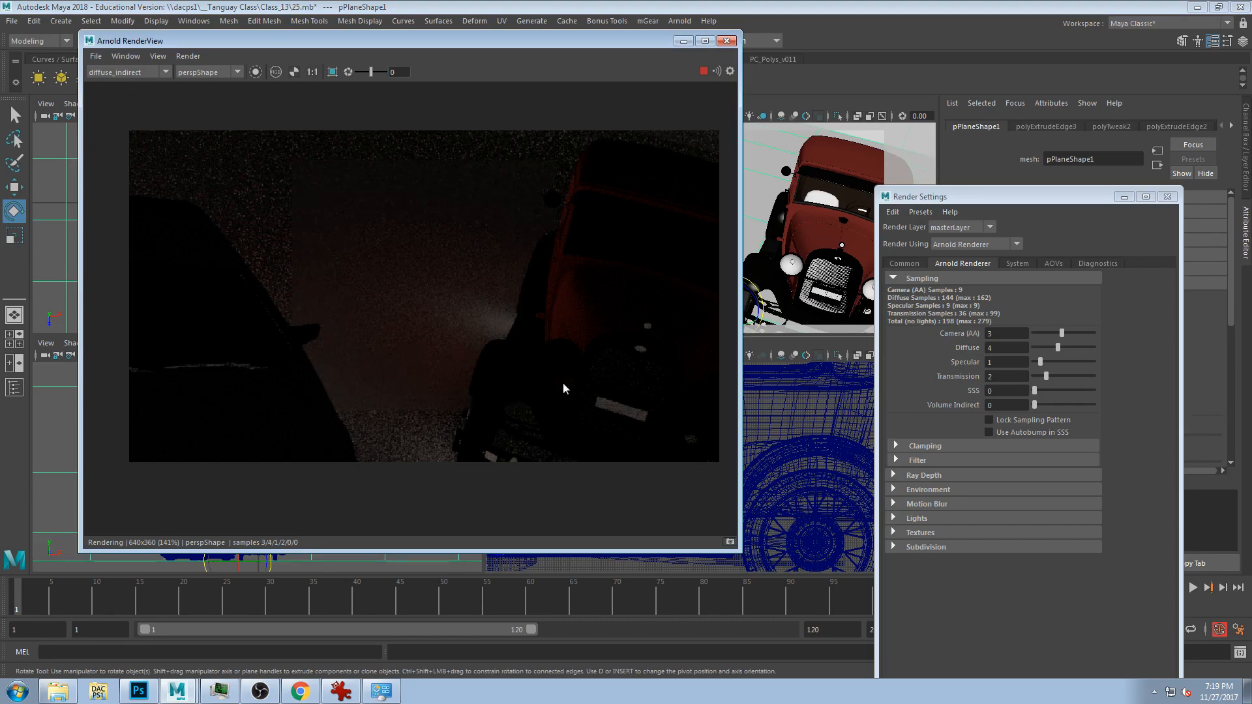
left_click(333, 72)
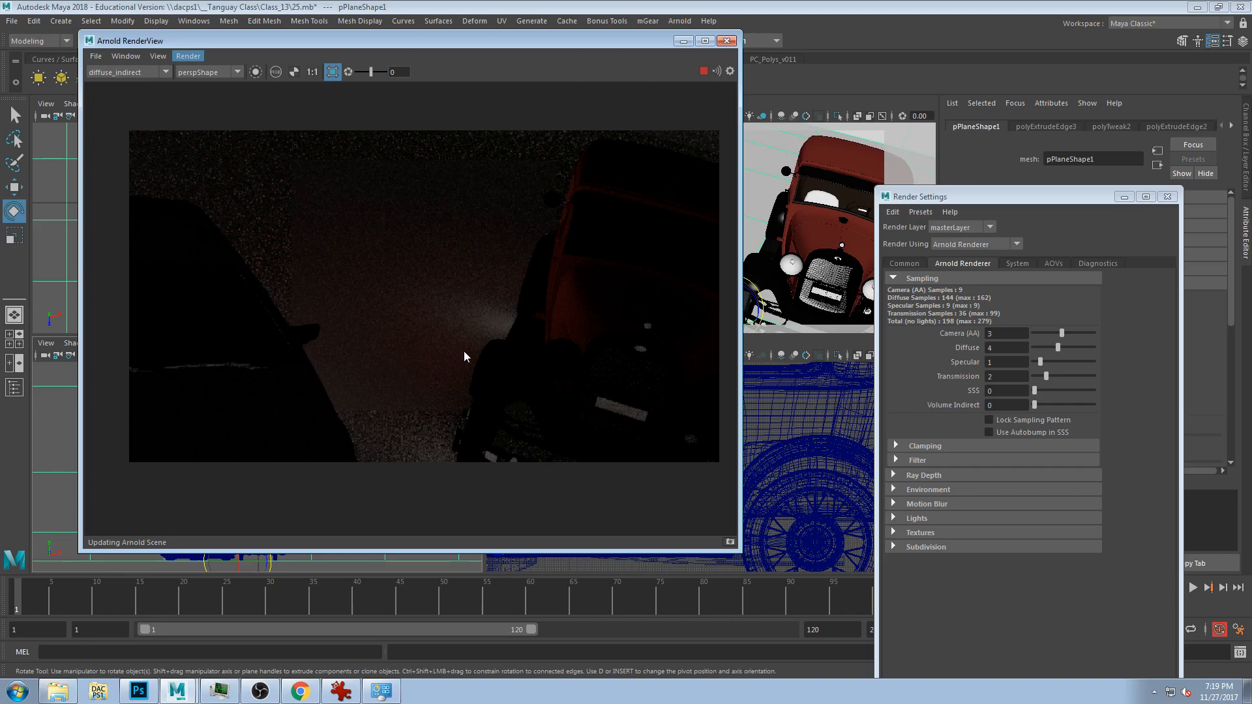
left_click(127, 72)
left_click(107, 83)
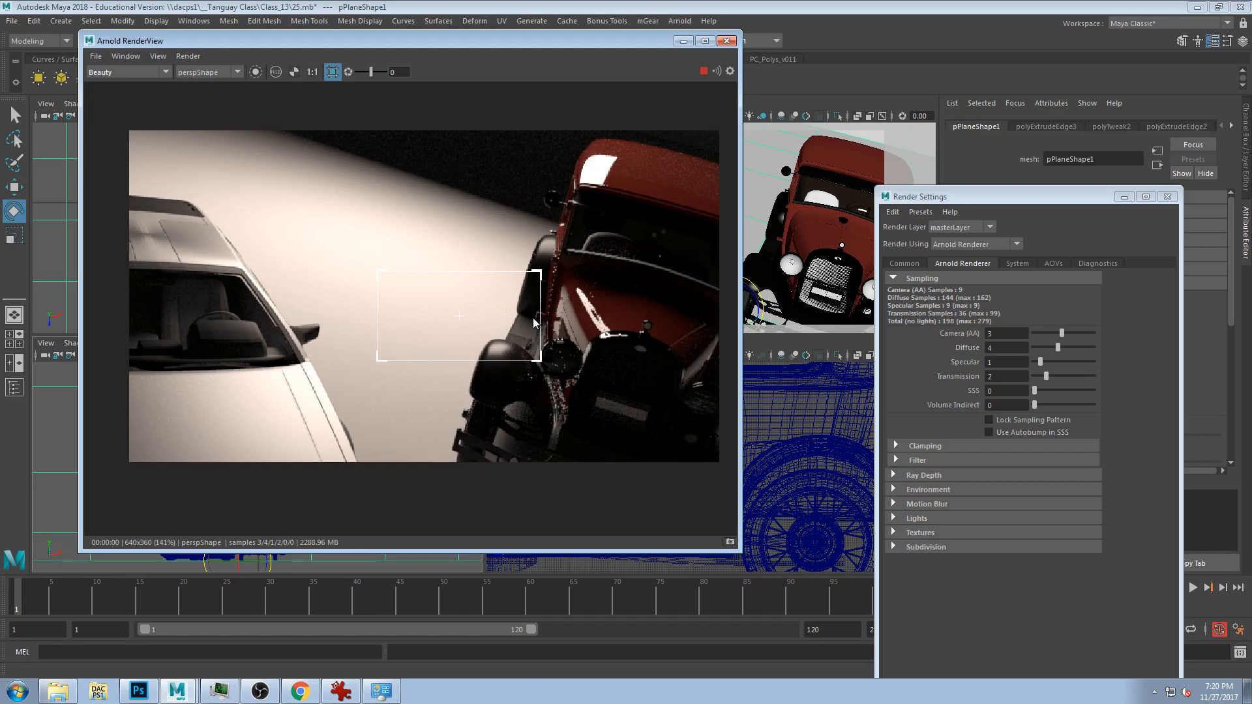
left_click(120, 72)
left_click(124, 101)
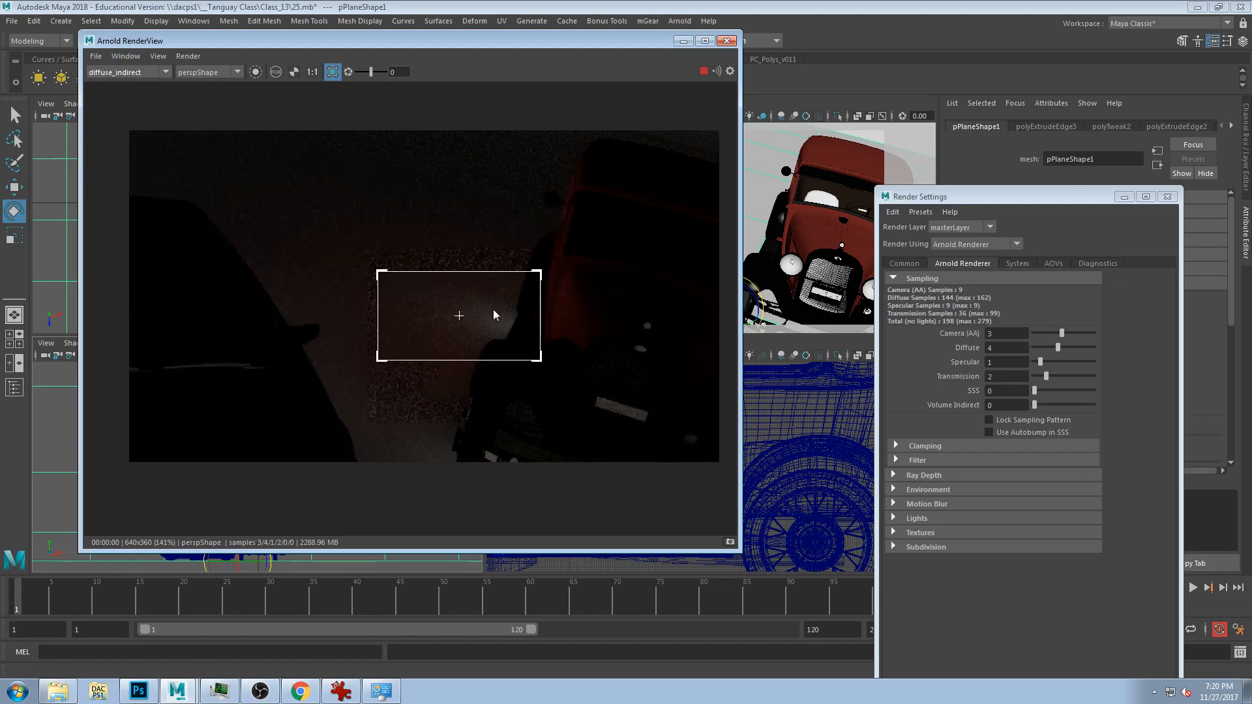
- Compare the Beauty, diffuse_direct and diffuse_indirect passes, move the crop region to the red car's front fender, and return to Beauty
left_click(124, 71)
left_click(132, 82)
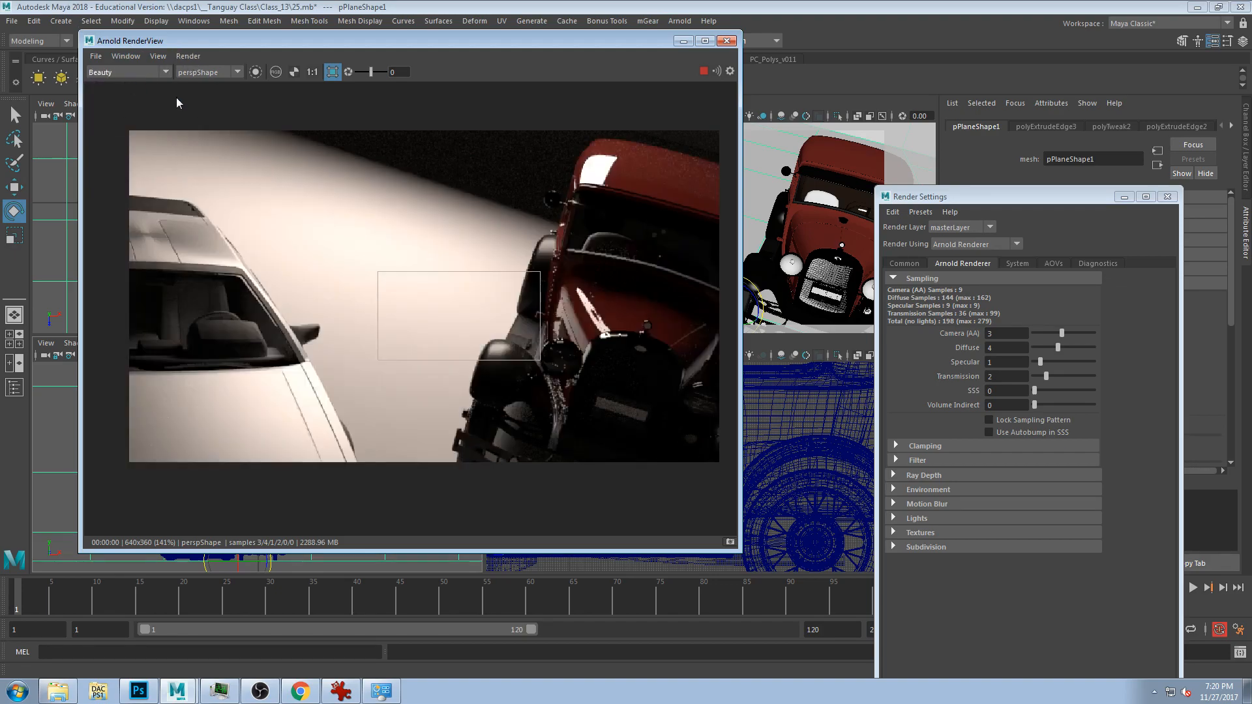
left_click(117, 72)
left_click(118, 91)
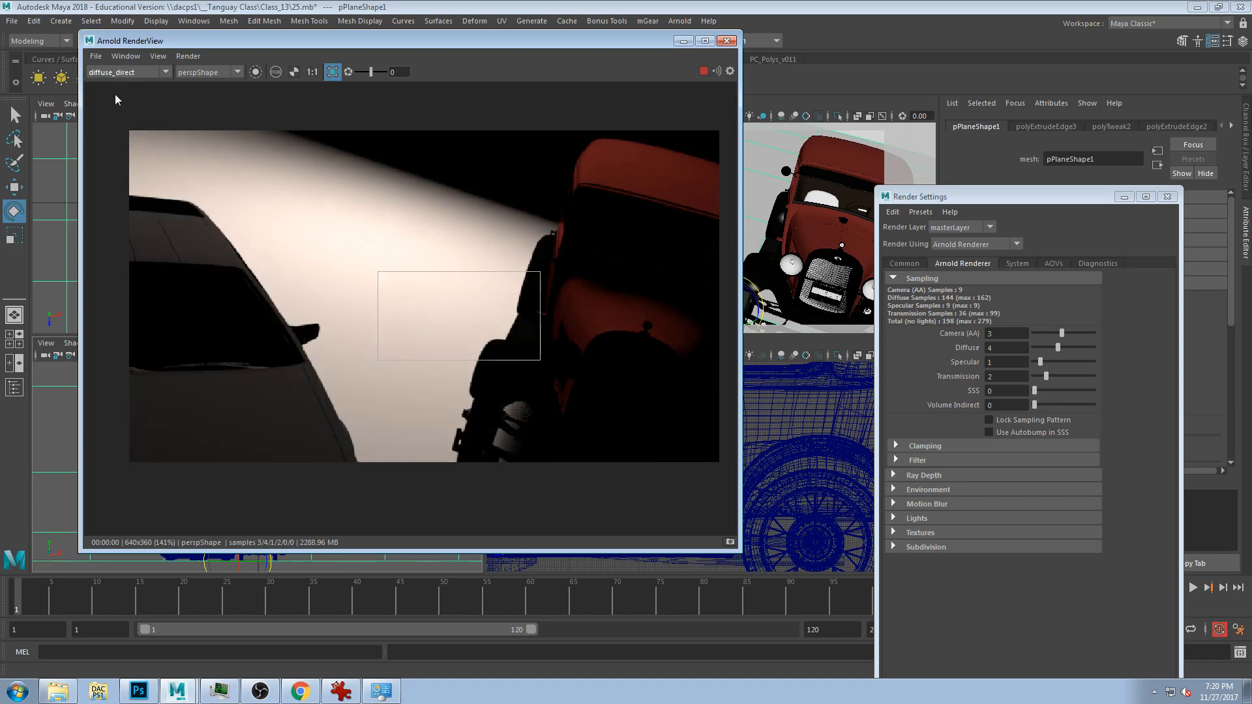
left_click(129, 72)
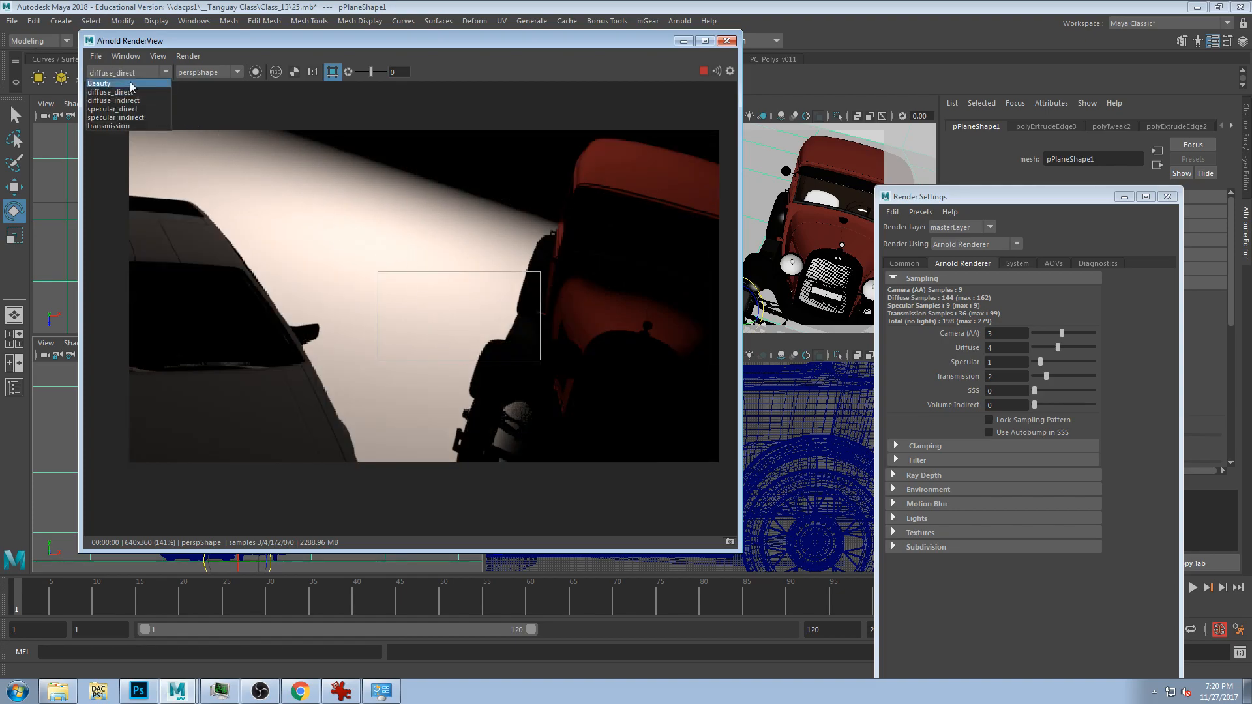
left_click(130, 100)
left_click_drag(403, 428, 542, 337)
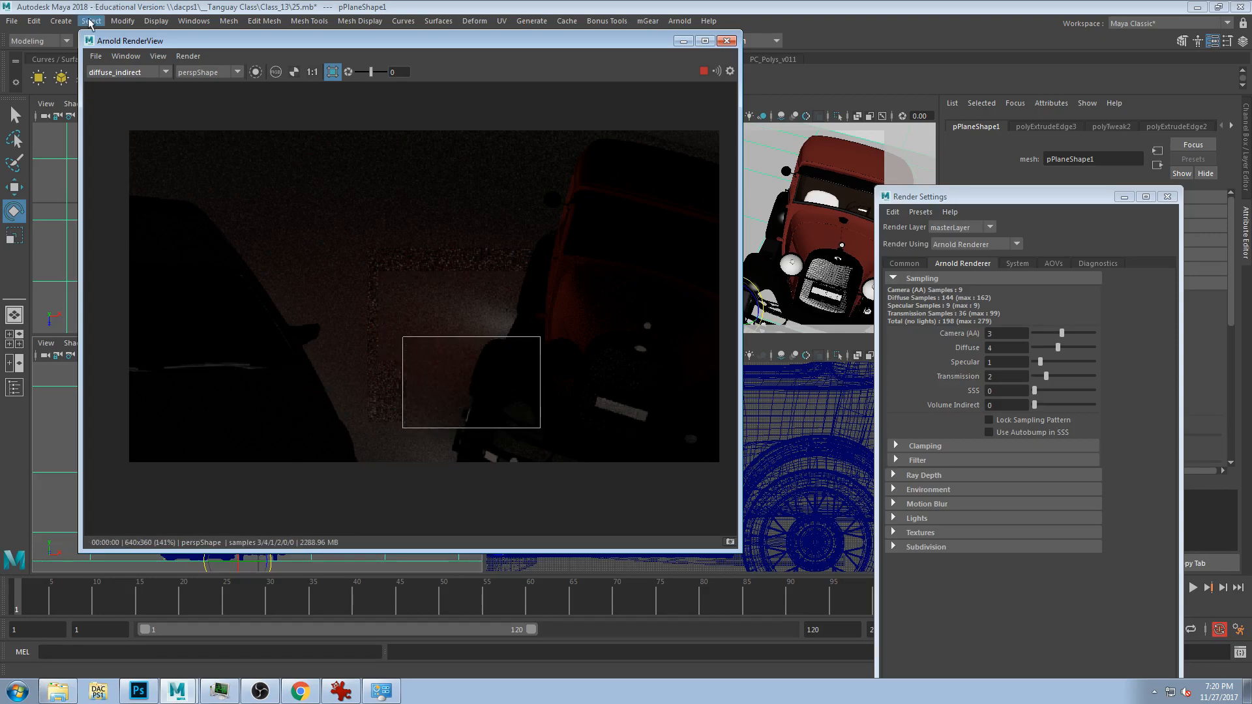
left_click(120, 72)
left_click(119, 86)
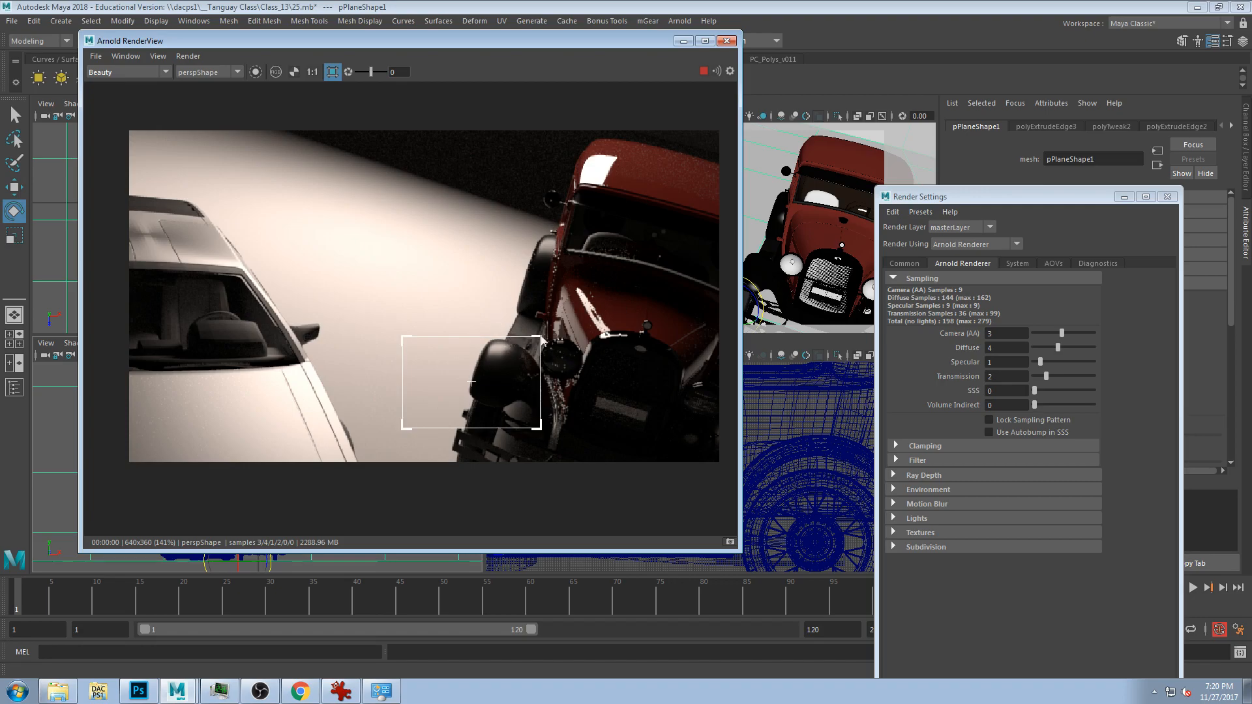
- Orbit to a lower view of the cars, rearrange the render windows and render small crop regions over the light car's side
middle_click_drag(573, 354, 602, 355, "alt")
left_click_drag(841, 284, 790, 259, "alt")
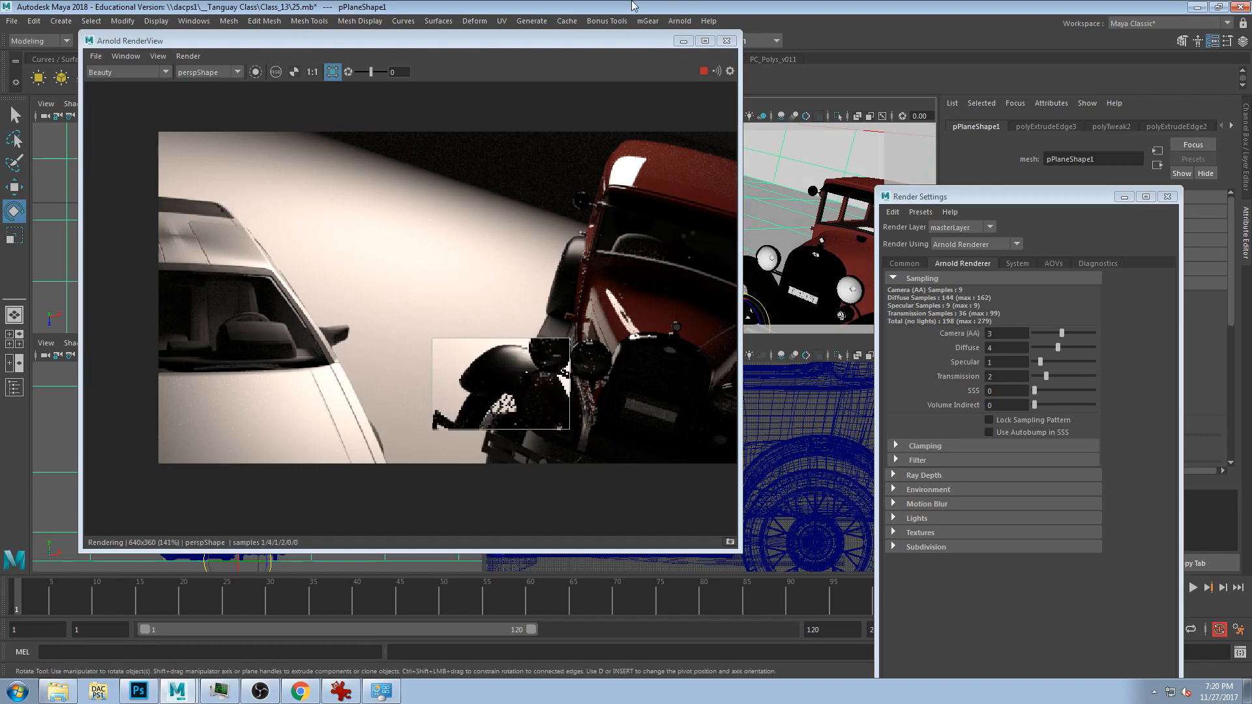
left_click_drag(537, 43, 430, 78)
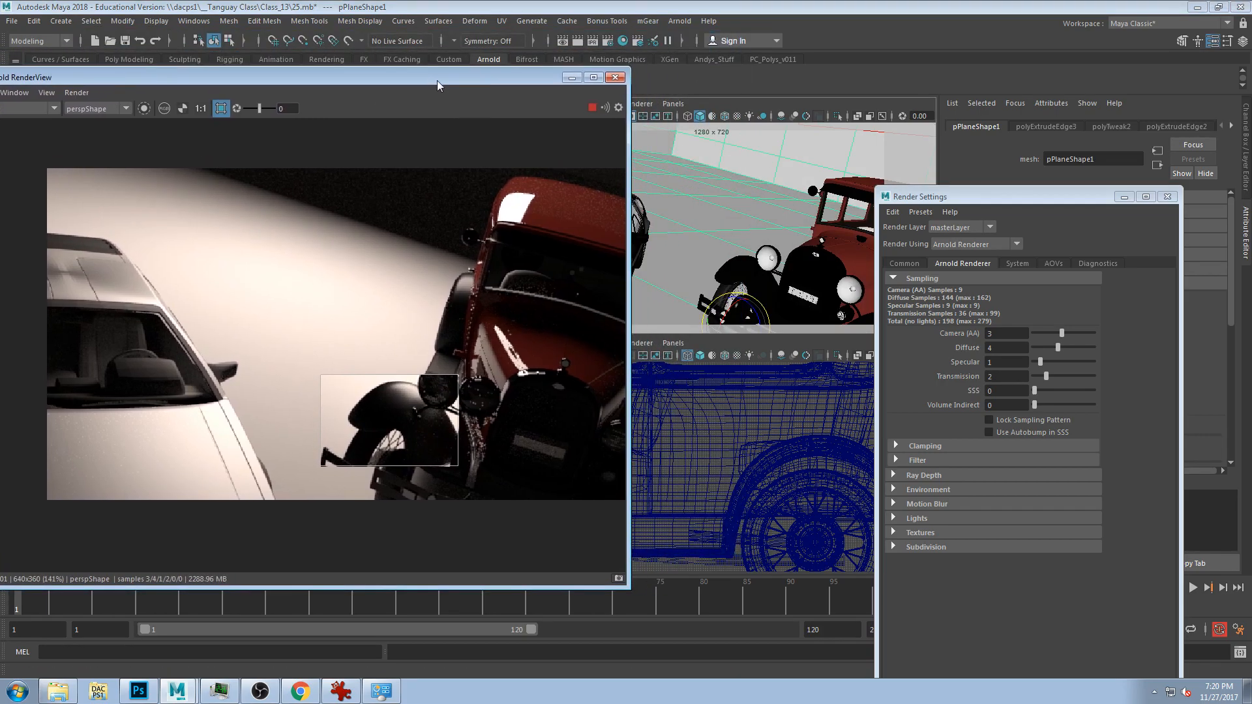
left_click_drag(950, 197, 966, 69)
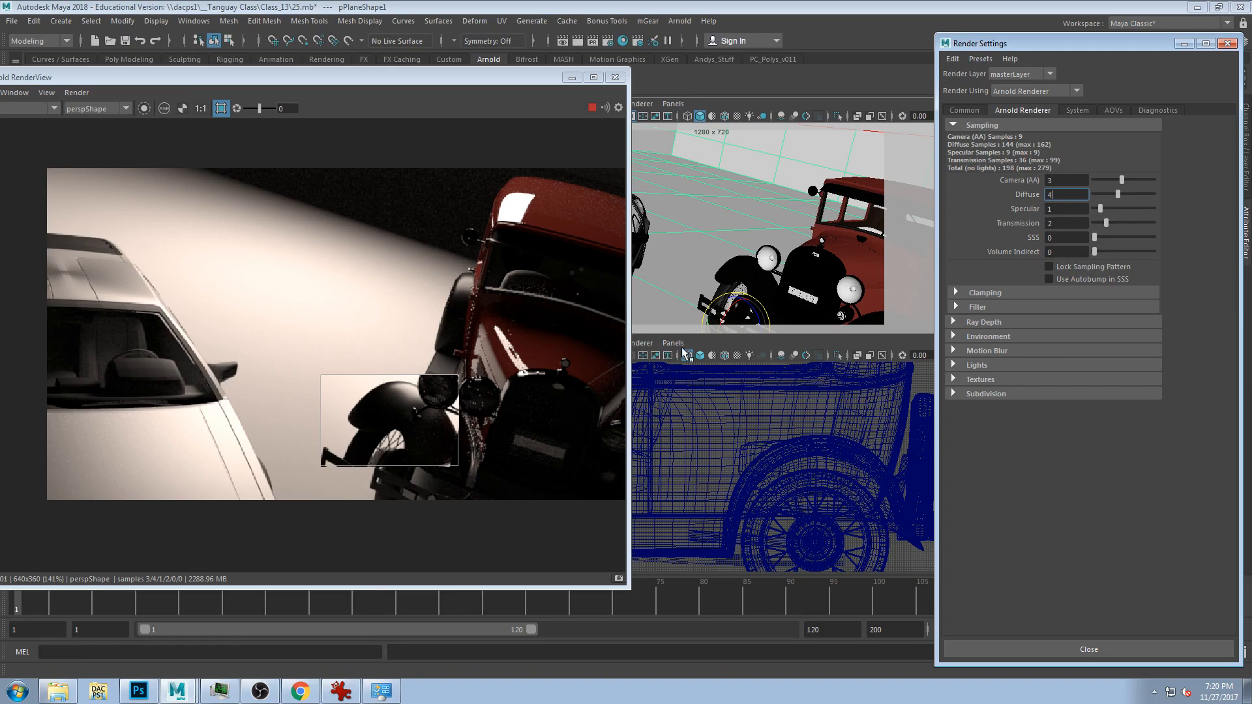
double_click(1052, 194)
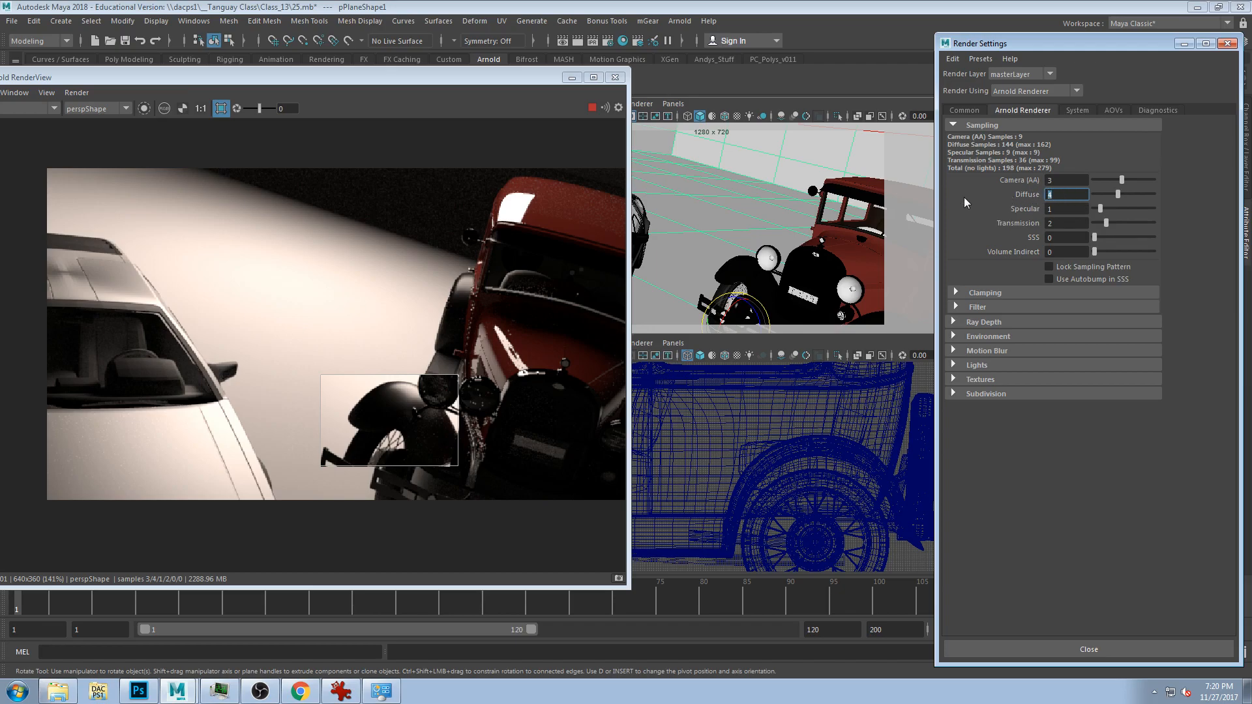
mouse_move(401, 76)
left_mouse_down()
mouse_move(257, 54)
mouse_move(623, 91)
left_mouse_up()
left_click_drag(390, 374, 493, 432)
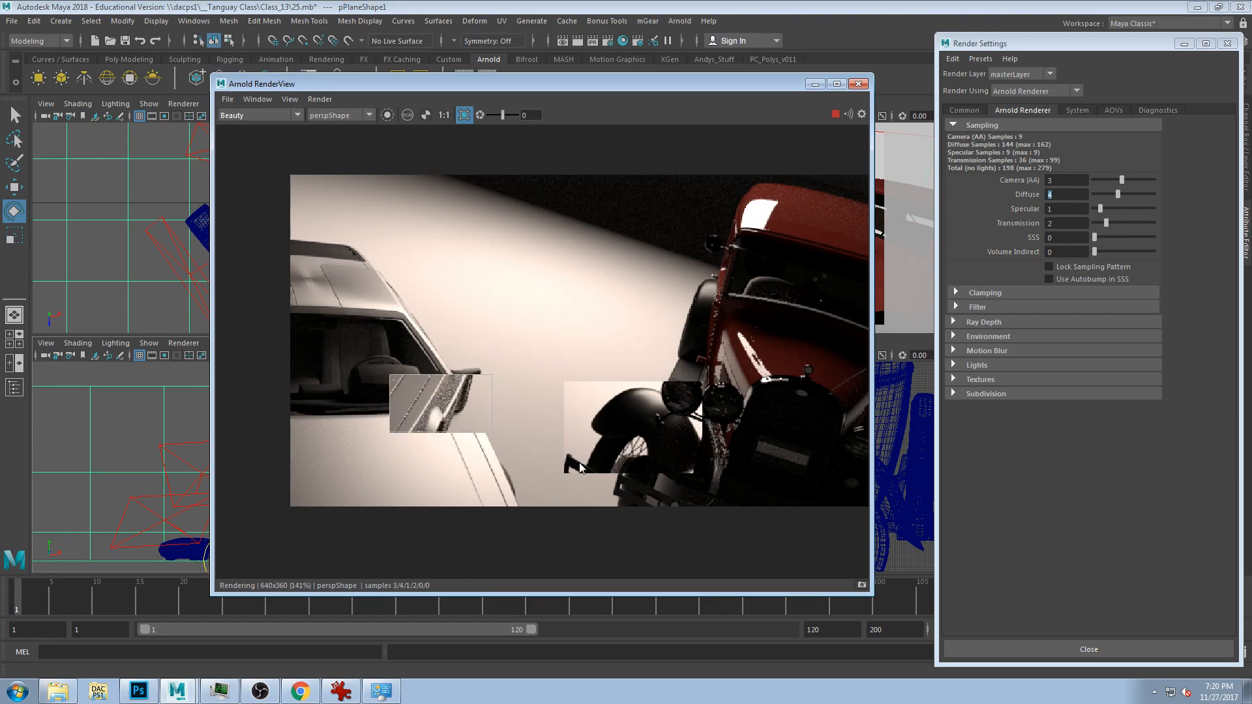
left_click_drag(433, 335, 537, 446)
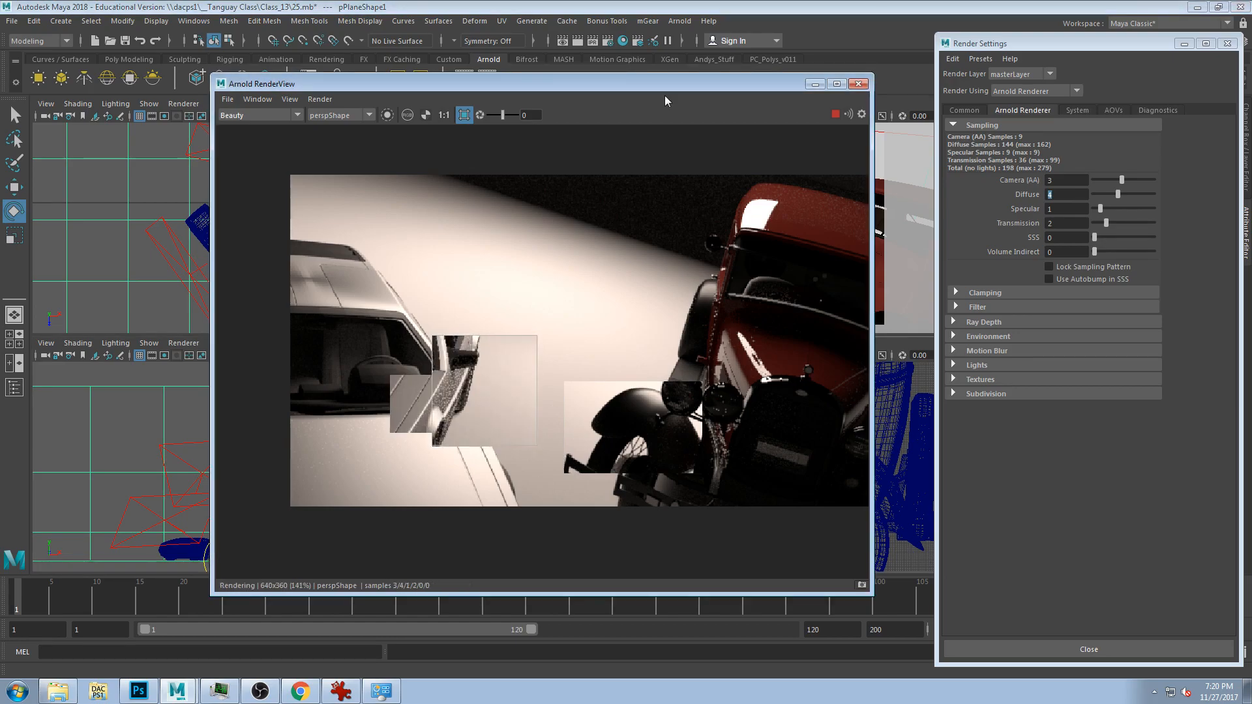
- Bring the perspective view close to the DeLorean's front wheel and crop the render to the wheel and the neighbouring bodywork
left_click_drag(601, 83, 215, 120)
left_click_drag(619, 248, 642, 262, "alt")
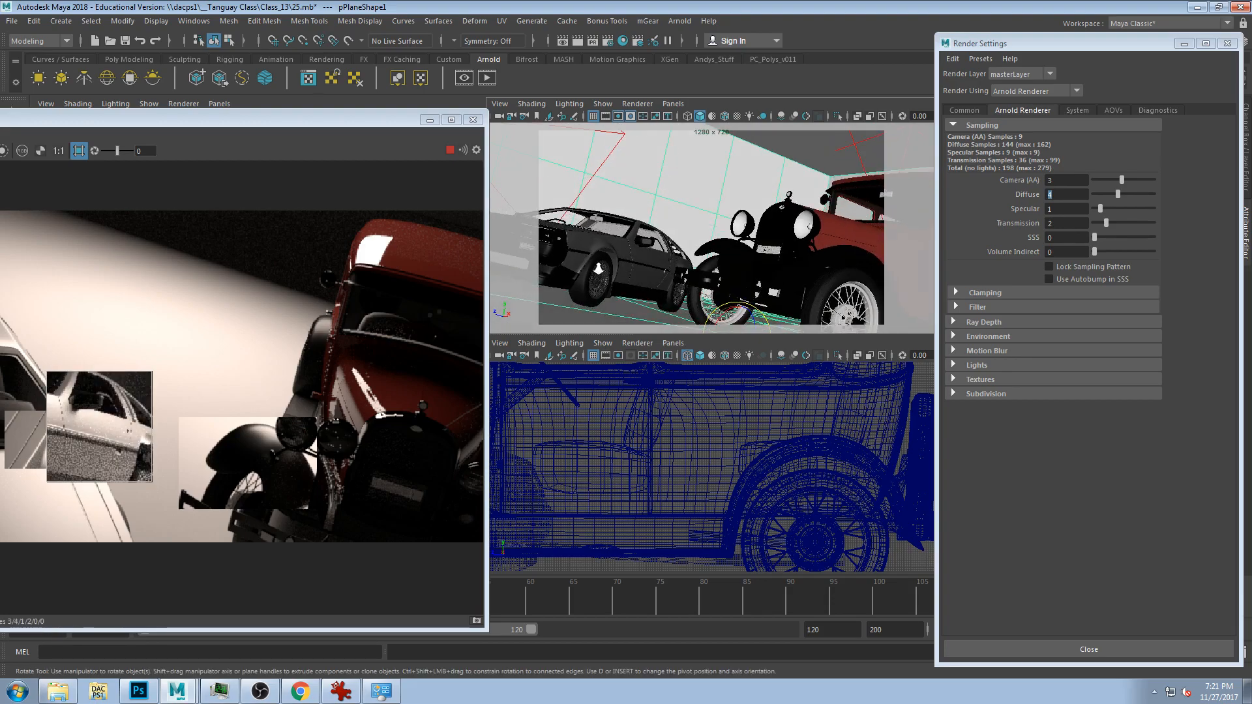
right_click_drag(600, 268, 642, 256, "alt")
middle_click_drag(642, 255, 739, 224, "alt")
left_click_drag(739, 224, 708, 225, "alt")
left_click_drag(443, 120, 877, 77)
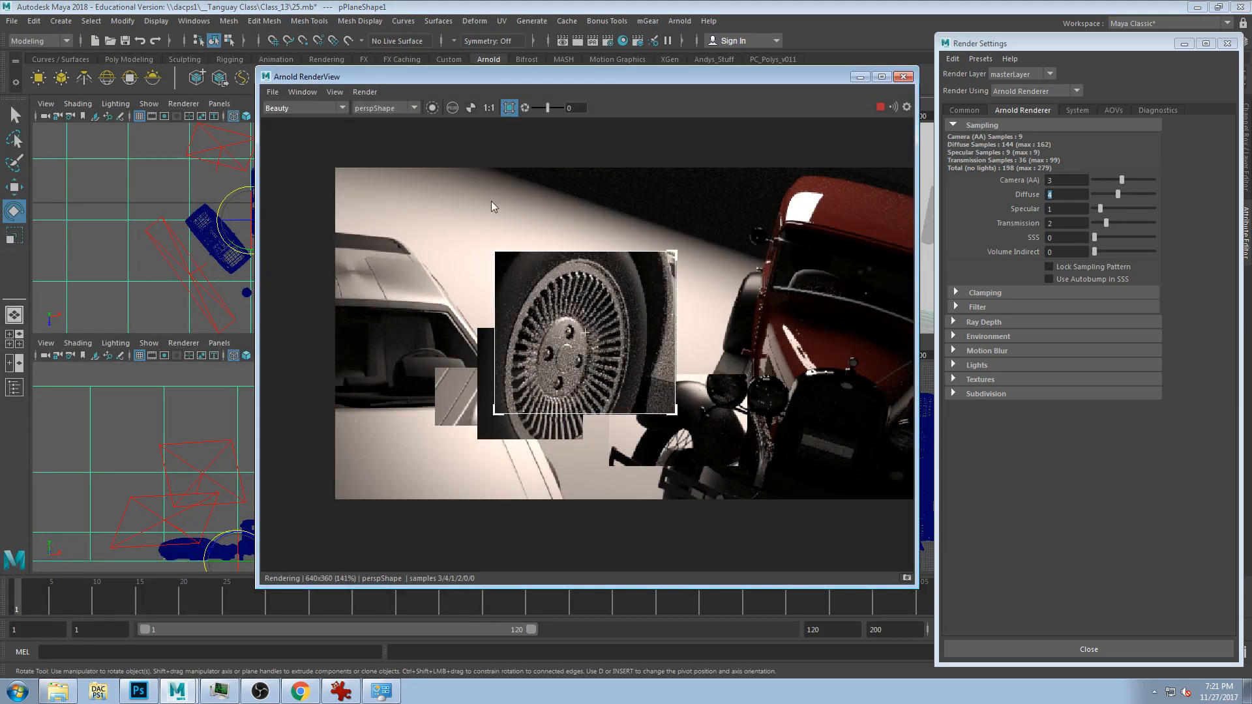
left_click_drag(495, 201, 806, 300)
left_click_drag(439, 170, 778, 426)
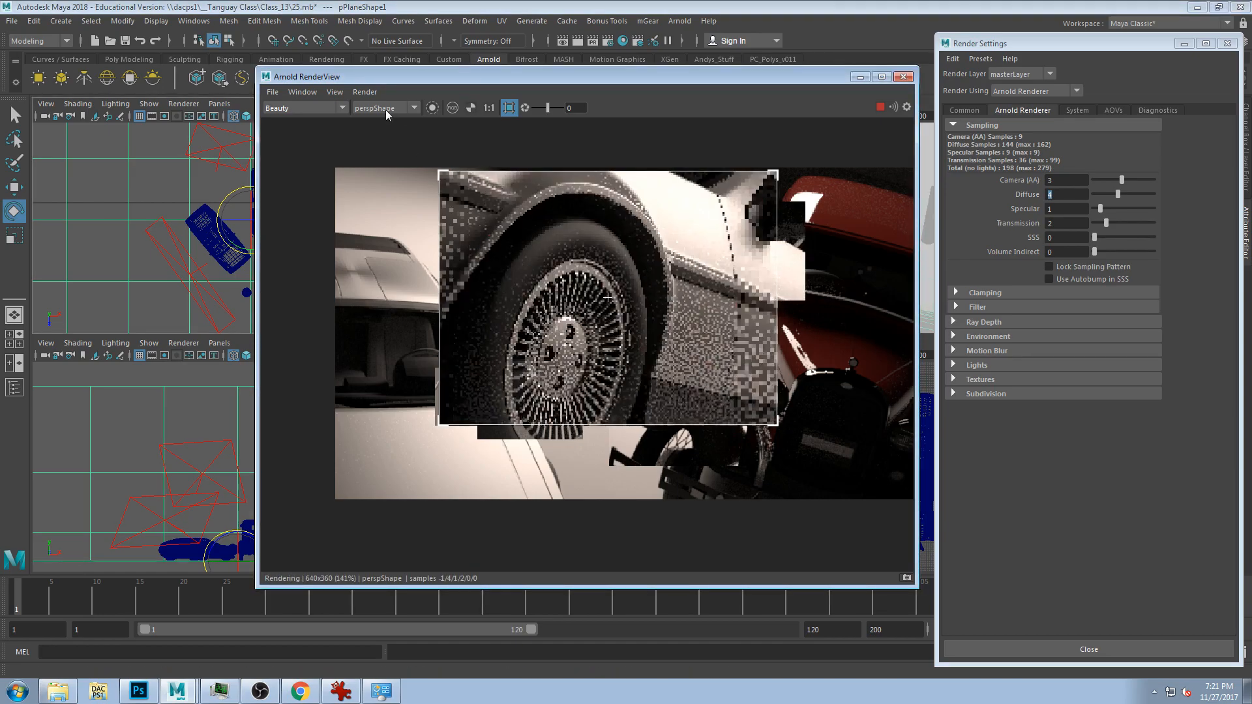
- Compare diffuse_indirect with Beauty around the wheel and move the crop region to the front fender
left_click(300, 109)
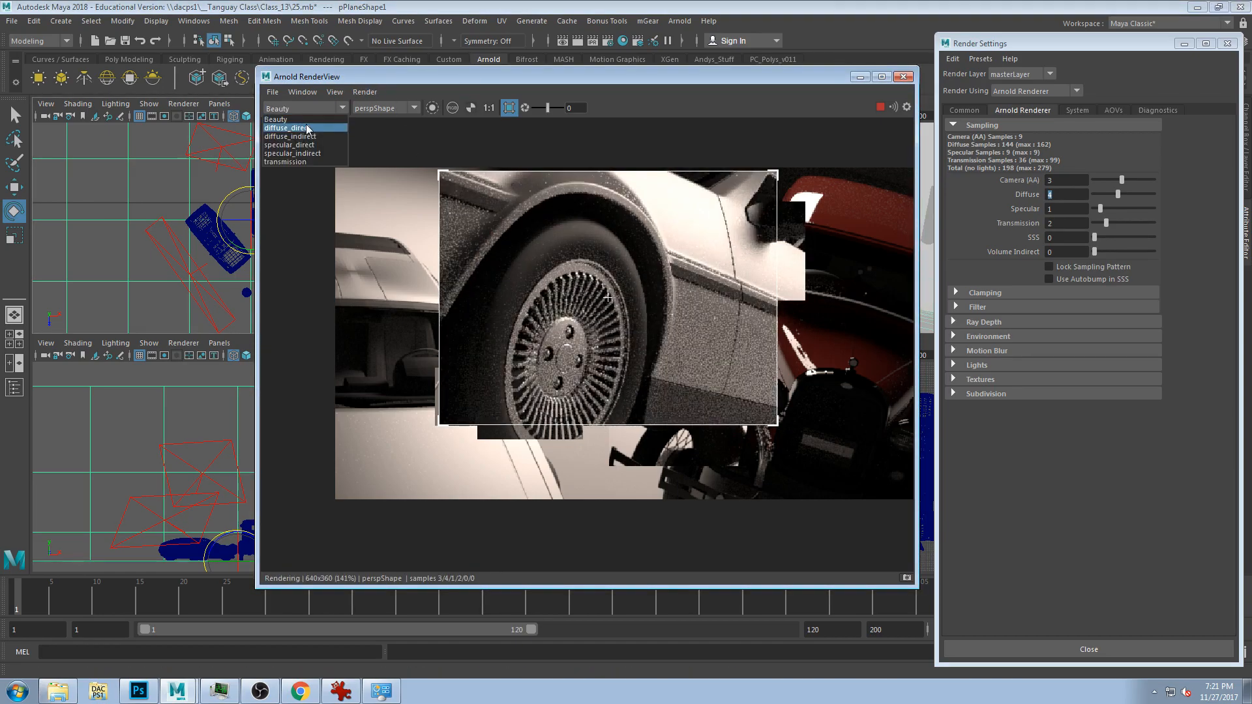
left_click(321, 137)
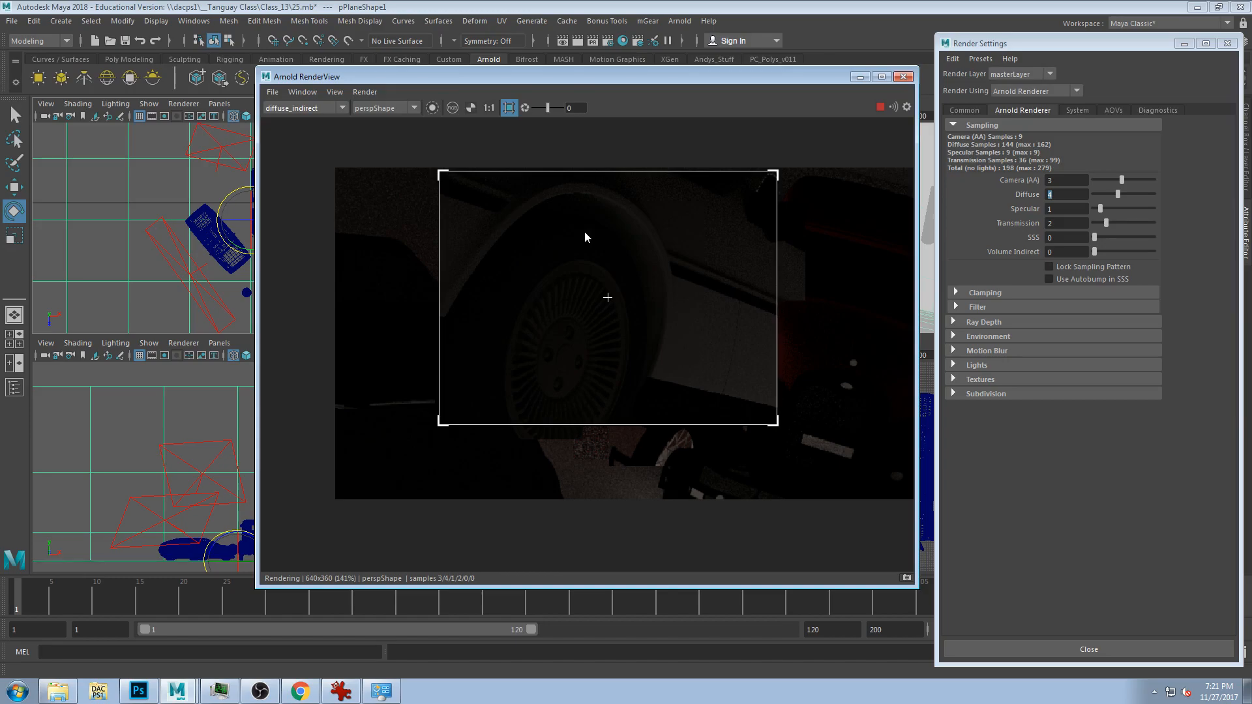
left_click(304, 108)
left_click(292, 123)
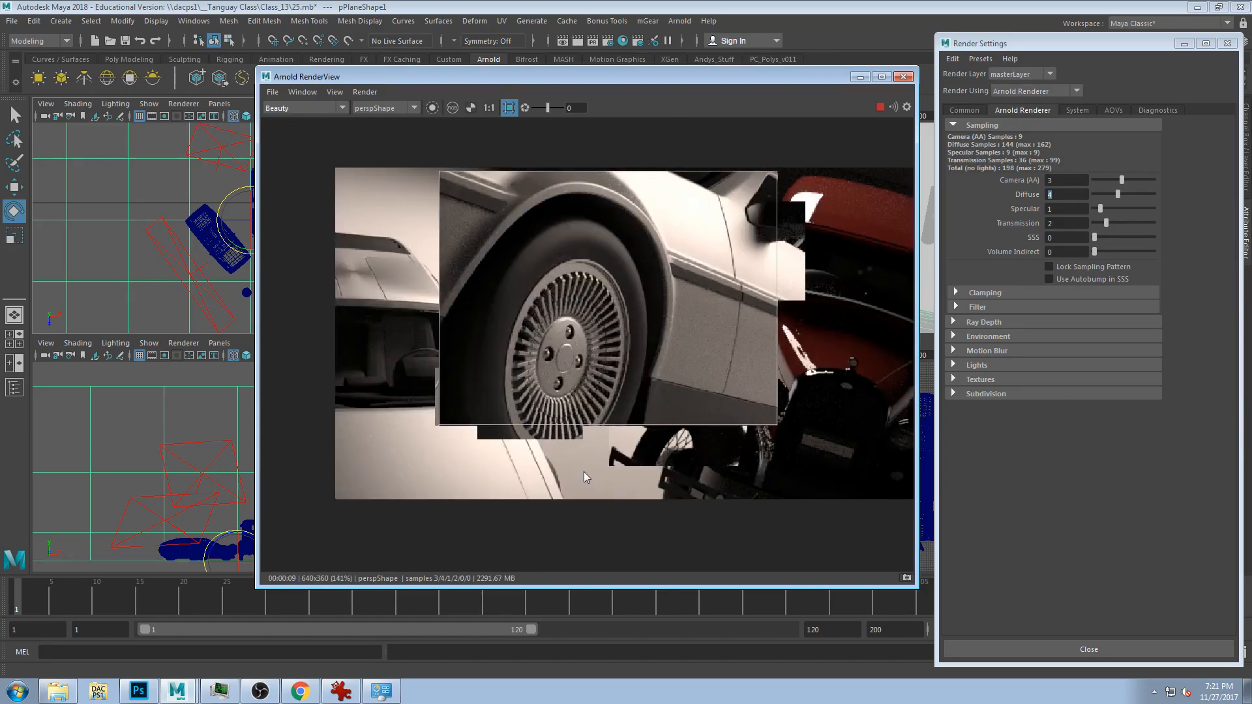
left_click_drag(330, 178, 592, 339)
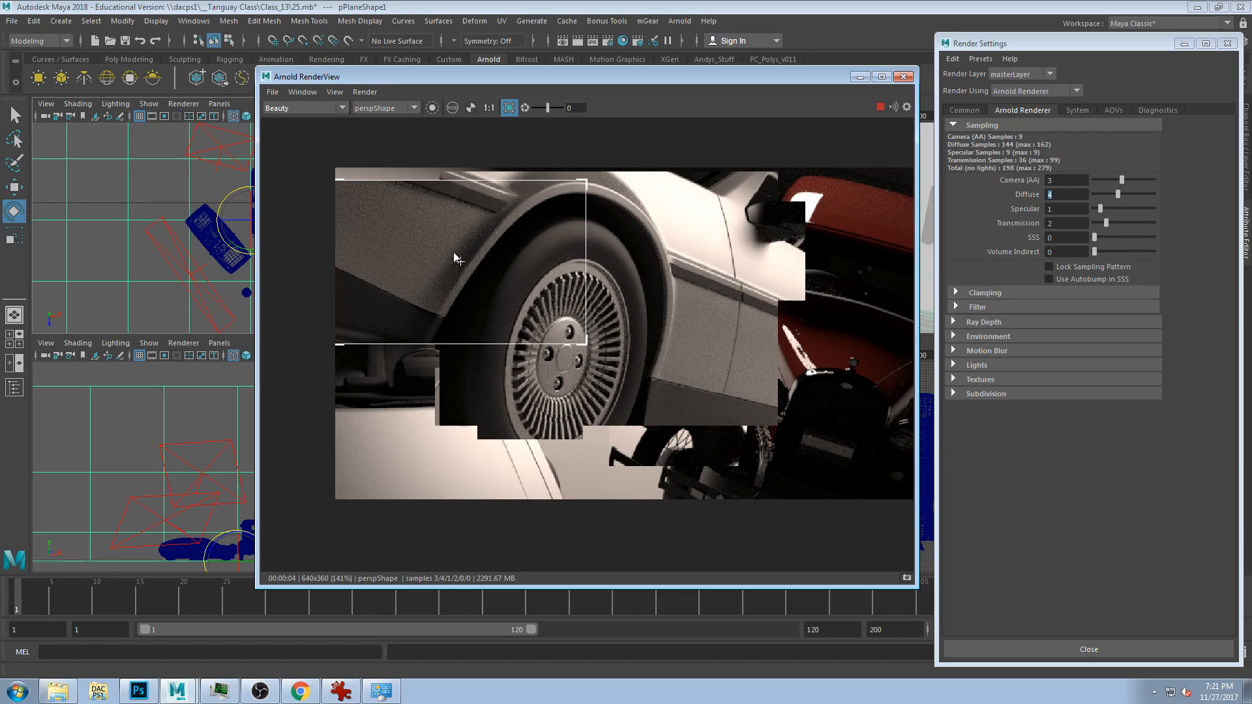
- Display the specular_direct pass and turn off the crop region to render the full frame of the DeLorean's side
left_click(303, 92)
left_click(307, 108)
left_click(307, 109)
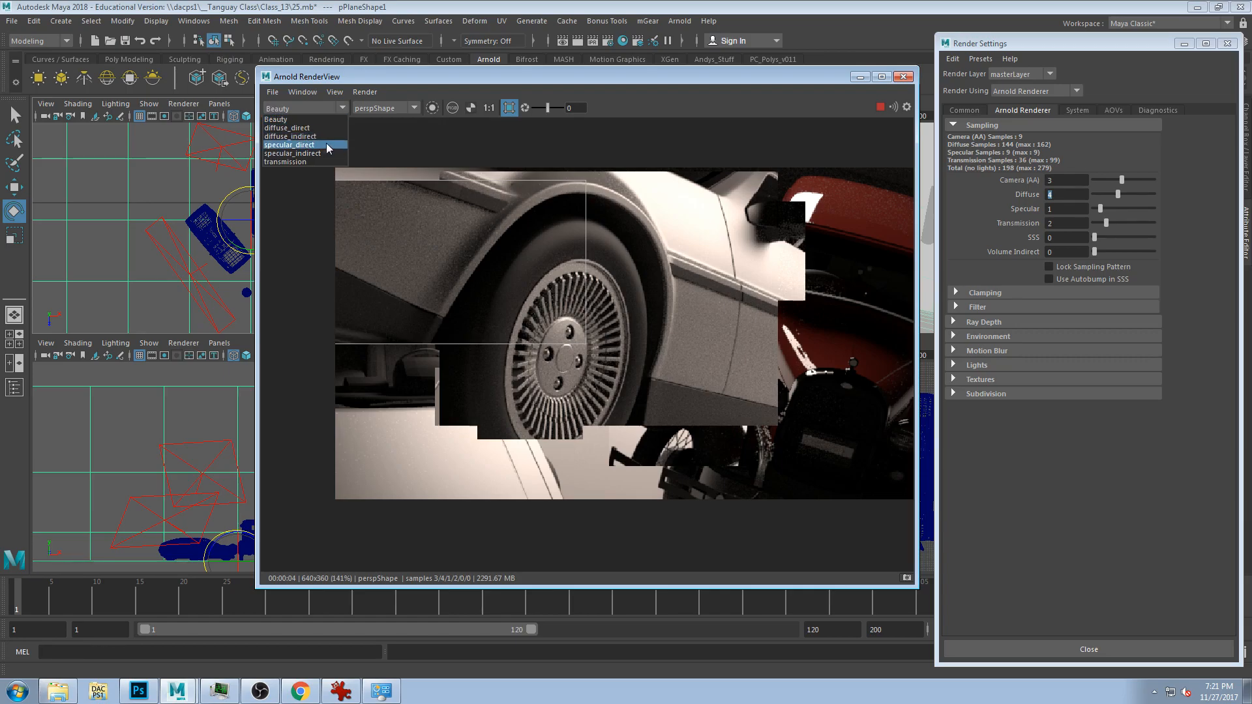
left_click(328, 145)
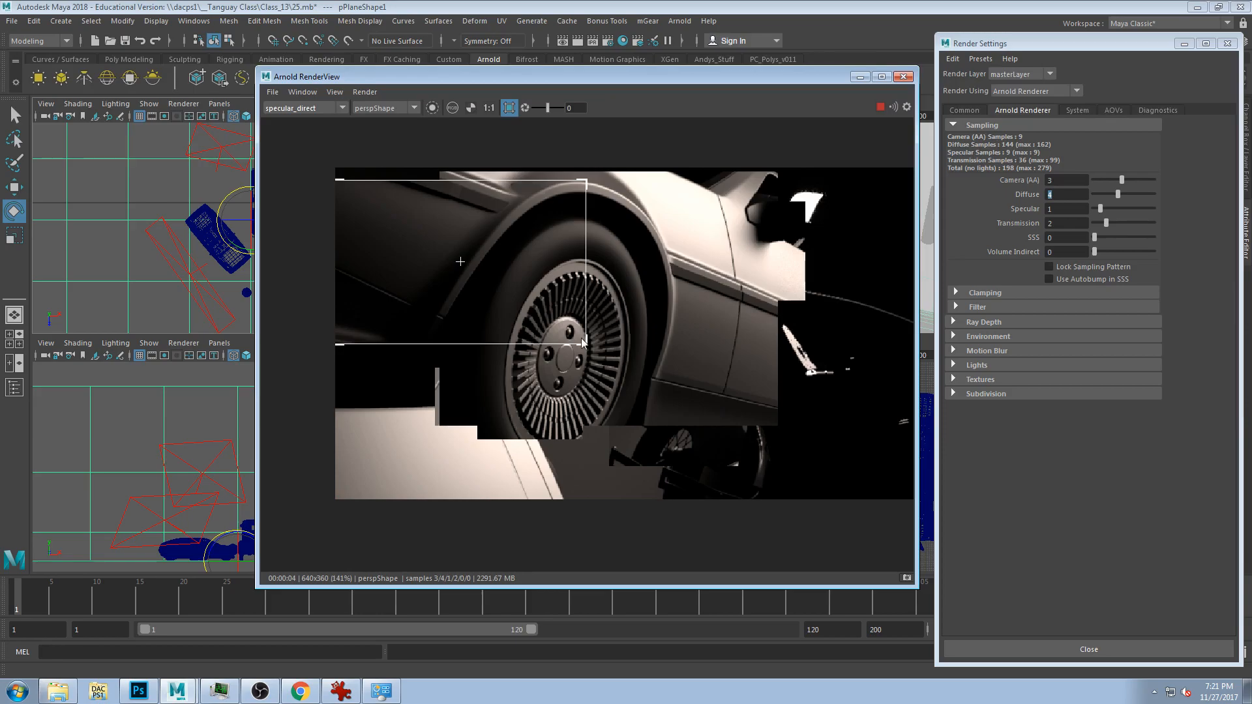
scroll(619, 292, "down", 1)
scroll(596, 298, "up", 1)
left_click(509, 108)
left_click_drag(635, 351, 674, 312, "alt")
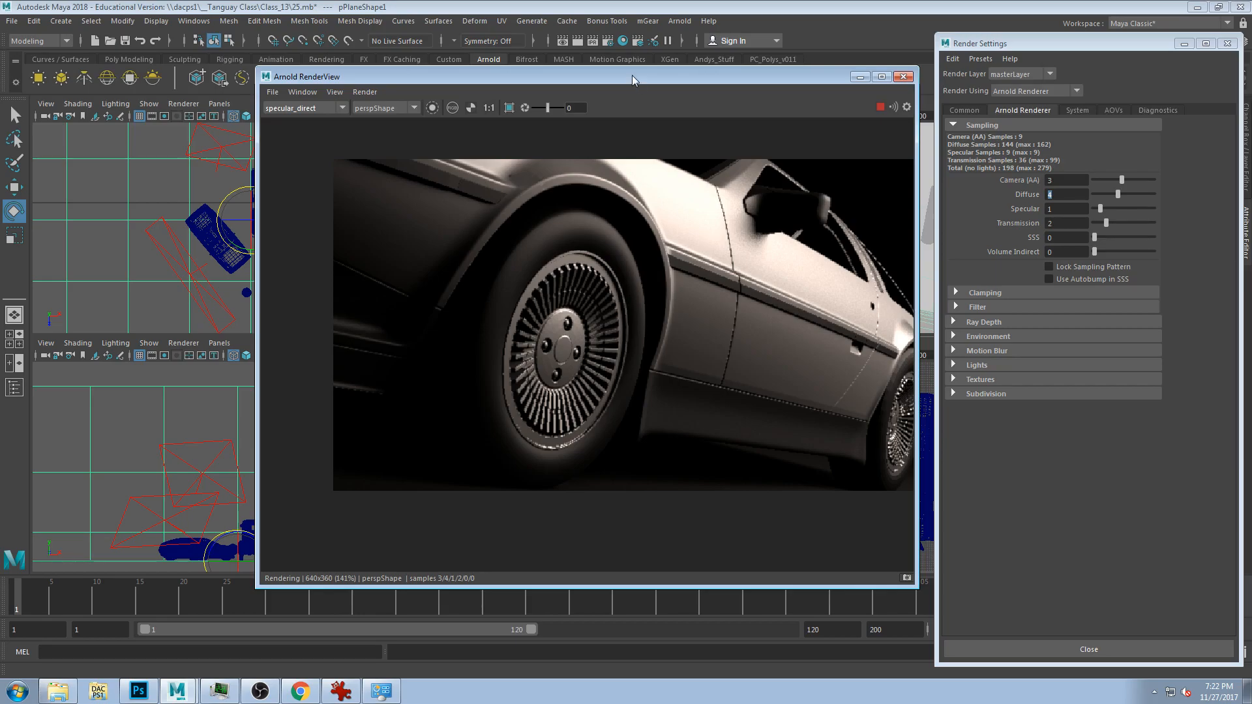
- Move the render window clear of the viewport and display the specular_indirect pass
left_click_drag(632, 75, 628, 76)
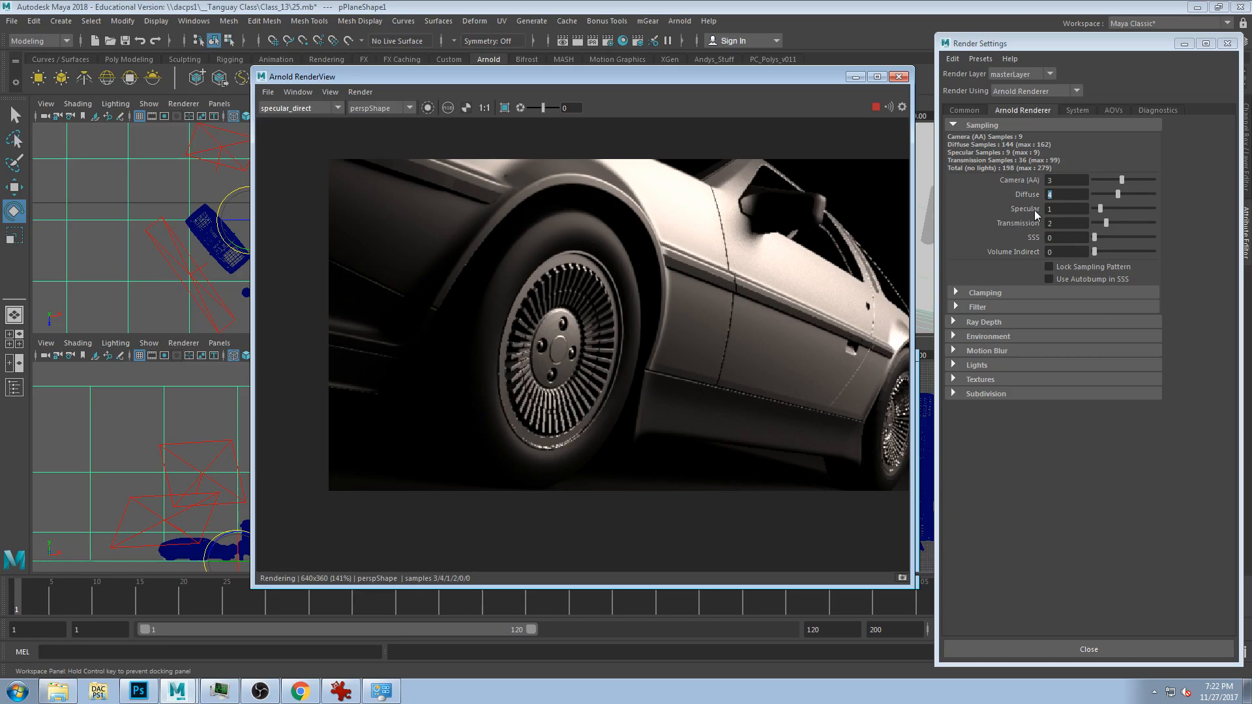
left_click(96, 108)
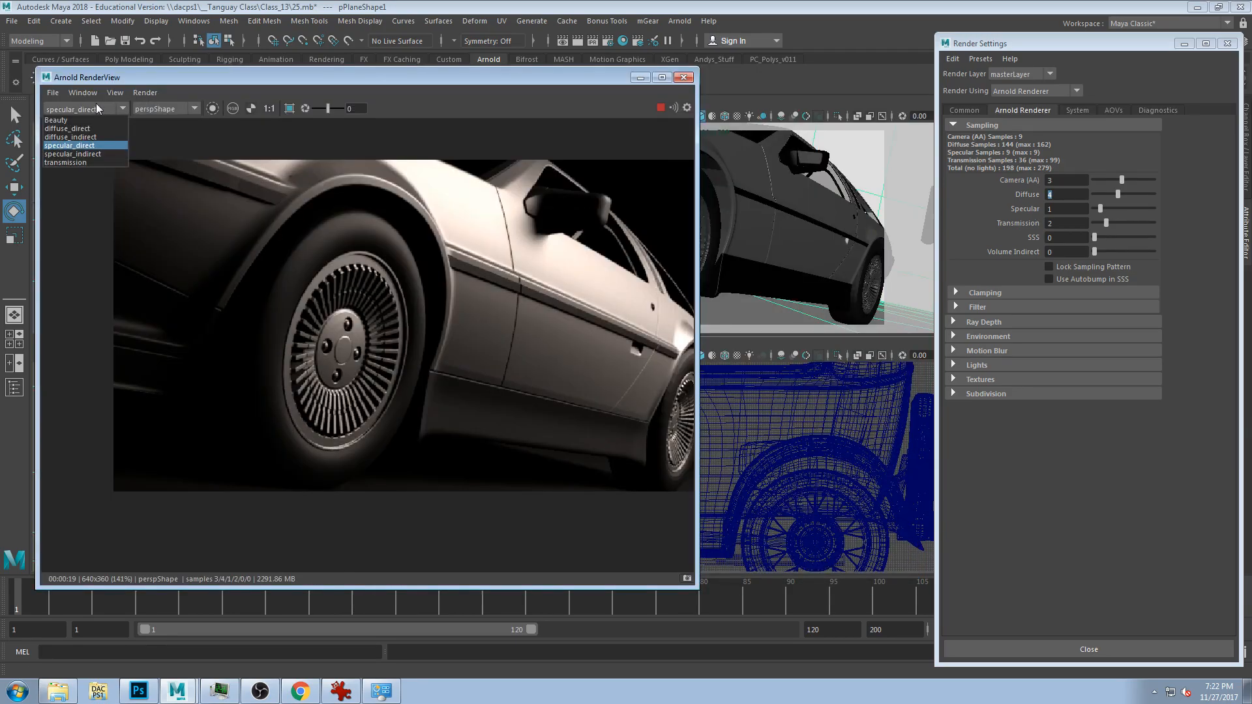
left_click(73, 154)
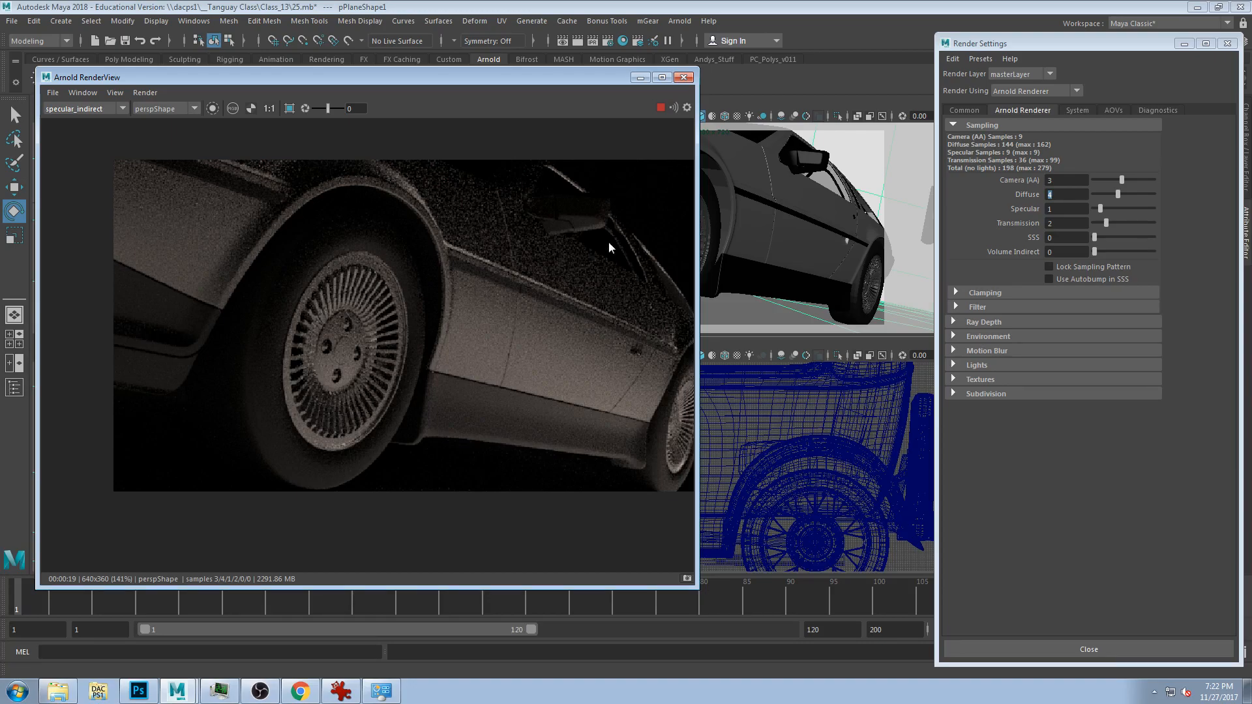
- Rearrange the windows and examine the specular Roughness of the DeLorean's ai_DeloreanBody material beside the render
left_click_drag(1057, 38, 758, 15)
left_click_drag(507, 78, 432, 290)
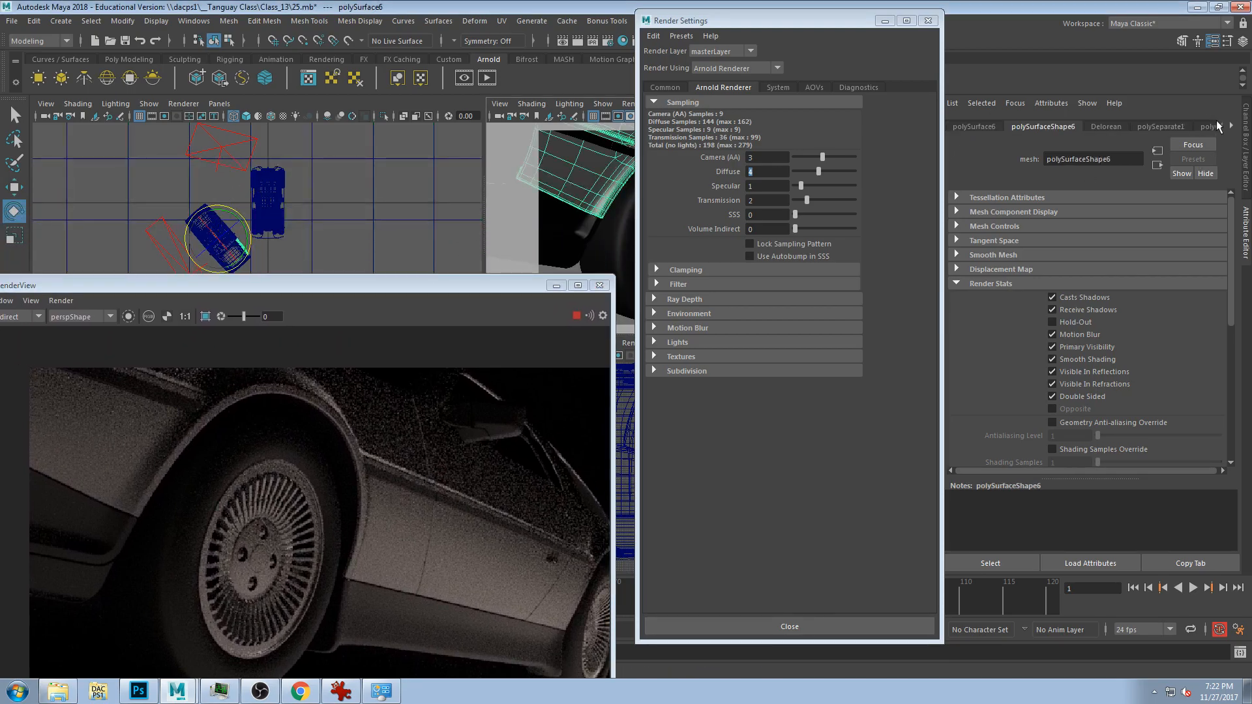
left_click(1231, 125)
left_click(1184, 127)
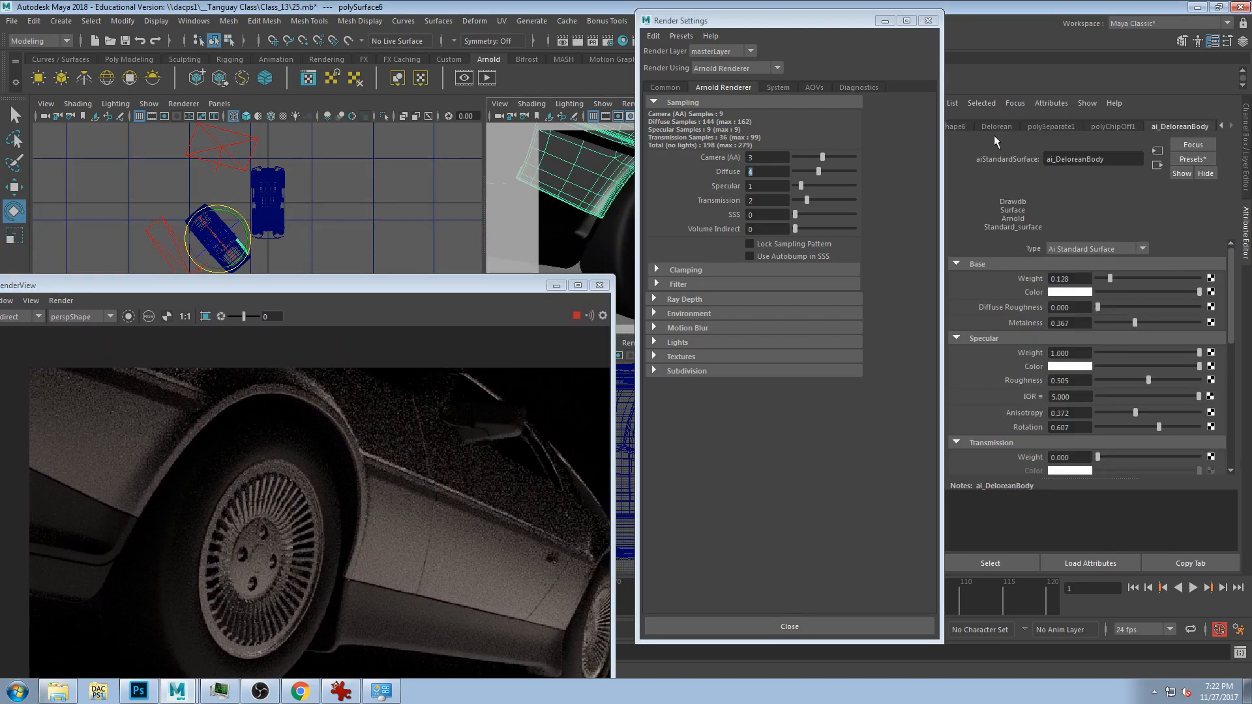
left_click(469, 285)
left_click_drag(468, 283, 539, 69)
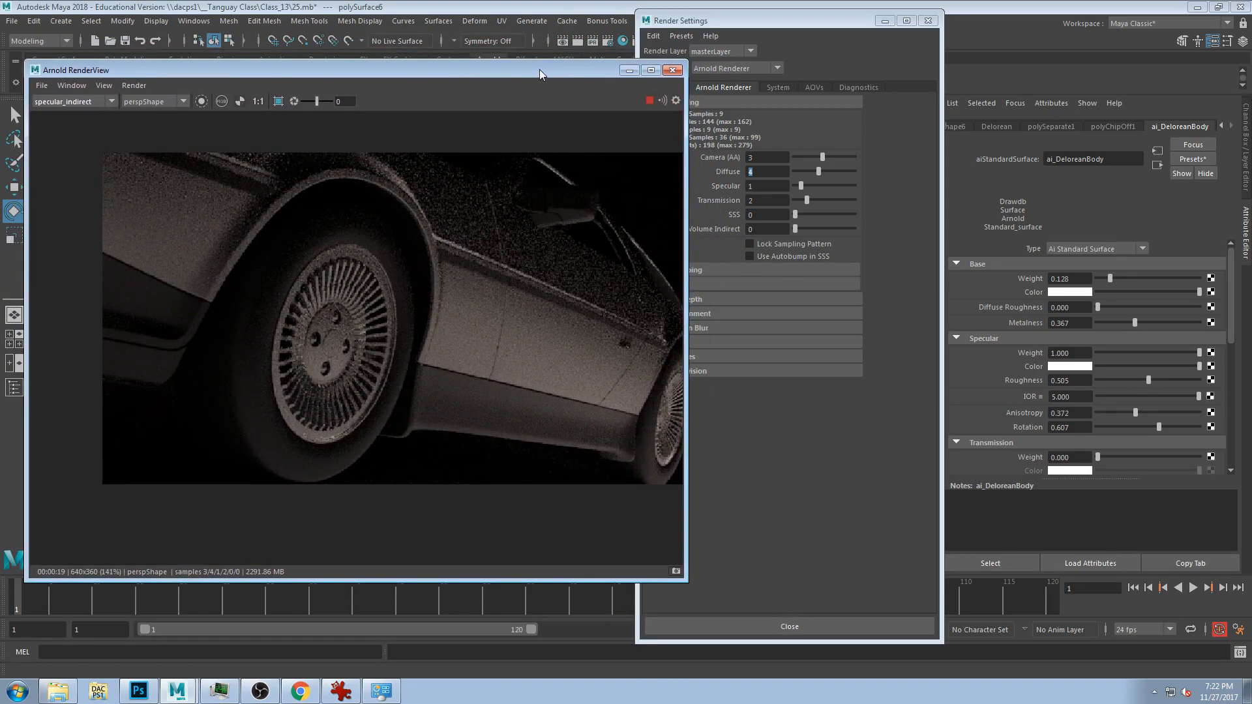
left_click(1061, 381)
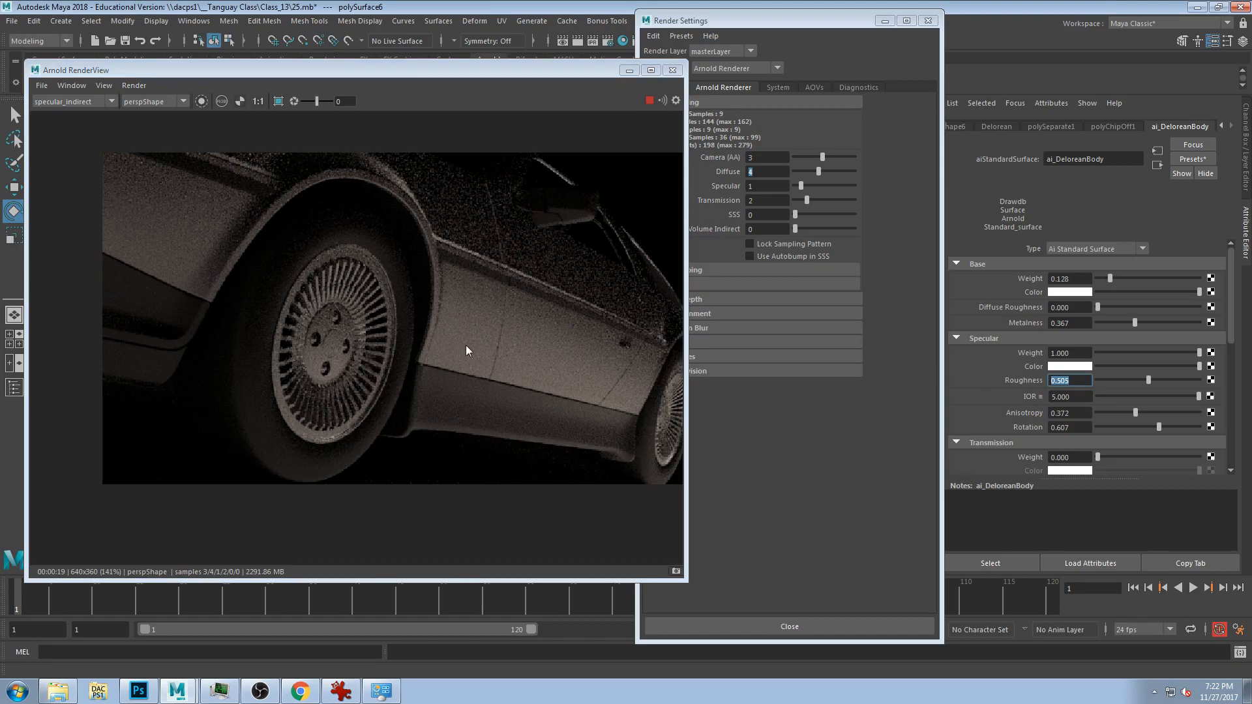
- Lower the Diffuse samples to 1 and raise the Specular samples to 3
left_click_drag(766, 8, 882, 21)
left_click(1127, 12)
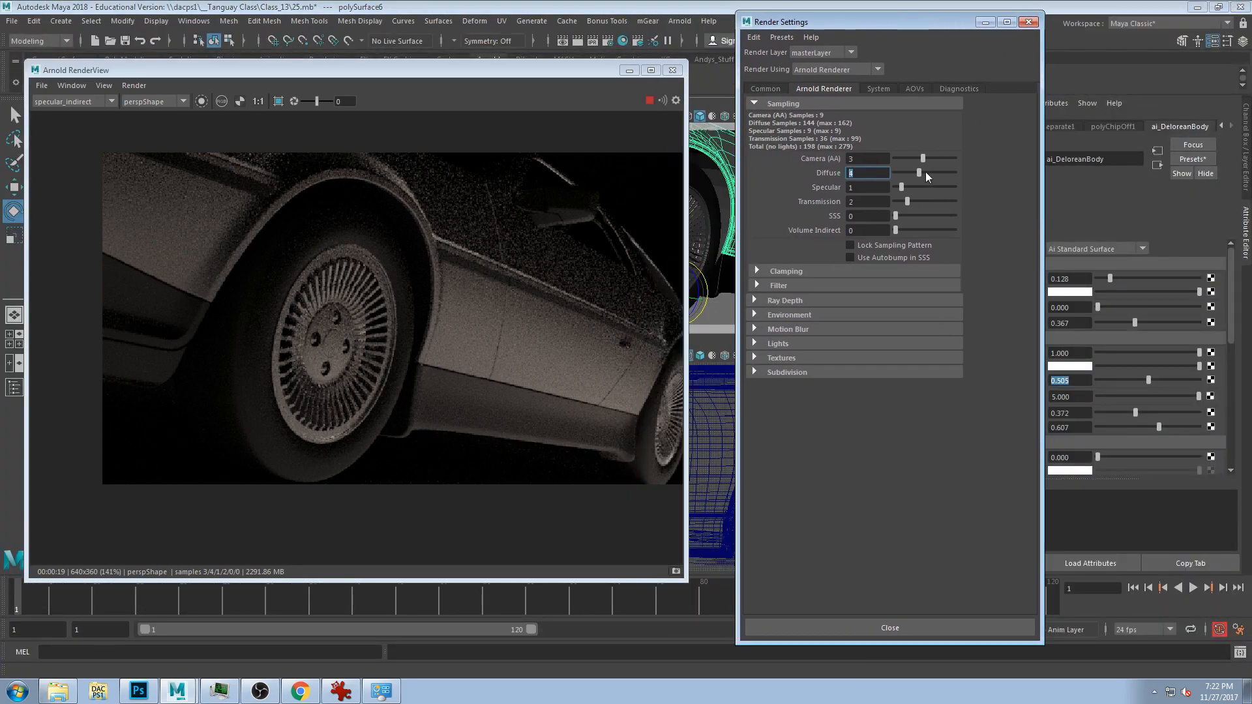
left_click_drag(918, 171, 902, 172)
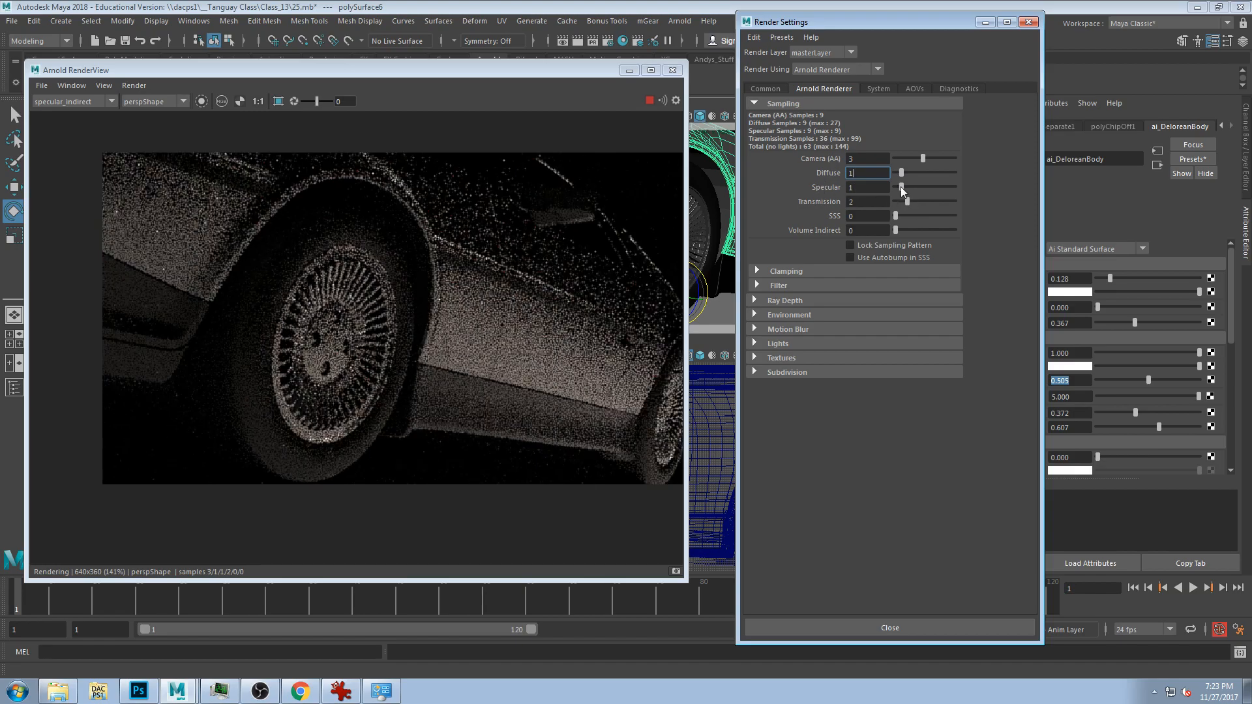
left_click_drag(907, 184, 914, 185)
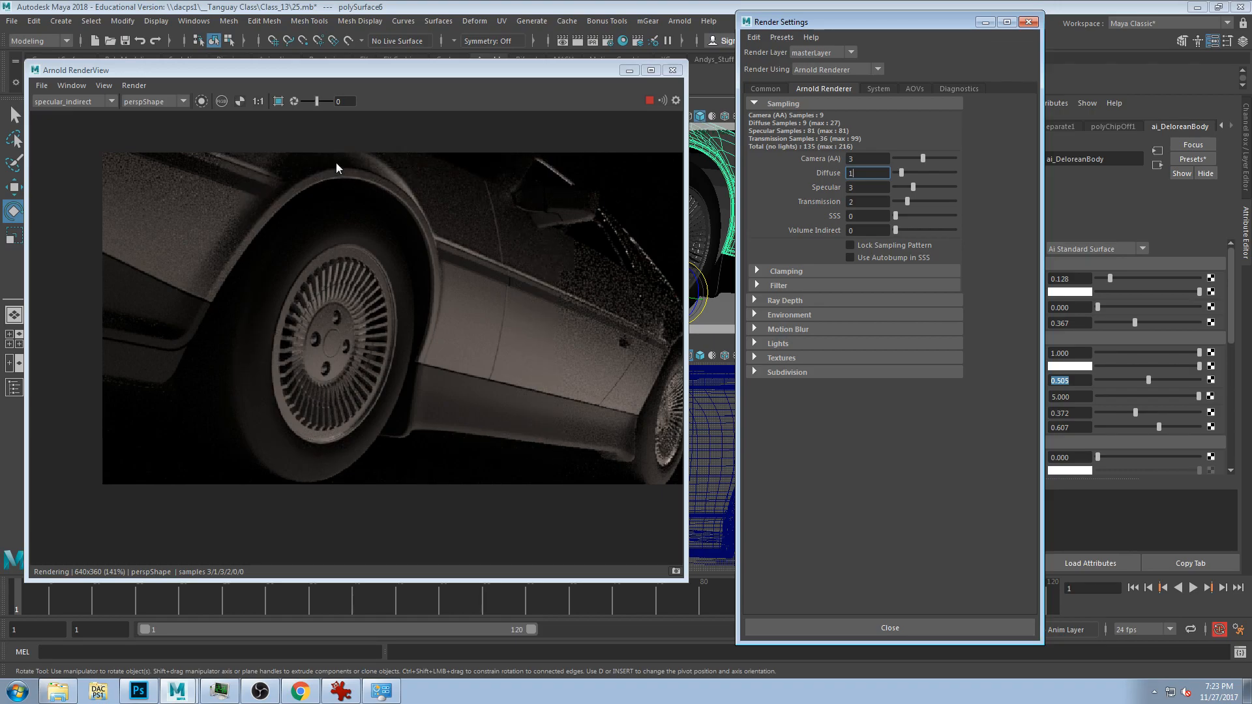
- Render crop regions over the DeLorean's wheel arch, door and front fender and inspect the specular_indirect noise up close at the wheel
left_click_drag(539, 285, 299, 167)
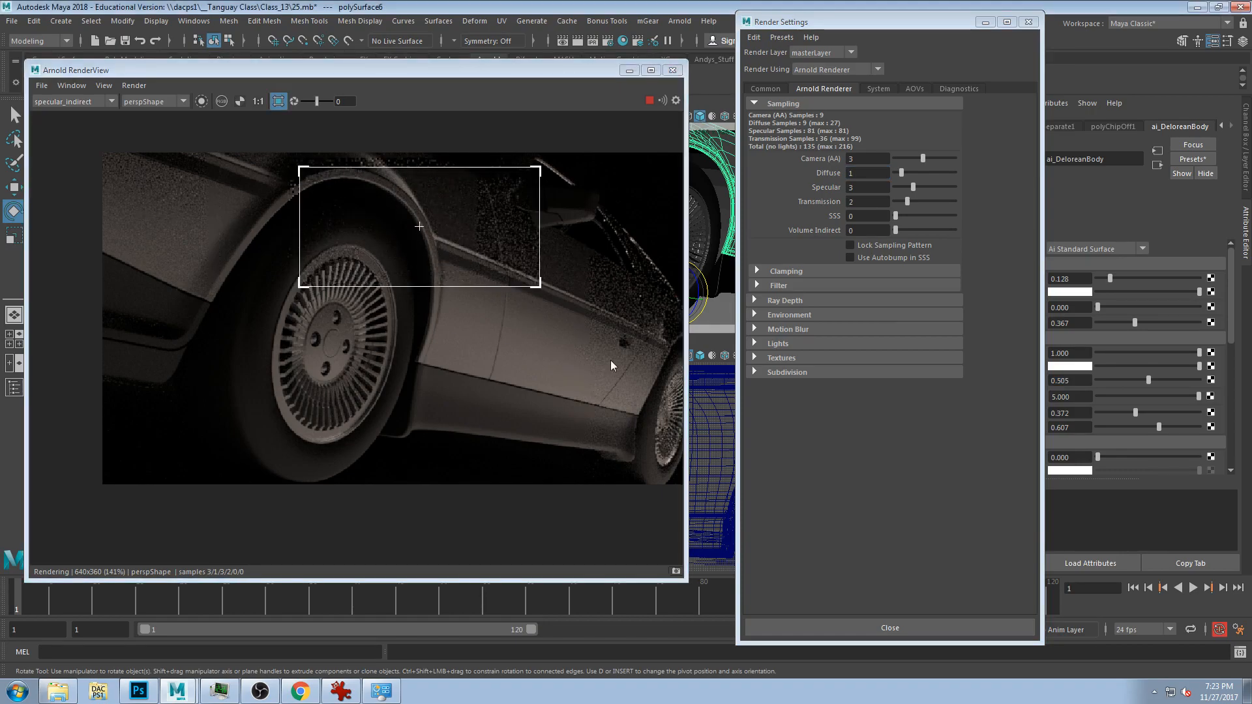
left_click_drag(654, 249, 474, 331)
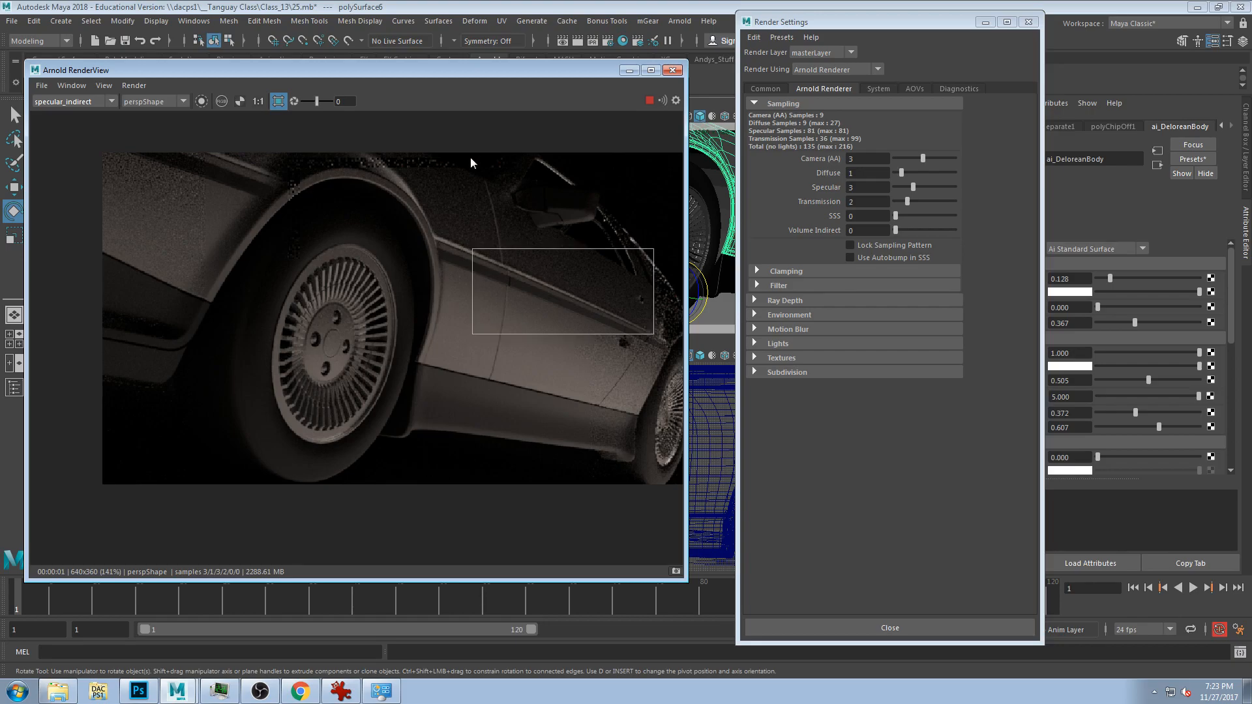
left_click_drag(151, 289, 377, 139)
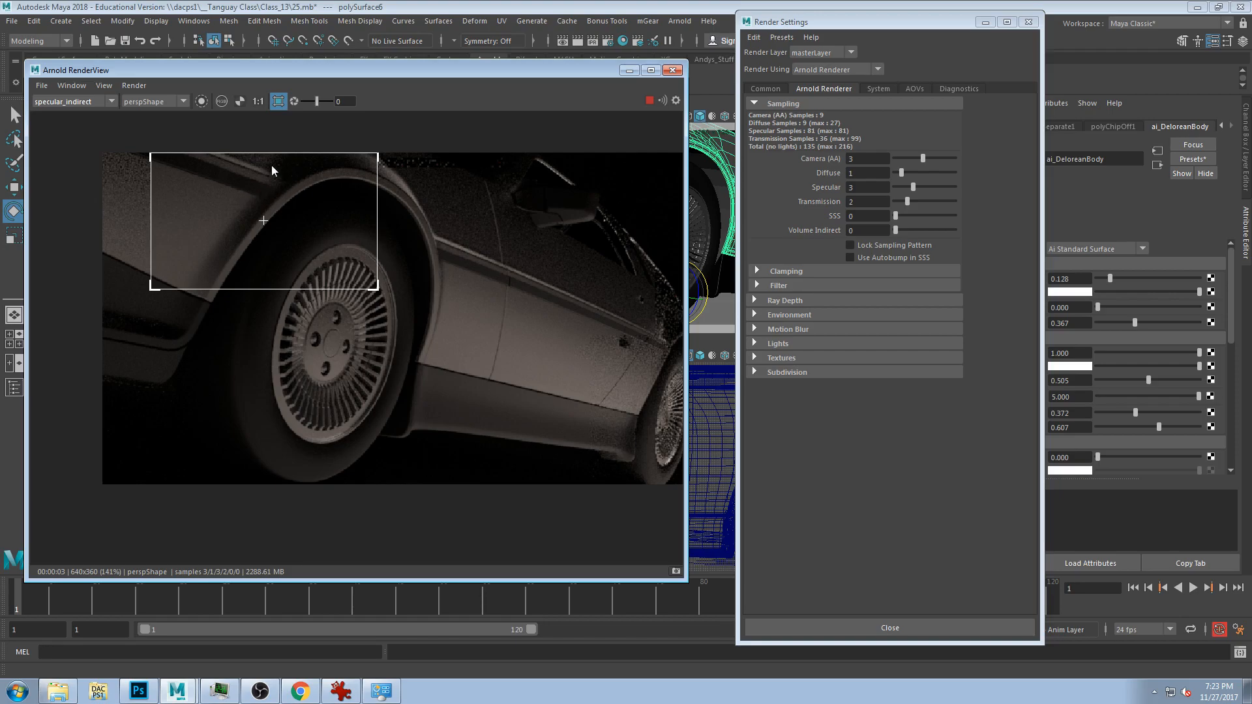
scroll(271, 166, "up", 1)
left_click(319, 179)
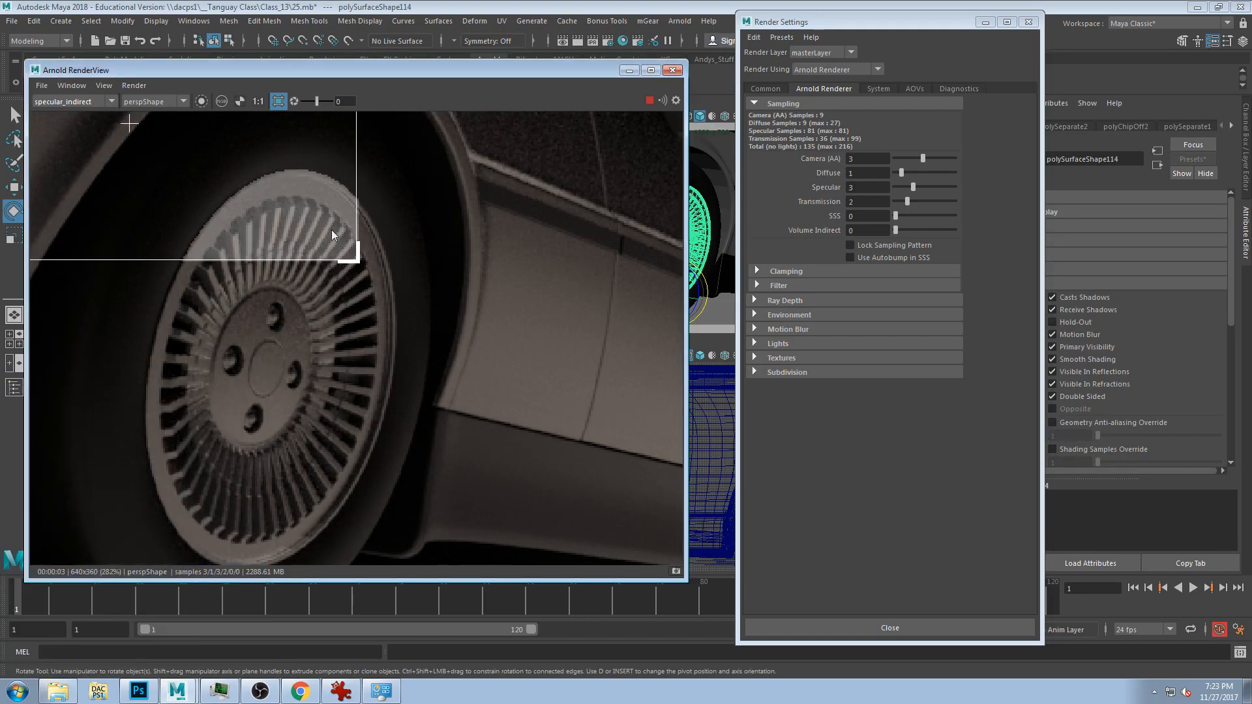
- Reset the render to 1:1, display the Beauty pass and inspect the crop region over the front wheel arch up close
middle_click_drag(418, 232, 660, 479)
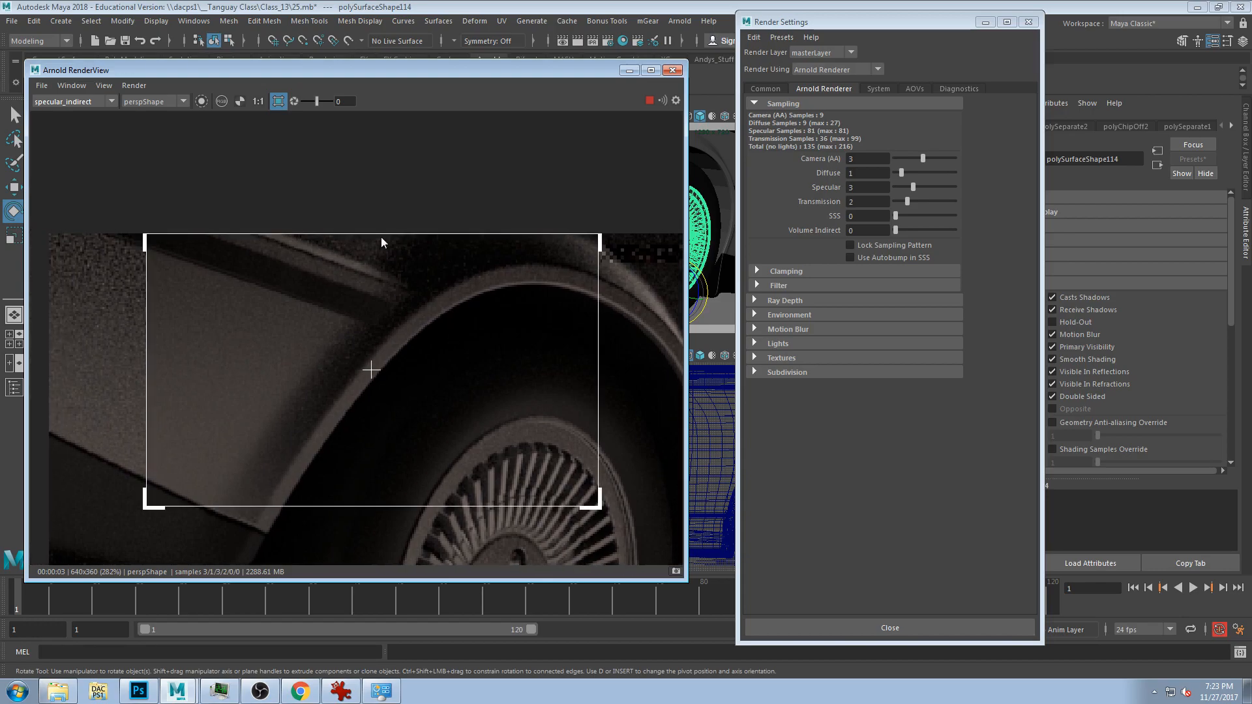
scroll(401, 257, "down", 1)
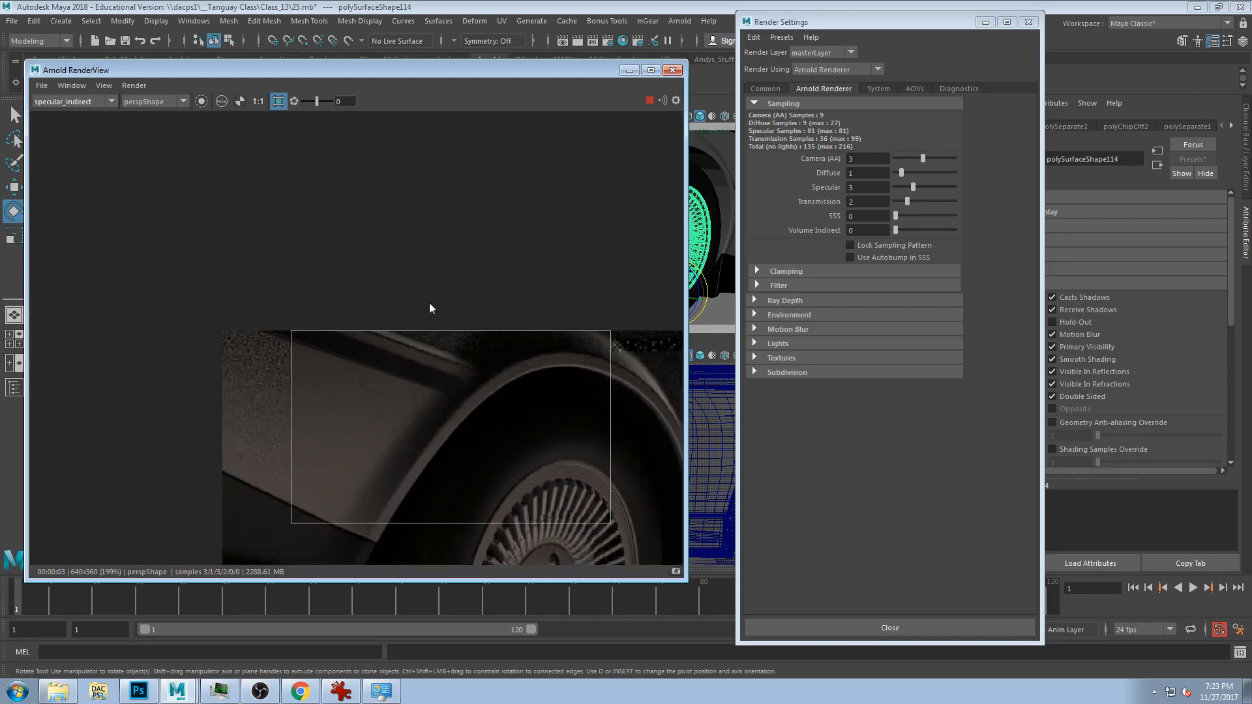
scroll(430, 303, "down", 1)
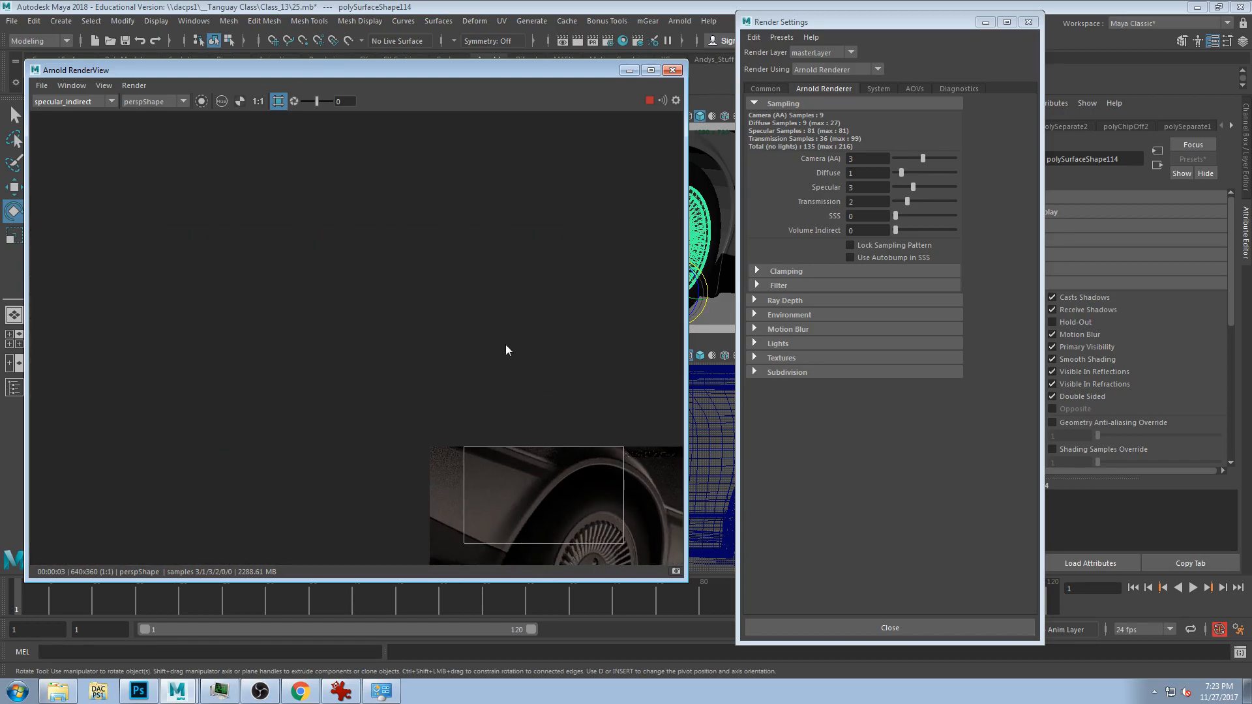
left_click(259, 101)
left_click(73, 102)
left_click(75, 113)
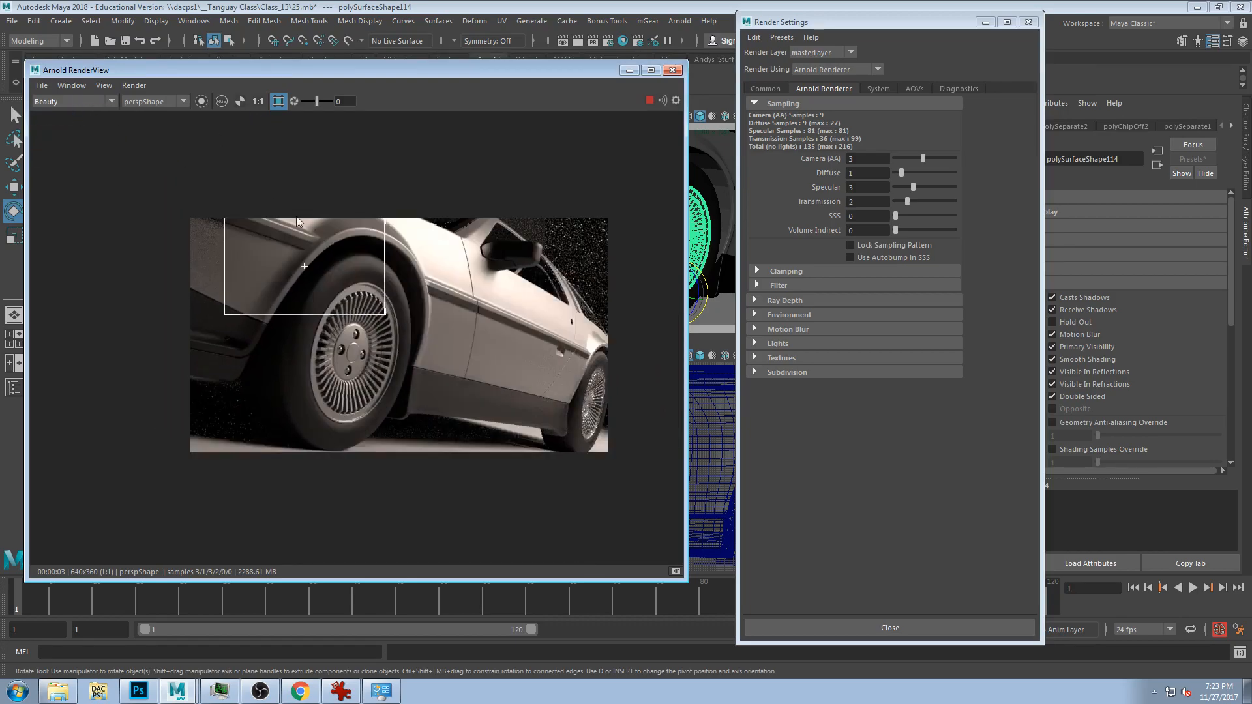
scroll(320, 236, "up", 1)
scroll(268, 178, "up", 1)
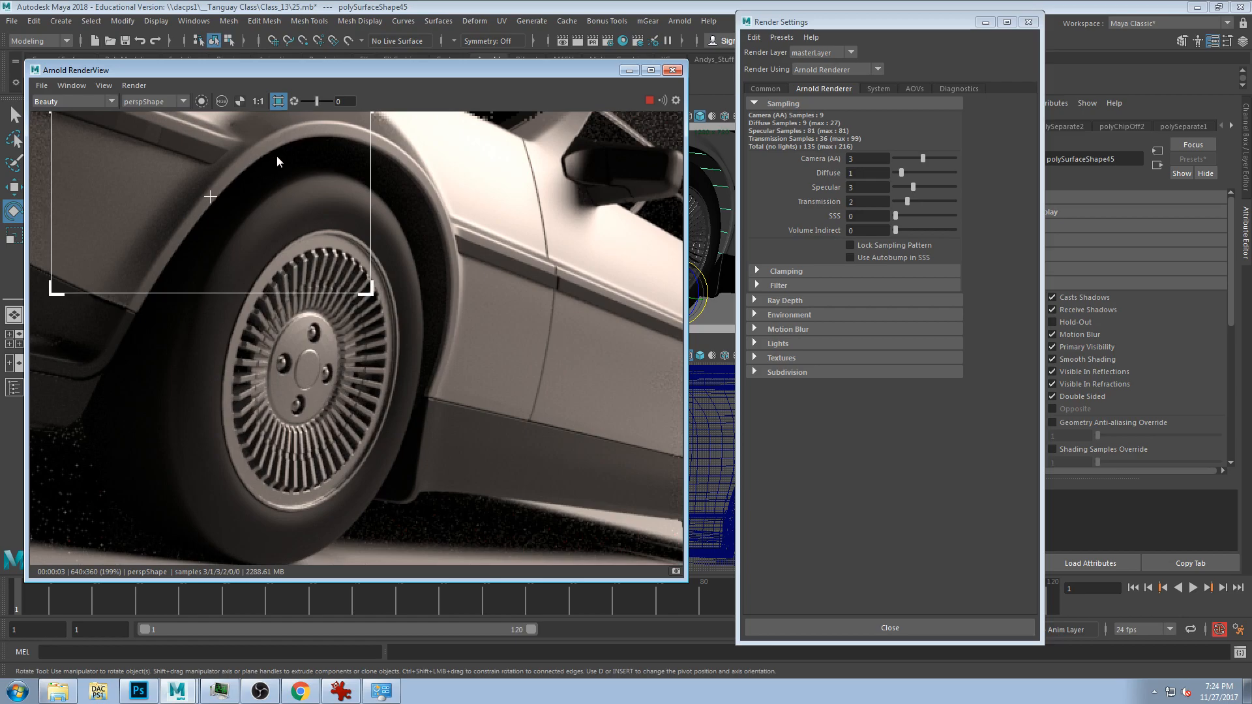
middle_click_drag(277, 157, 413, 301)
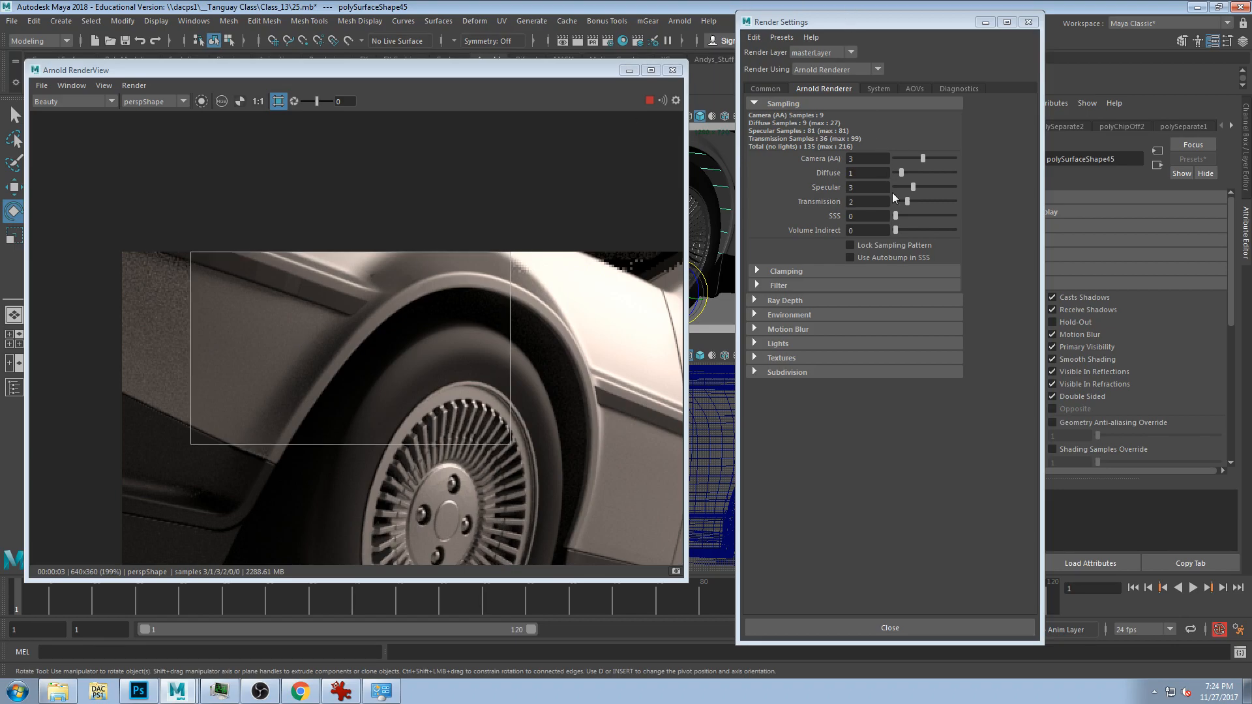
- Try Specular samples of 4 on the wheel arch crop and return the value to 3
left_click(918, 187)
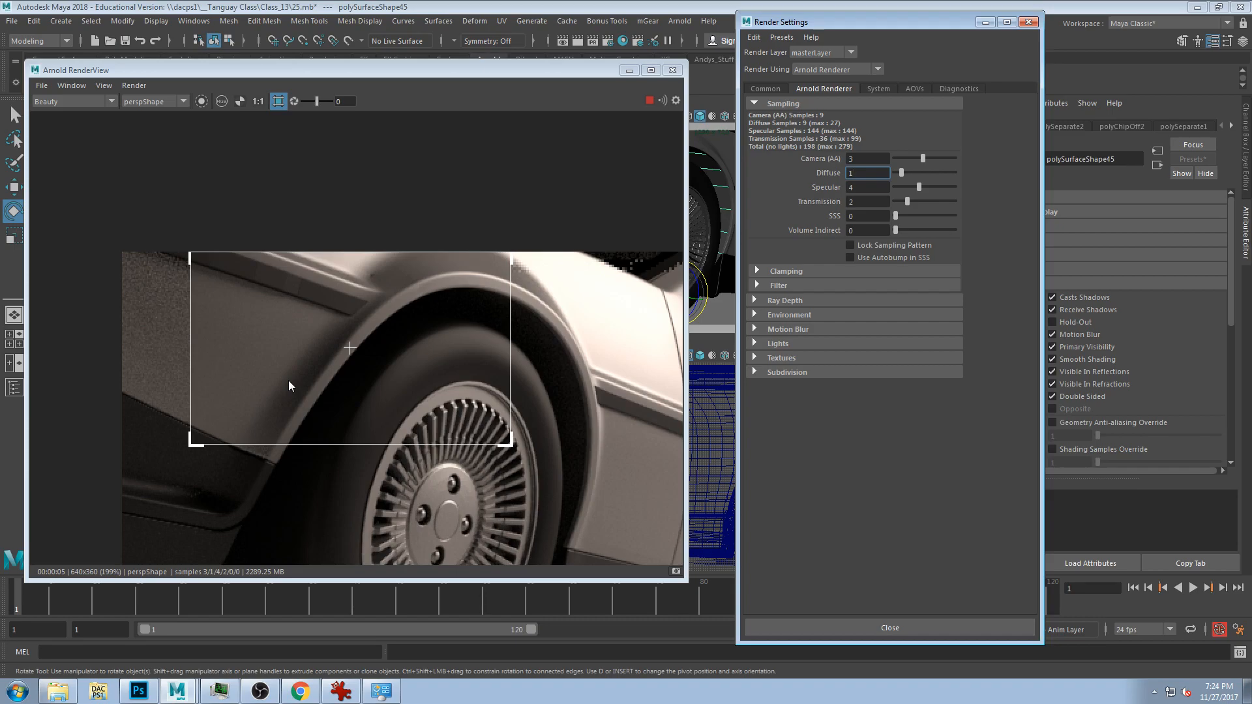
left_click_drag(919, 187, 913, 187)
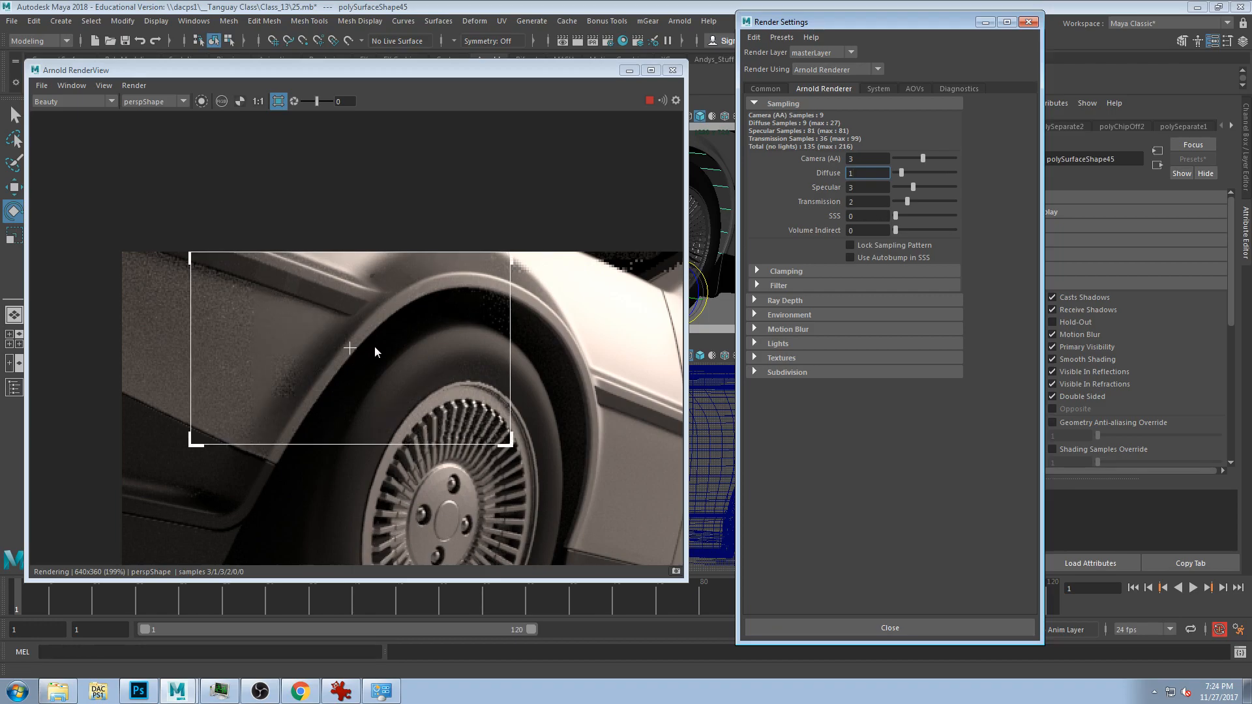
scroll(376, 349, "down", 2)
- Select the DeLorean's front tyre and shrink the render window around the image, clear of the render settings
left_click(487, 399)
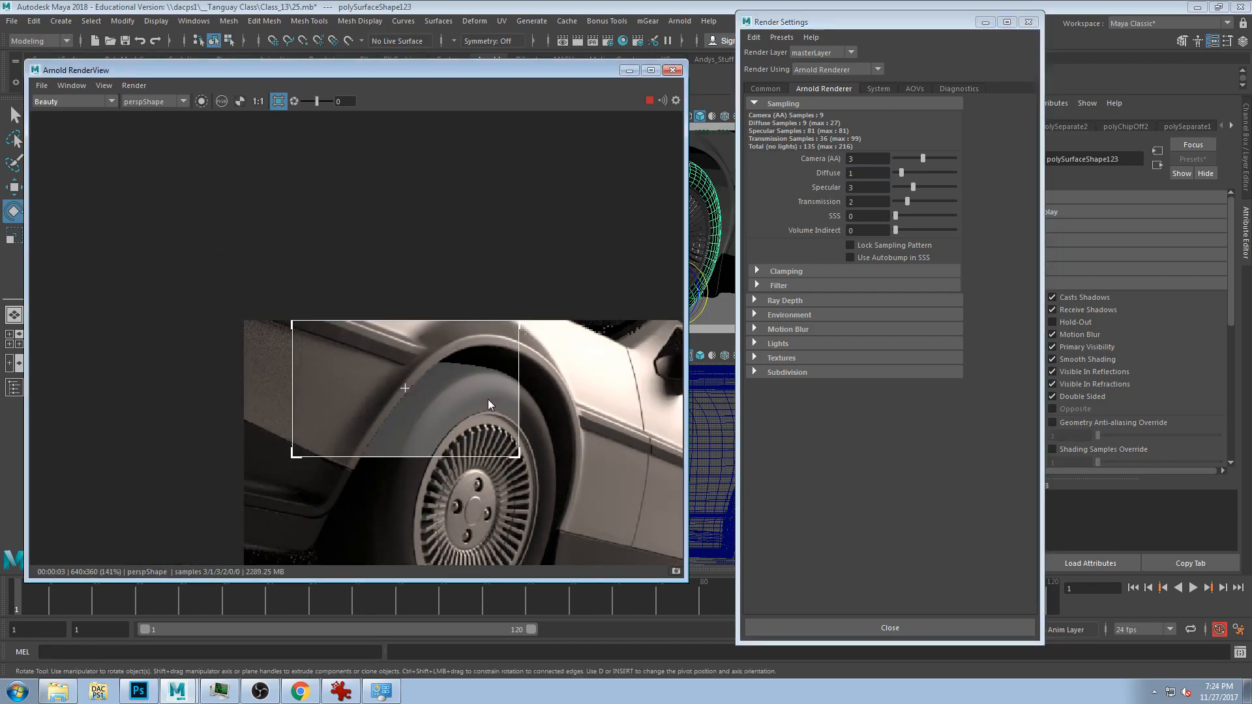
middle_click_drag(488, 396, 303, 249)
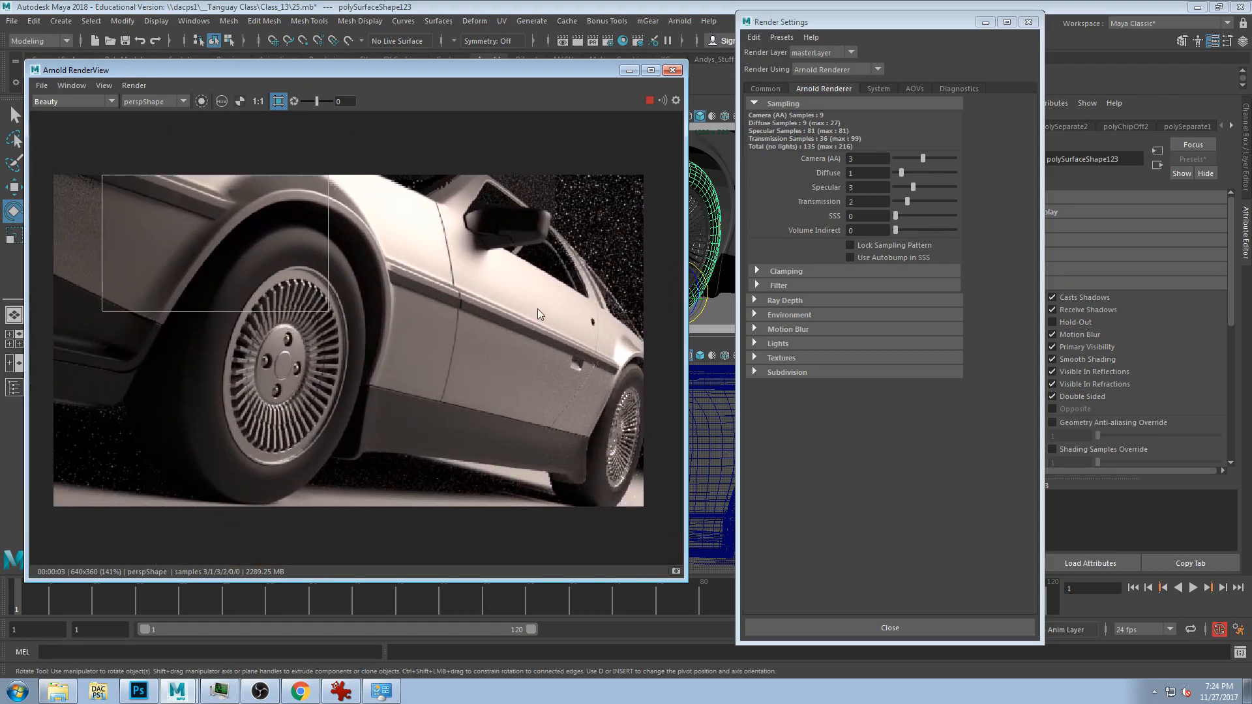
left_click_drag(686, 580, 648, 486)
left_click_drag(428, 70, 508, 57)
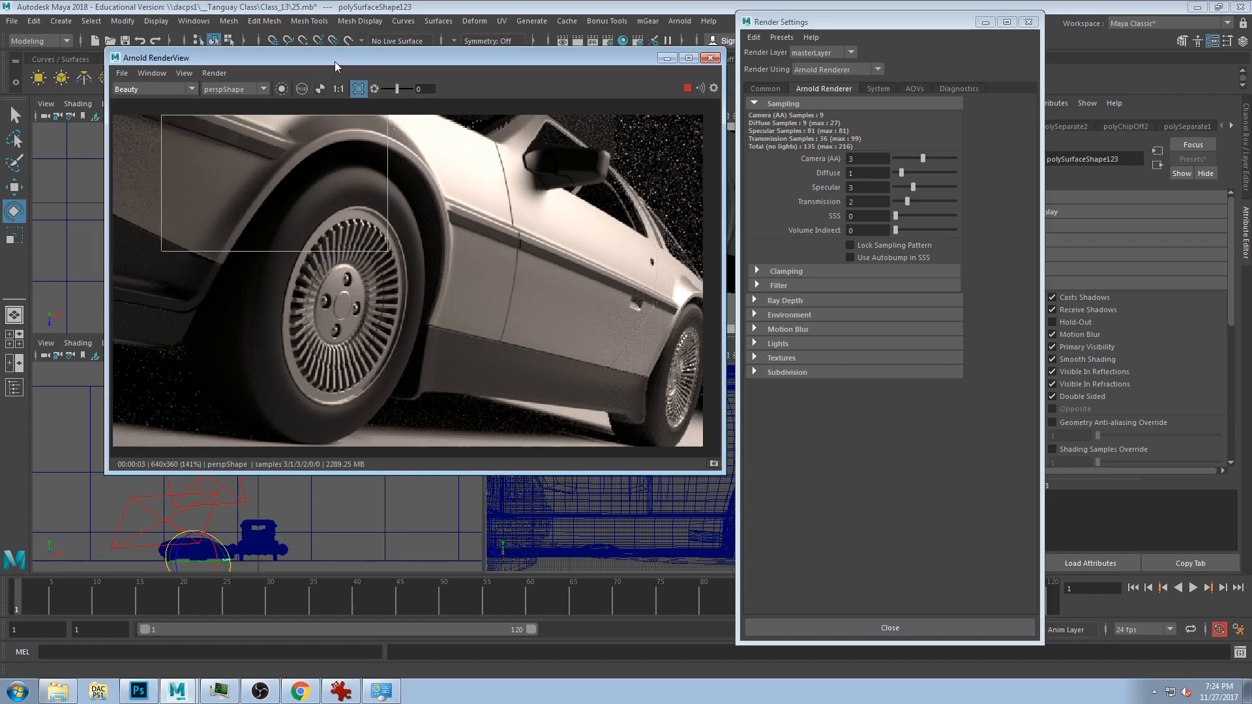
left_click_drag(334, 60, 307, 83)
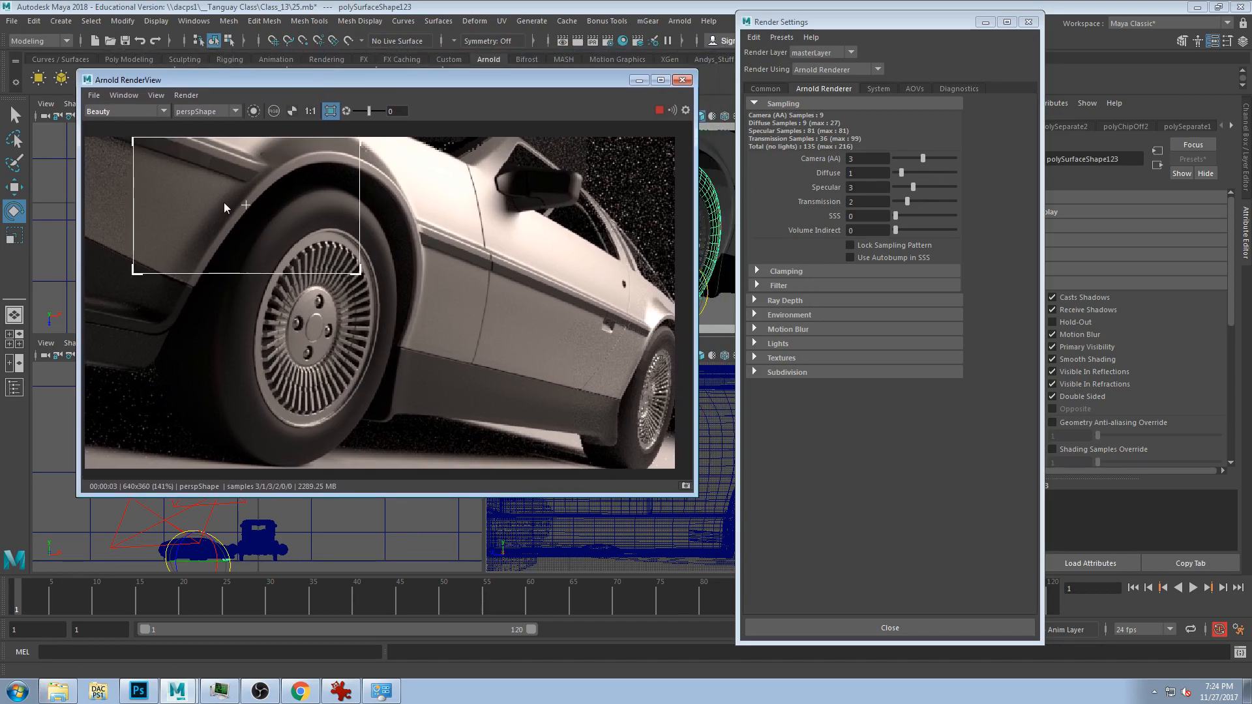
- Compare the specular_direct and specular_indirect passes inside the wheel arch crop region
left_click(162, 111)
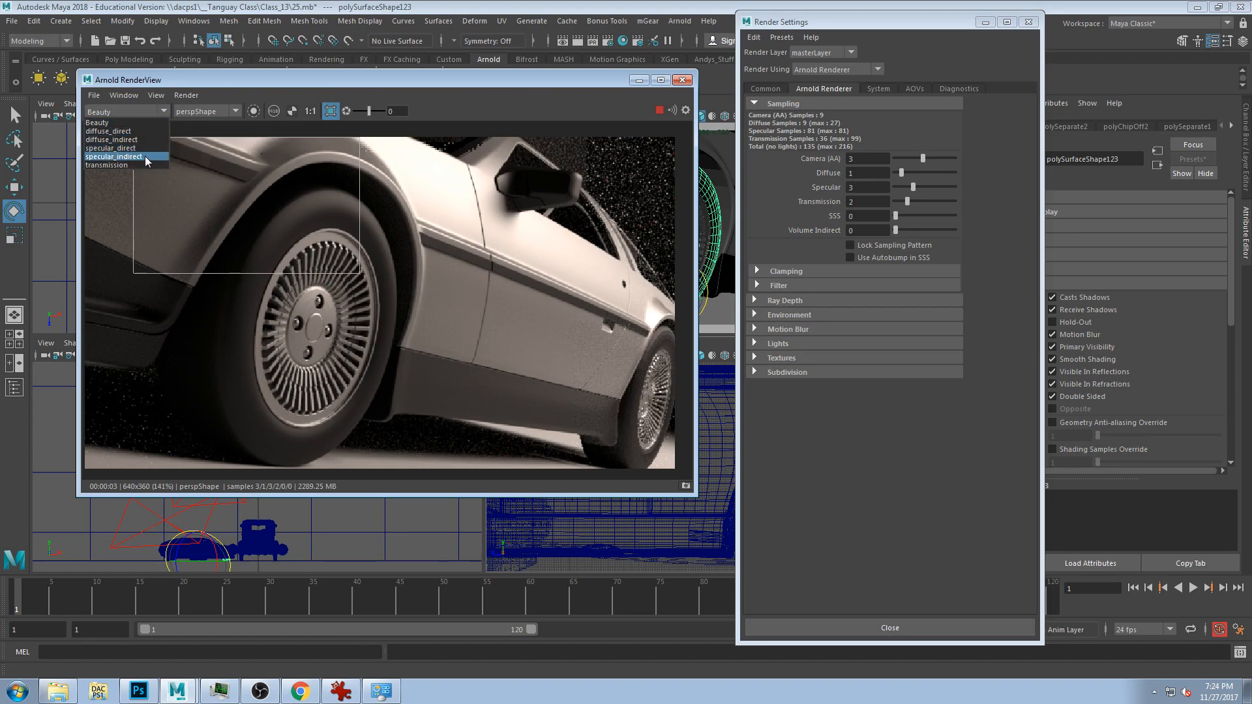
left_click(220, 93)
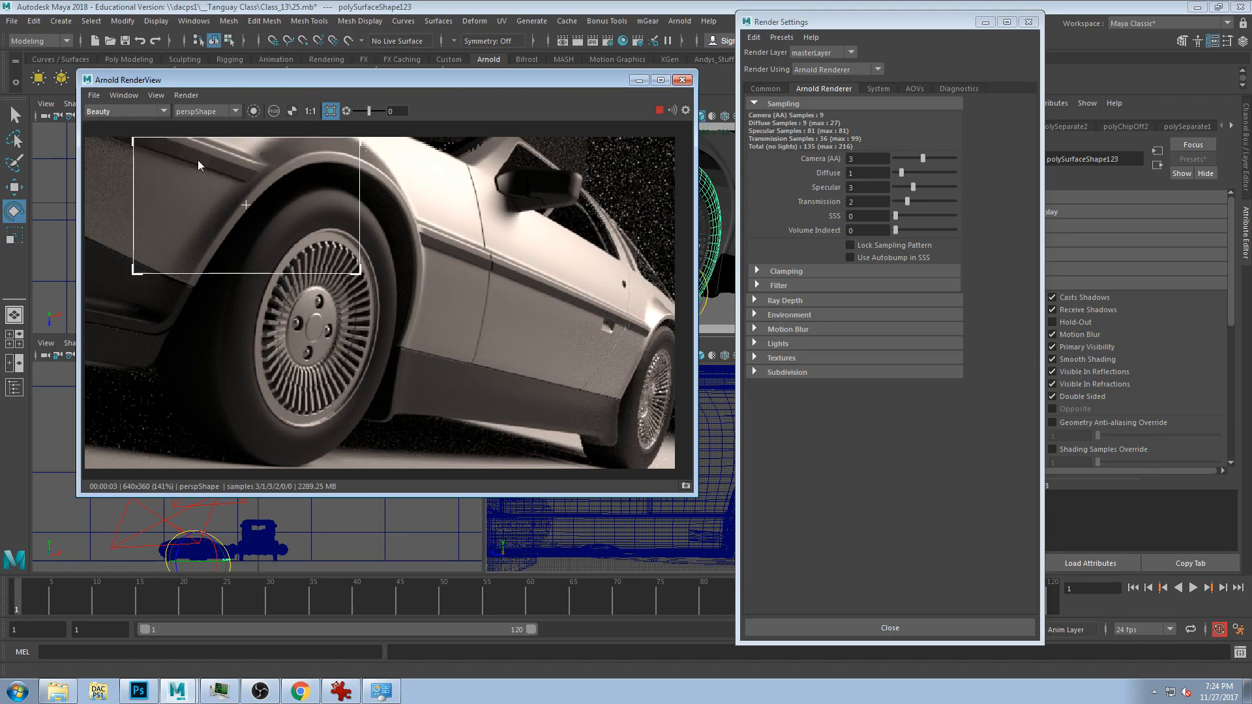
left_click(163, 112)
left_click(111, 148)
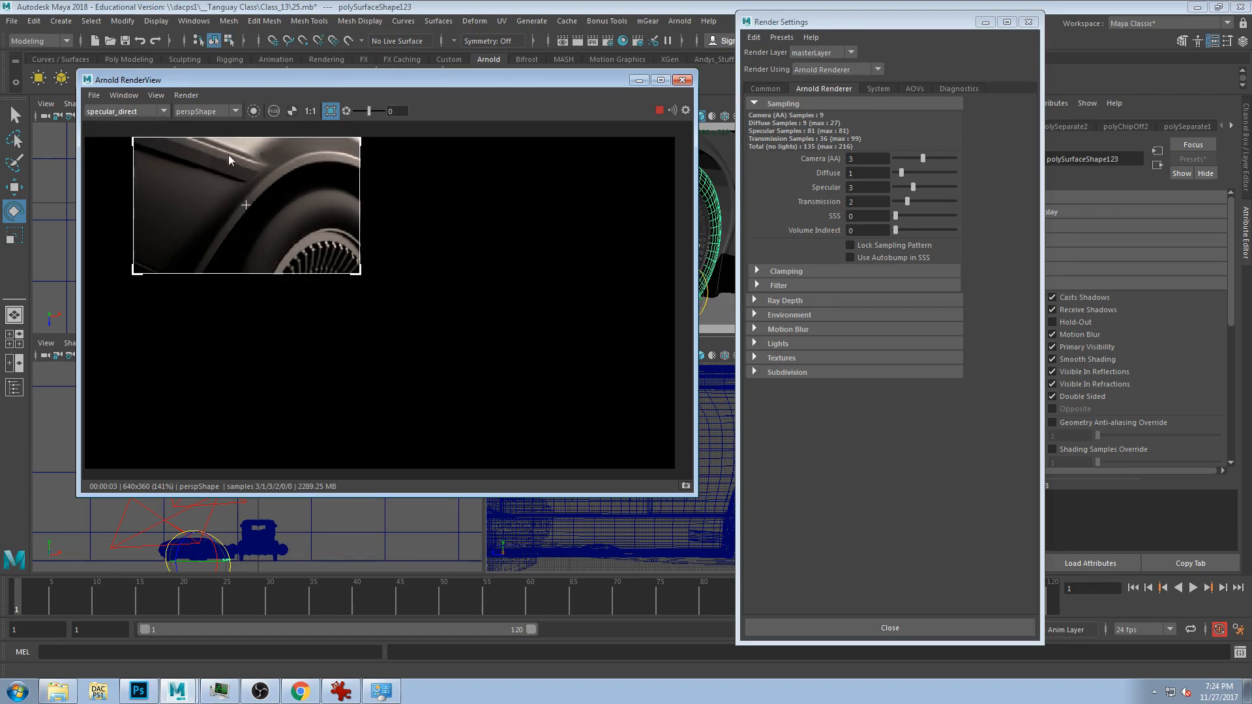
left_click(163, 111)
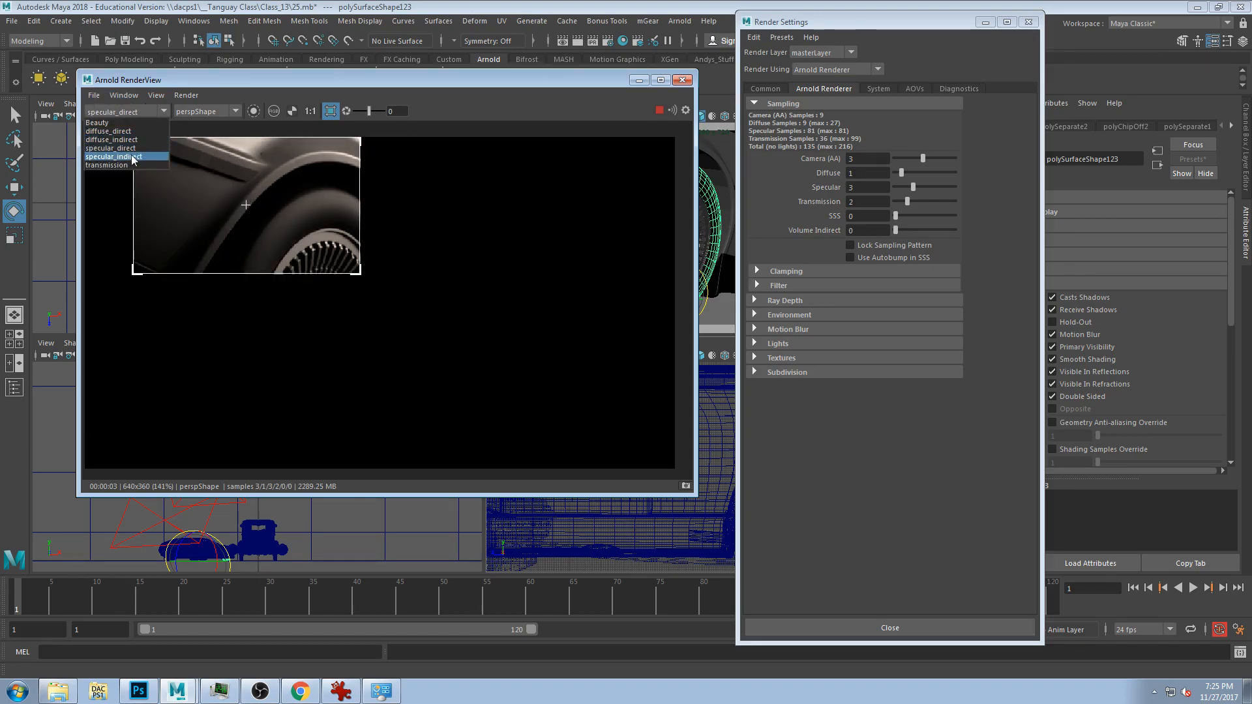
left_click(135, 159)
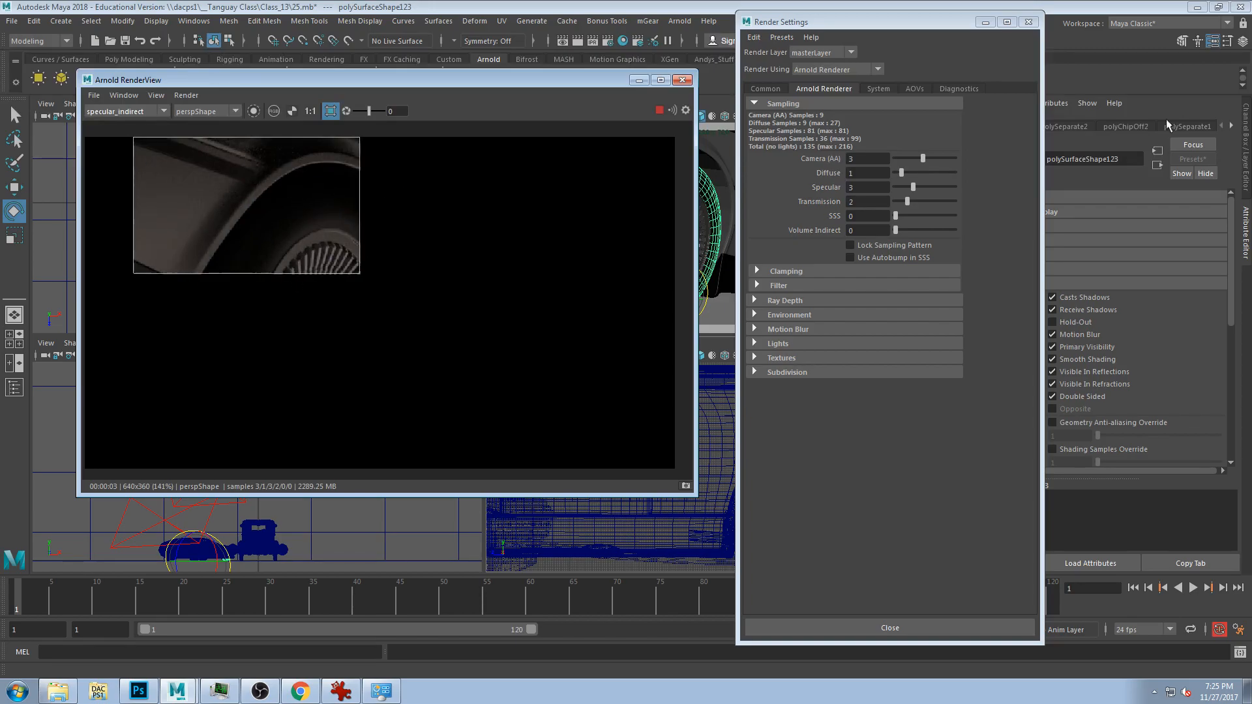
- Move the render settings aside and examine the specular Roughness of the tyre's ai_Rubber material
left_click_drag(933, 29, 894, 29)
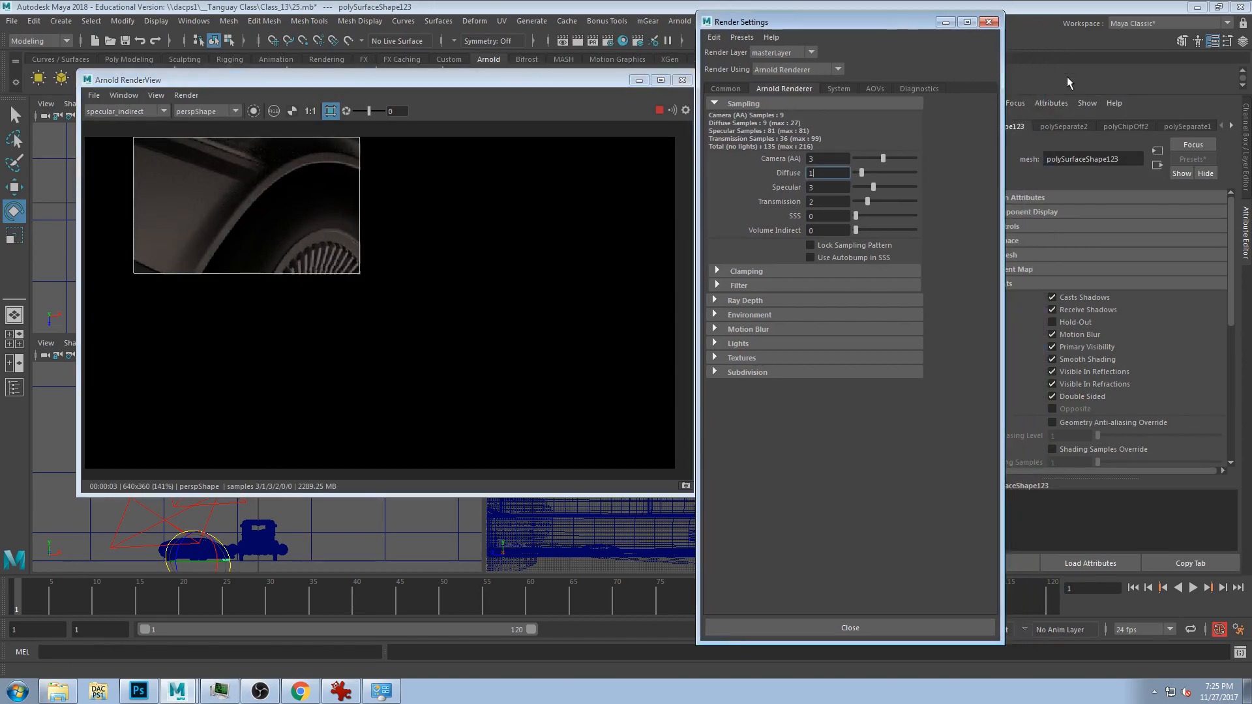
left_click(1231, 126)
left_click(1231, 126)
left_click(1192, 126)
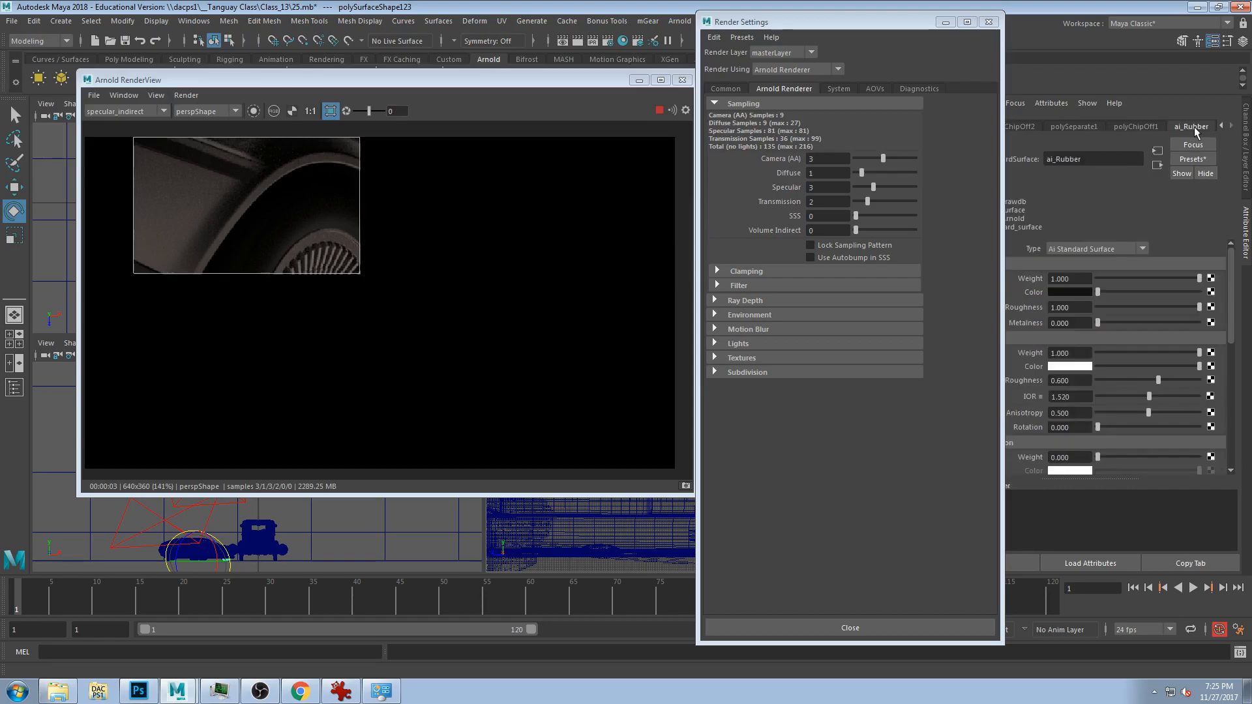
double_click(1077, 382)
left_click_drag(849, 20, 784, 27)
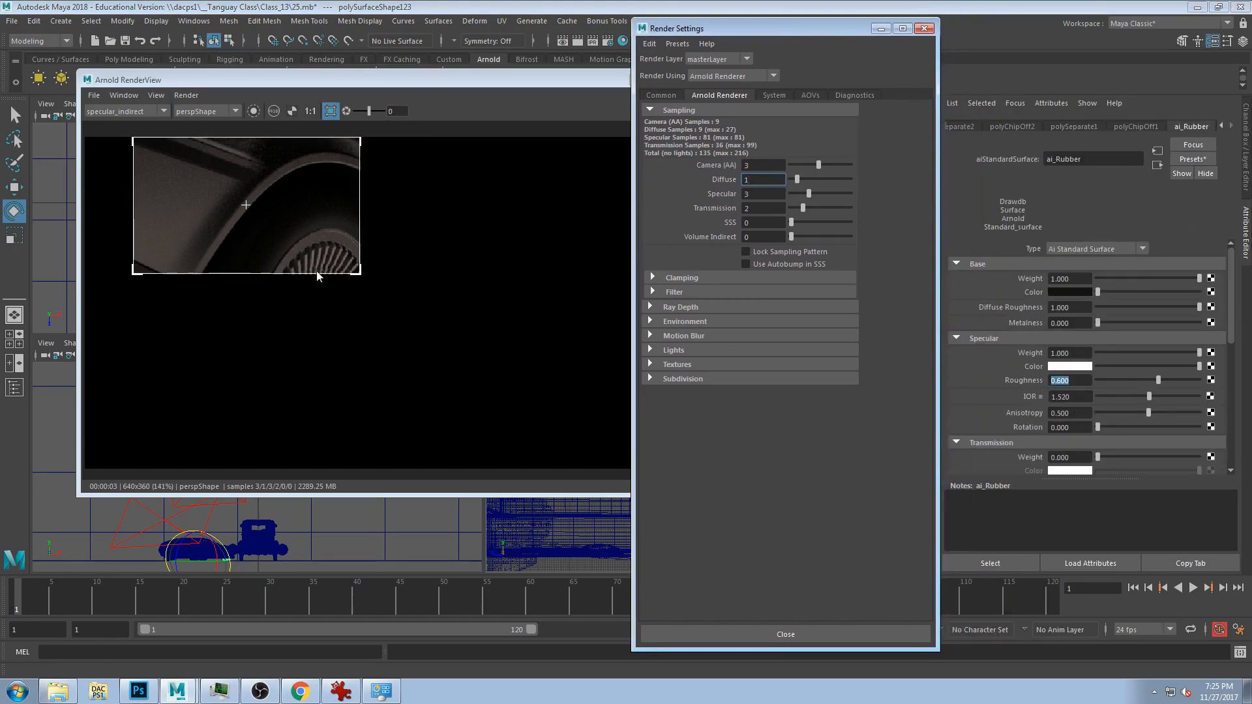
- Render crop regions over the front wheel, refresh the full specular_indirect image and crop tightly around the wheel again
left_click(402, 348)
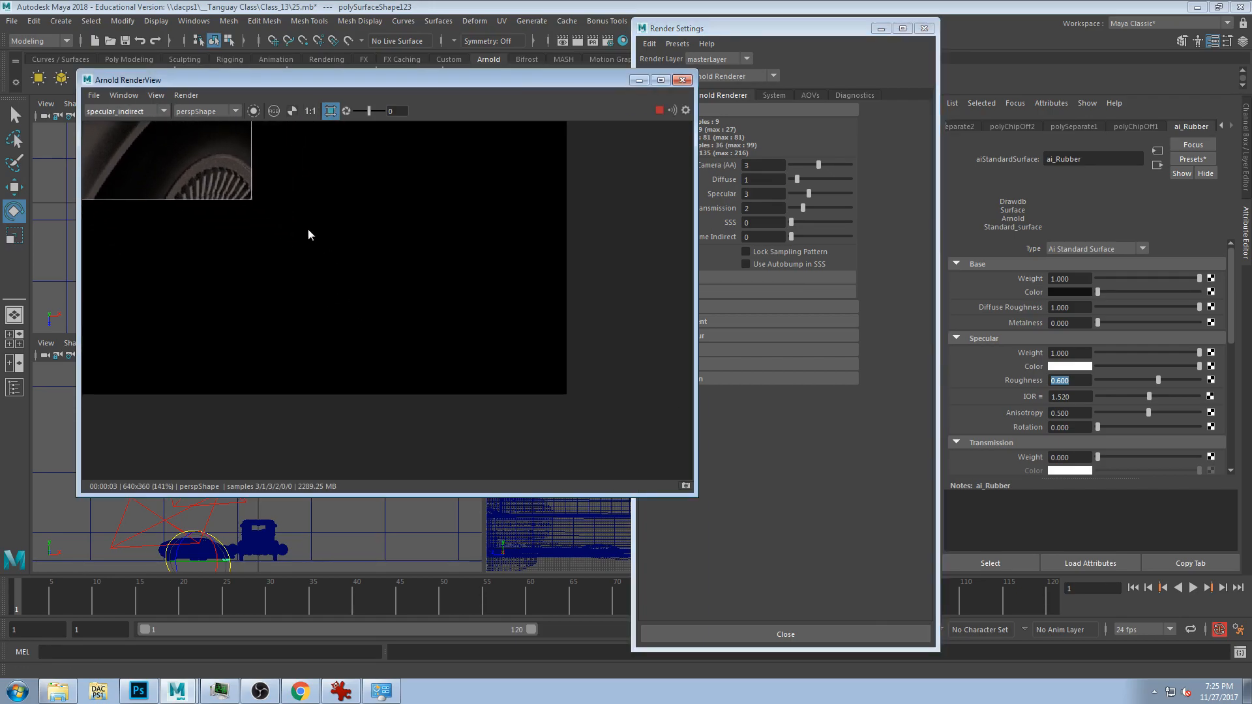
left_click_drag(465, 324, 252, 201)
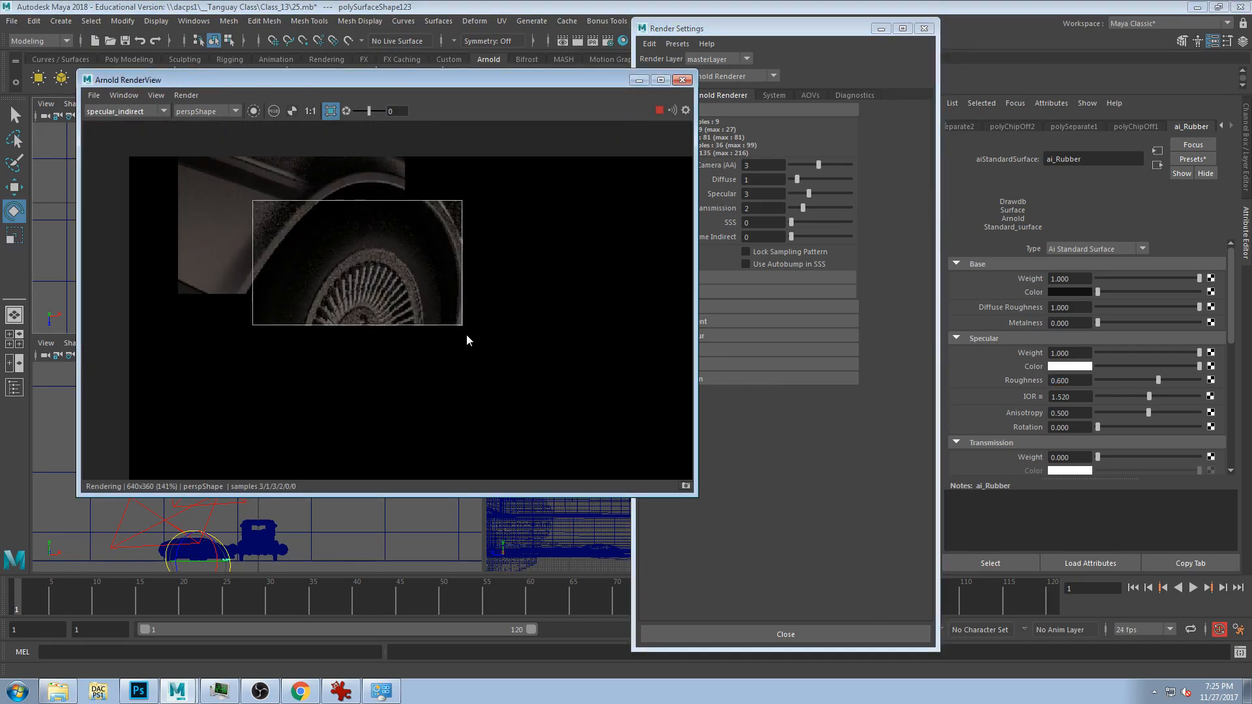
left_click_drag(512, 377, 228, 193)
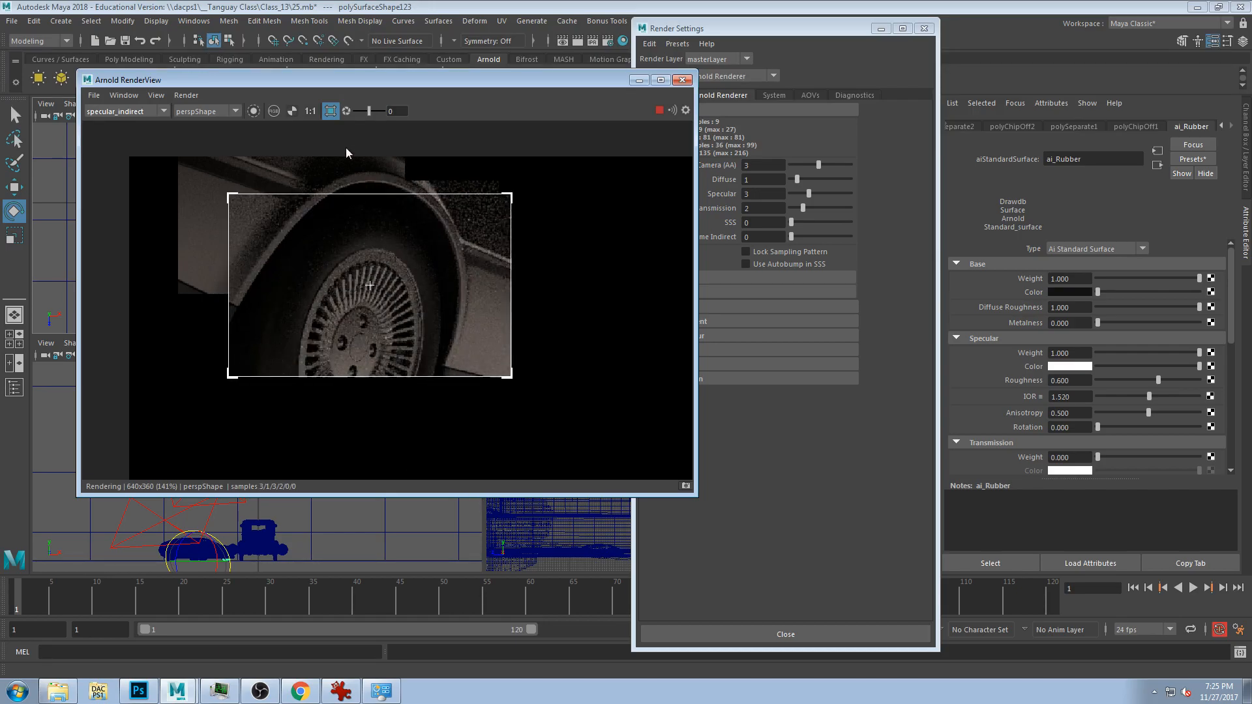
left_click(331, 112)
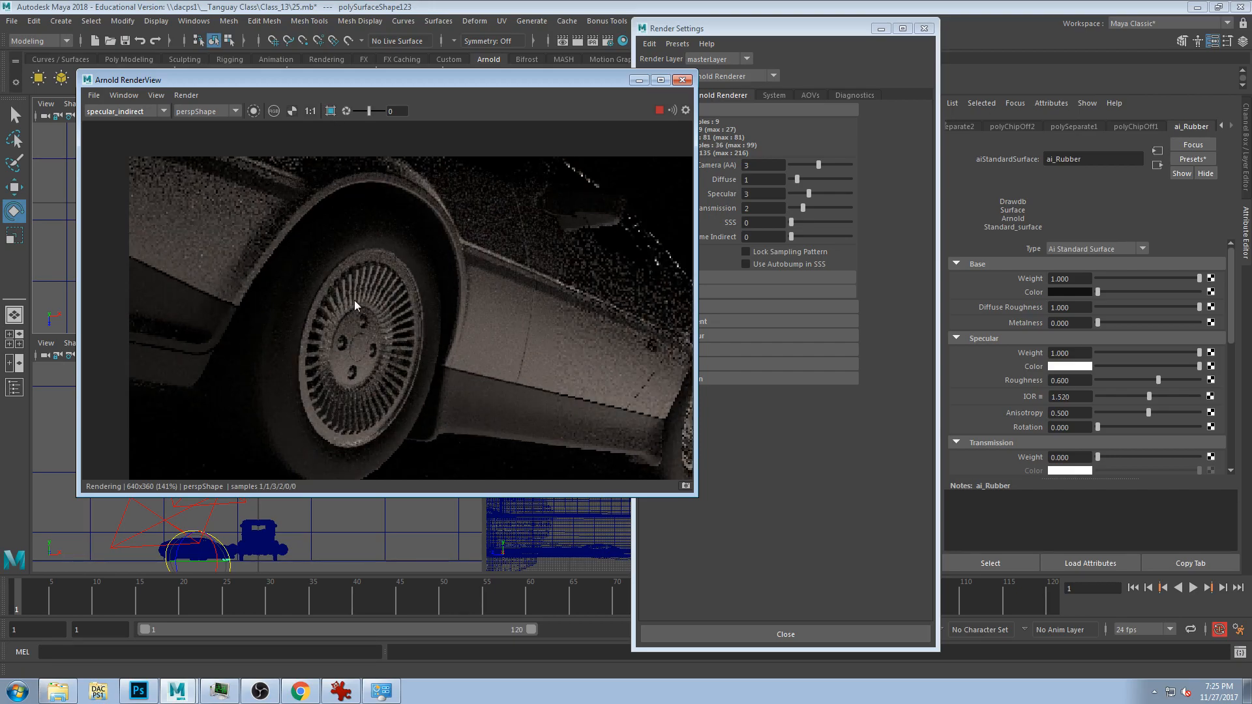
left_click_drag(258, 223, 460, 377)
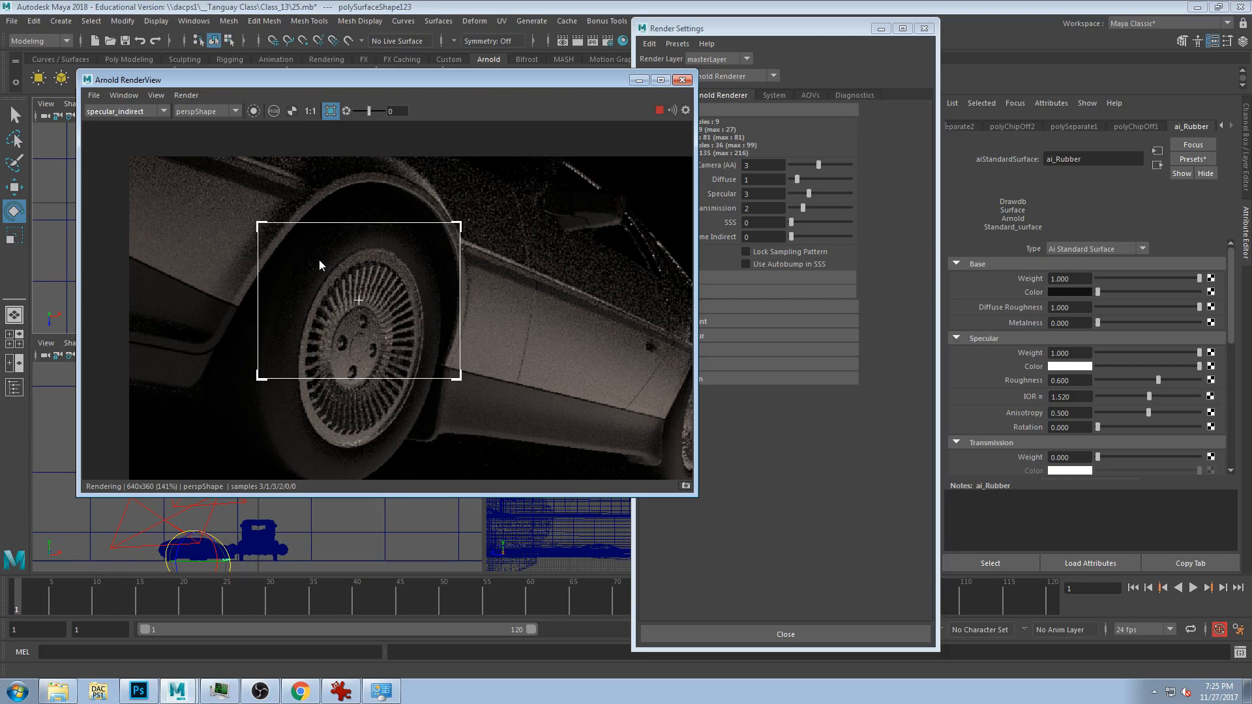
- Check the cropped wheel in the Beauty pass and switch the display to the transmission pass
left_click(162, 111)
left_click(140, 123)
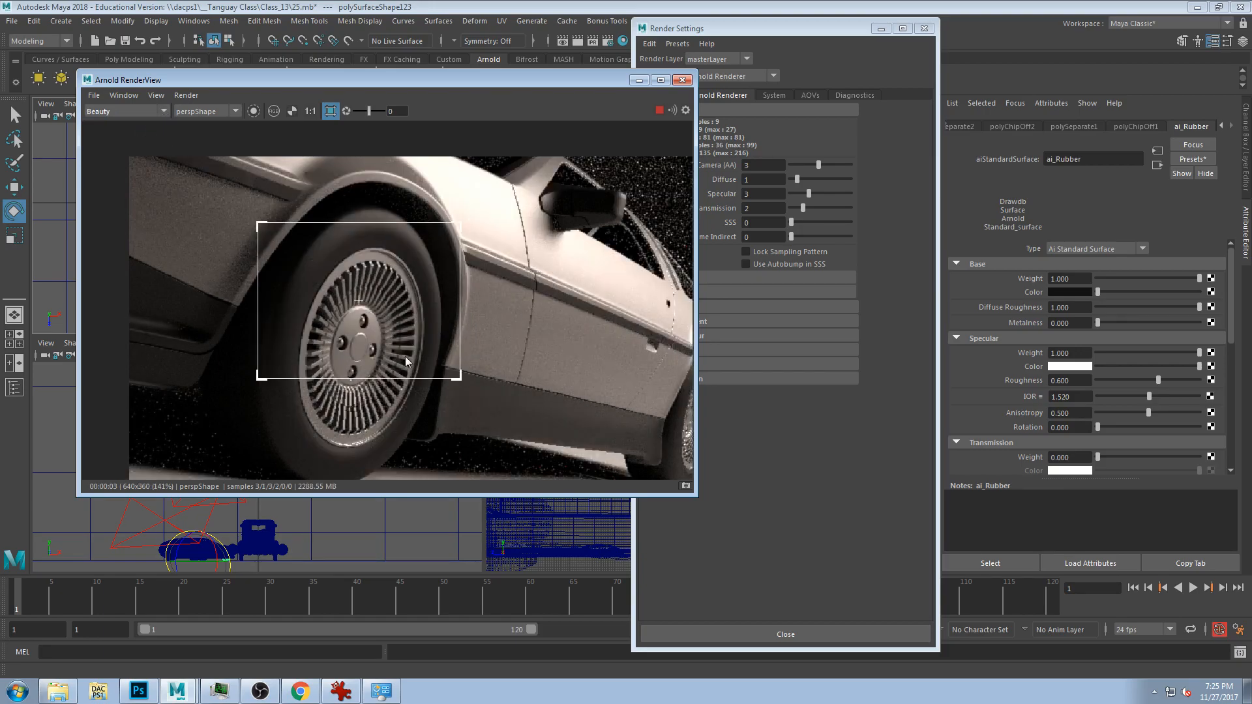
scroll(405, 355, "down", 1)
left_click_drag(448, 77, 441, 78)
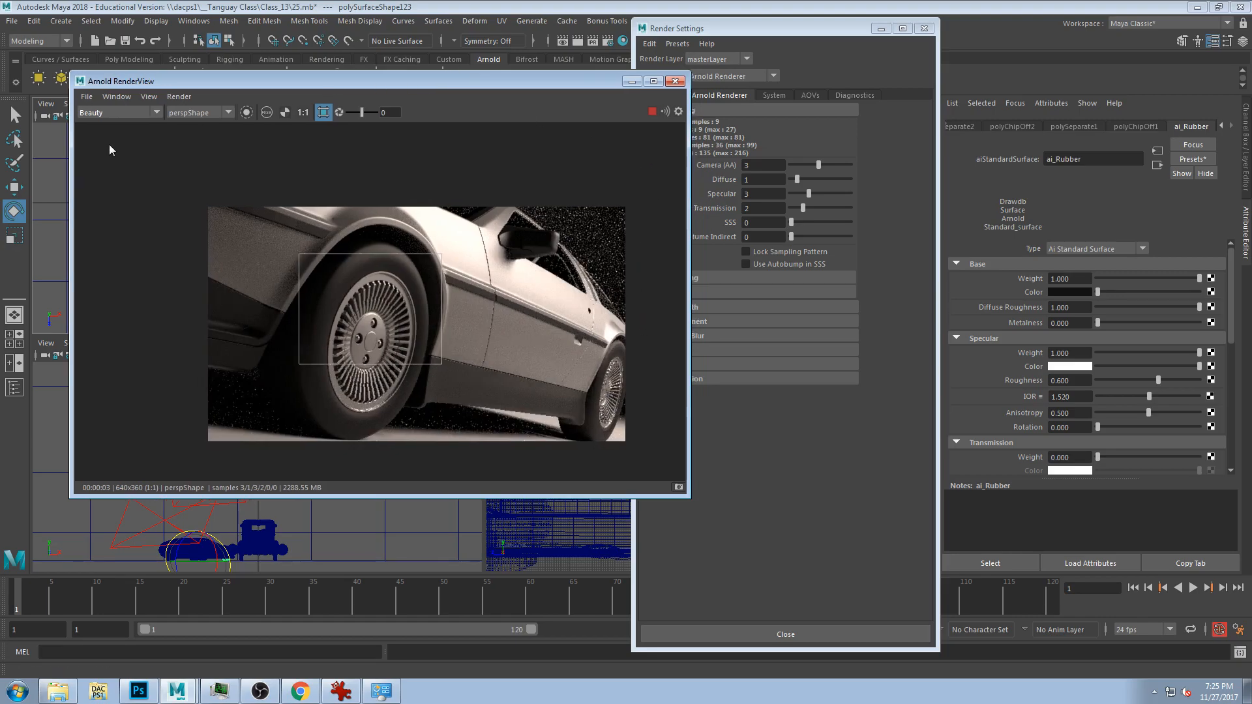
left_click(129, 113)
left_click(115, 166)
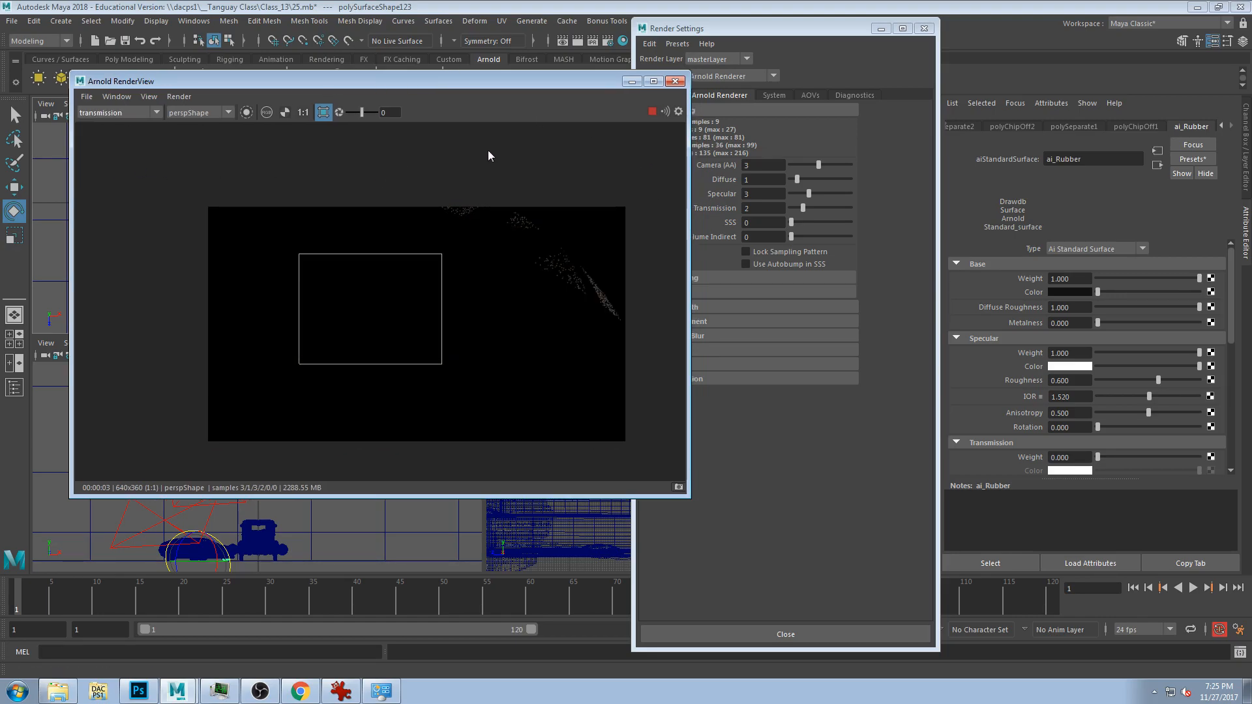
- Move the windows clear of the perspective view, reframe it on the DeLorean's windshield and select the glass
left_click_drag(741, 26, 1007, 22)
left_click_drag(521, 81, 402, 210)
scroll(750, 215, "down", 10)
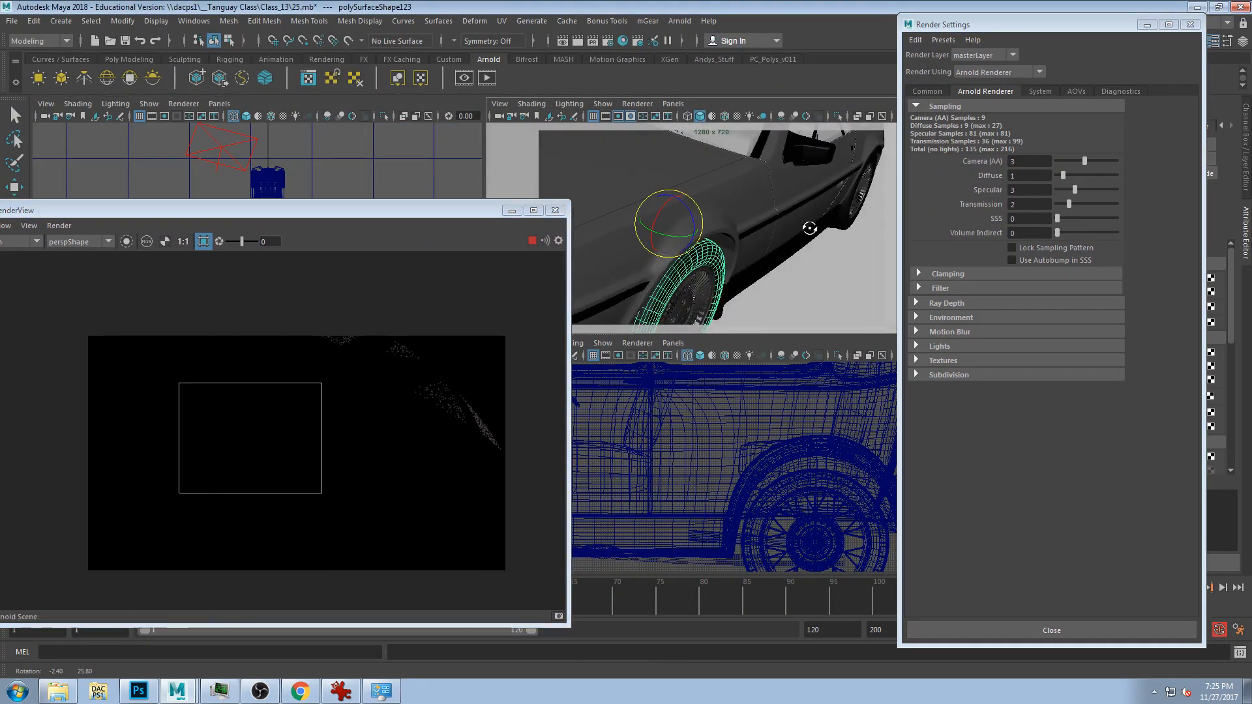
left_click_drag(777, 229, 807, 220, "alt")
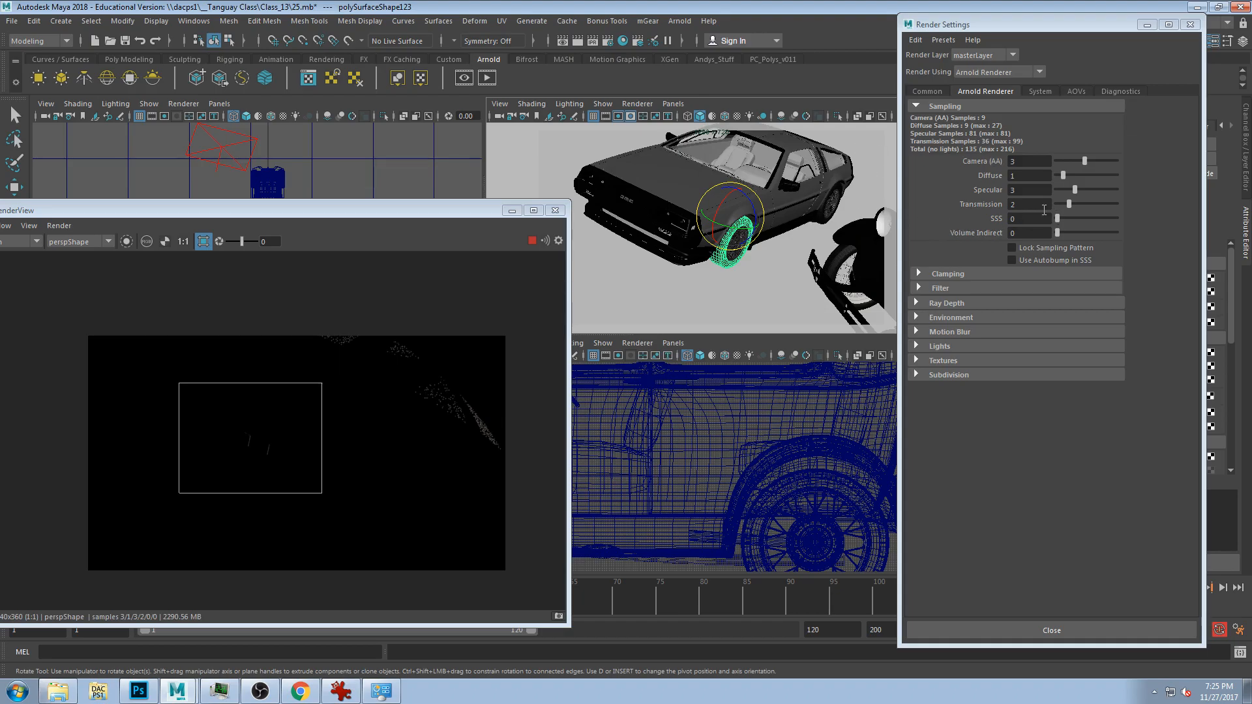
scroll(767, 222, "up", 5)
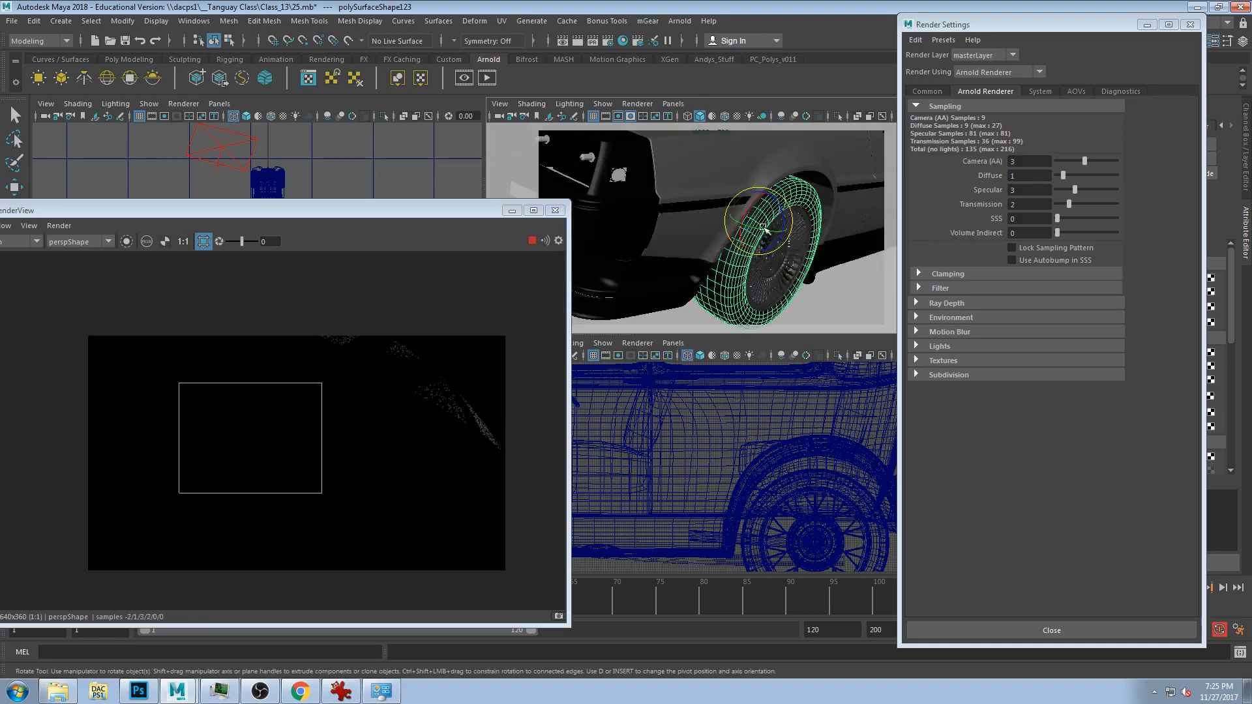
left_click_drag(754, 265, 750, 196, "alt")
left_click(717, 188)
left_click_drag(992, 28, 970, 16)
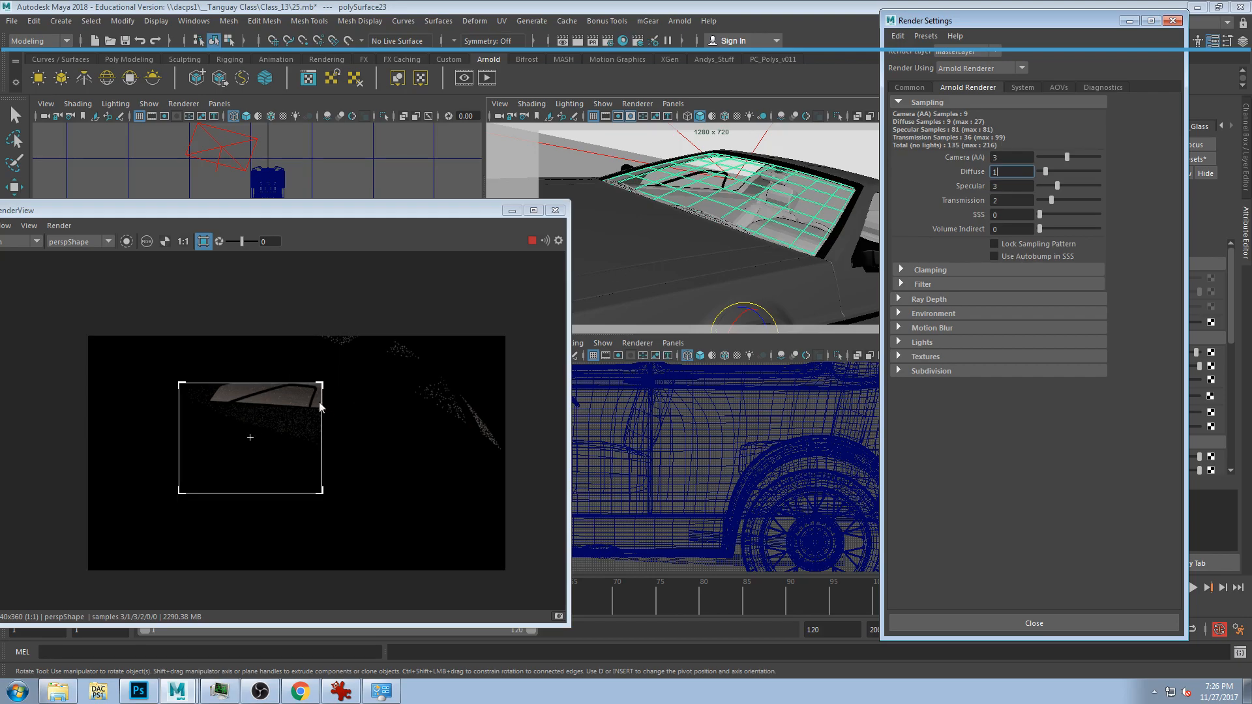
- Bring the render window back into view and render the full transmission pass of the windshield without the crop region
left_click_drag(139, 210, 265, 172)
left_click(134, 204)
left_click(130, 203)
left_click(501, 330)
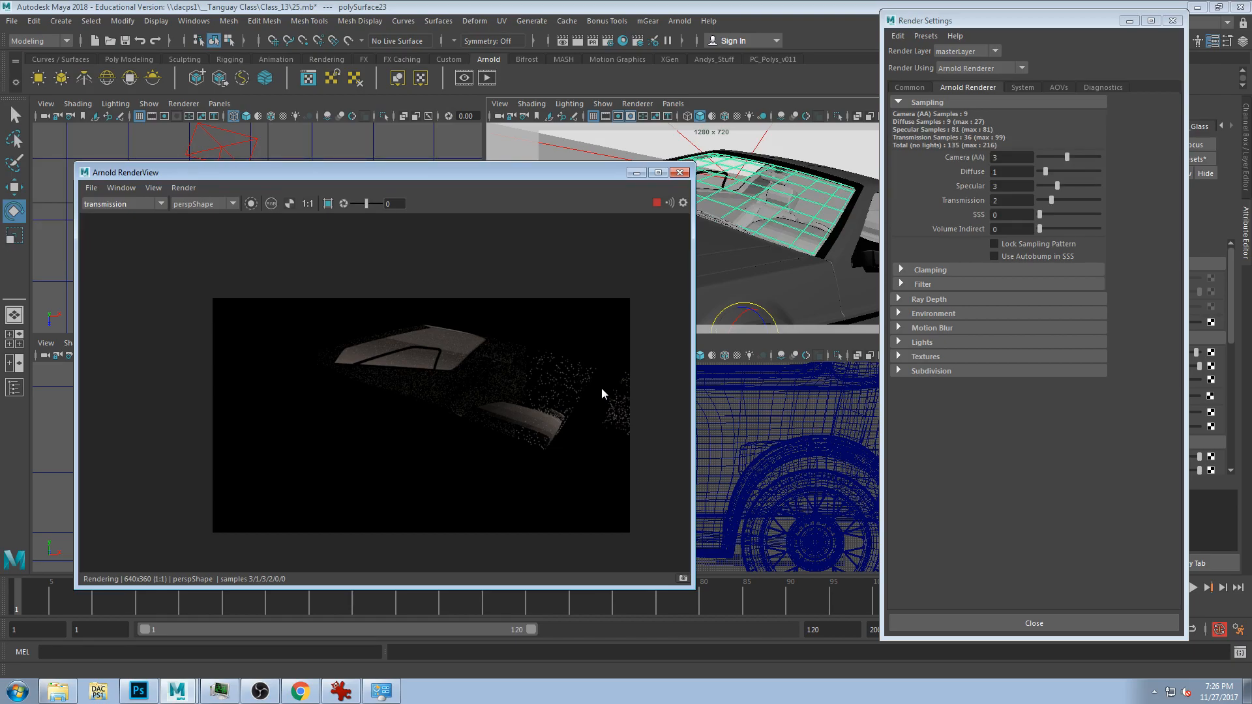
left_click_drag(556, 178, 557, 160)
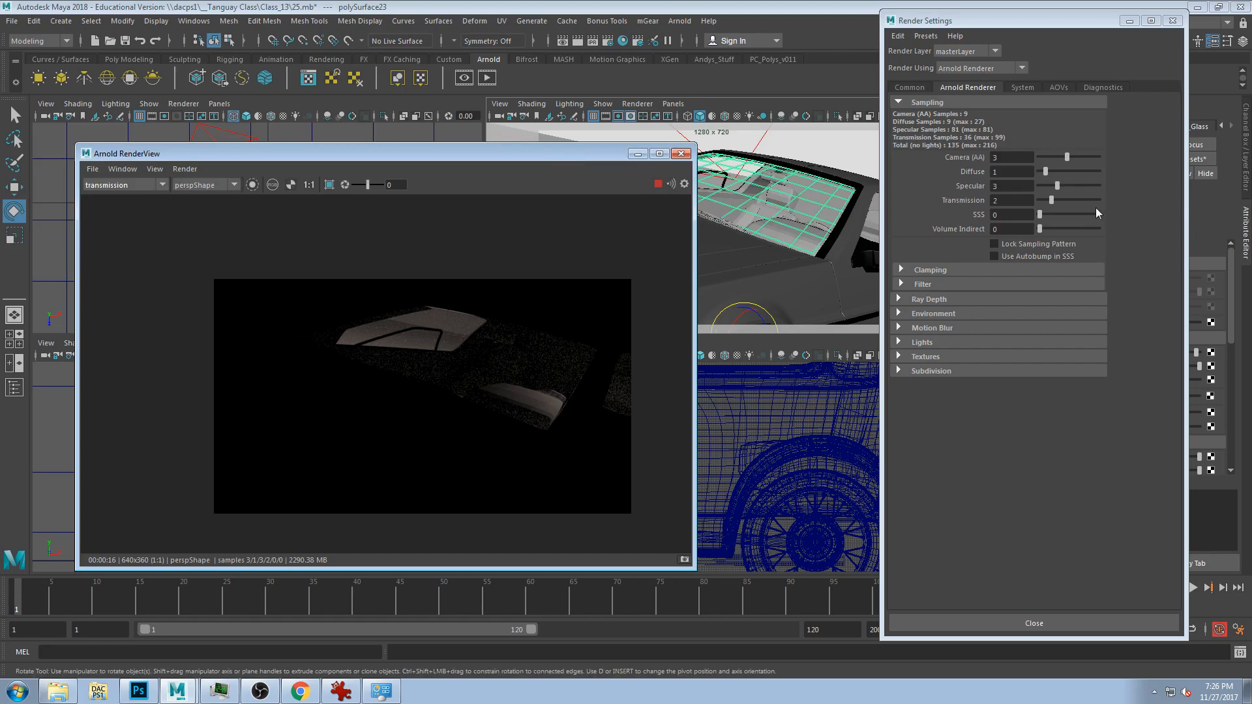
- Move the windows clear of the perspective view and reframe it on the row of spheres in front of the DeLorean
left_click_drag(620, 161, 554, 193)
left_click_drag(1145, 12, 606, 419)
left_click_drag(463, 191, 192, 151)
scroll(682, 225, "down", 6)
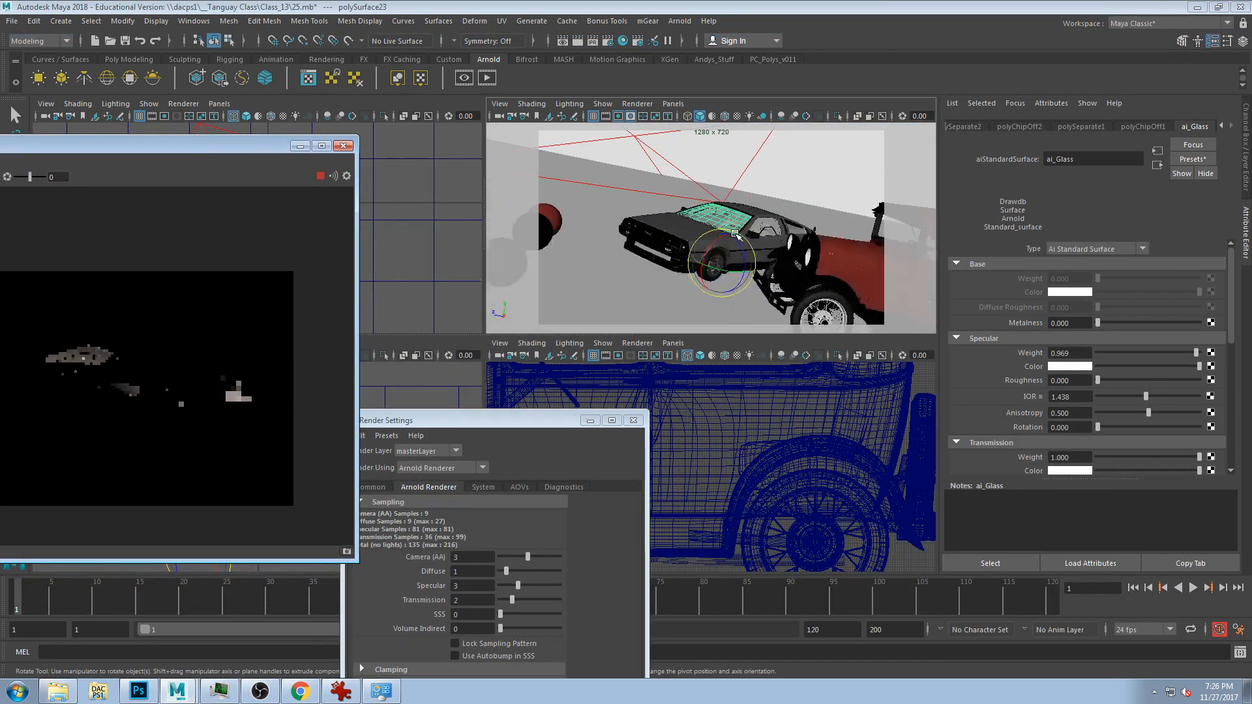
middle_click_drag(682, 224, 686, 240, "alt")
left_click_drag(686, 240, 711, 249, "alt")
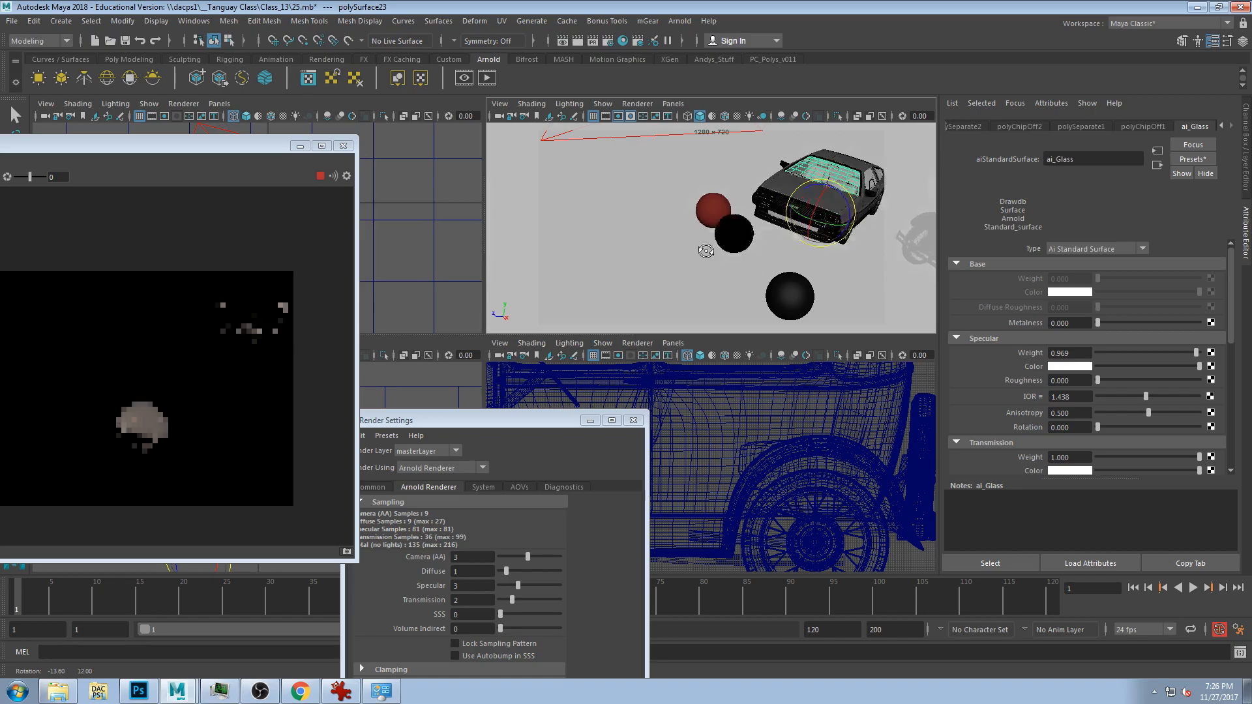
left_click(760, 265)
key("f")
left_click_drag(705, 235, 774, 269, "alt")
- Select the DeLorean's body, the glass sphere and the chrome sphere in turn to examine their Arnold materials
left_click(749, 186)
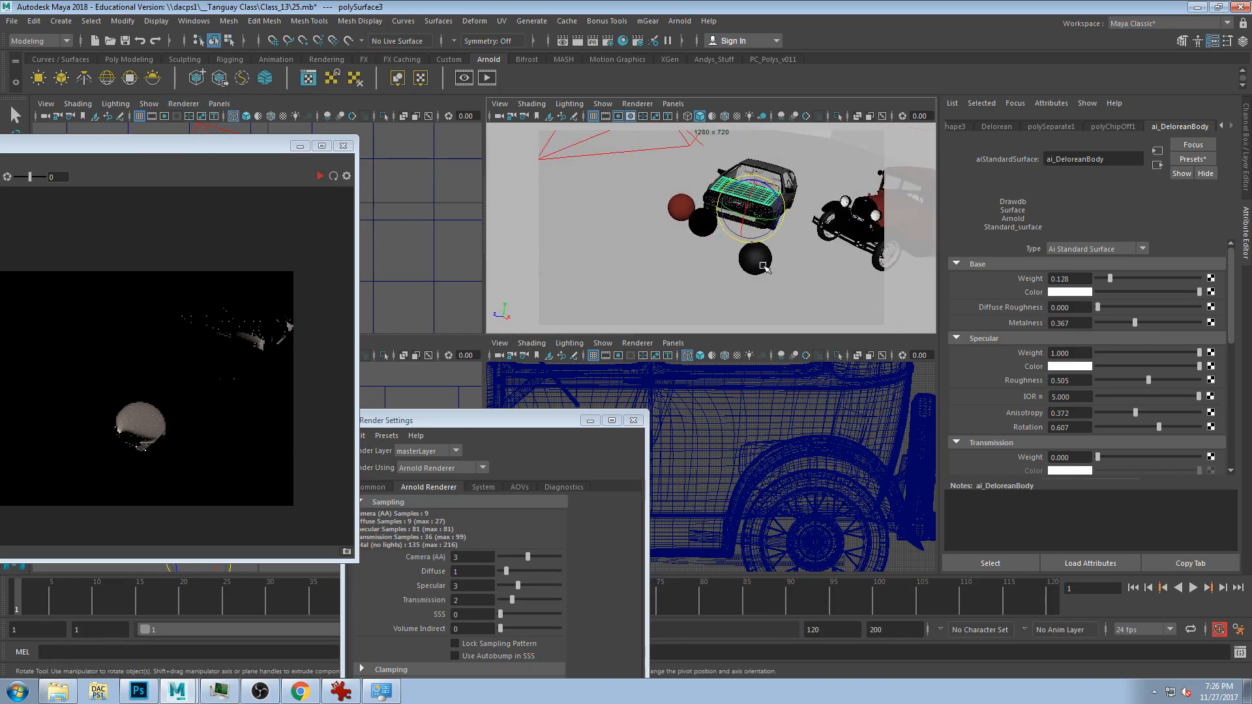
left_click(728, 243)
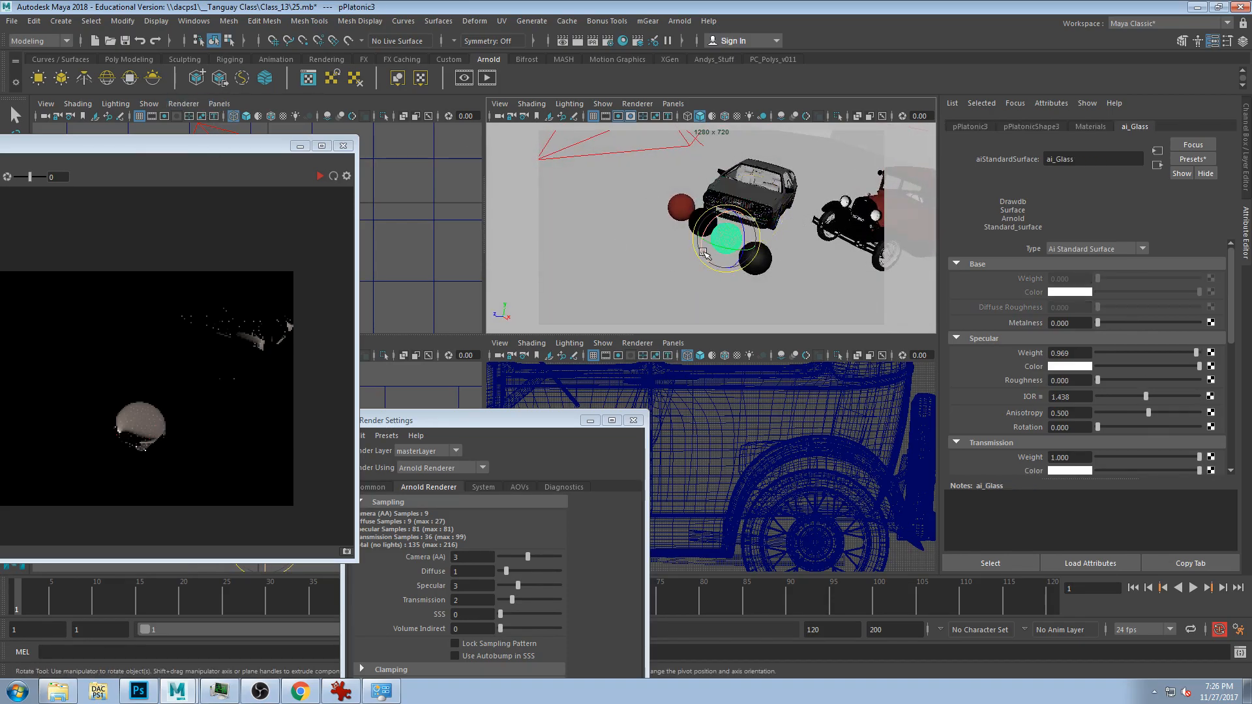
scroll(704, 254, "up", 5)
left_click(681, 222)
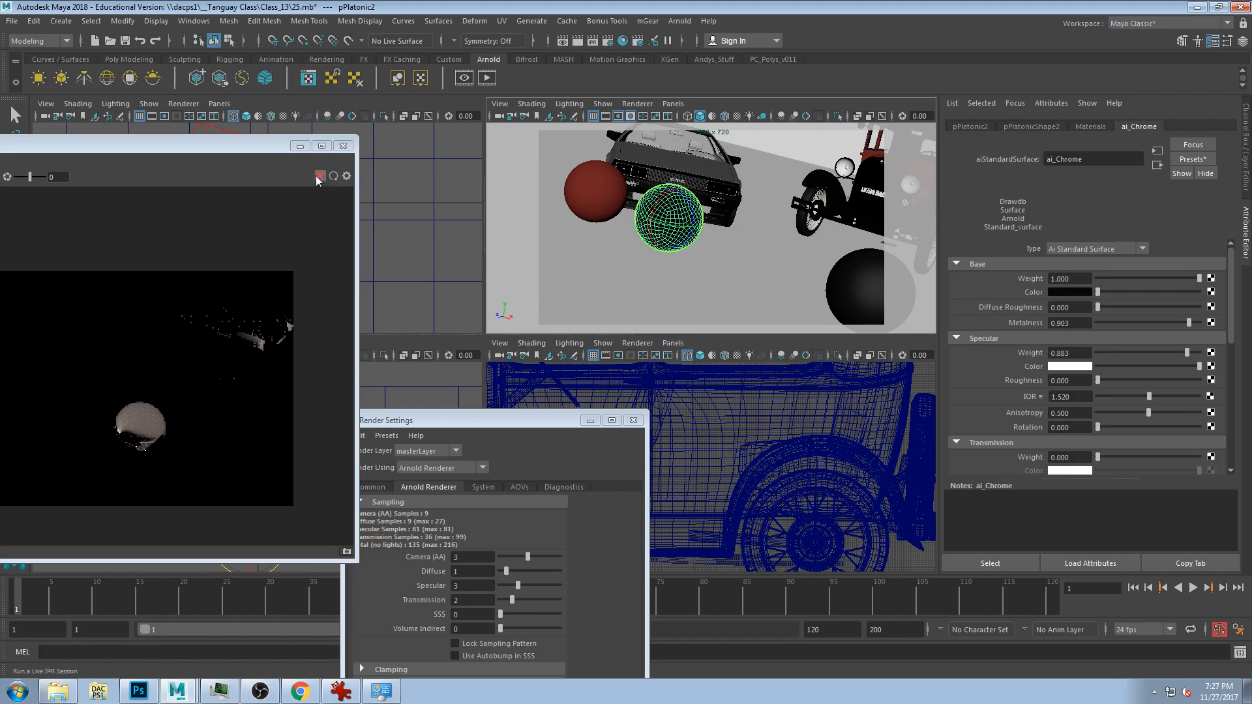
- Bring the render window back into view and render the full Beauty pass of the spheres and DeLorean
left_click_drag(270, 138, 532, 87)
left_click(39, 126)
left_click(37, 131)
left_click(37, 130)
left_click(37, 137)
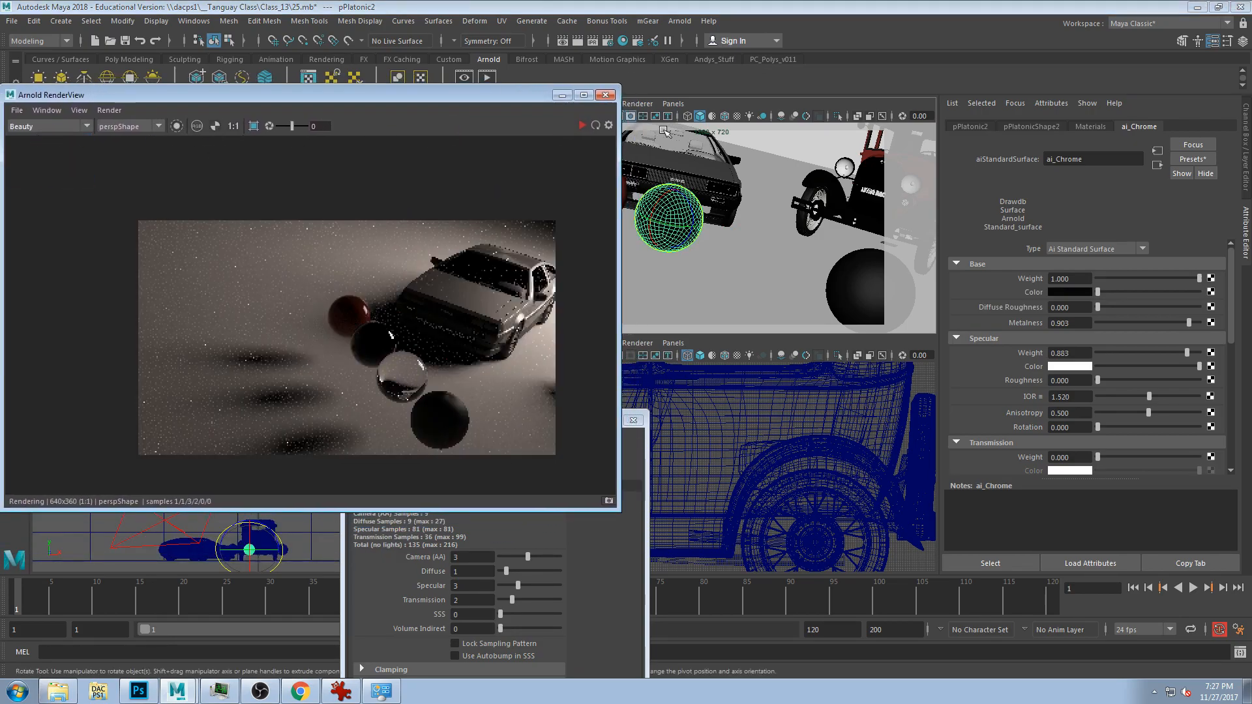
- Render a crop region around the glass sphere live and set its specular roughness to about 0.448
left_click_drag(404, 99, 265, 82)
left_click(770, 268)
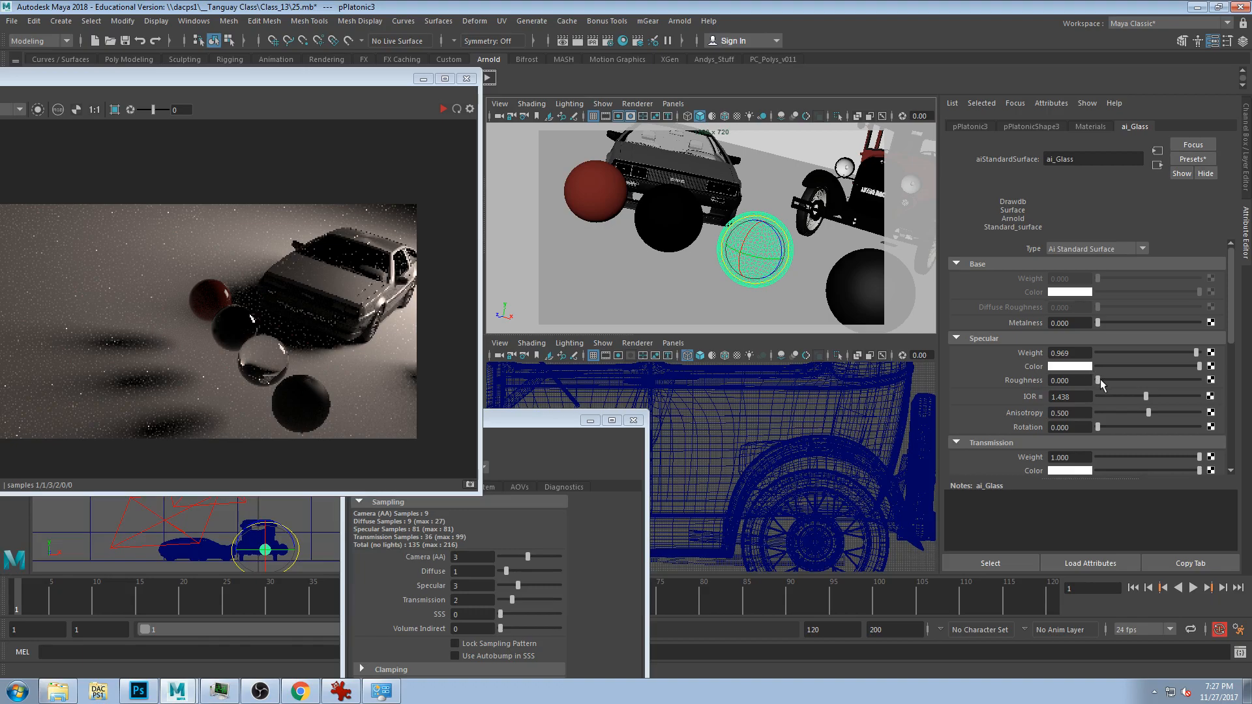
left_click_drag(217, 327, 303, 391)
left_click(443, 109)
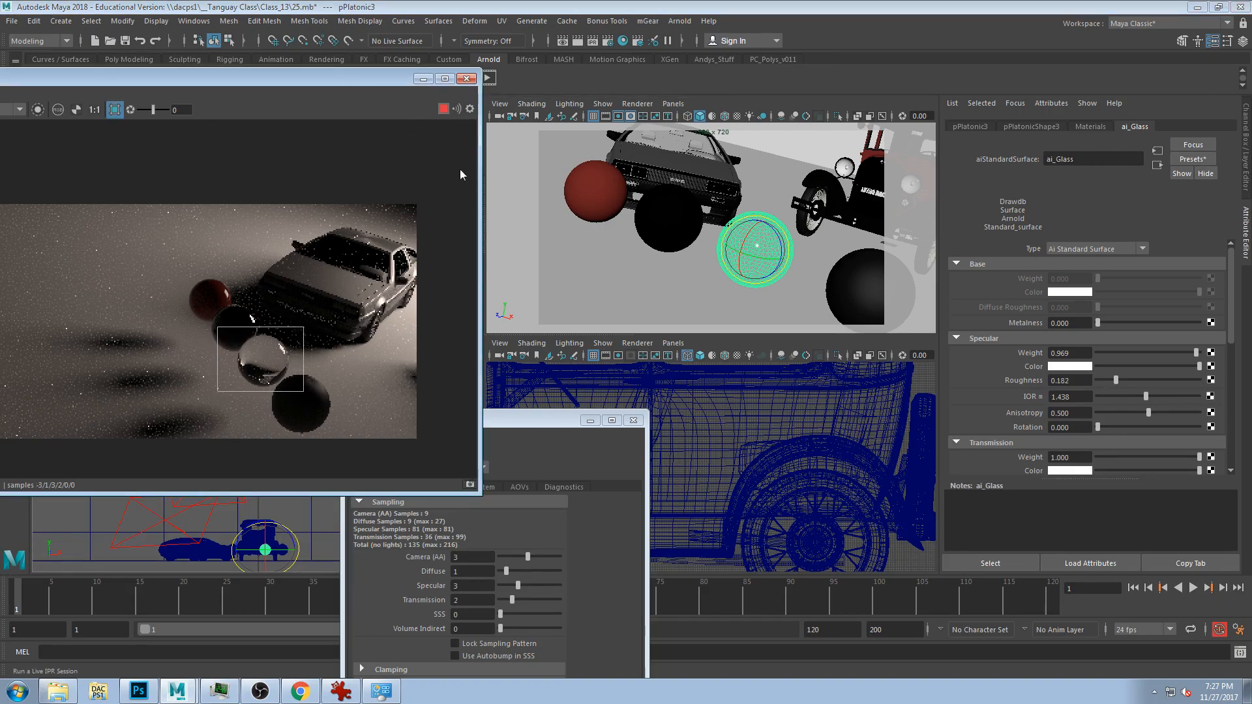
left_click_drag(162, 289, 352, 415)
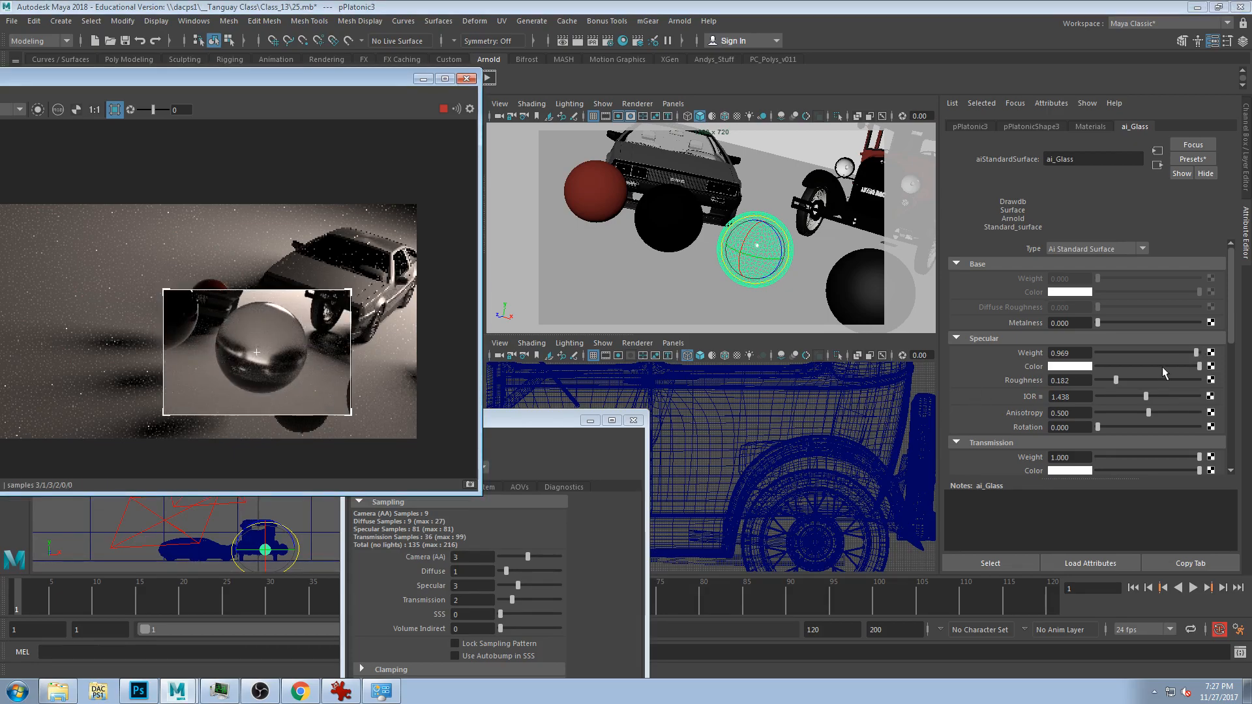
left_click_drag(1118, 379, 1139, 381)
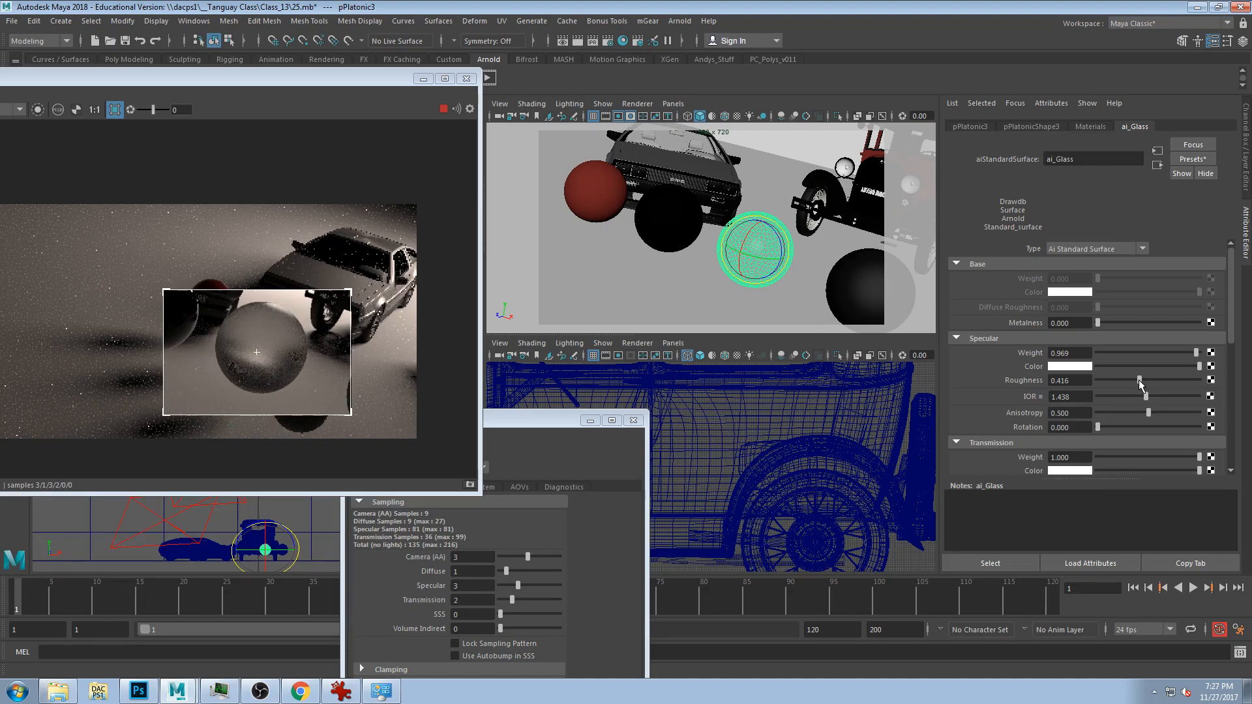
left_click_drag(1140, 380, 1143, 379)
- Reposition the render window and display the transmission pass of the cropped glass sphere
left_click_drag(290, 80, 550, 68)
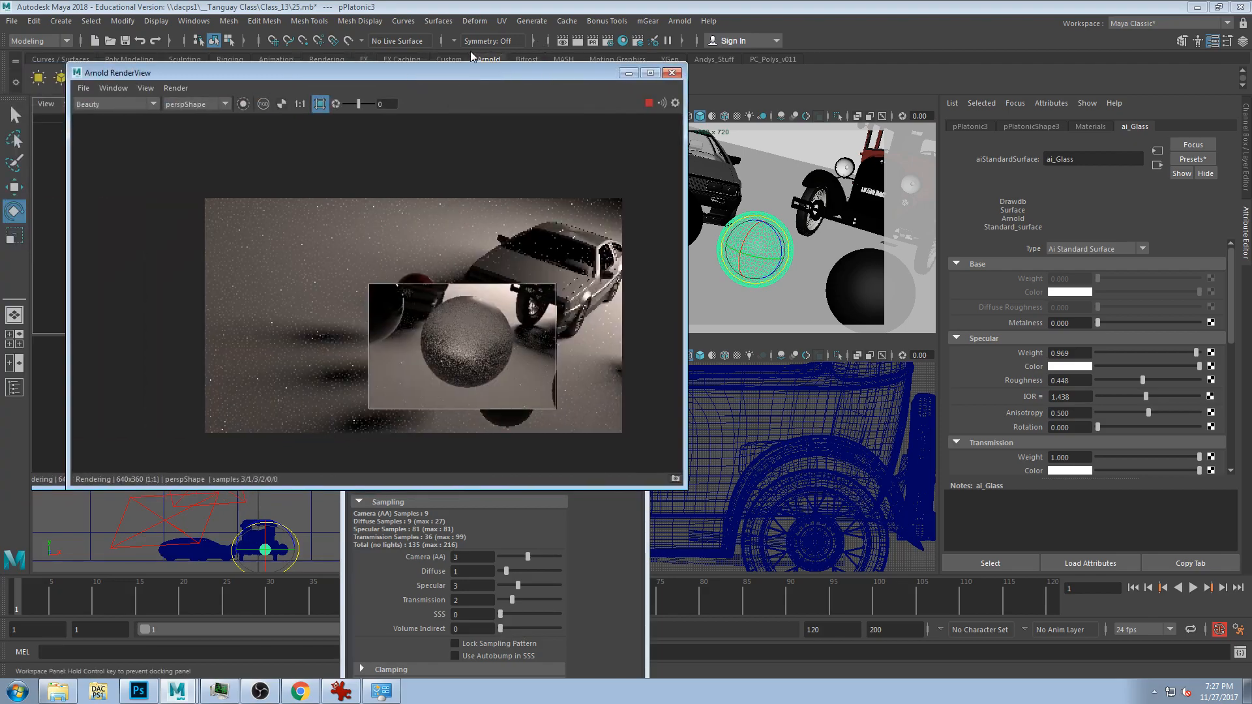
left_click_drag(382, 68, 275, 36)
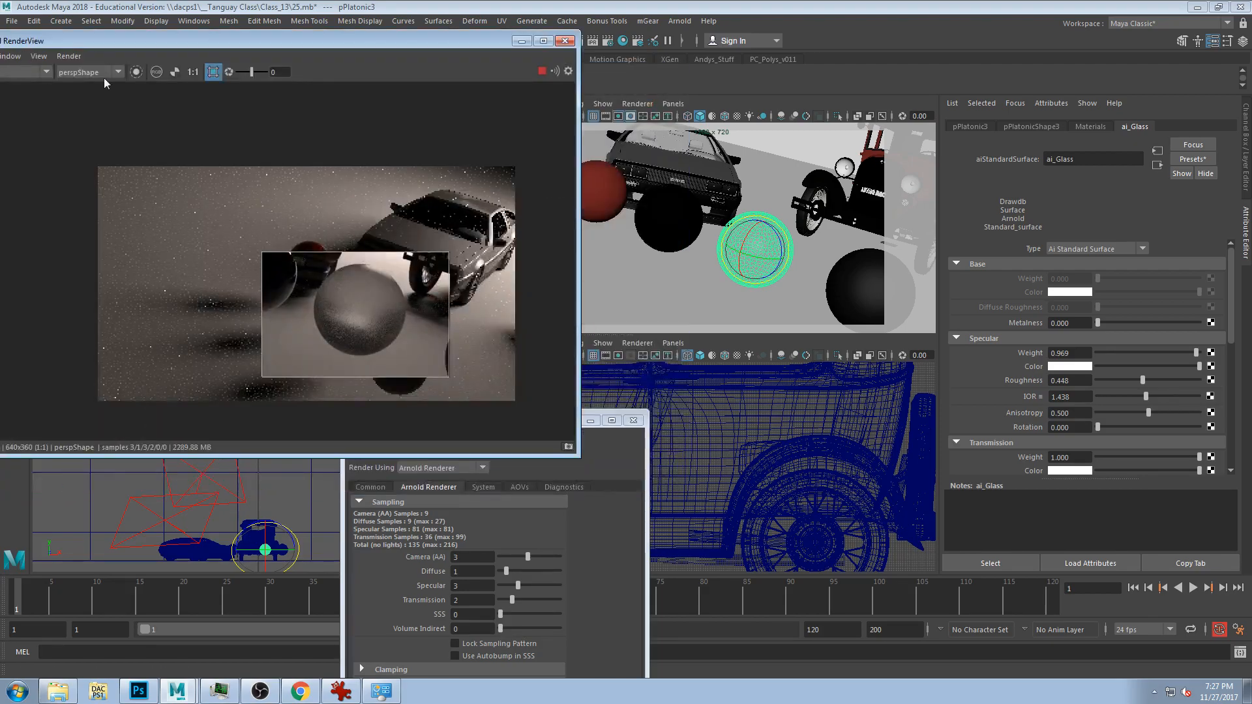
left_click_drag(83, 41, 184, 26)
left_click(110, 57)
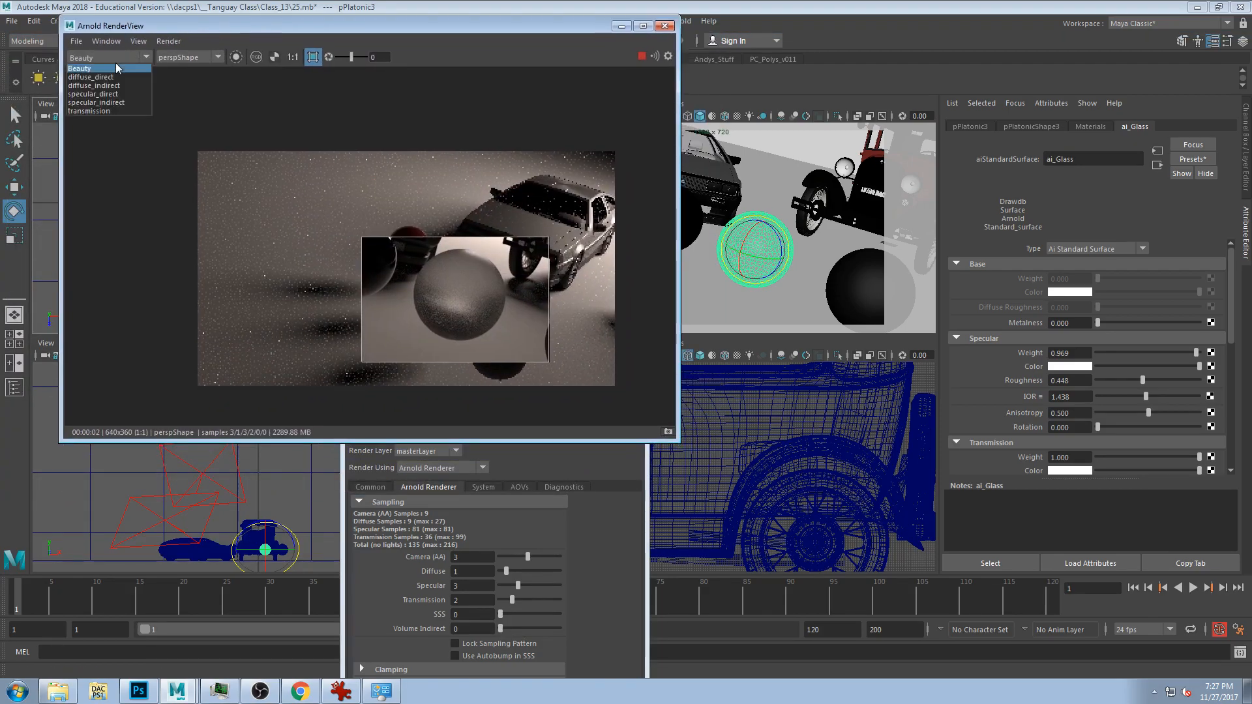
left_click(95, 111)
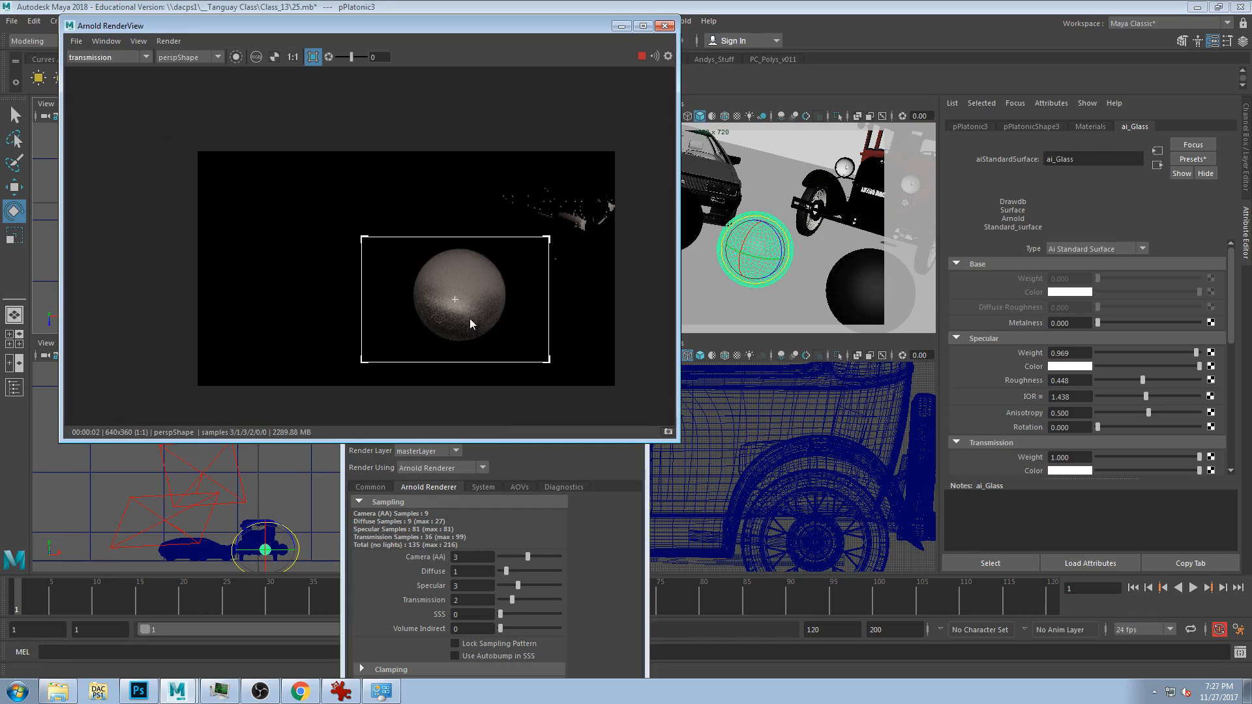
- Place Render Settings beside the render, test transmission samples of 1 and 0, and set them to 3
left_click(532, 471)
left_click_drag(498, 418, 931, 32)
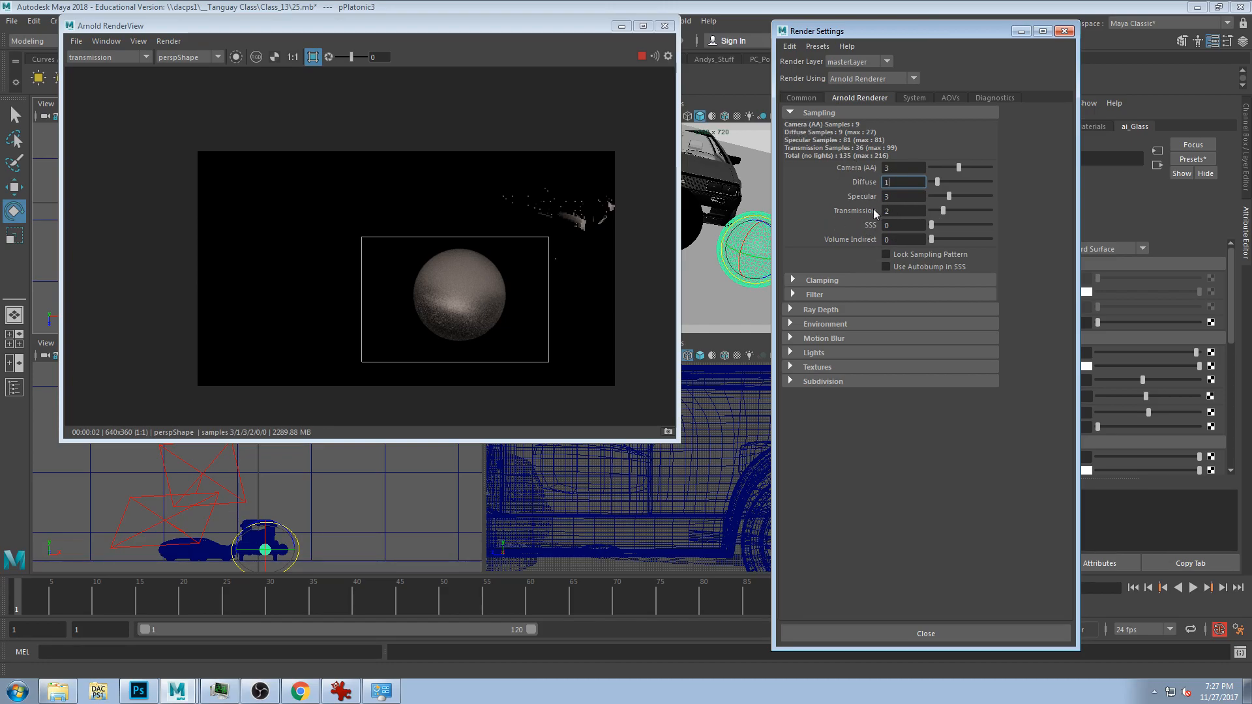
left_click(941, 210)
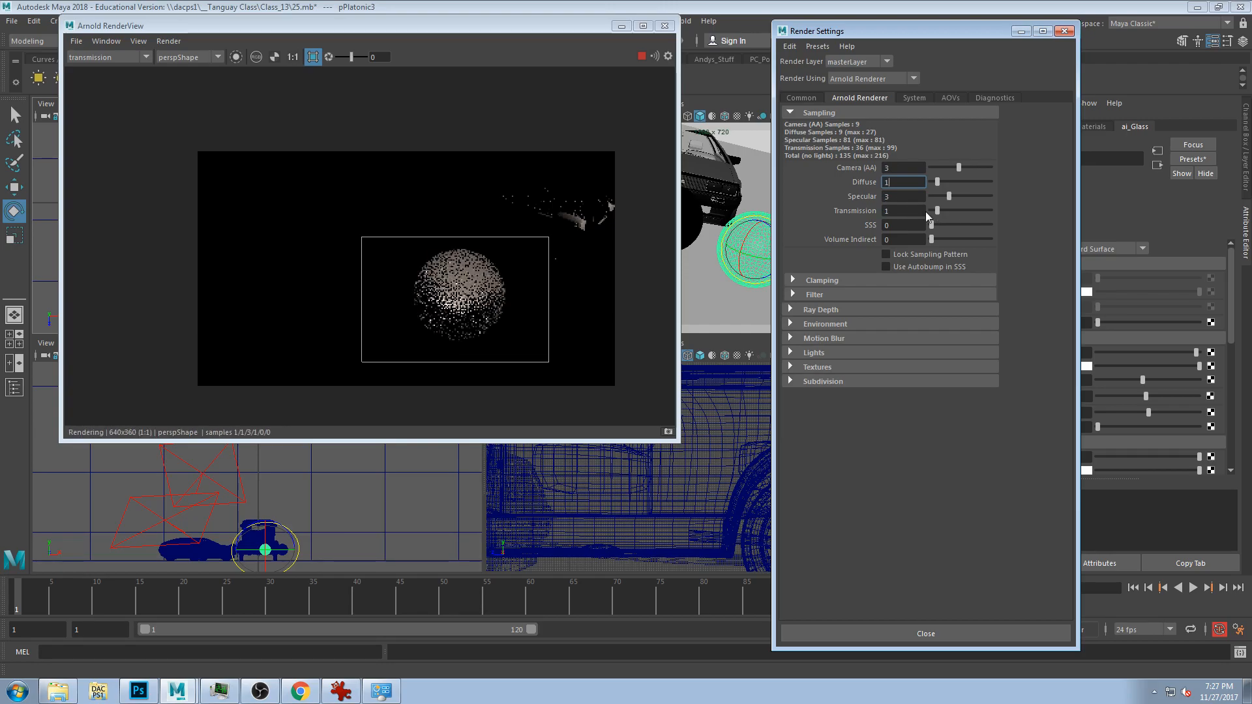
left_click(928, 211)
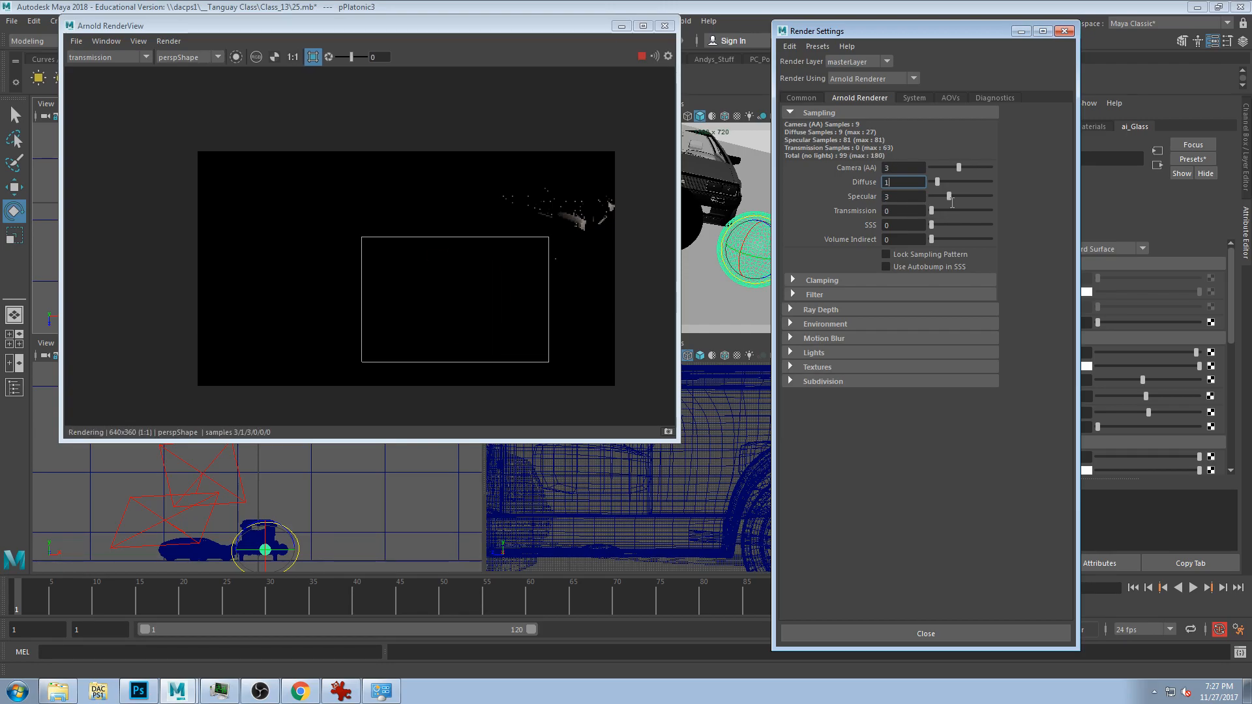
left_click(937, 211)
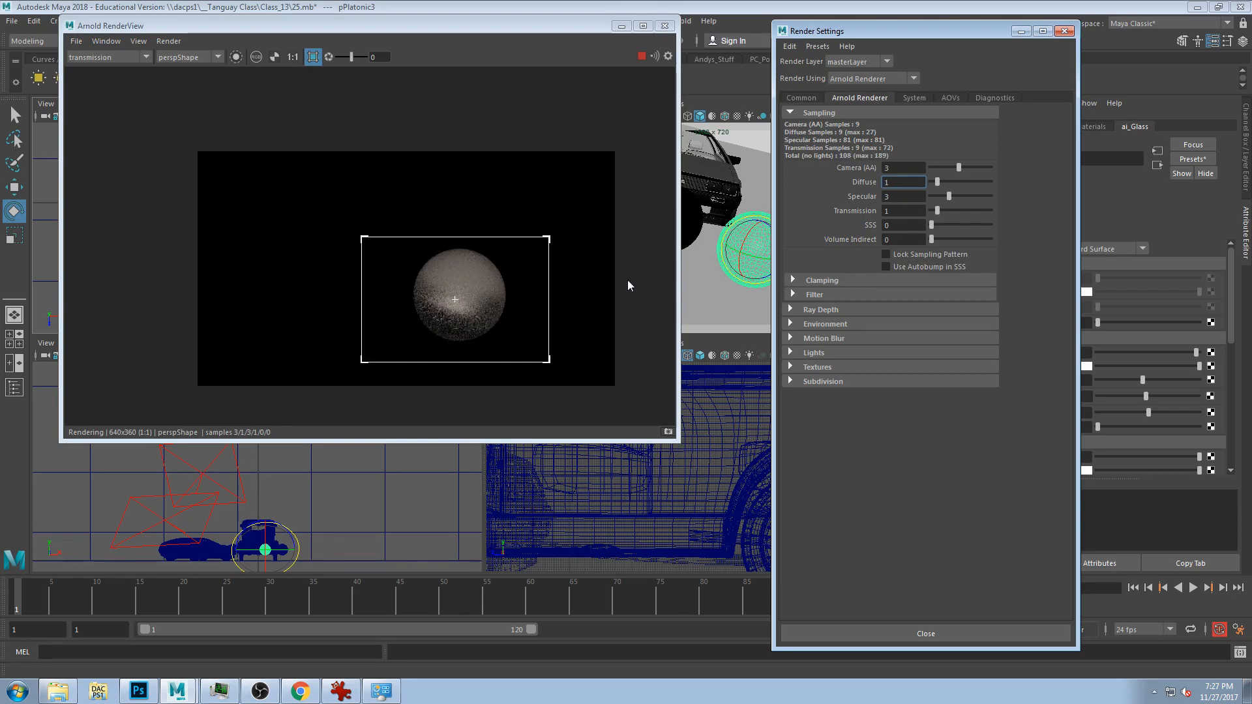
left_click(944, 211)
left_click(952, 211)
- Tighten the crop region around the glass sphere and switch the display to the Beauty pass
left_click_drag(403, 245, 522, 346)
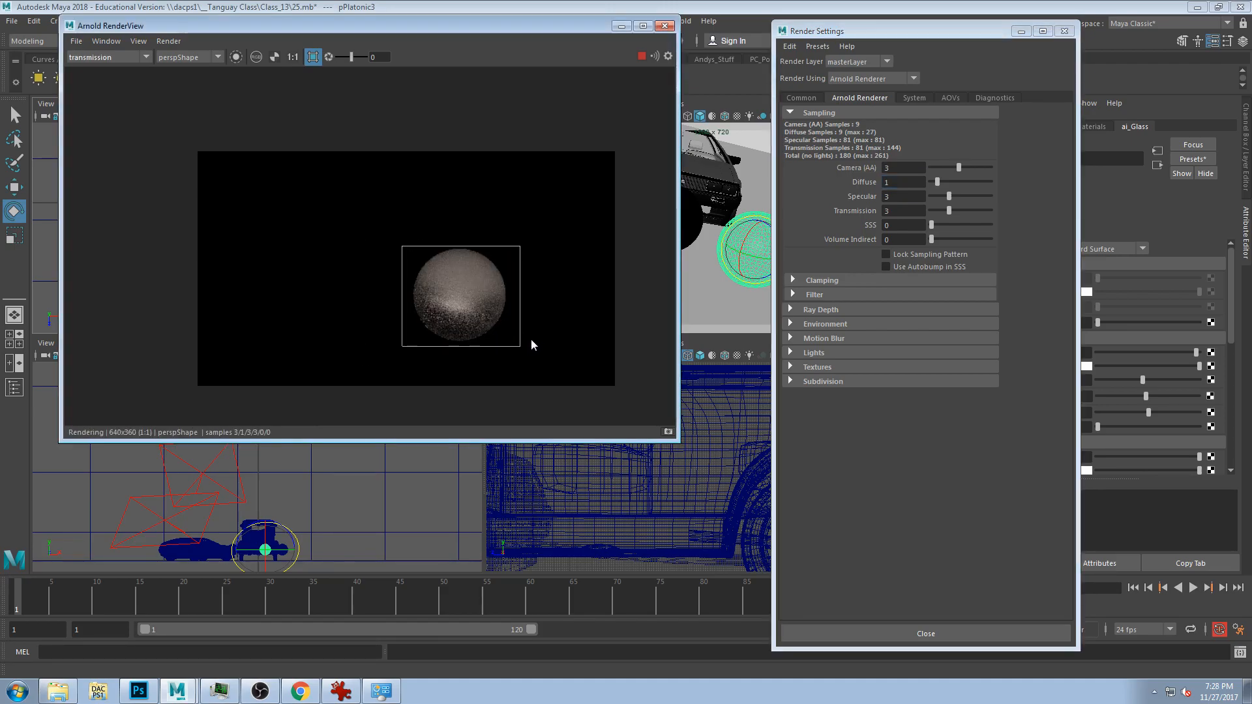
left_click(100, 57)
left_click(95, 68)
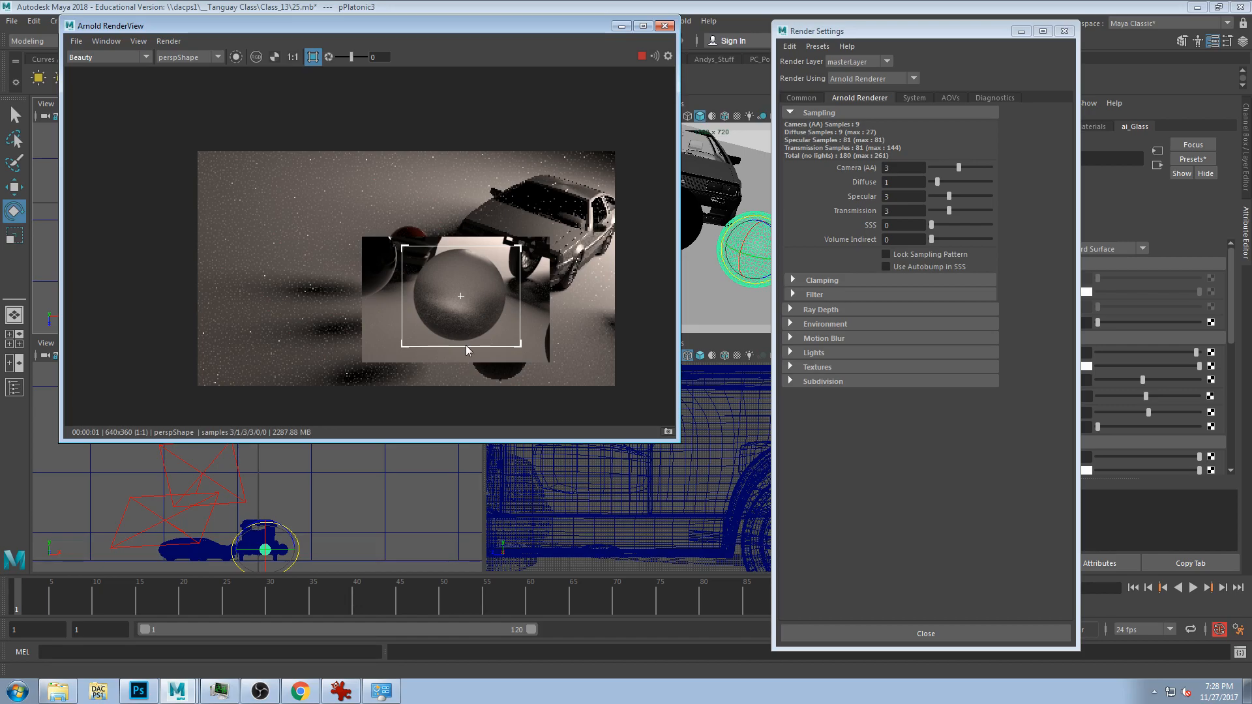
- Compare the glass sphere's noise up close in the transmission and Beauty passes
left_click(103, 43)
left_click(96, 25)
left_click(104, 54)
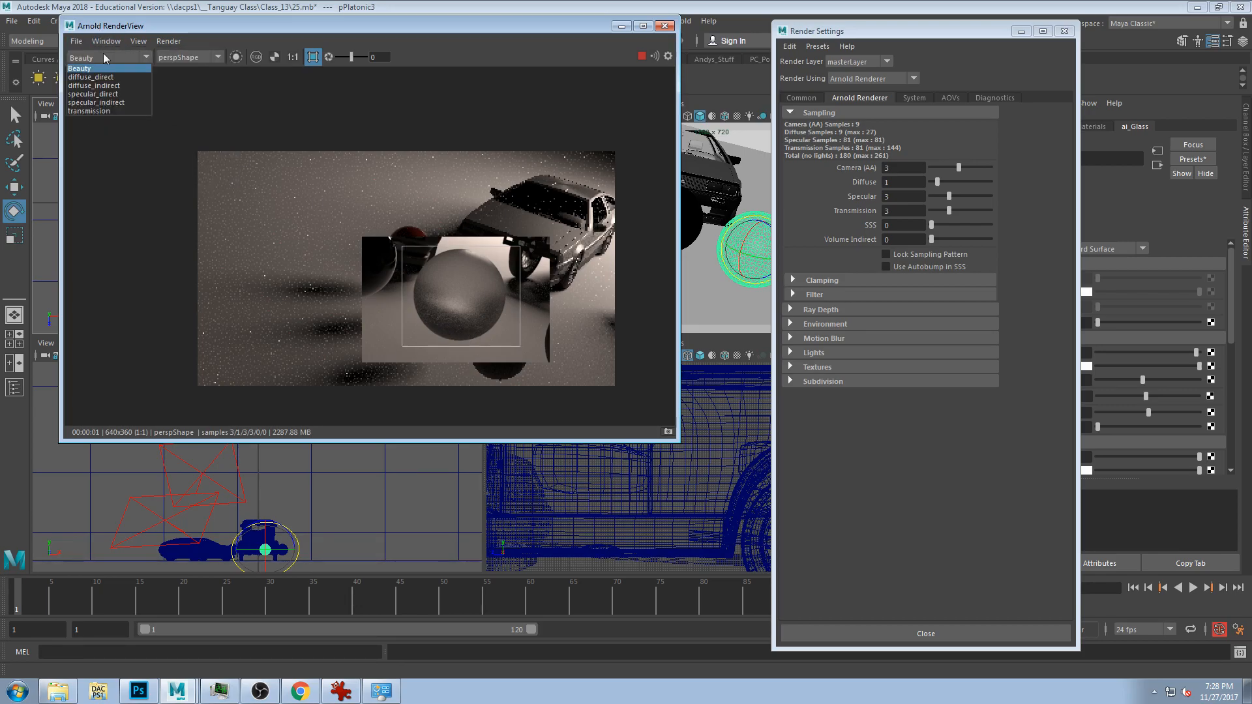
left_click(101, 111)
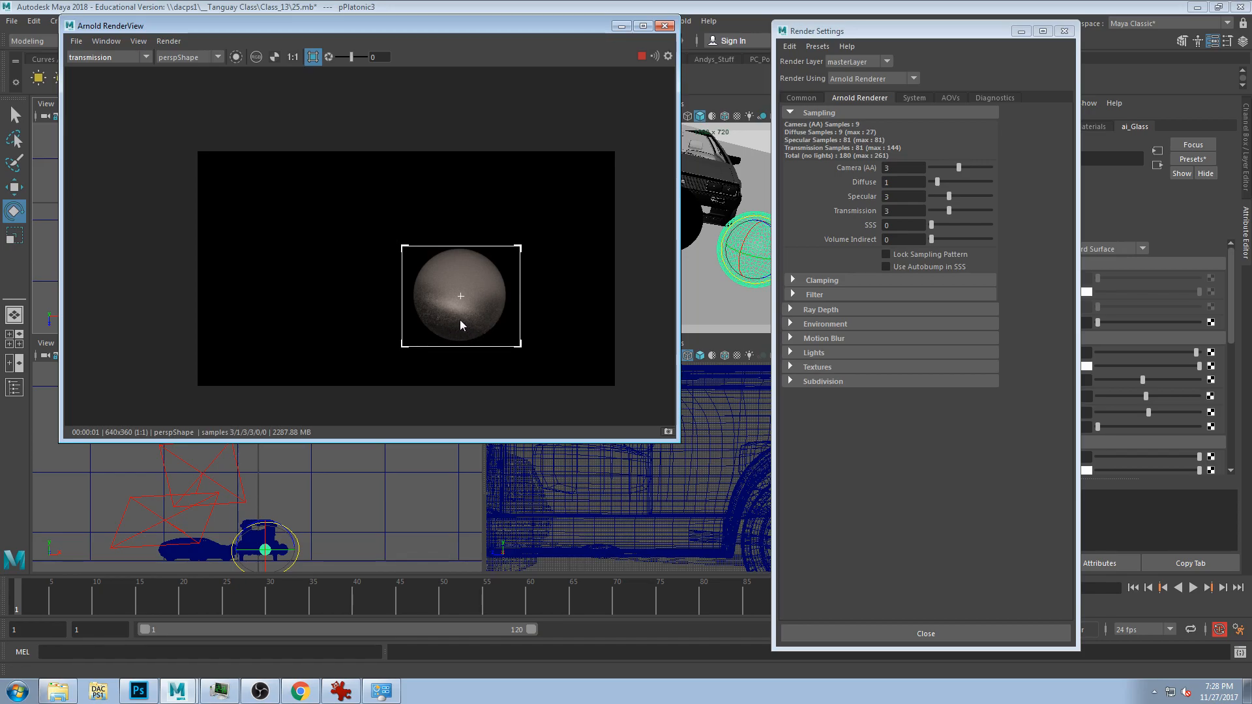
scroll(475, 329, "up", 4)
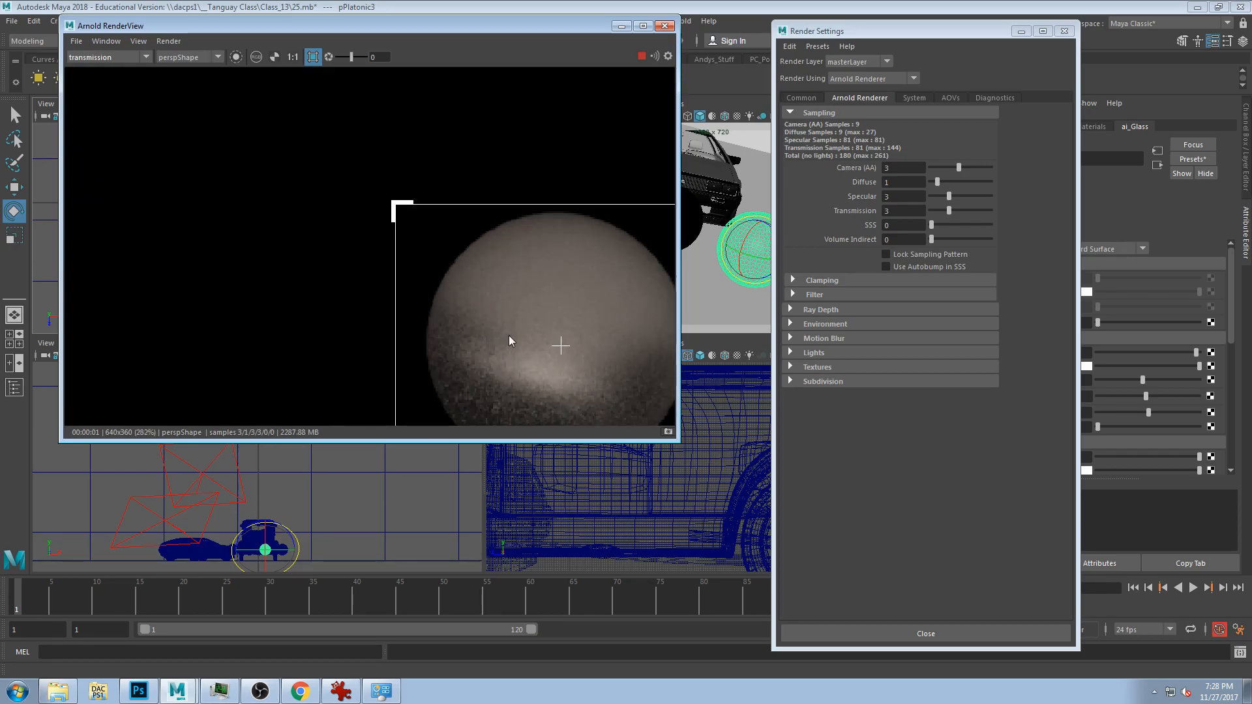
middle_click_drag(580, 334, 456, 280)
left_click(92, 59)
left_click(94, 68)
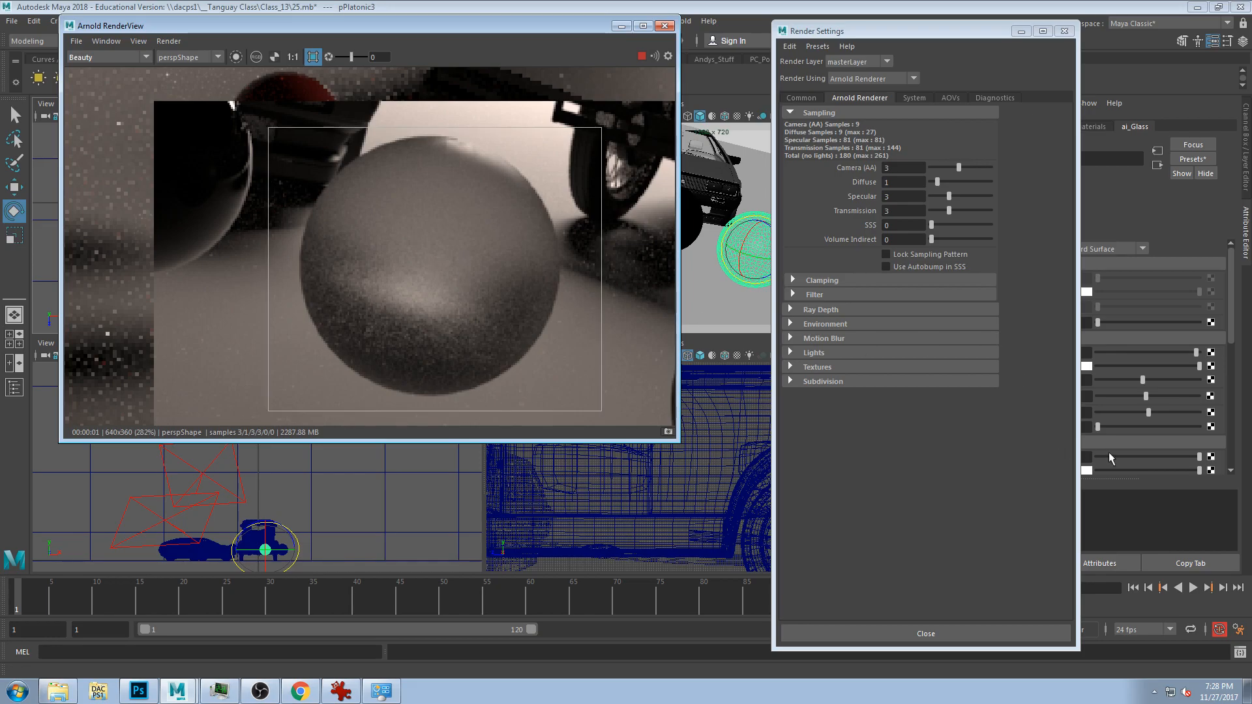
- Uncover the sphere's material attributes by shifting Render Settings and set the diffuse samples to 2
left_click_drag(925, 30, 880, 21)
left_click(901, 173)
left_click(901, 174)
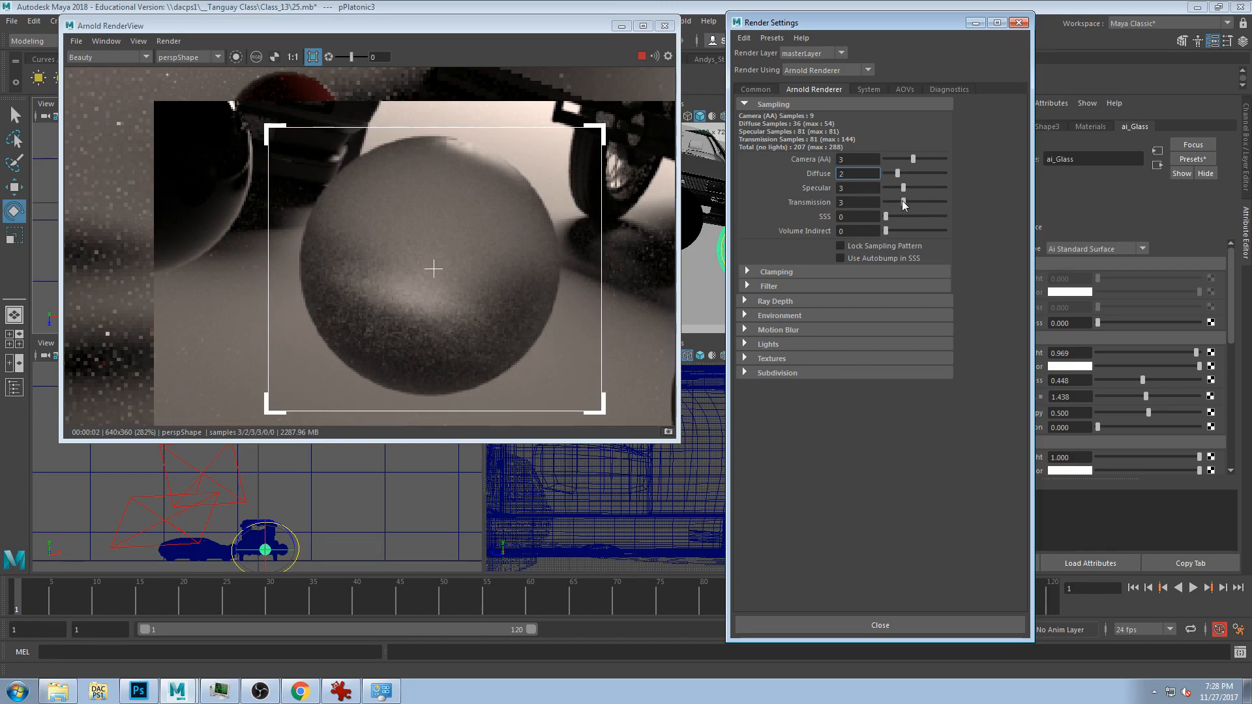
- Check the magnified sphere in the transmission pass and return to the Beauty pass
left_click(83, 59)
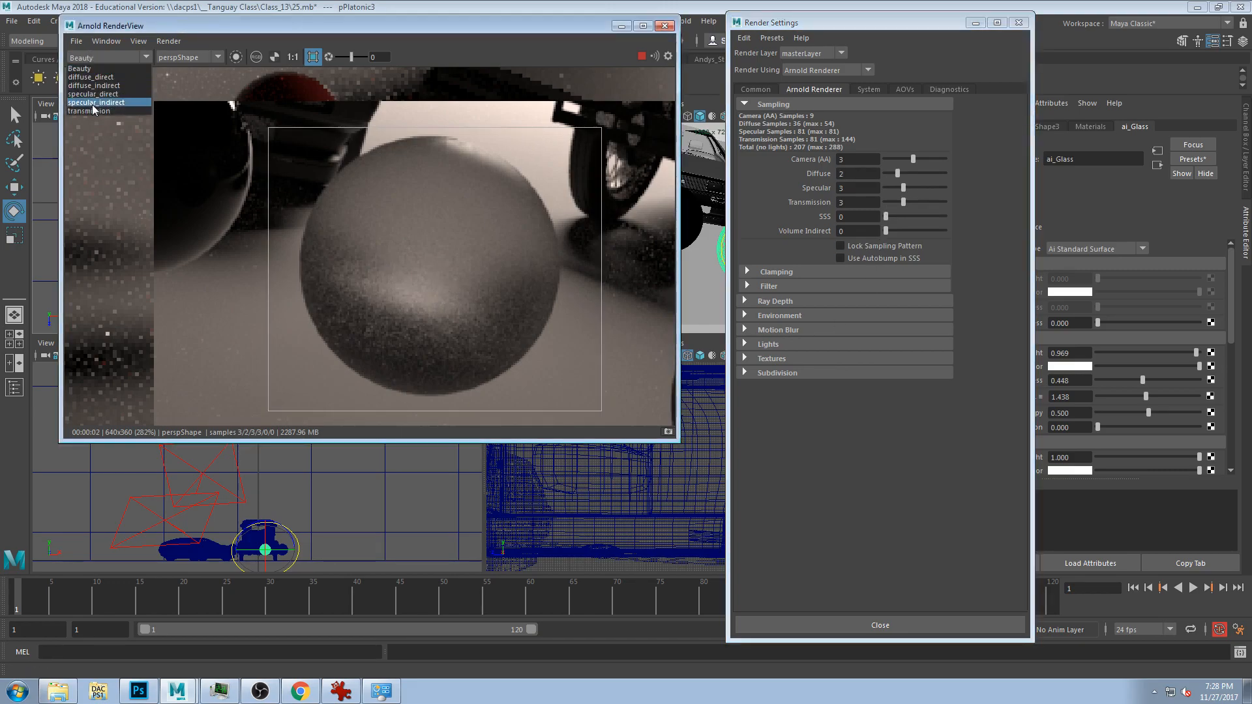
left_click(92, 108)
left_click(94, 58)
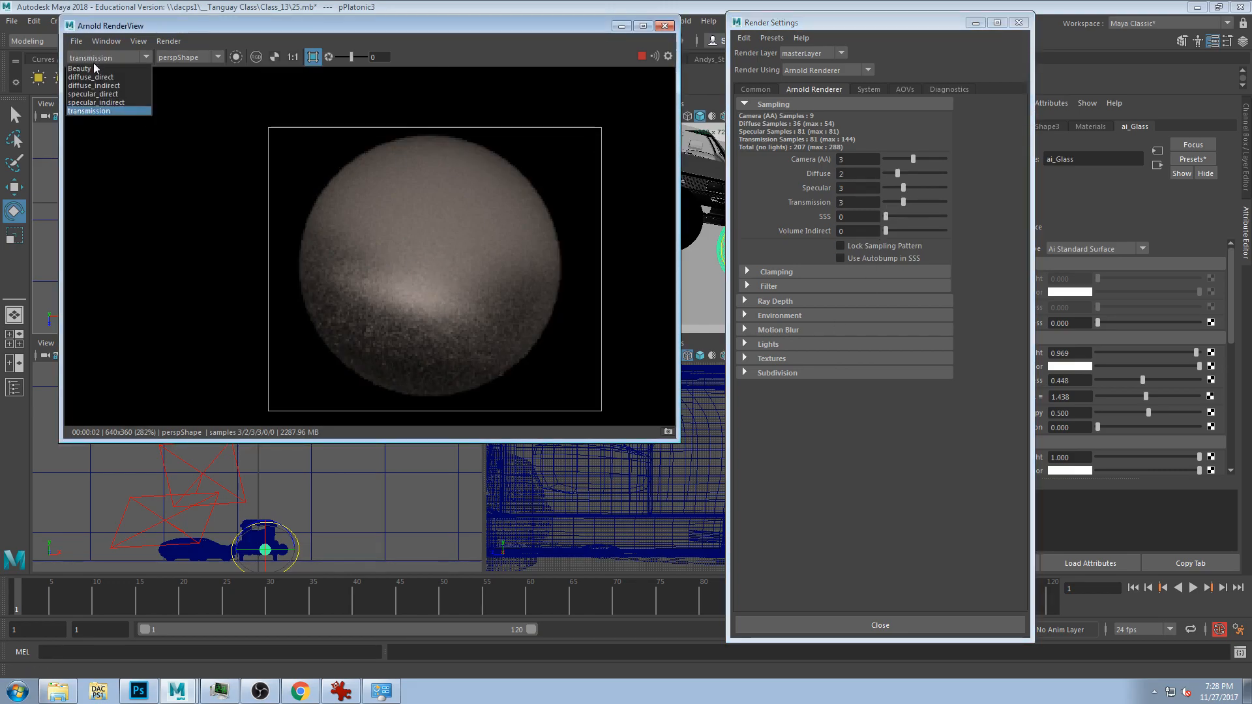
left_click(92, 65)
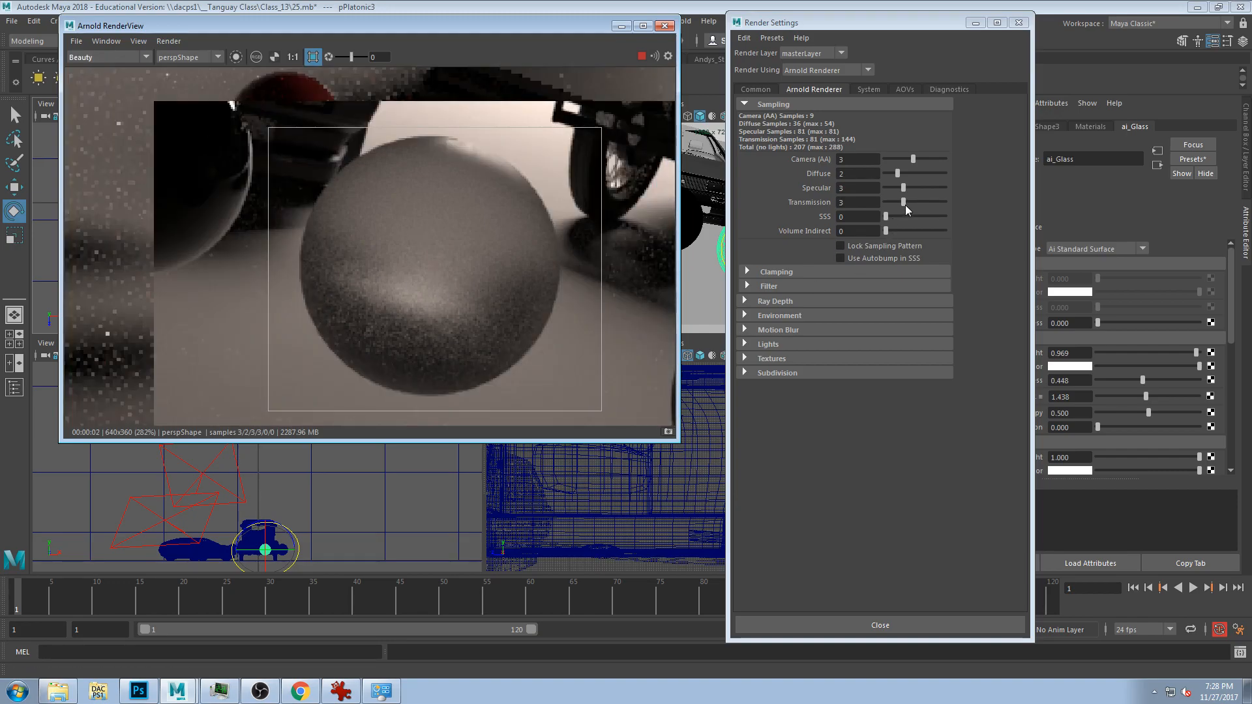
- Raise the transmission samples to 4 and on to 5, and return the render display to 1:1 scale
left_click_drag(904, 203, 911, 204)
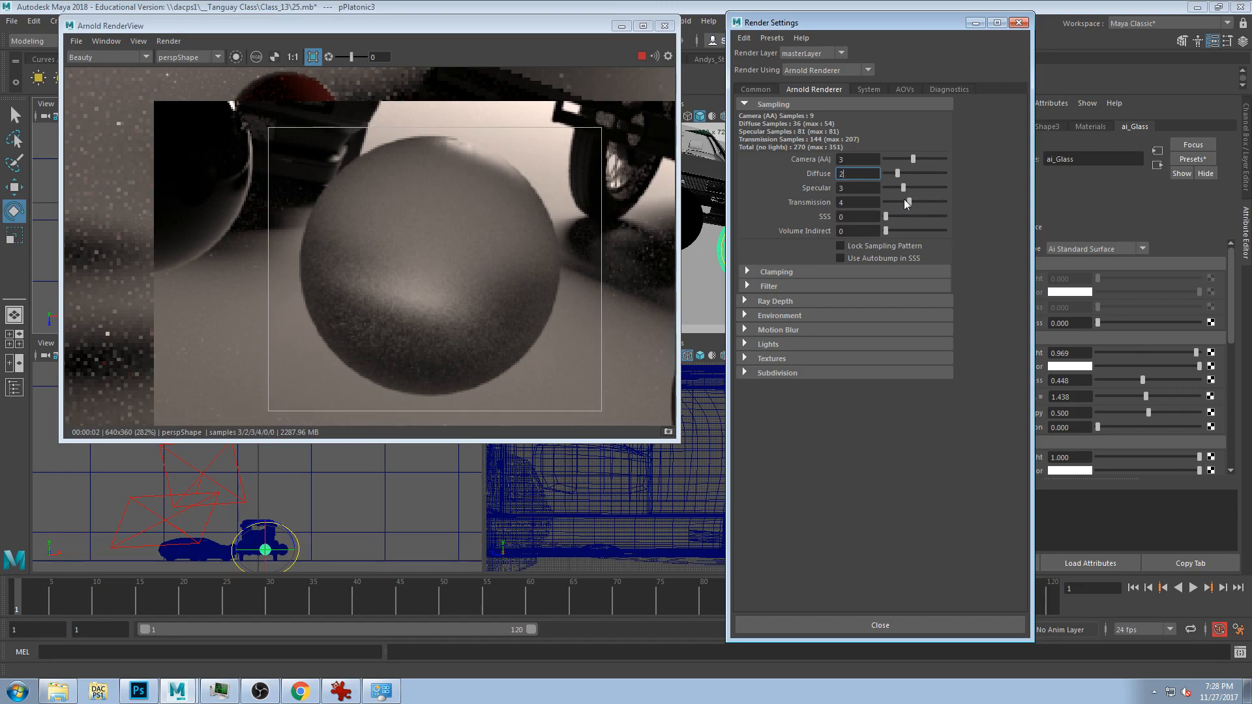
left_click_drag(911, 202, 917, 203)
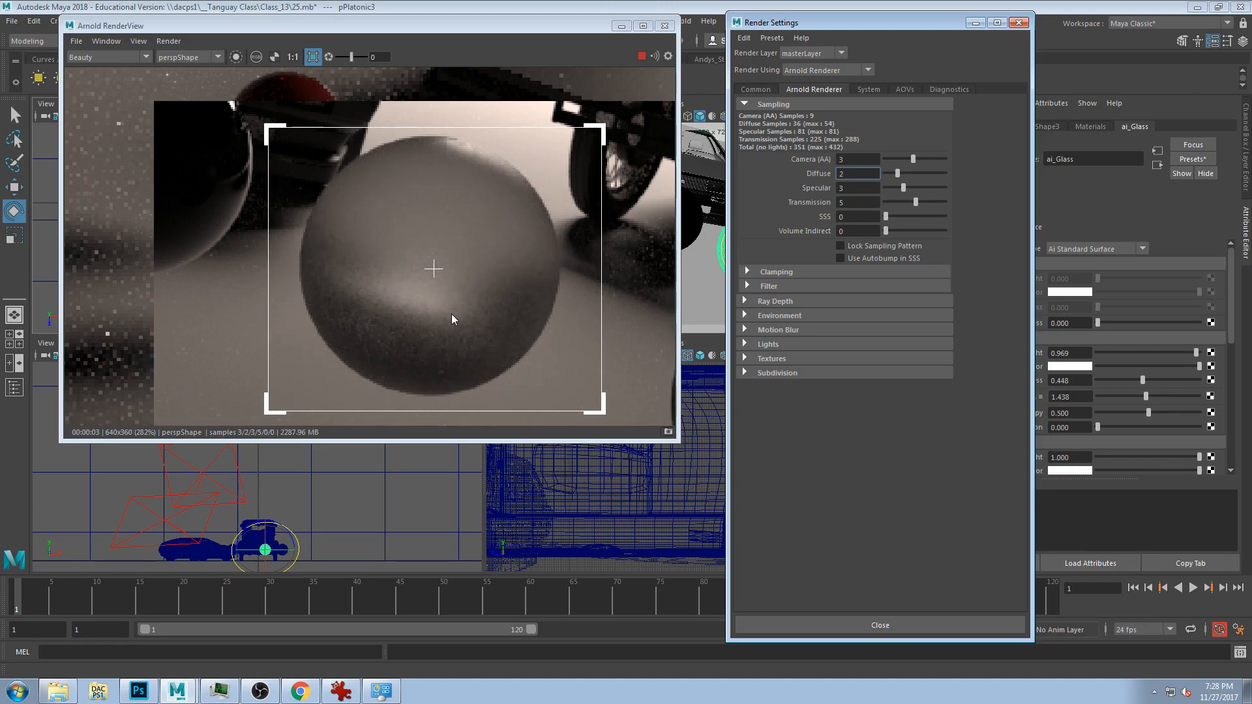
scroll(437, 307, "down", 5)
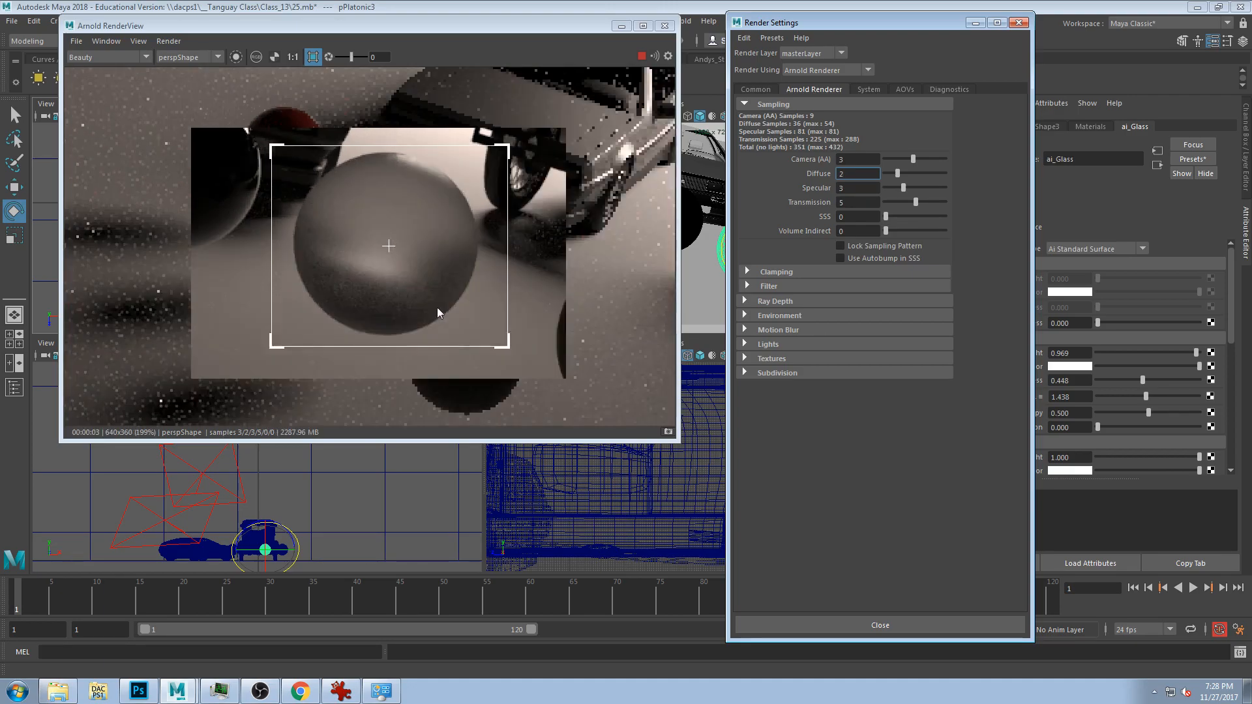
left_click(292, 56)
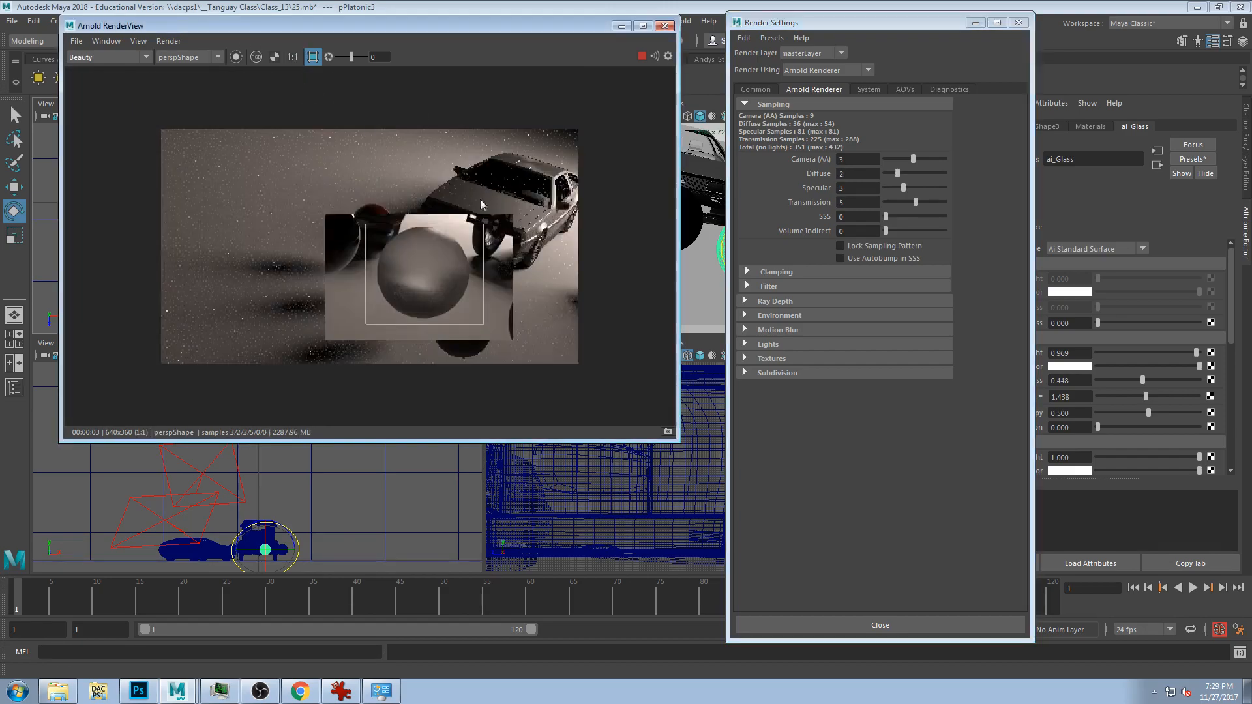
- Inspect the sphere's transmission pass at 1:1 scale and switch the display back to Beauty
left_click(91, 58)
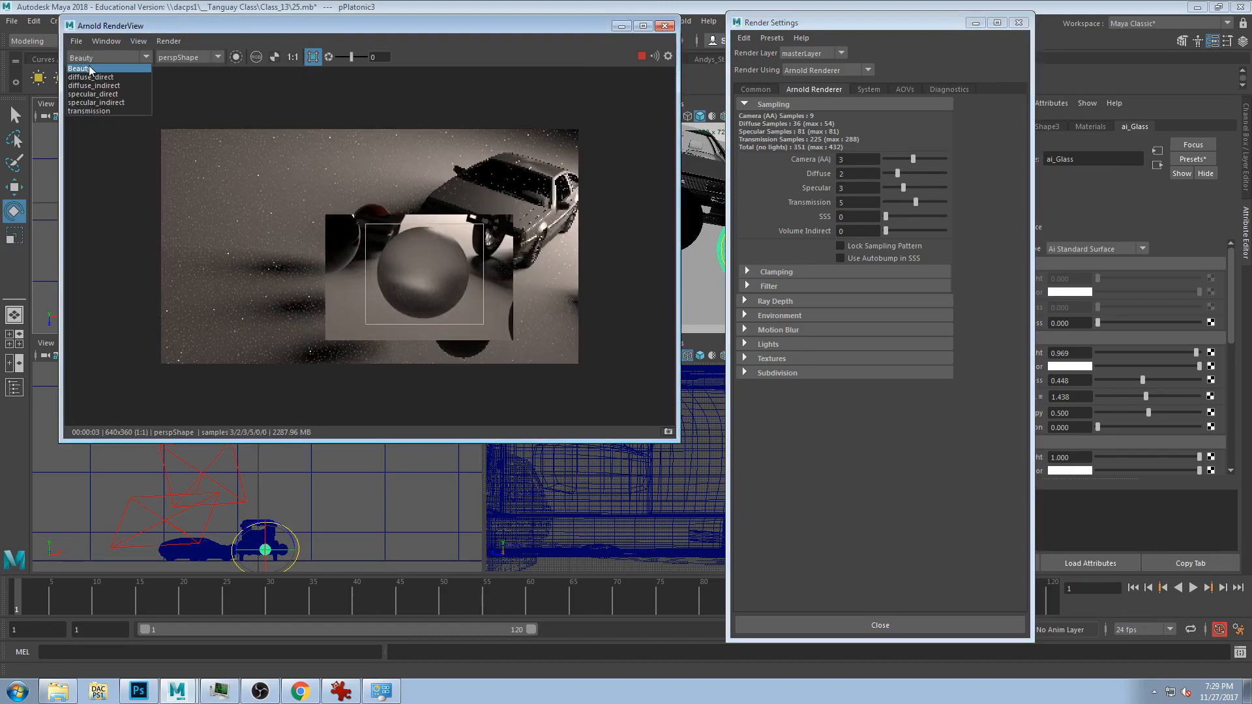
left_click(91, 111)
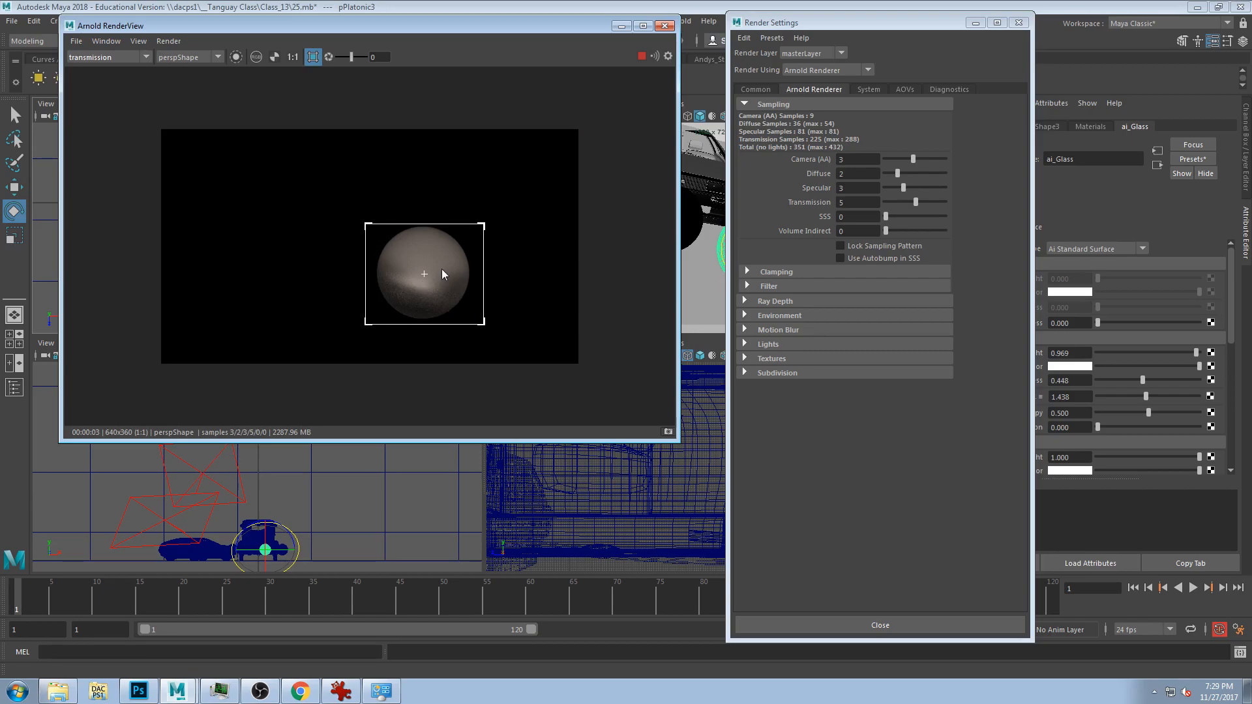
left_click(116, 58)
left_click(106, 71)
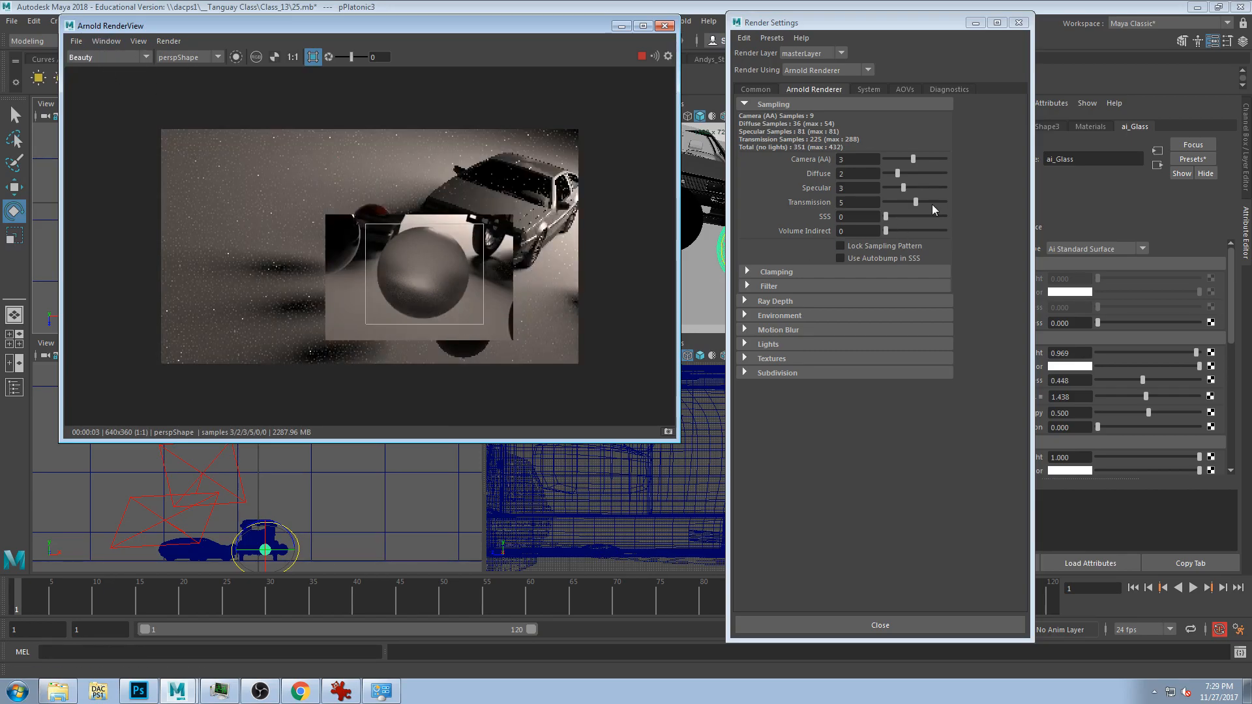
- Raise the Camera (AA) samples to 4 and turn off the crop region to render the full frame
left_click_drag(908, 158, 913, 159)
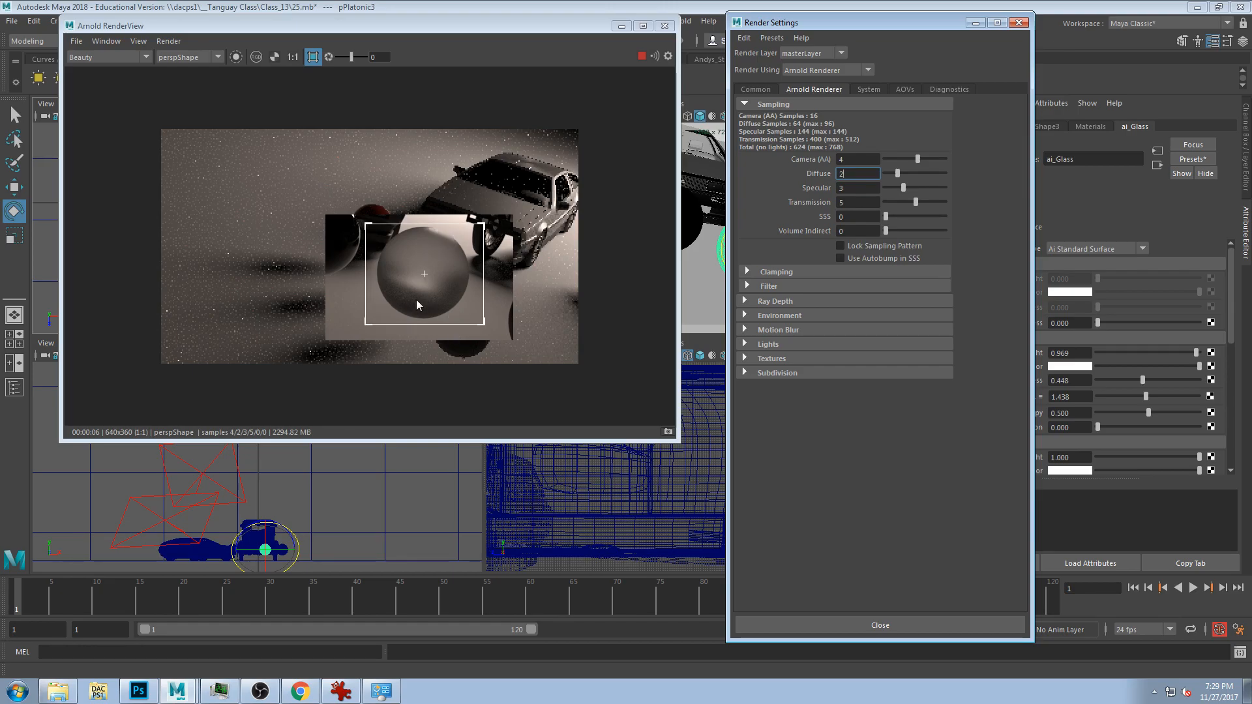
left_click(313, 56)
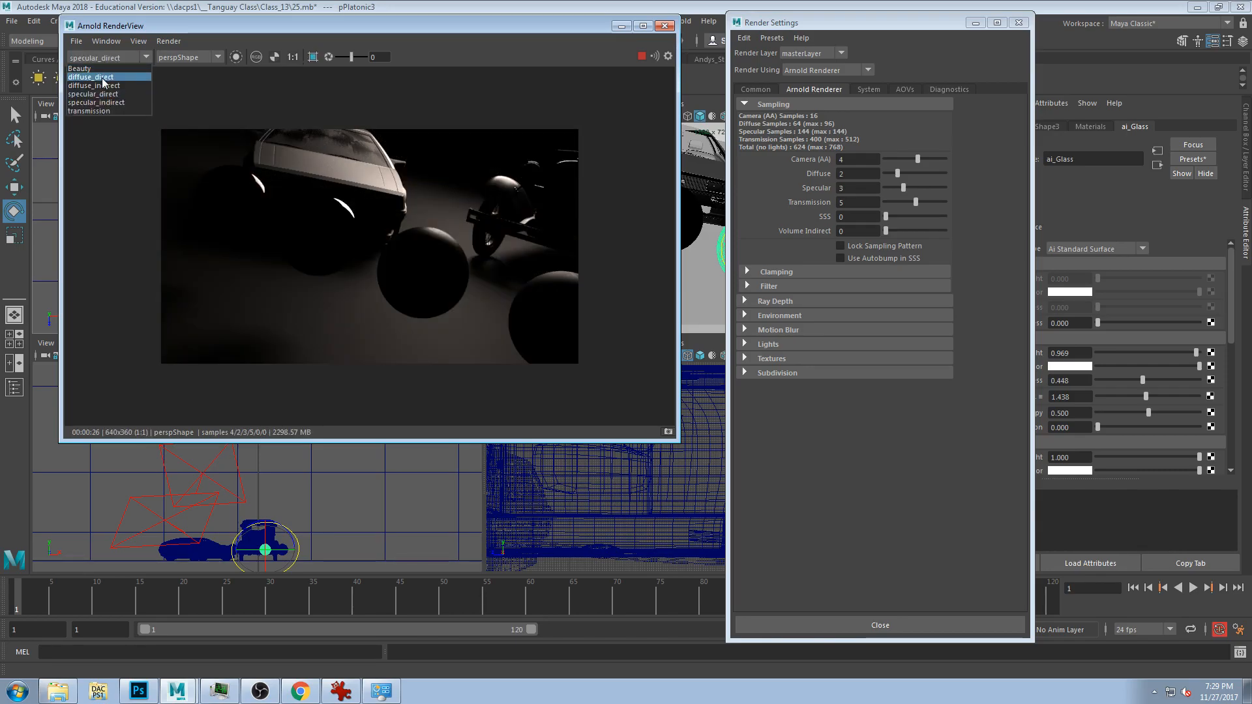
- Check the full frame in the diffuse_direct and transmission passes and return to the Beauty pass
left_click(102, 77)
left_click(121, 56)
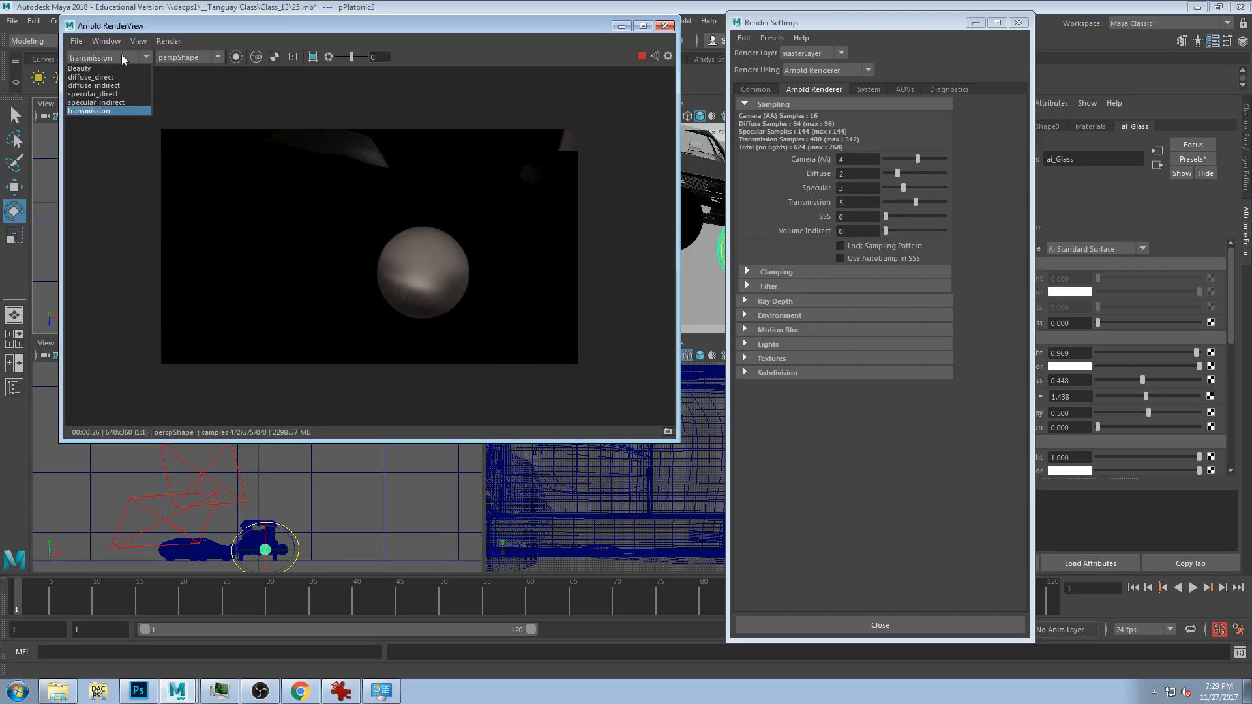
left_click(96, 69)
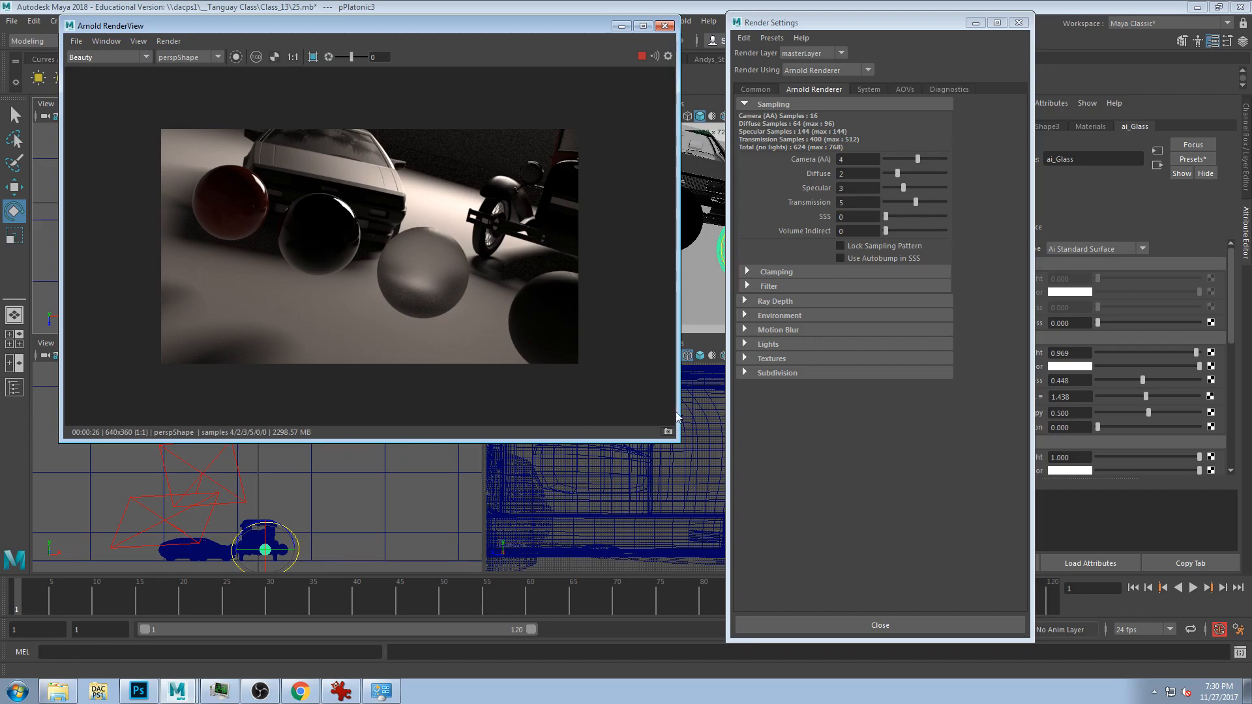
- Enlarge the Arnold RenderView window and reposition it over Render Settings
left_click_drag(689, 436, 883, 539)
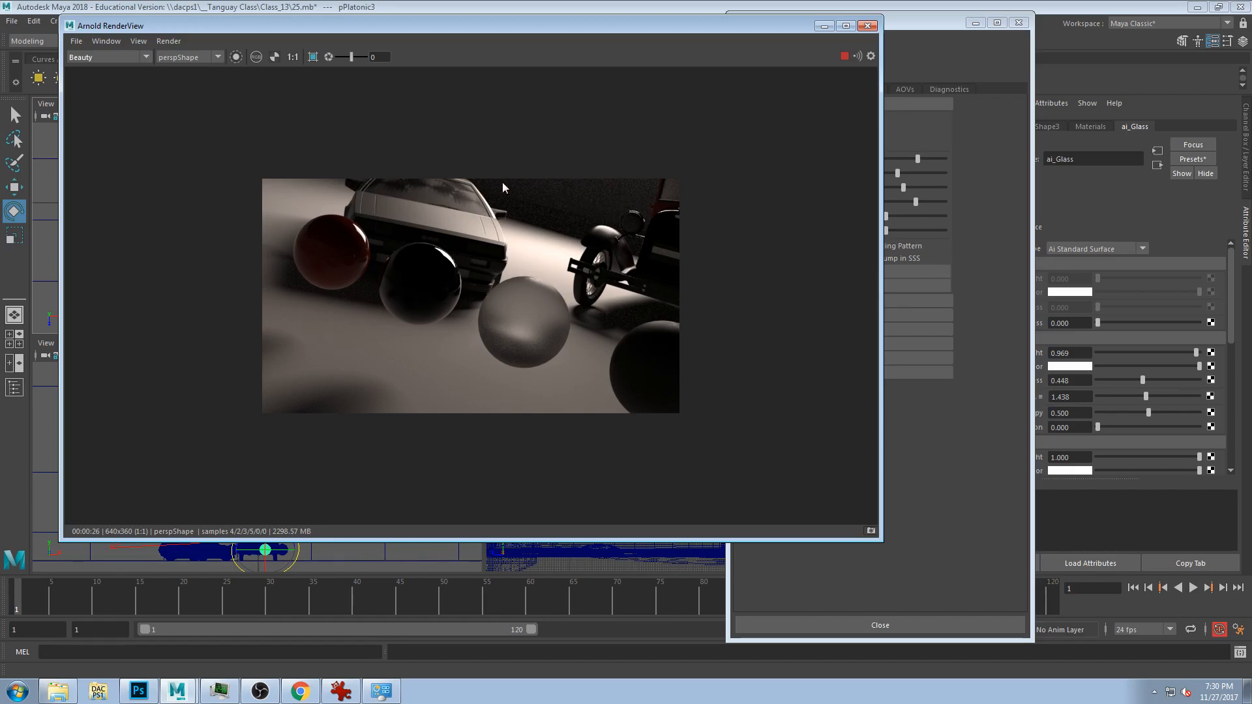
left_click_drag(538, 25, 570, 23)
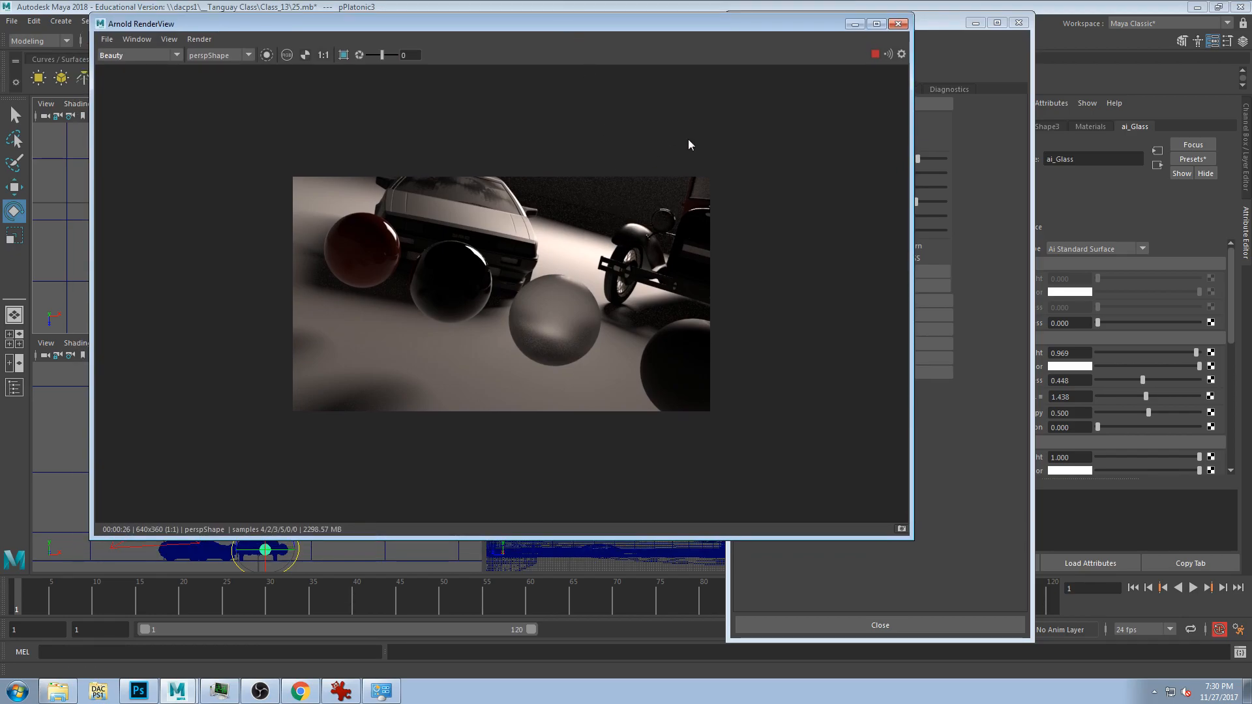
mouse_move(780, 25)
left_mouse_down()
mouse_move(804, 246)
mouse_move(805, 97)
mouse_move(788, 45)
left_mouse_up()
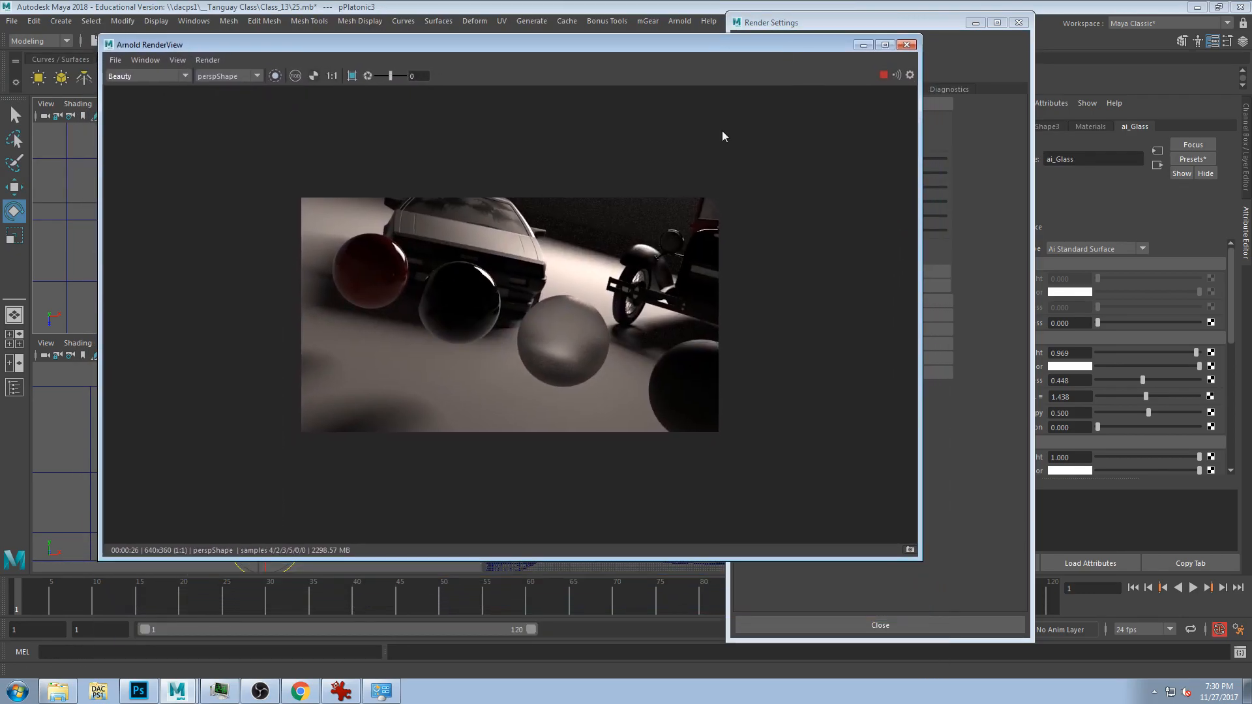
- Display the diffuse_indirect pass and examine the noise on the backdrop behind the vehicles up close, picking the backdrop in the render
left_click(131, 77)
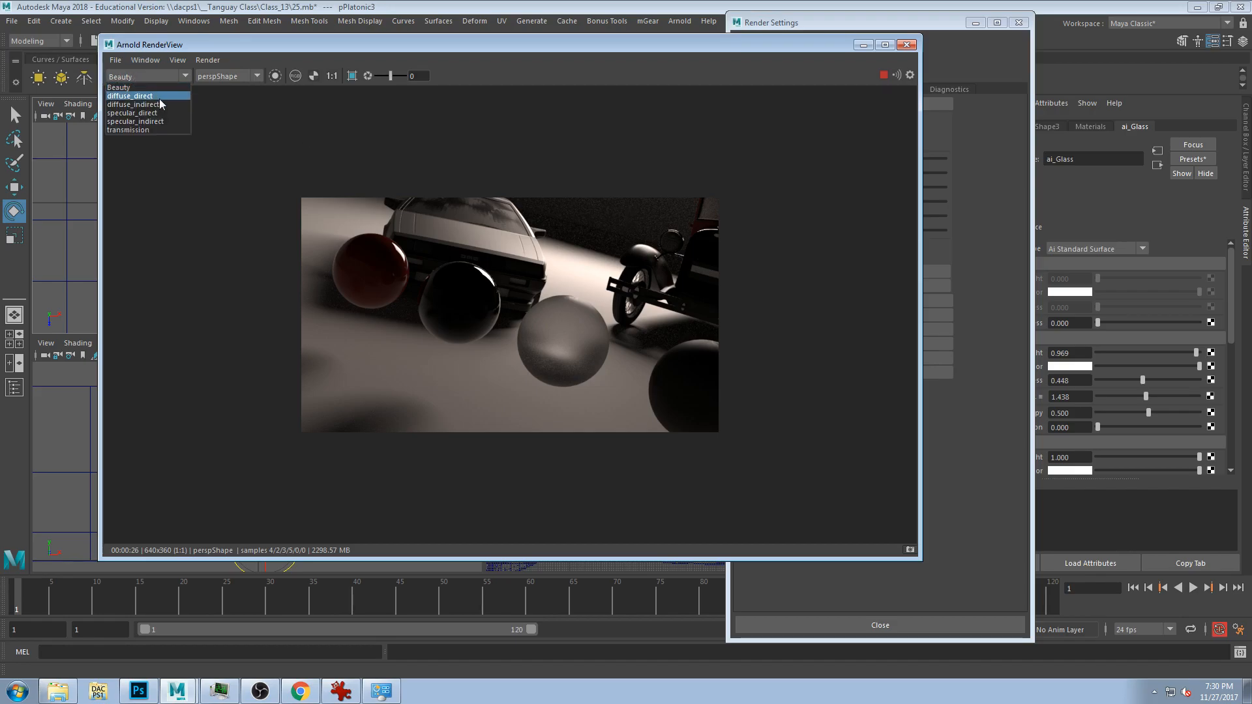
left_click(158, 101)
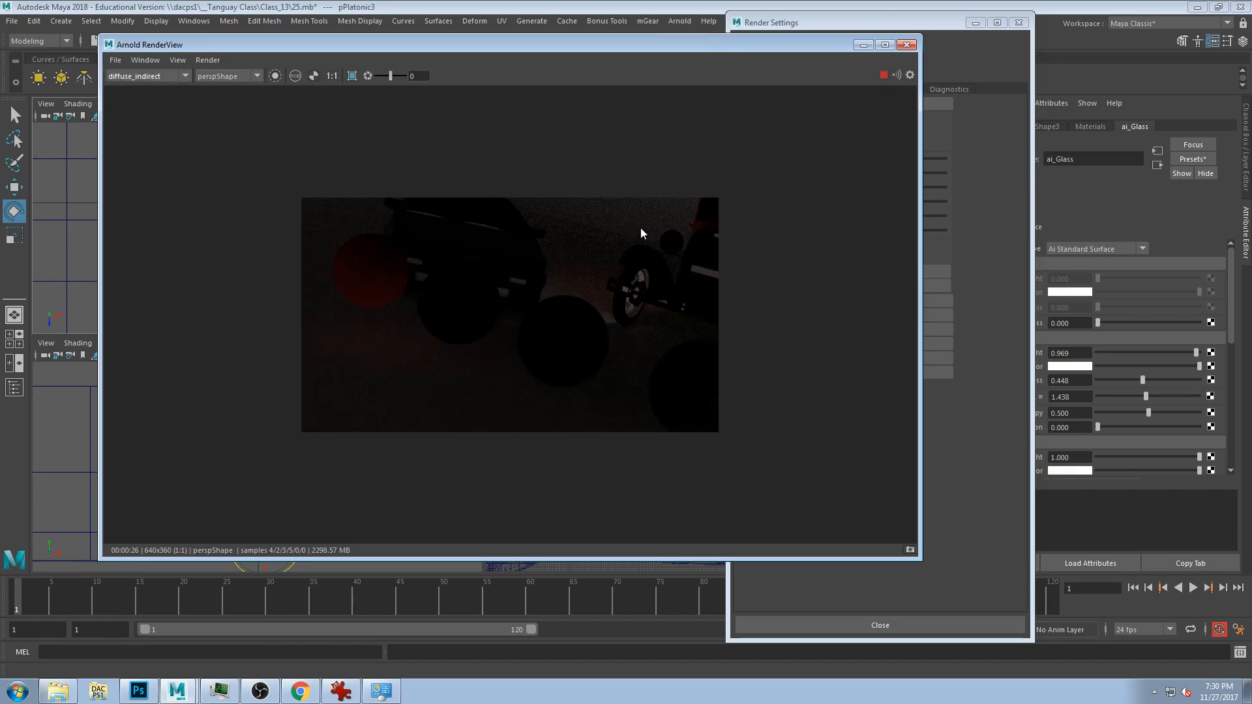
scroll(613, 228, "up", 3)
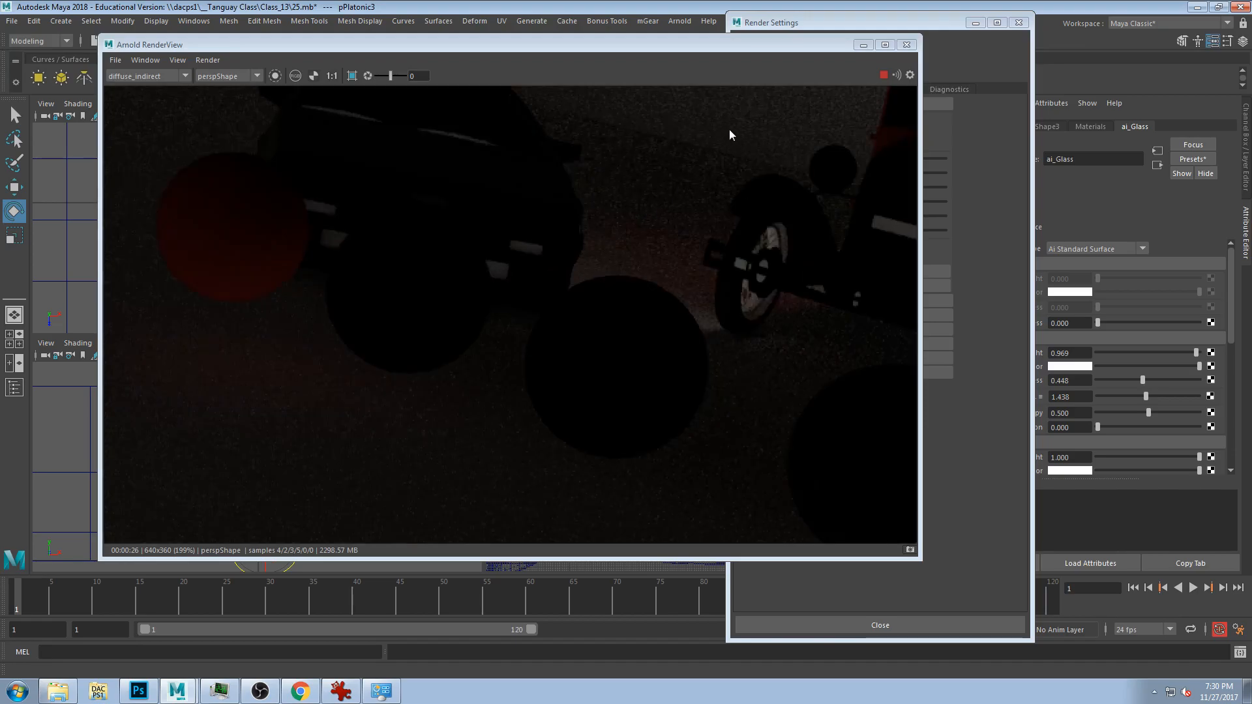
key("super")
left_click(748, 155)
scroll(757, 150, "down", 1)
scroll(759, 148, "up", 1)
scroll(751, 150, "down", 1)
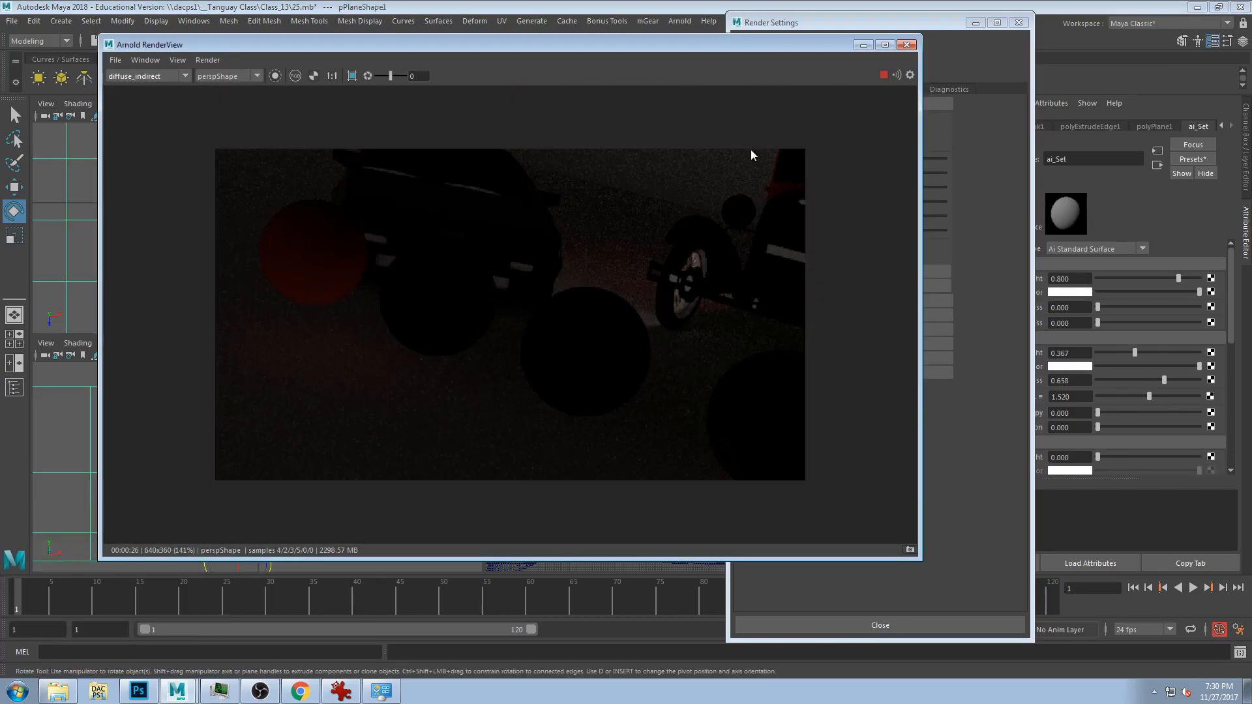
- Set the Diffuse sampling to 3 in the Arnold Render Settings, keeping the render view in sight
middle_click_drag(725, 170, 652, 233)
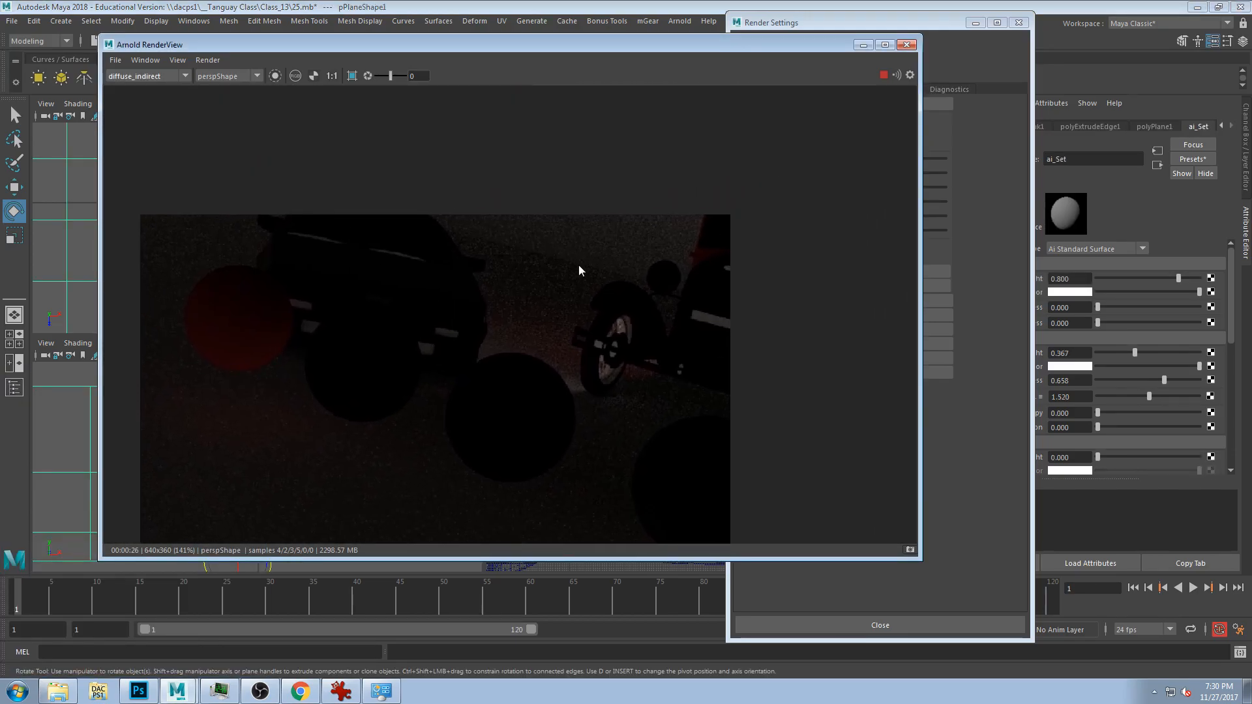
left_click_drag(526, 44, 849, 90)
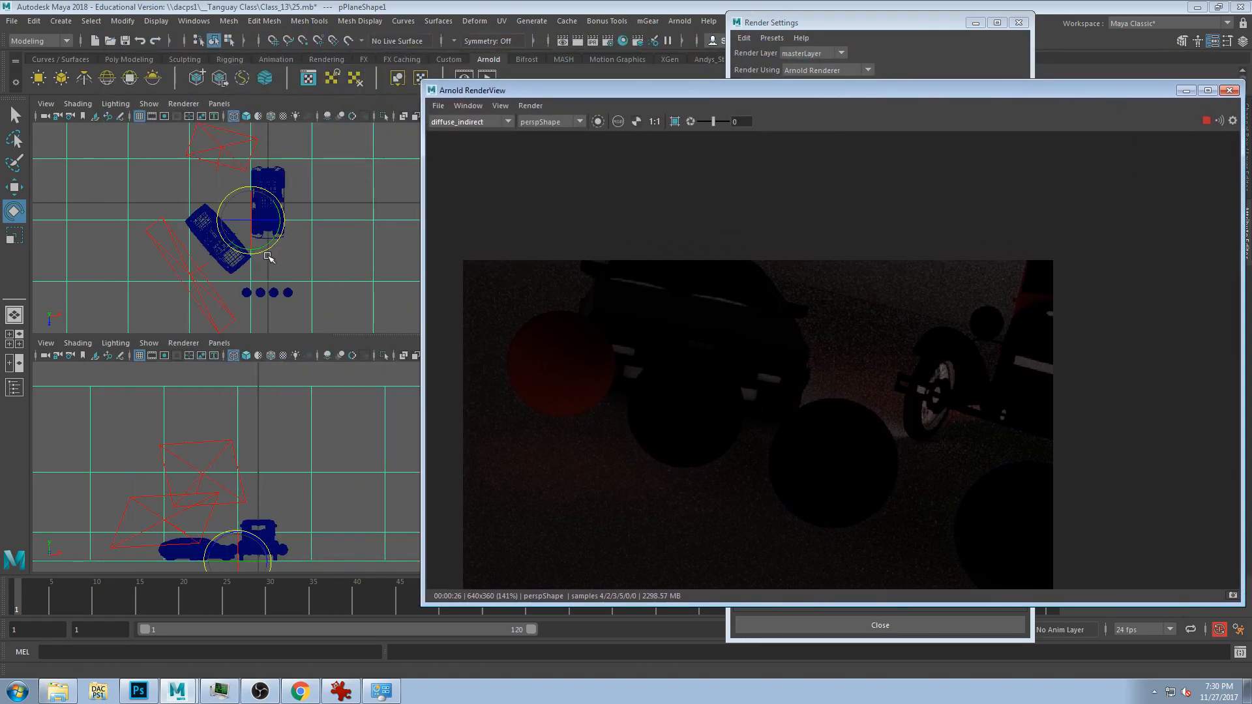
key("f")
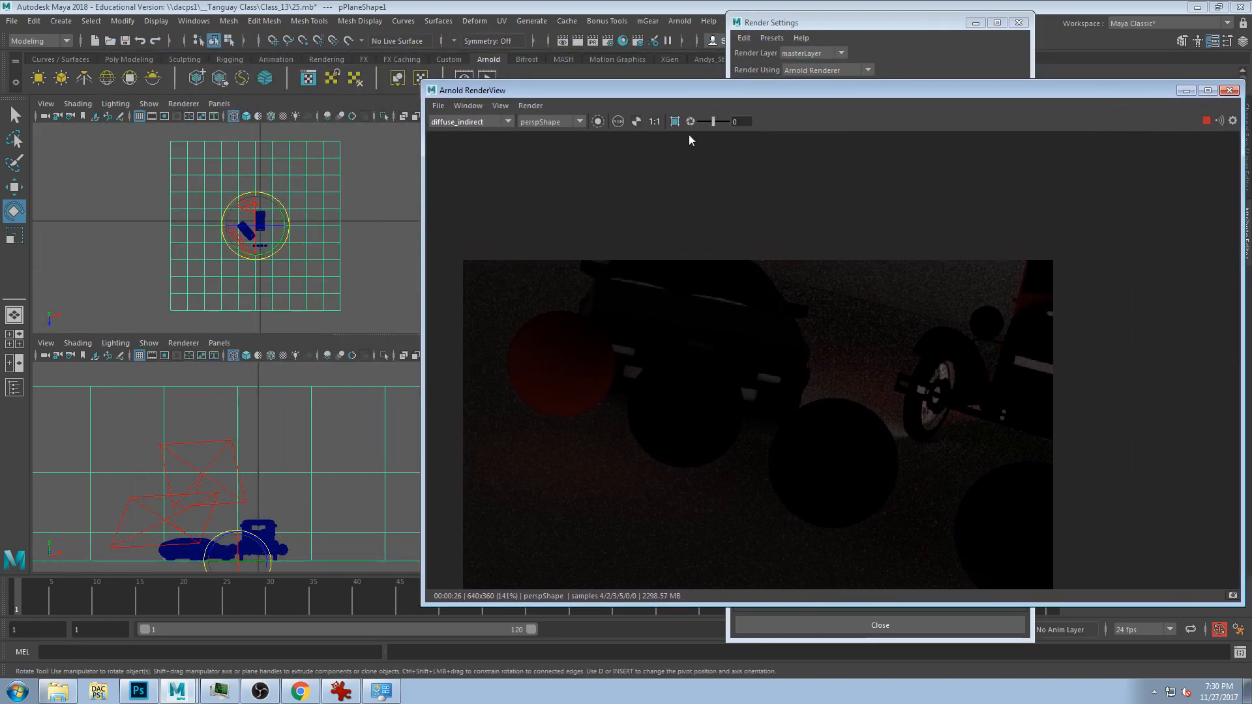
left_click_drag(637, 90, 321, 70)
left_click_drag(521, 74, 480, 73)
left_click_drag(807, 22, 882, 22)
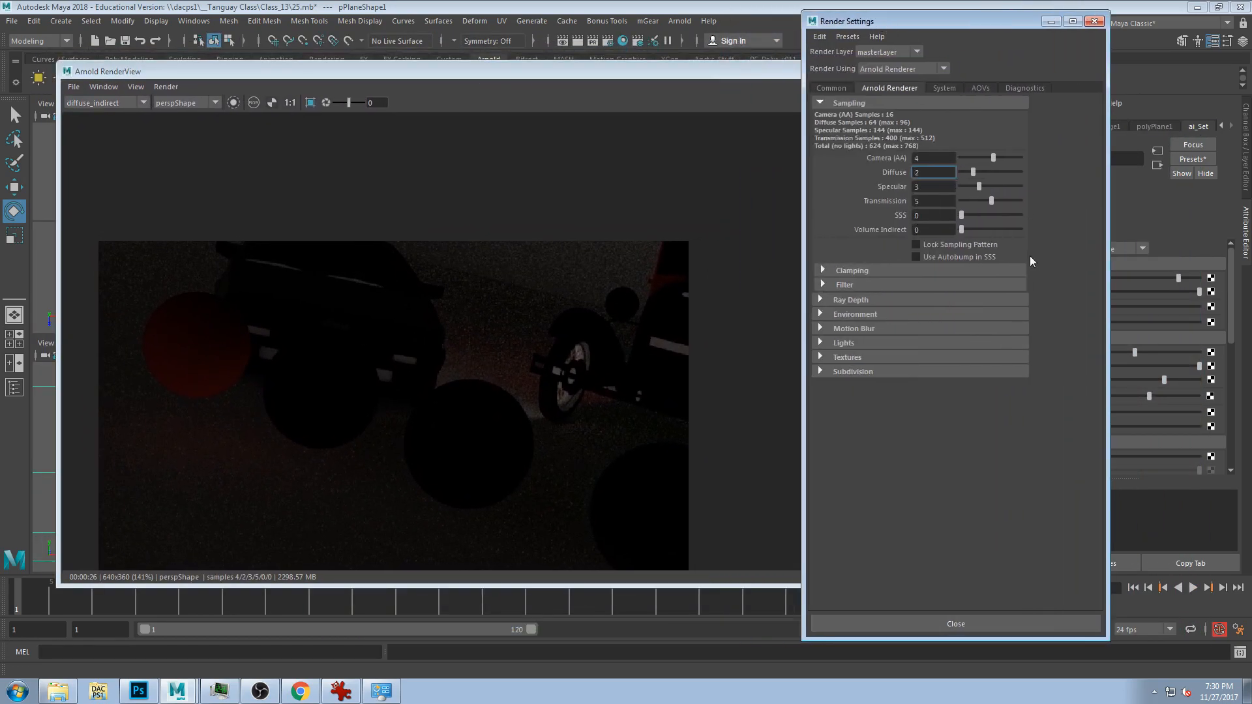
left_click_drag(973, 173, 980, 174)
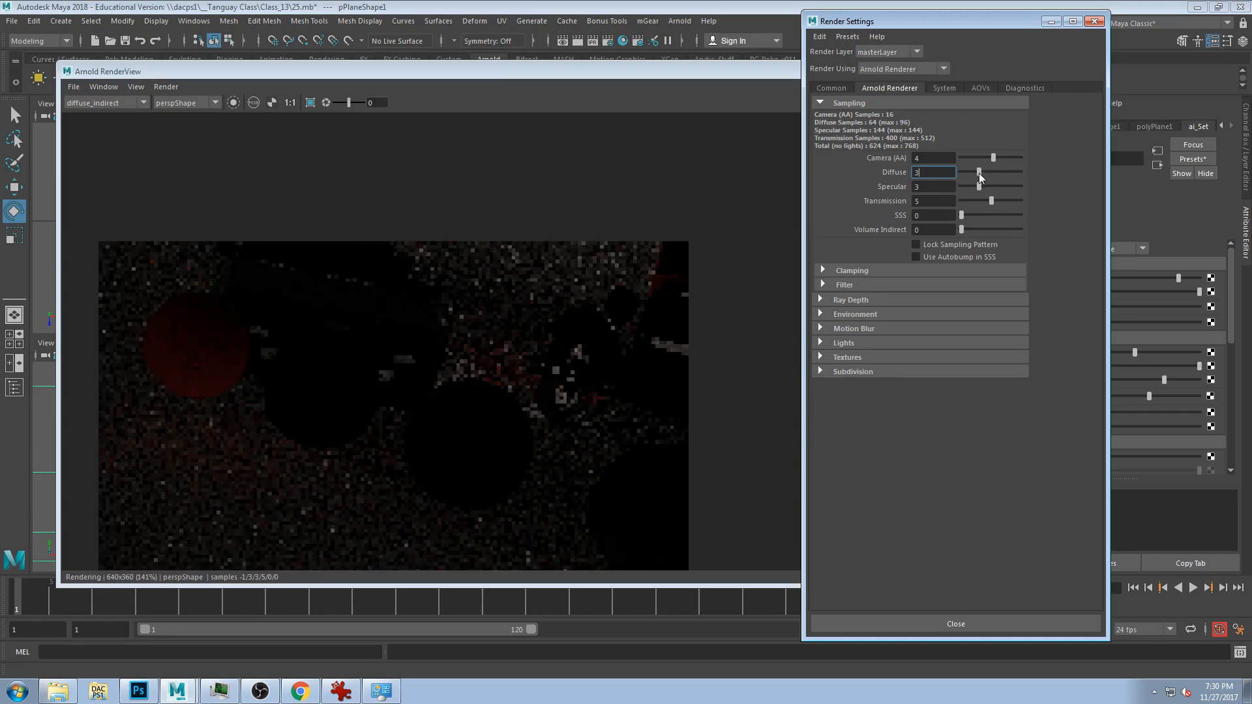
- Crop the render to the dark wall and vintage car's front, and compare the diffuse_indirect pass with Beauty
left_click_drag(450, 256, 633, 345)
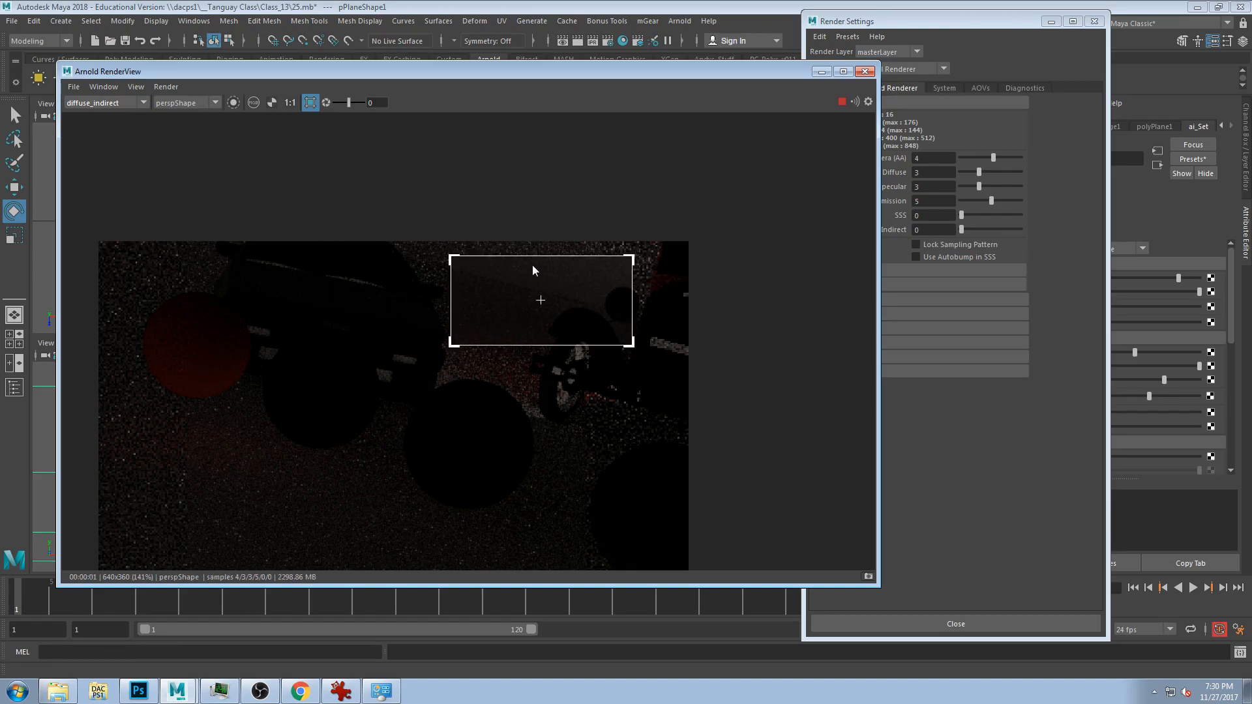
left_click_drag(421, 241, 684, 359)
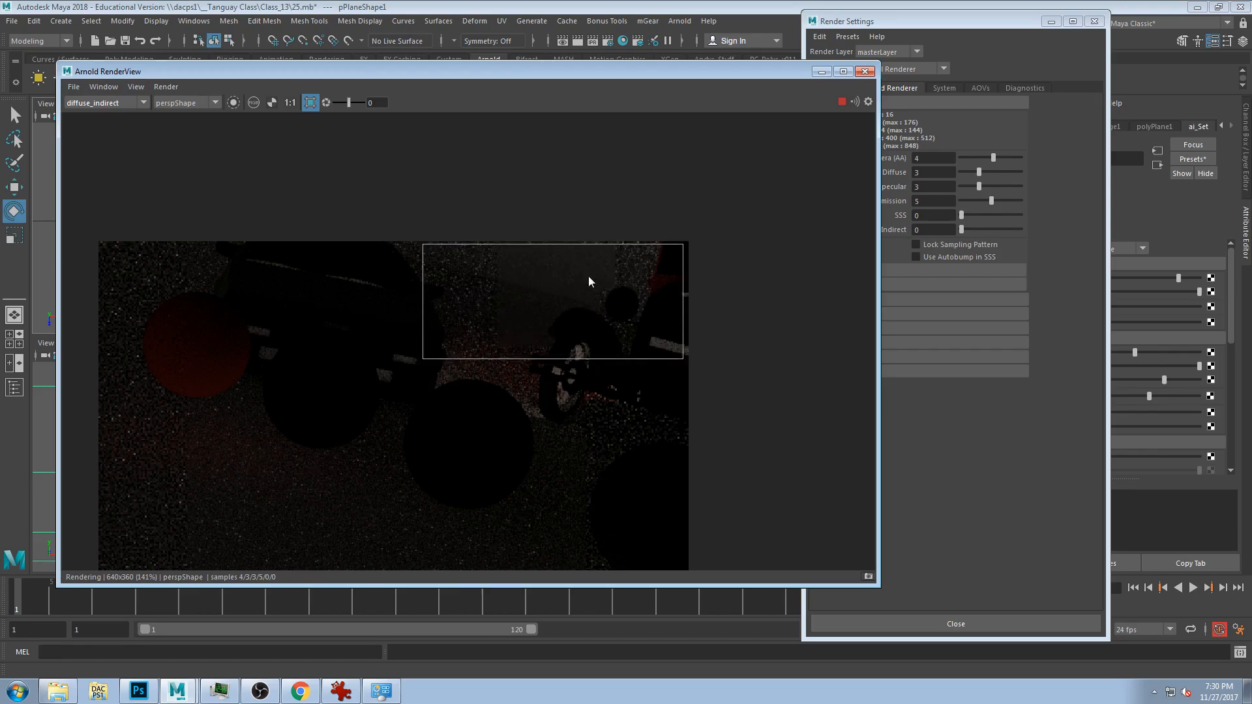
left_click(78, 105)
left_click(105, 111)
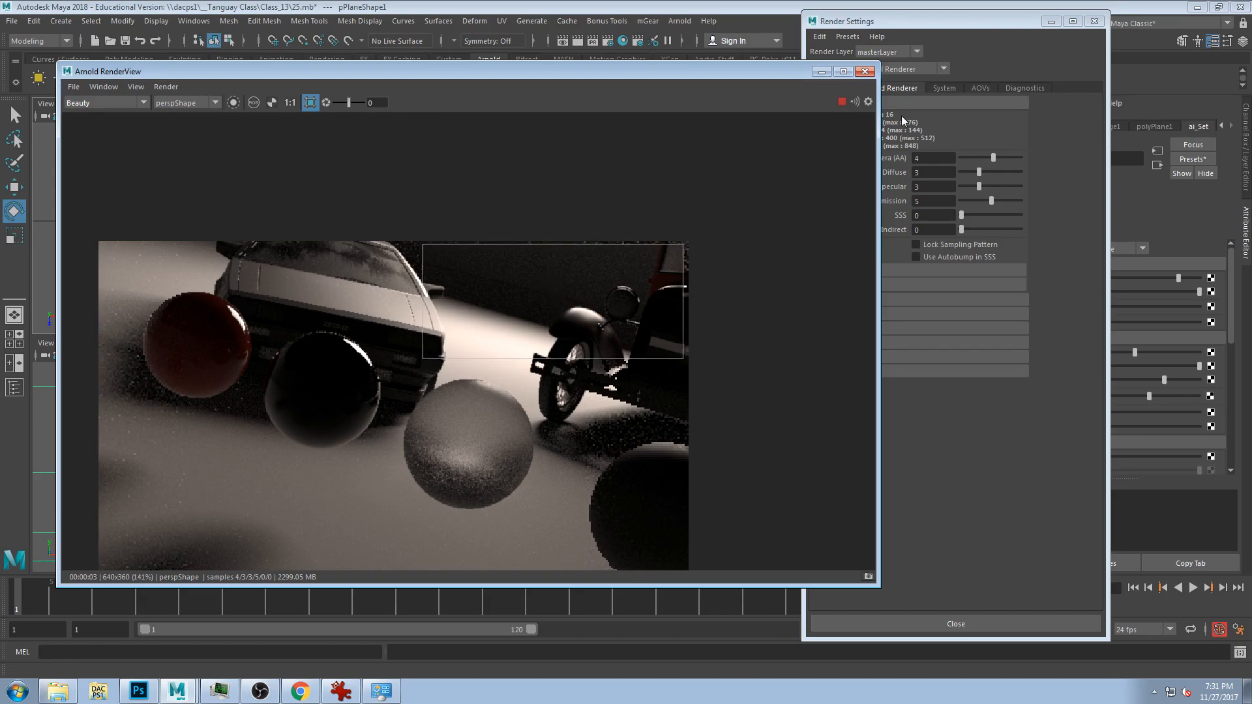
- Set the Diffuse sampling to 4 and display the diffuse_indirect pass of the cropped area
left_click_drag(978, 173, 983, 171)
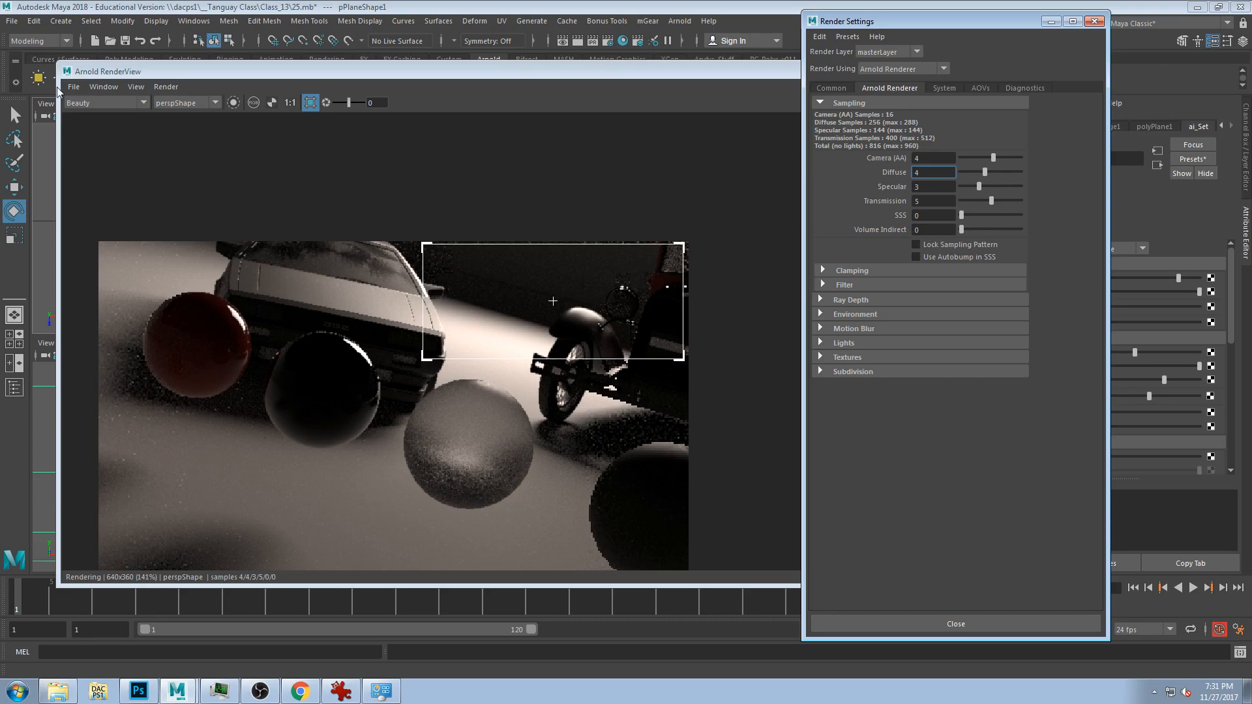
left_click(105, 103)
left_click(107, 131)
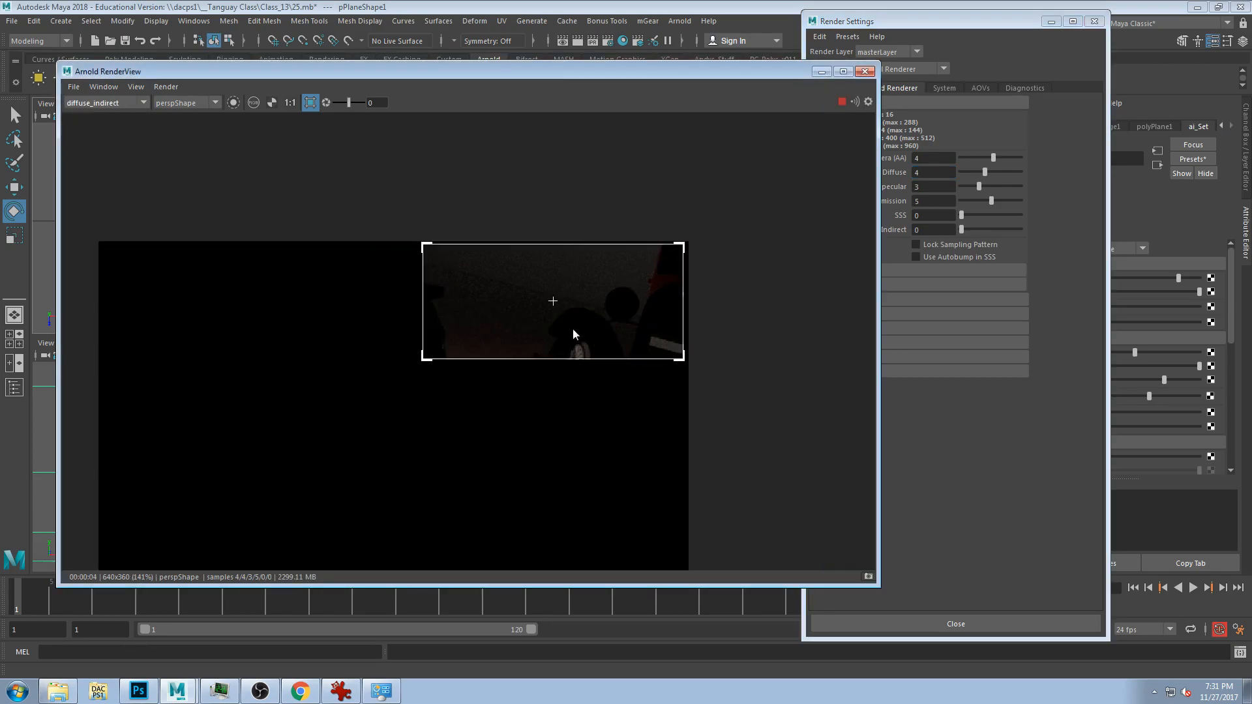
- Crop the render to the floor around the middle spheres and compare the diffuse_indirect pass with Beauty
left_click_drag(239, 379, 566, 549)
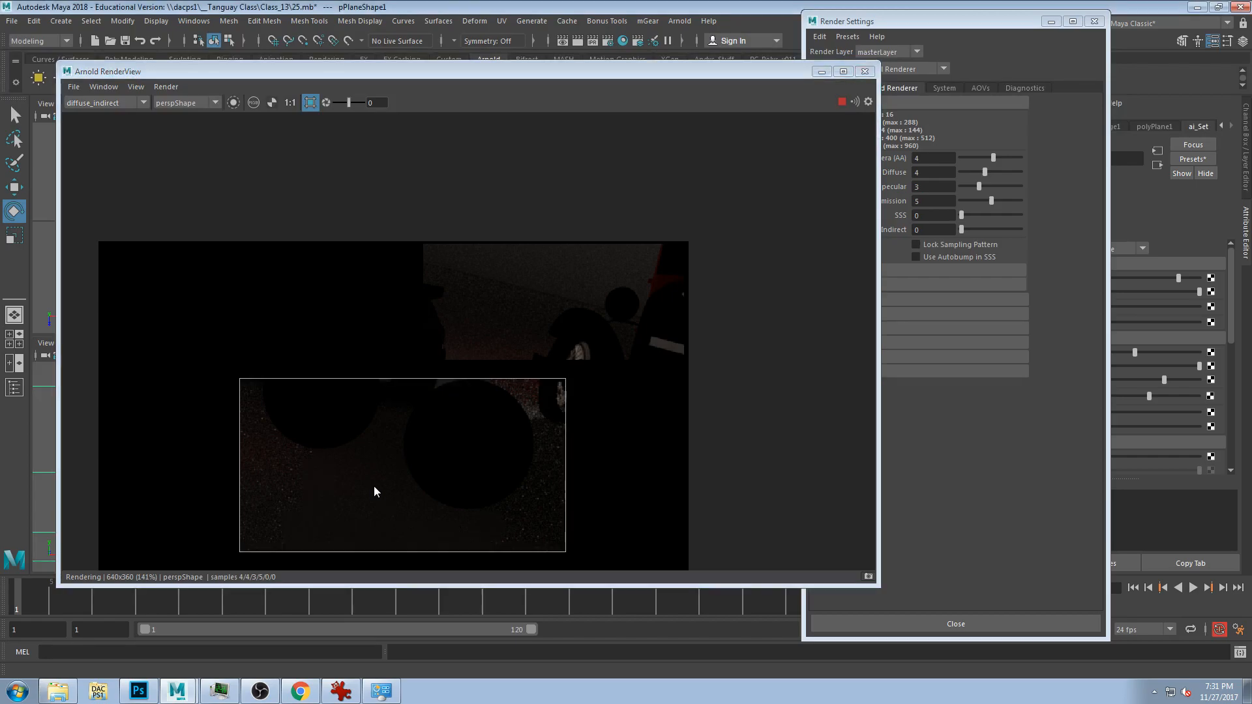
left_click(374, 486)
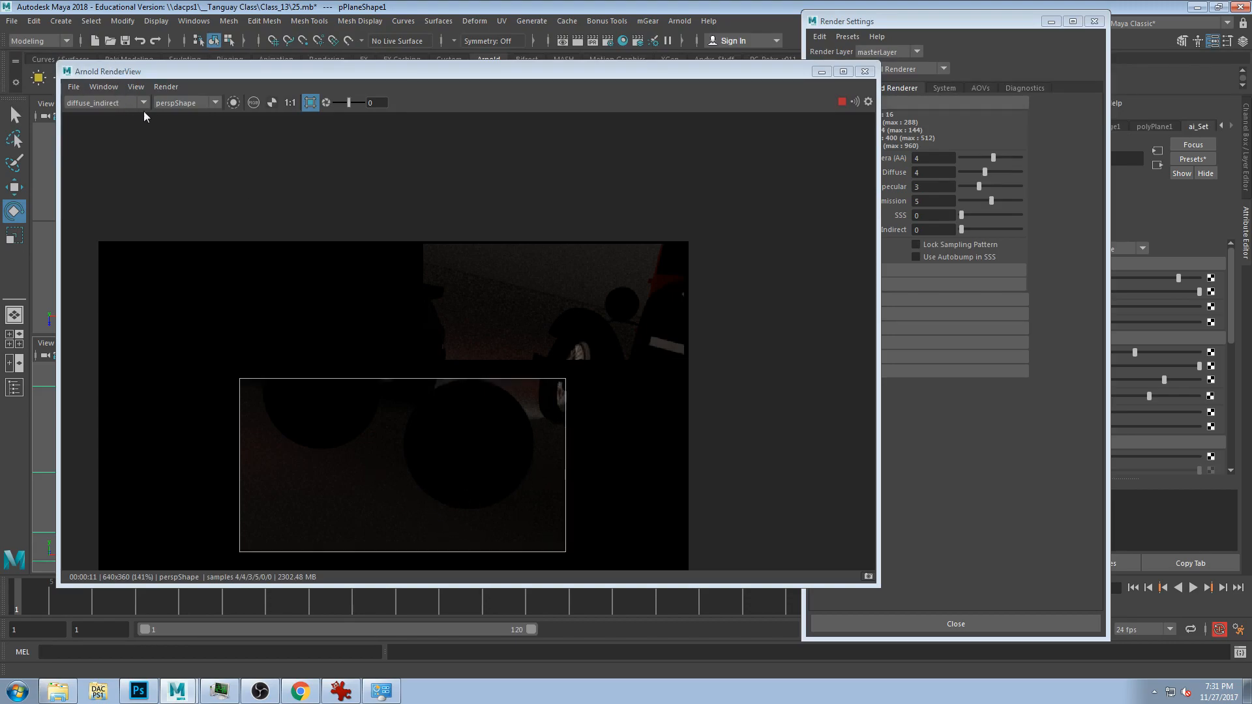
left_click(104, 107)
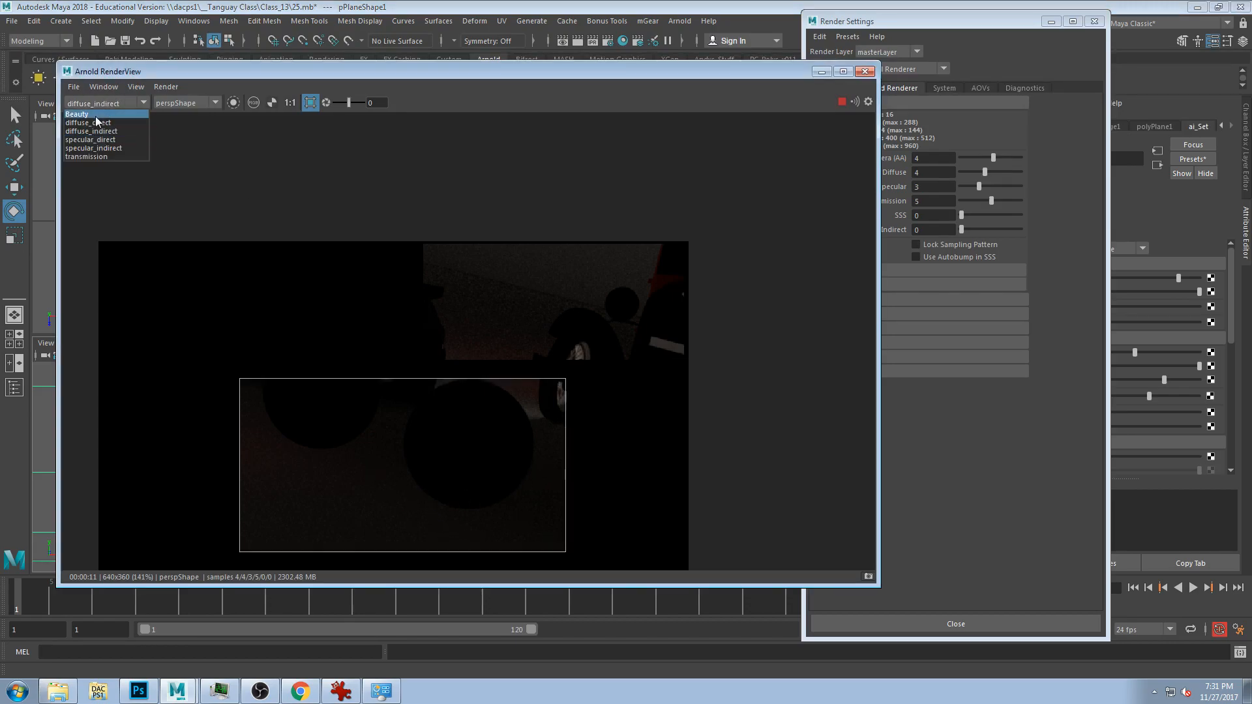
left_click(115, 117)
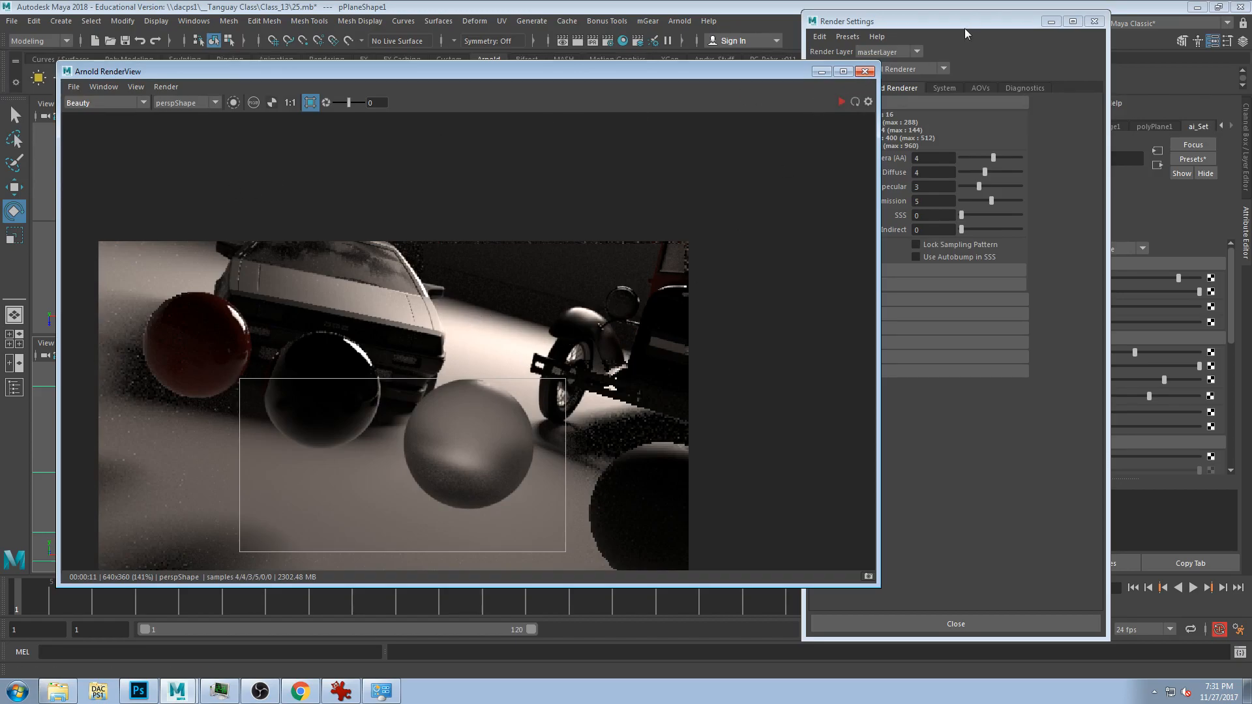
- Reframe the perspective view on both cars, restart the render and turn off the crop region
left_click_drag(964, 23, 1061, 23)
left_click_drag(795, 72, 290, 125)
left_click_drag(639, 222, 719, 232, "alt")
scroll(718, 234, "up", 6)
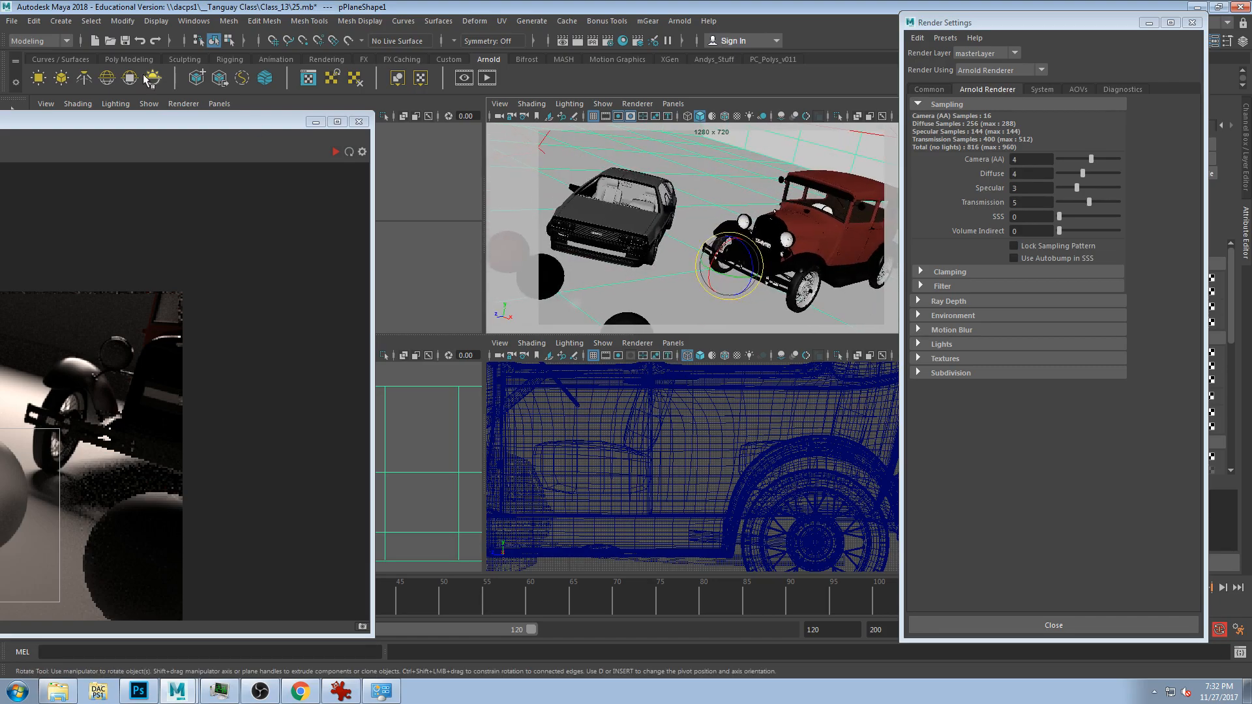
left_click(464, 77)
left_click(811, 97)
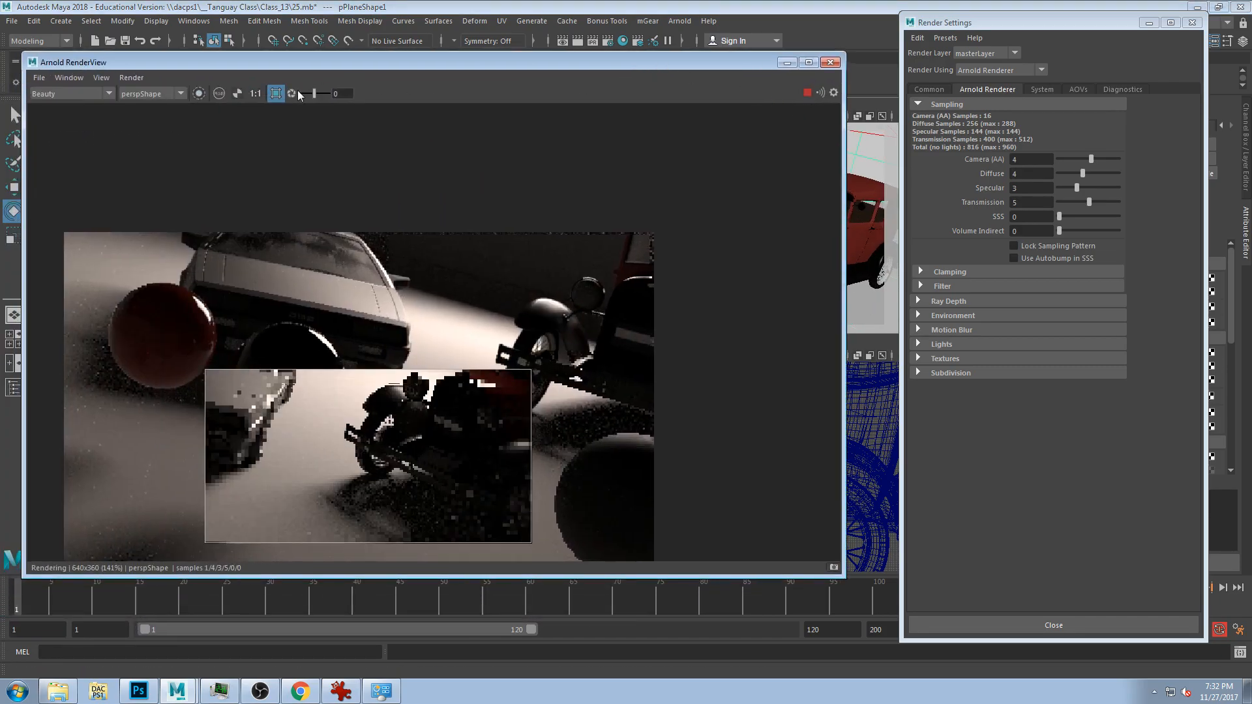
left_click(275, 97)
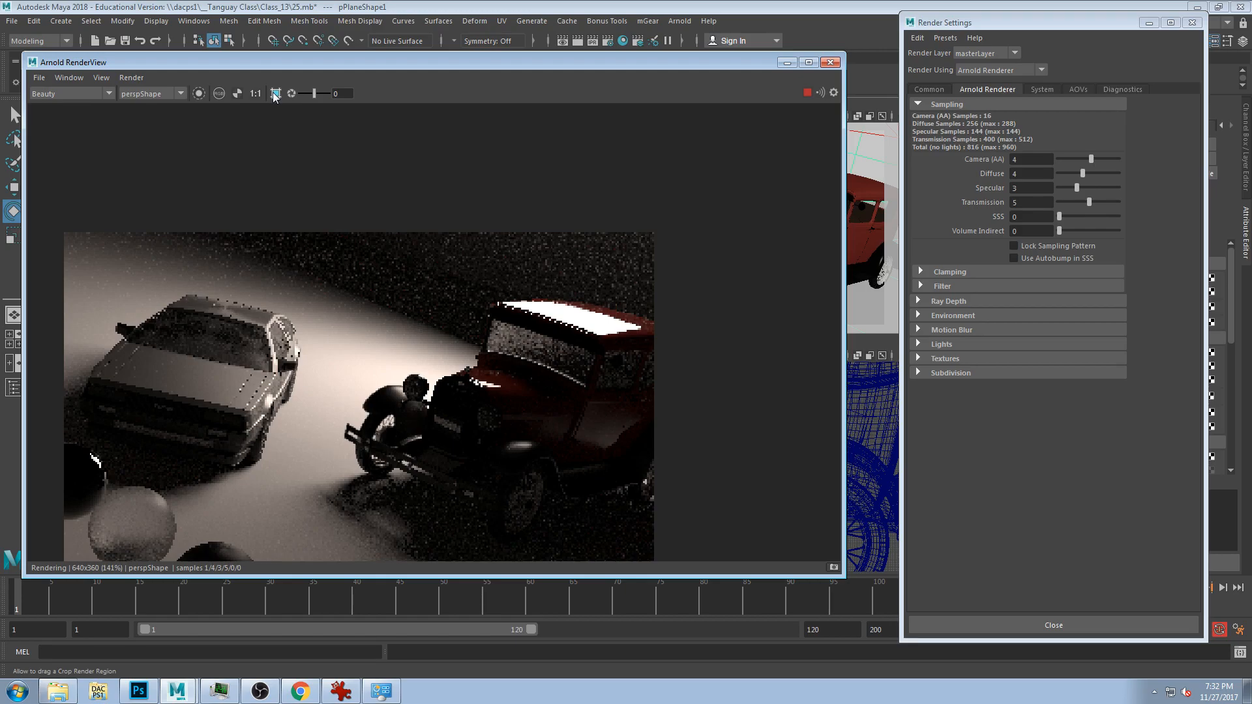
- Select the area light beside the silver car in the top view and set its intensity to 1
left_click_drag(773, 64, 1014, 69)
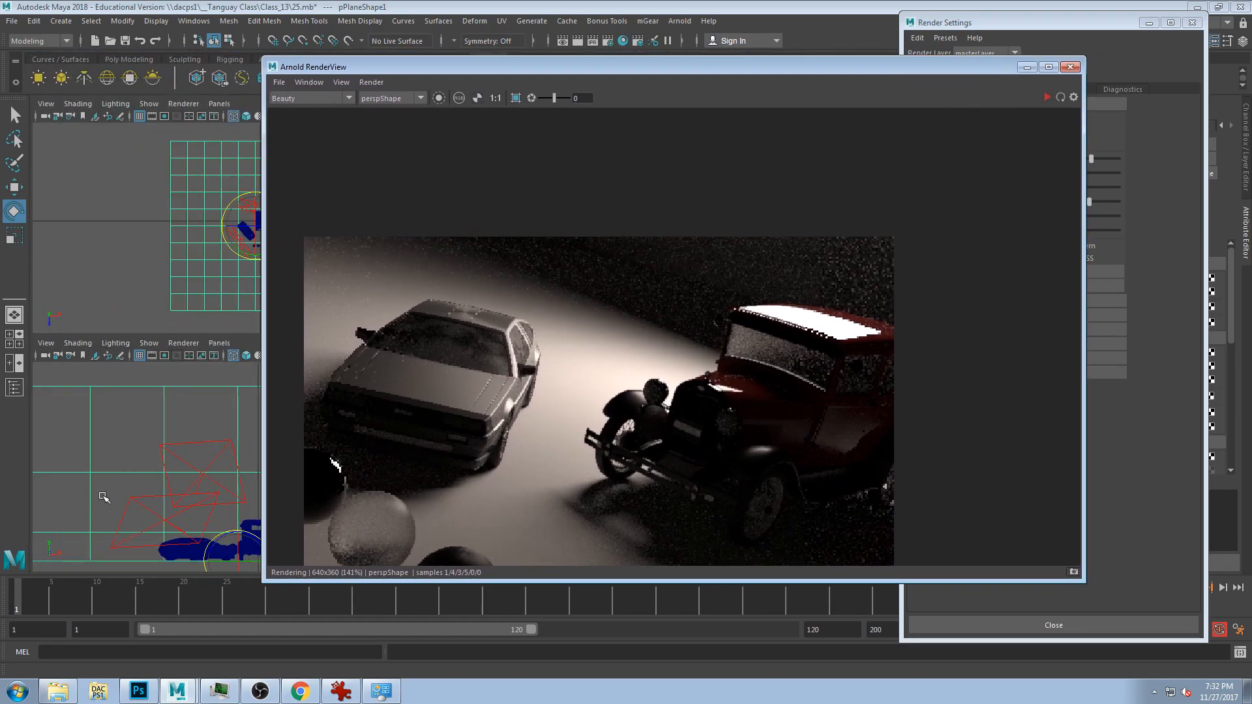
left_click(236, 241)
left_click_drag(385, 67, 535, 60)
left_click(239, 248)
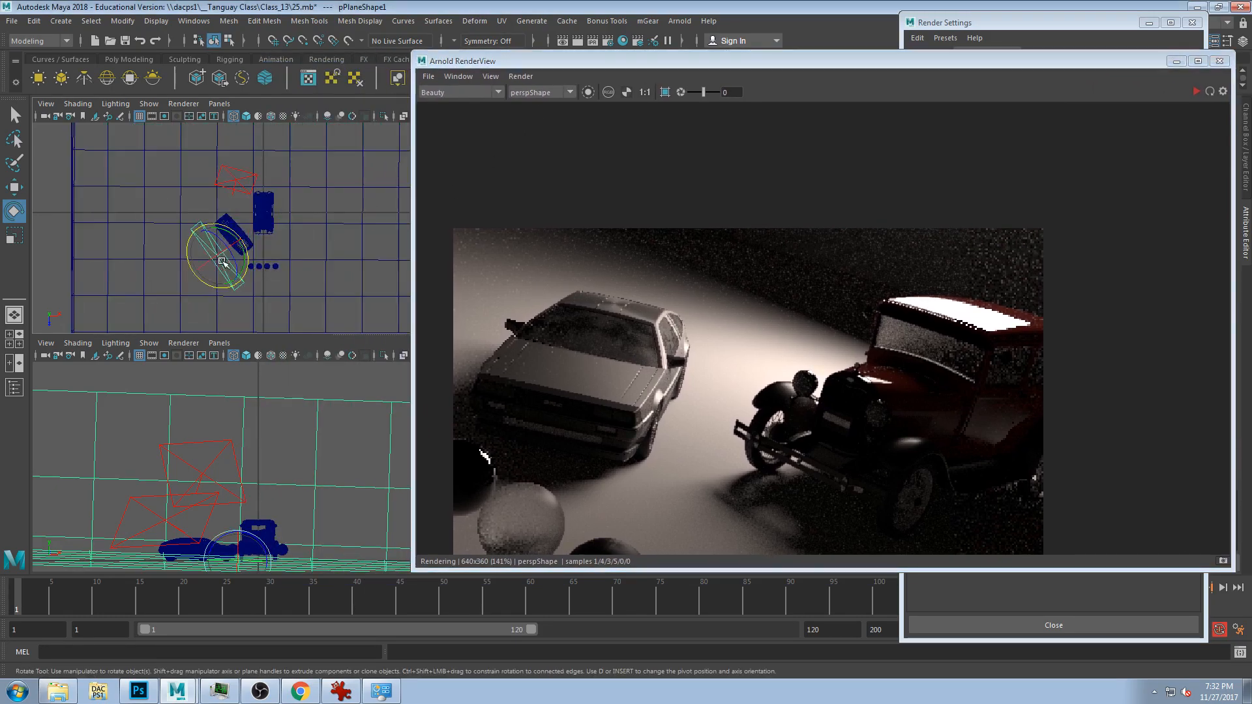
left_click_drag(582, 65, 557, 68)
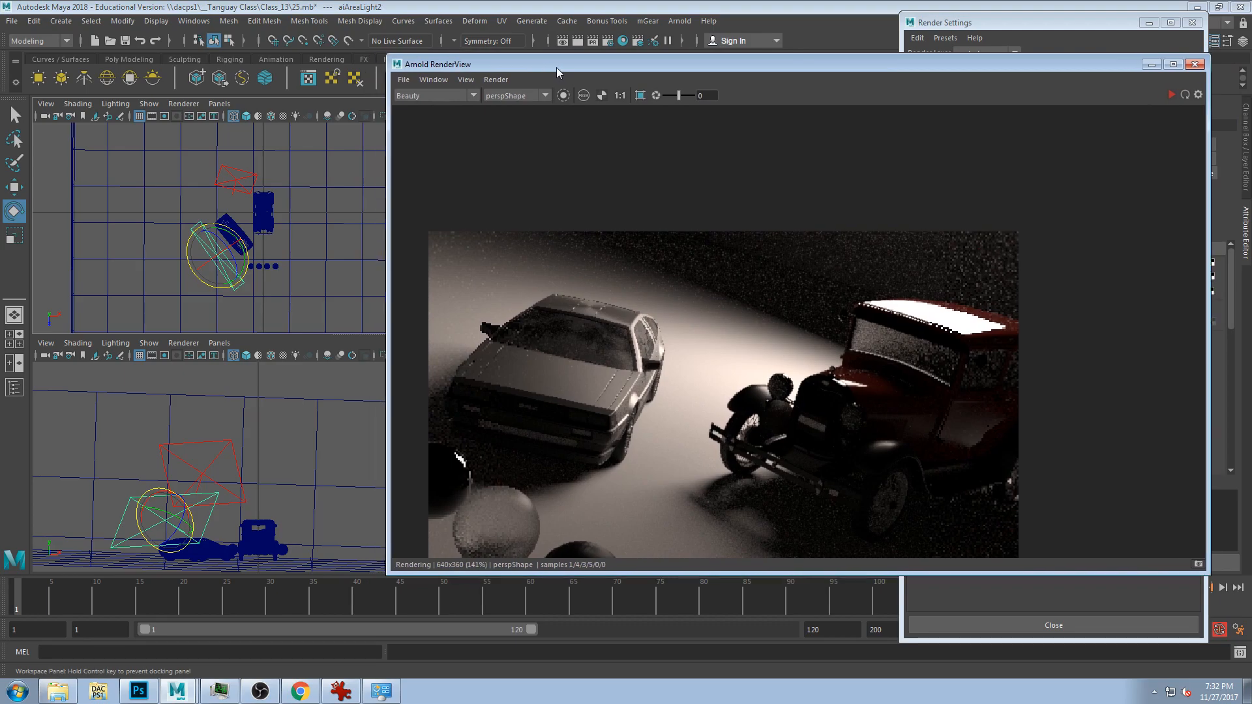
left_click(243, 279)
key("ctrl+z")
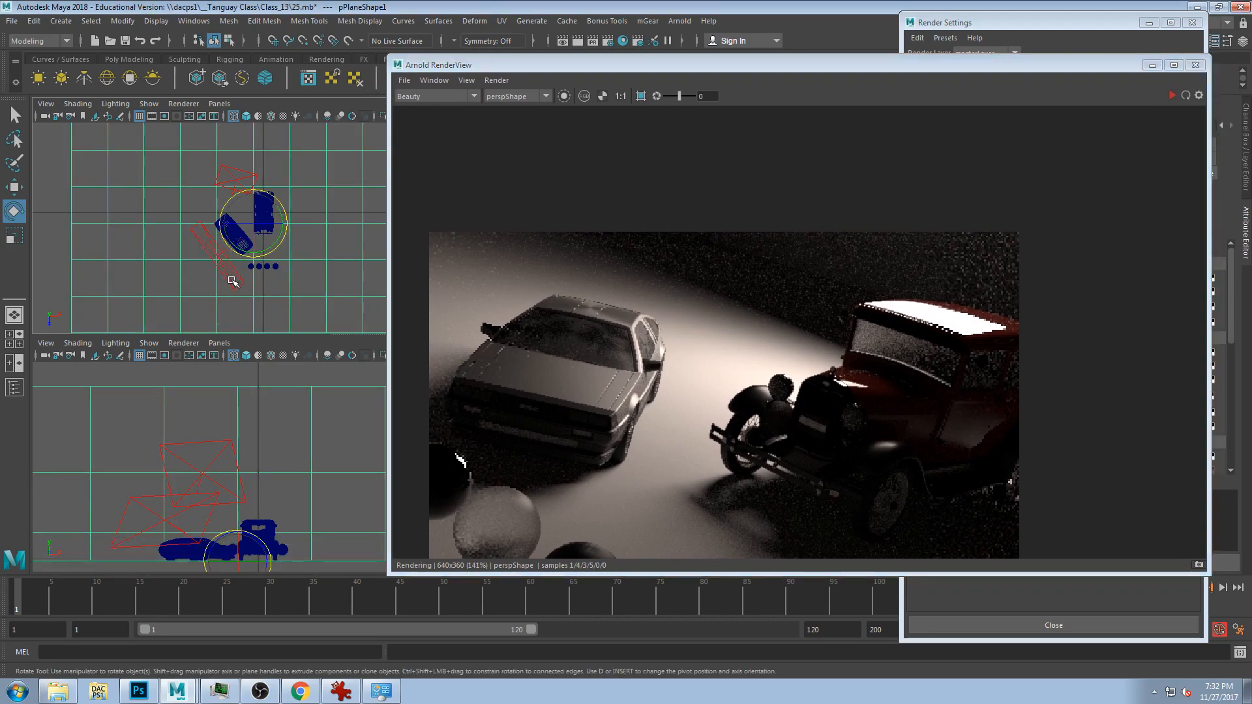
left_click(231, 279)
left_click_drag(804, 65, 660, 63)
left_click_drag(987, 21, 988, 41)
left_click_drag(899, 41, 557, 41)
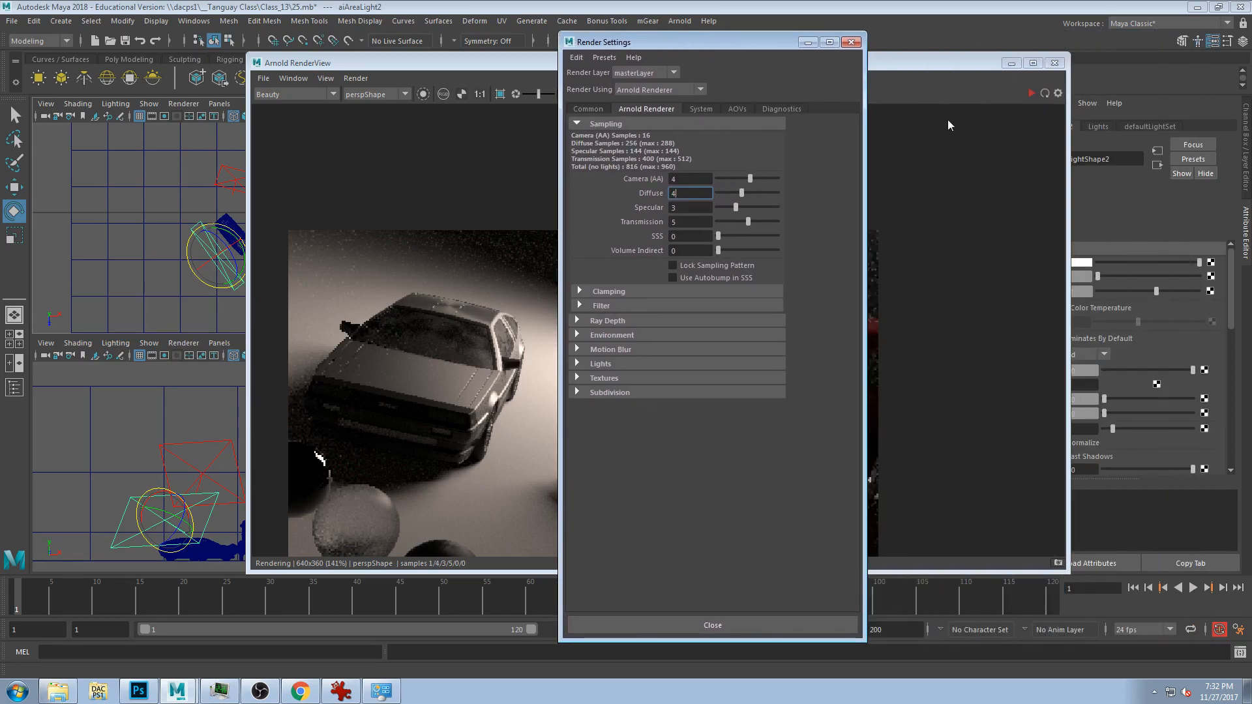
left_click_drag(937, 65, 889, 64)
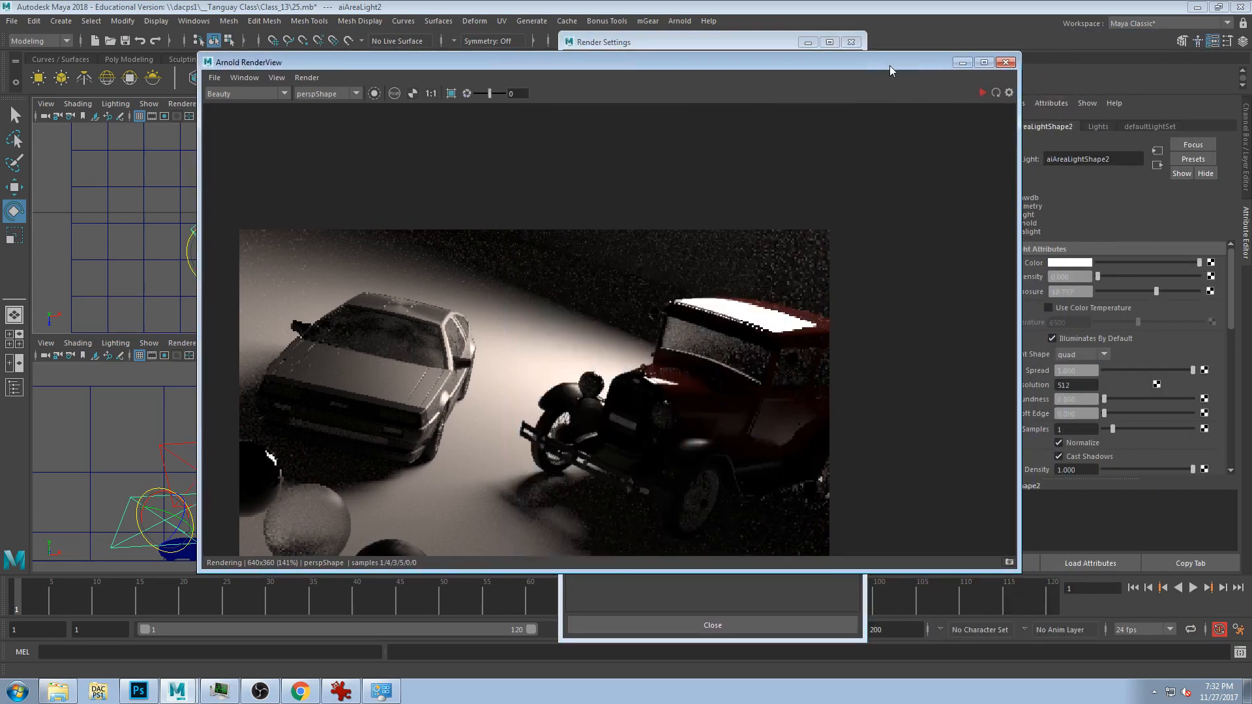
double_click(1070, 277)
type("1")
key("Return")
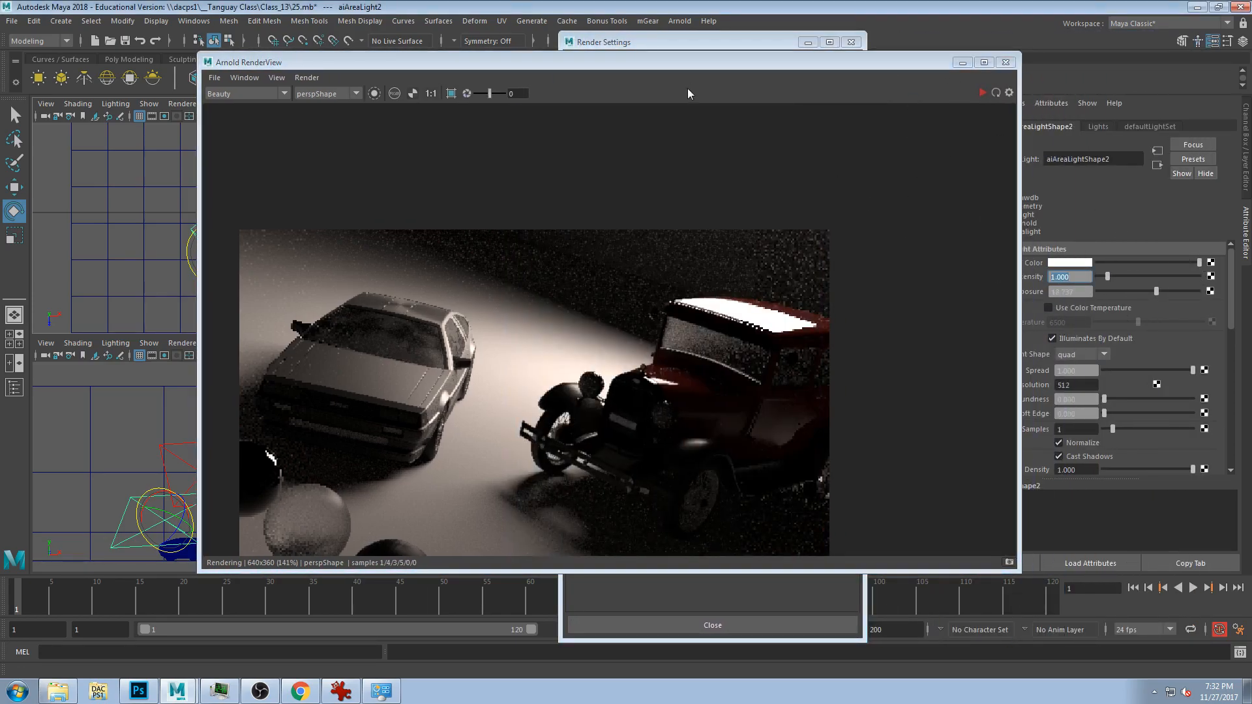
- Set the selected area light's Samples to 16 in its attributes
left_click_drag(672, 42, 1026, 17)
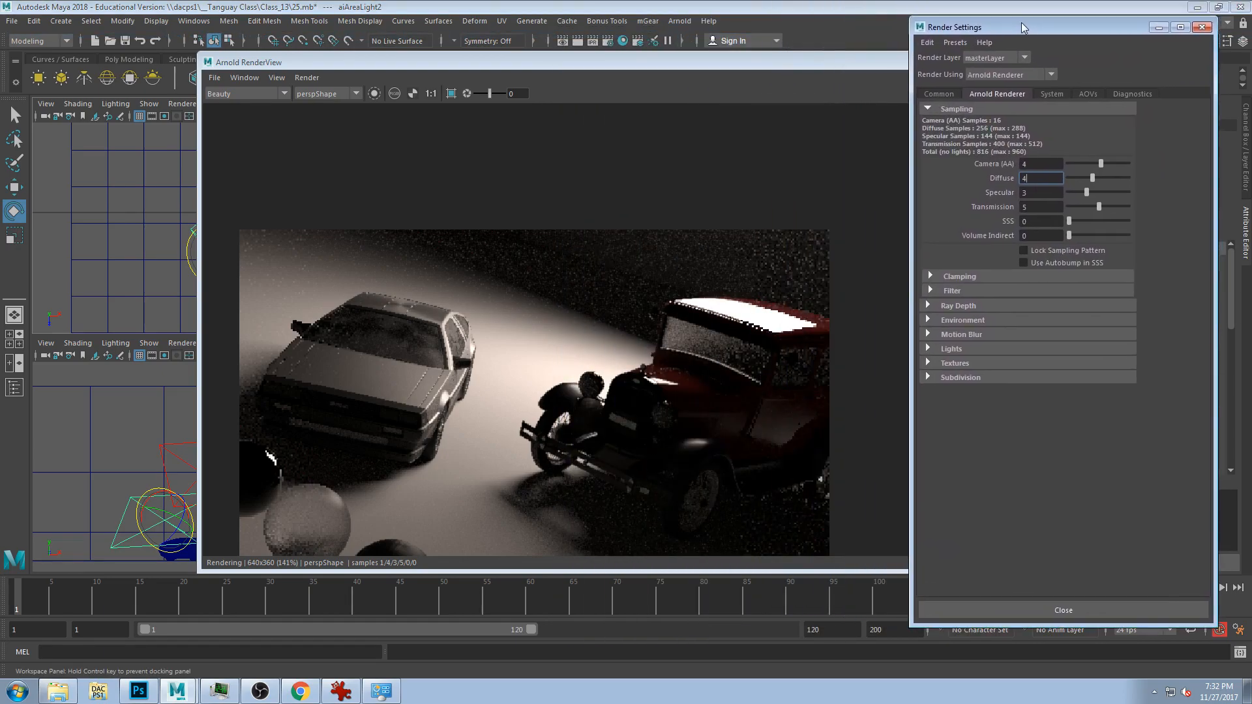
left_click(404, 66)
left_click_drag(403, 67, 484, 50)
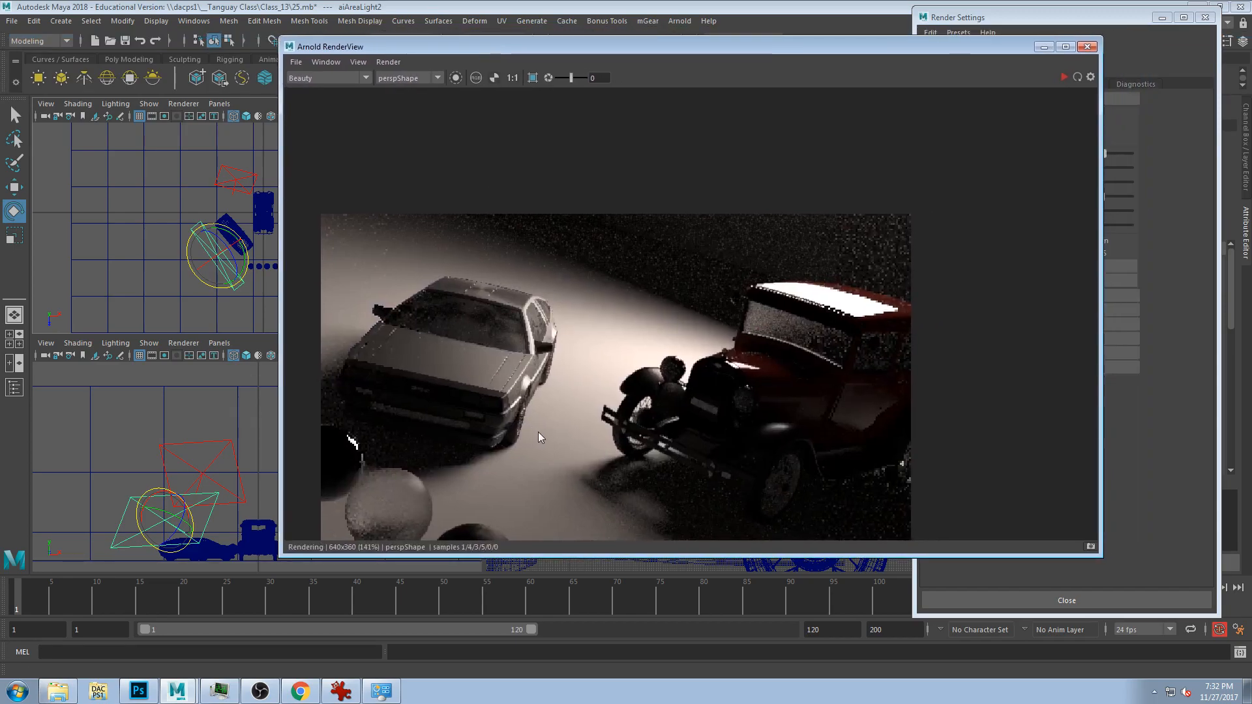
middle_click_drag(629, 394, 660, 358)
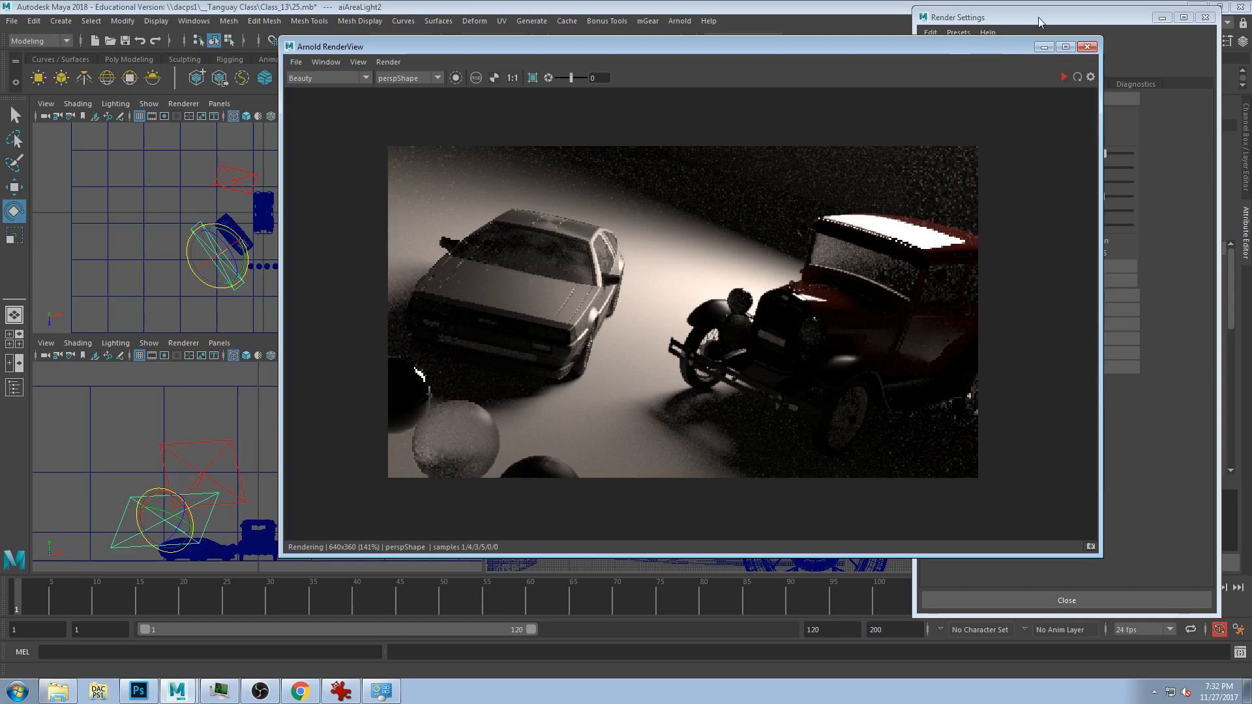
left_click_drag(993, 46, 883, 67)
left_click(999, 17)
left_click_drag(999, 17, 543, 449)
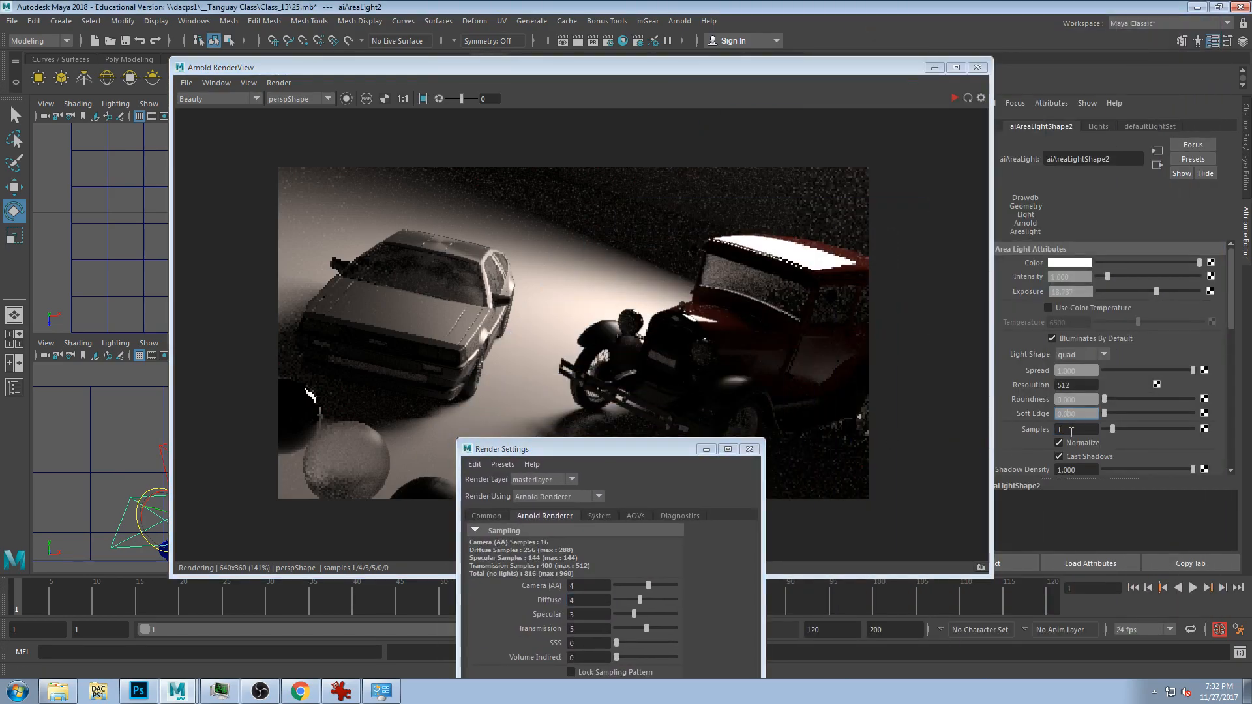
left_click_drag(463, 68, 386, 29)
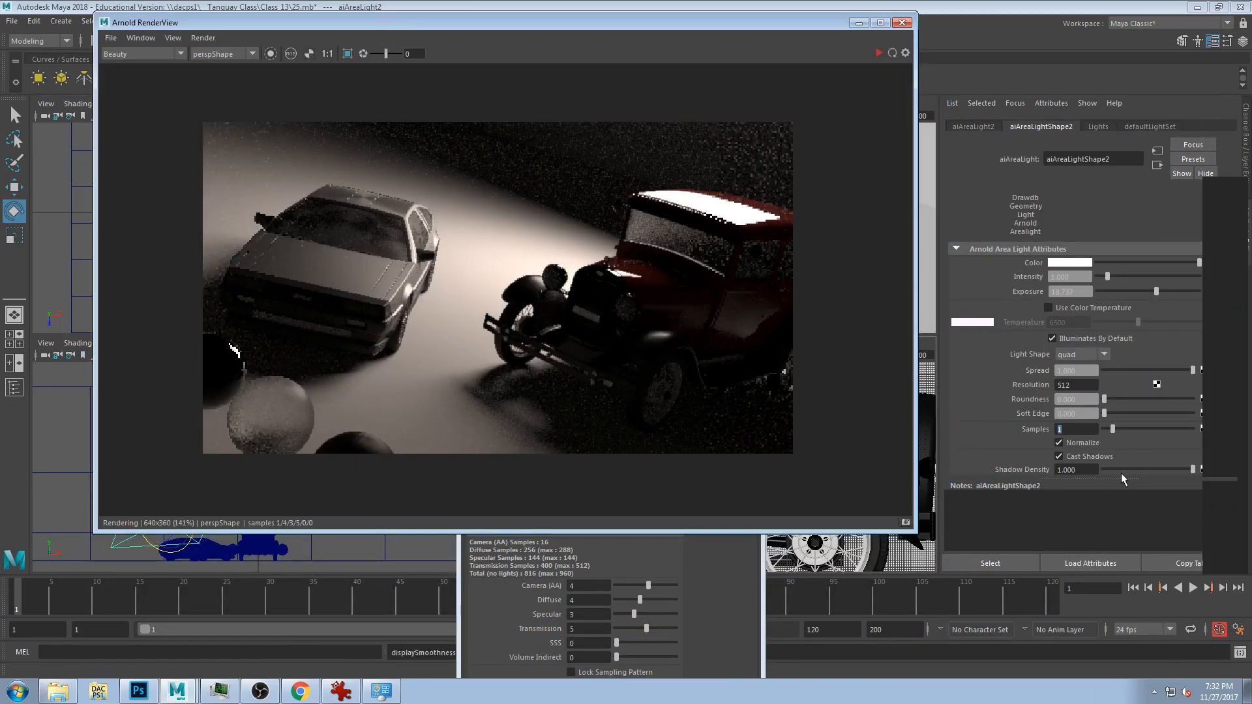
left_click(1074, 429)
type("6")
key("Return")
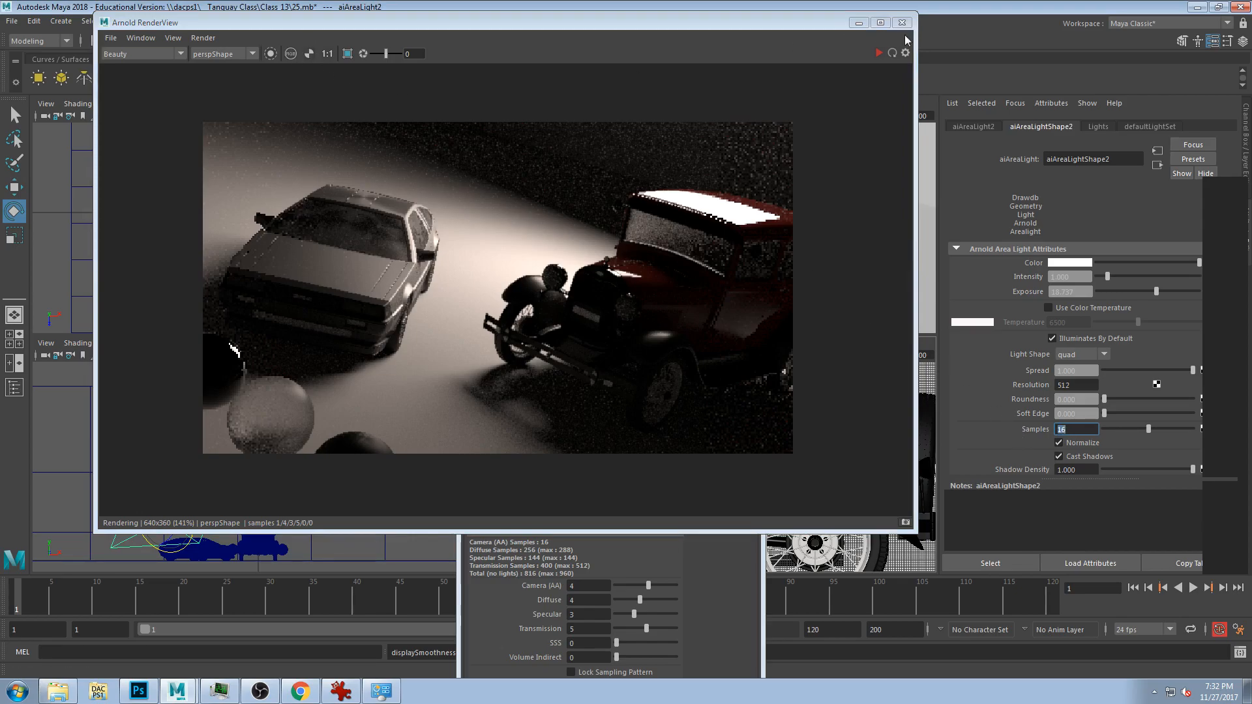
- Restart the Beauty render with both Render Settings and render view visible, and examine the noise on both cars
left_click(722, 604)
left_click_drag(645, 450, 1062, 73)
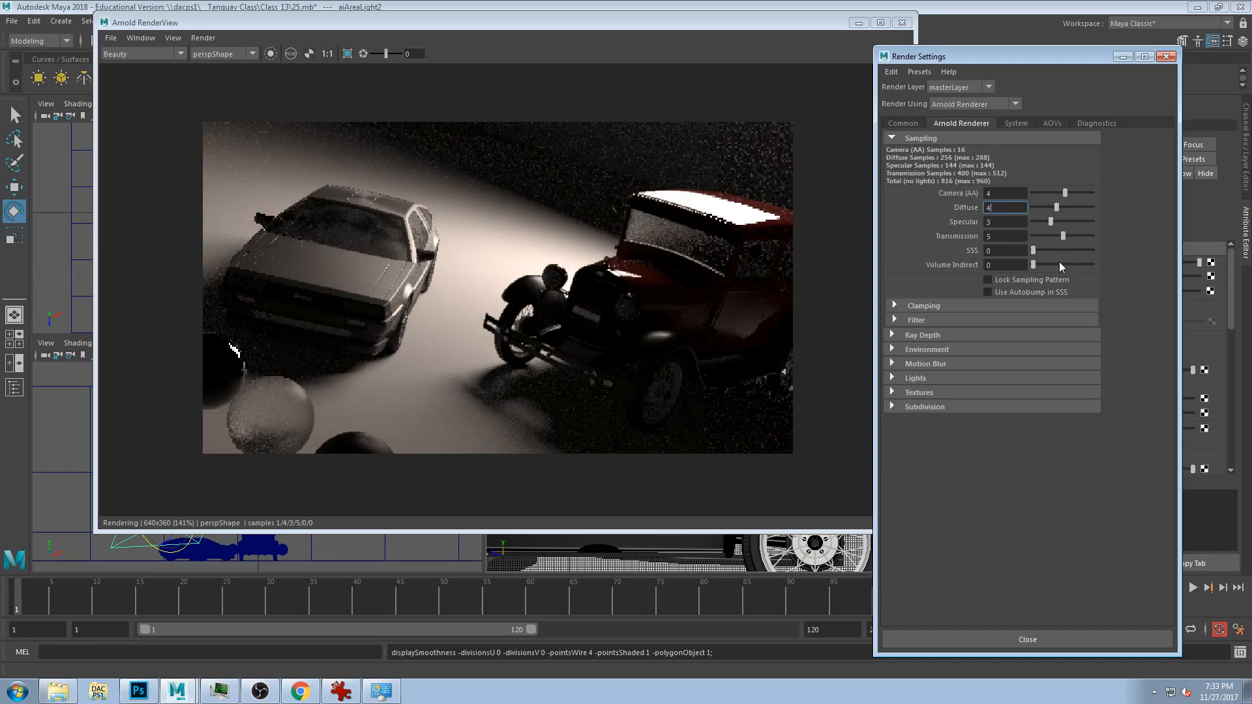
left_click(1000, 222)
left_click(827, 23)
left_click(811, 64)
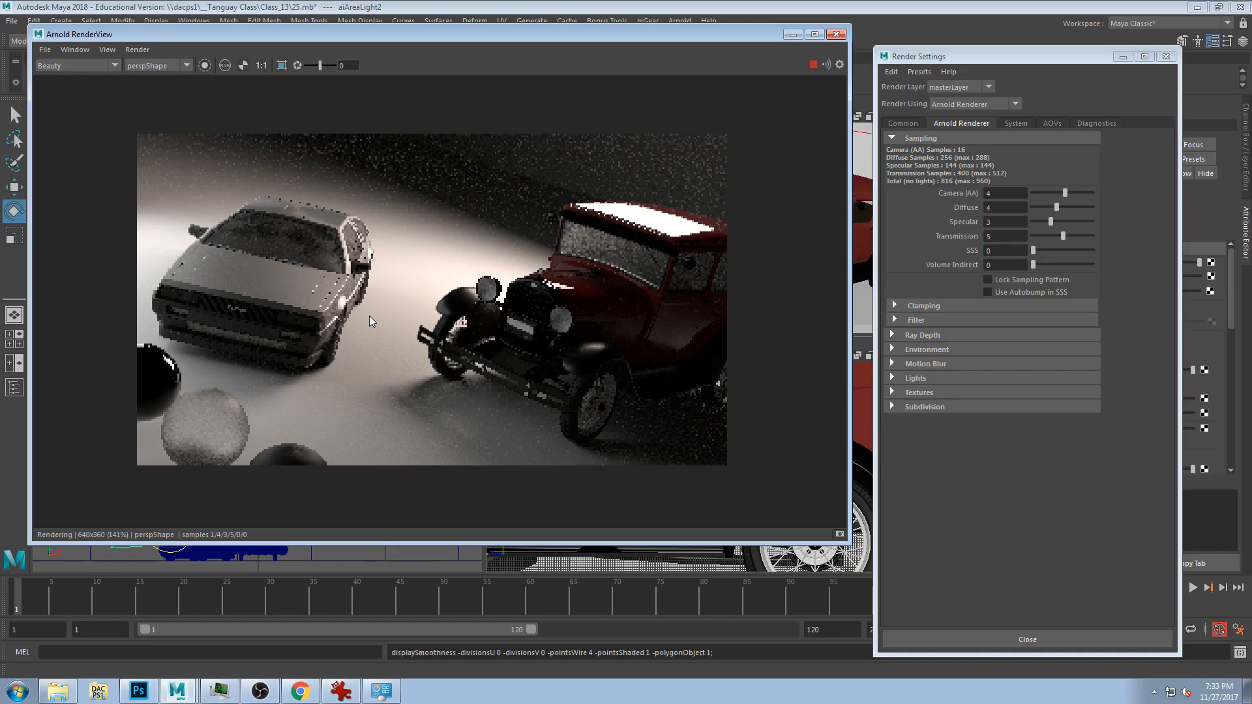
scroll(568, 380, "down", 1)
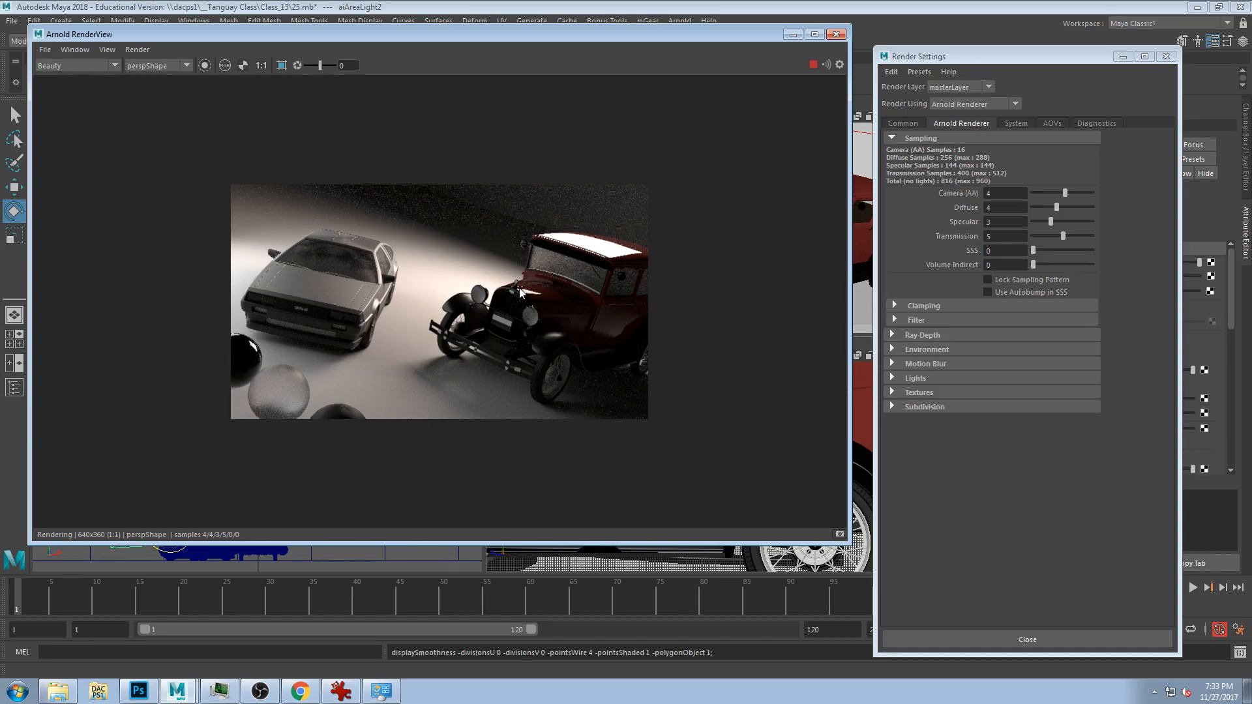
scroll(520, 292, "up", 3)
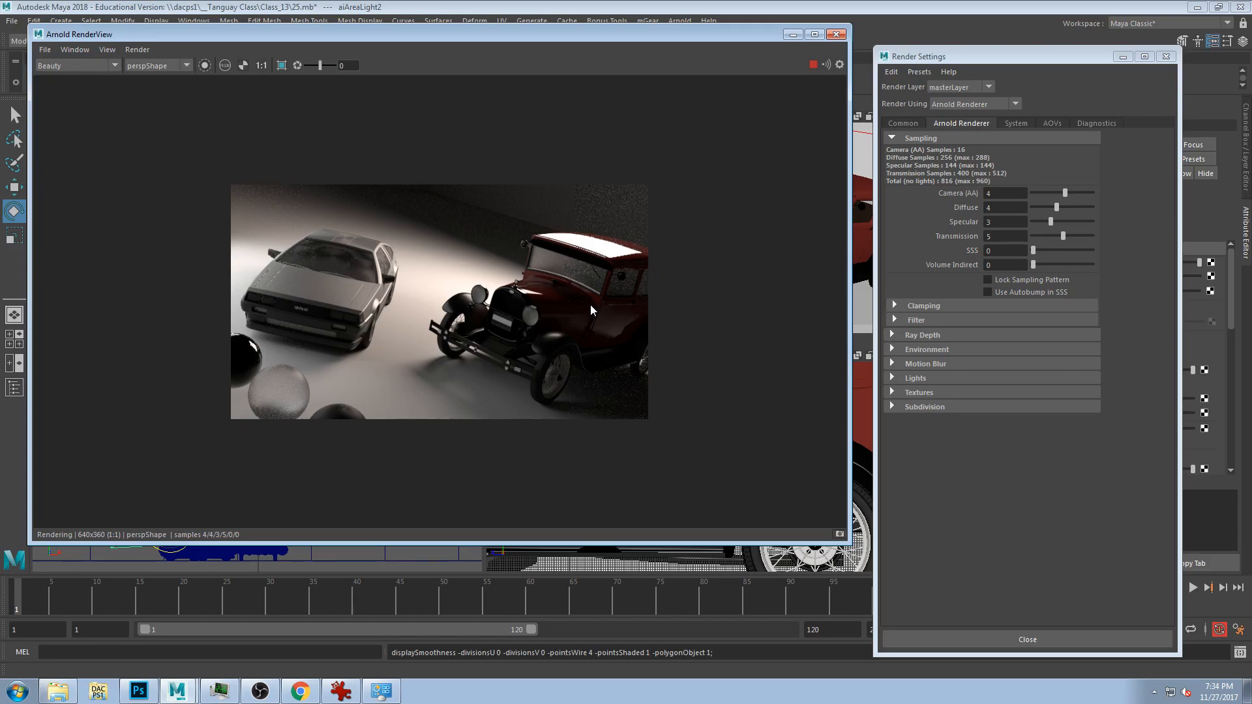
- Save the current render settings as a user preset named Arnold_Production_CarScene_v01
left_click(992, 252)
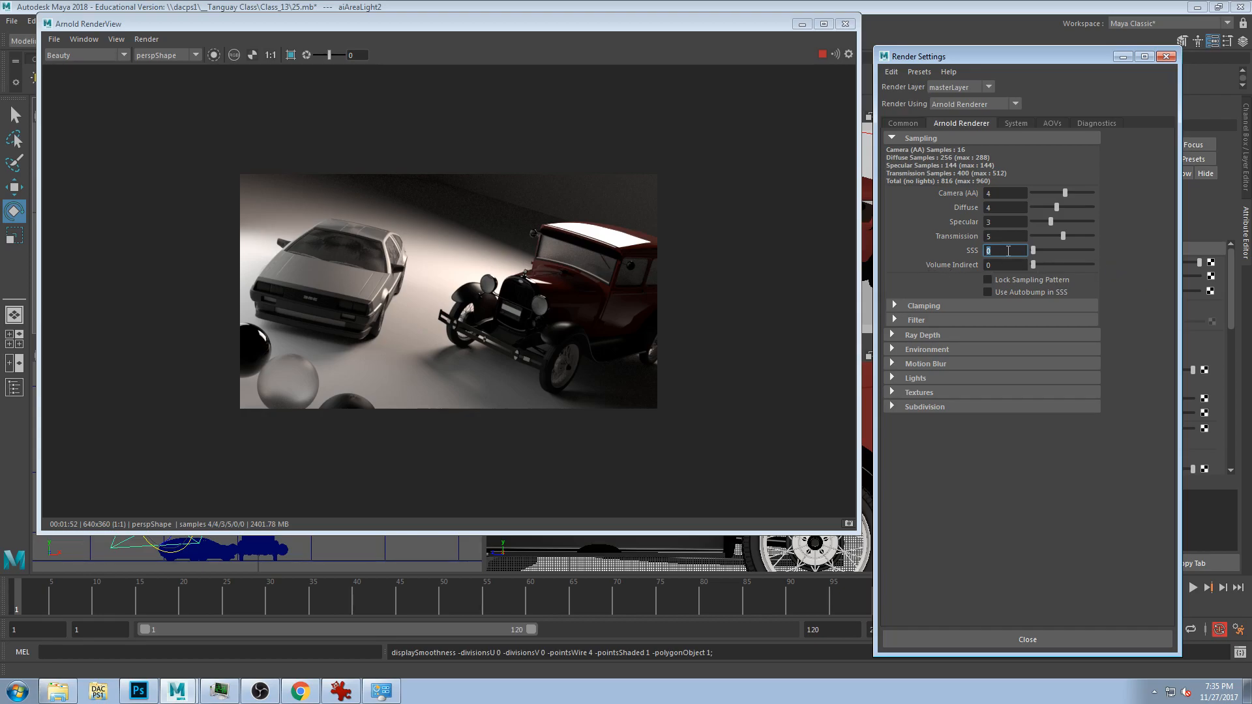
left_click(1013, 264)
left_click(920, 72)
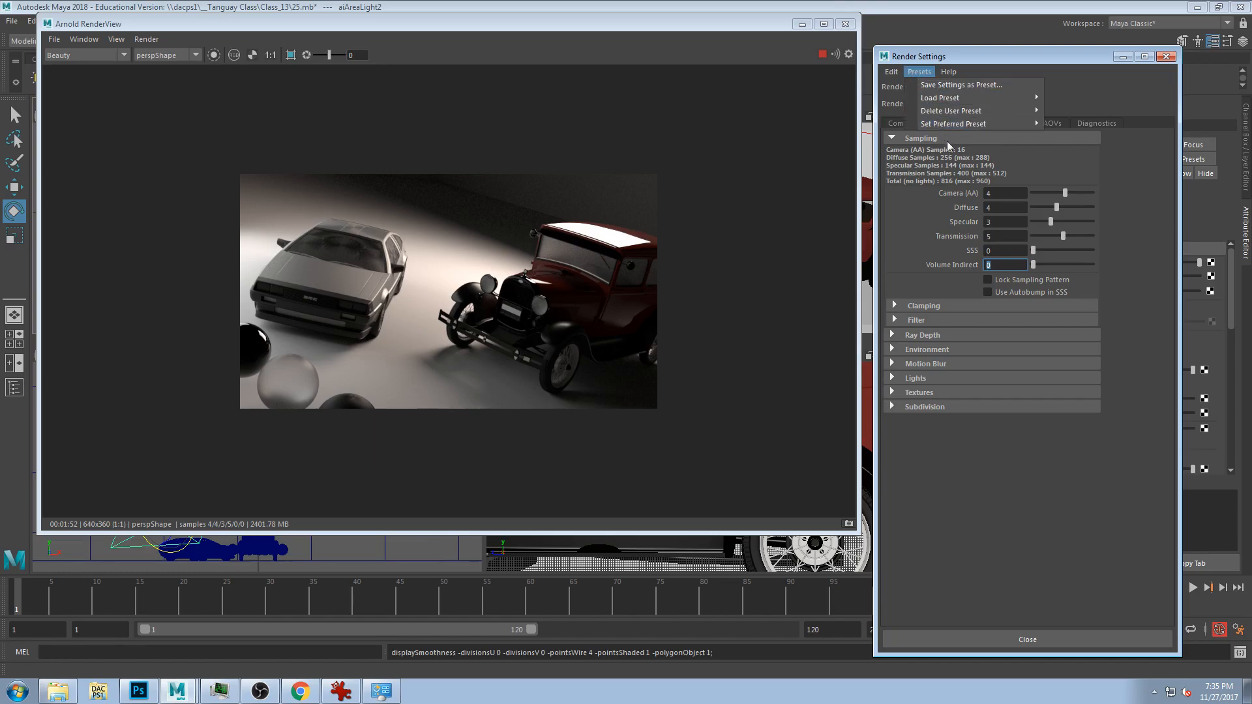
left_click(954, 85)
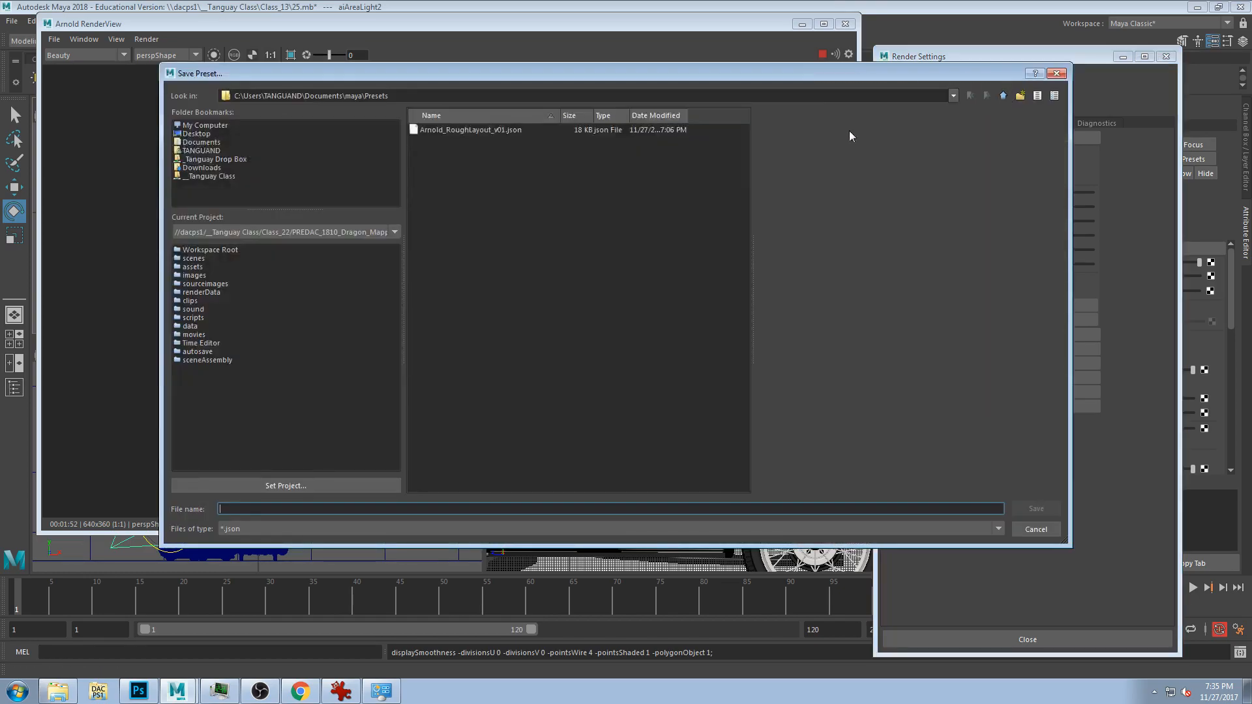
left_click(443, 130)
left_click(254, 510)
left_click_drag(246, 510, 290, 509)
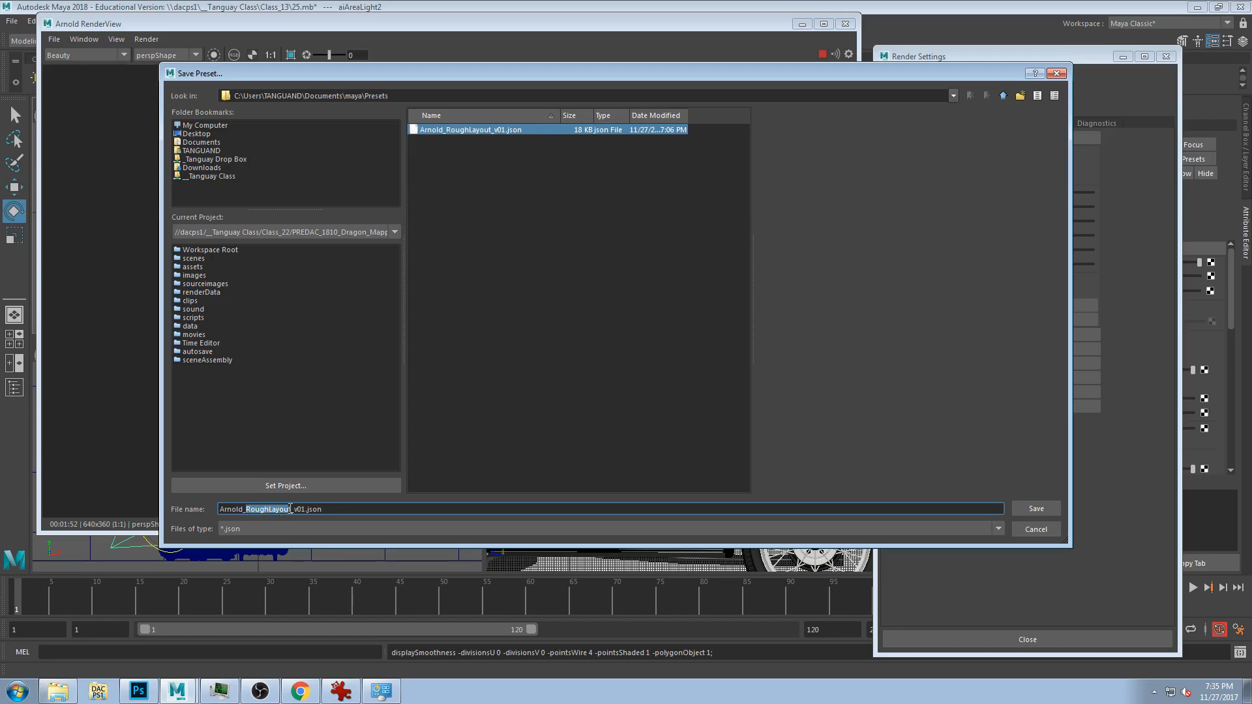
type("Pr")
type("oduction")
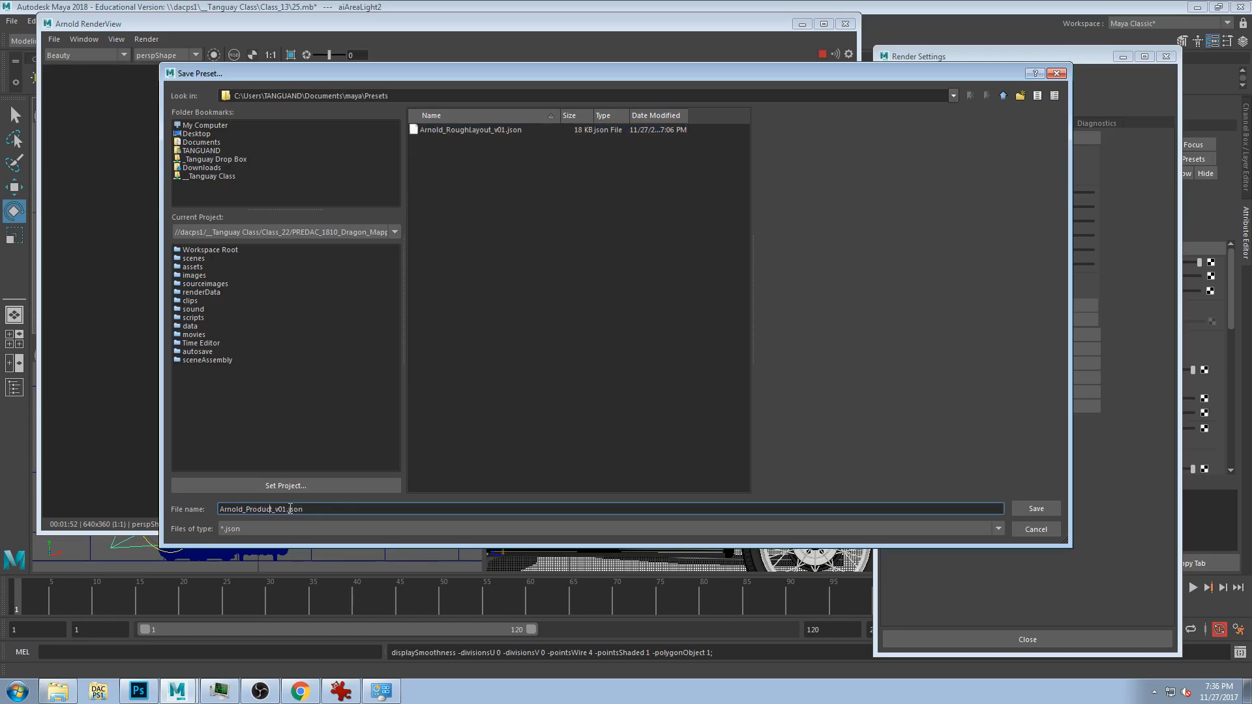
type("_CarScene")
key("Delete")
left_click(1045, 511)
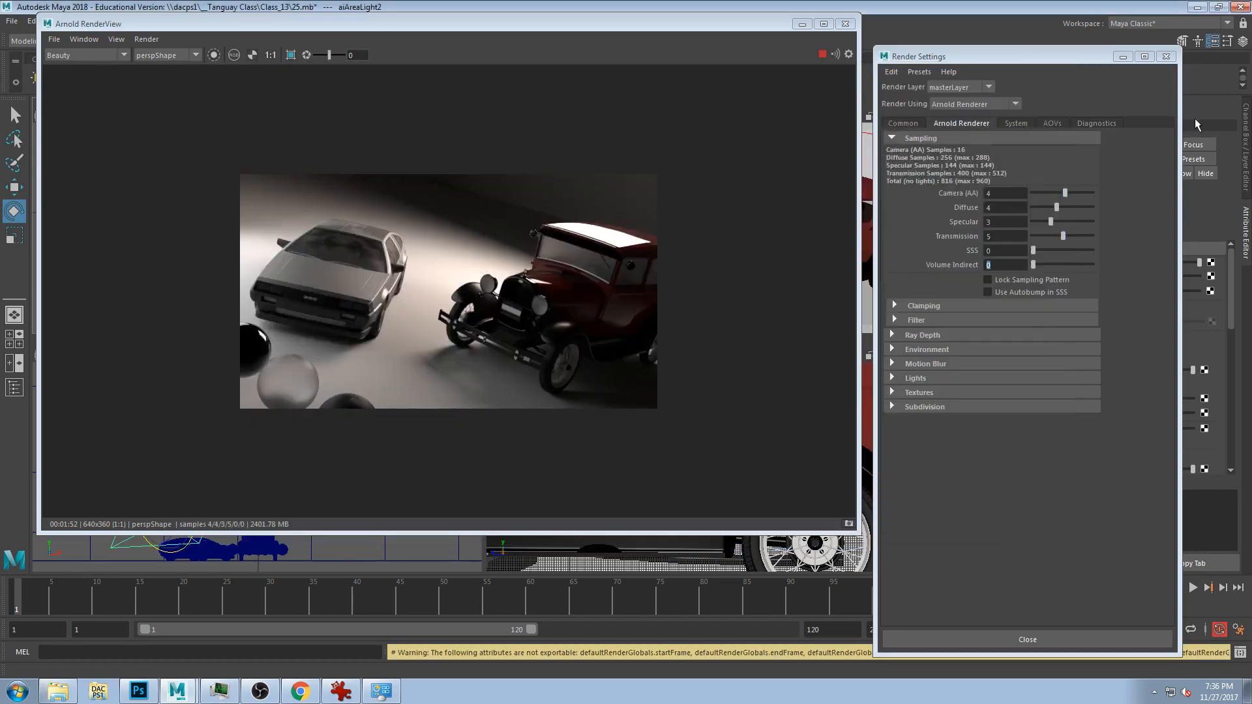
- Load the user render preset Arnold_RoughLayout_v01, with Render Settings moved clear of the render view
left_click(1004, 221)
key("Tab")
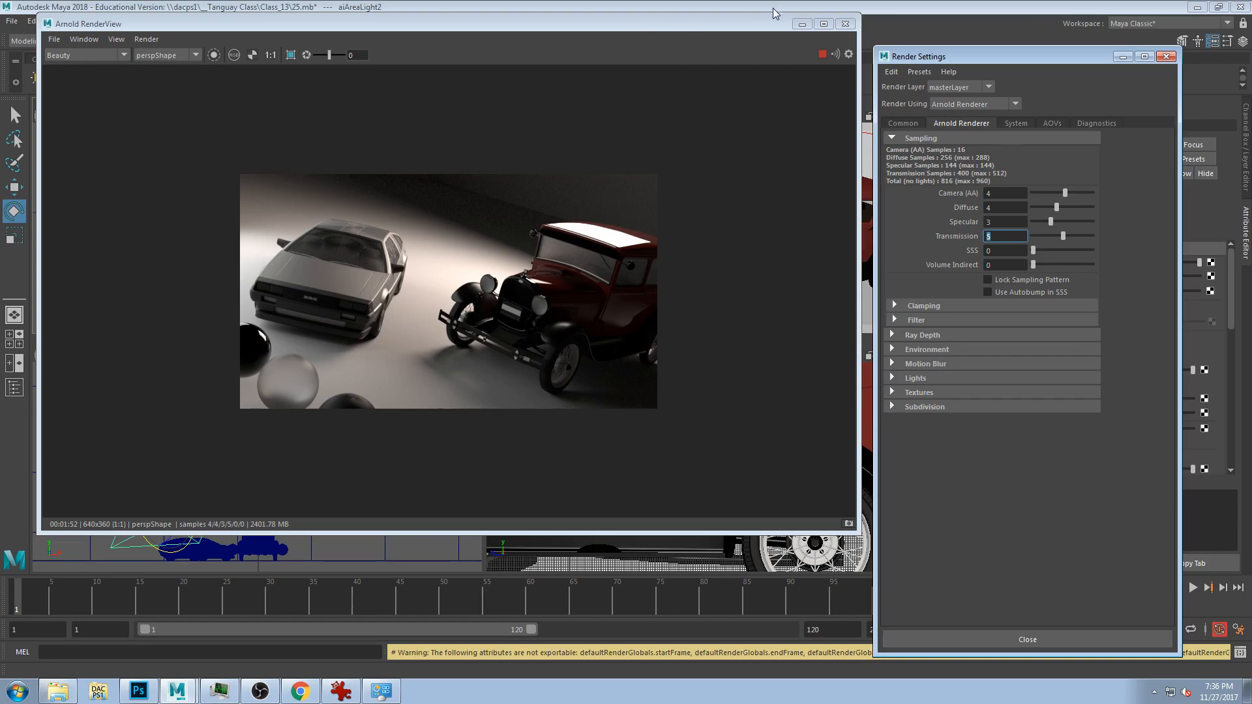
mouse_move(701, 37)
left_mouse_down()
mouse_move(689, 64)
mouse_move(694, 26)
left_mouse_up()
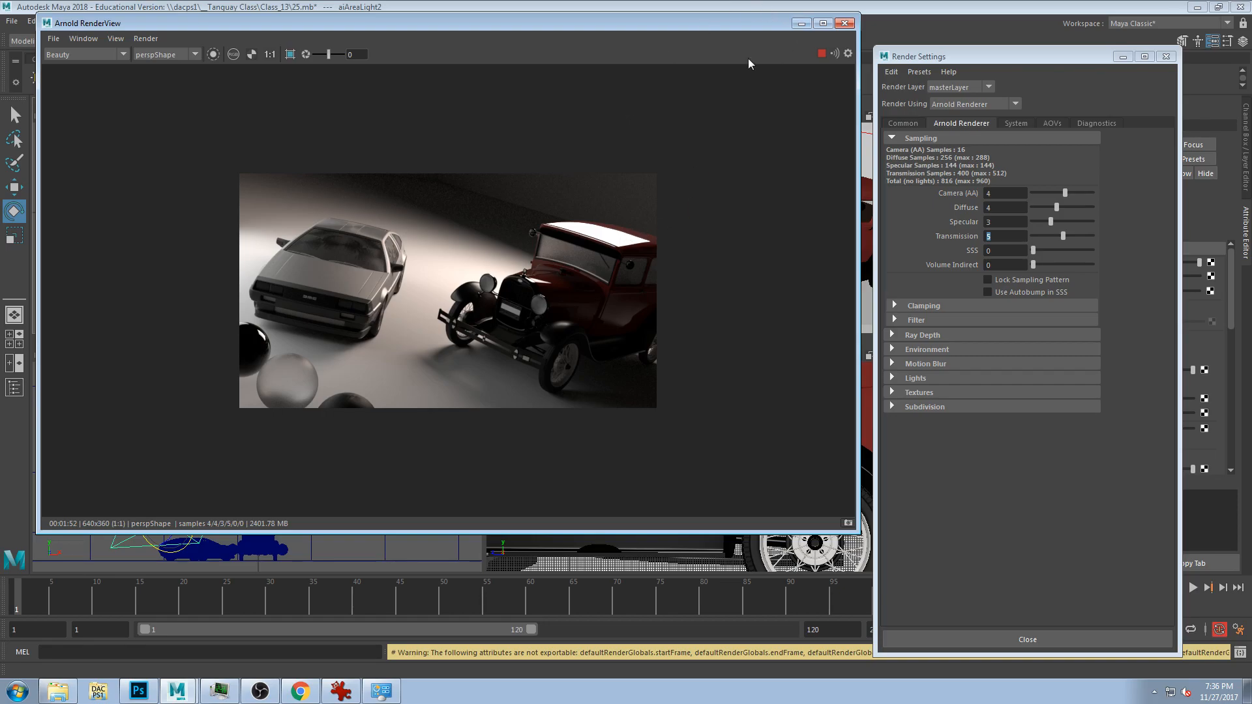
left_click_drag(934, 55, 967, 20)
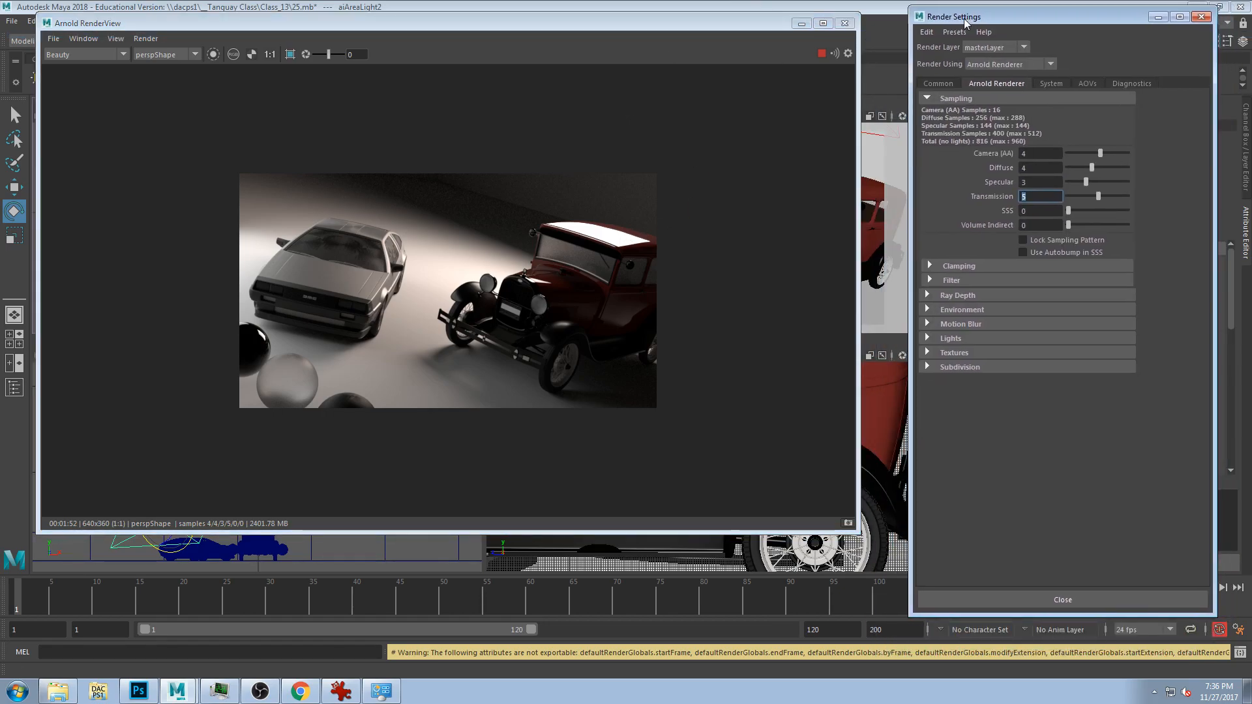
left_click(952, 32)
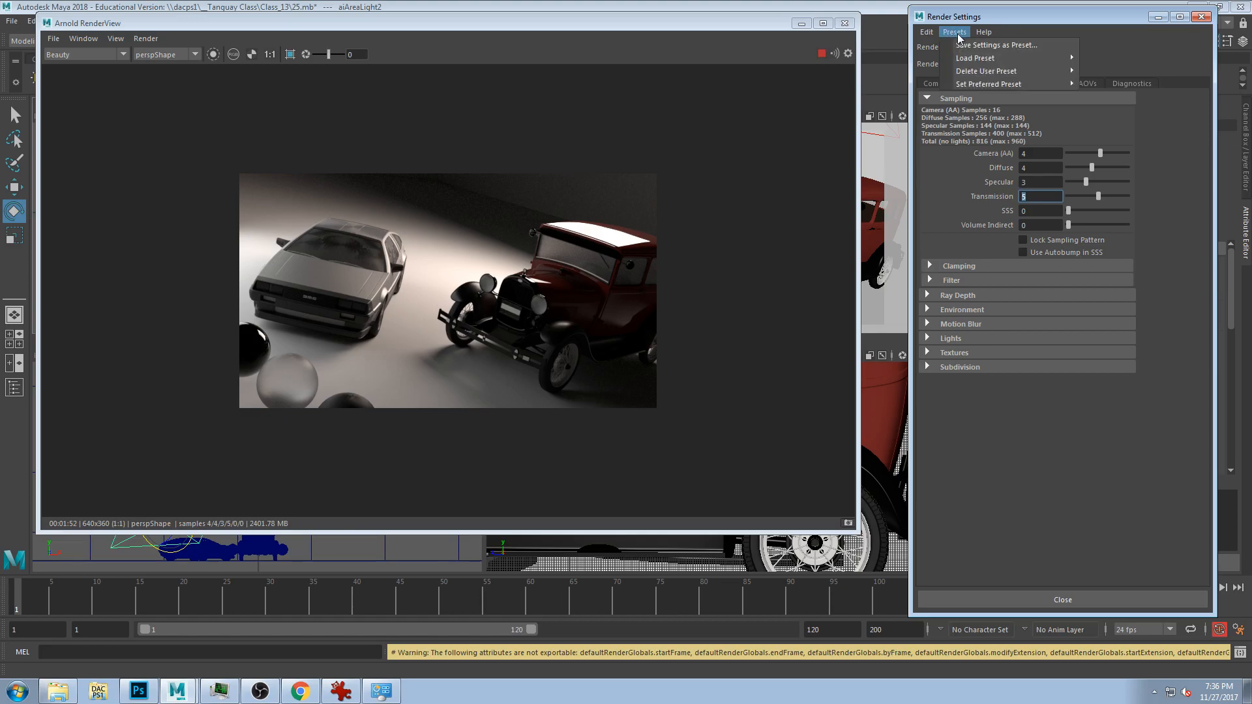
mouse_move(1018, 58)
mouse_move(1121, 86)
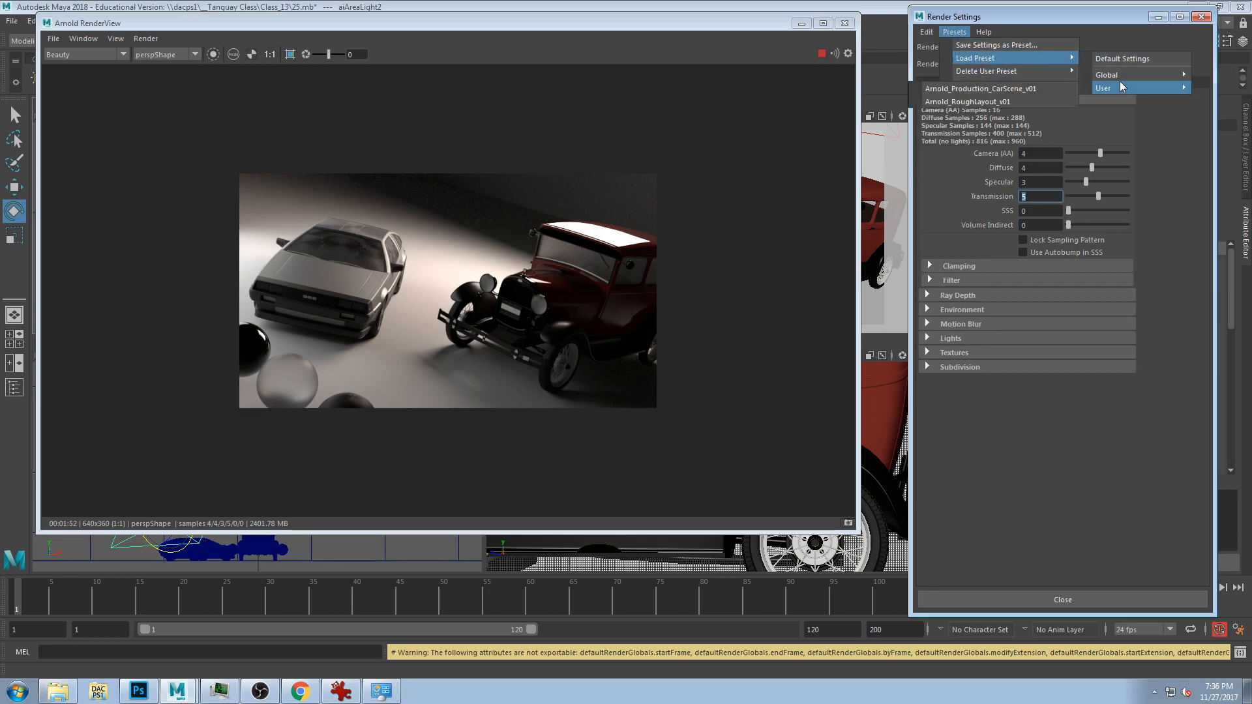
left_click(1040, 102)
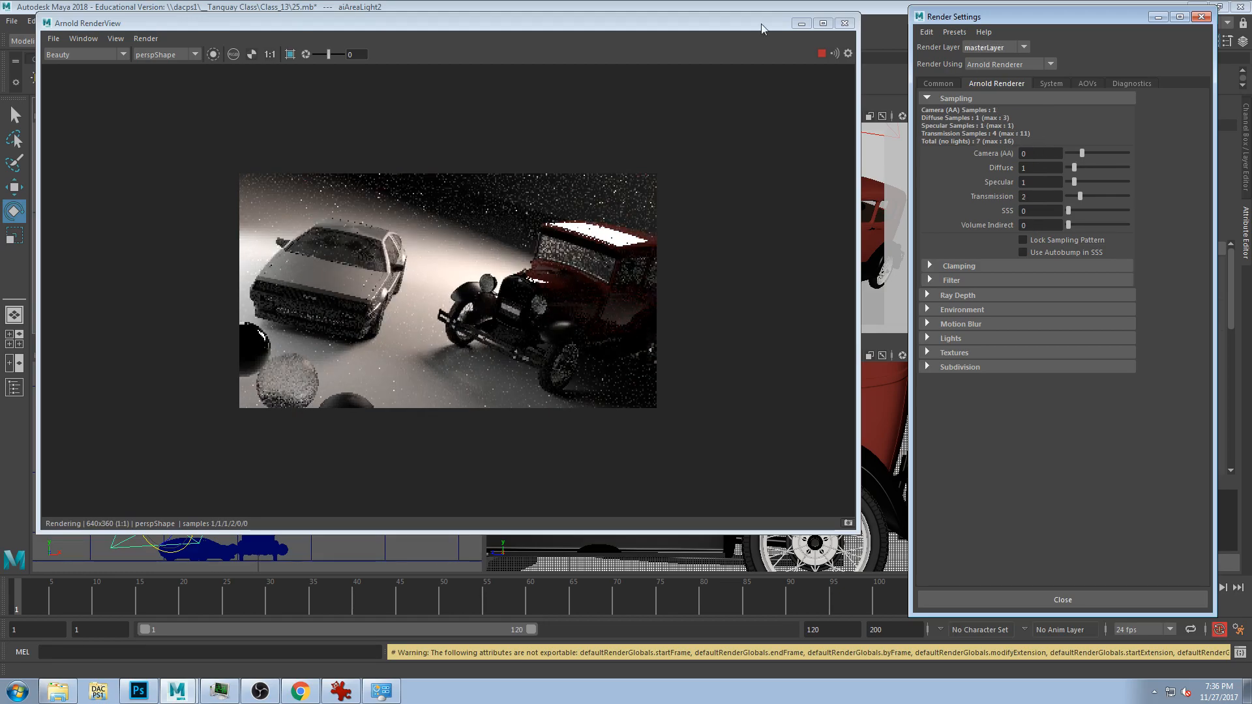
- Shrink the render view to uncover the viewports and reframe the perspective view on the silver car
left_click(632, 116)
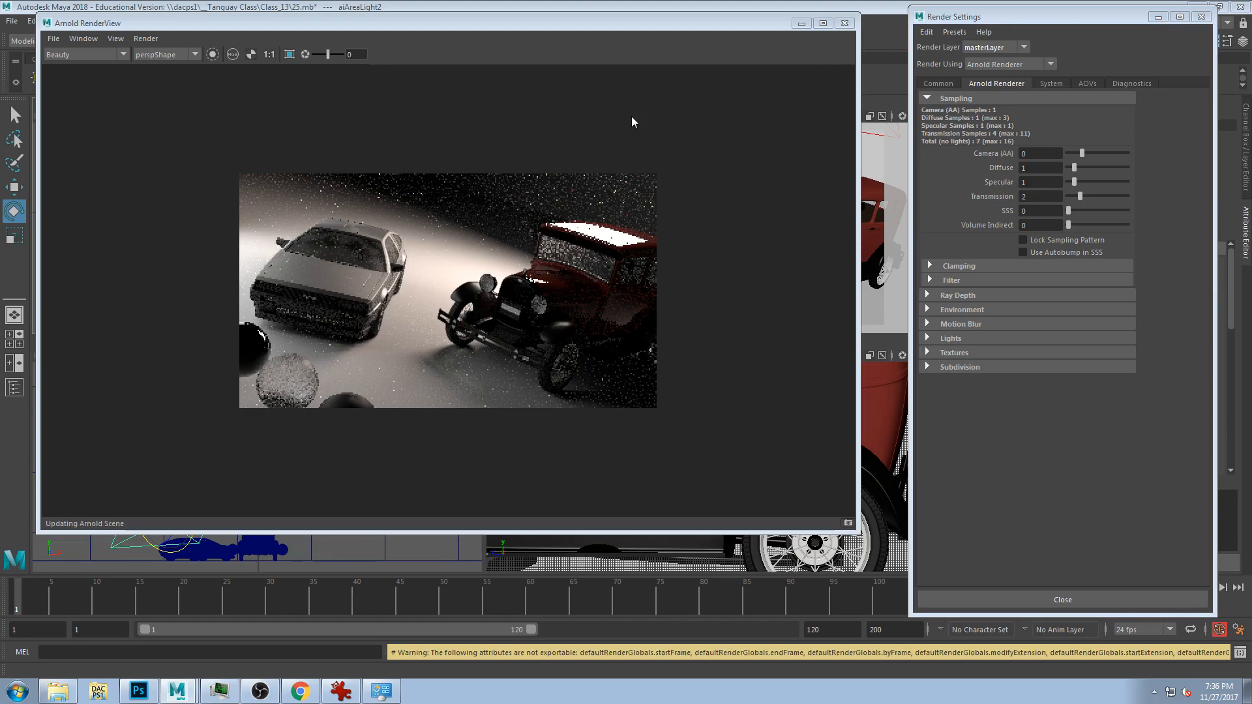
left_click_drag(623, 24, 558, 47)
left_click_drag(793, 558, 443, 364)
left_click_drag(728, 264, 681, 227, "alt")
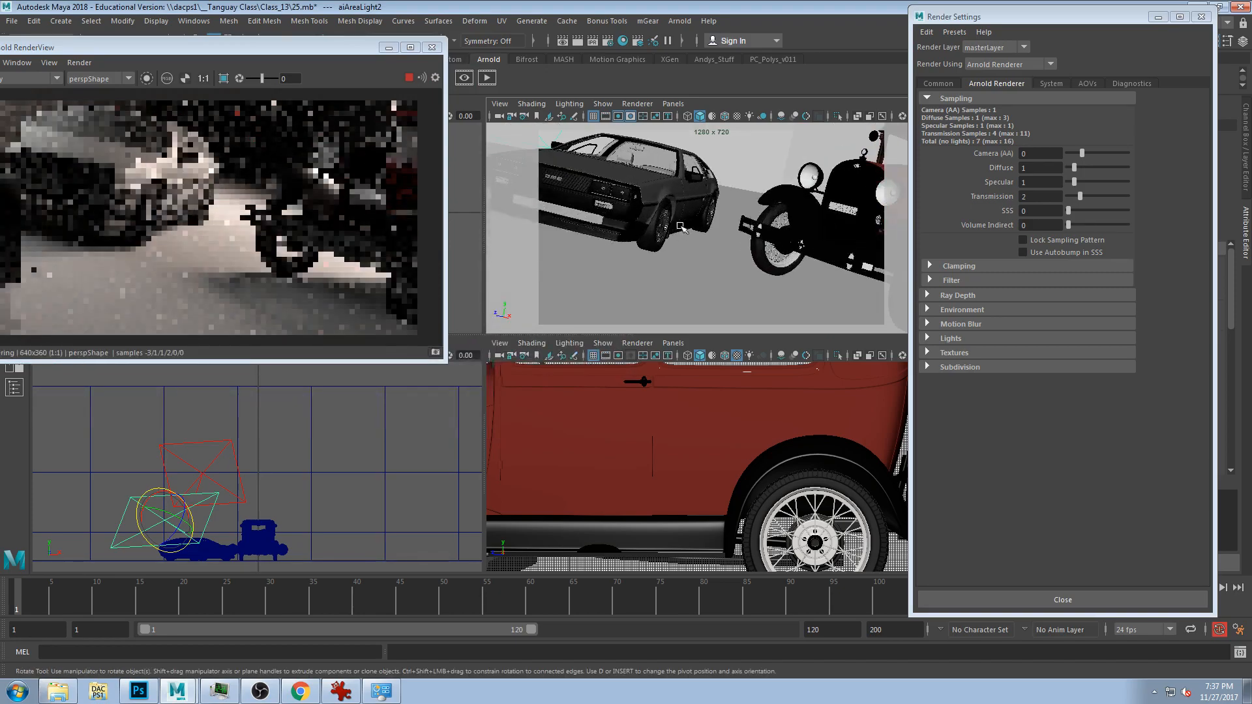
right_click_drag(724, 262, 738, 258, "alt")
middle_click_drag(729, 220, 786, 261, "alt")
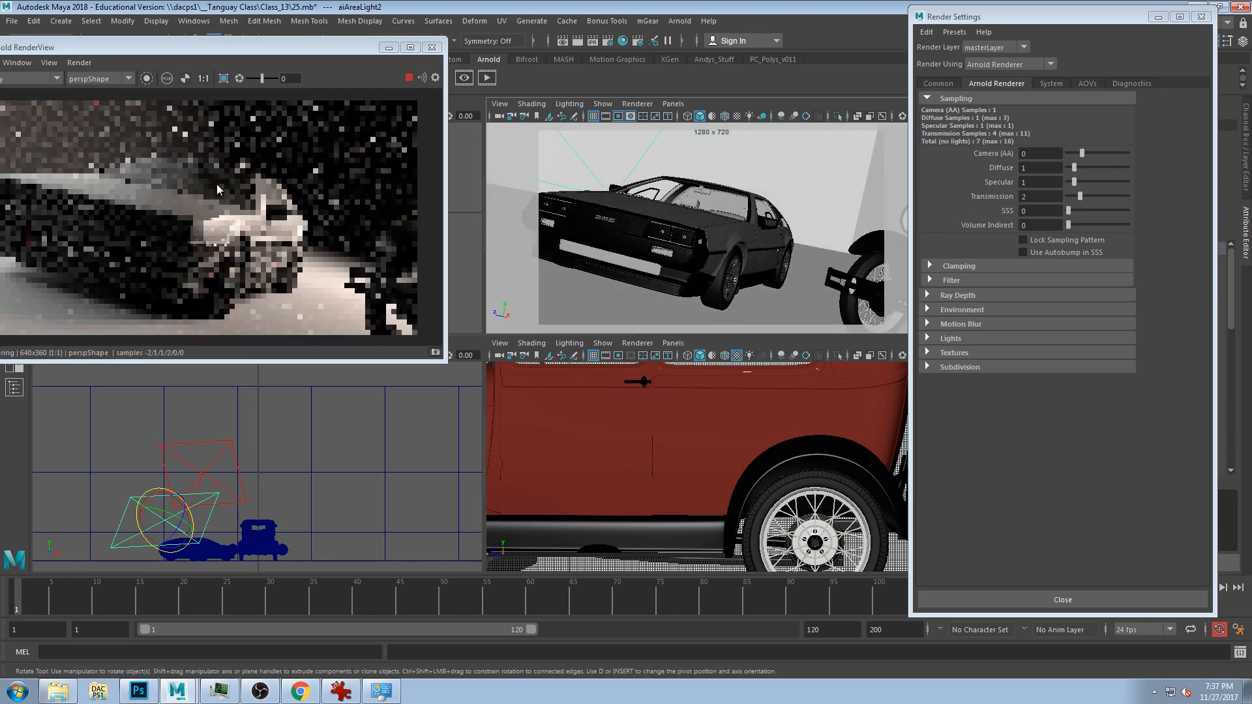
left_click(274, 46)
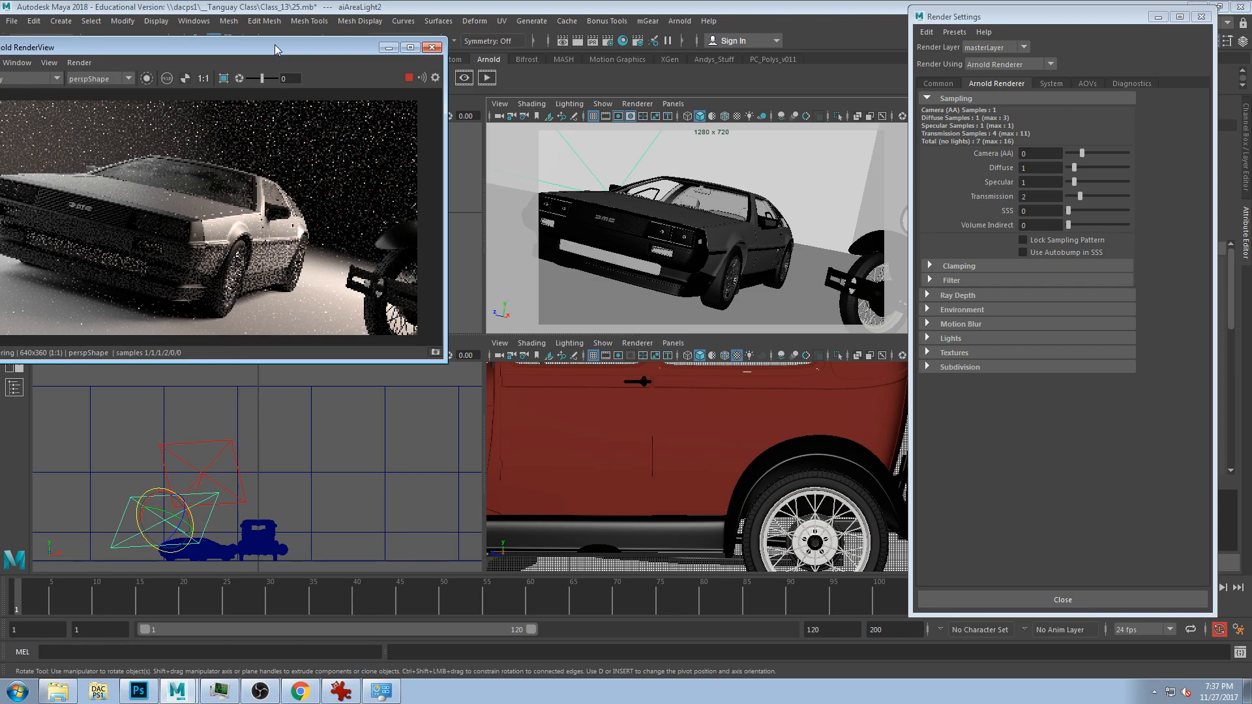
left_click_drag(275, 45, 337, 28)
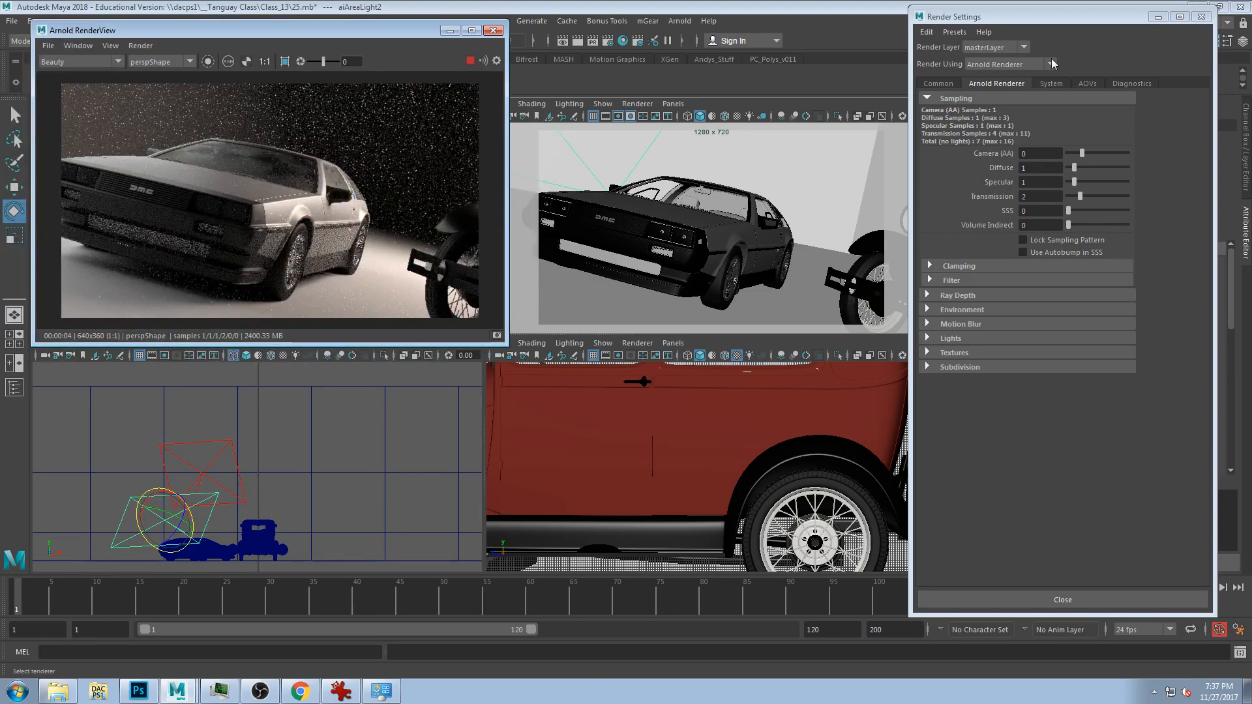
- Select the upper area light above the silver car and set its Exposure to 19 after trying 21
left_click_drag(1035, 20, 743, 19)
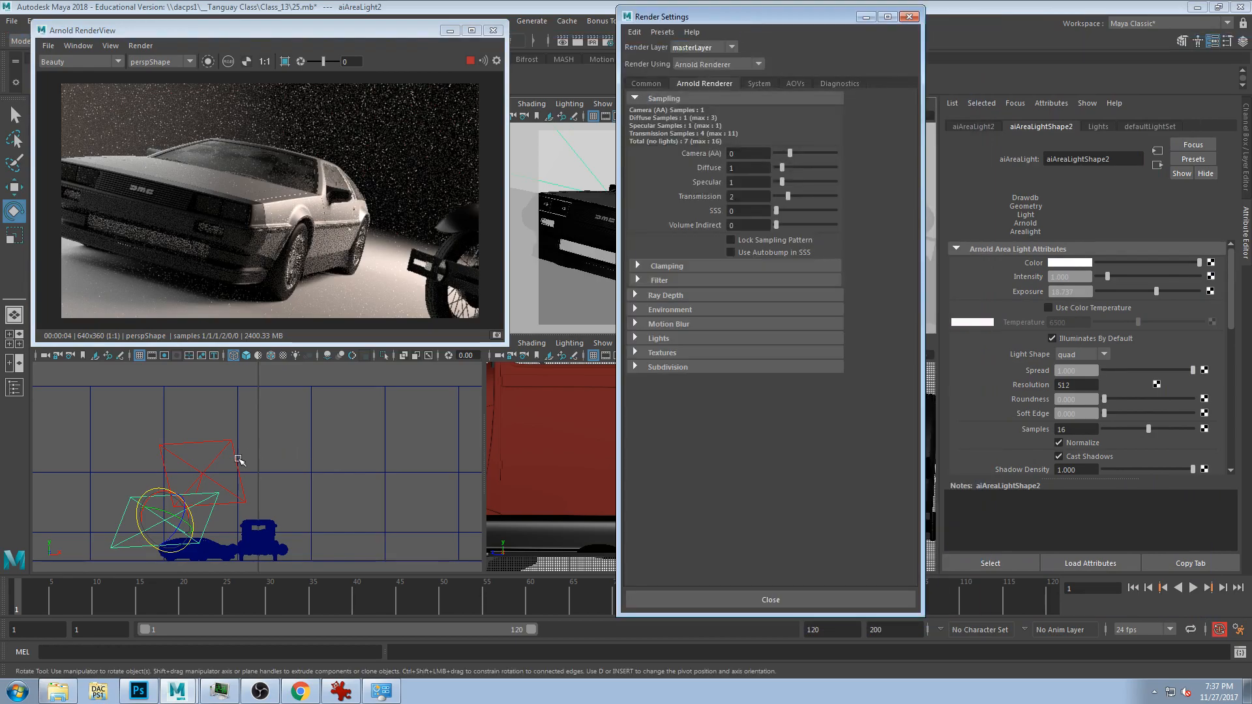
left_click(213, 477)
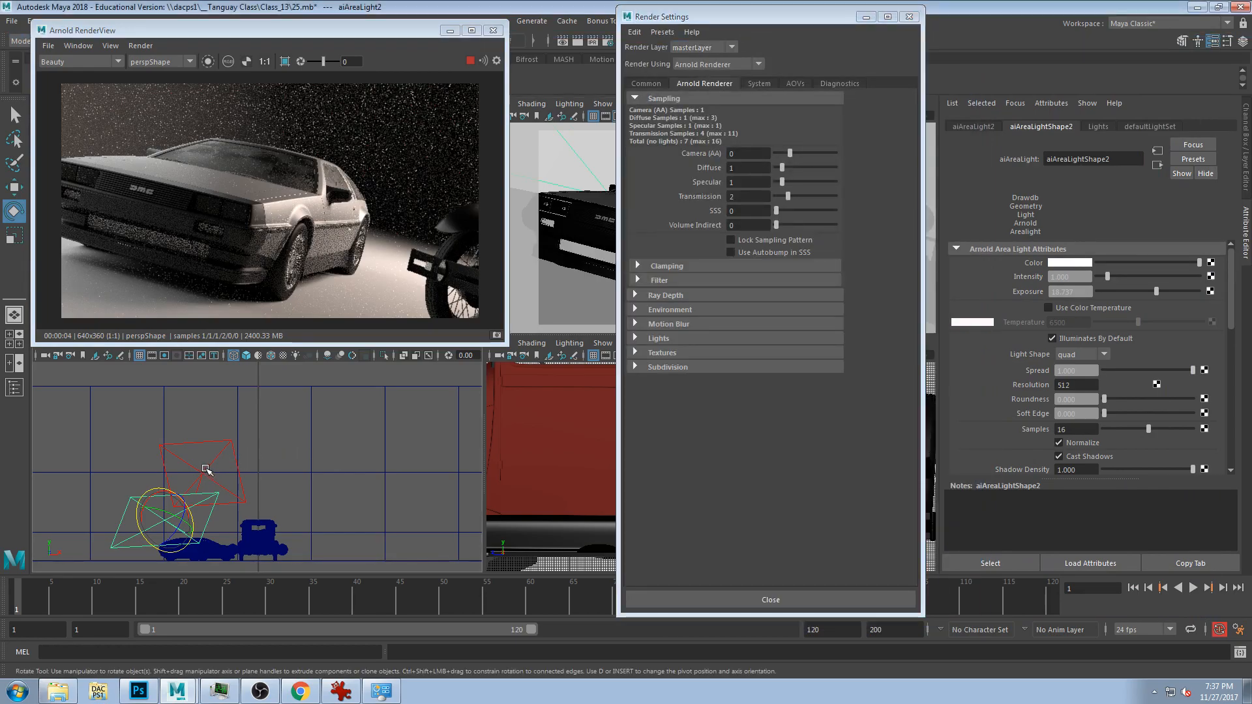
double_click(1069, 291)
type("2")
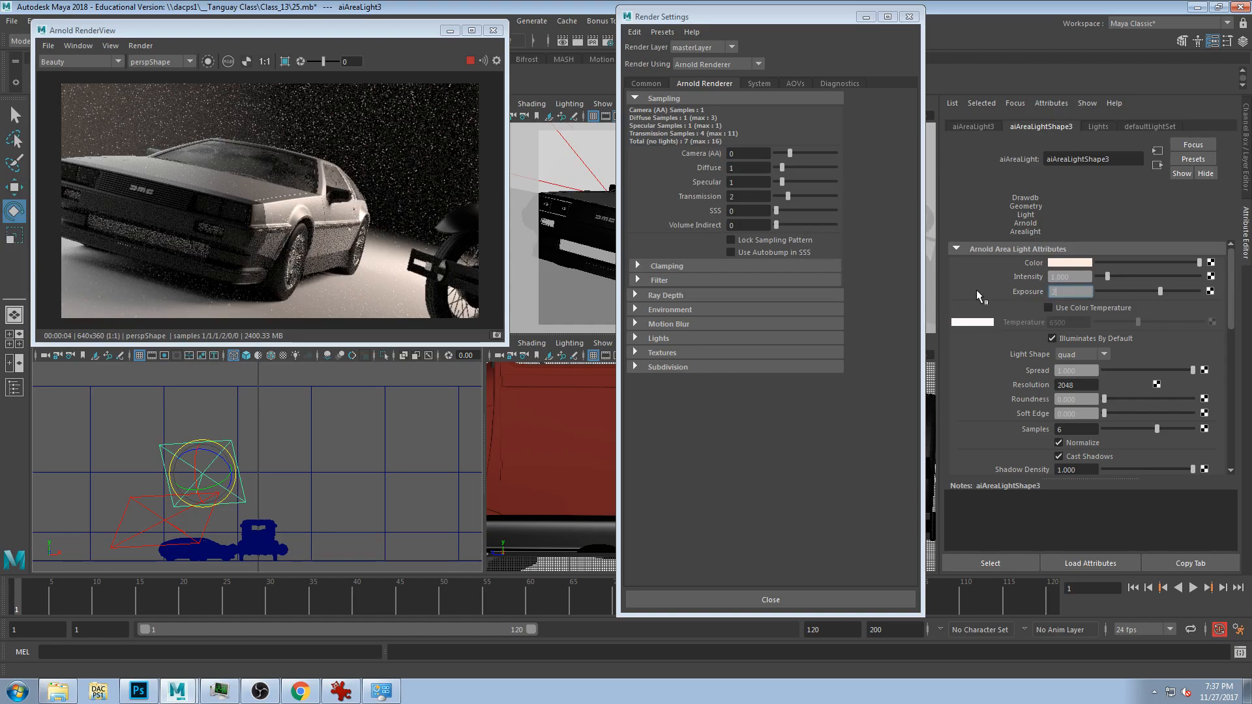
type("1")
key("Return")
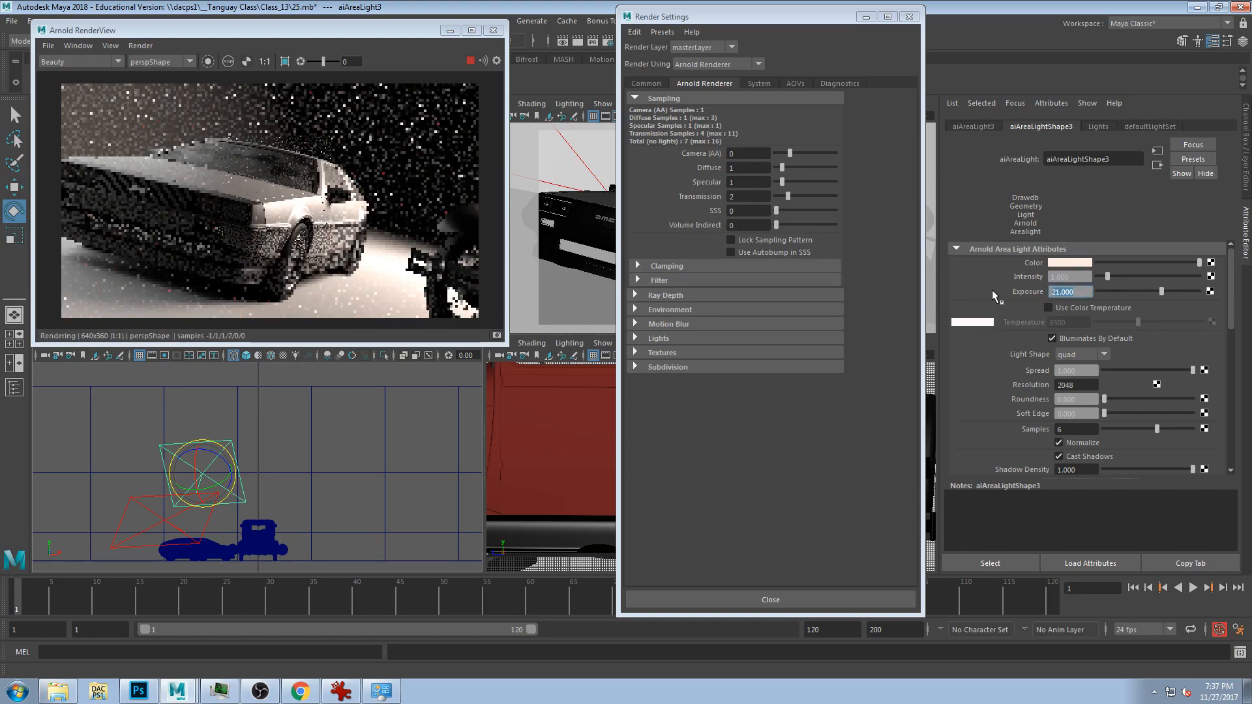
type("19")
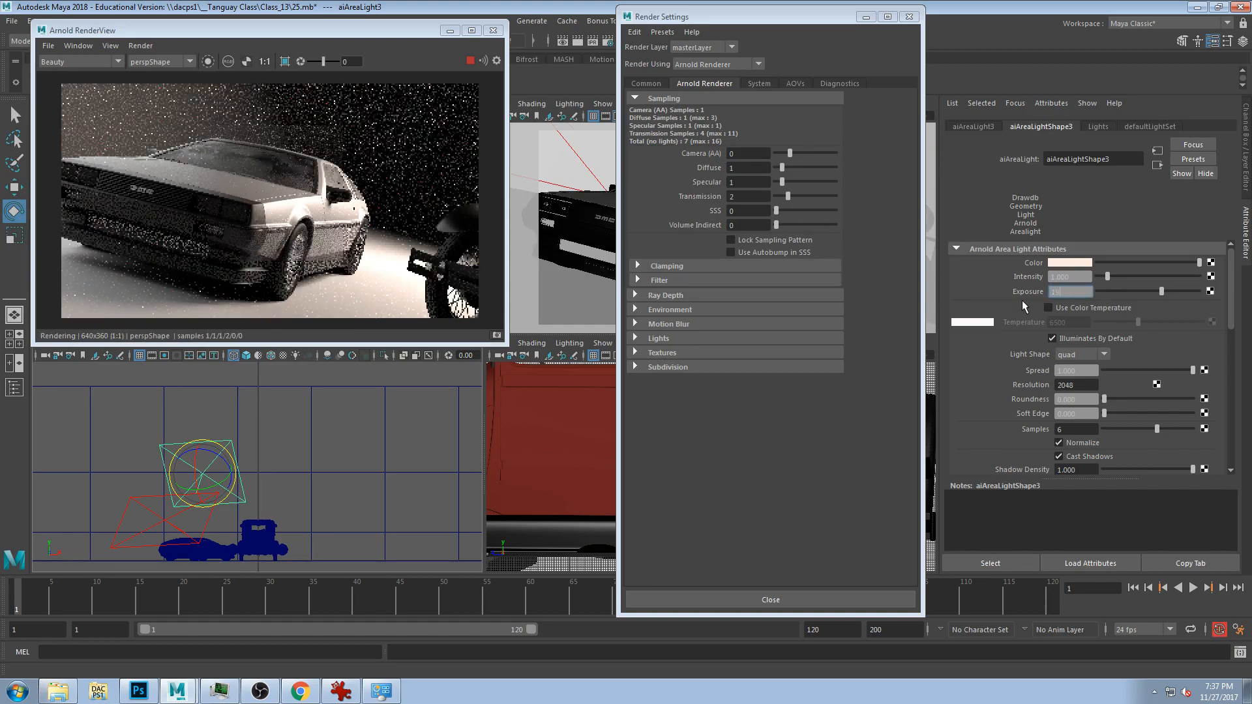
key("Return")
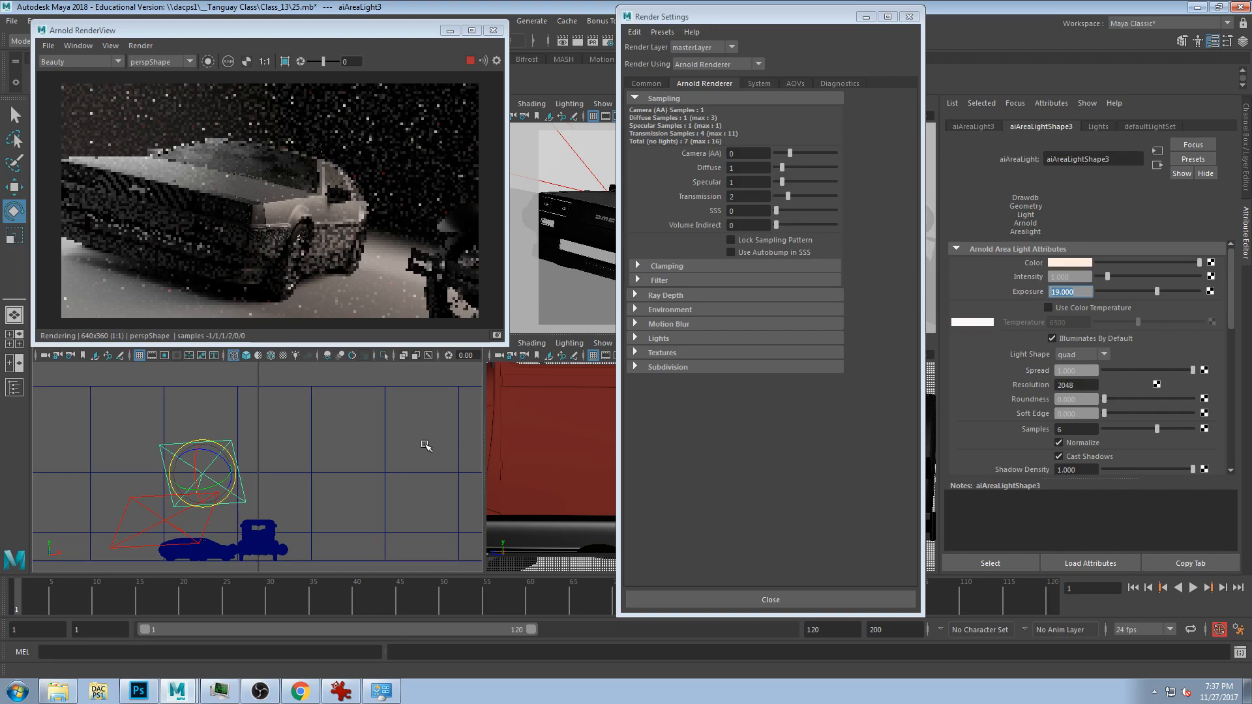
- Reselect the upper area light and move it down closer to the cars
left_click(210, 473)
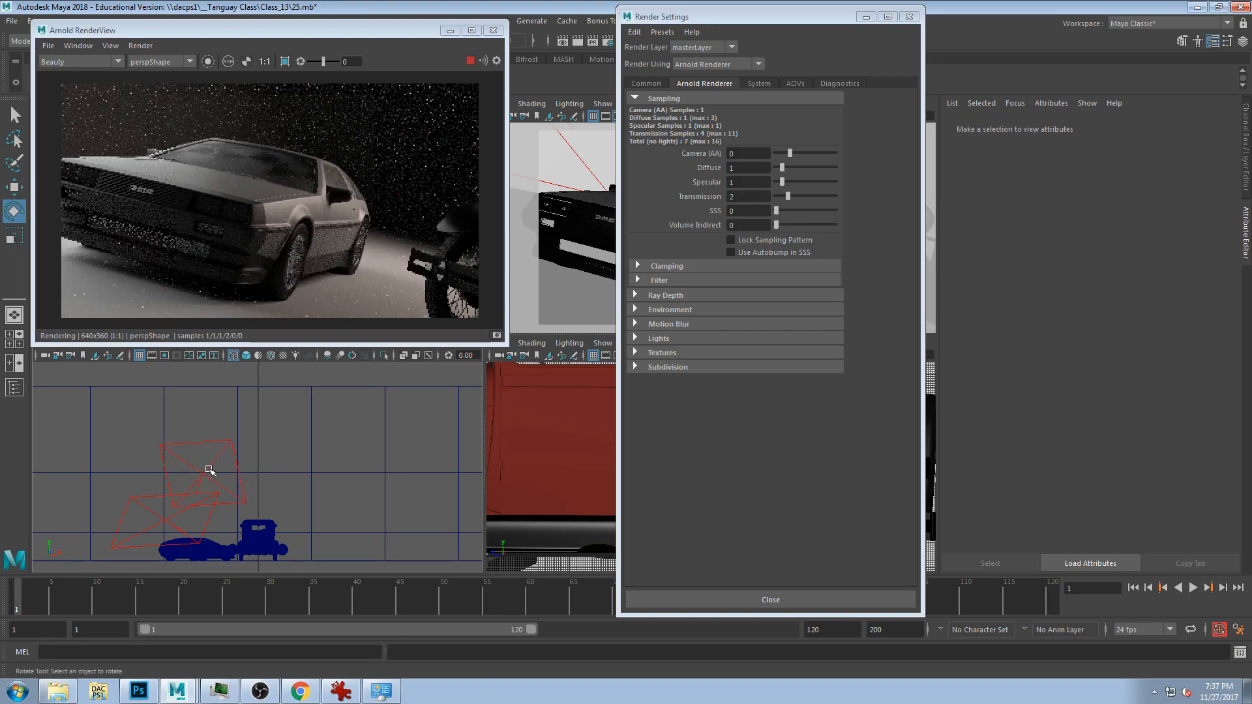
left_click(208, 472)
key("r")
left_click_drag(198, 477, 205, 496)
key("w")
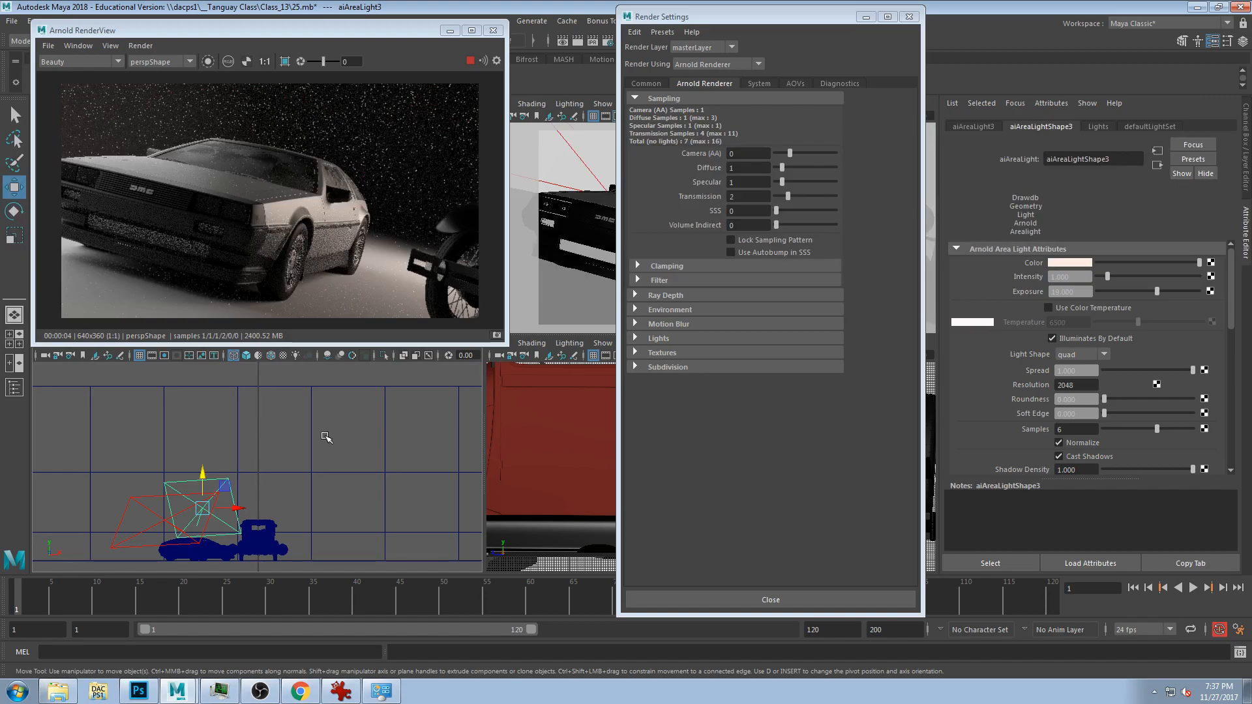
- Reframe the perspective view on the silver car's front wheel and side, keeping the render view beside it to check the quick preview
left_click_drag(669, 18, 863, 36)
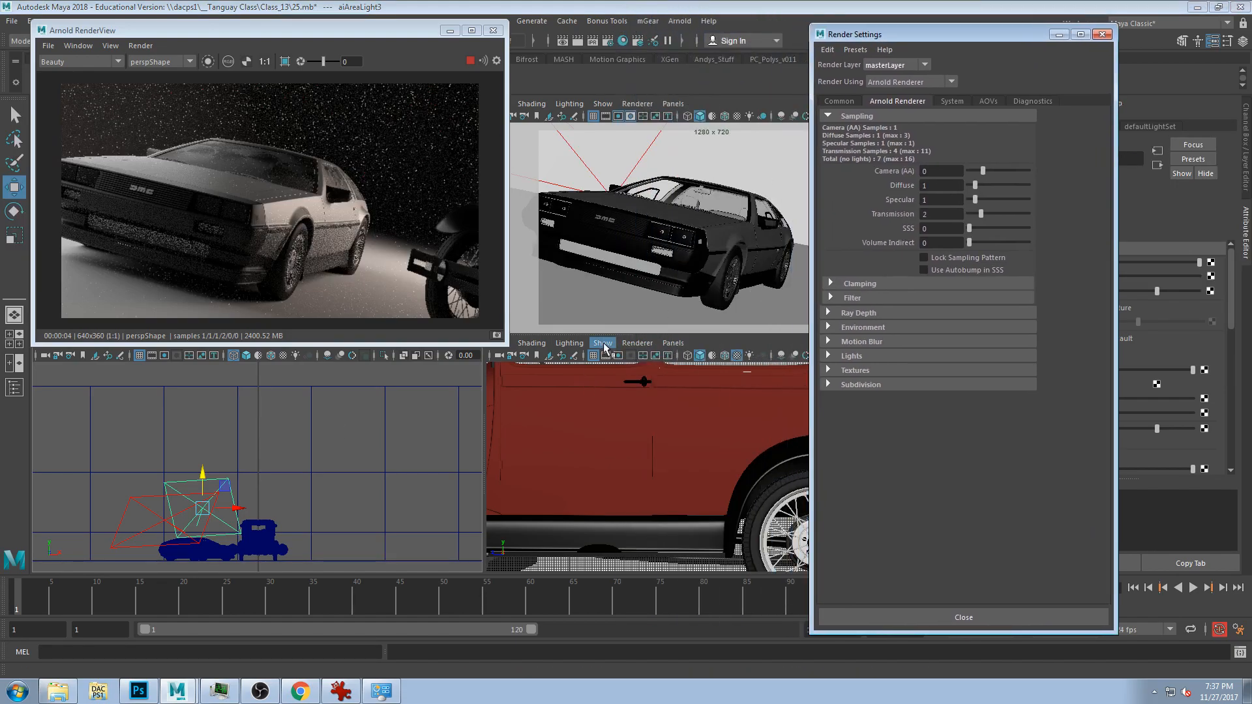
left_click(605, 346)
left_click(698, 261)
mouse_move(698, 260)
middle_mouse_down("alt")
mouse_move(660, 203)
mouse_move(715, 249)
middle_mouse_up("alt")
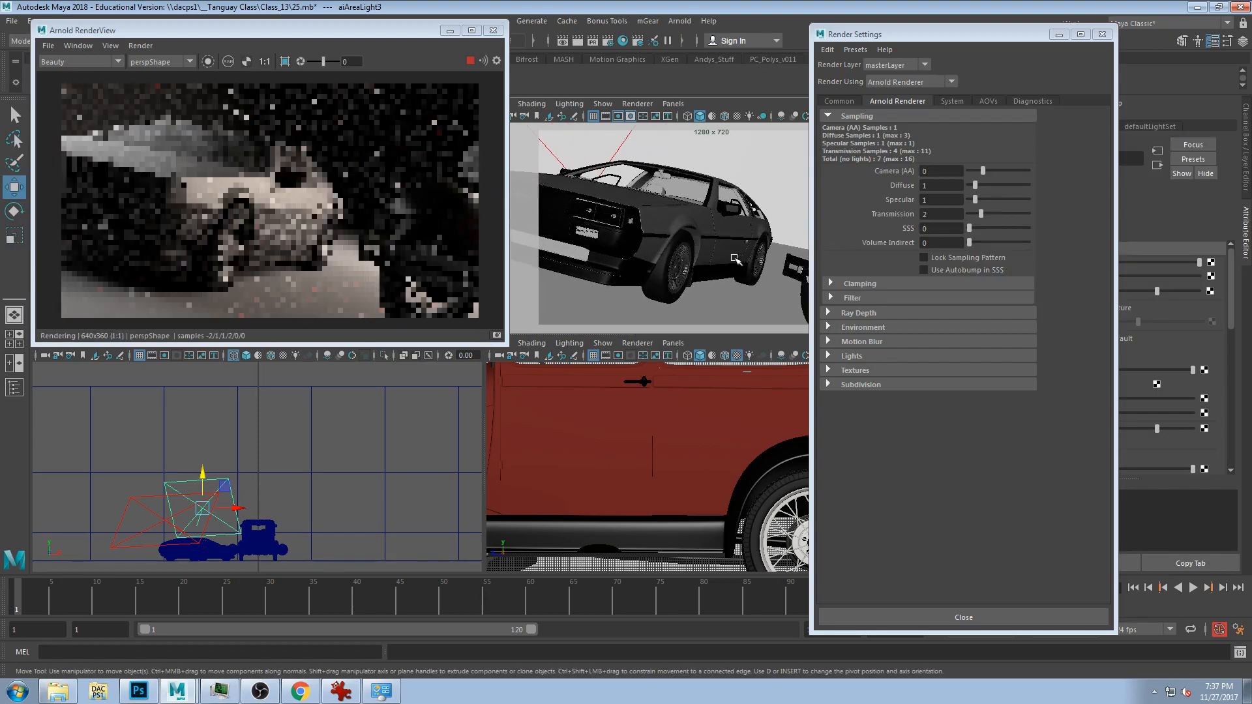
left_click_drag(735, 259, 715, 249, "alt")
middle_click_drag(695, 241, 701, 238, "alt")
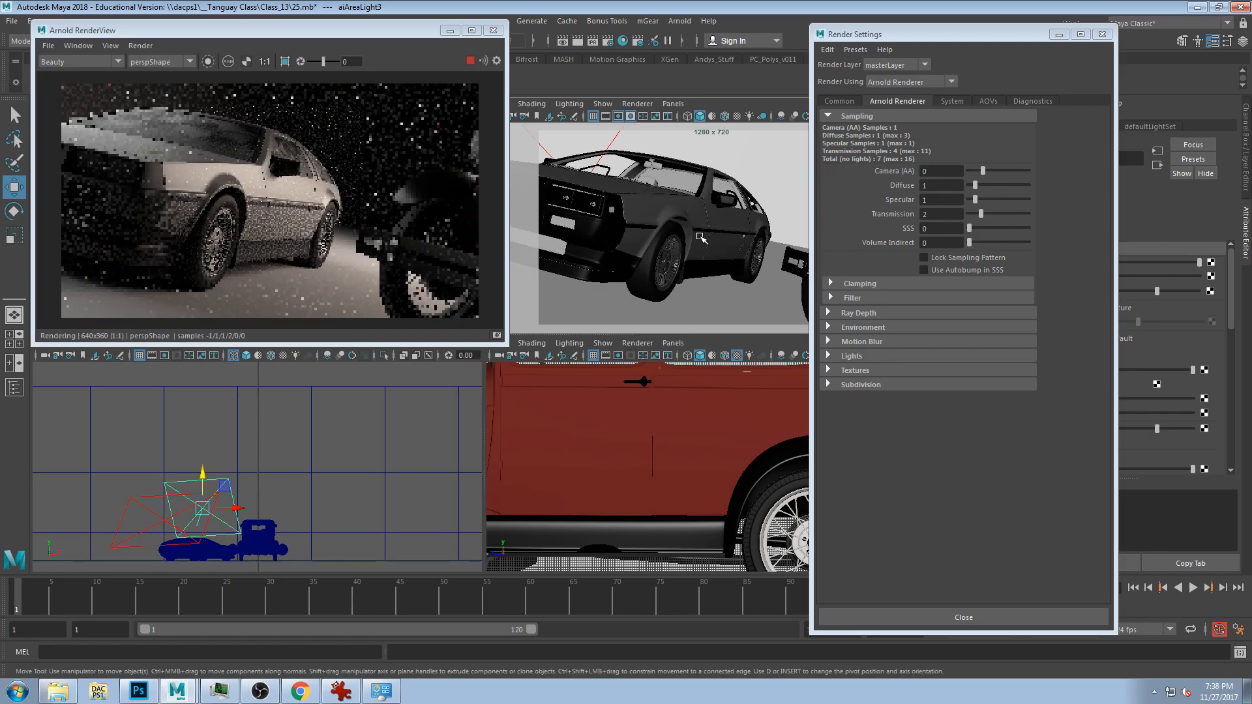
left_click_drag(214, 30, 526, 54)
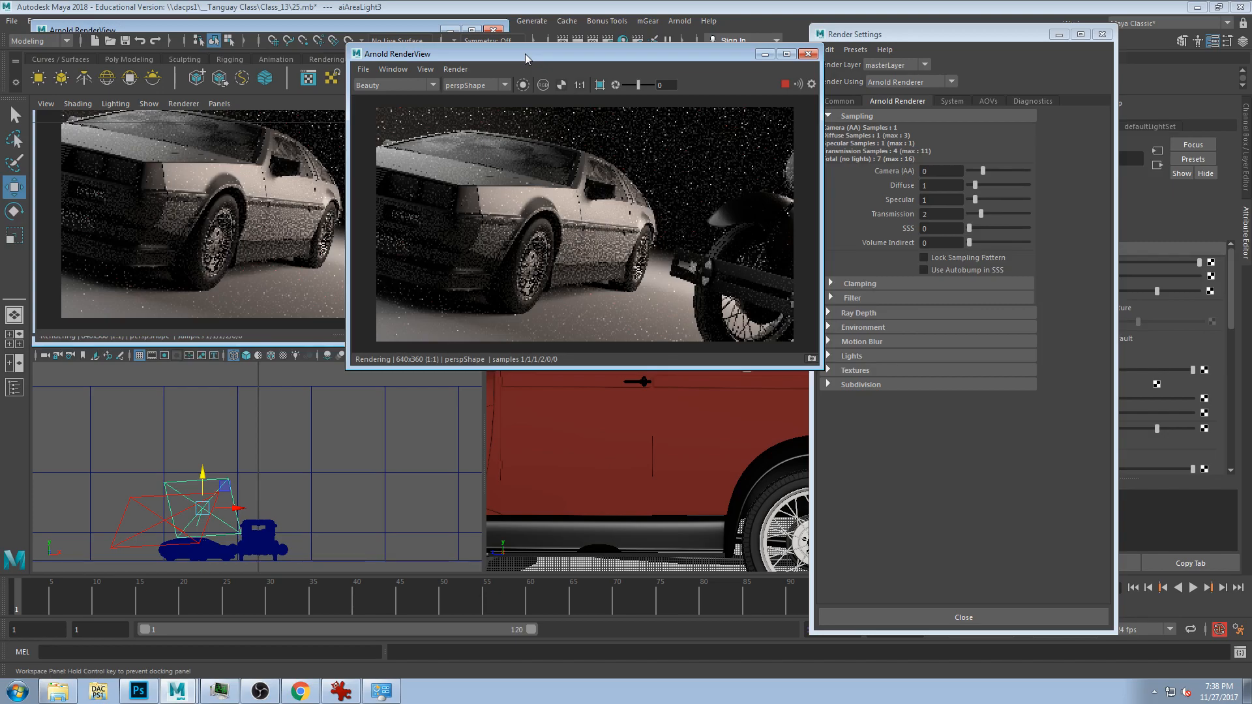
left_click_drag(526, 54, 381, 18)
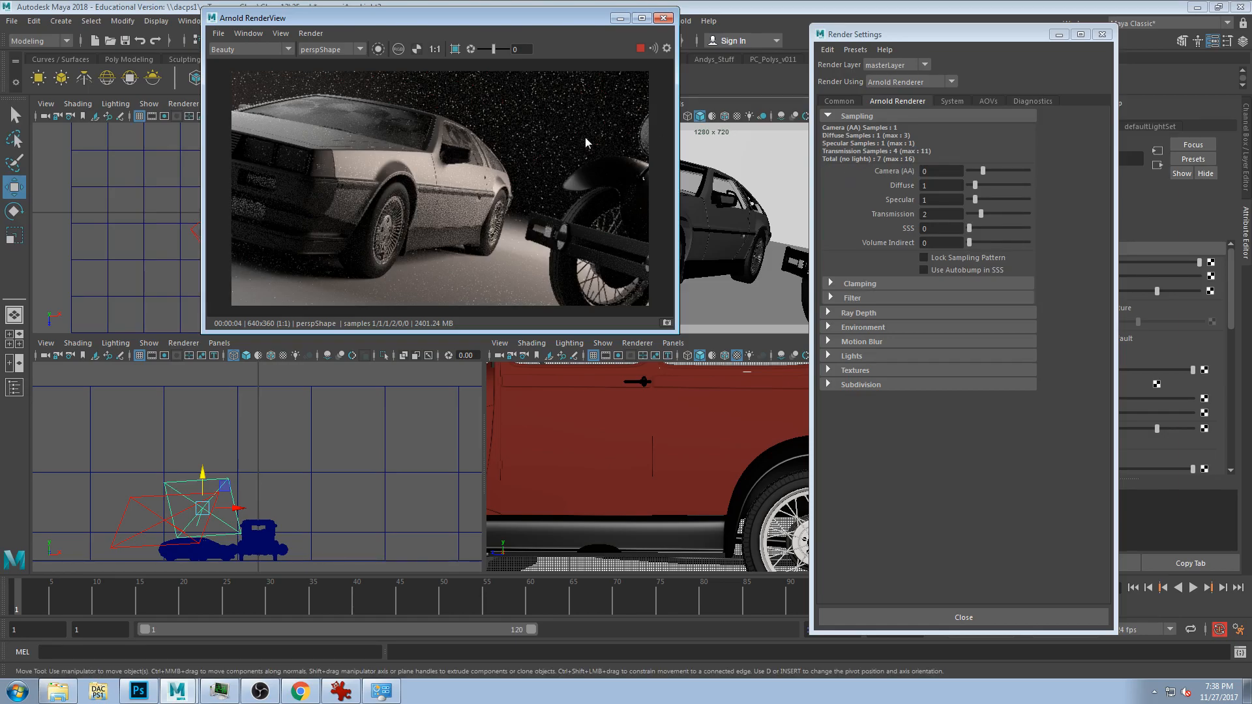
left_click_drag(513, 13, 335, 16)
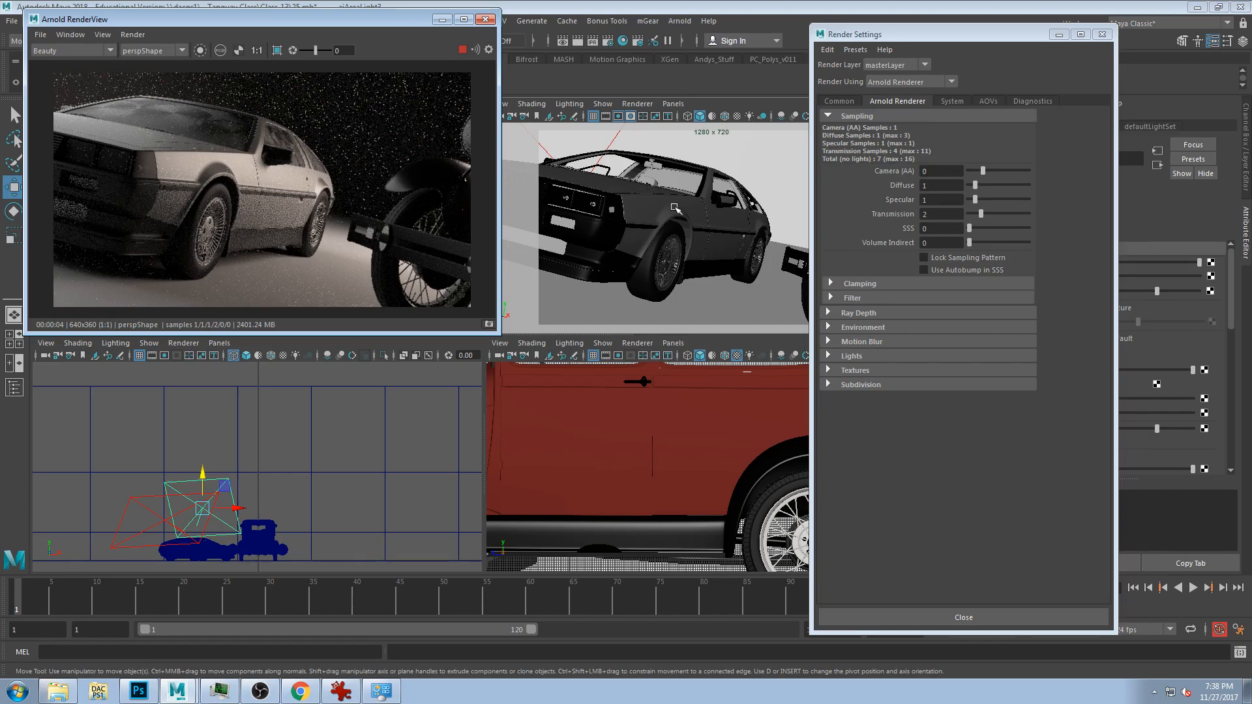
middle_click_drag(705, 201, 703, 202, "alt")
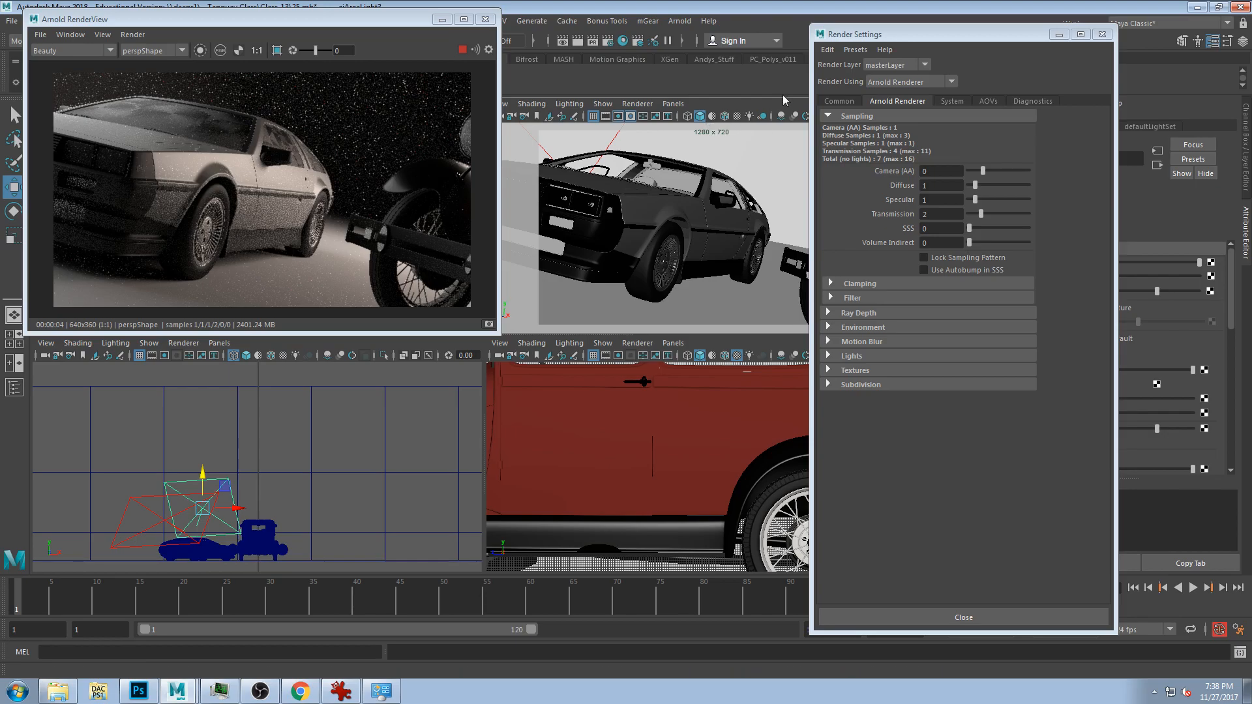
- Select the silver car's front fender, open its ai_DeloreanBody material and lower the specular Roughness to 0.461
left_click_drag(868, 36, 850, 37)
left_click(753, 208)
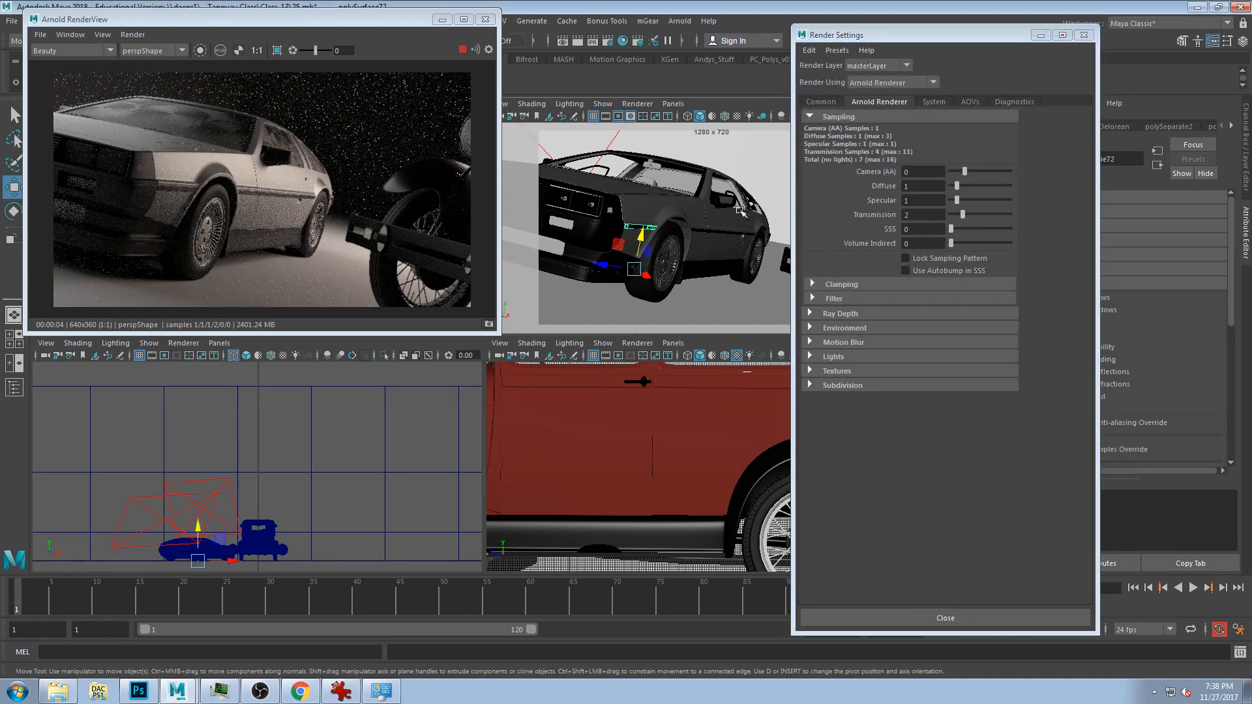
left_click(685, 205)
left_click(1231, 126)
left_click(1232, 127)
left_click_drag(965, 30, 858, 25)
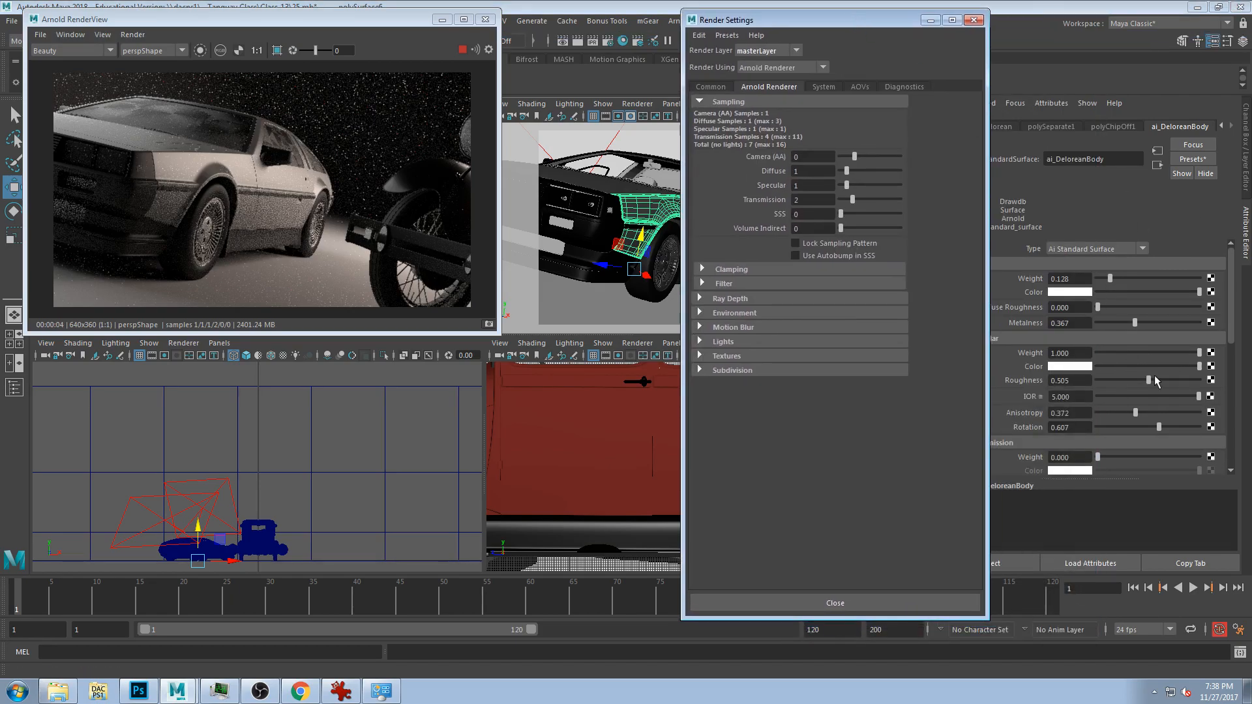
left_click_drag(1148, 379, 1144, 379)
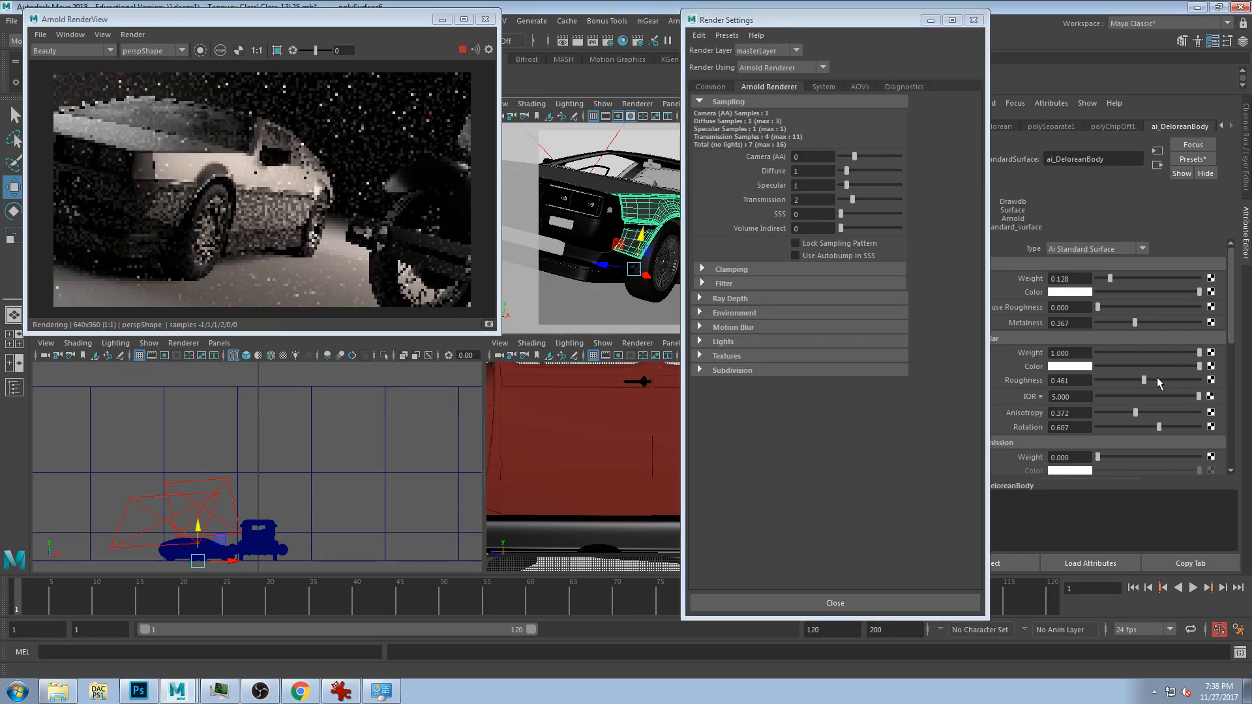
- Expand the ai_DeloreanBody material's Coat settings and set coat Weight to 0.377 and coat IOR to 1.350
scroll(1089, 411, "down", 5)
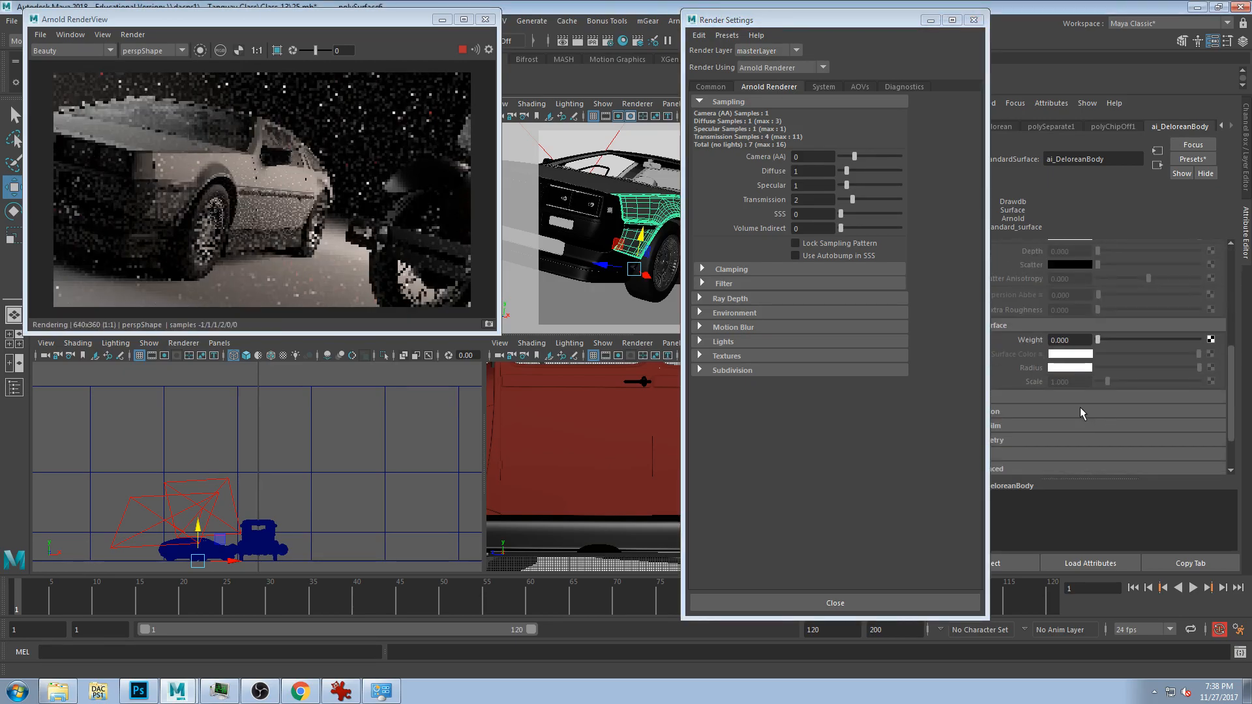
scroll(1070, 404, "up", 2)
left_click_drag(815, 20, 787, 18)
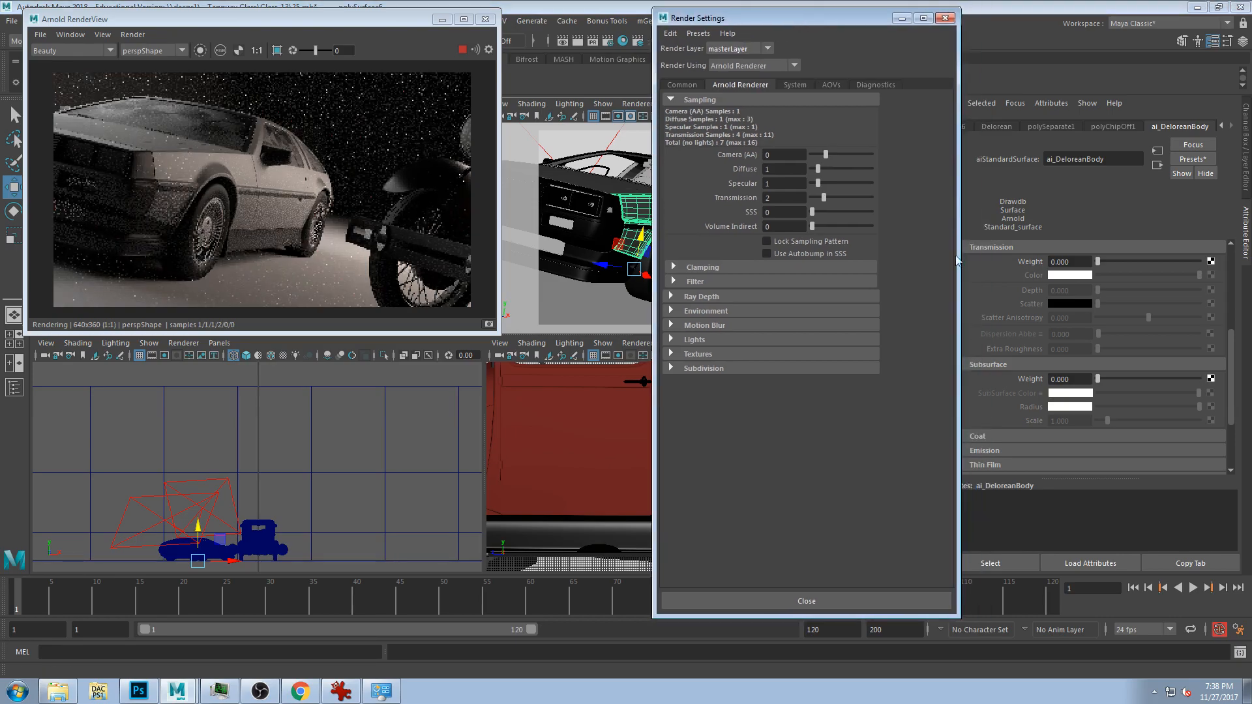
left_click(1004, 436)
scroll(1089, 421, "down", 4)
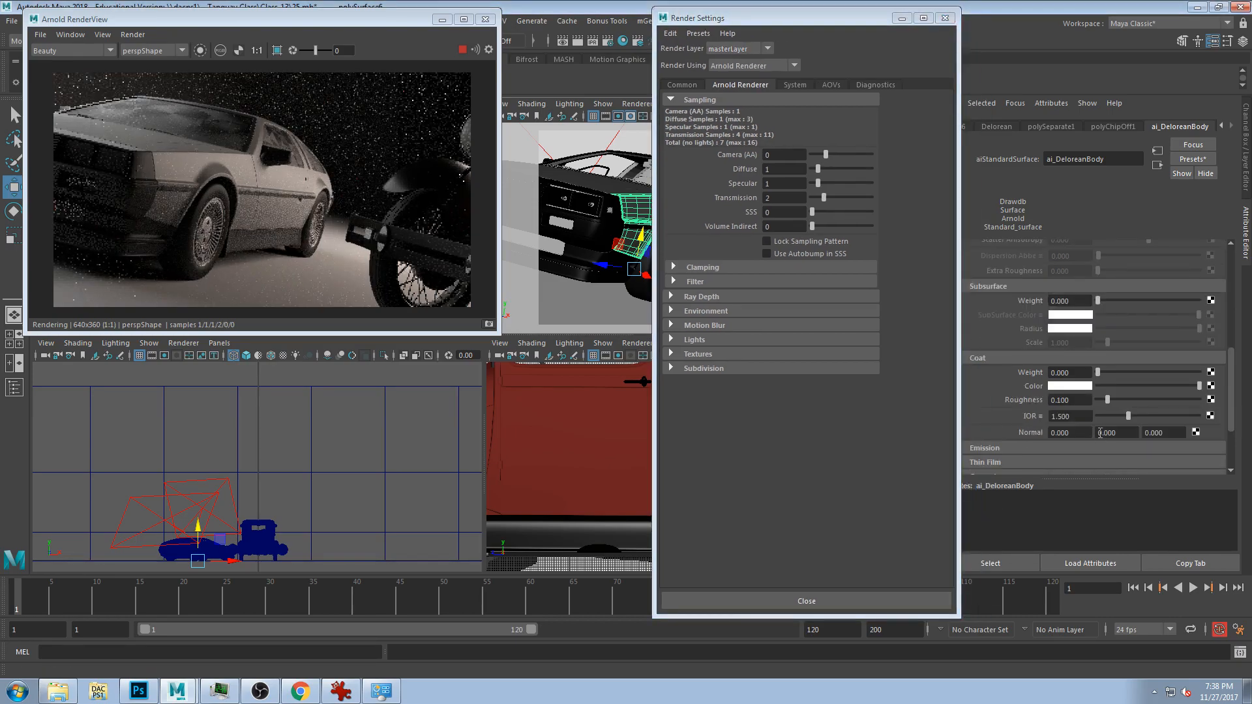
left_click_drag(1129, 370, 1136, 372)
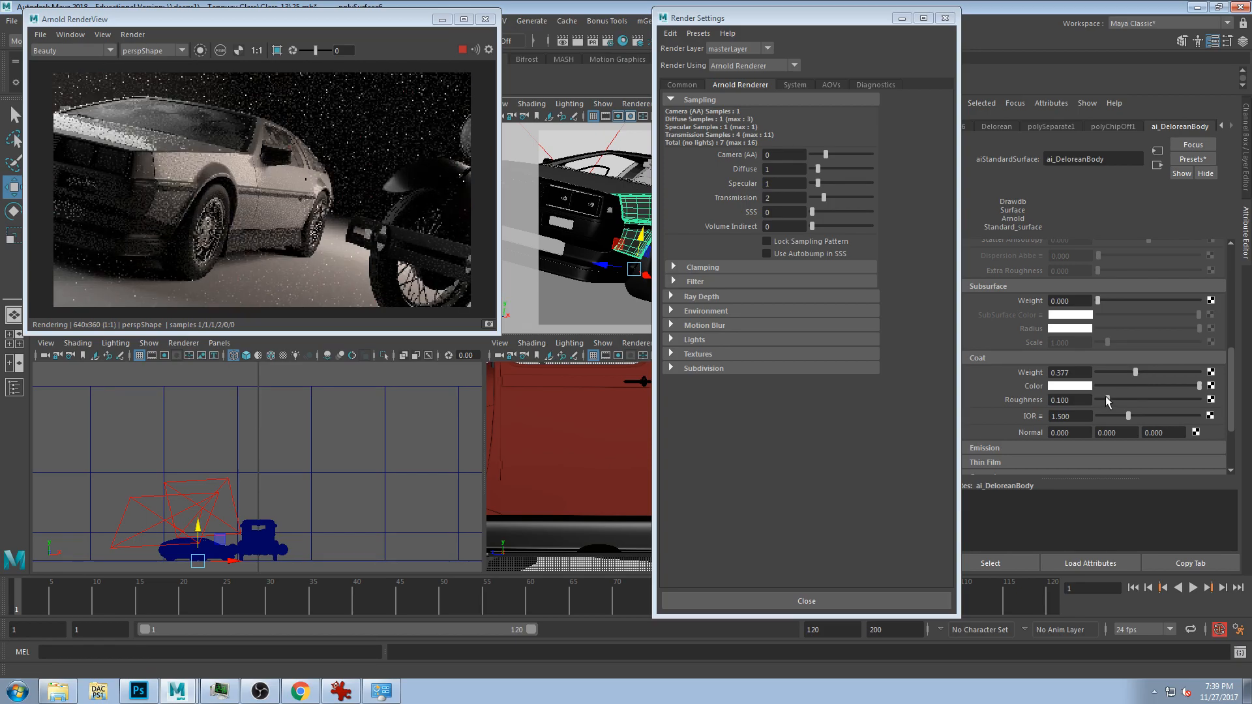
left_click_drag(1128, 415, 1125, 416)
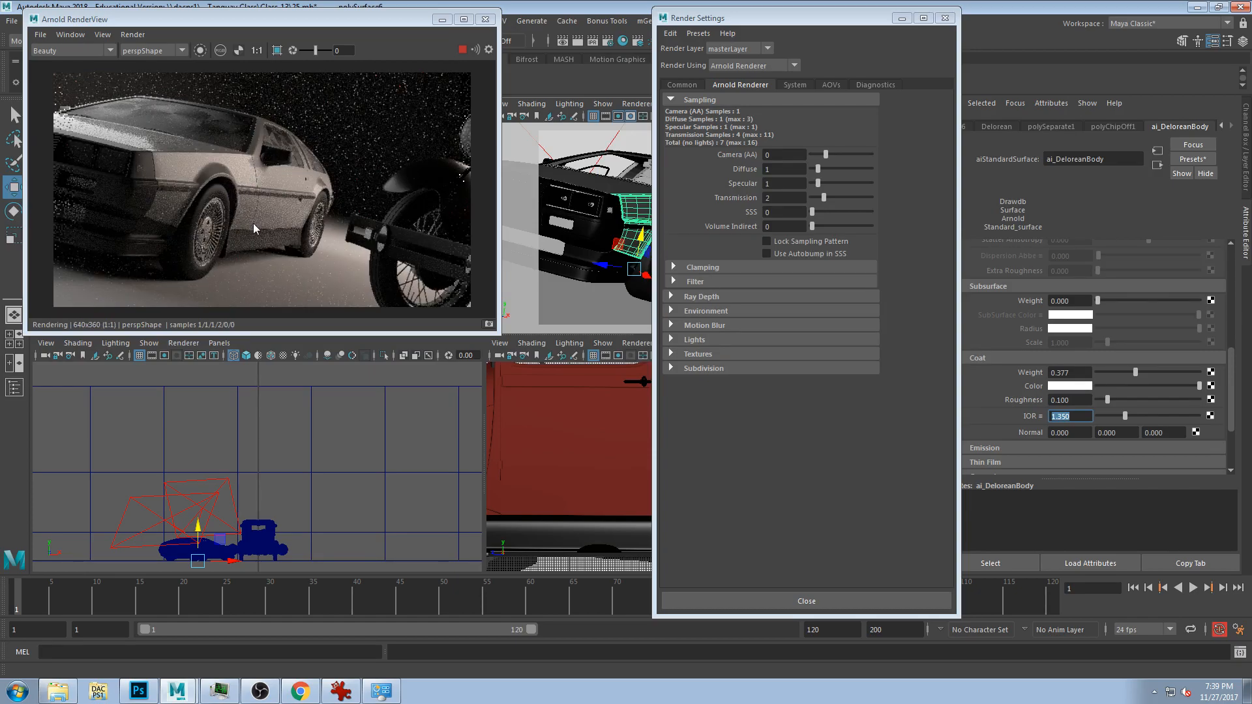
- Select the upper area light above the silver car, scale it down and tilt it slightly in the orthographic view
left_click_drag(812, 23, 972, 45)
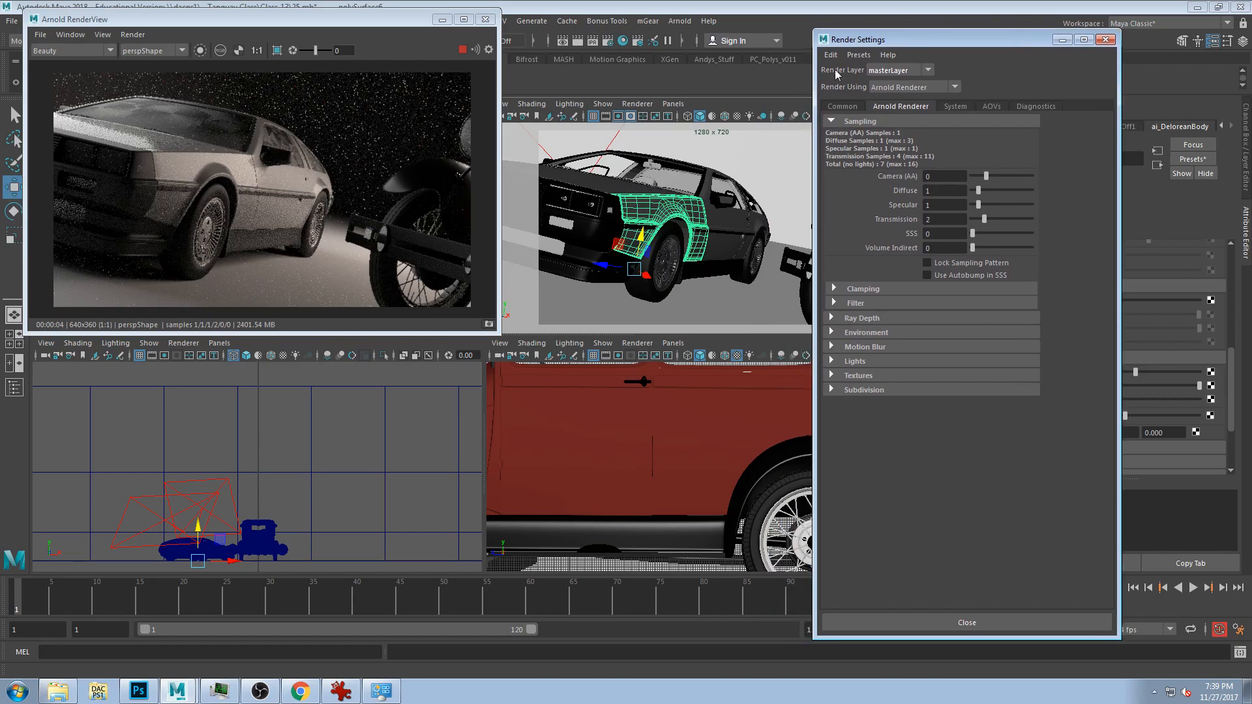
left_click(225, 485)
key("r")
middle_click_drag(228, 499, 226, 484)
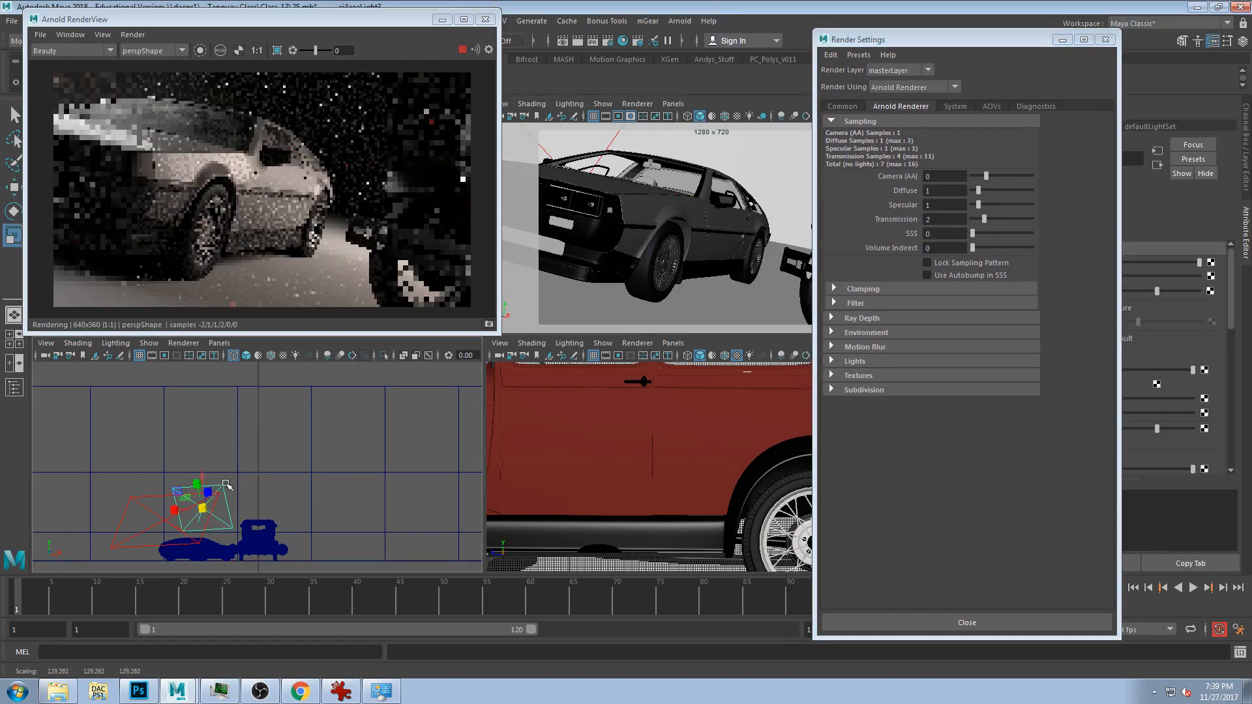
key("e")
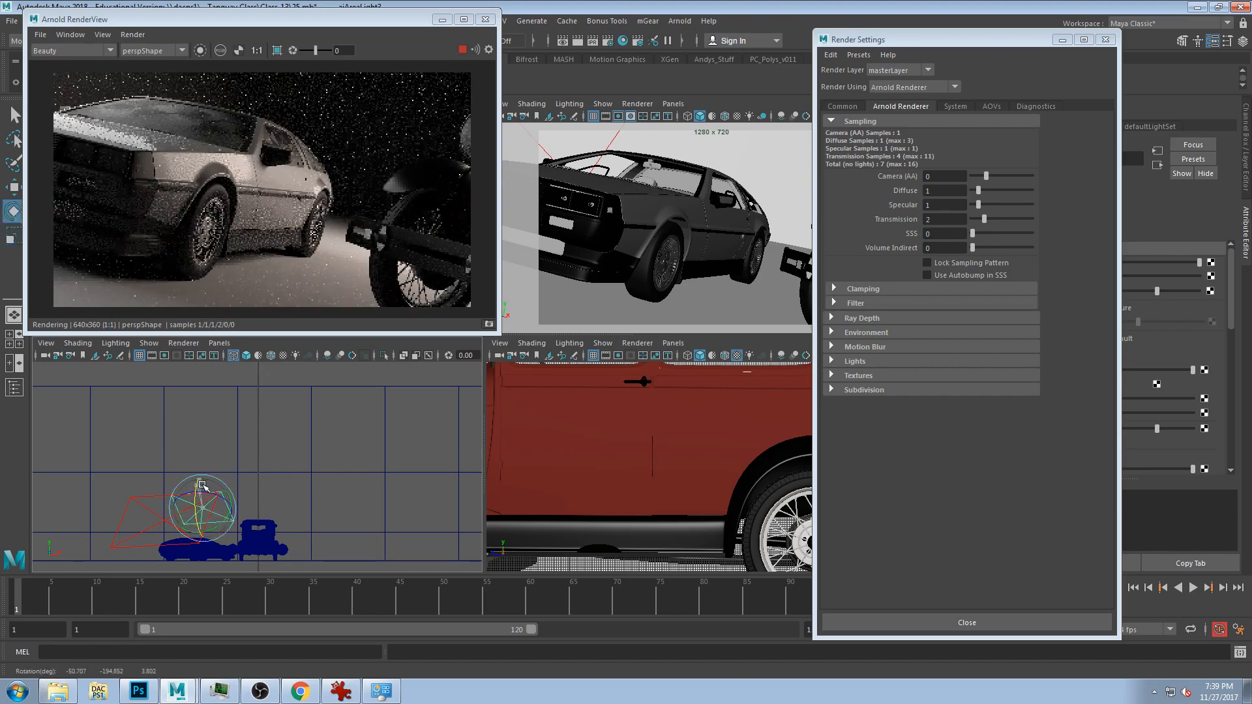
key("f")
left_click_drag(265, 454, 260, 446)
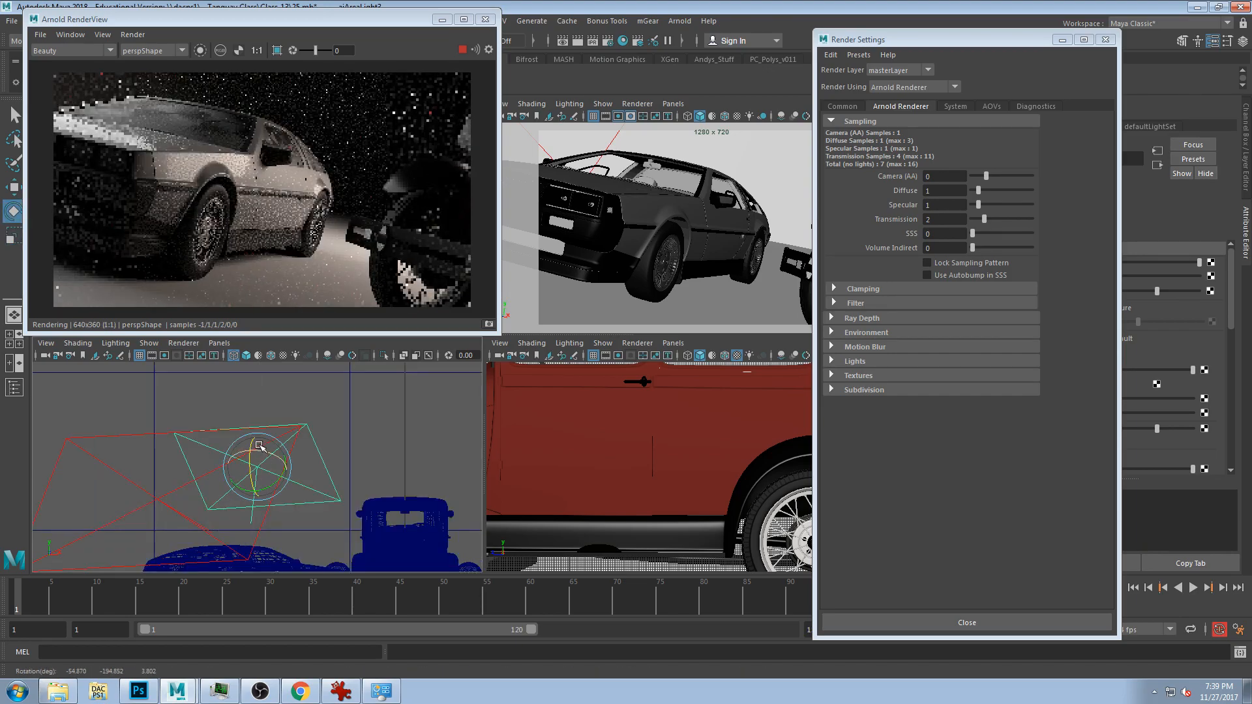
- Lower the area light closer to the silver car's roof and rotate it to a steeper angle
key("w")
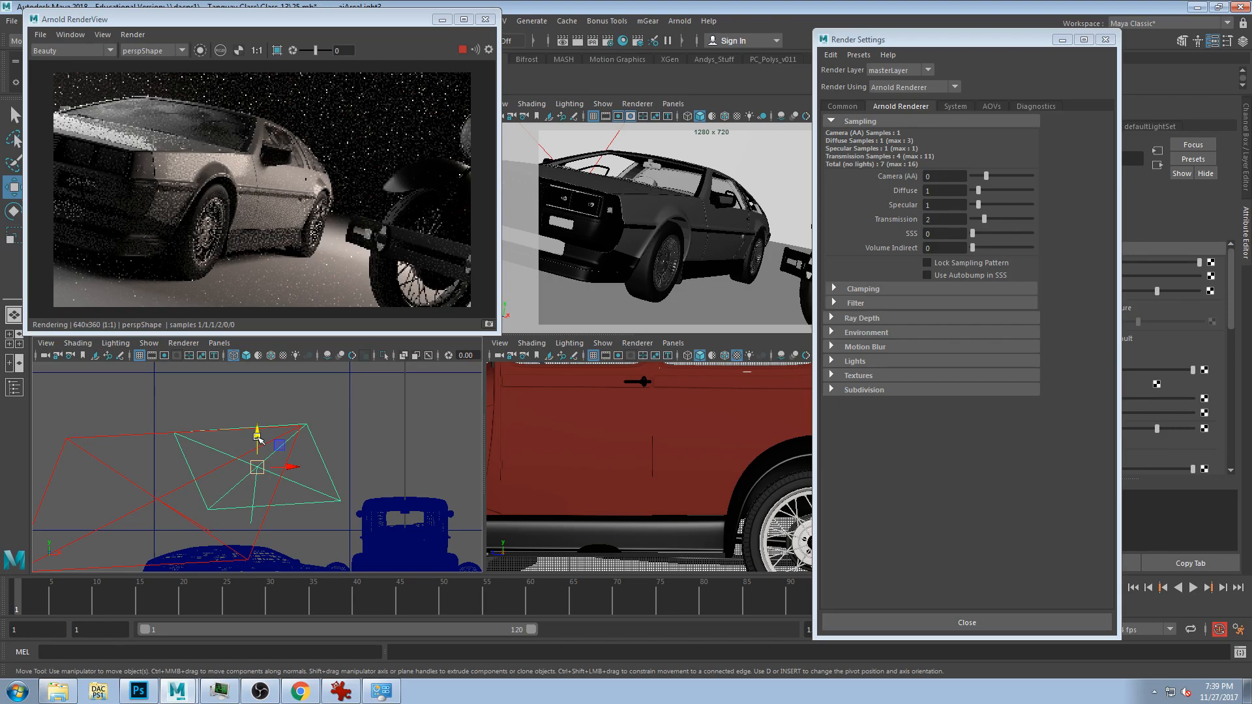
left_click_drag(259, 441, 254, 477)
key("e")
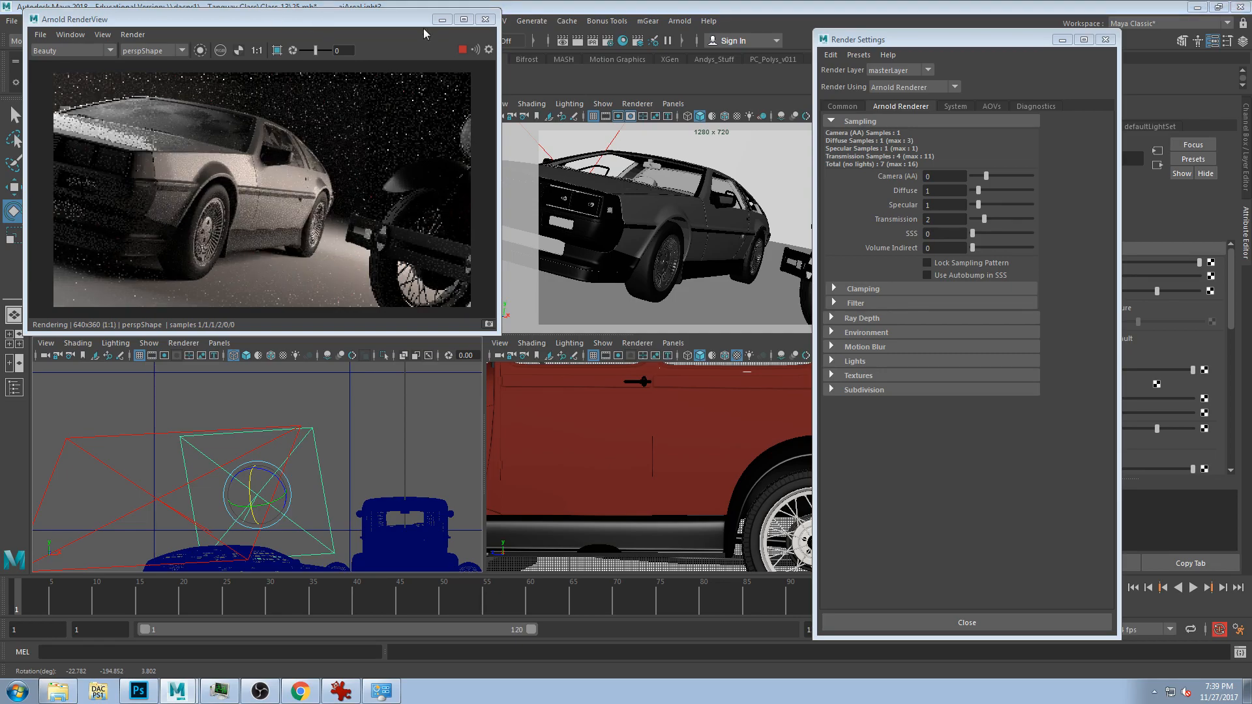
- Reposition and enlarge the render view window, and set the Camera (AA) samples to 1
left_click_drag(407, 25, 466, 23)
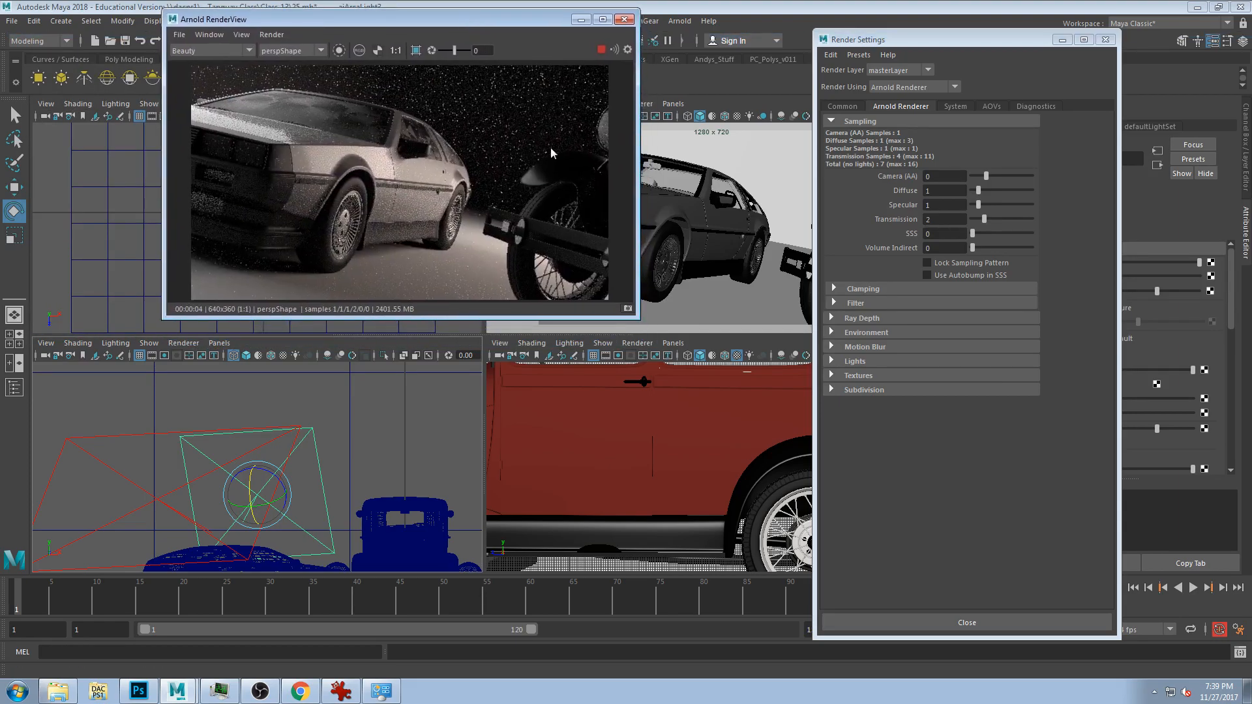
left_click_drag(639, 319, 666, 358)
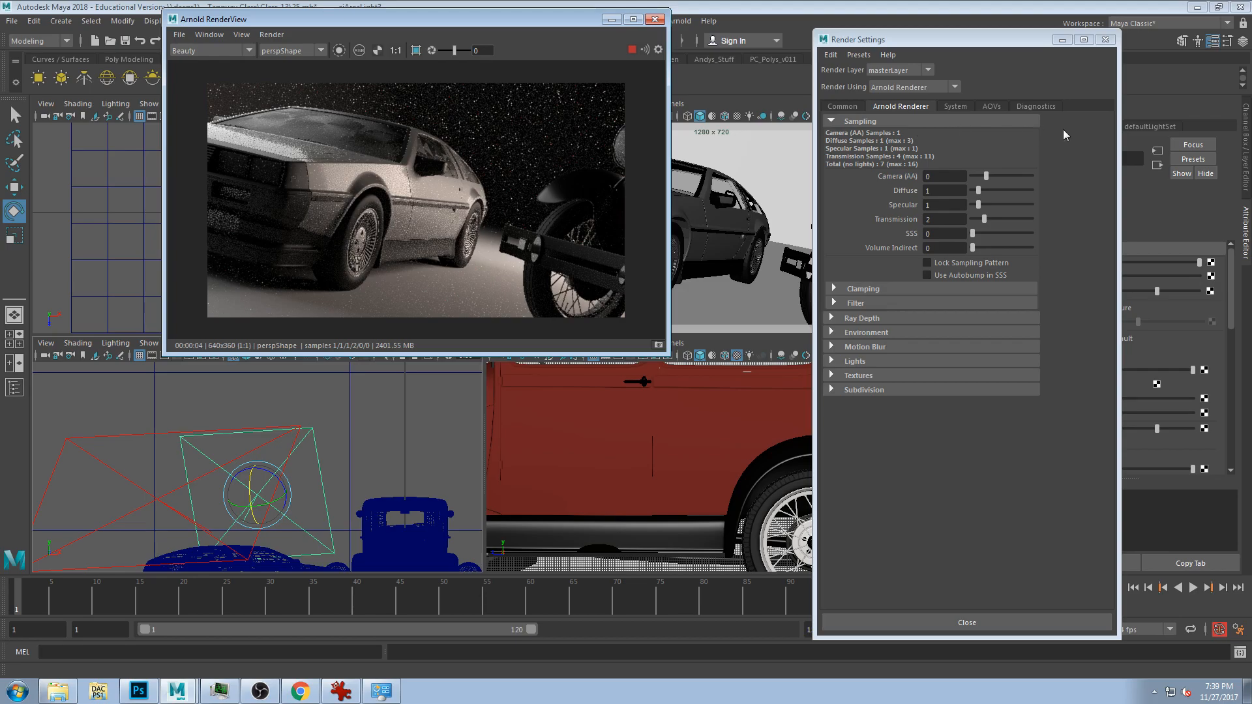
left_click(987, 173)
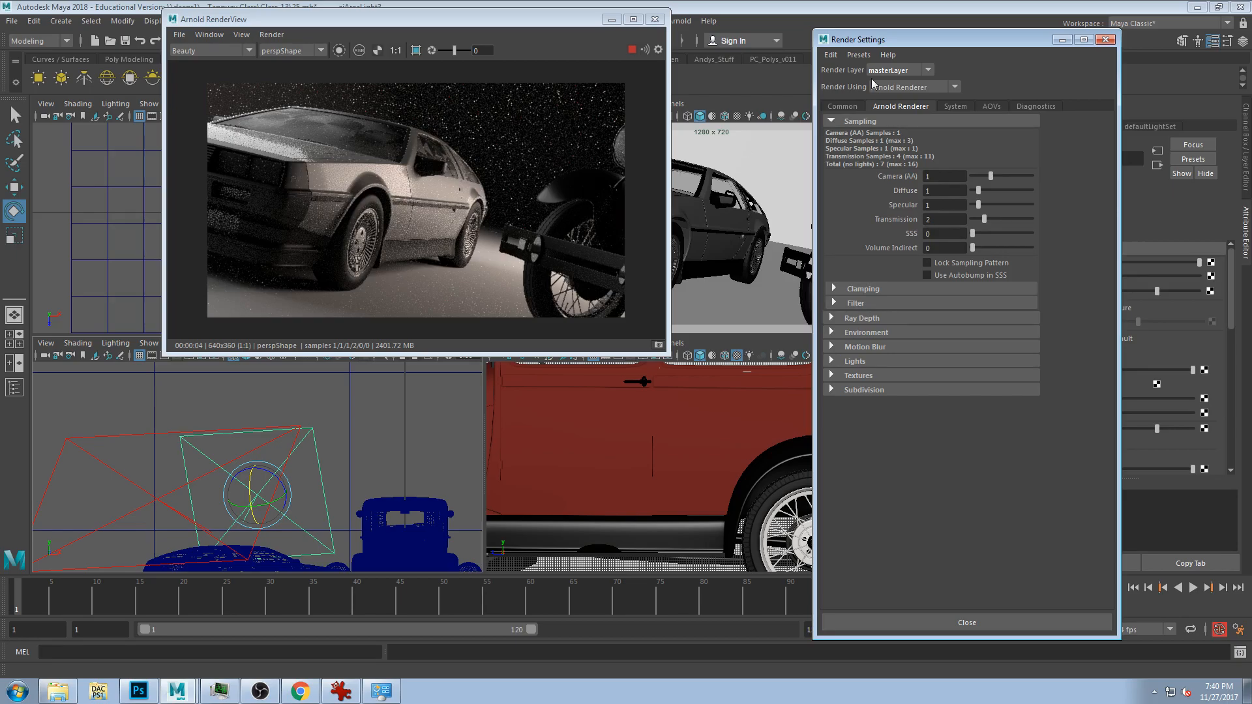
- Stop the preview, load the saved user preset with Camera (AA) 4, Diffuse 4, Specular 3 and Transmission 5, and rerun the render
left_click(631, 51)
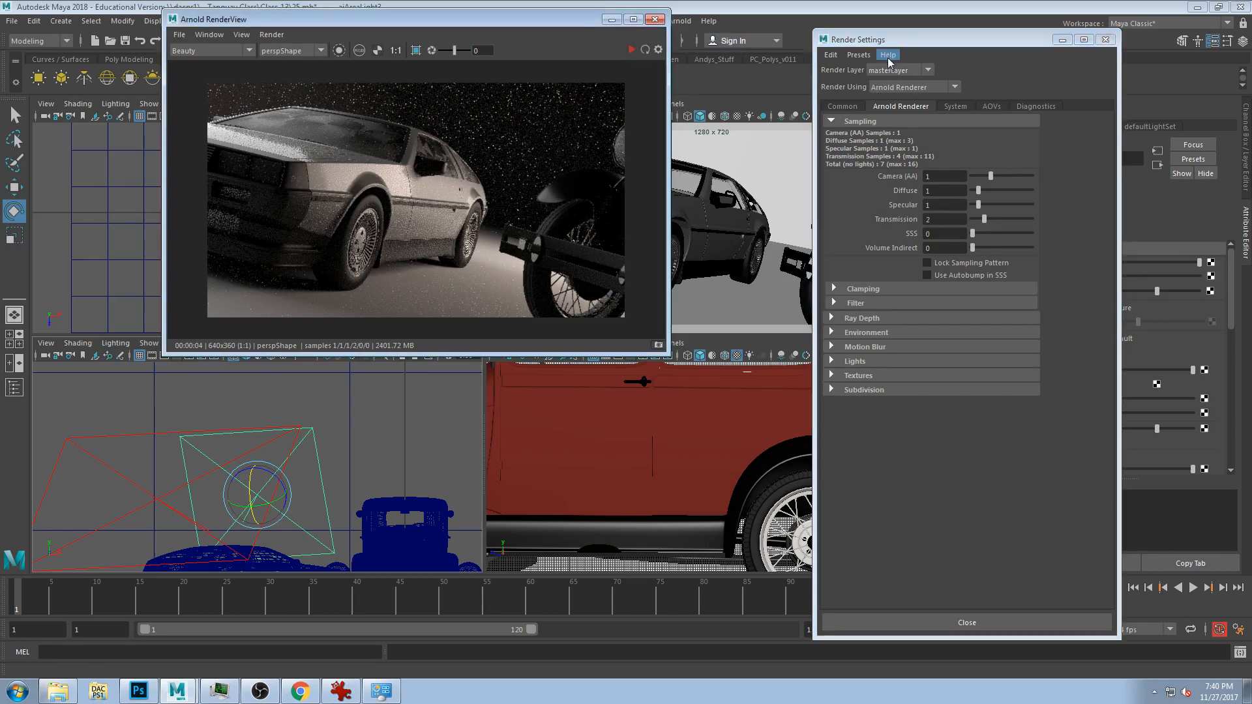
left_click(858, 55)
mouse_move(877, 84)
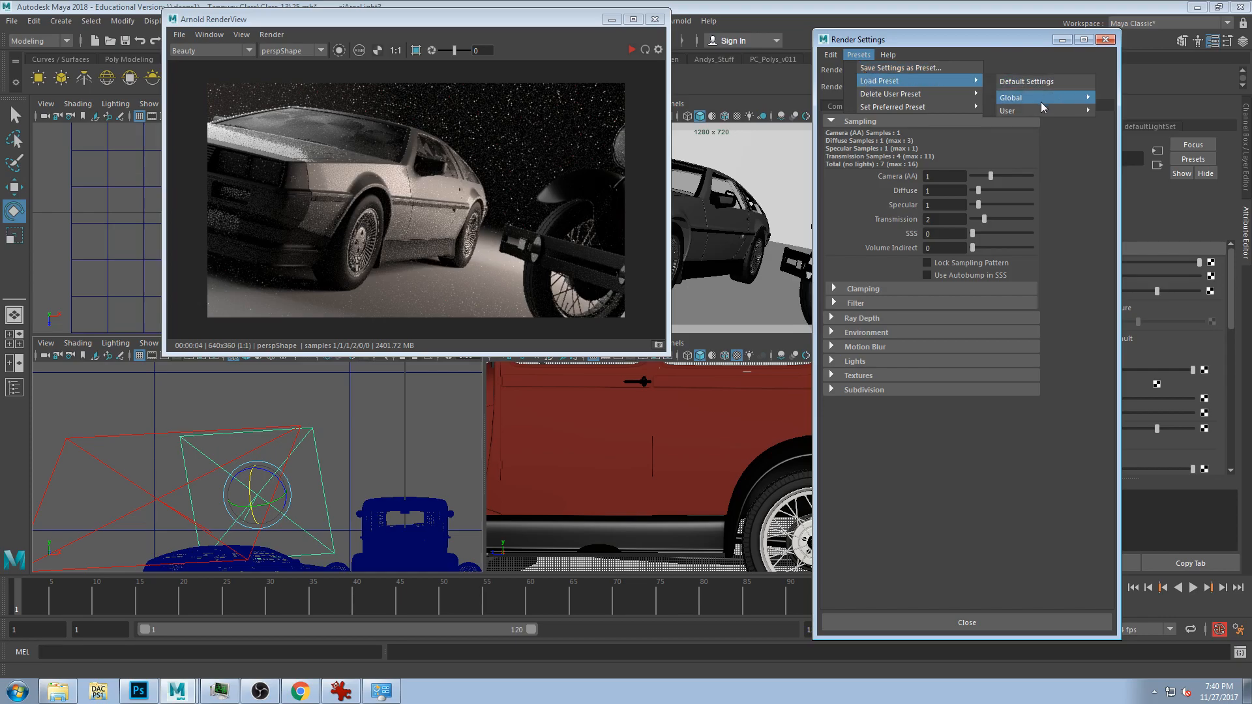
mouse_move(1008, 111)
left_click(939, 113)
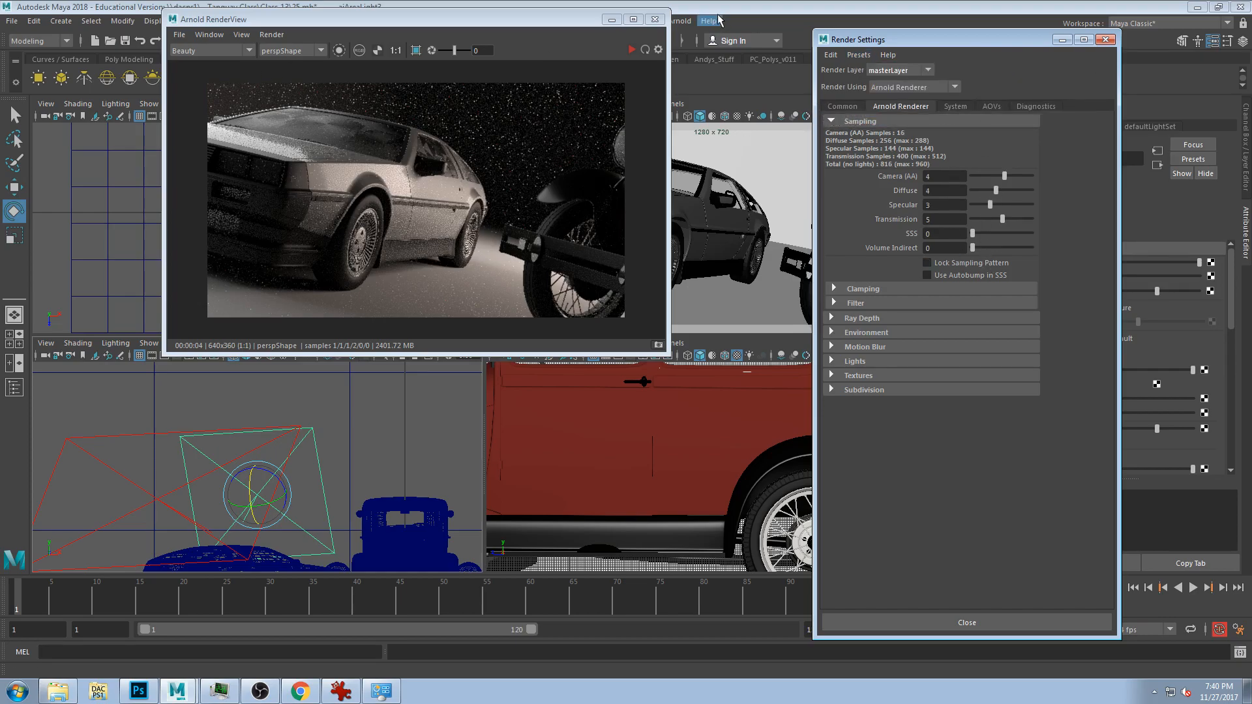
left_click(631, 49)
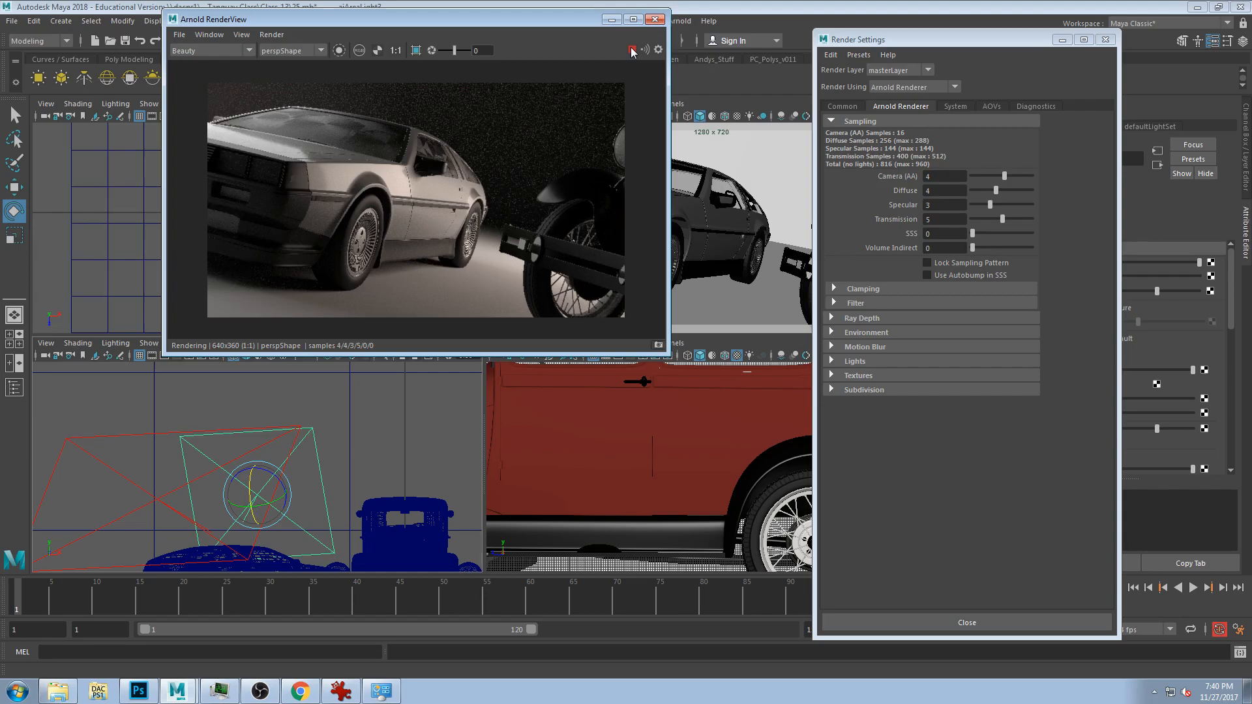
left_click(670, 356)
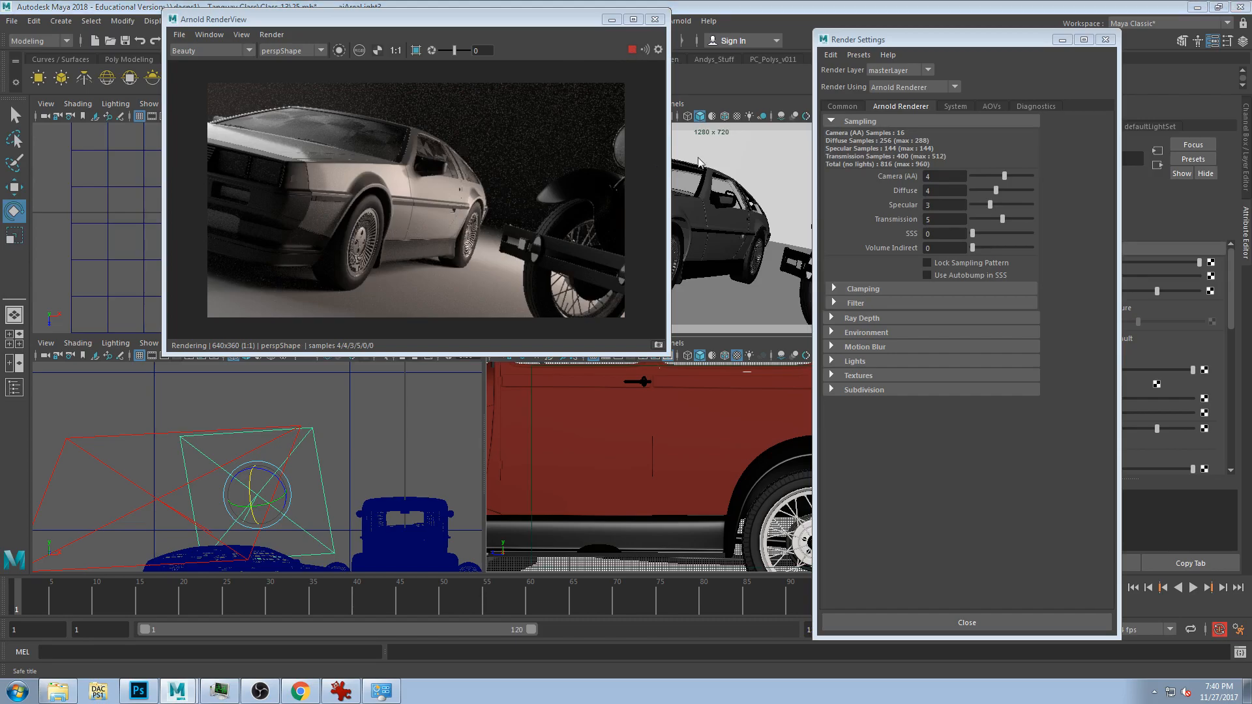
left_click_drag(319, 19, 208, 18)
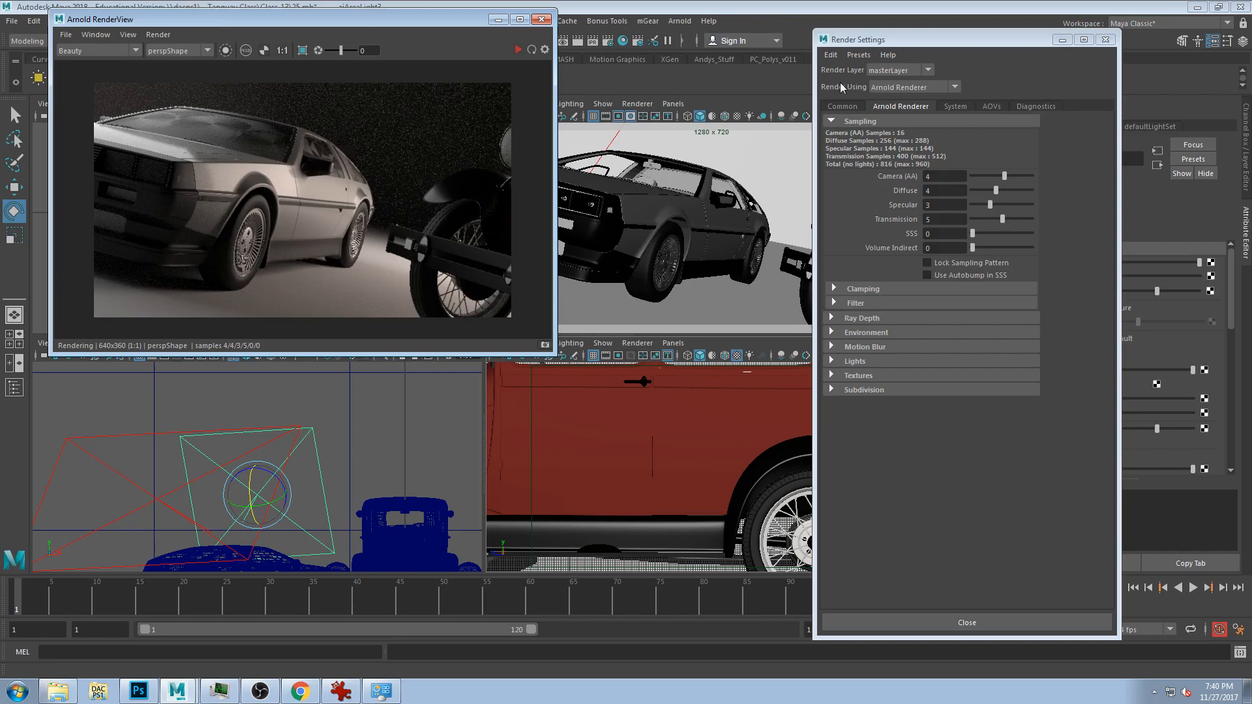
- Enlarge the render view, expand the common render settings' Image Size section and check the resolution presets and width
left_click(843, 106)
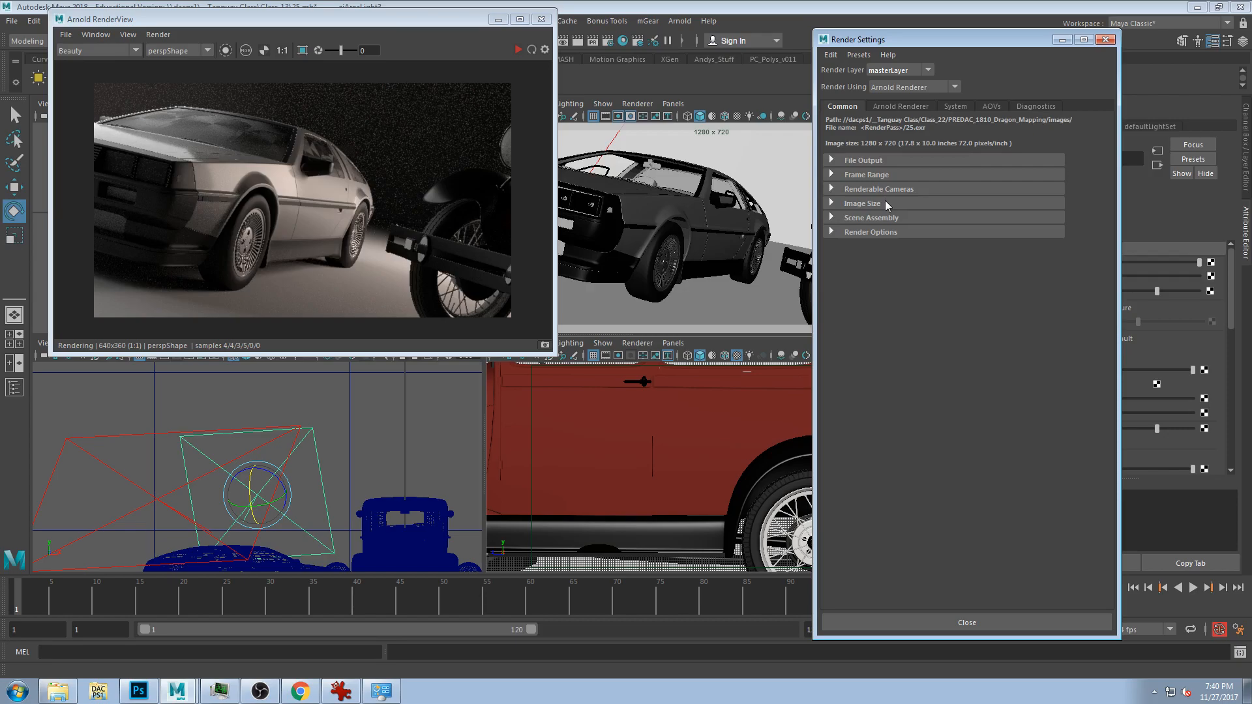
left_click_drag(413, 19, 450, 22)
left_click_drag(591, 352, 686, 443)
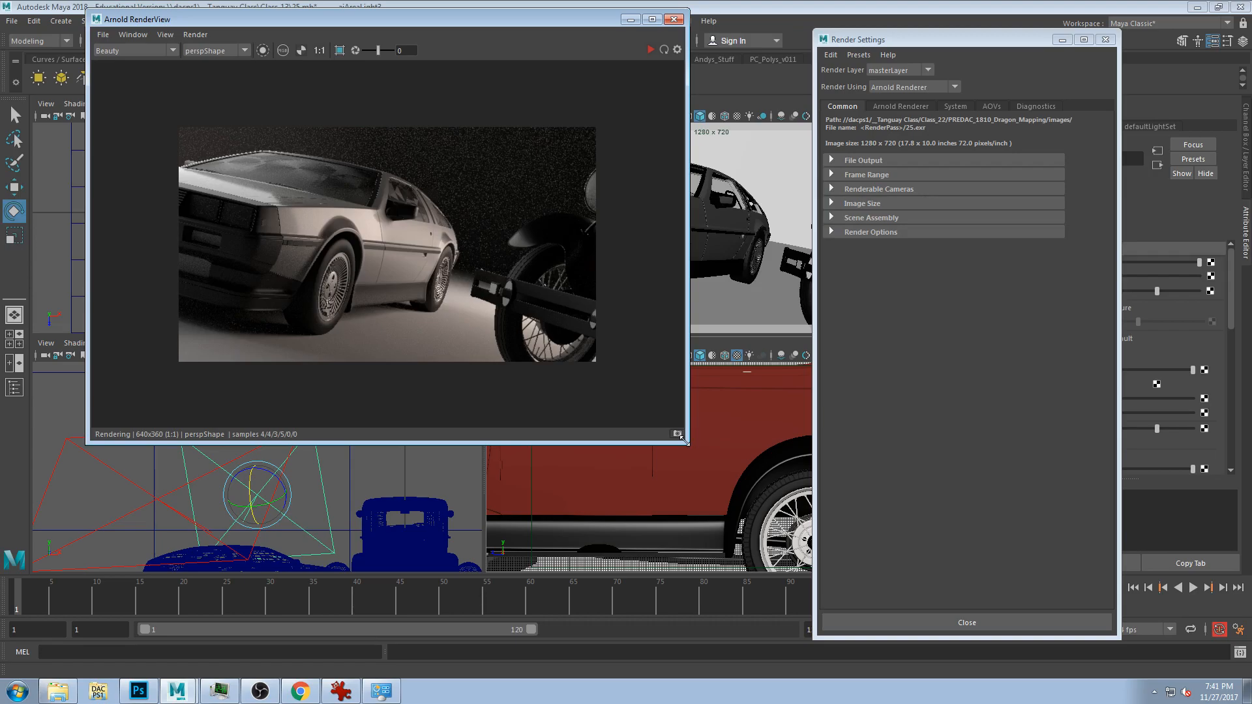
left_click(871, 204)
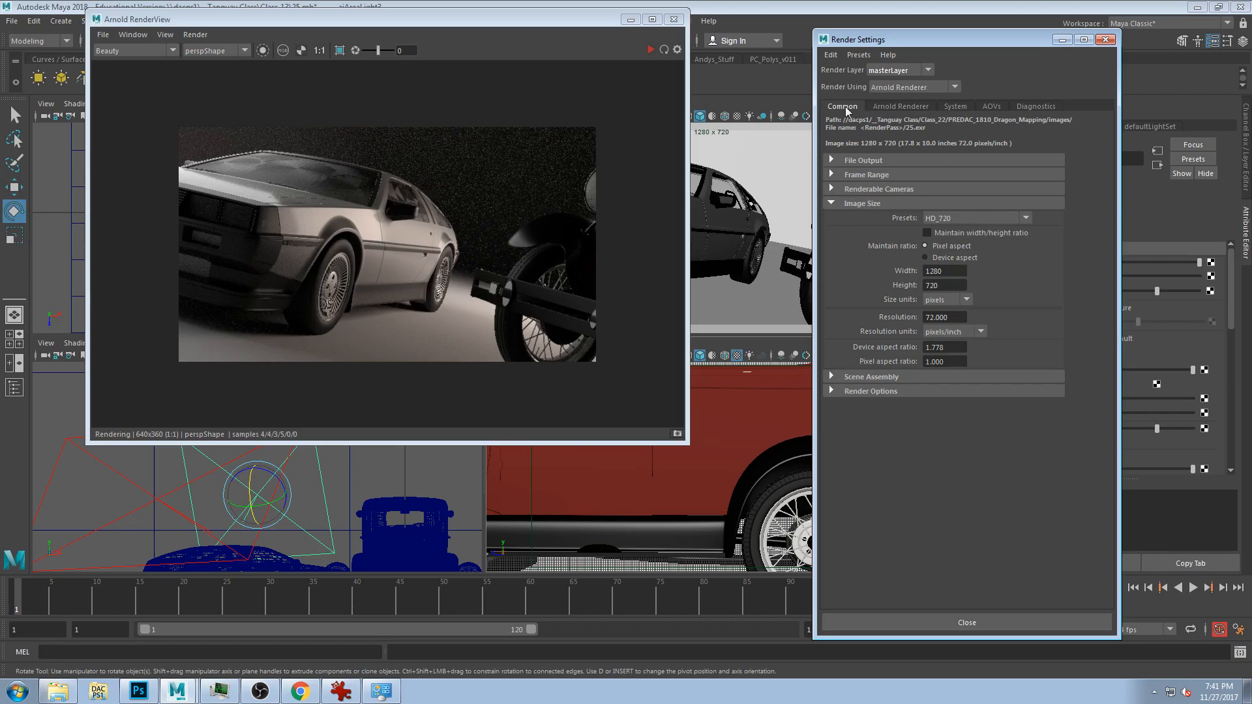
mouse_move(860, 40)
left_mouse_down()
mouse_move(870, 27)
mouse_move(858, 22)
left_mouse_up()
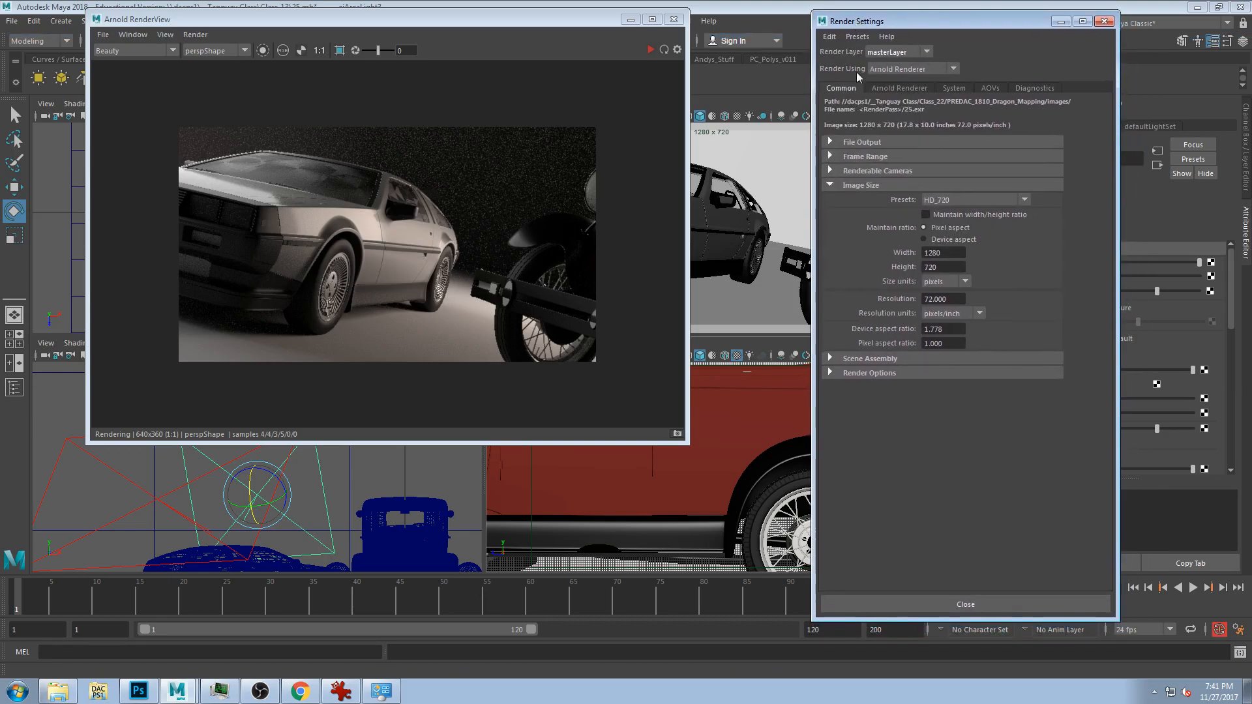
left_click(934, 202)
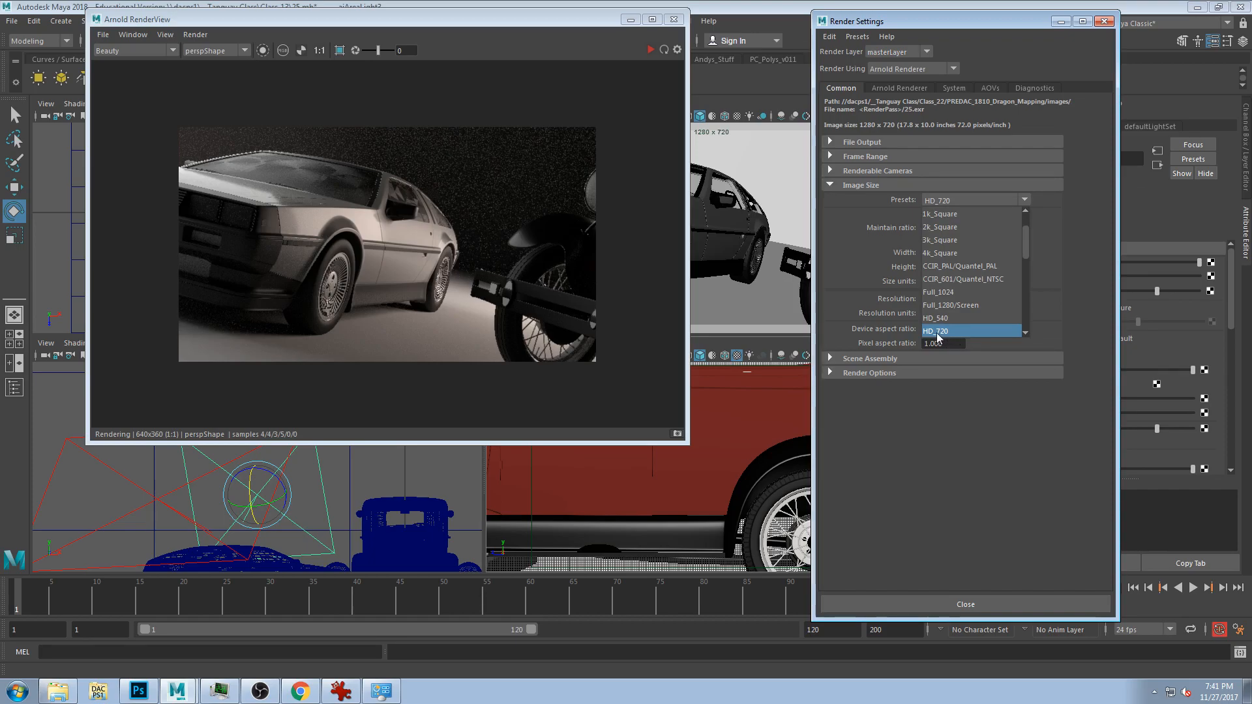
left_click(972, 493)
double_click(934, 253)
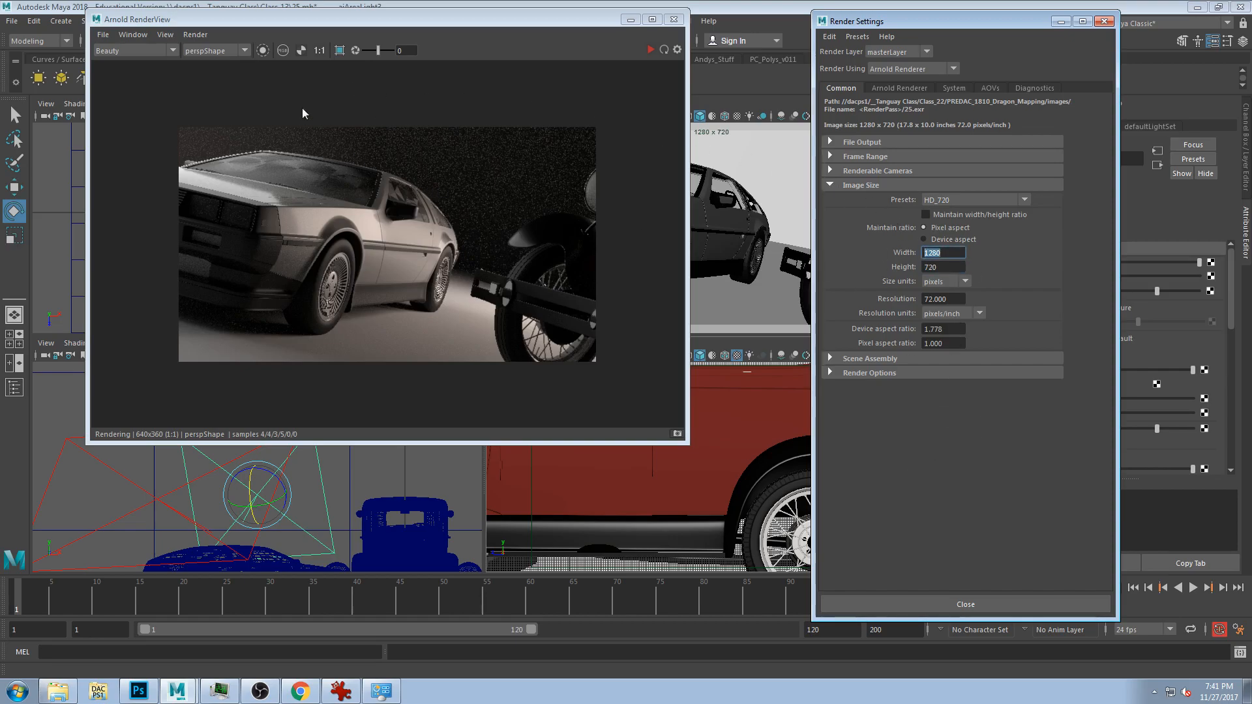
- Set the render view's Test Resolution to 100% and restart the render at full size
left_click(194, 36)
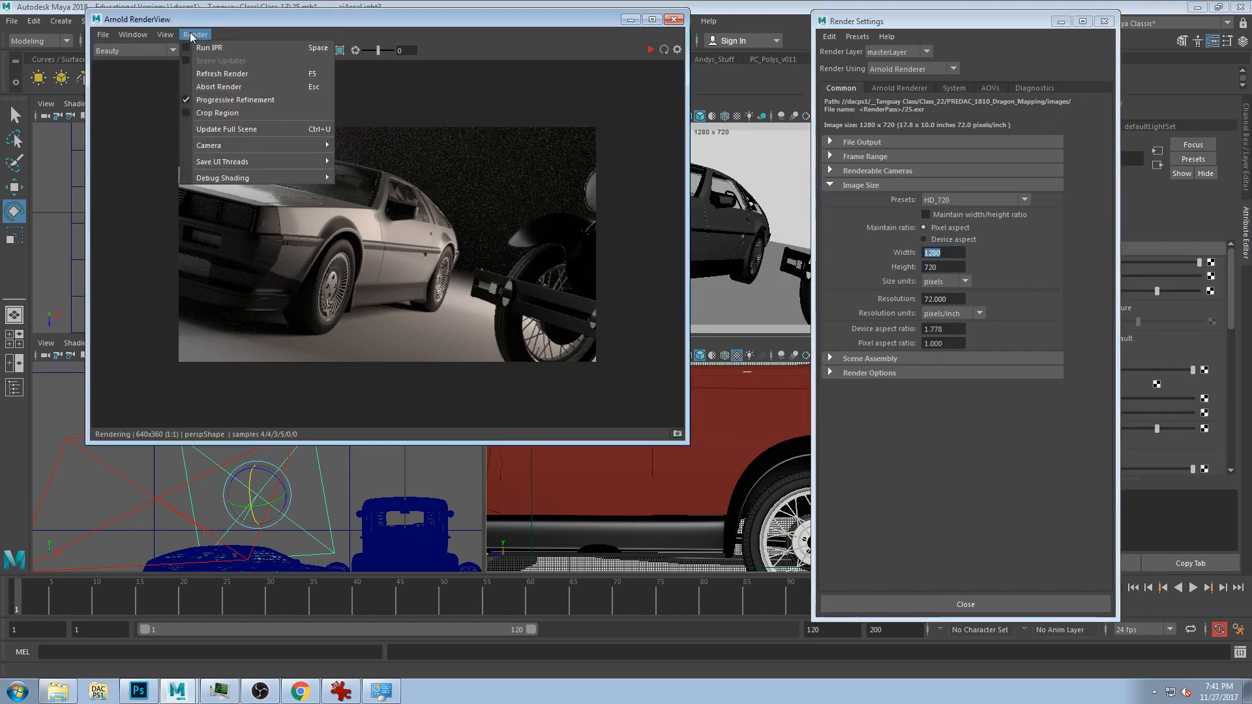
mouse_move(165, 35)
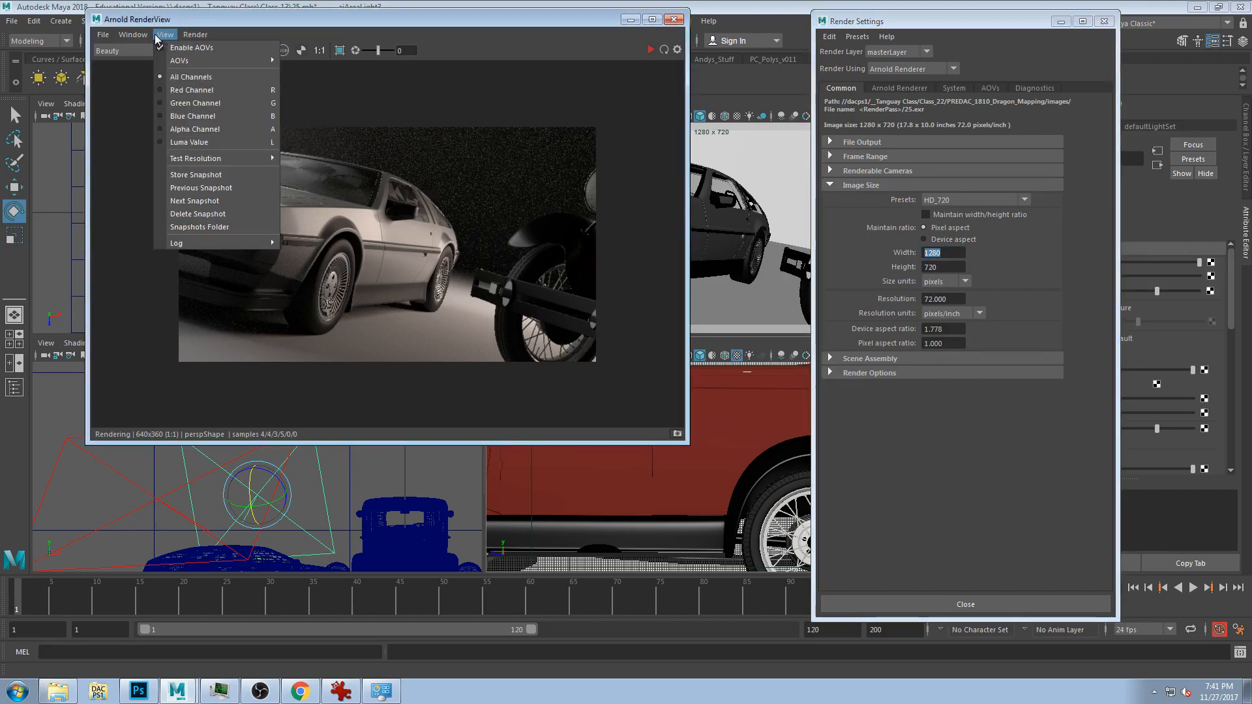
left_click(243, 17)
left_click(167, 37)
mouse_move(215, 158)
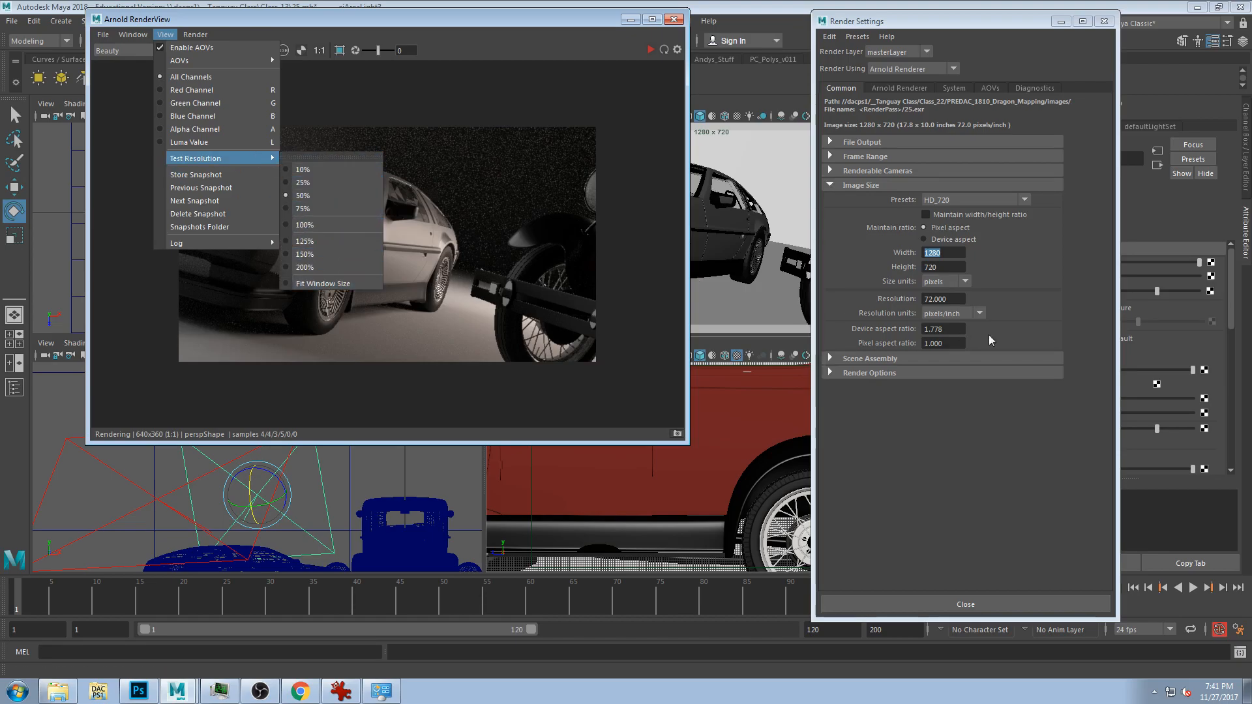
left_click(318, 226)
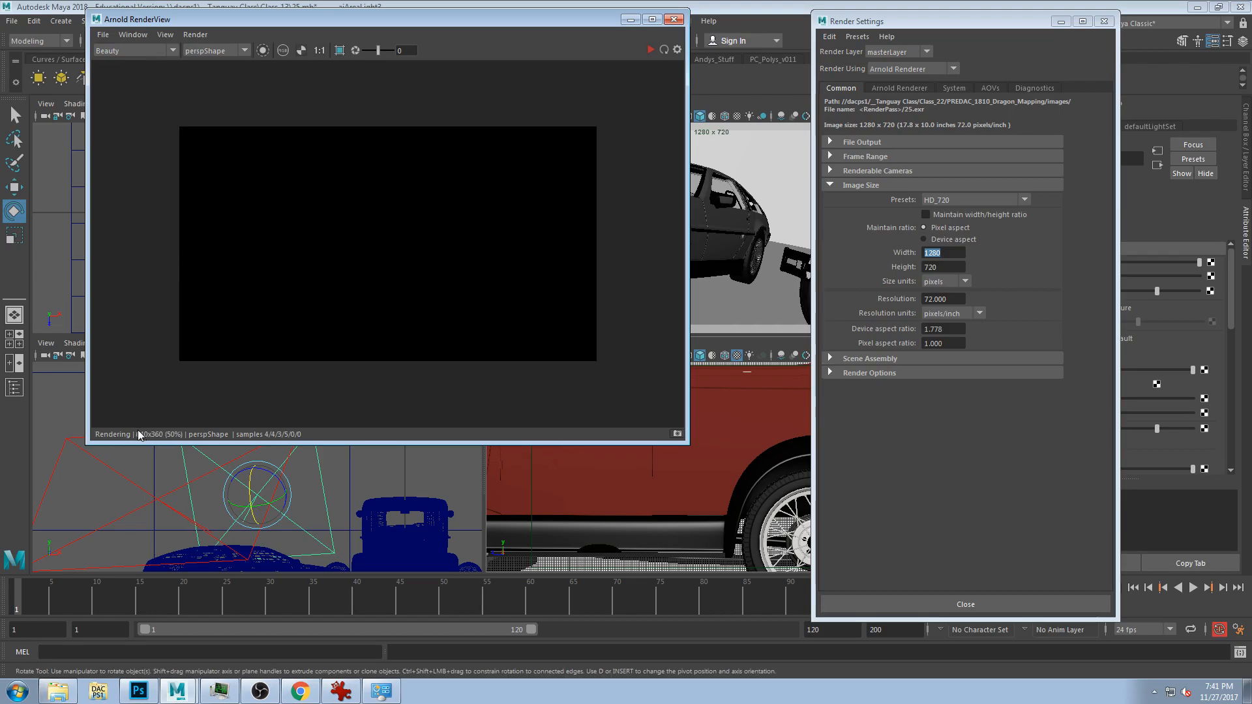
left_click(650, 48)
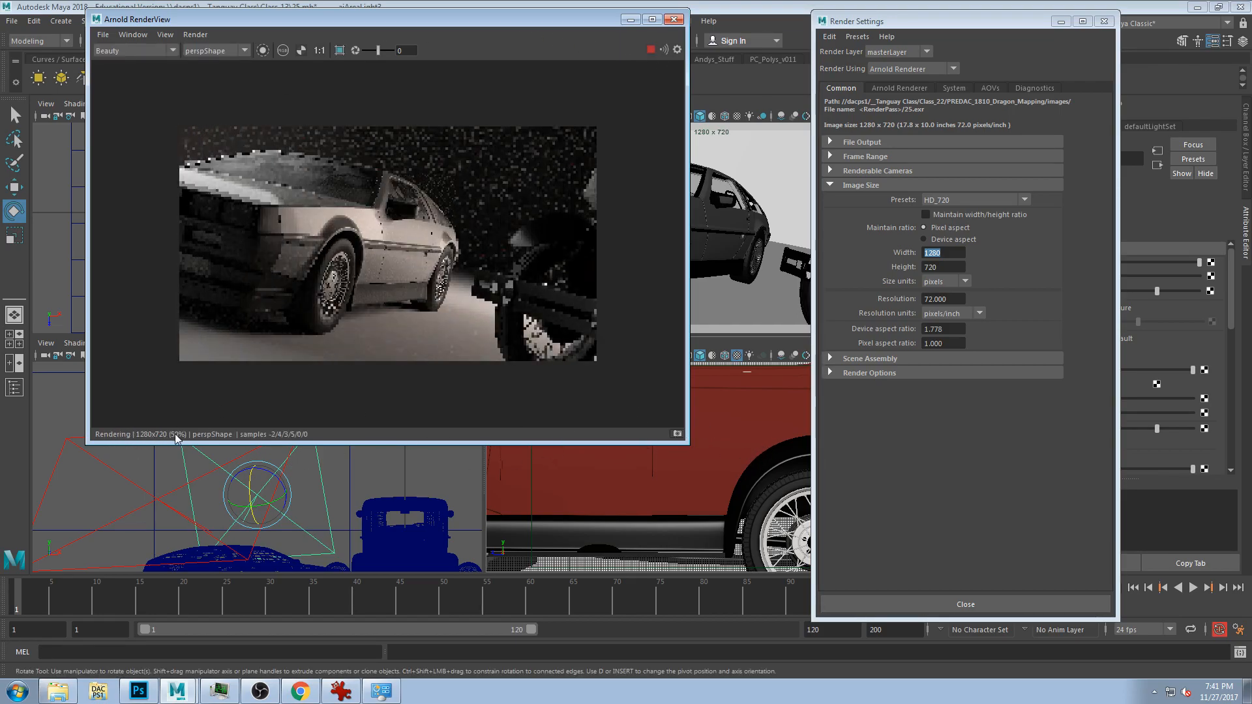
- Enlarge the render view window, display the image at its real 1:1 size and stop the render
left_click_drag(911, 581, 989, 634)
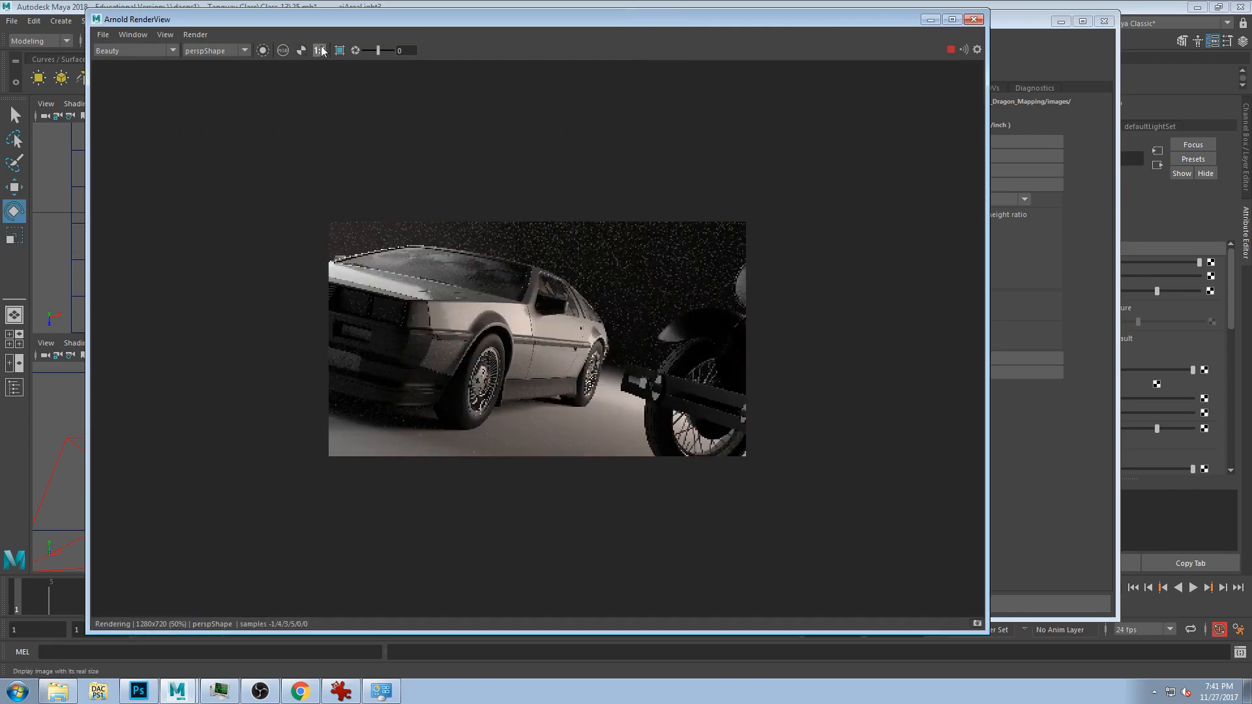
left_click(320, 51)
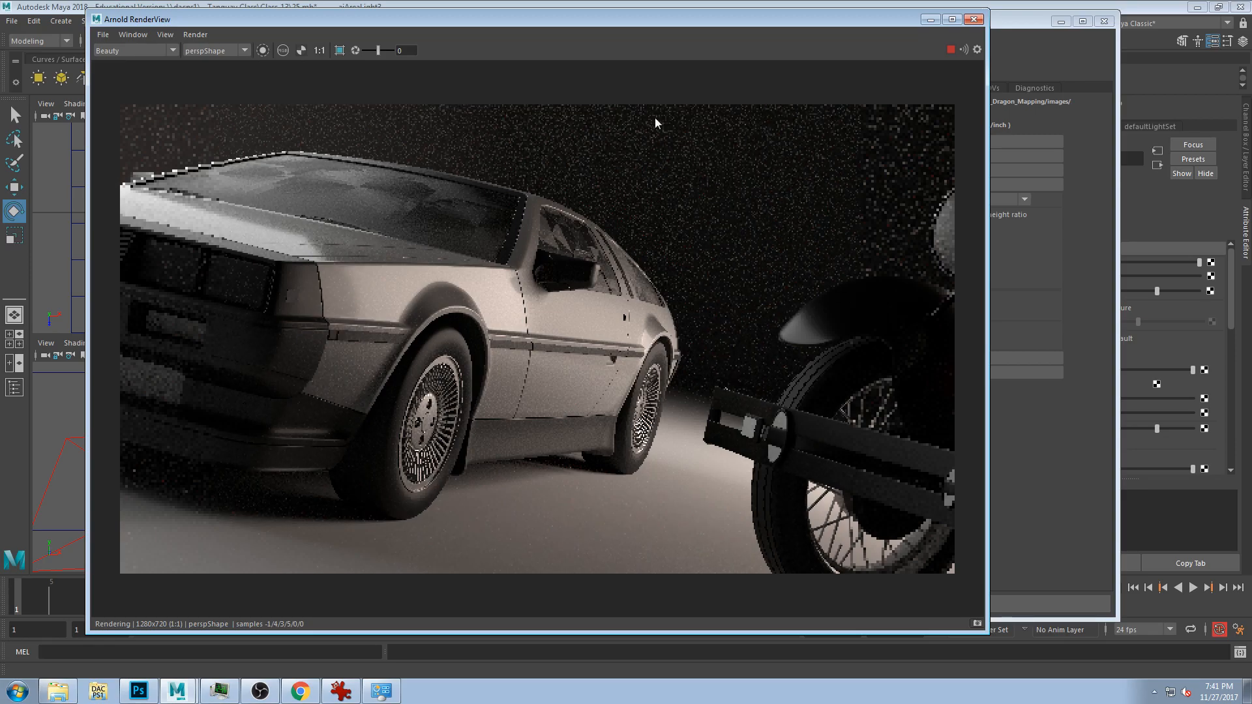
left_click(951, 49)
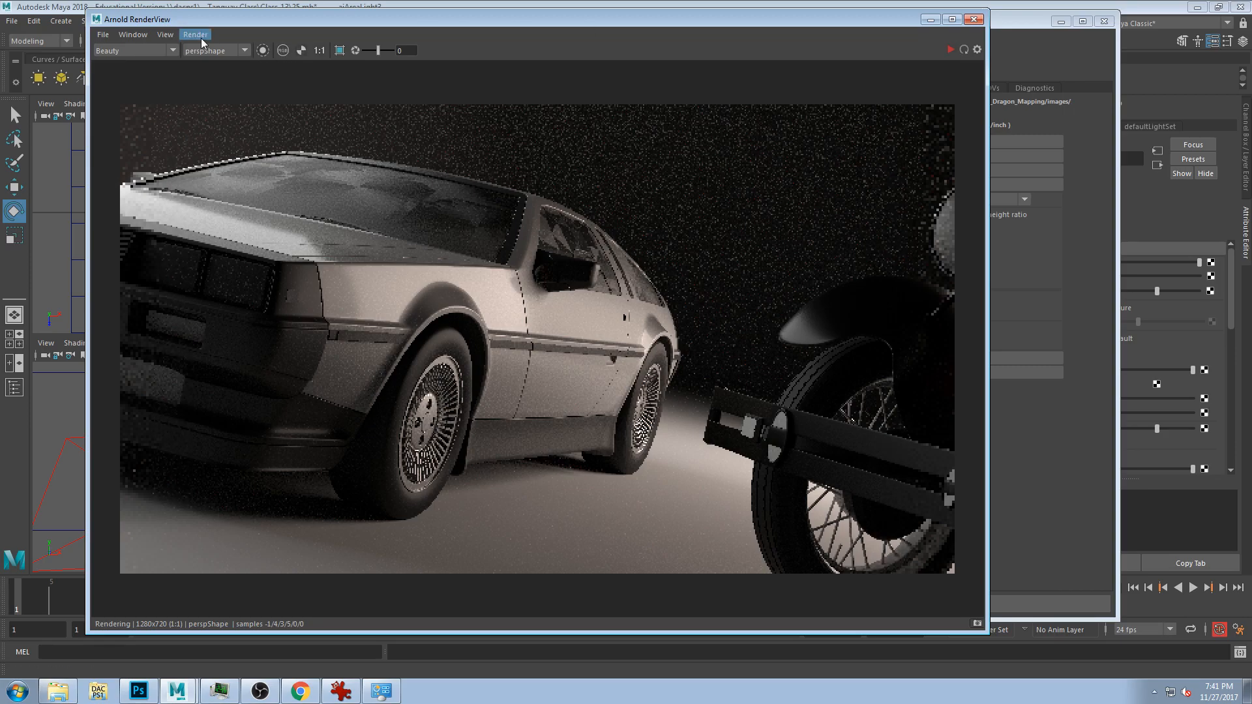
- Set the render view's Test Resolution to 50% and restart the render
left_click(166, 33)
mouse_move(225, 160)
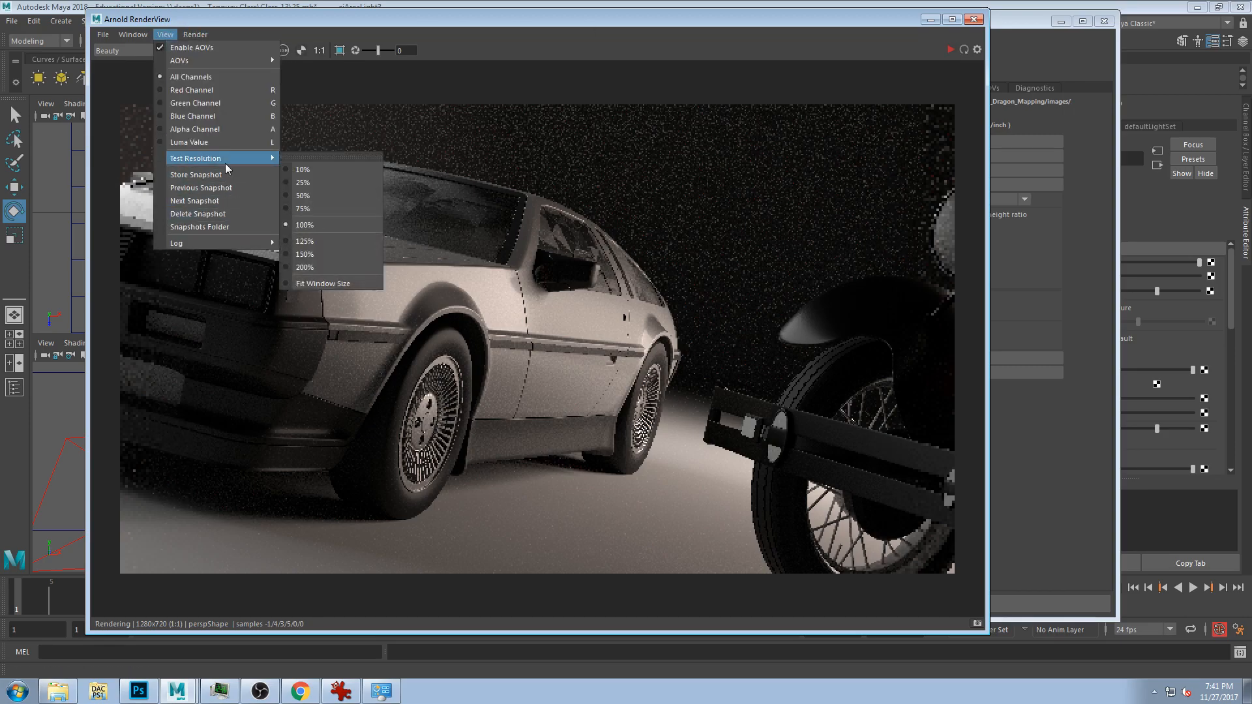
left_click(341, 195)
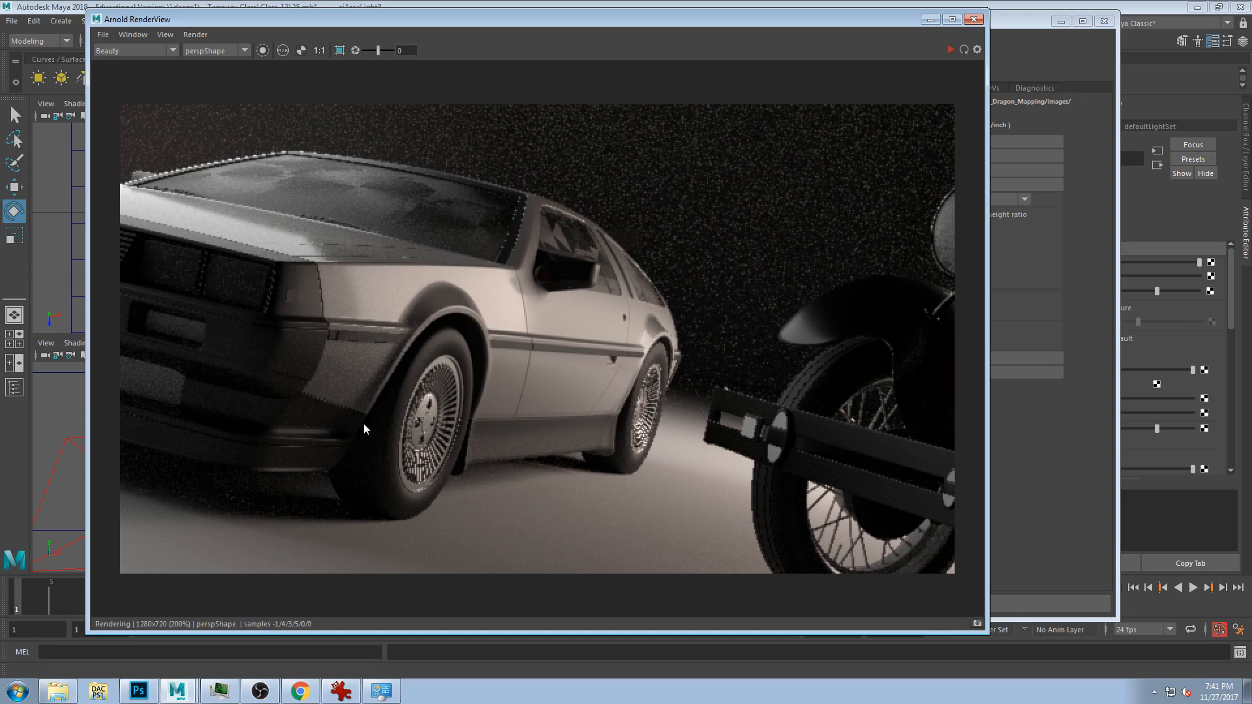
left_click(949, 49)
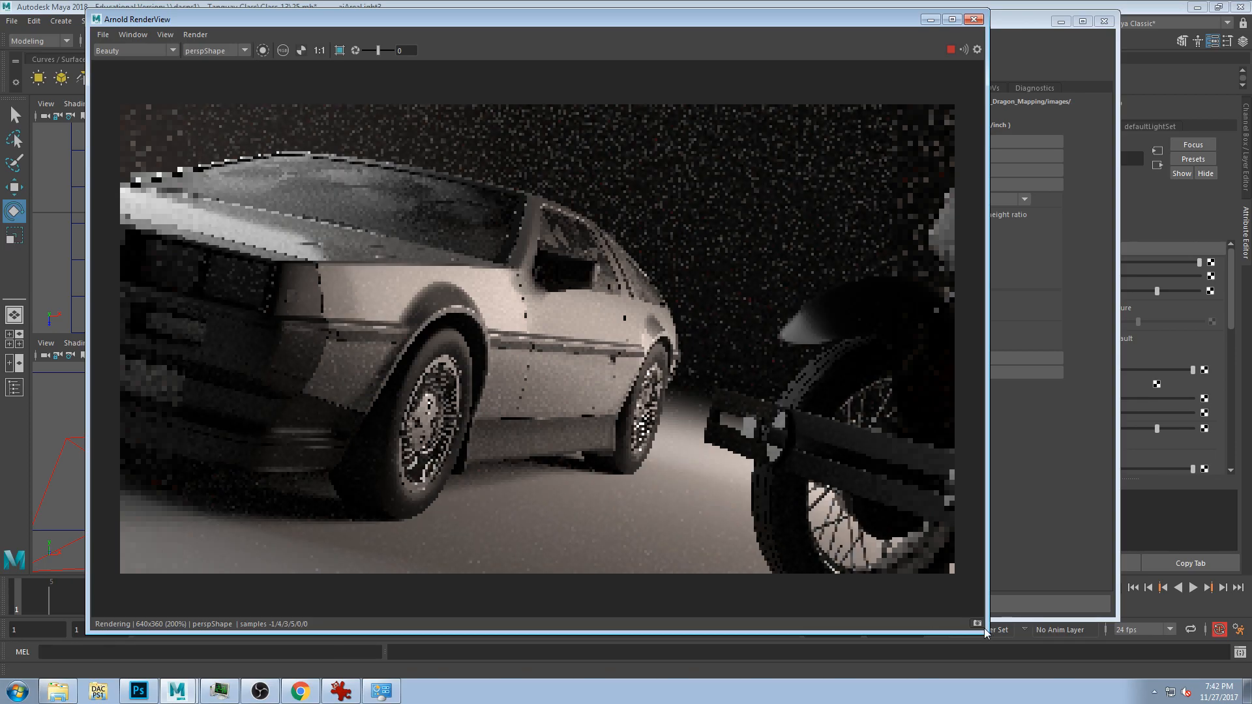
- Shrink the render view window and arrange it side by side with the Render Settings window
left_click_drag(986, 631, 960, 599)
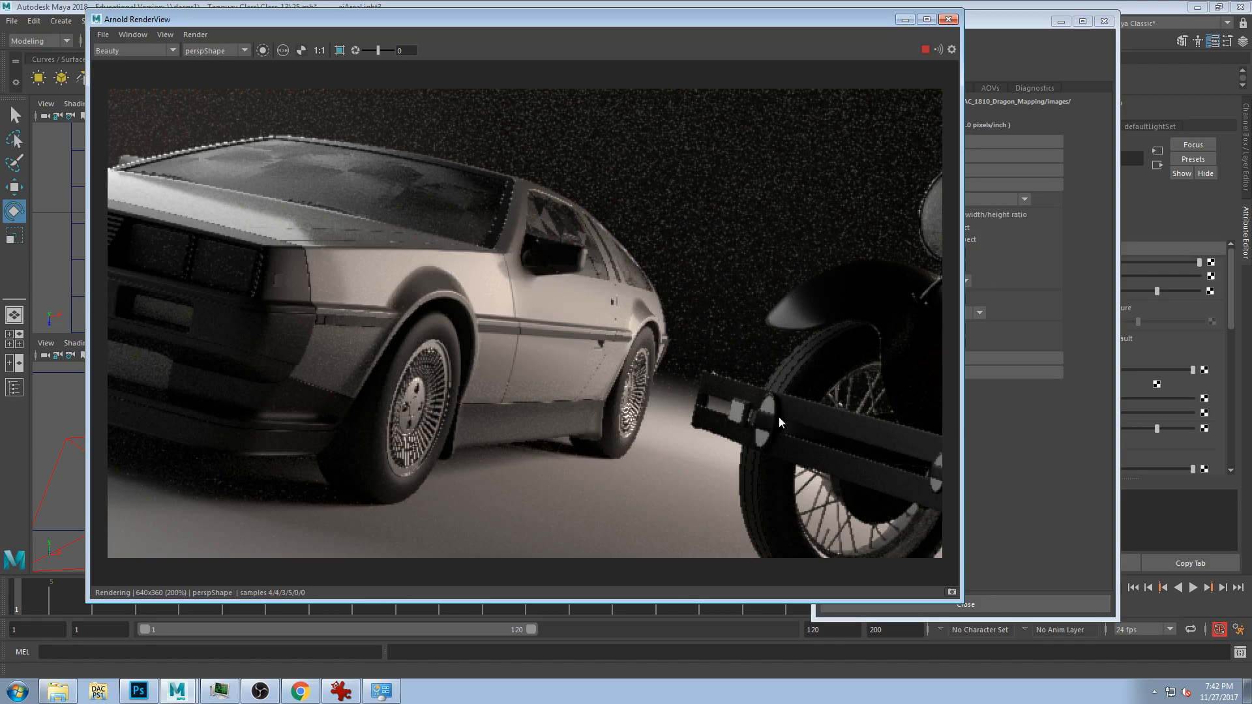
left_click_drag(961, 600, 970, 585)
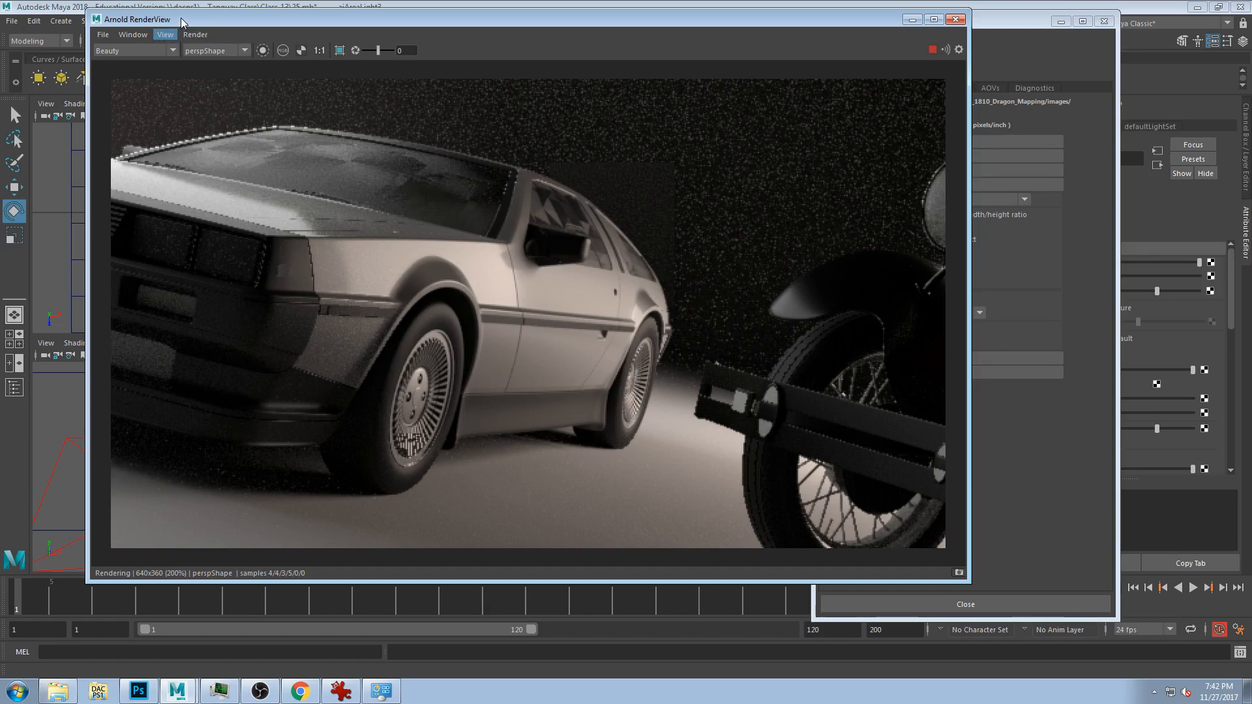
left_click_drag(140, 20, 96, 22)
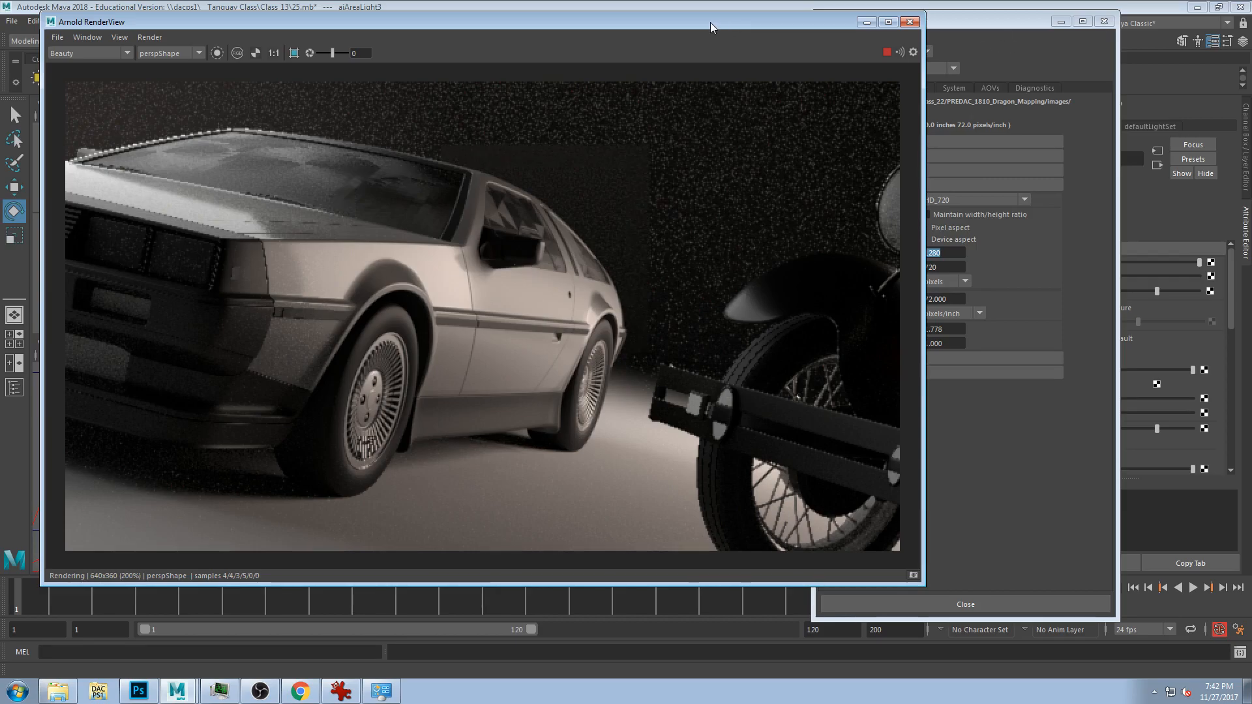
left_click_drag(710, 22, 698, 22)
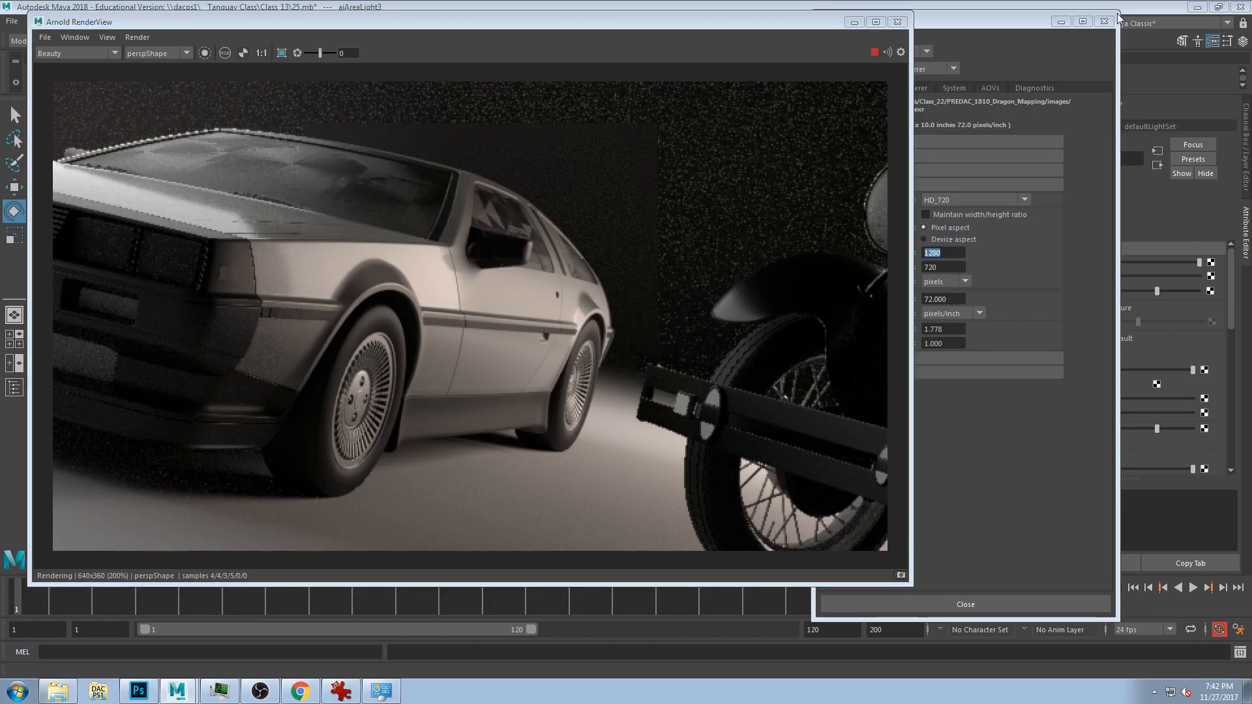
left_click_drag(858, 20, 987, 20)
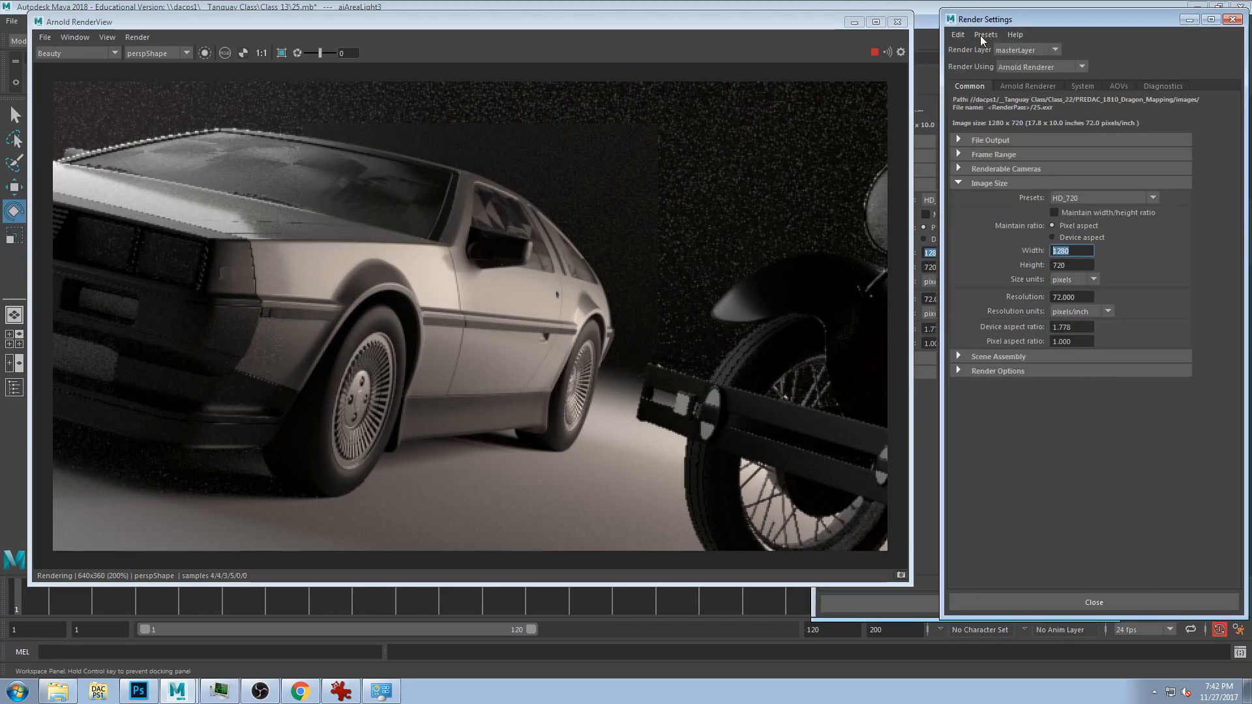
- Stop the render, load the user preset Arnold_RoughLayout_v01 and restart the live render
left_click(872, 51)
left_click(875, 51)
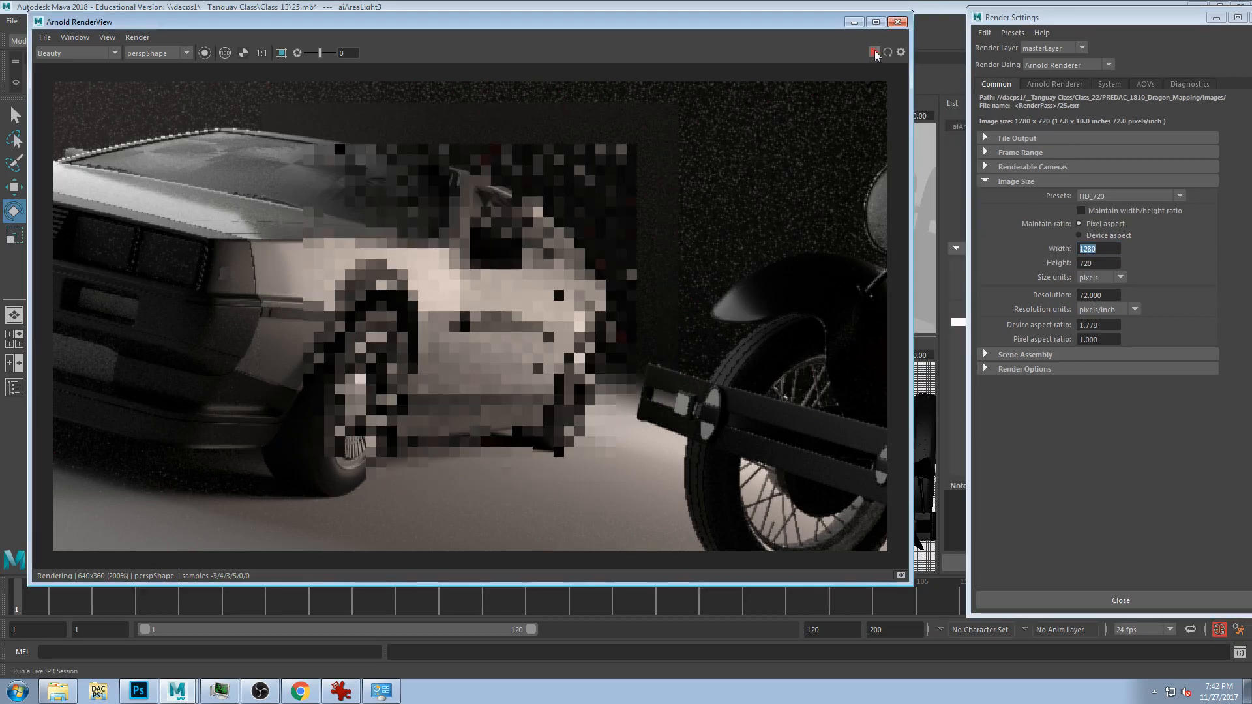
left_click(1010, 36)
mouse_move(1043, 59)
mouse_move(1163, 89)
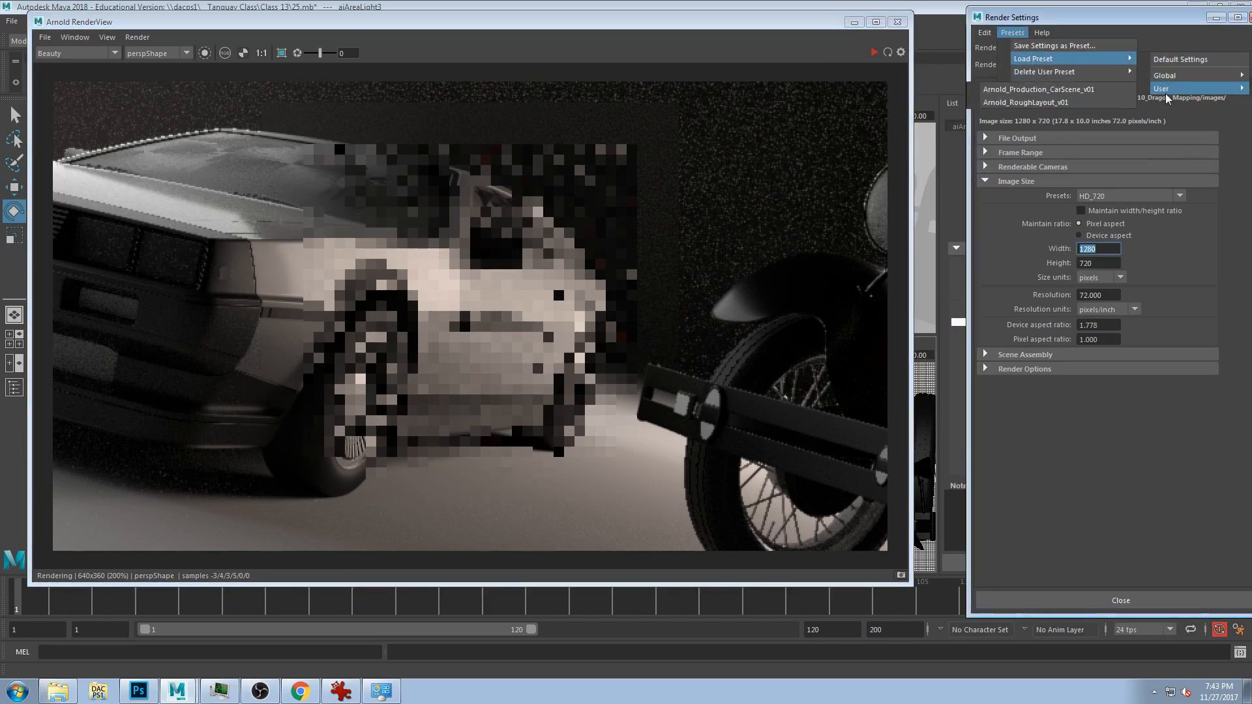
left_click(1055, 101)
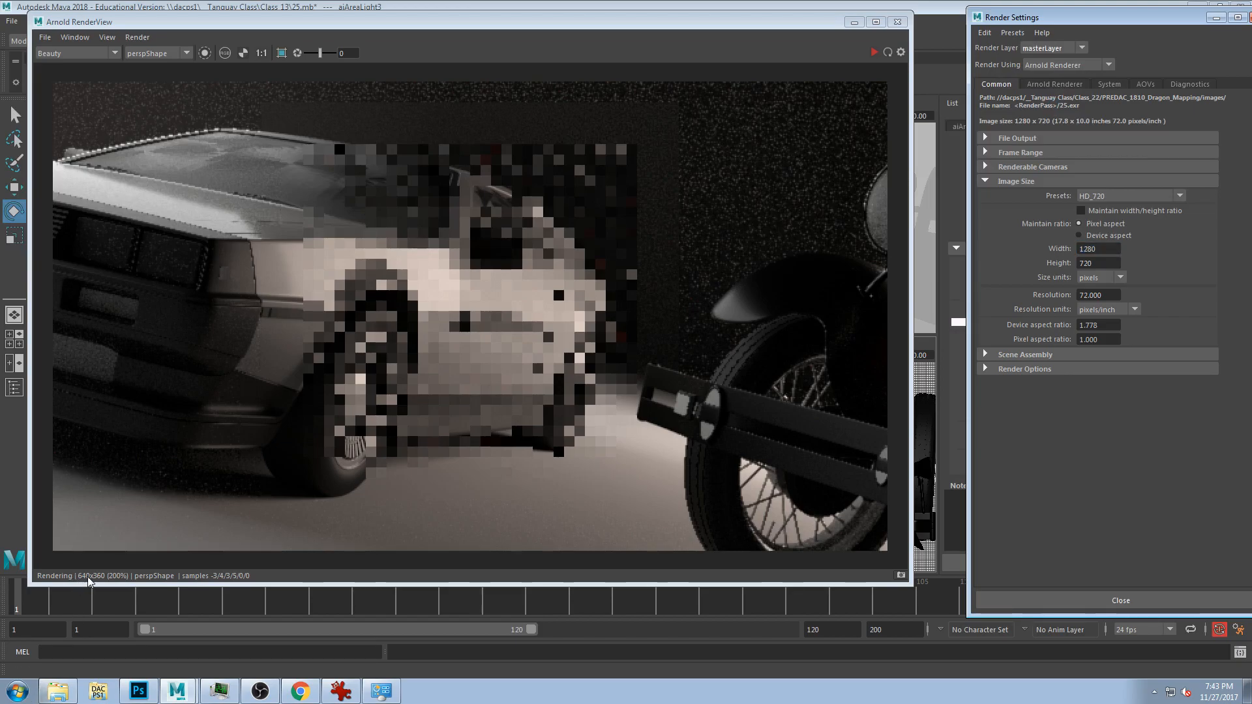
left_click(875, 53)
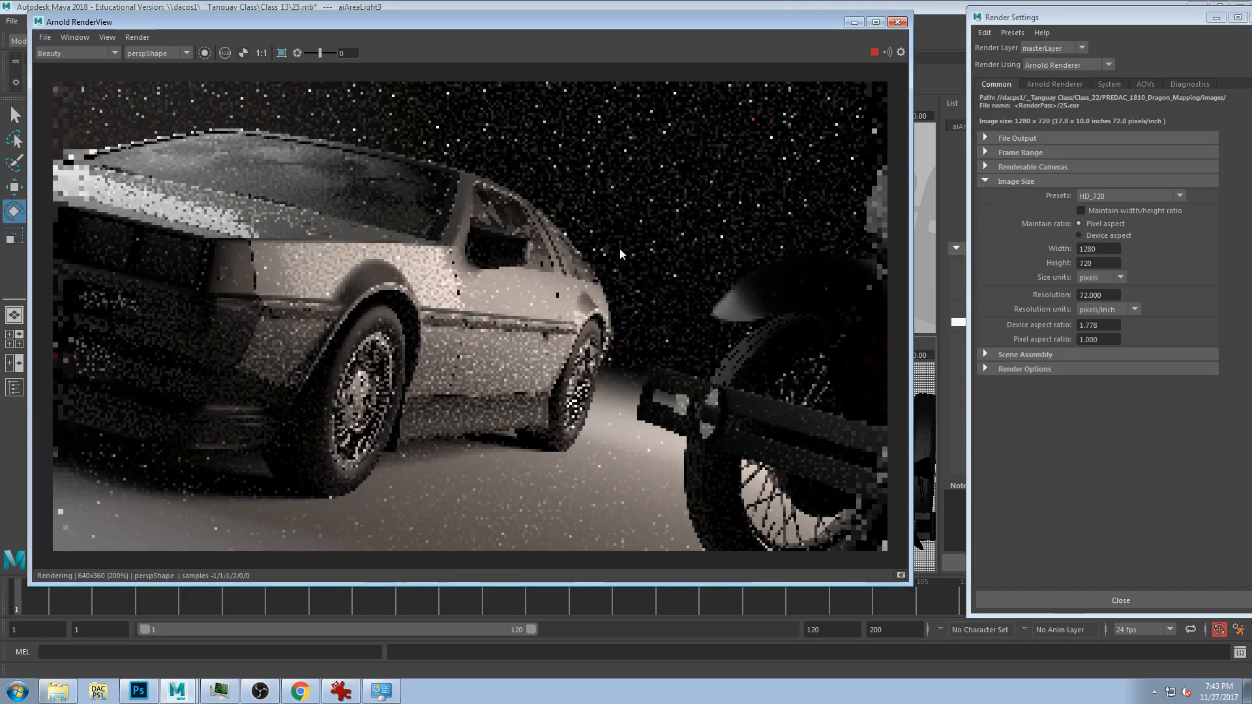
- Uncover the perspective viewport and reframe its camera on the front three-quarter view of the red vintage car
left_click_drag(1016, 19, 979, 18)
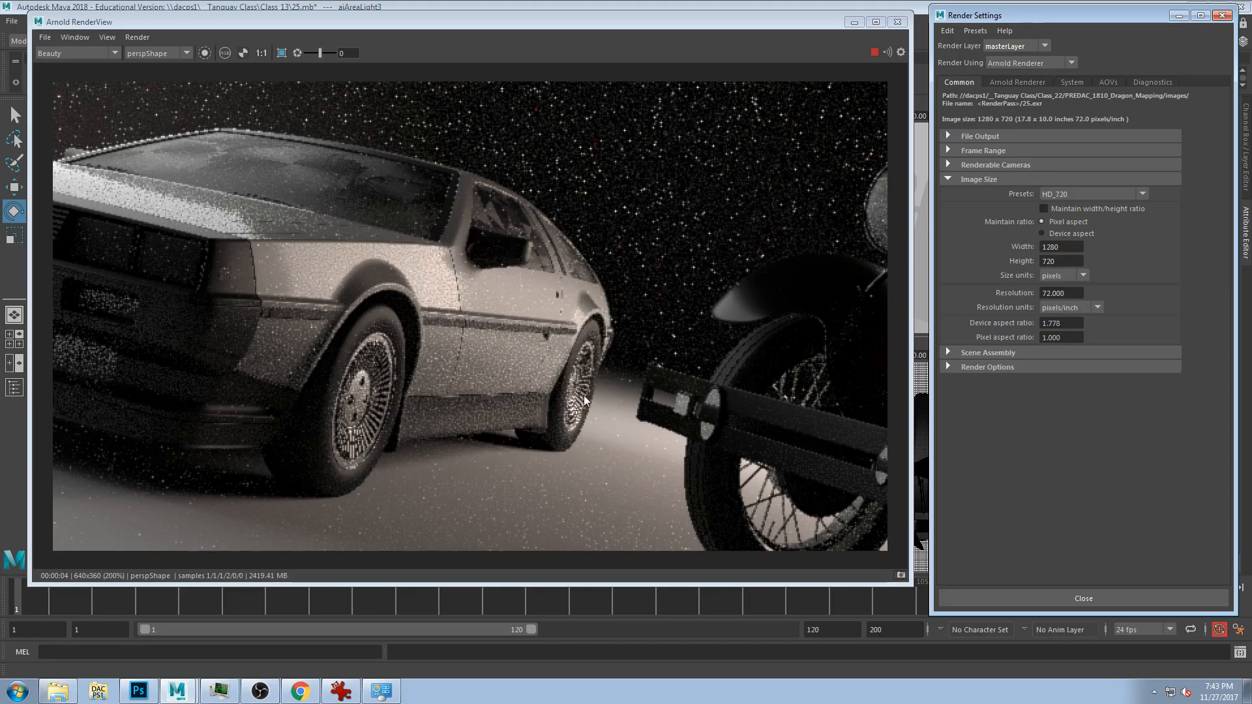
left_click_drag(620, 21, 306, 226)
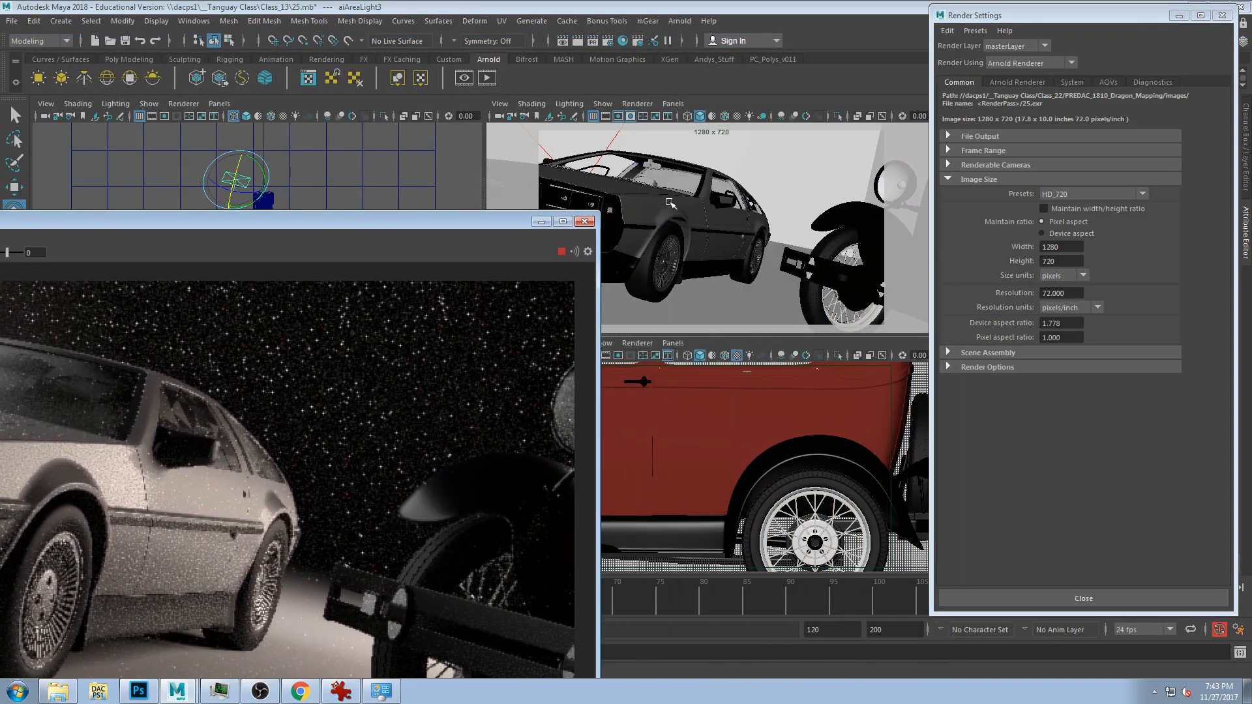
left_click_drag(701, 221, 727, 214, "alt")
middle_click_drag(728, 222, 750, 171, "alt")
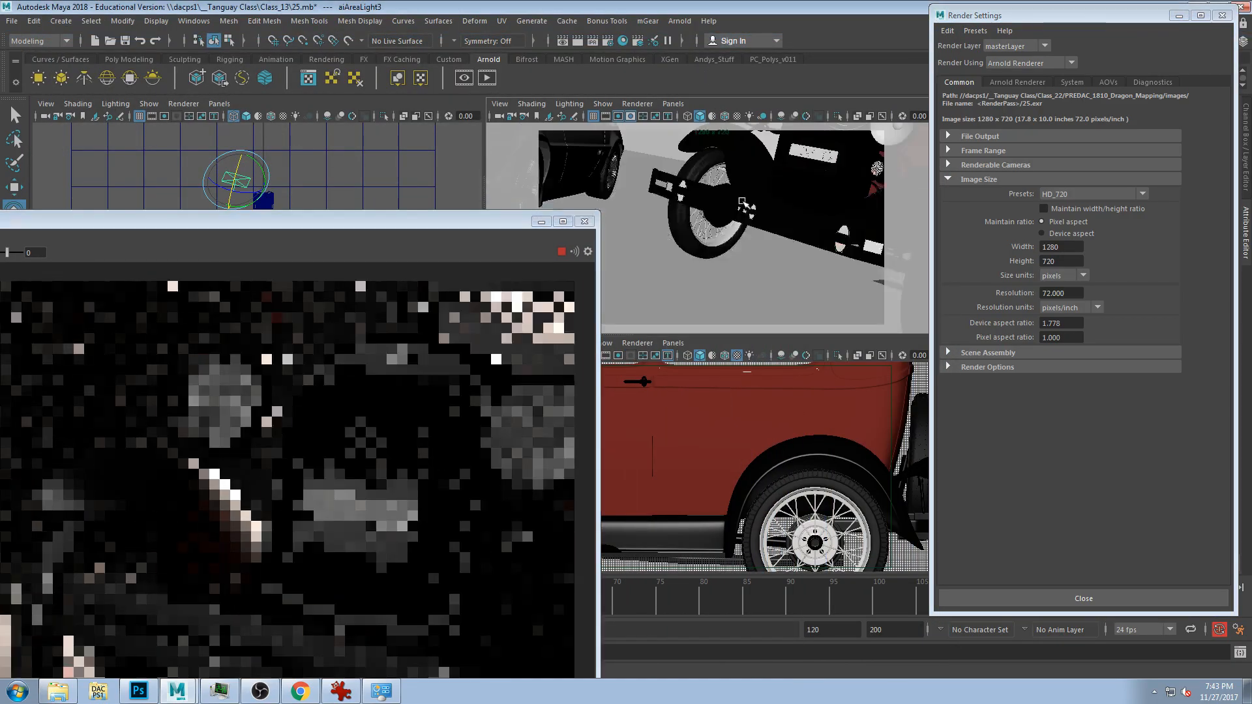
right_click_drag(737, 203, 678, 232, "alt")
middle_click_drag(672, 236, 614, 242, "alt")
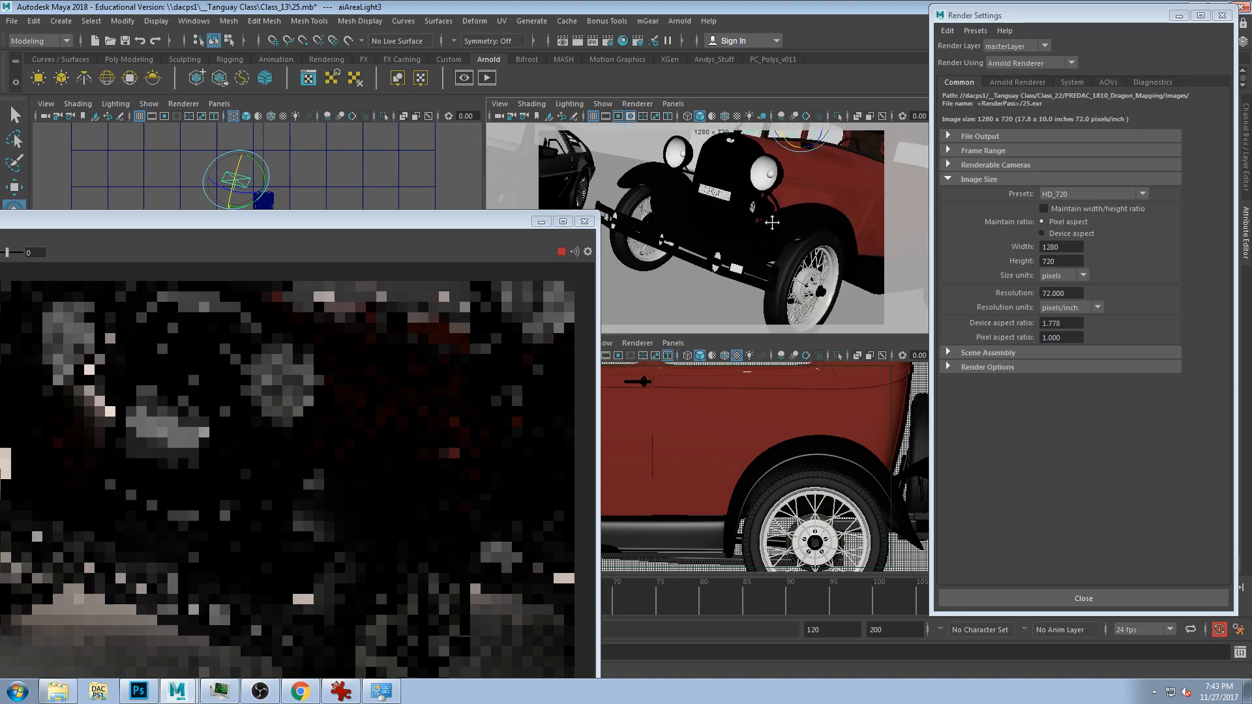
left_click_drag(793, 219, 601, 226, "alt")
- Display the render at 1:1, shrink the render view around the image and place it clear of the top and perspective viewports
left_click_drag(440, 221, 815, 52)
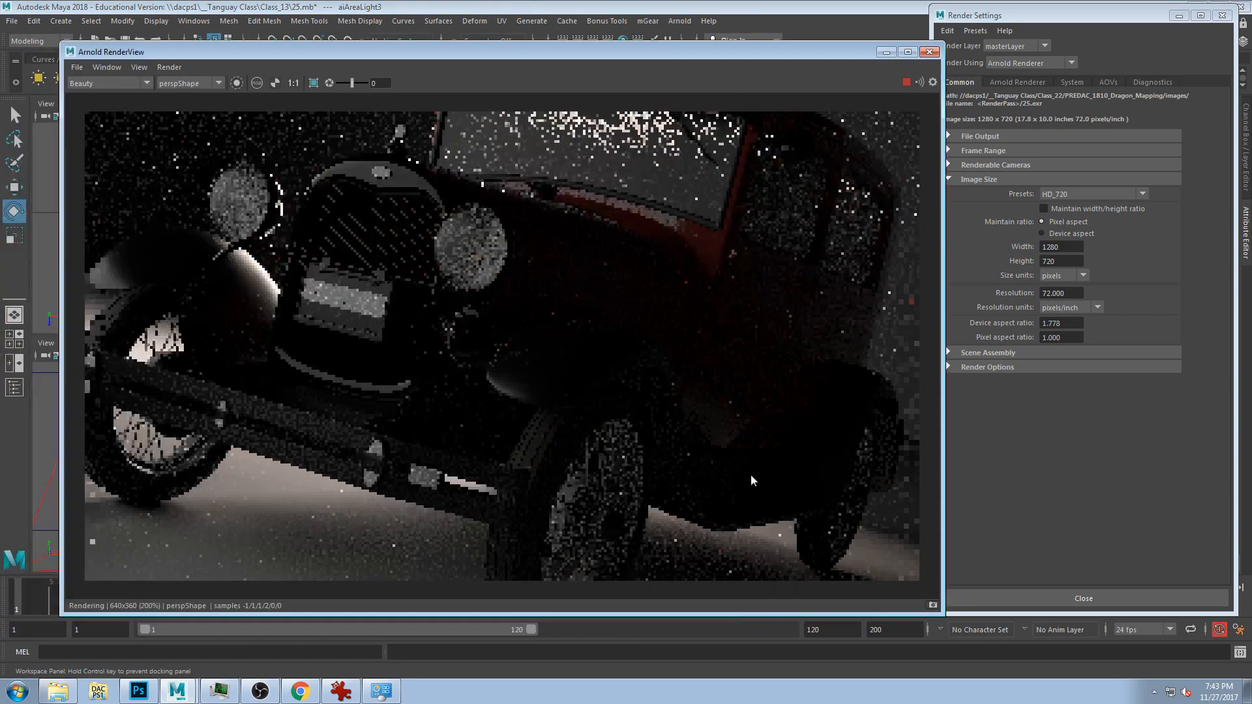
left_click(294, 83)
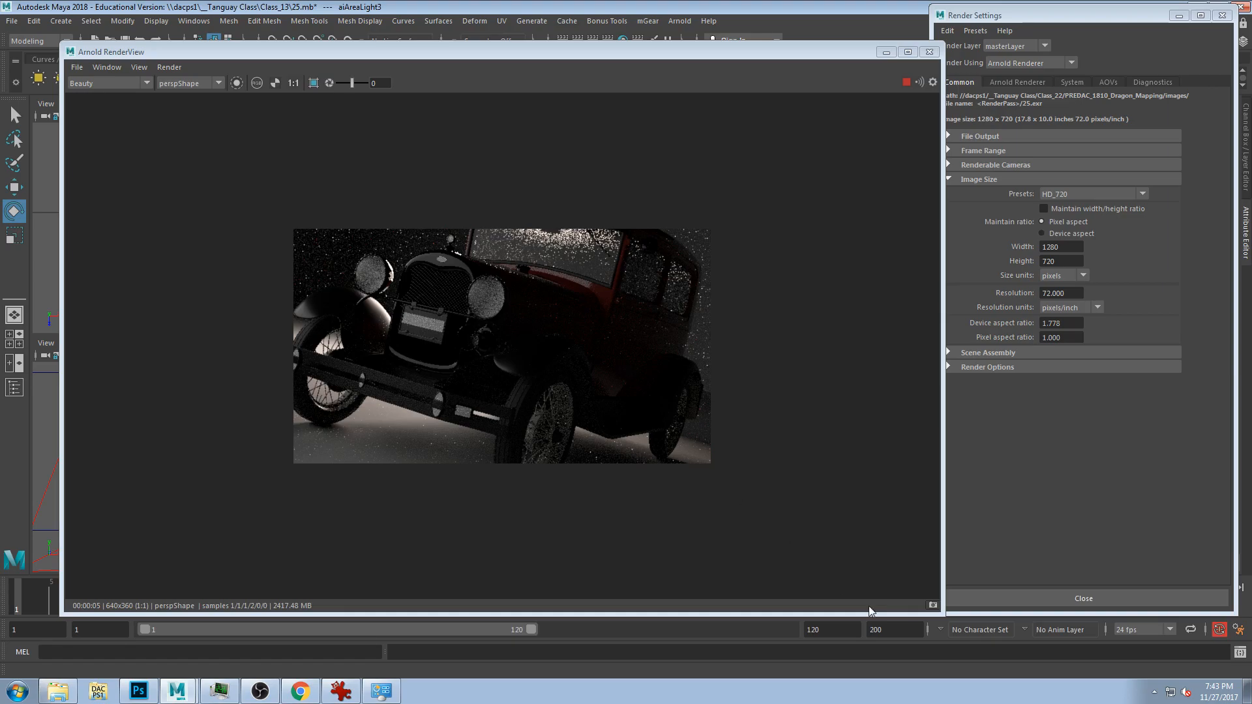
left_click_drag(940, 614, 562, 392)
left_click_drag(303, 52, 441, 275)
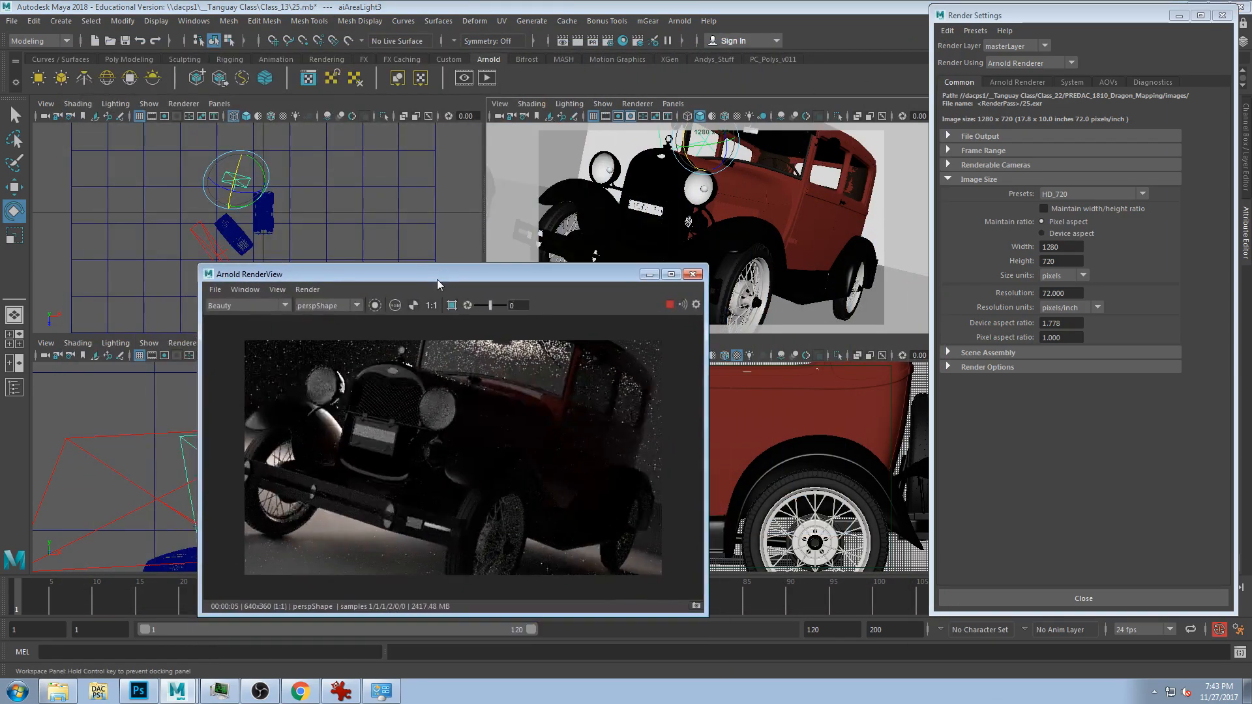
- Reposition the area lights in the top view, shifting the silver car's side light inward and the rear light beyond the red car
key("w")
left_click_drag(248, 247, 259, 260)
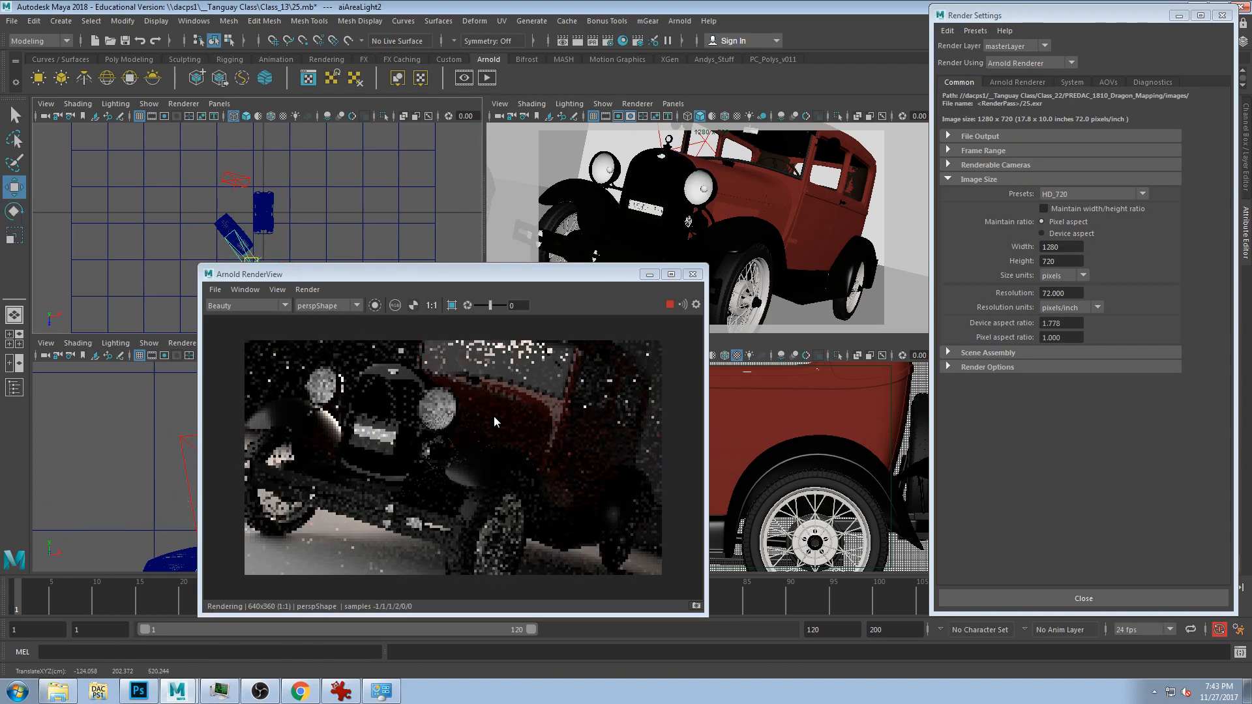
left_click(236, 179)
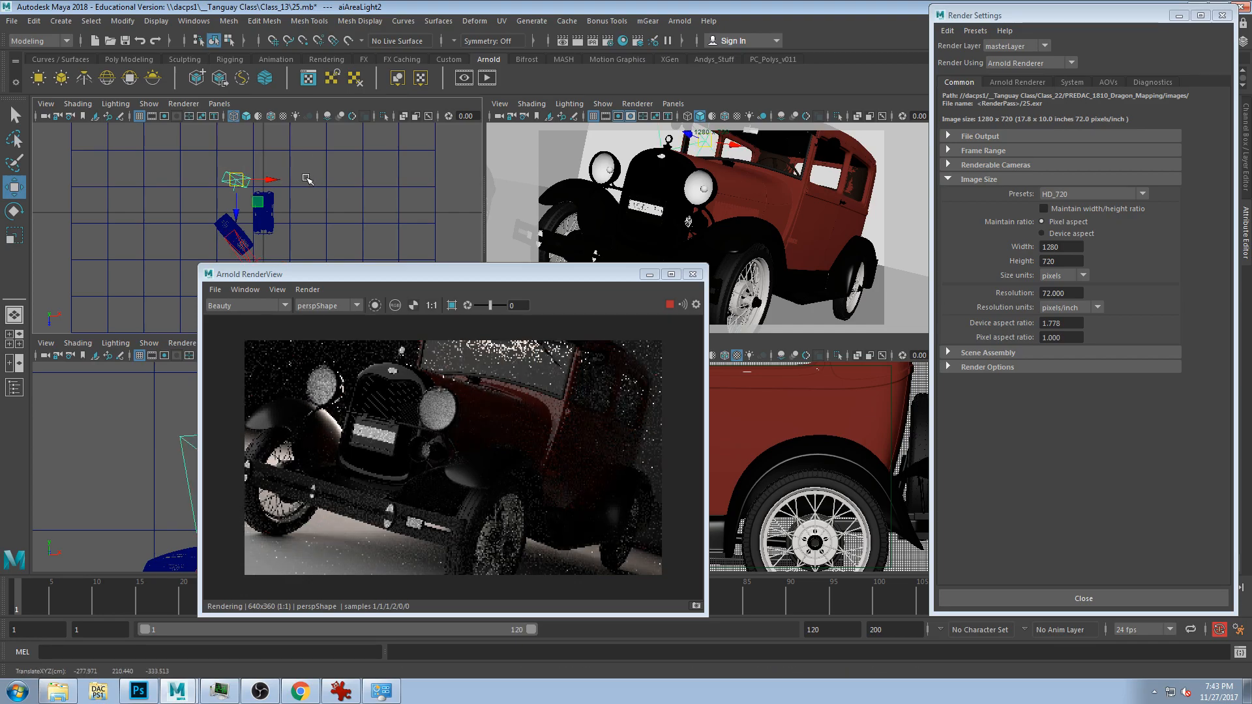
key("r")
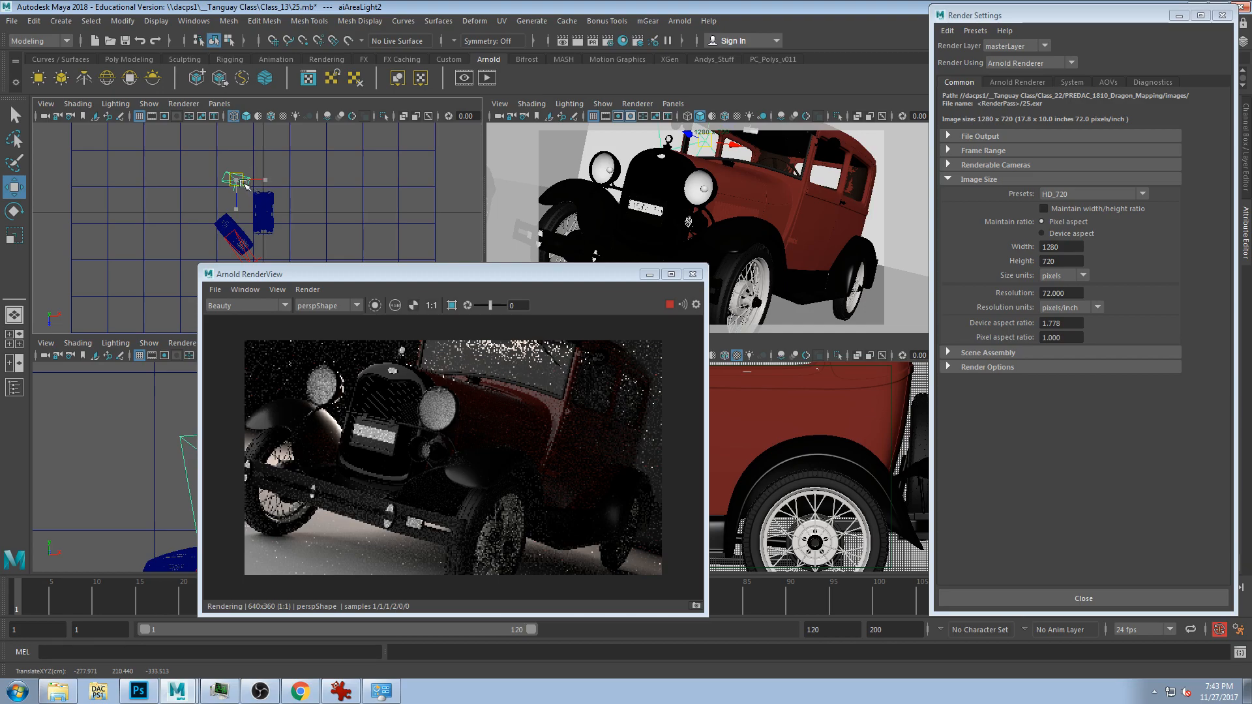
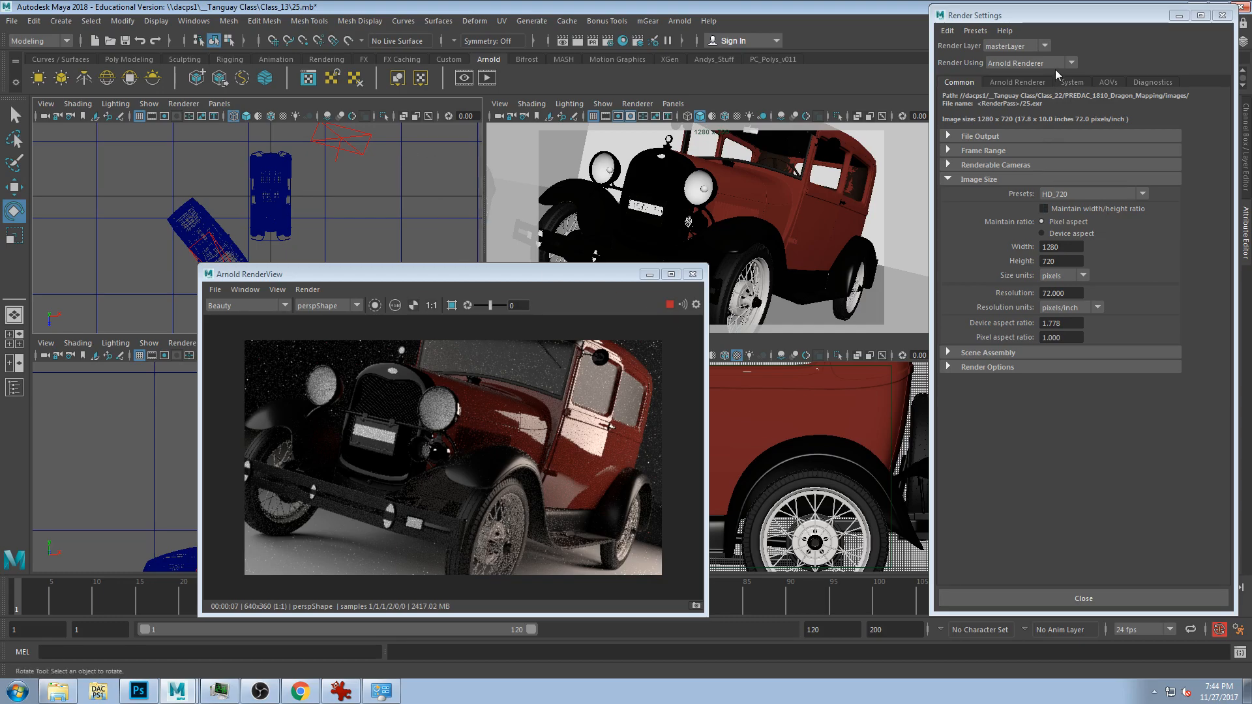
- Show the Arnold sampling settings and rotate the area light behind the red car in the top view
left_click(1073, 83)
left_click(1034, 82)
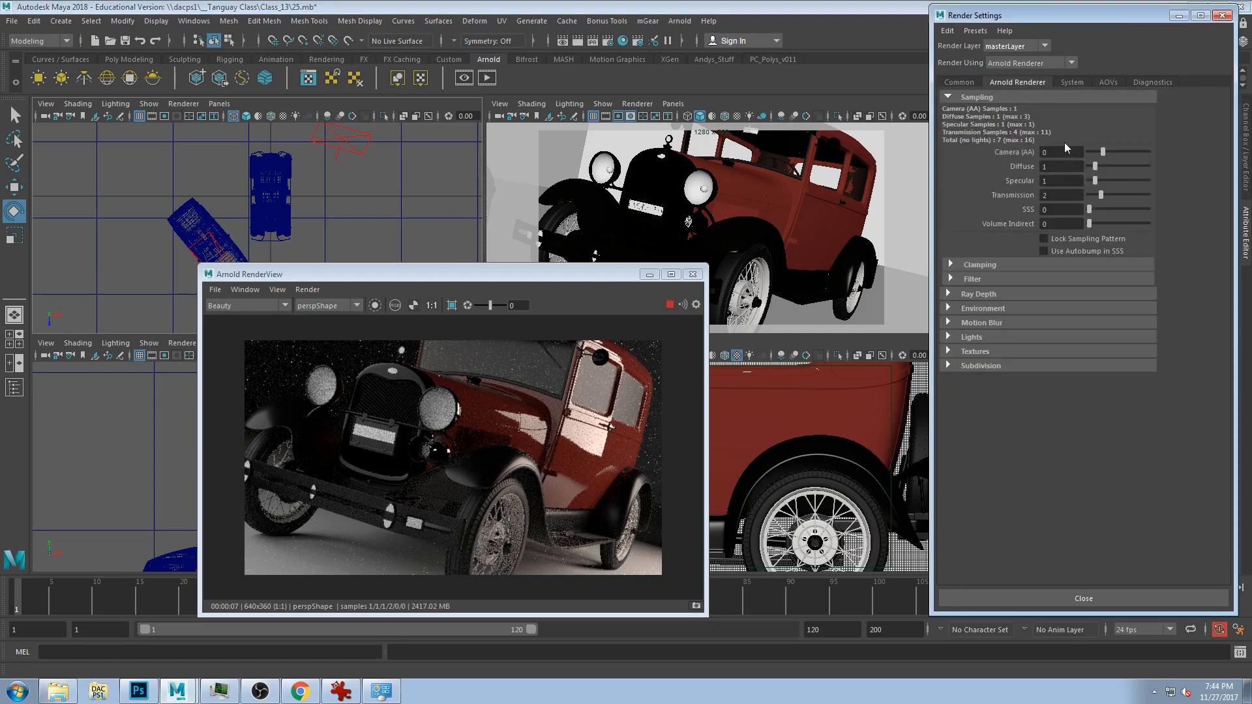
left_click(346, 142)
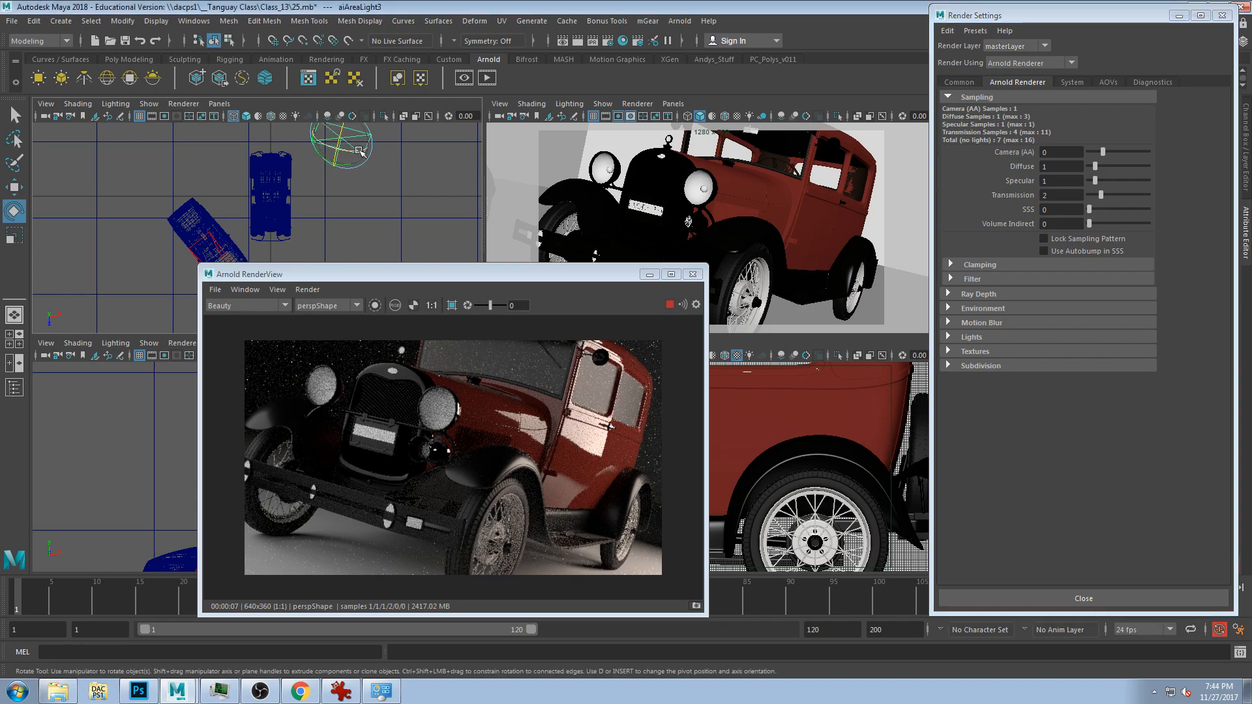
mouse_move(367, 163)
left_mouse_down()
mouse_move(340, 175)
mouse_move(356, 166)
left_mouse_up()
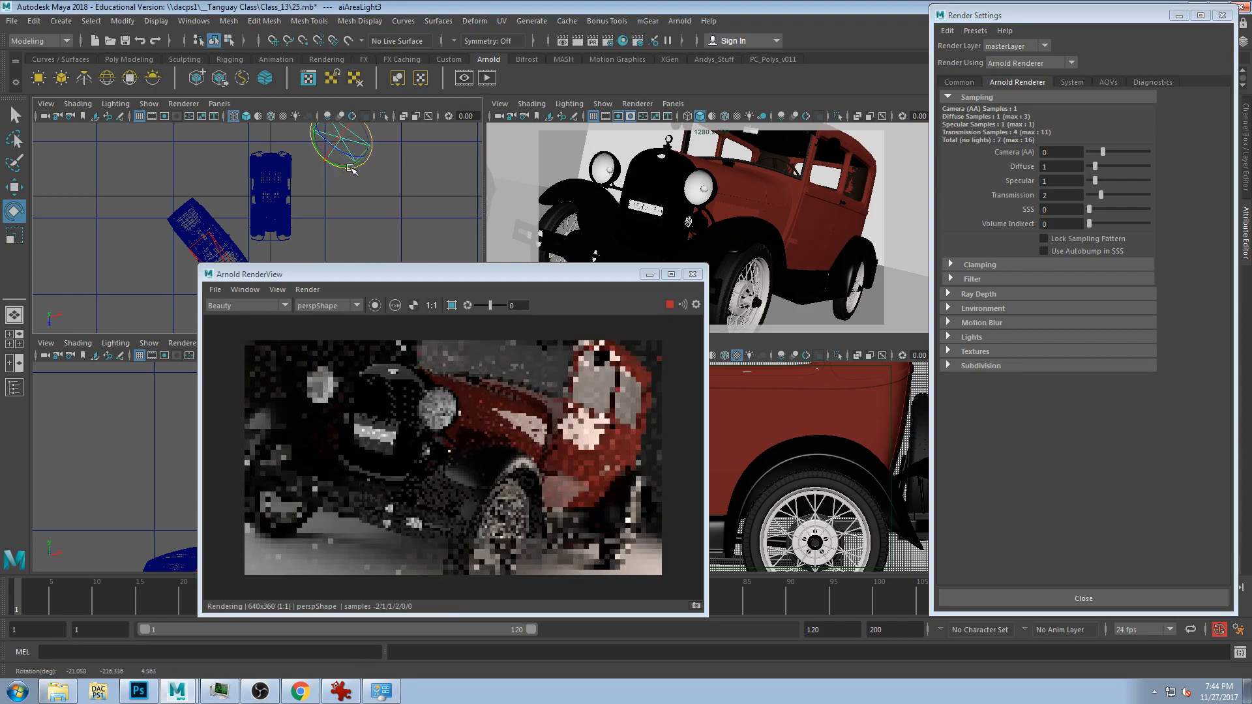
- Move the render view clear of the perspective viewport and orbit the camera around the red car to check its reflections
left_click_drag(294, 274, 260, 53)
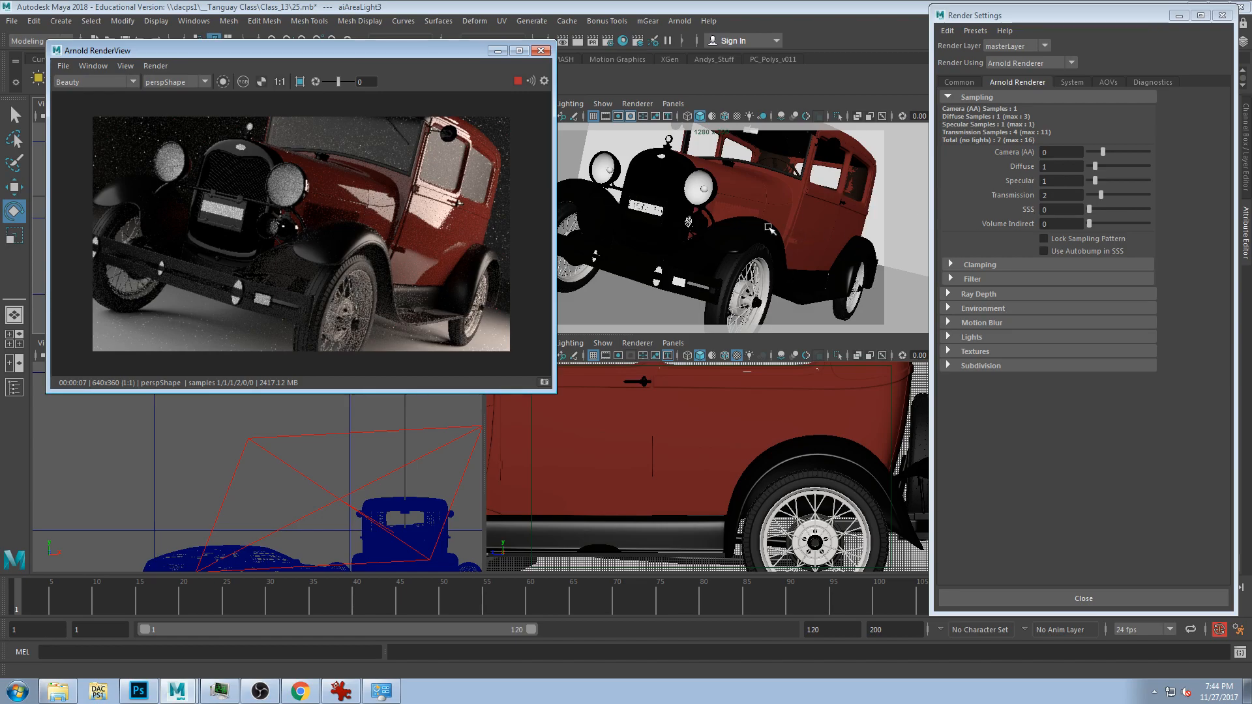
left_click_drag(656, 234, 792, 244, "alt")
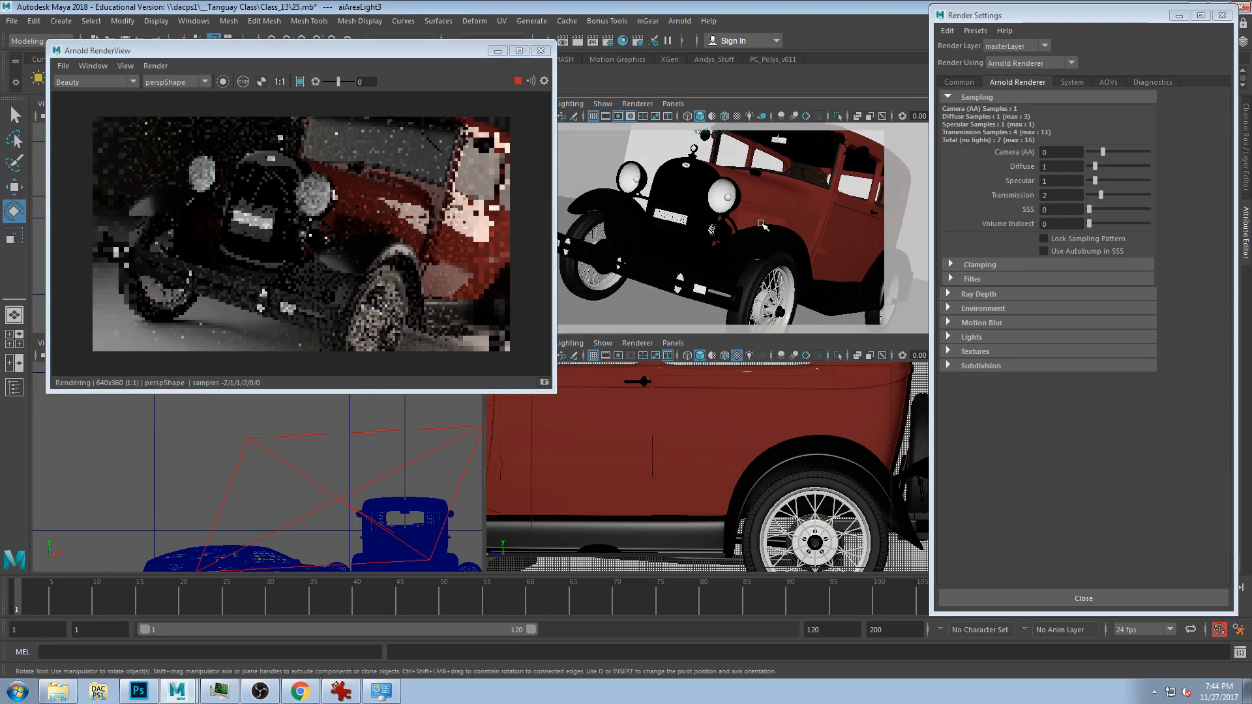
left_click_drag(751, 222, 610, 166, "alt")
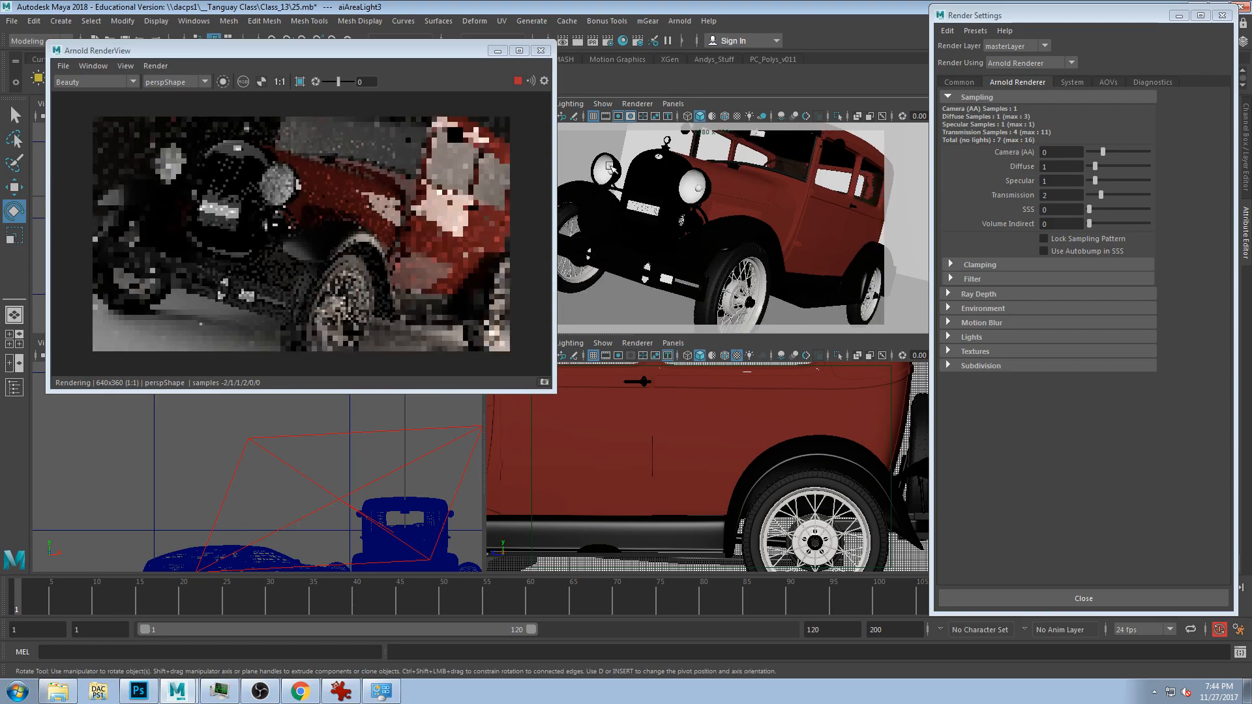
- Read the noise flowchart in IrfanView, from the alpha check through the diffuse and specular AOV checks, and return to Maya
left_click(98, 82)
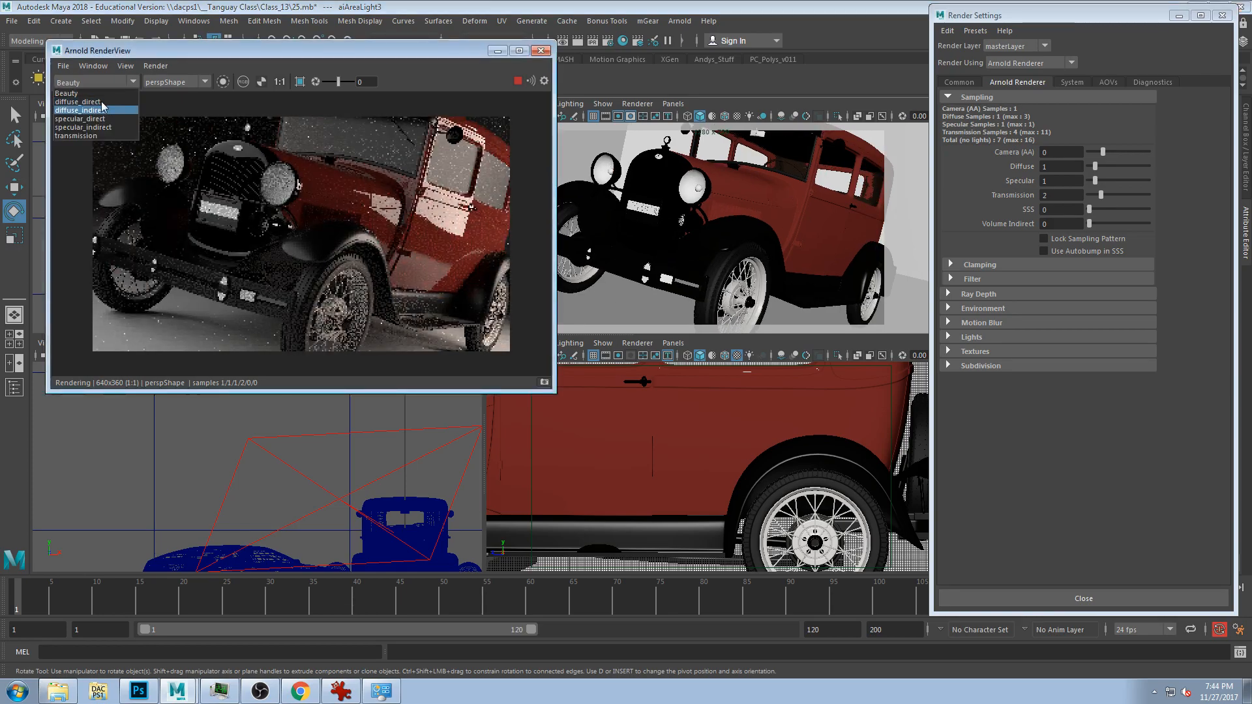
left_click(339, 690)
scroll(476, 171, "up", 4)
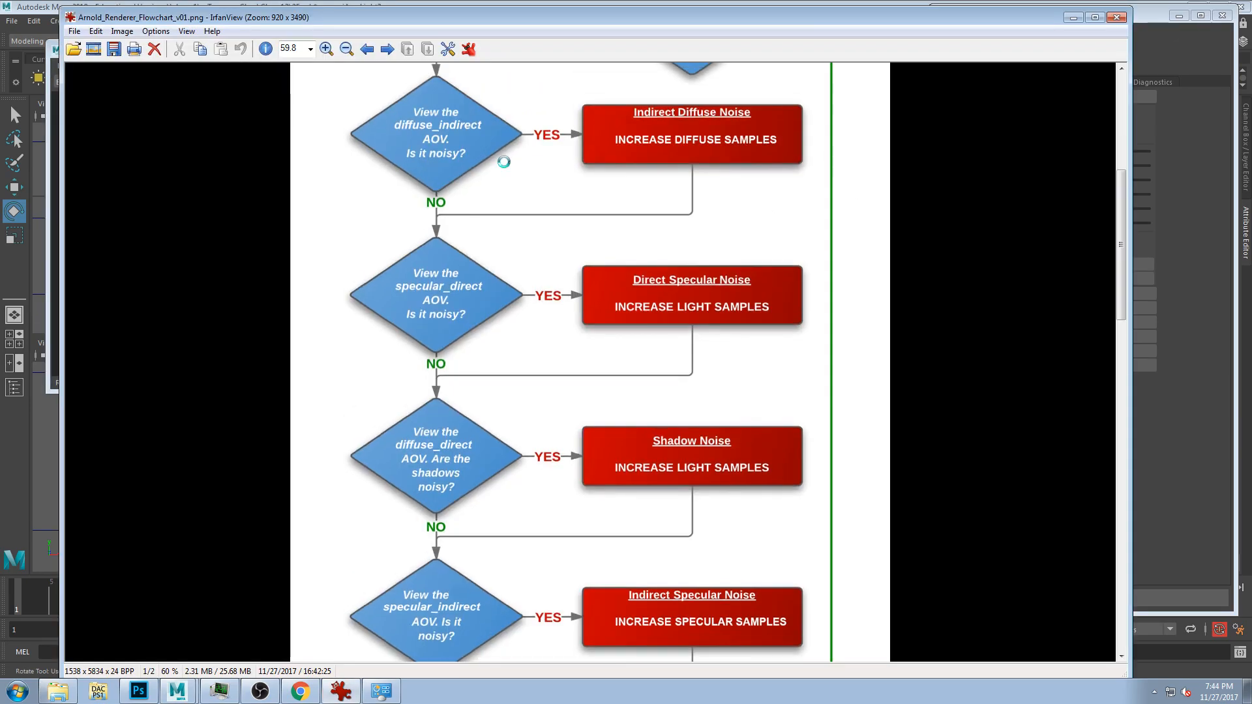
left_click(1122, 89)
left_click(1122, 90)
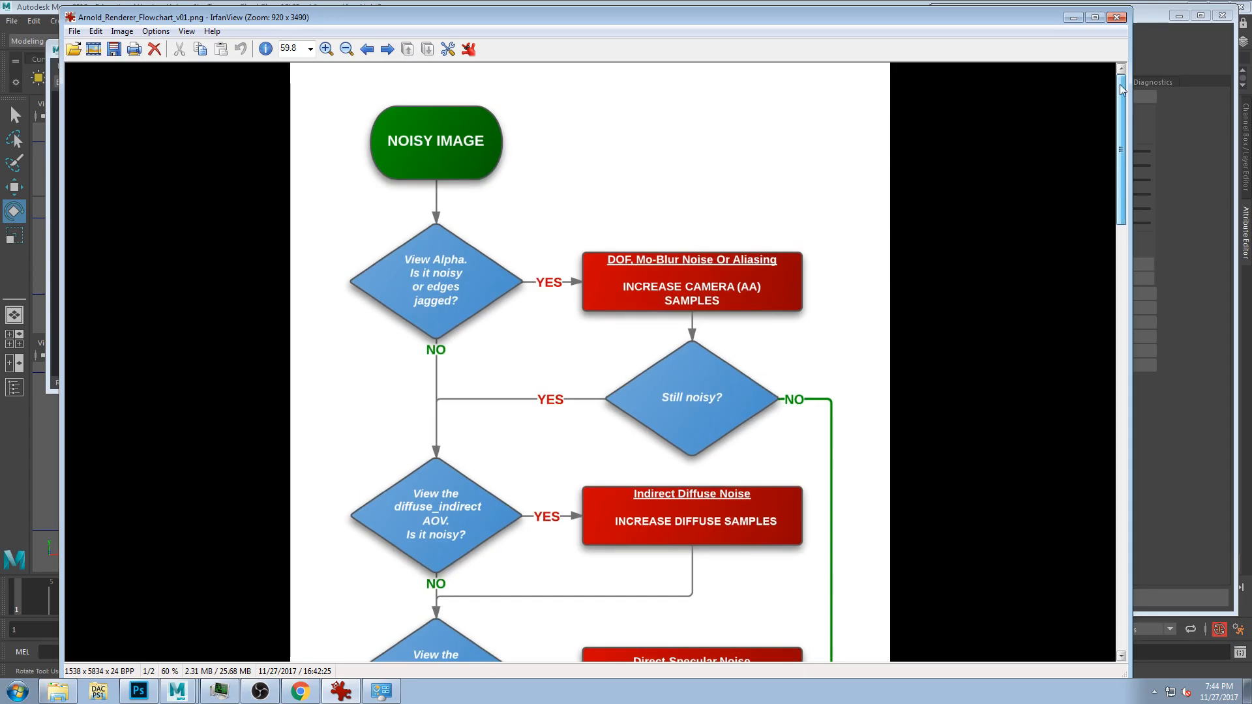
left_click_drag(1123, 88, 1122, 162)
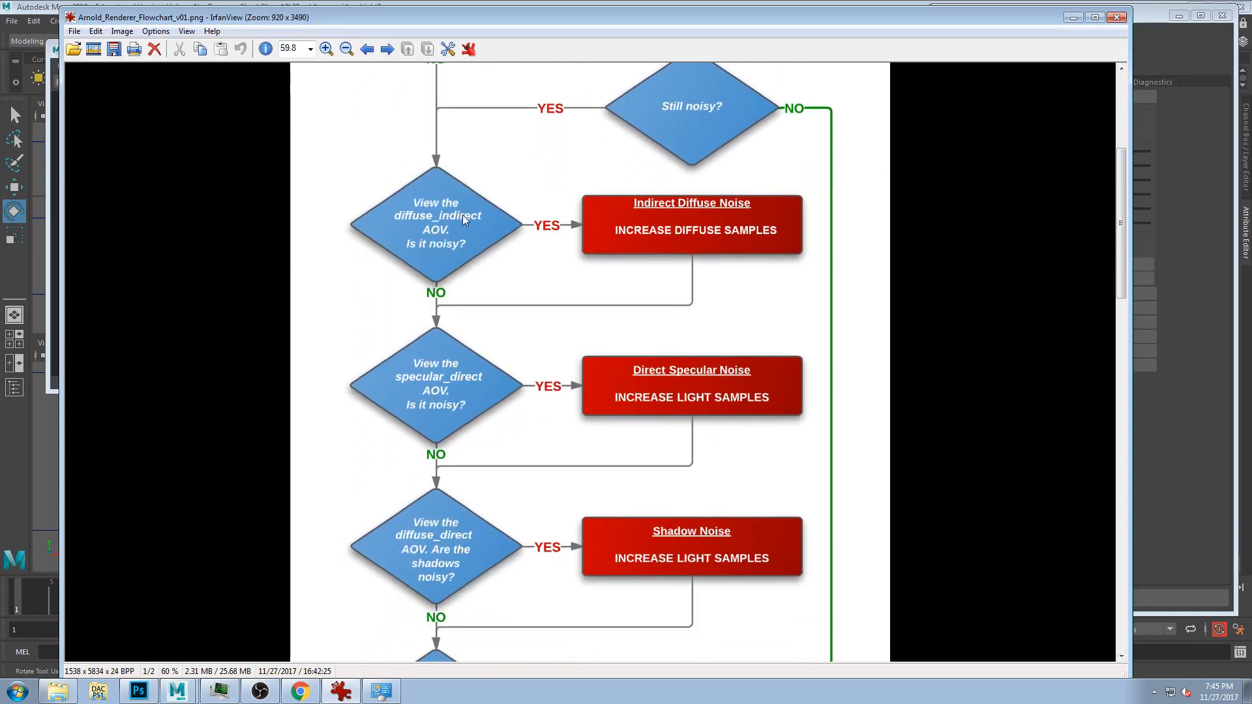
scroll(437, 553, "down", 3)
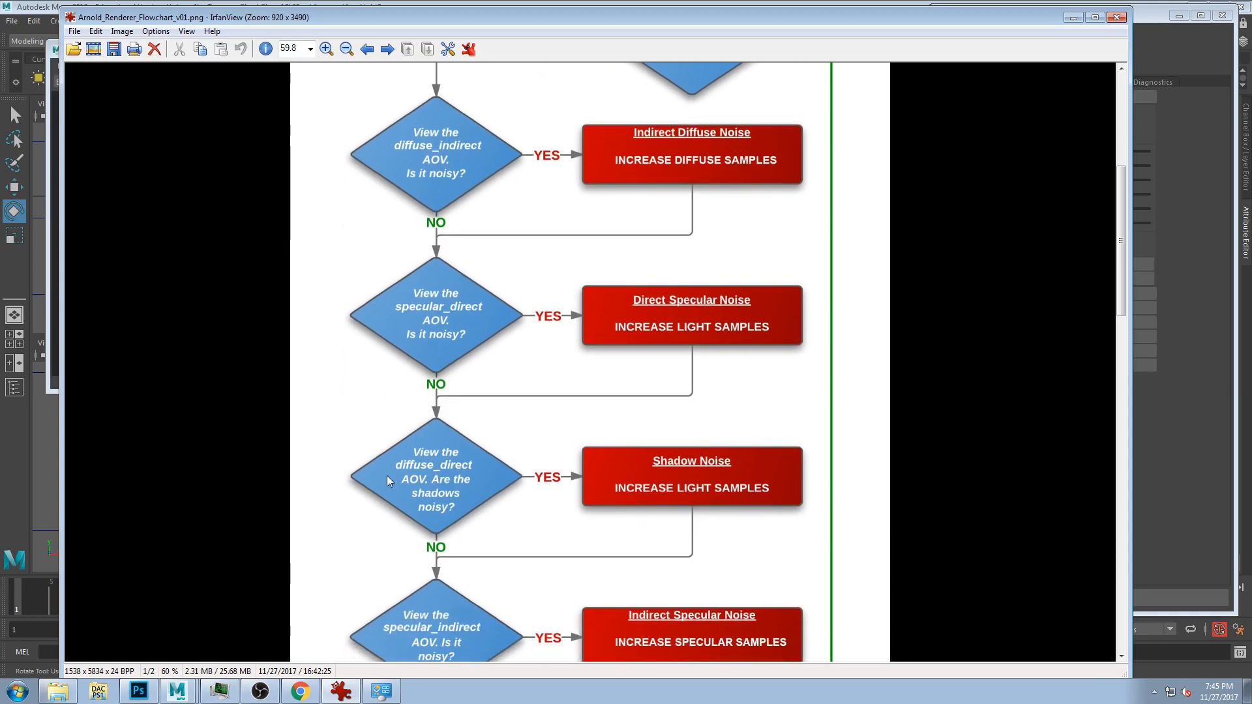
scroll(484, 464, "down", 2)
scroll(473, 568, "down", 5)
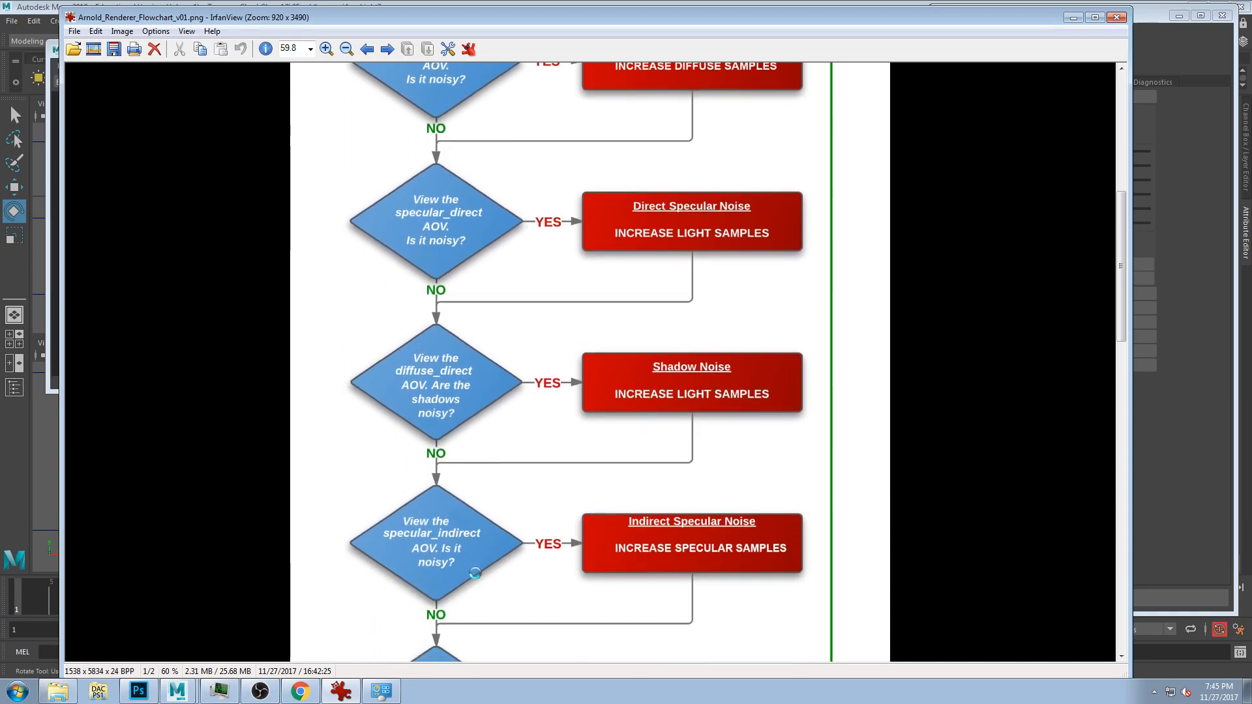
left_click(1076, 21)
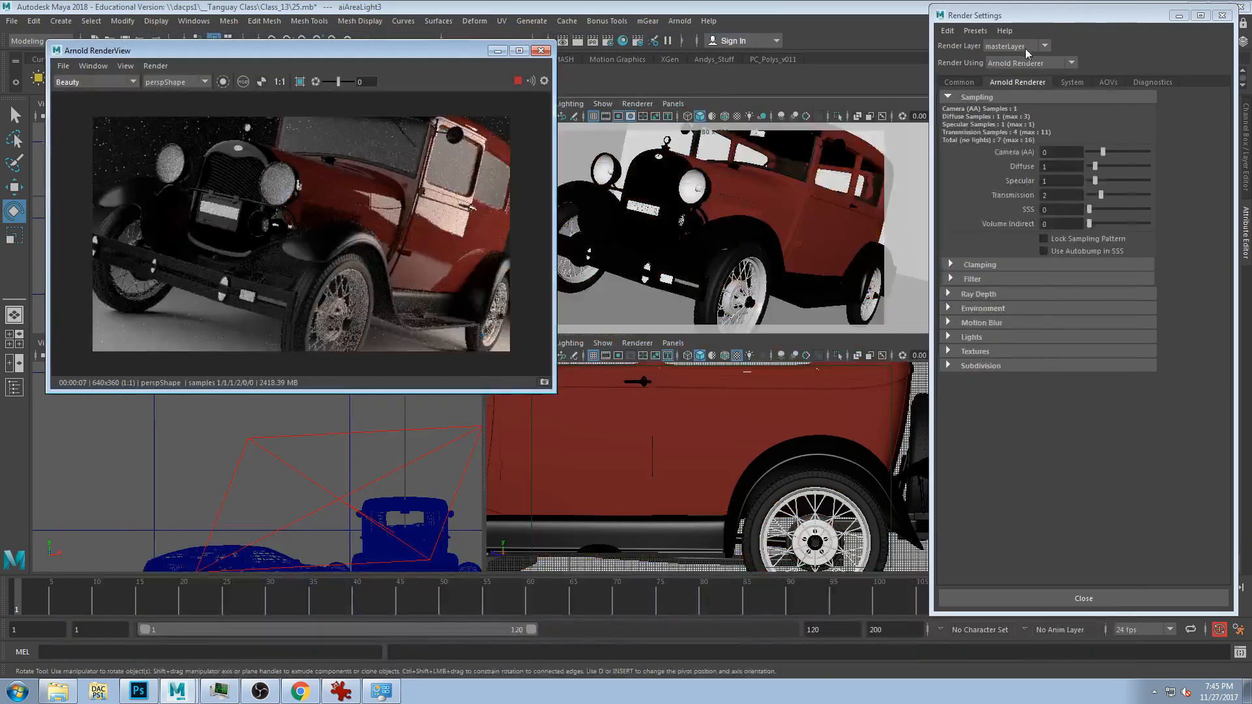
- Move the Render Settings window inward and look through the loadable user presets and the render layer list
left_click_drag(1064, 13, 986, 28)
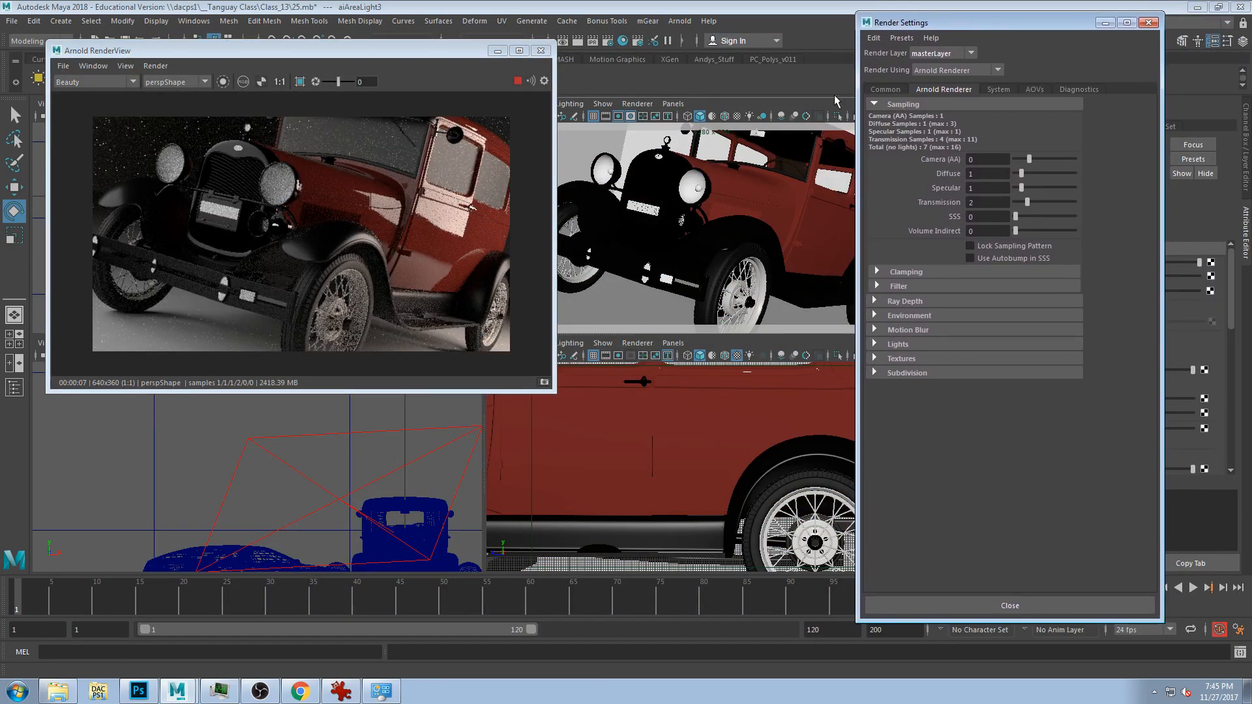
left_click(903, 39)
left_click(904, 40)
left_click(904, 39)
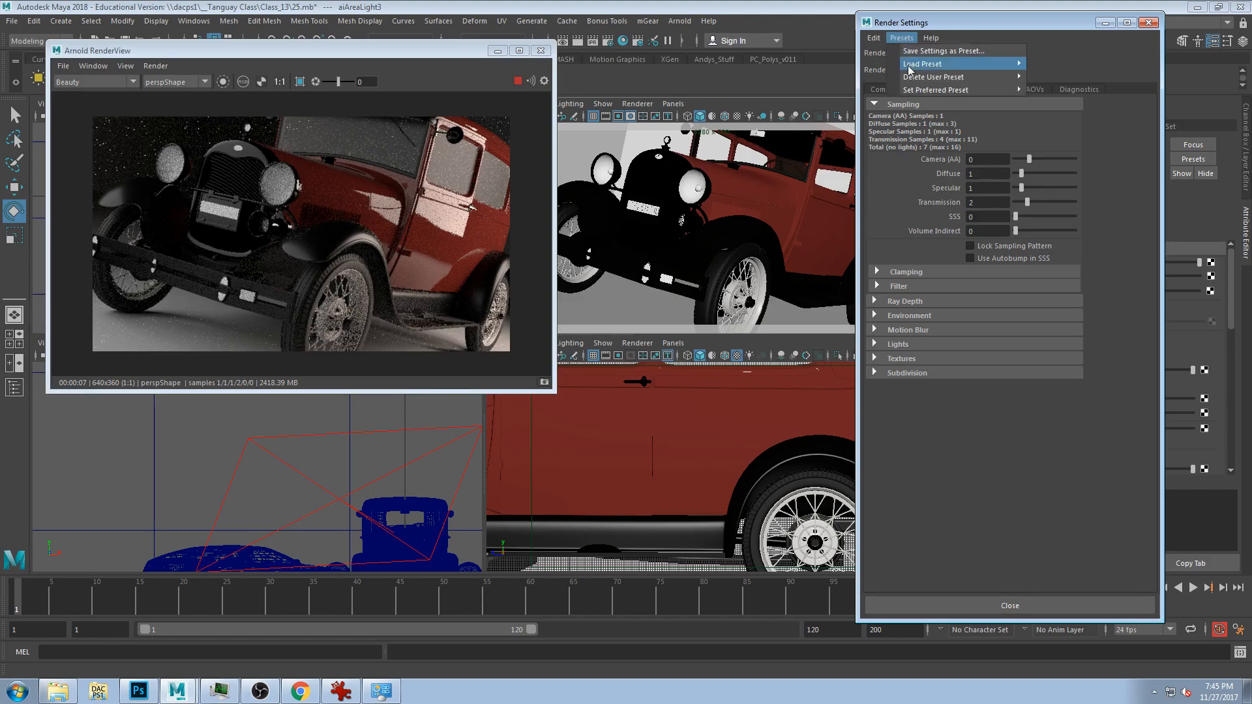
mouse_move(953, 64)
mouse_move(1071, 93)
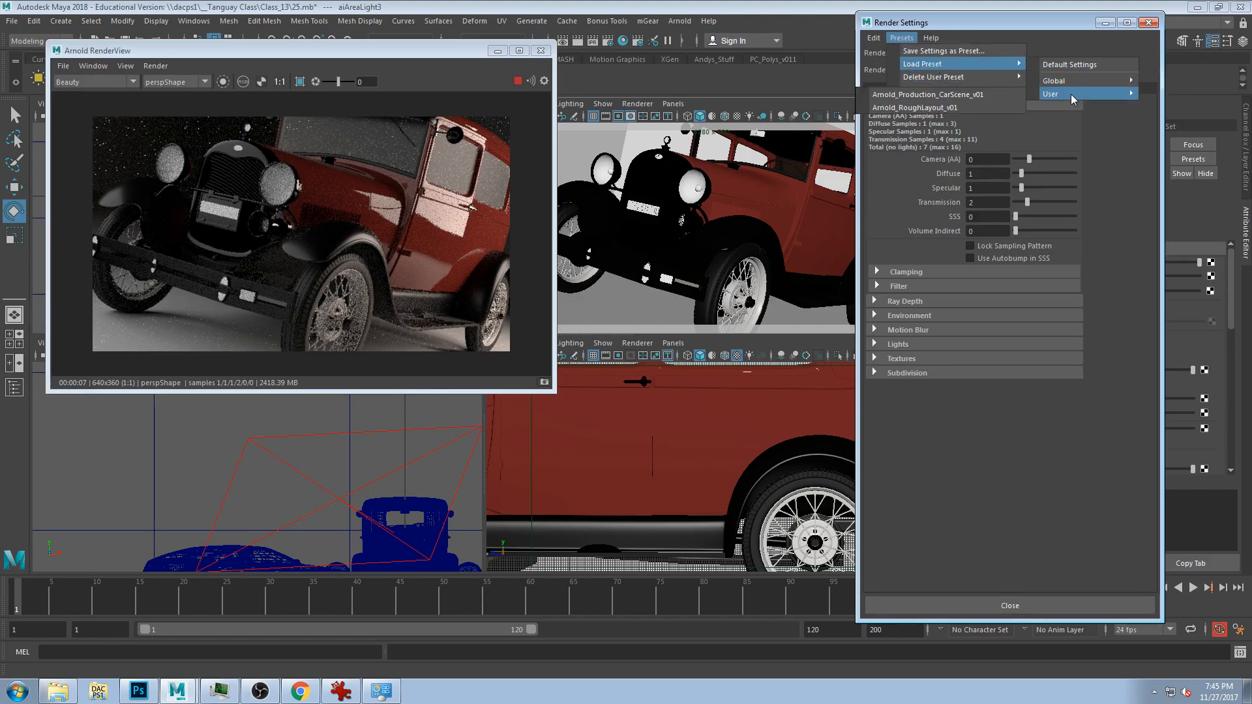
left_click(1076, 137)
left_click(926, 55)
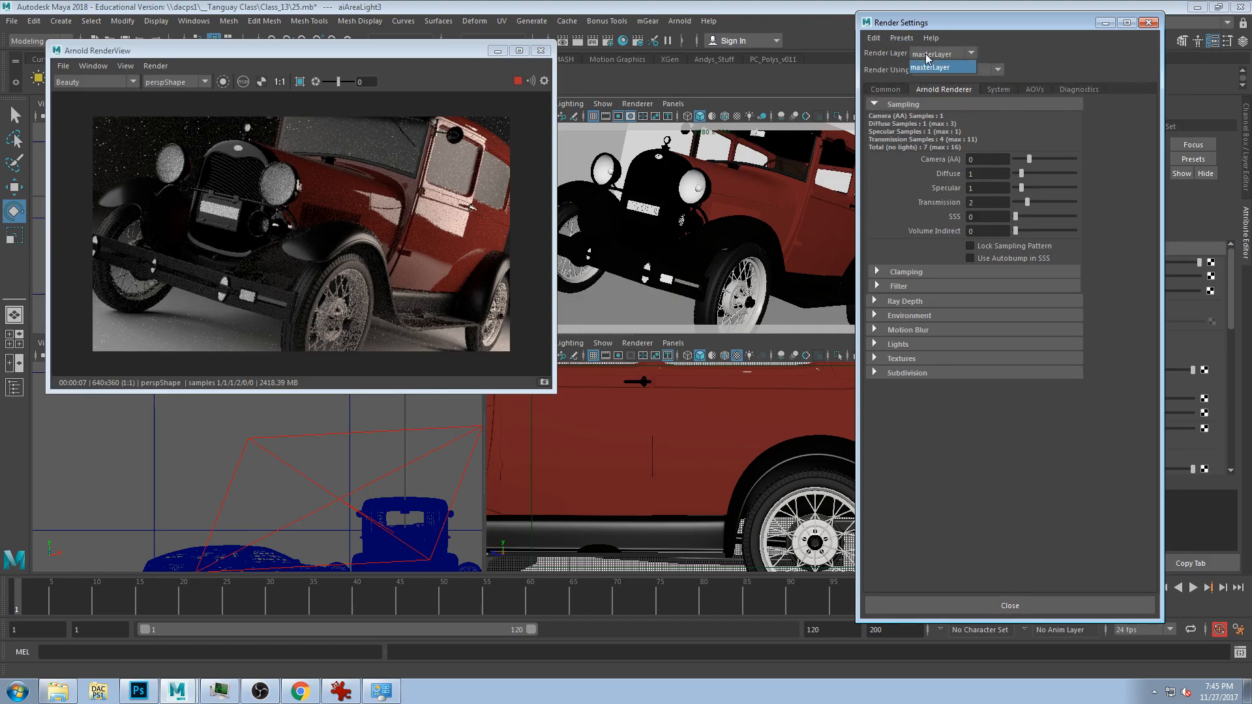
left_click(930, 67)
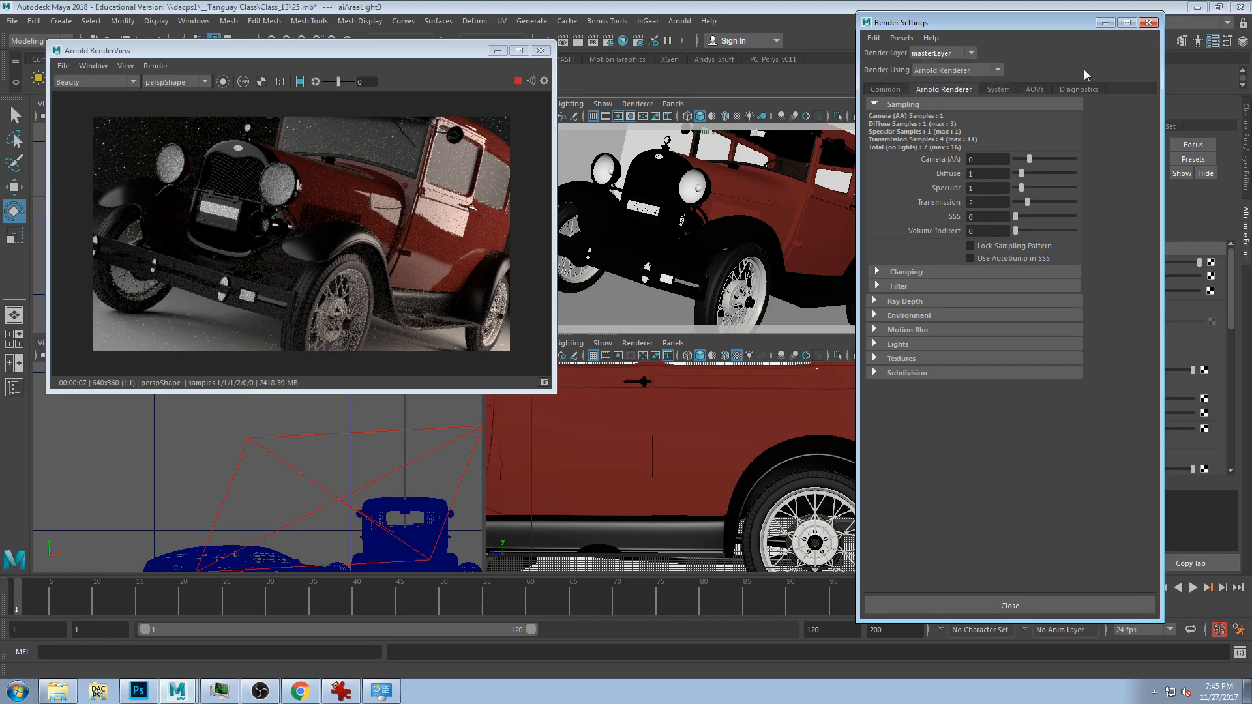
- Review the Arnold renderer, system and diagnostics settings, ending on the list of active AOVs
left_click(998, 90)
left_click(1035, 90)
left_click(980, 89)
left_click(1035, 89)
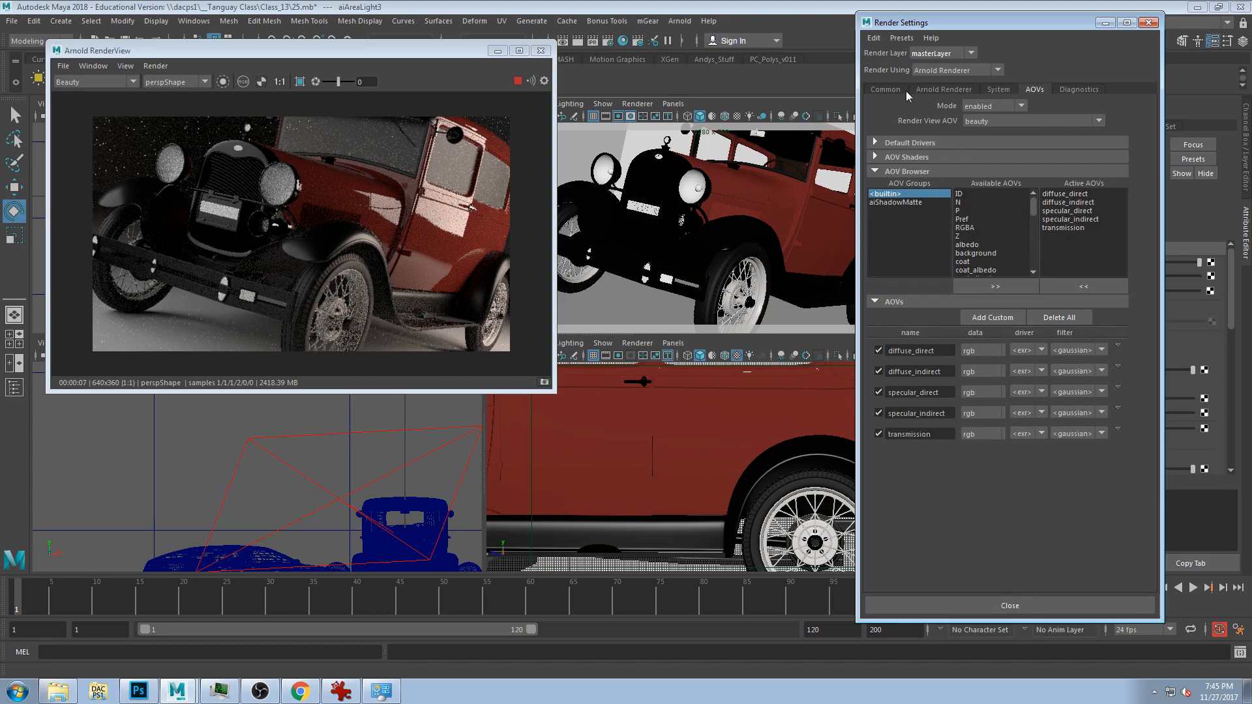
left_click(947, 90)
left_click(998, 89)
left_click(1038, 89)
left_click(1073, 90)
left_click(1036, 90)
left_click(998, 89)
left_click(1038, 90)
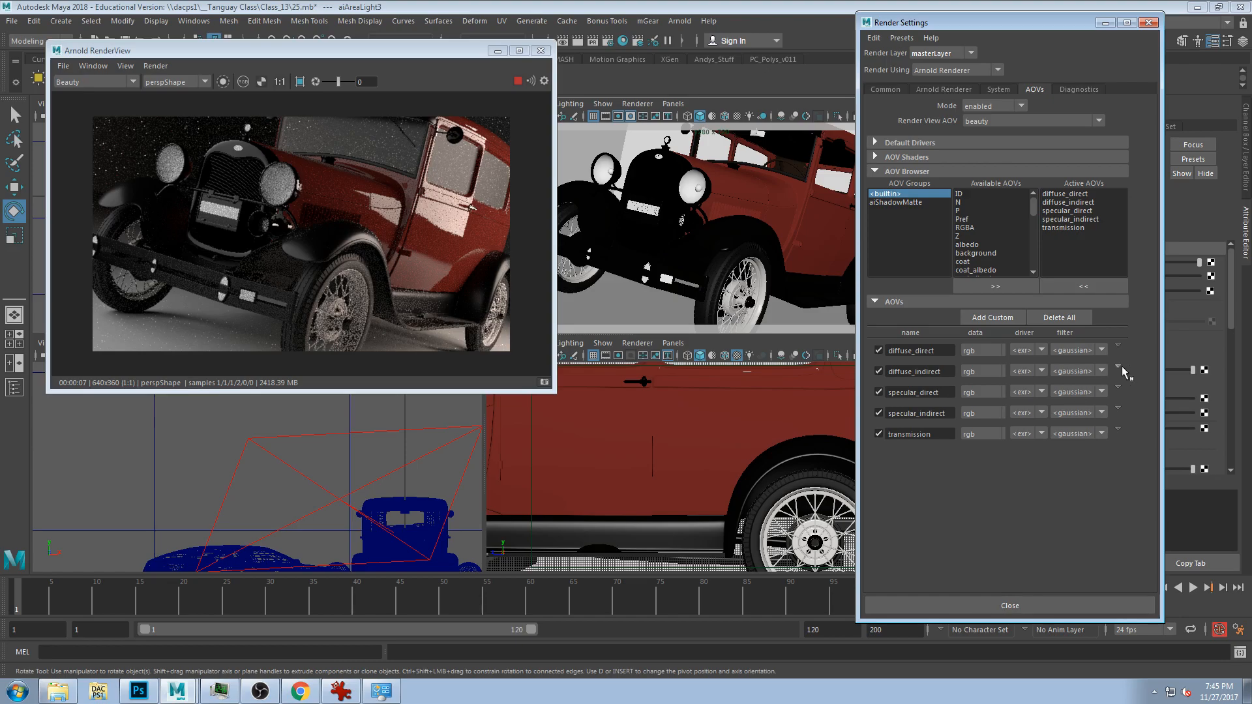
- Remove all the active AOVs, from diffuse_direct through transmission
left_click(1059, 195)
left_click(1063, 228, "shift")
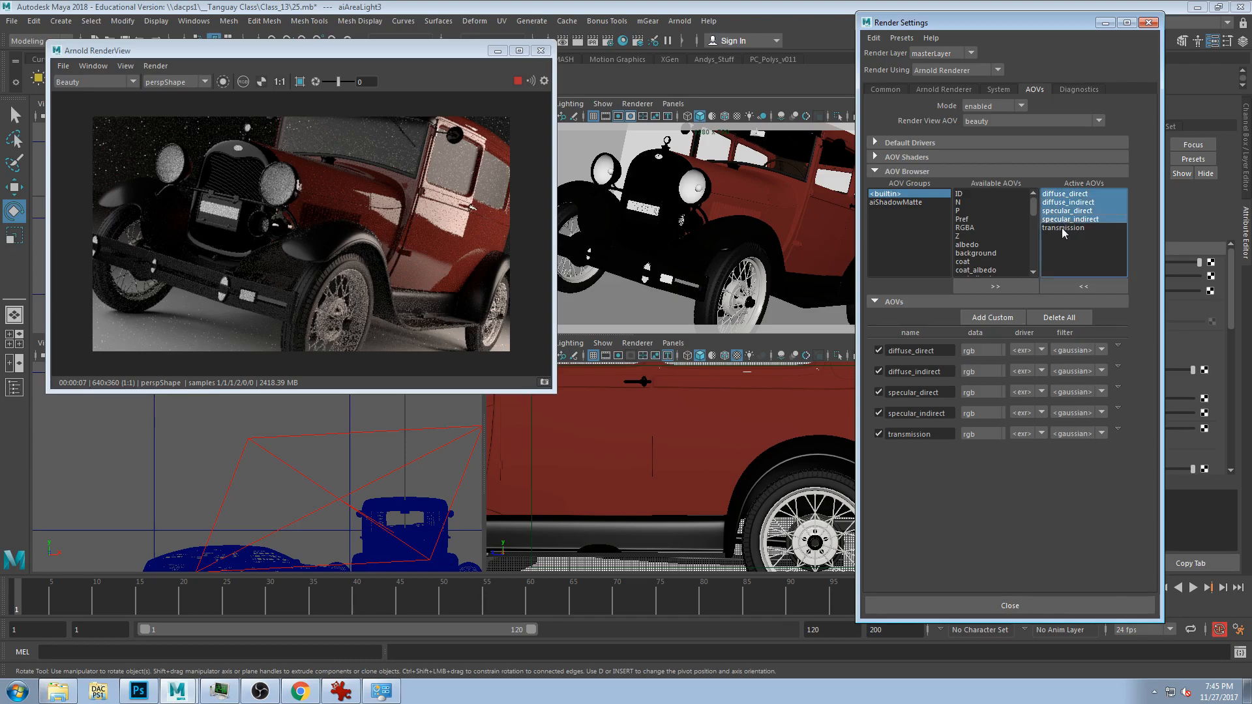
left_click(1083, 286)
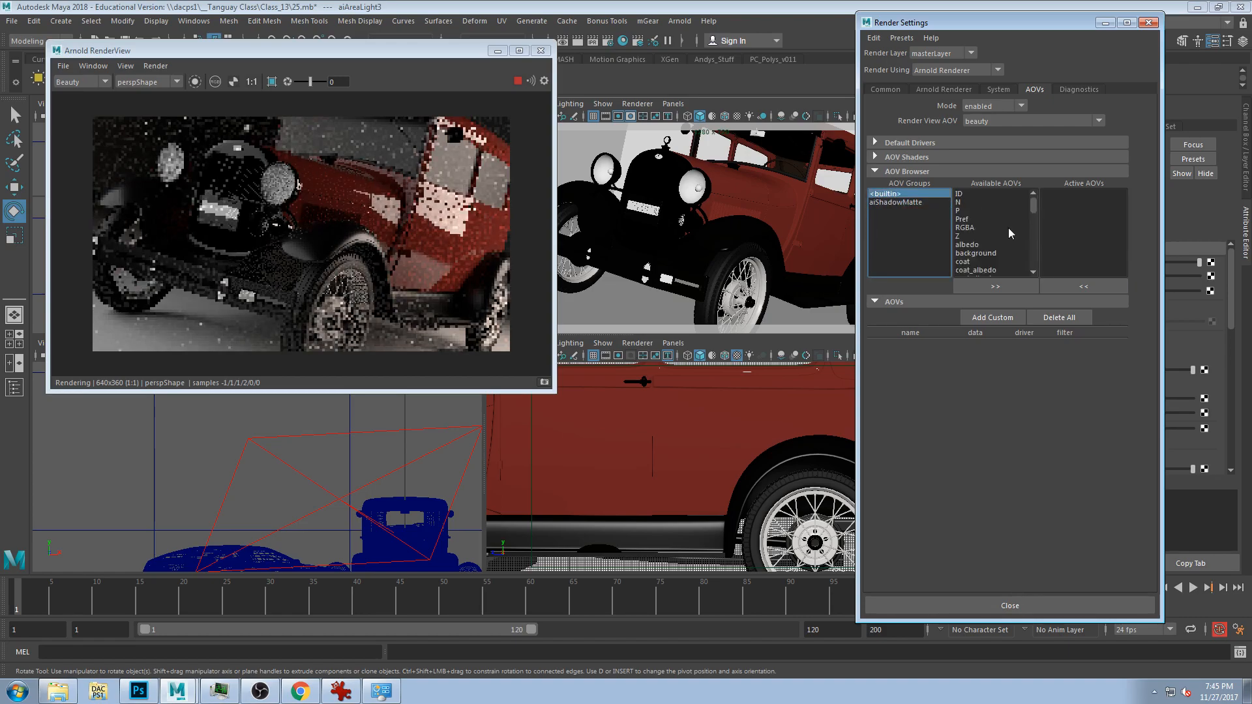
- Activate the built-in diffuse_direct and diffuse_indirect AOVs
left_click_drag(1034, 203, 1031, 233)
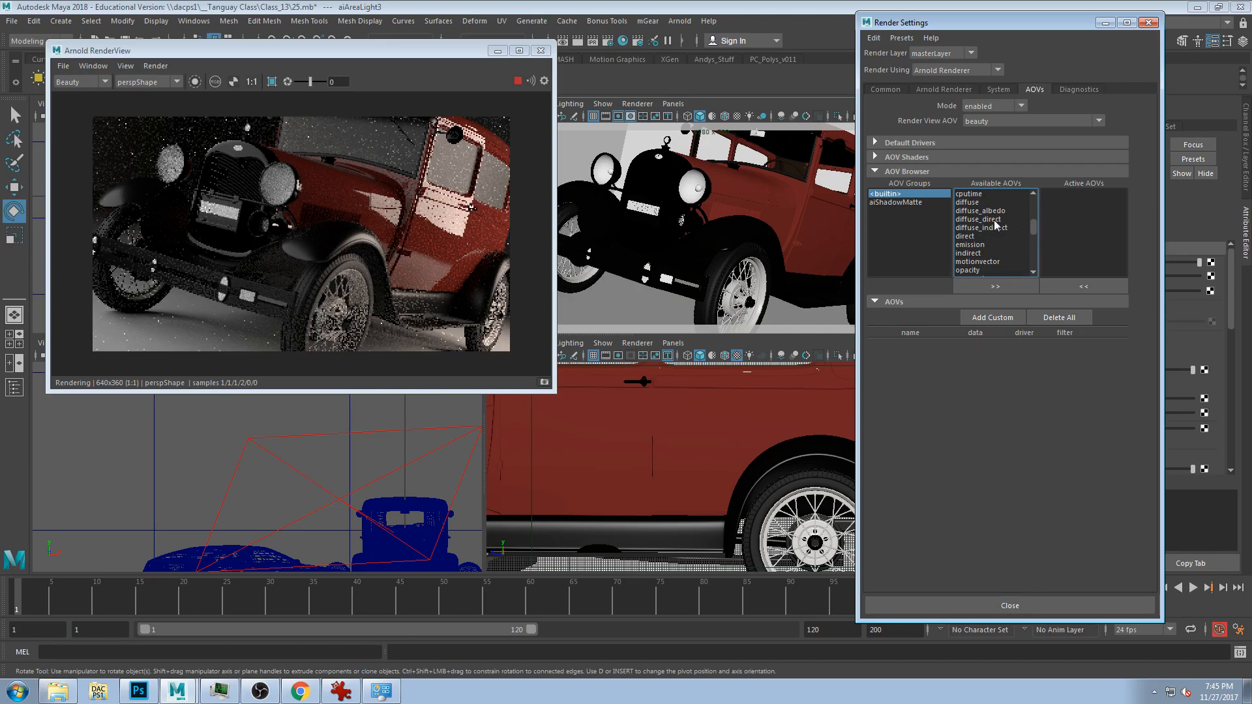
left_click(1000, 219)
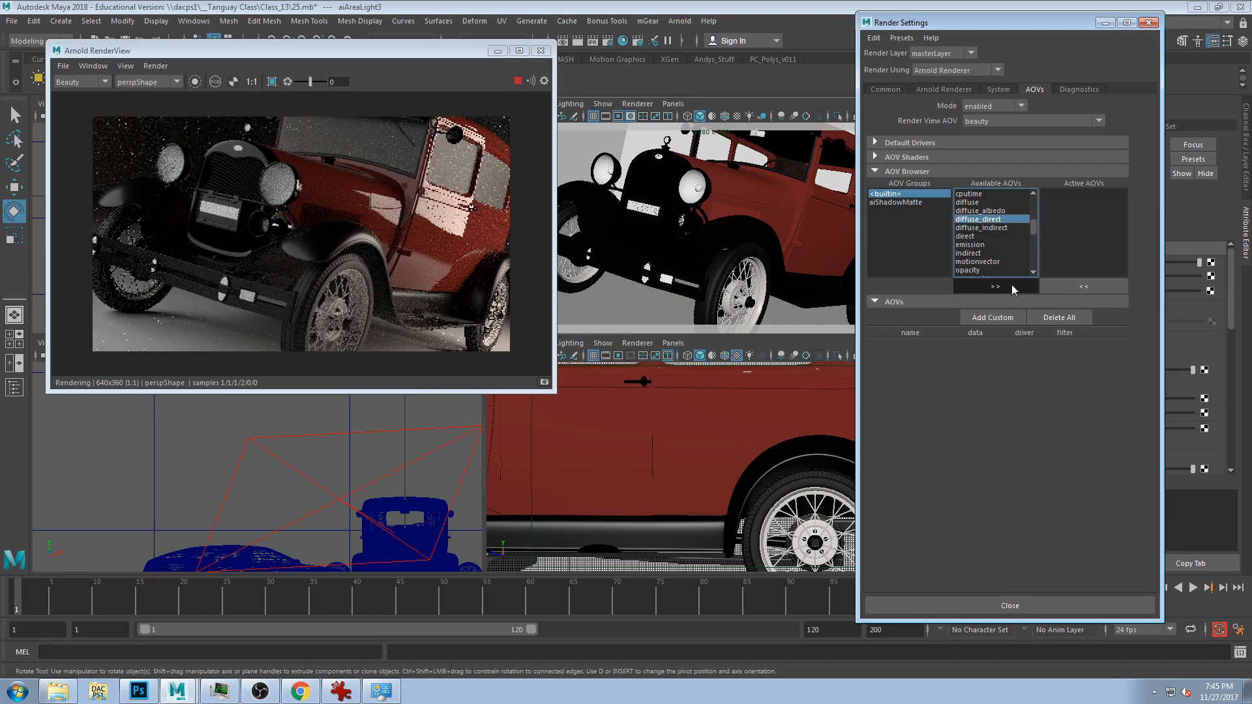
left_click(992, 288)
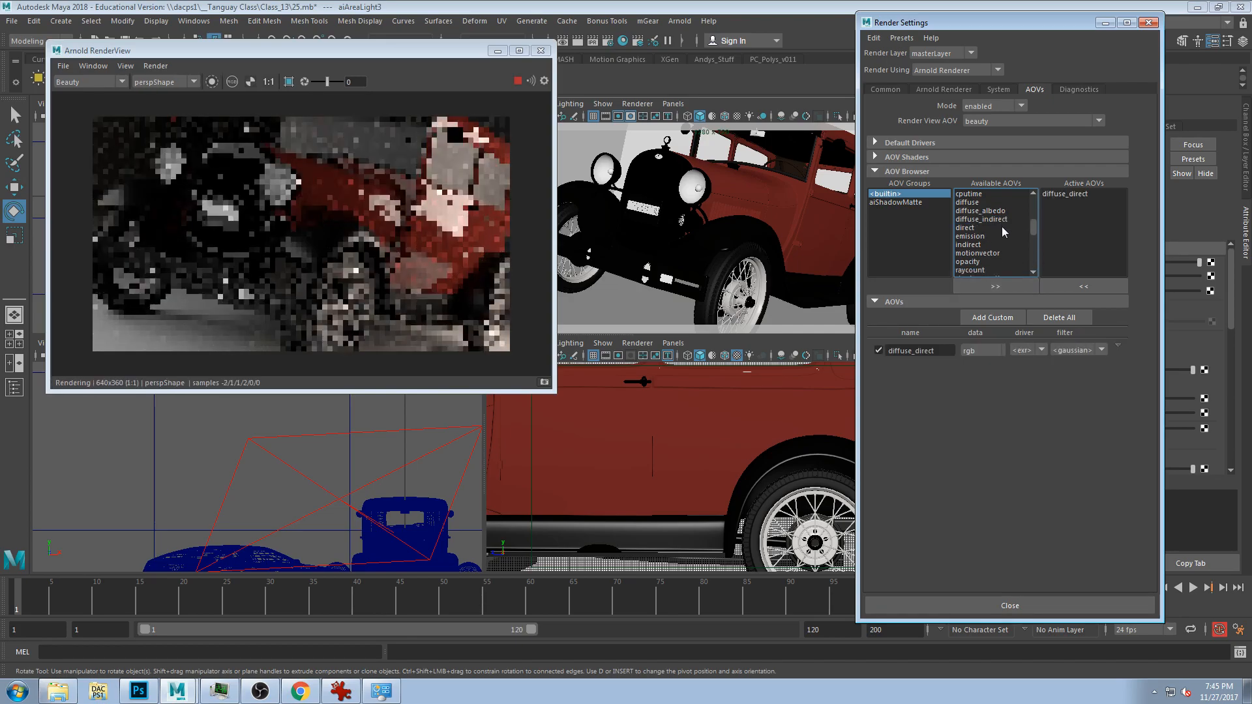
left_click(992, 288)
scroll(1036, 239, "down", 1)
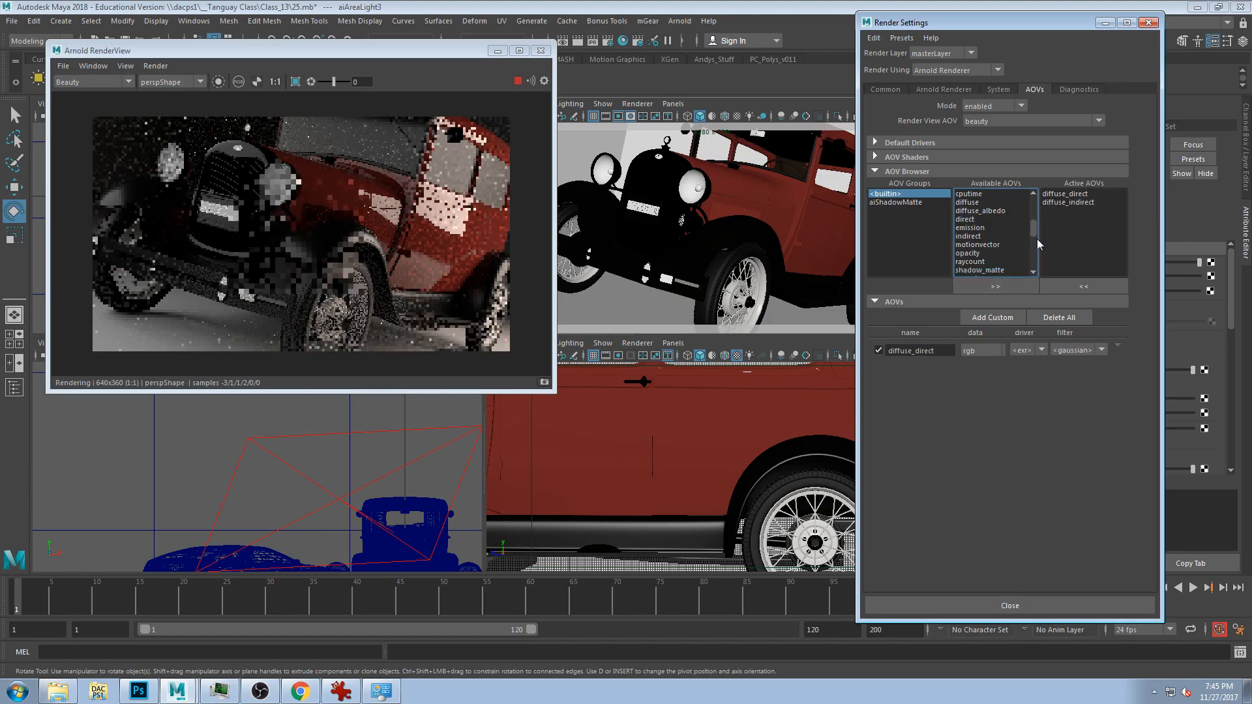
- Activate the specular_direct, specular_indirect and transmission AOVs
left_click_drag(1035, 228, 1034, 233)
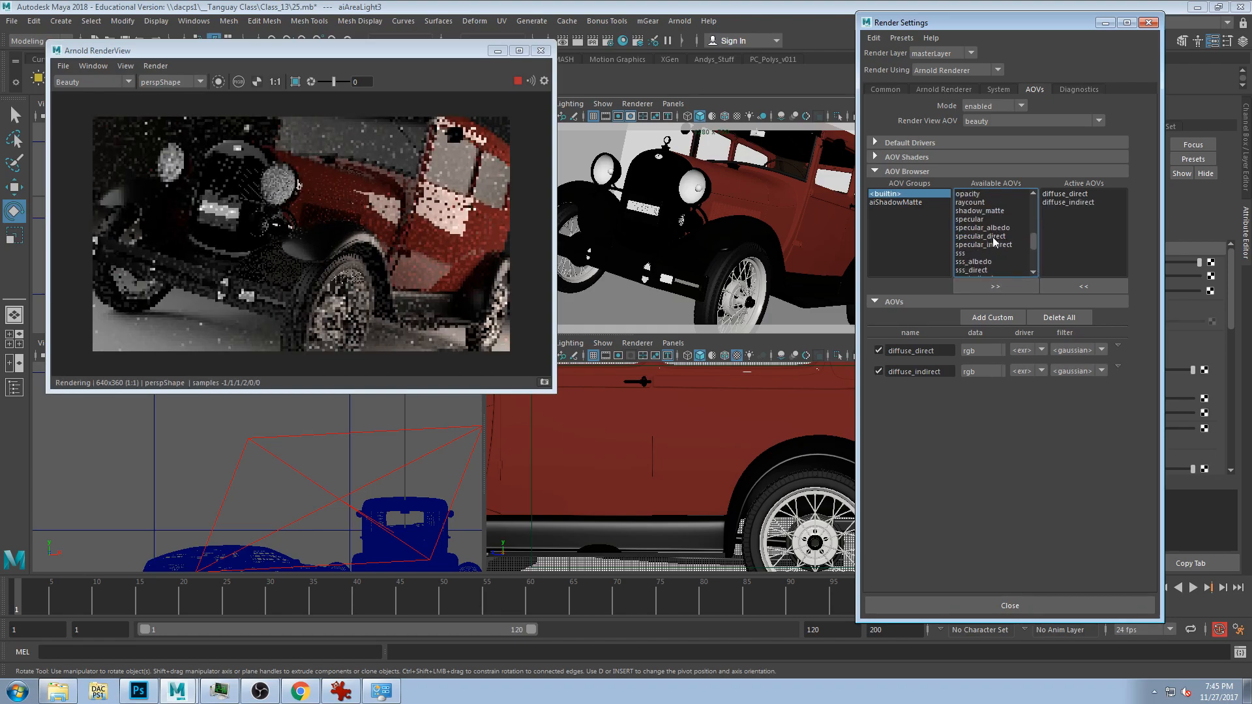
left_click(982, 236)
left_click(996, 287)
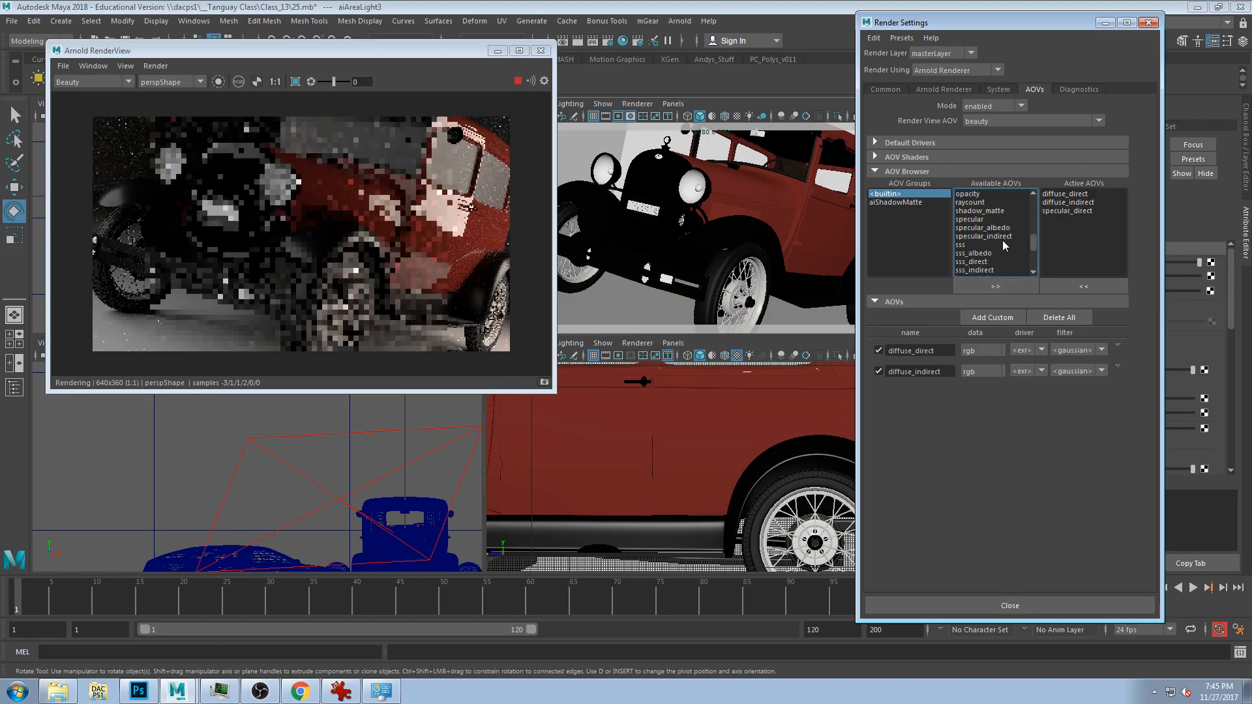
left_click(995, 287)
scroll(1038, 248, "down", 2)
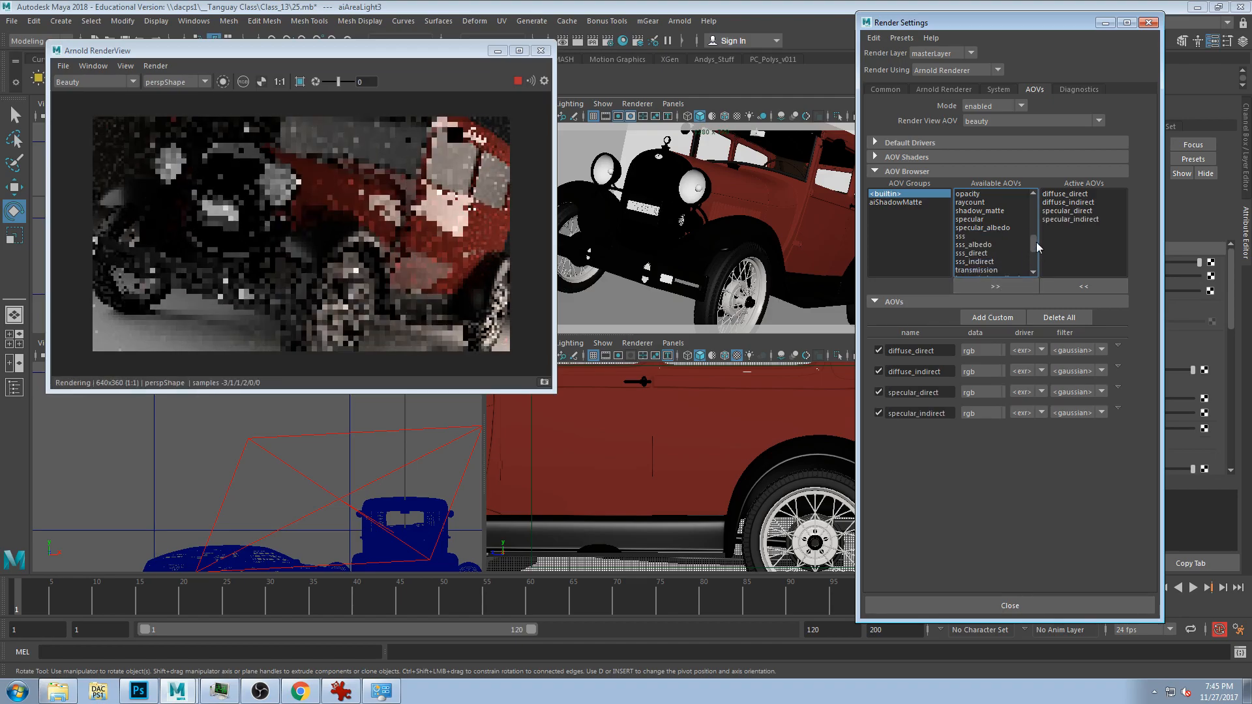
scroll(1017, 245, "up", 2)
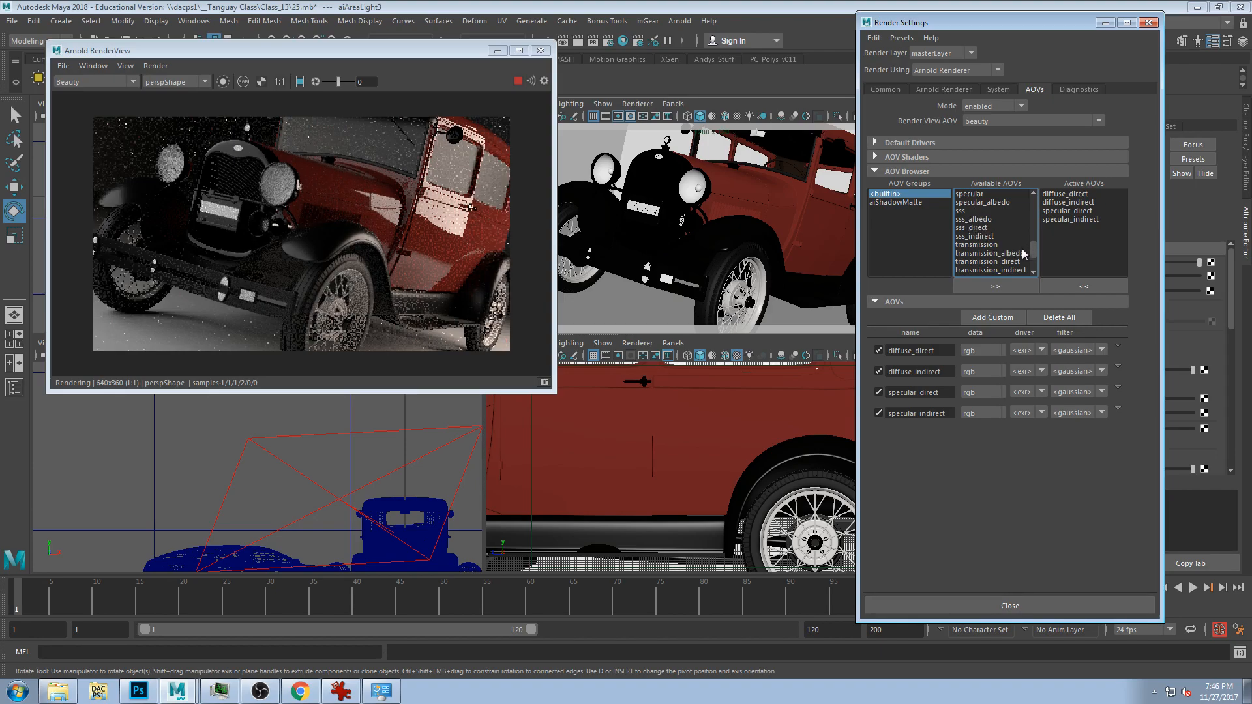
left_click(993, 246)
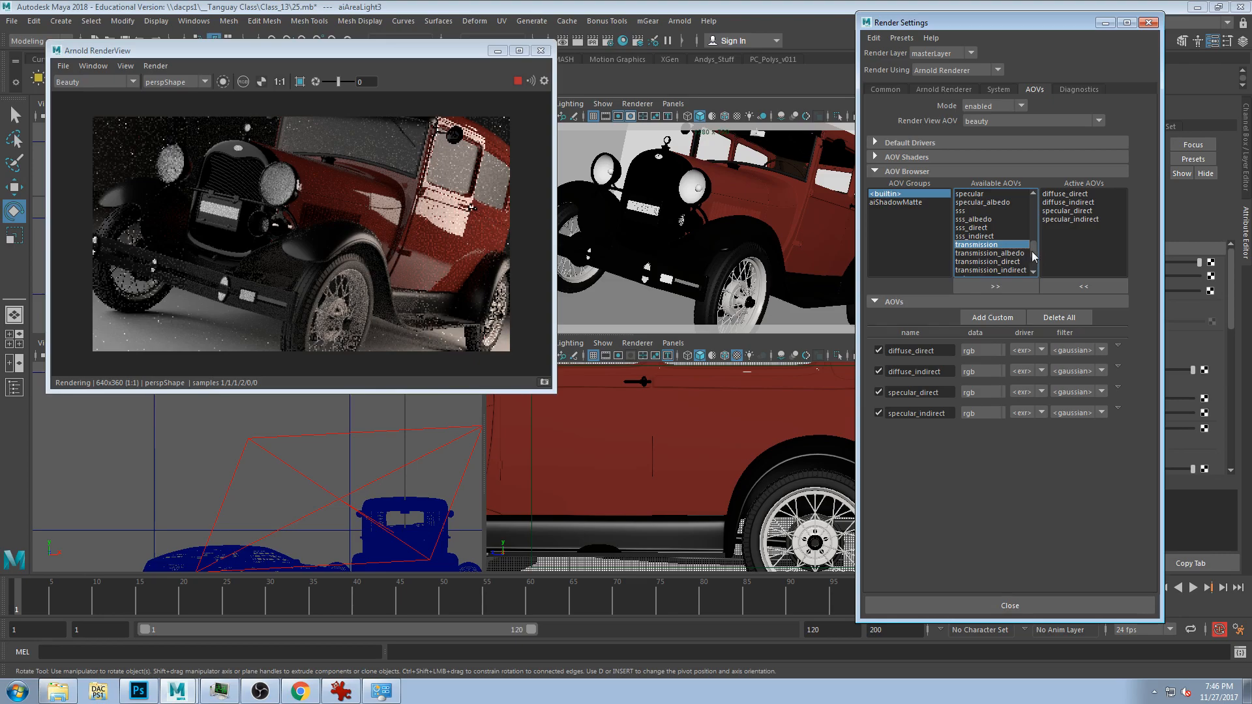
scroll(1035, 248, "down", 2)
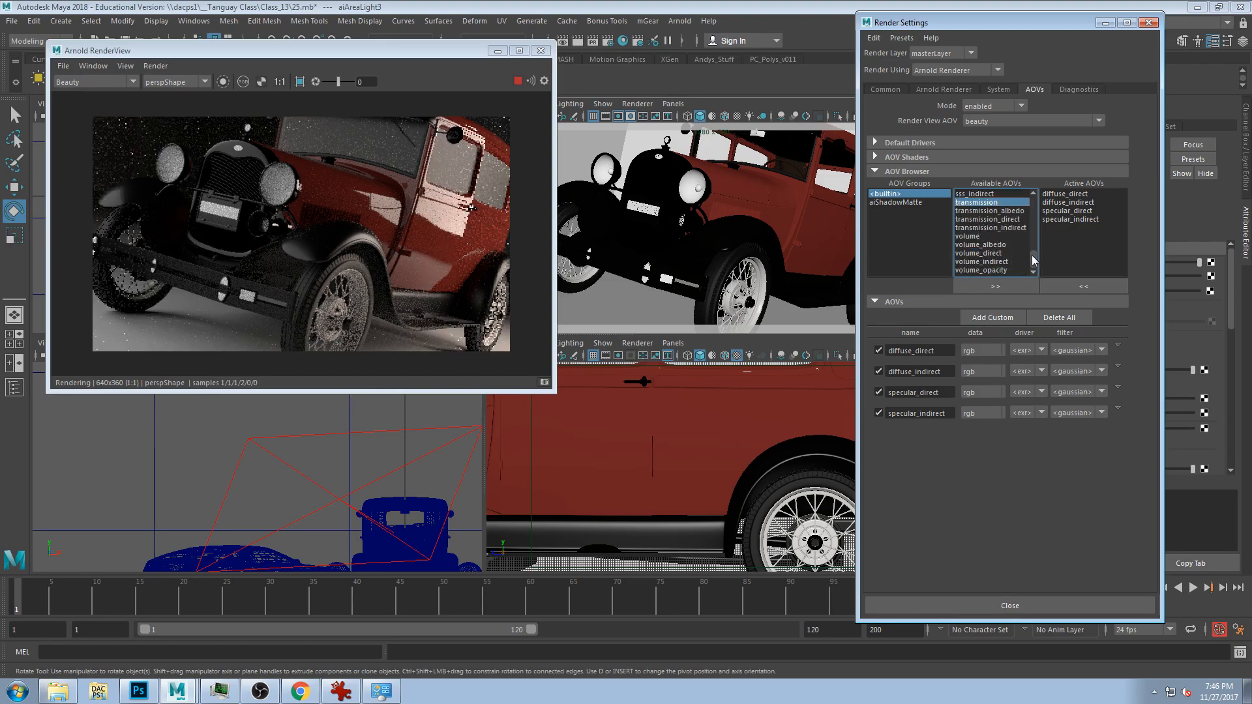
left_click(995, 286)
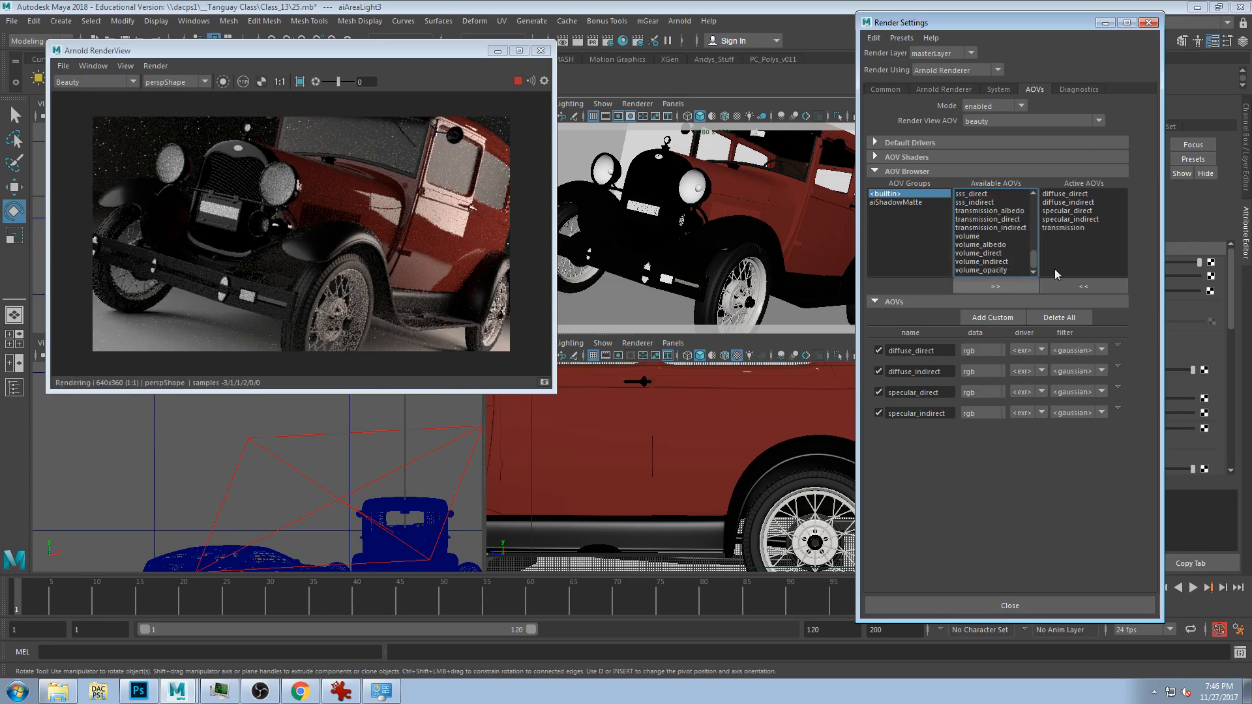
- Inspect the diffuse_direct and diffuse_indirect AOVs in the render view, finishing on the Beauty pass
left_click(76, 83)
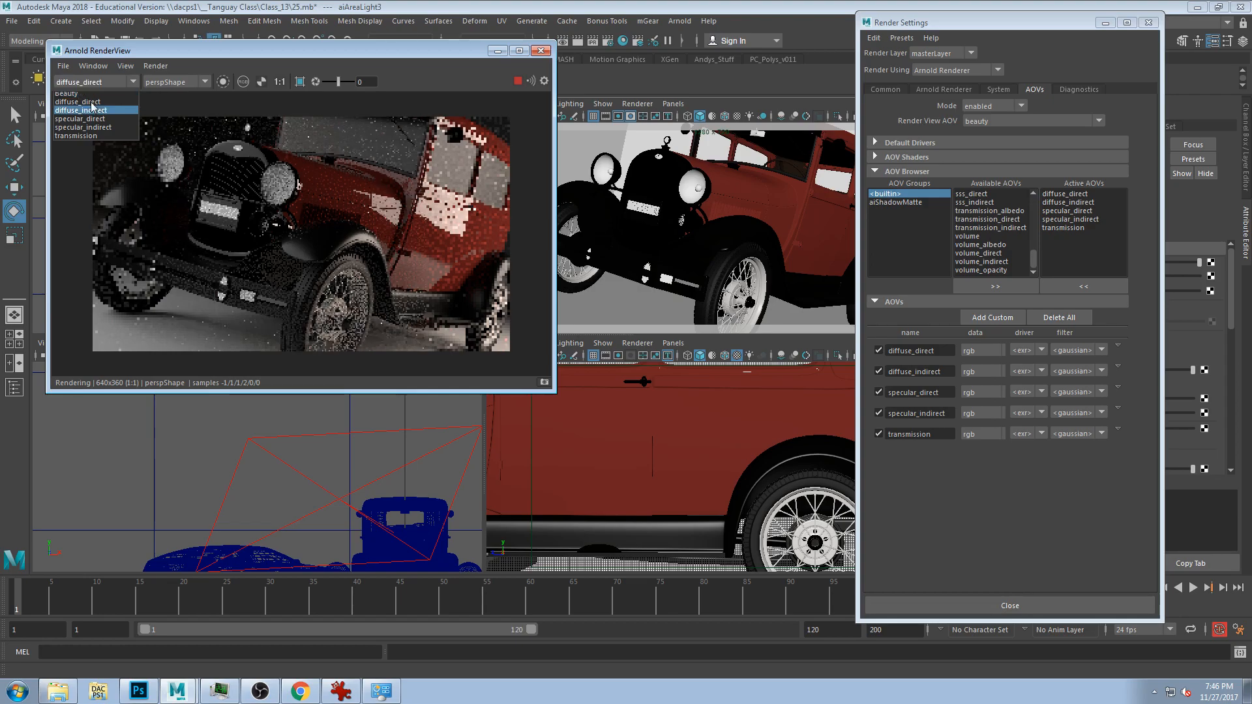
left_click(85, 102)
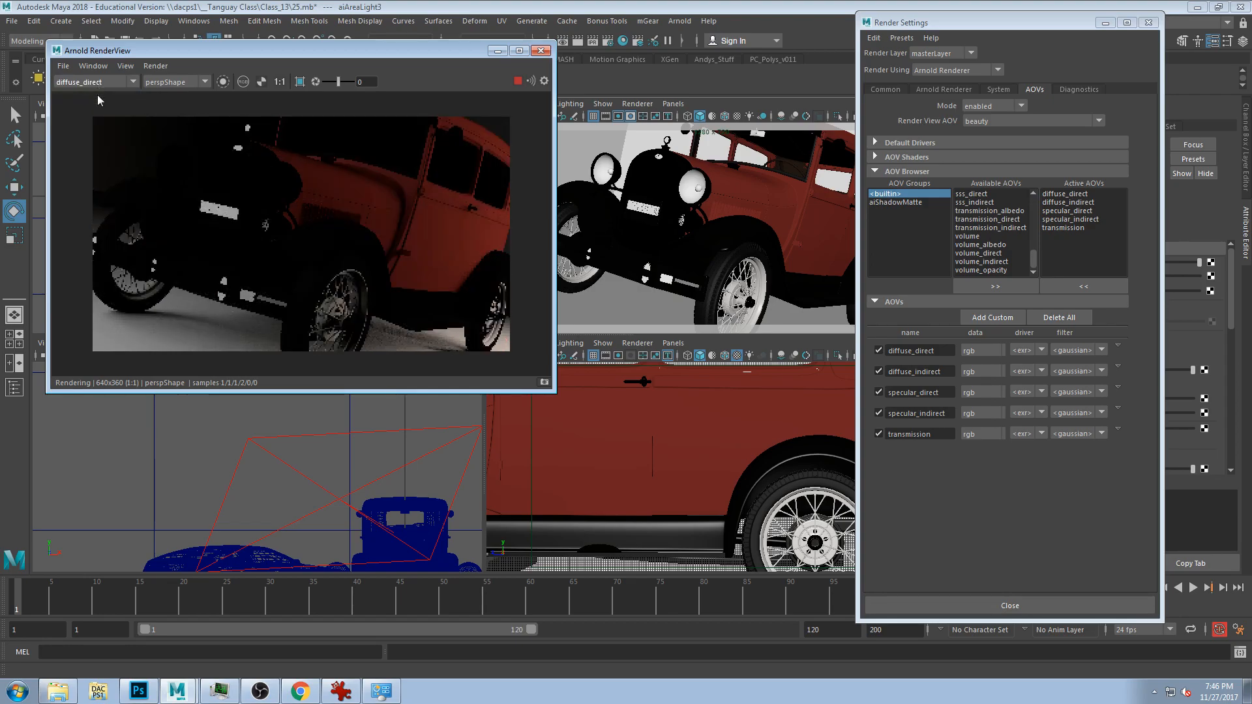
left_click(91, 82)
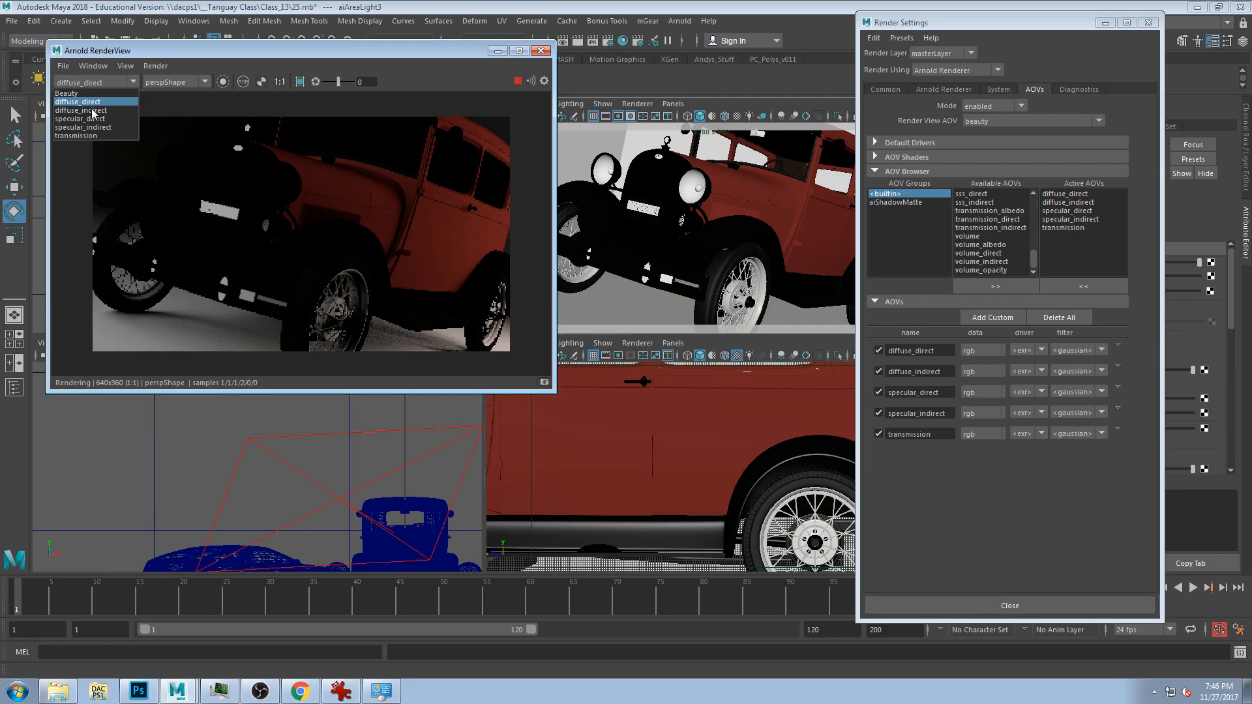
left_click(93, 111)
left_click(86, 84)
left_click(73, 94)
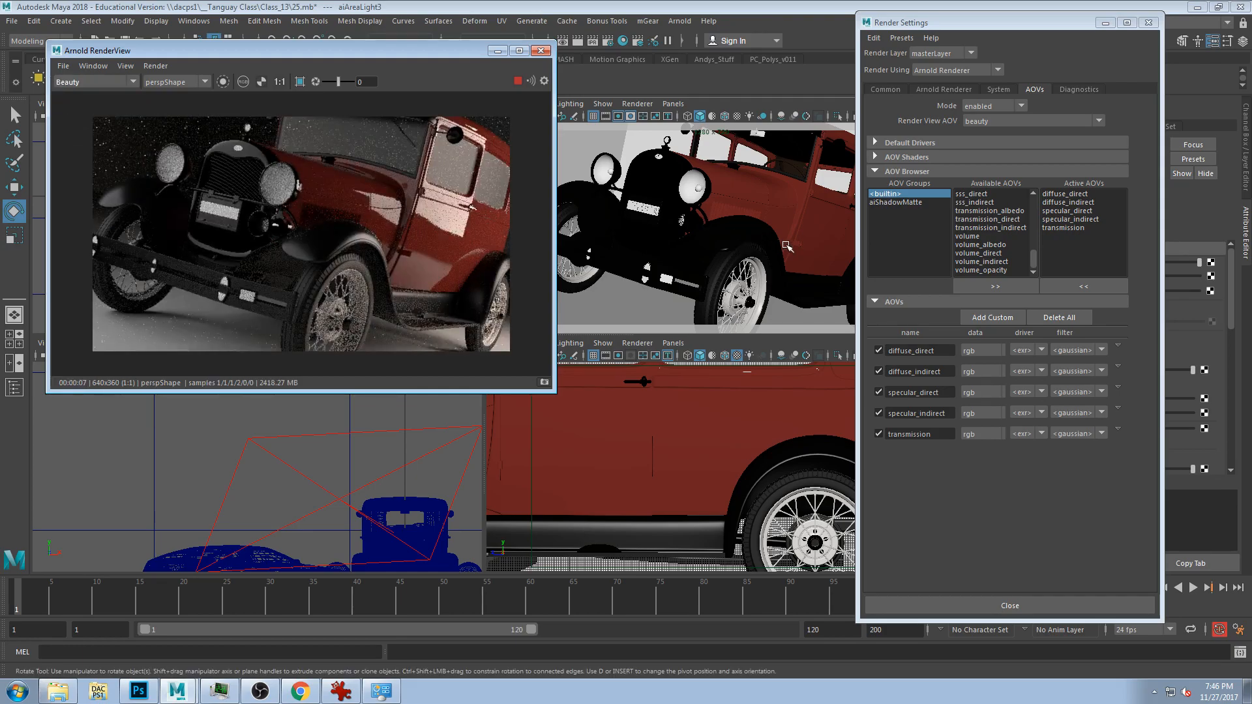
- Pull the perspective camera back to frame the whole red car and move the render view clear of the top and front viewports
scroll(755, 237, "down", 2)
scroll(756, 238, "down", 2)
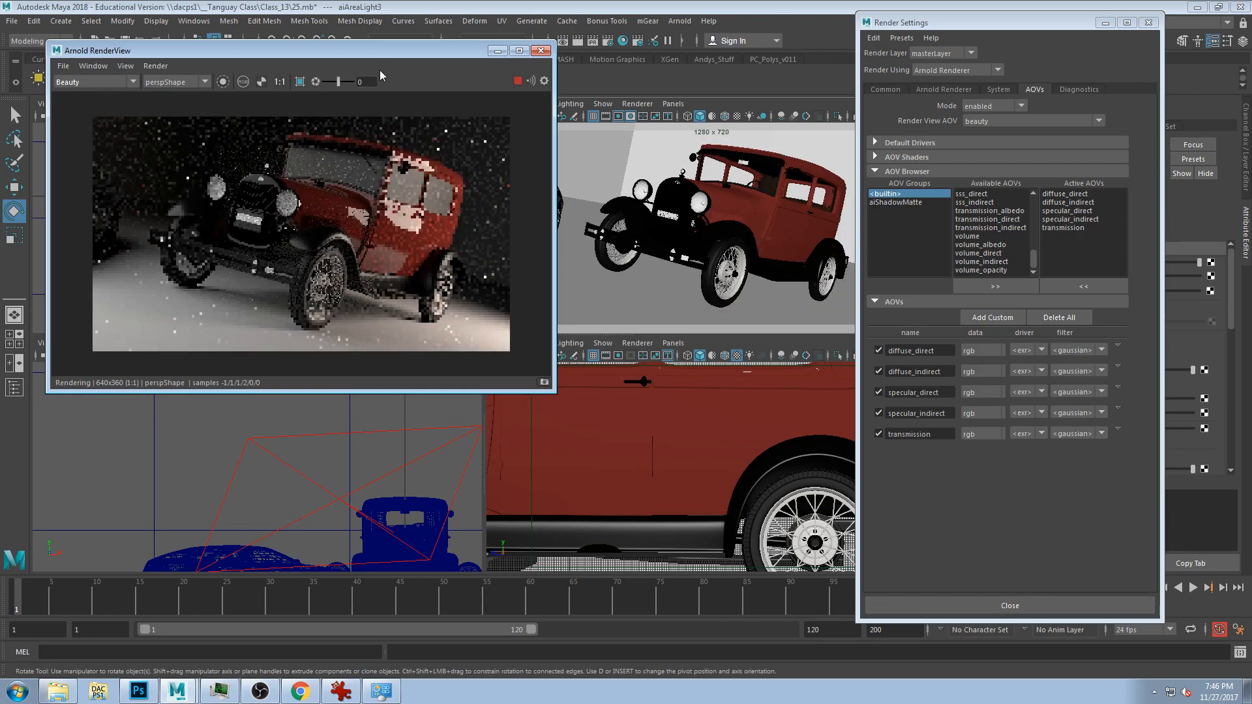
left_click_drag(390, 51, 912, 262)
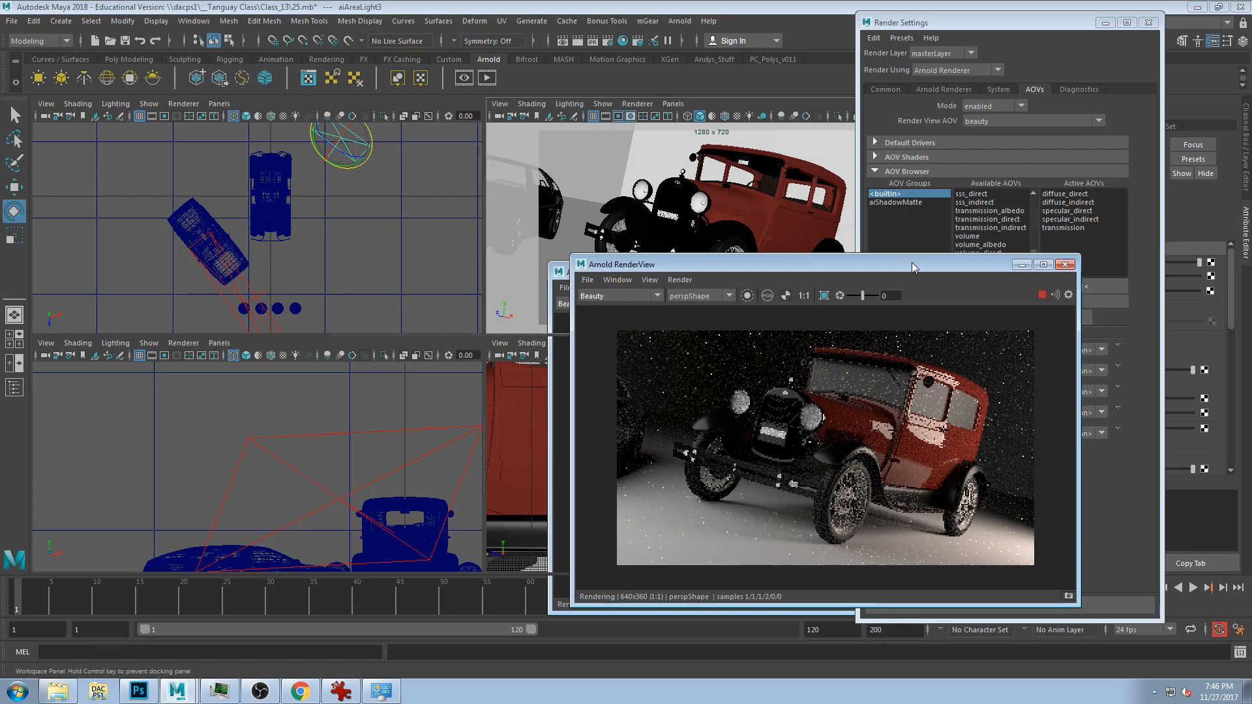
left_click_drag(911, 262, 911, 260)
- Select and frame the area light beside the silver car in the front view and enlarge it to a scale of about 379, 252, 141
left_click(324, 486)
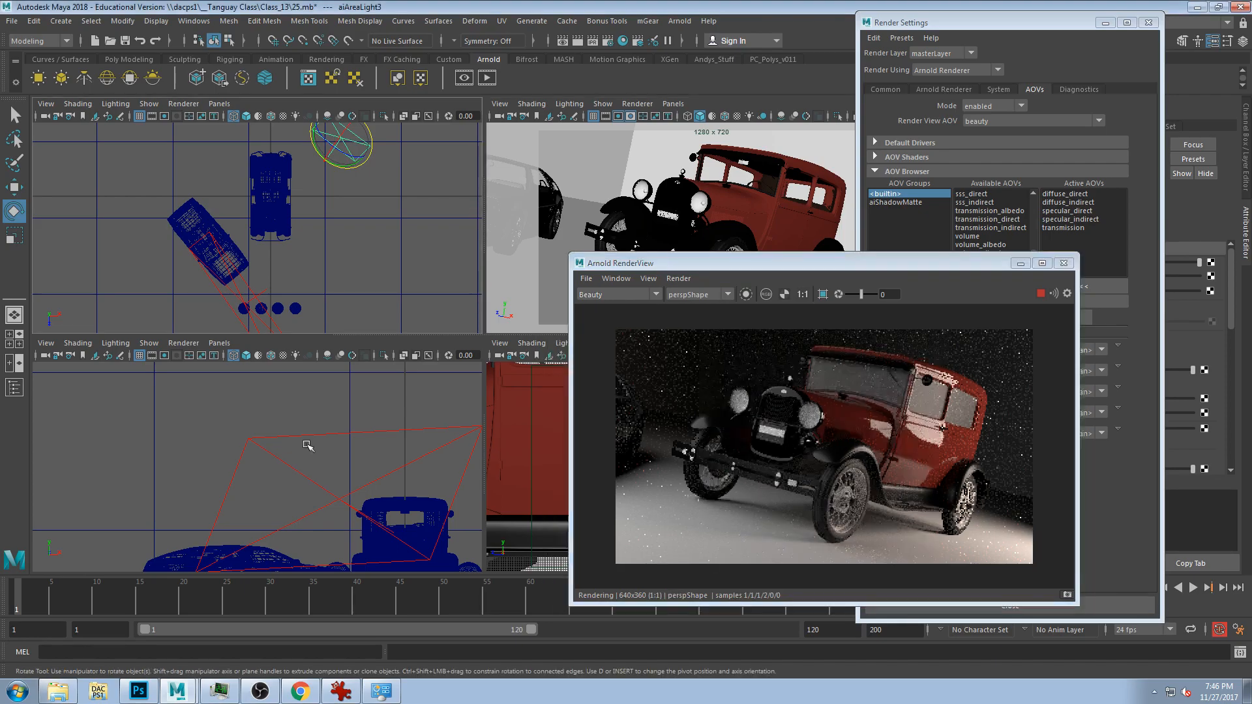
key("f")
key("r")
mouse_move(267, 443)
left_mouse_down()
mouse_move(286, 406)
mouse_move(280, 423)
left_mouse_up()
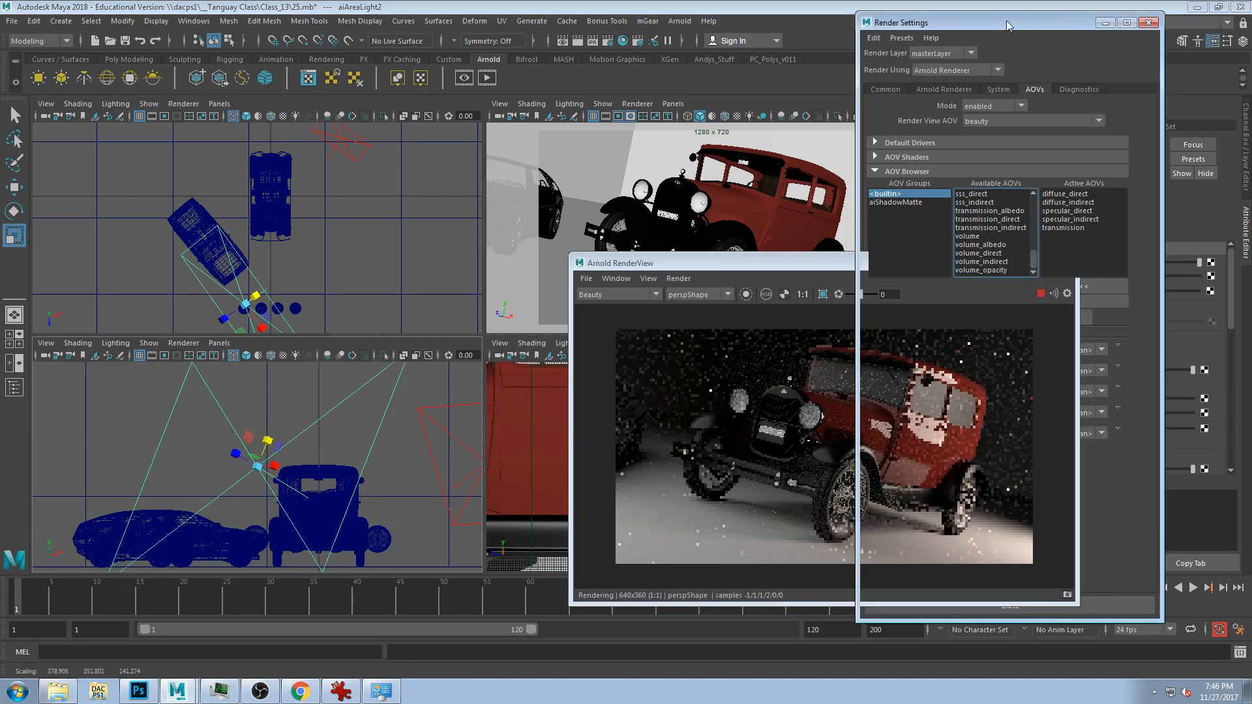
- Move the render settings and render view clear of the light's attributes and set the area light's exposure to 20
left_click_drag(985, 23, 860, 24)
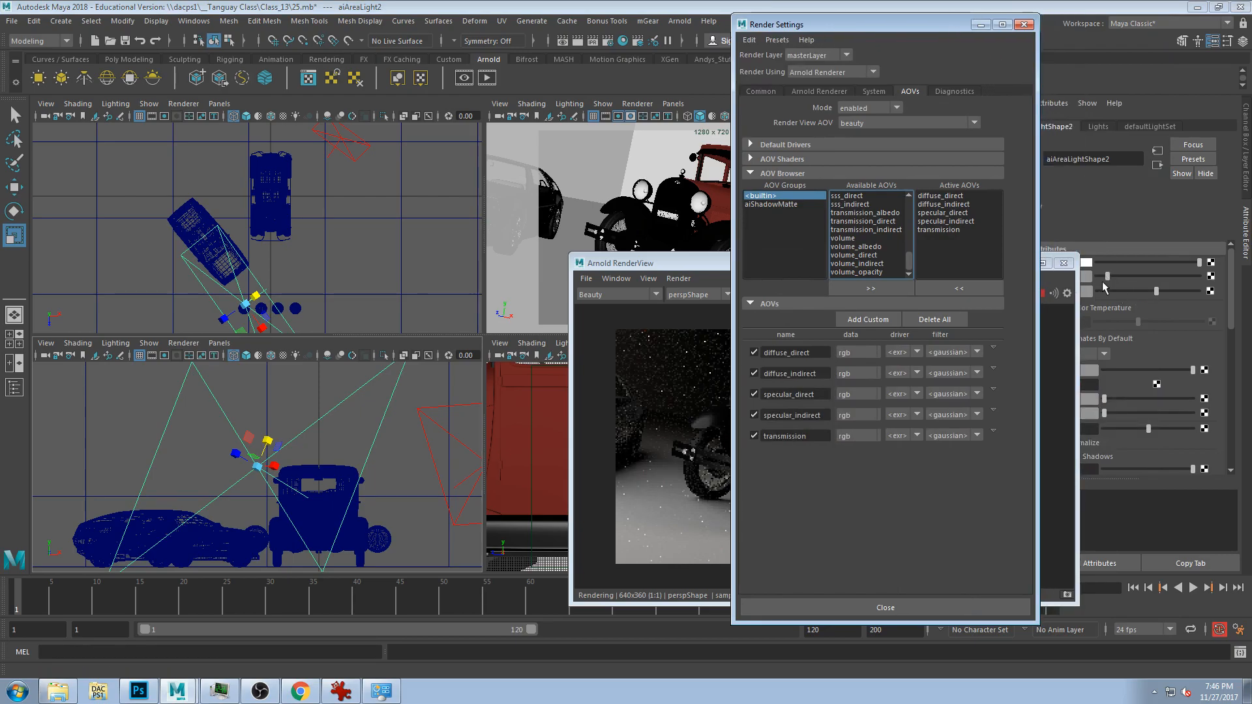
left_click_drag(707, 265, 575, 209)
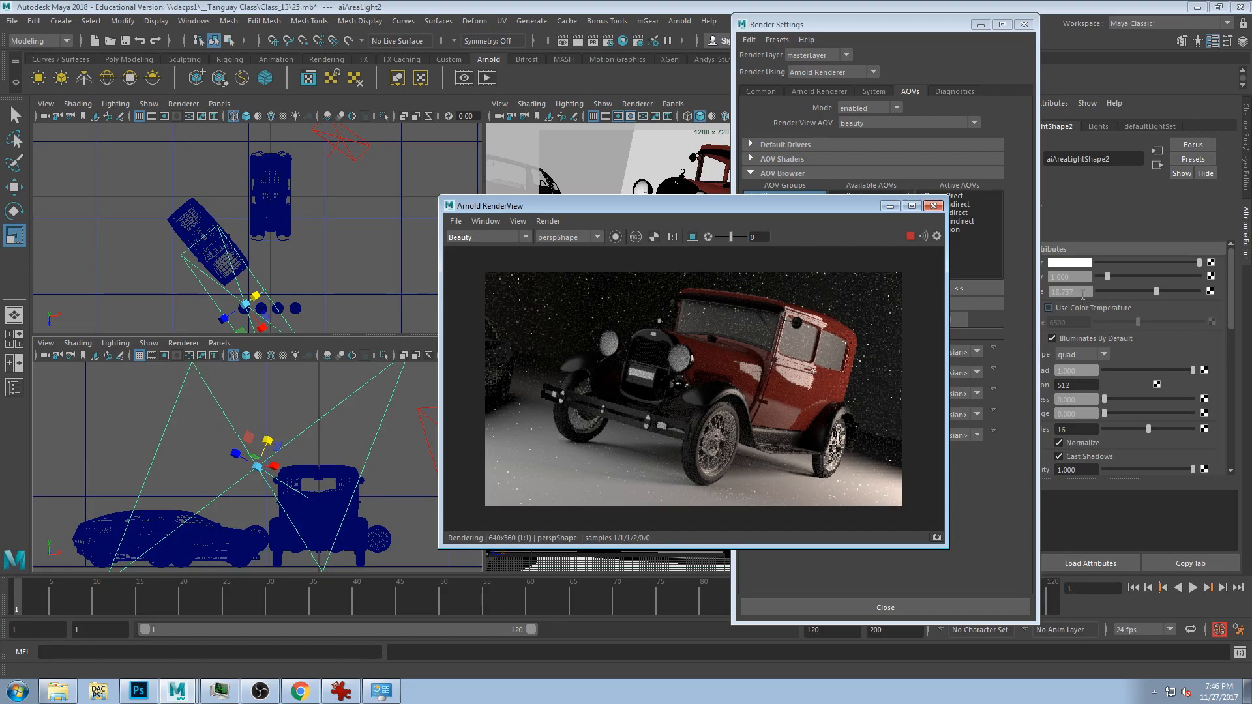
left_click(1071, 291)
type("20")
key("Return")
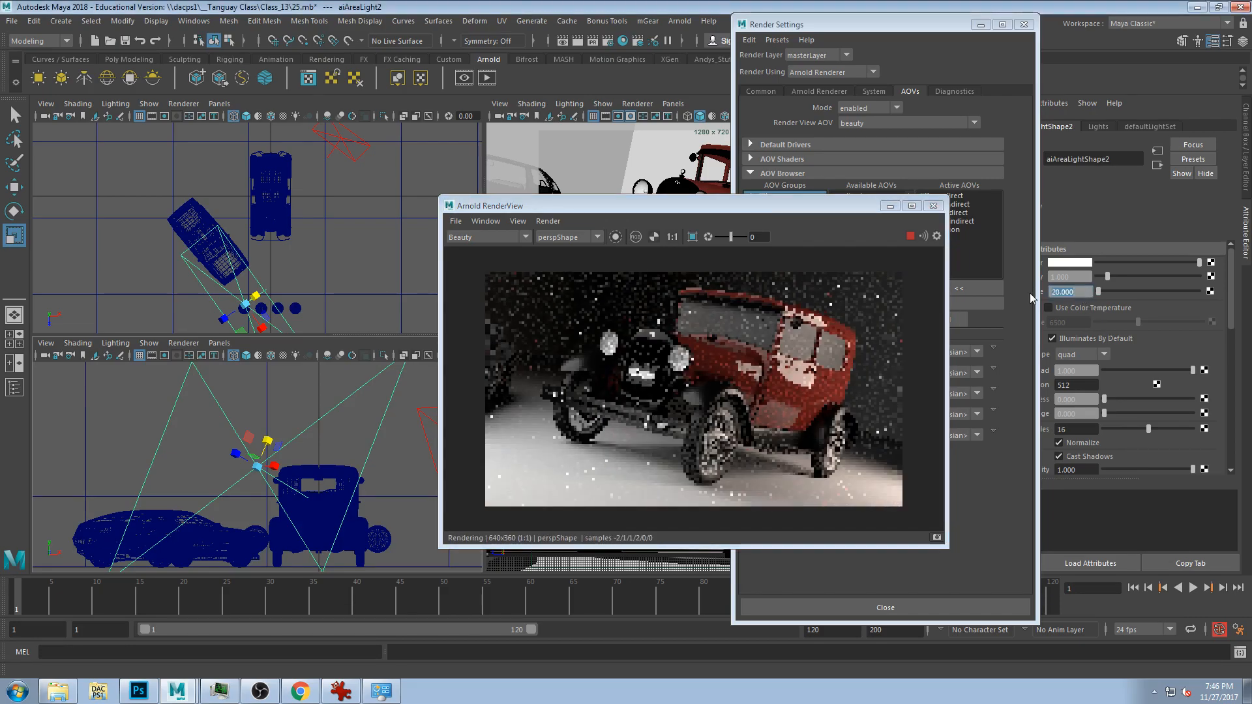
- Load the user render preset Arnold_Production_CarScene_v01 and restart the render with the render view beside the settings
left_click_drag(716, 212, 265, 37)
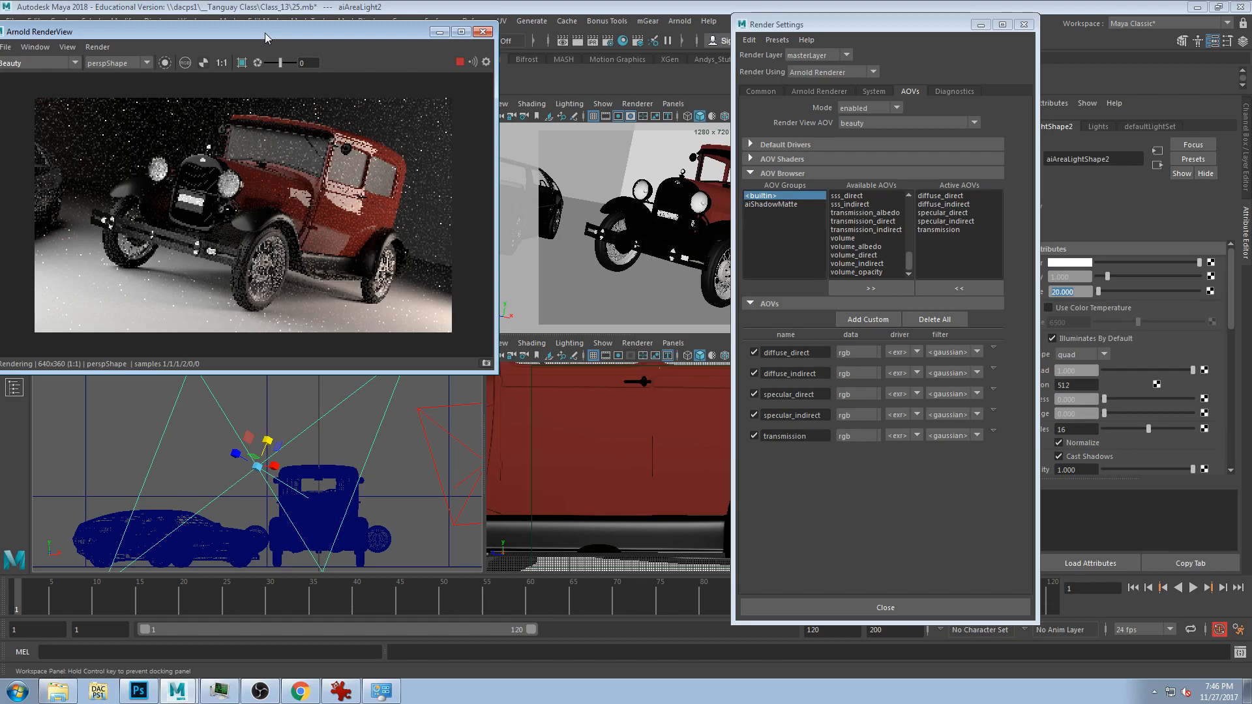
left_click_drag(265, 34, 309, 37)
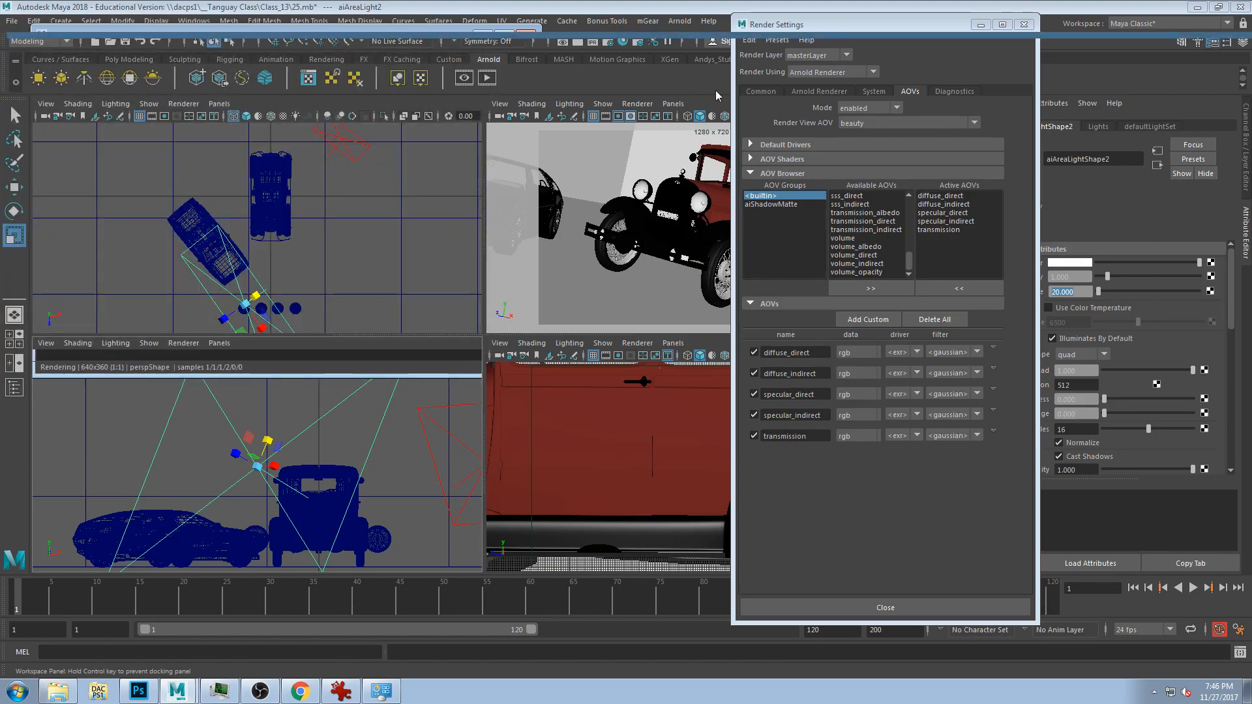
left_click(777, 40)
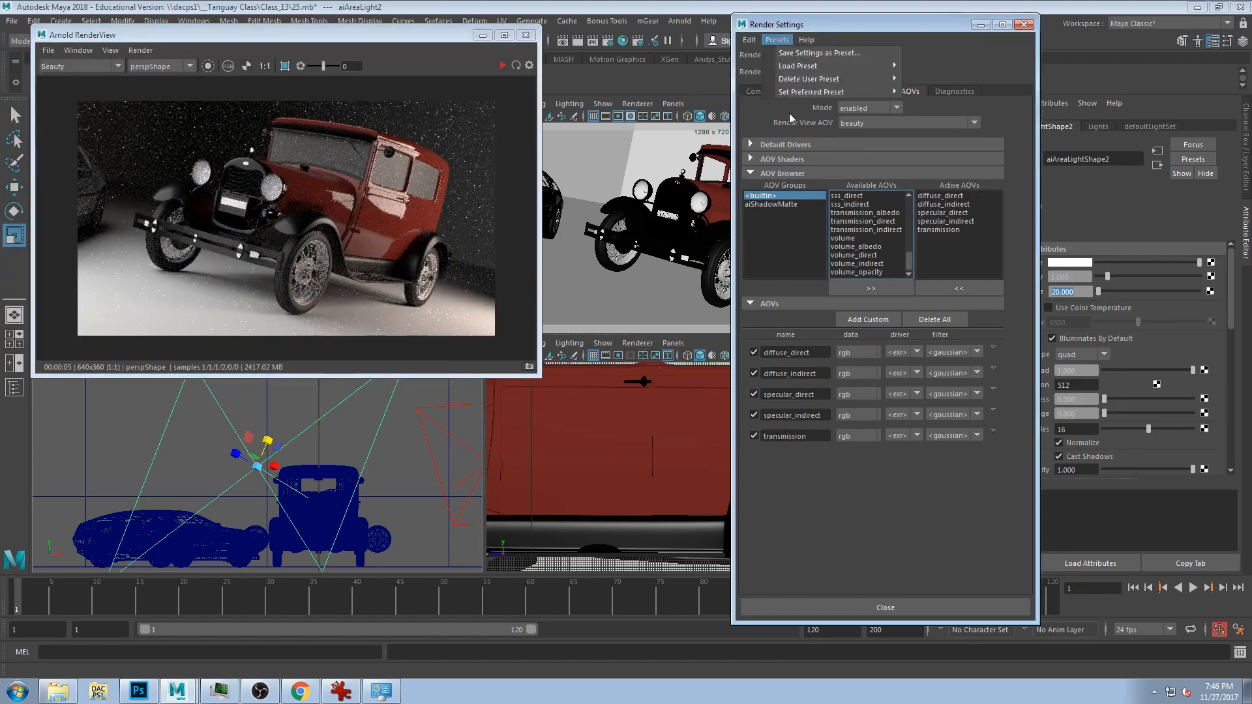
mouse_move(835, 66)
mouse_move(962, 83)
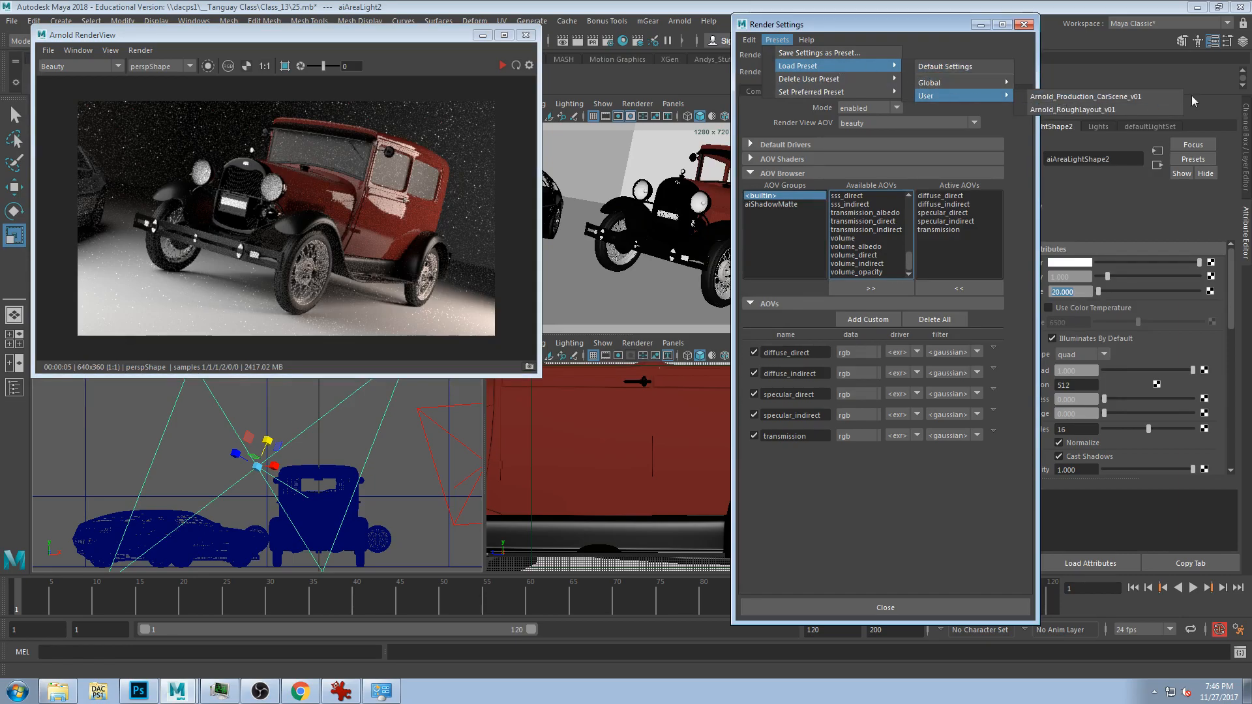
left_click(1133, 103)
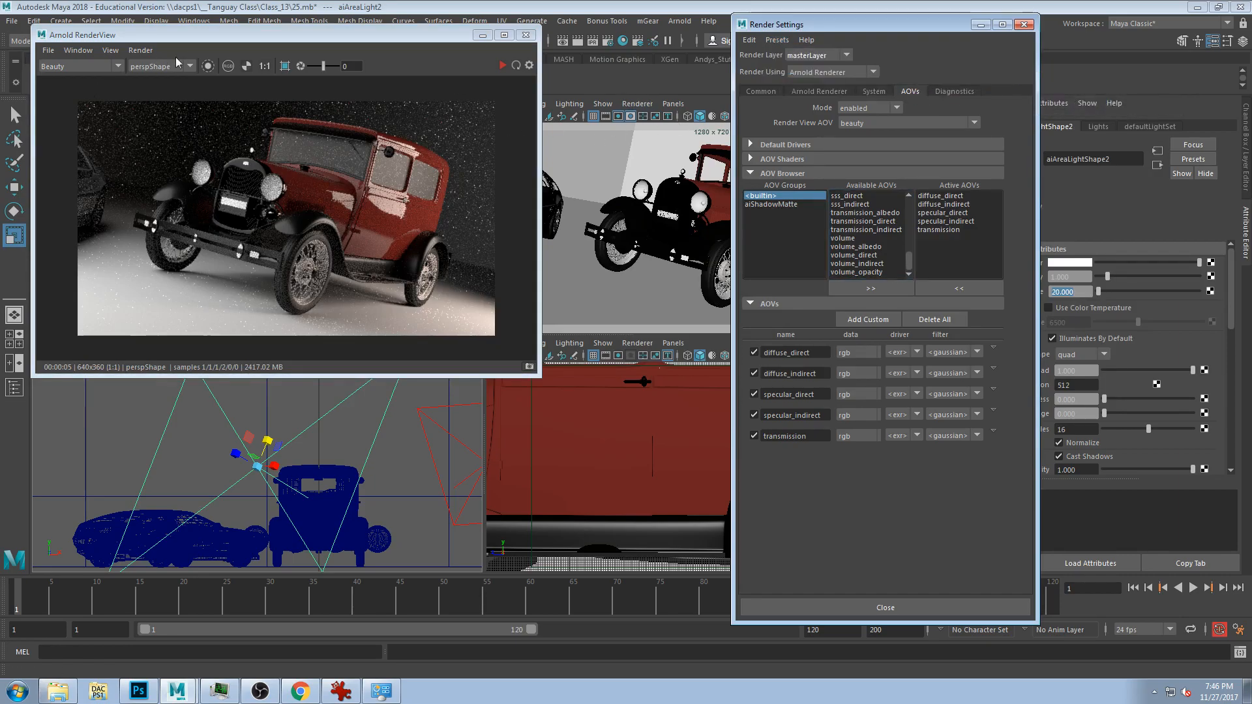
left_click(500, 66)
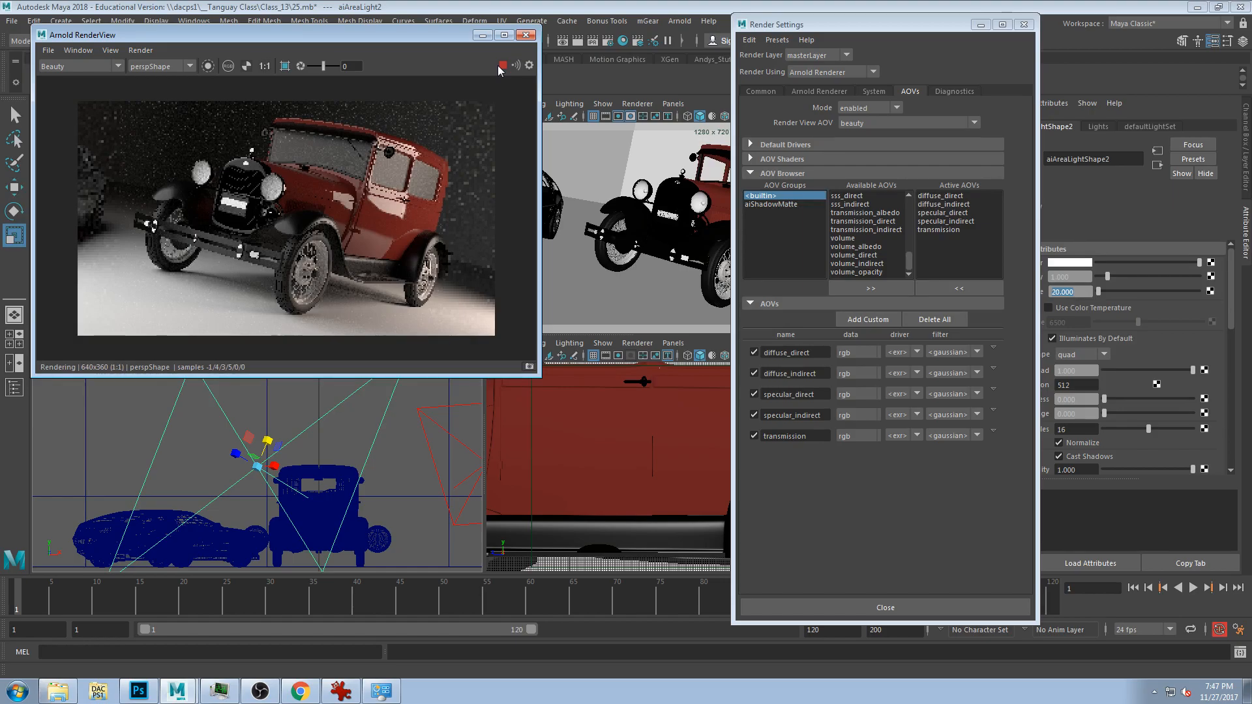
- Enlarge the render view around the red car, stop the render and store a snapshot of it
left_click_drag(540, 376, 812, 601)
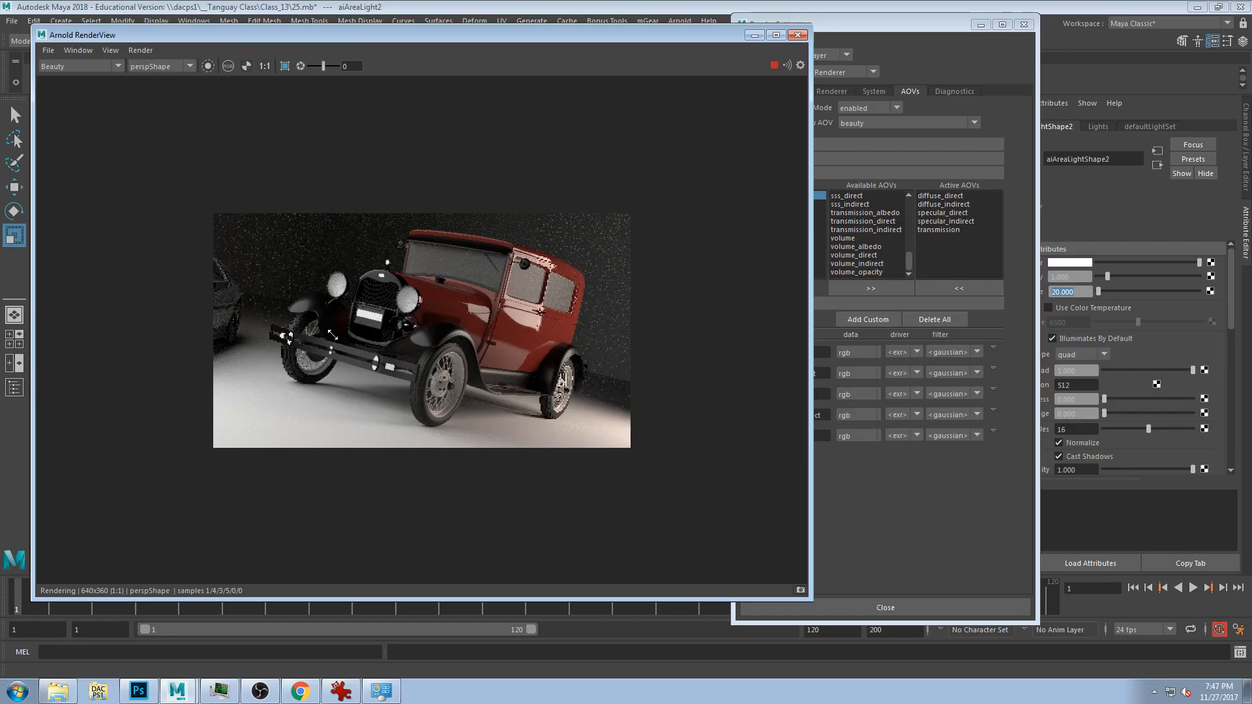
scroll(333, 335, "up", 1)
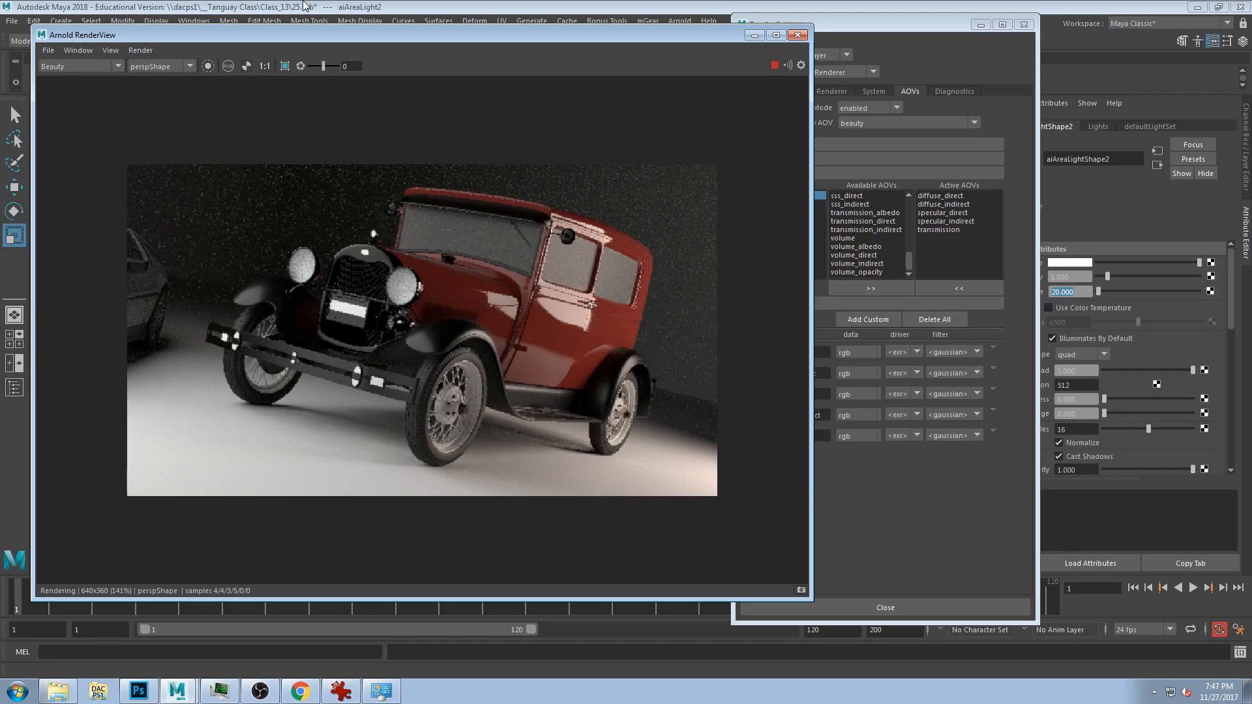
left_click_drag(289, 34, 386, 10)
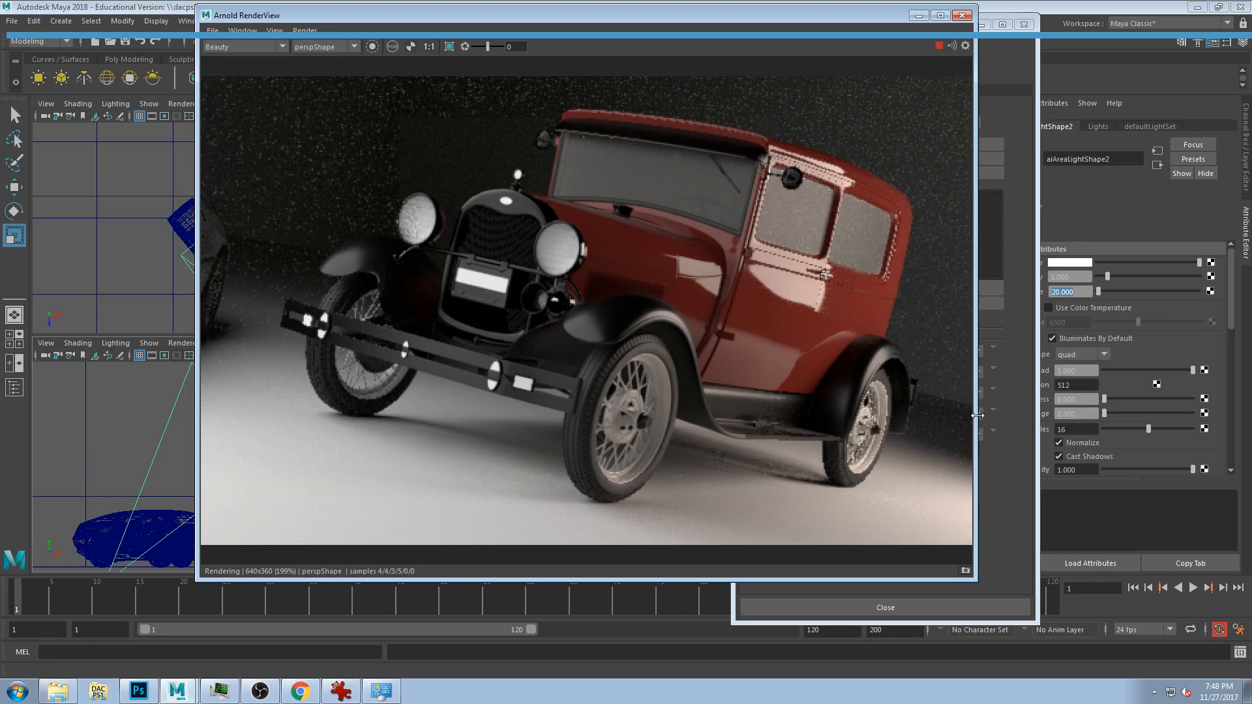
left_click_drag(977, 416, 1084, 416)
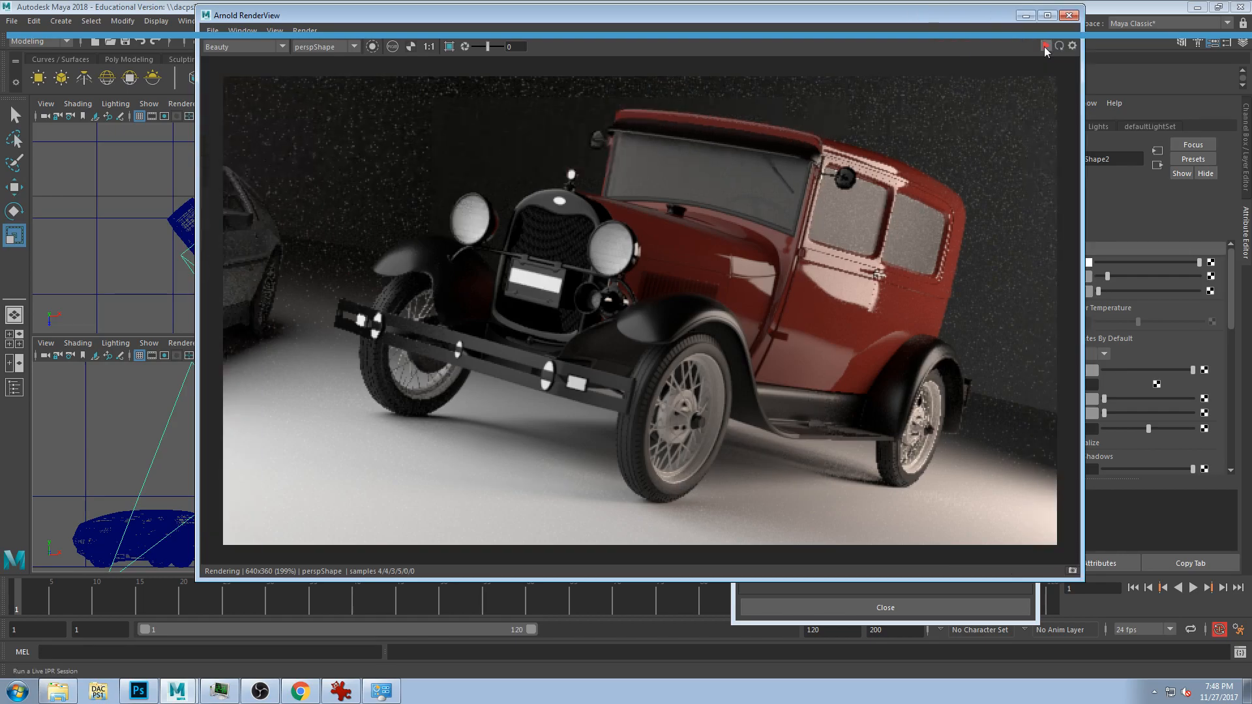
left_click(275, 31)
mouse_move(249, 30)
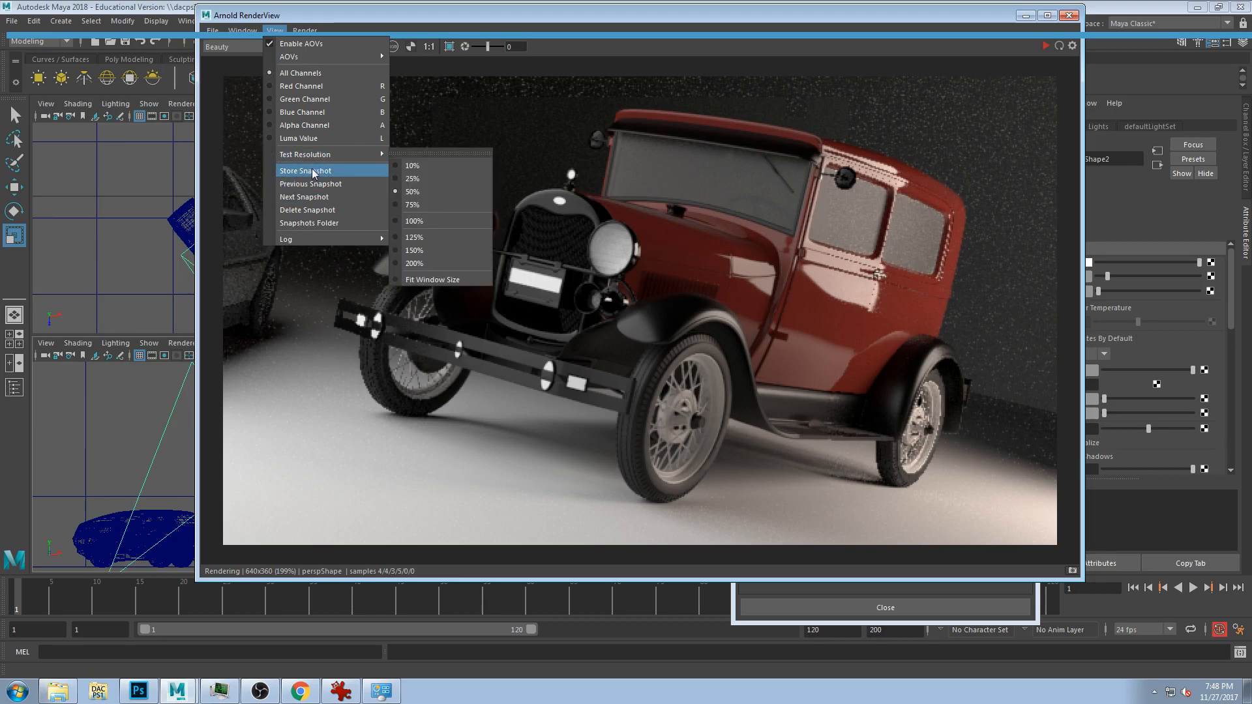
left_click(305, 171)
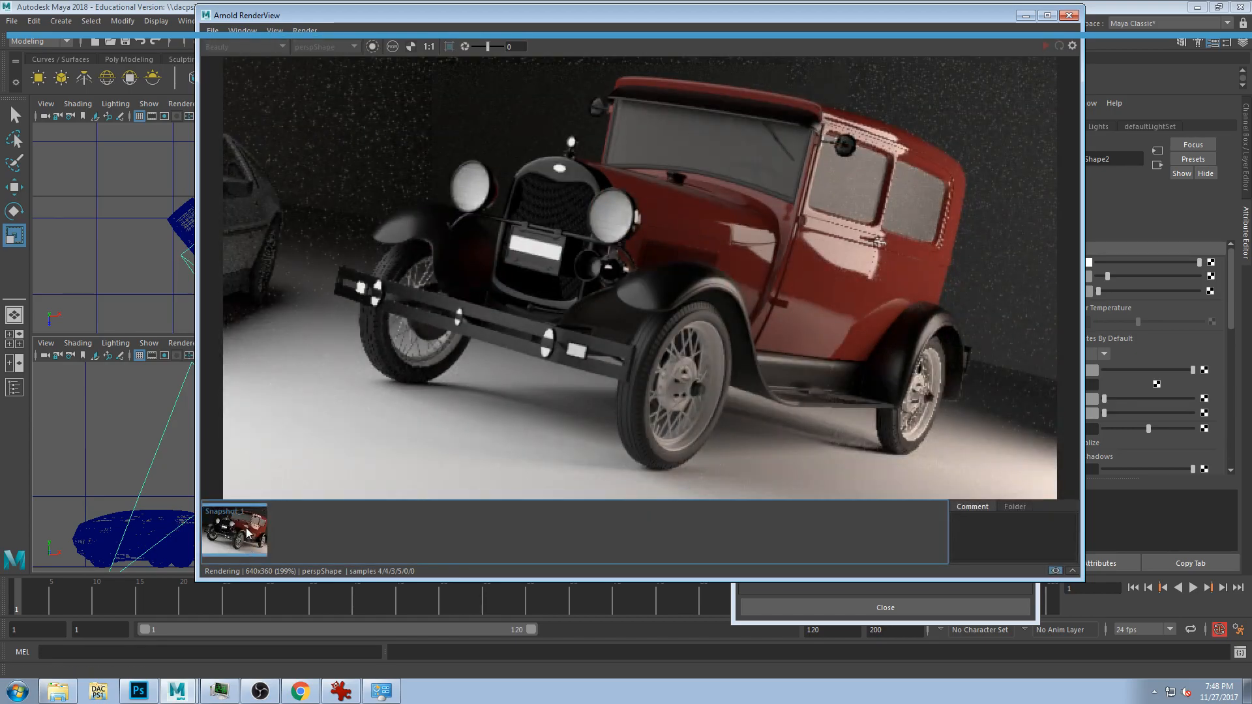
- Reframe the perspective camera on the silver DeLorean and start a new render of it
left_click_drag(851, 17, 455, 234)
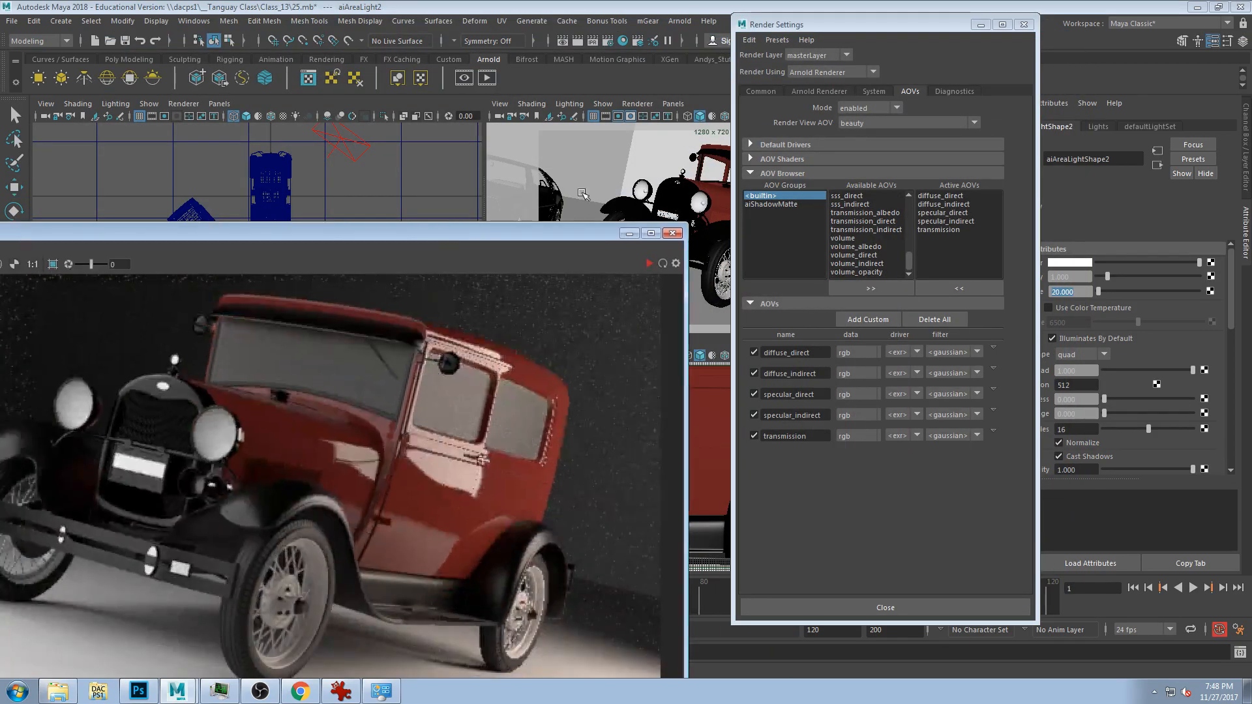
right_click_drag(994, 237, 1147, 241, "alt")
left_click_drag(665, 186, 708, 186, "alt")
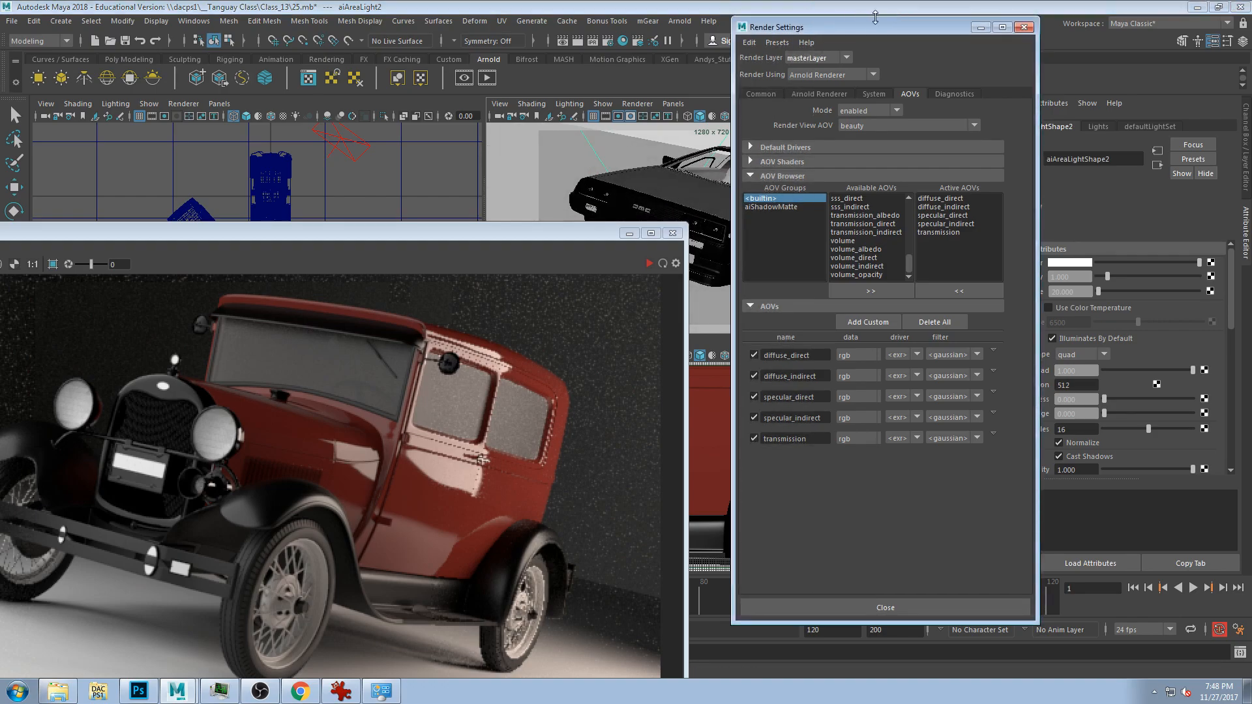
left_click_drag(889, 25, 1045, 24)
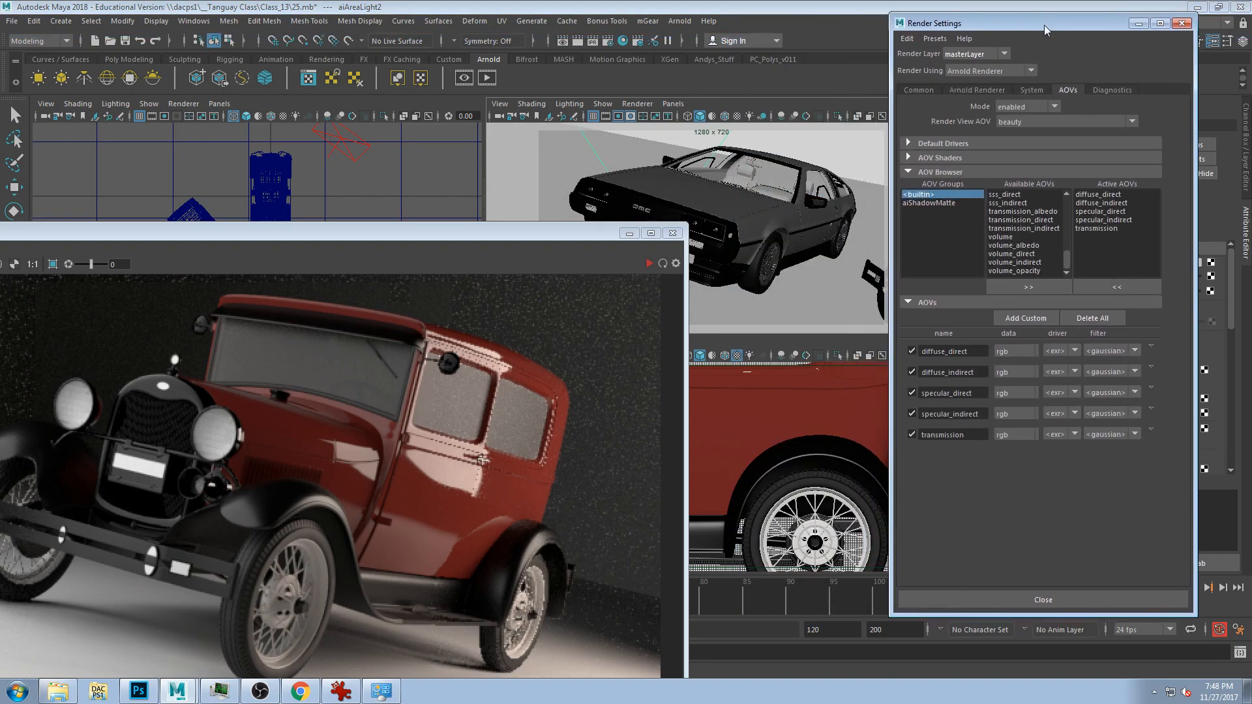
left_click_drag(444, 234, 850, 51)
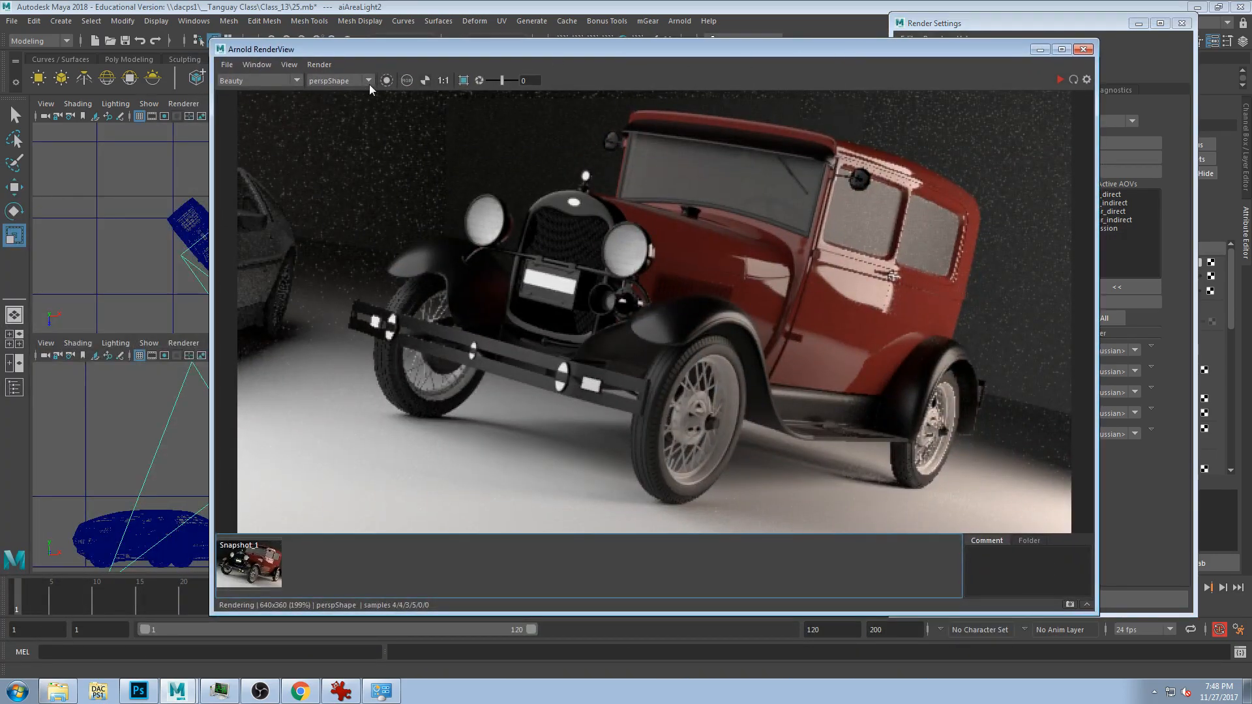
left_click(1061, 79)
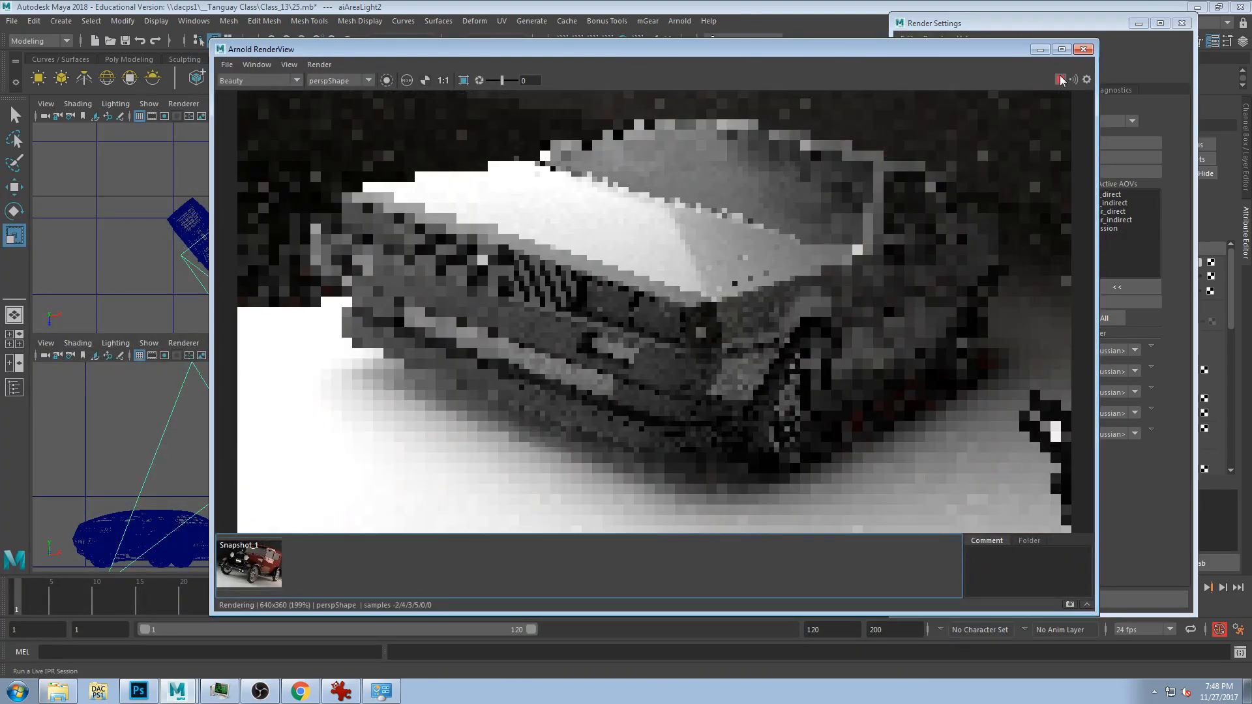
- Check the red car's snapshot, return to the live render, stop it and store a snapshot of the DeLorean
left_click(252, 568)
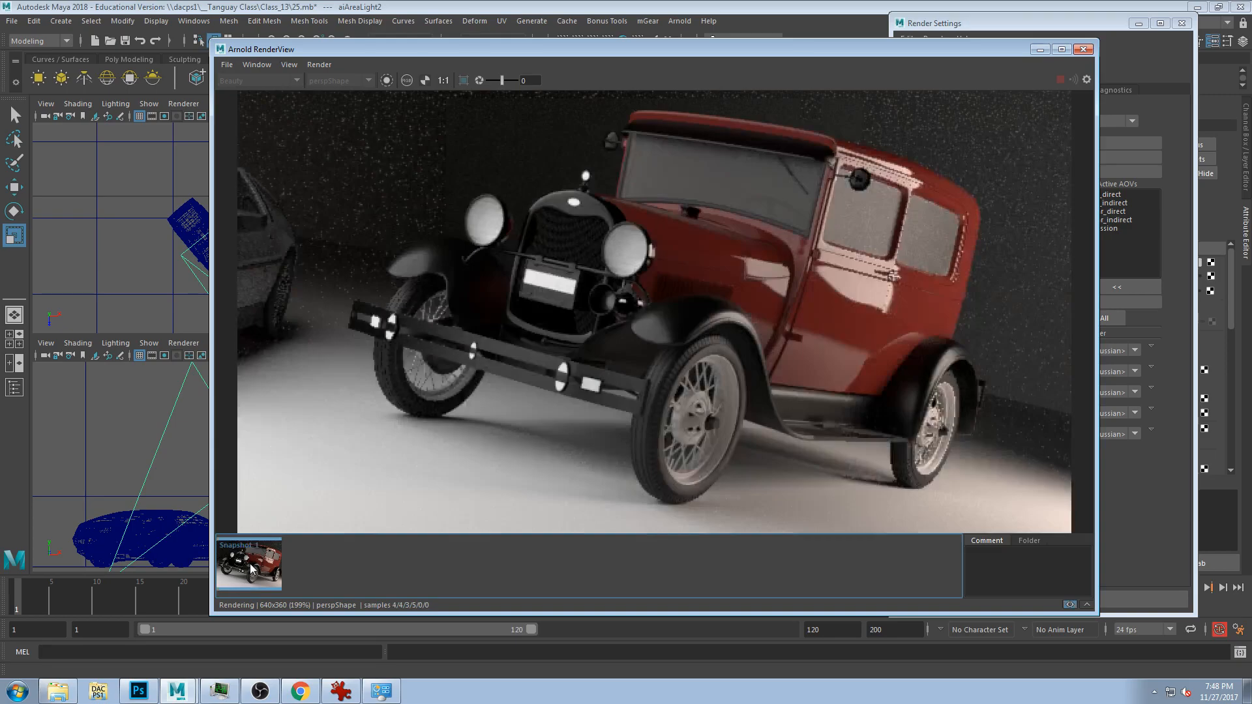
left_click(290, 559)
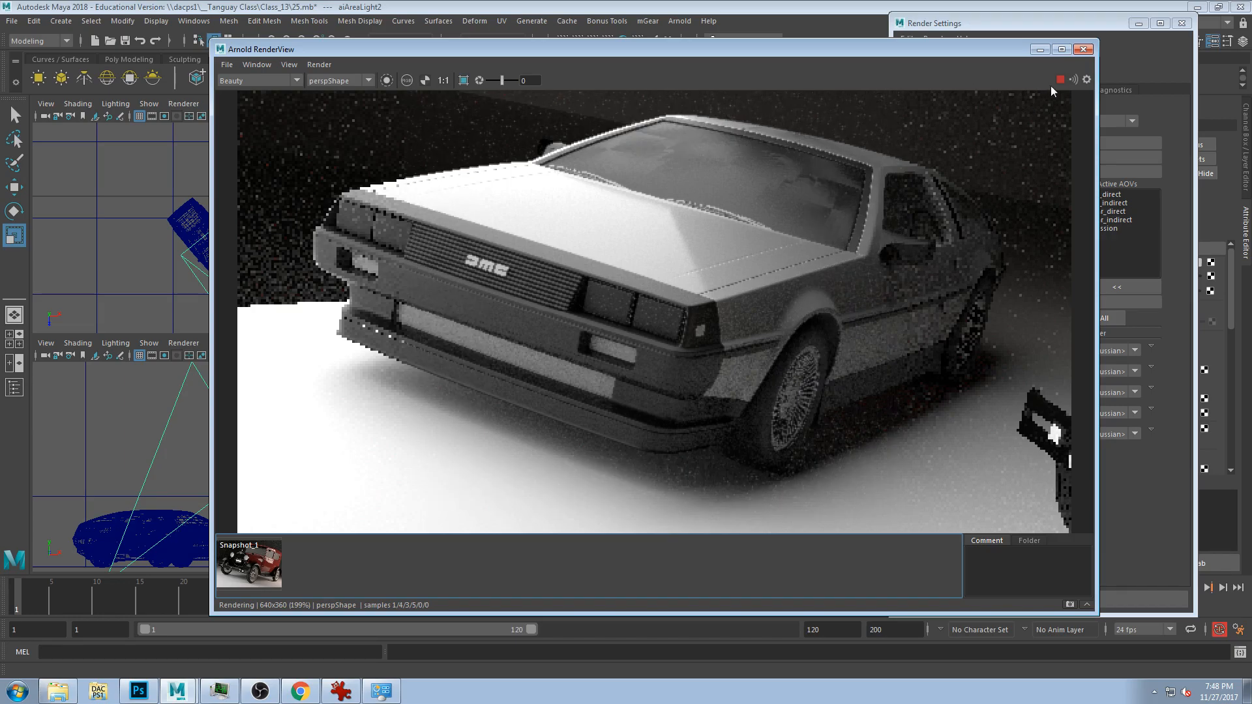
left_click(288, 64)
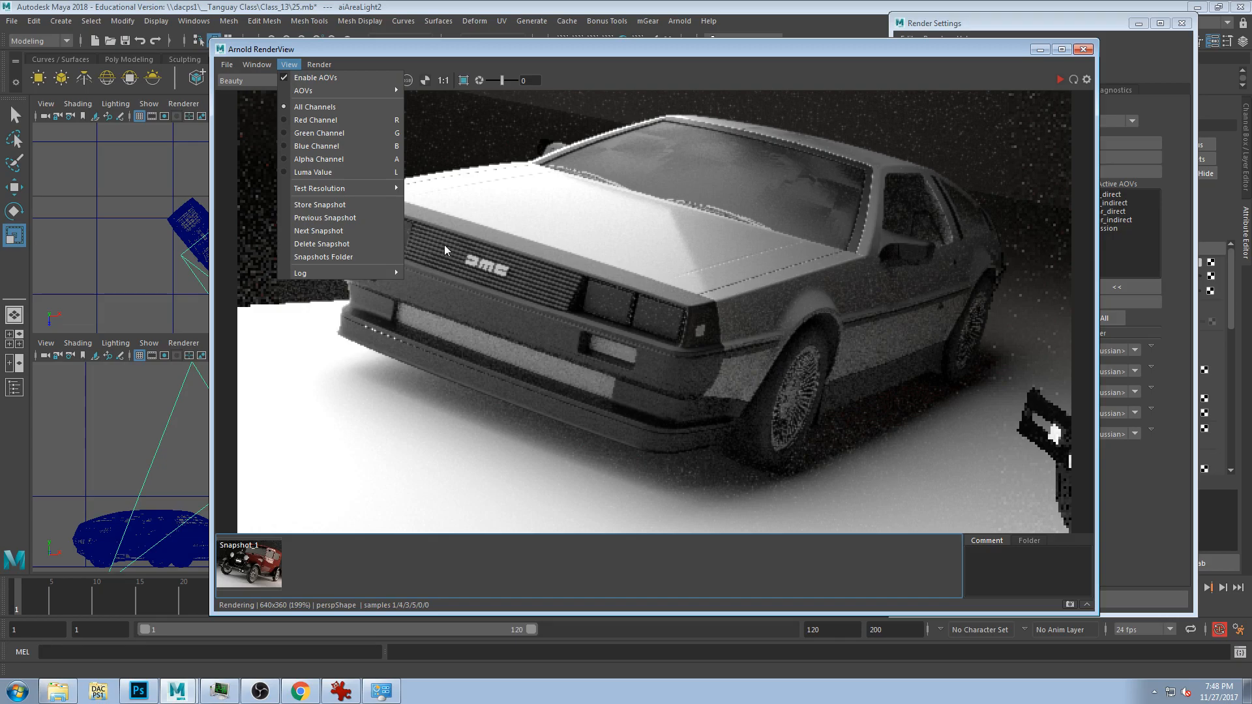
left_click(334, 204)
- Switch back and forth between the red car and DeLorean snapshots to compare them
left_click(256, 570)
left_click(256, 570)
left_click(256, 569)
left_click(291, 565)
left_click(256, 570)
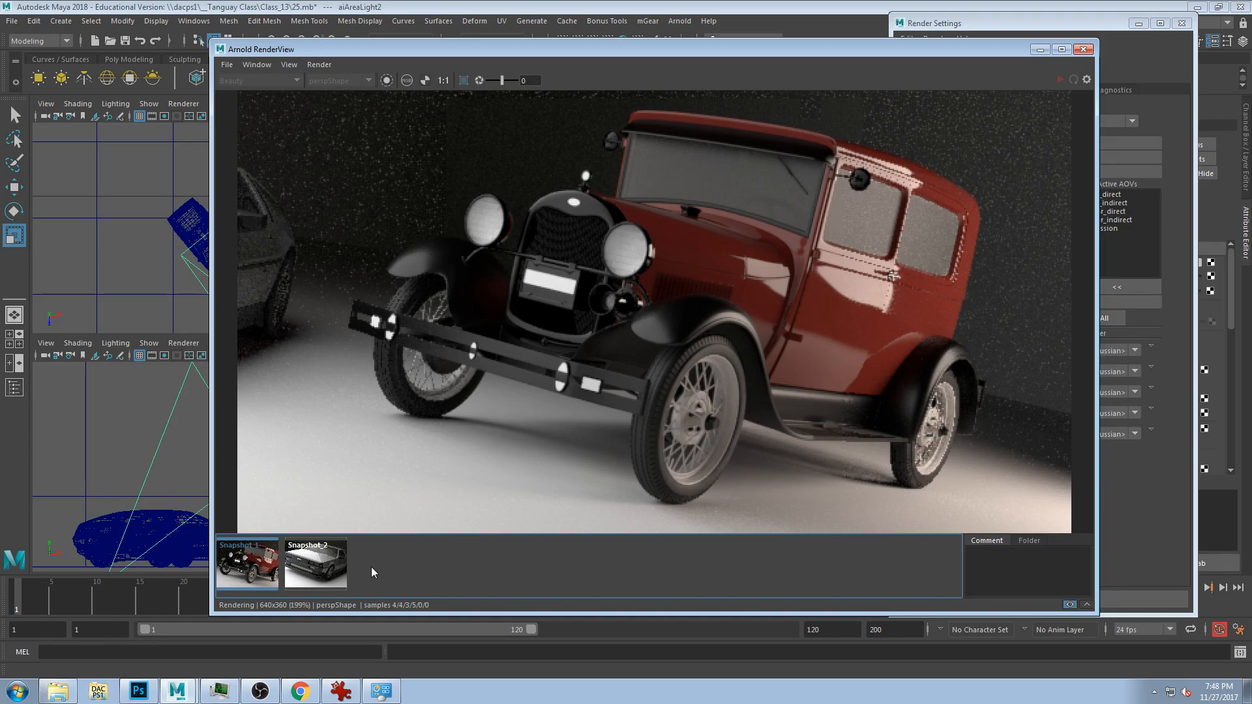
left_click(333, 573)
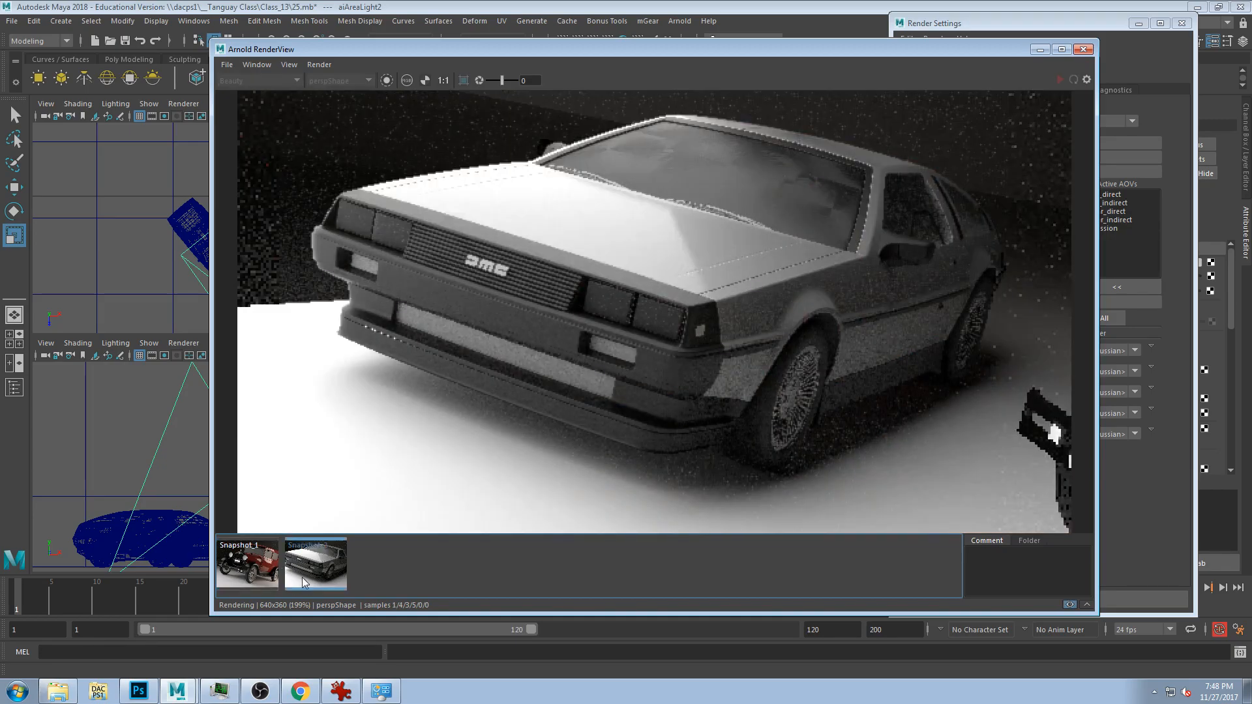
left_click(305, 582)
left_click(324, 578)
left_click(271, 574)
left_click(314, 574)
left_click(256, 572)
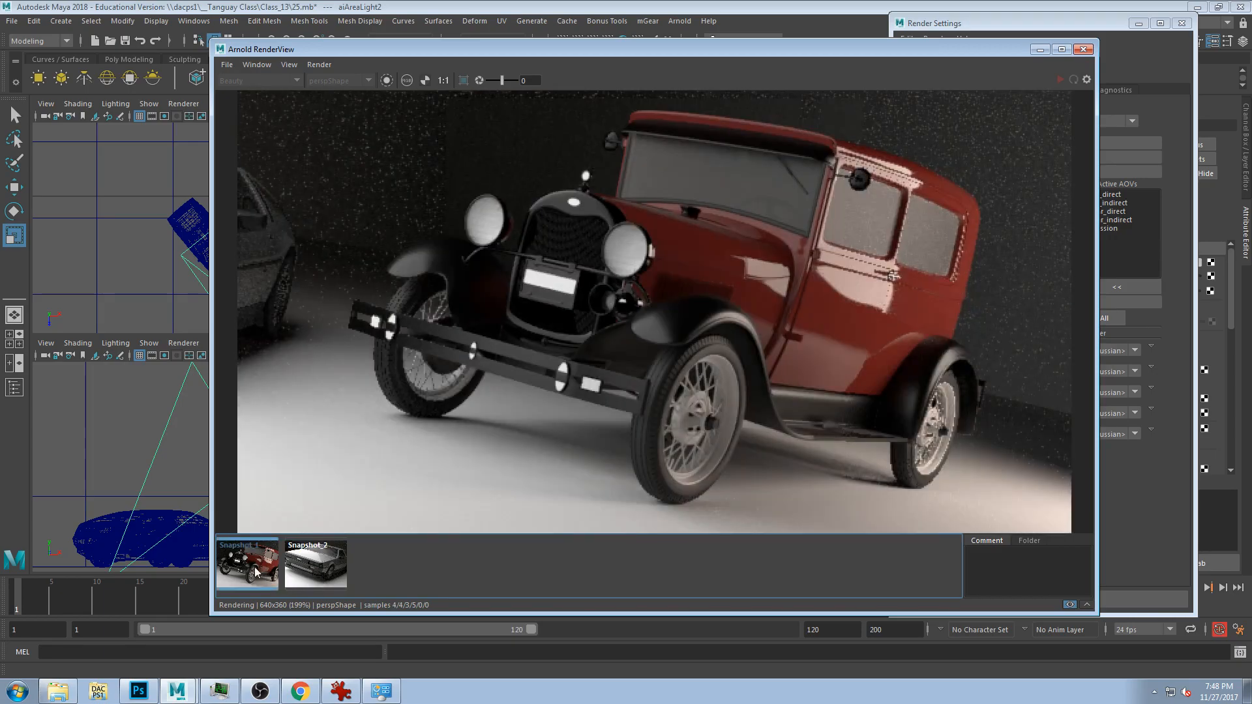
- Add the comment "I did this" to the red car's snapshot and "I did this too" to the DeLorean's
left_click(1002, 562)
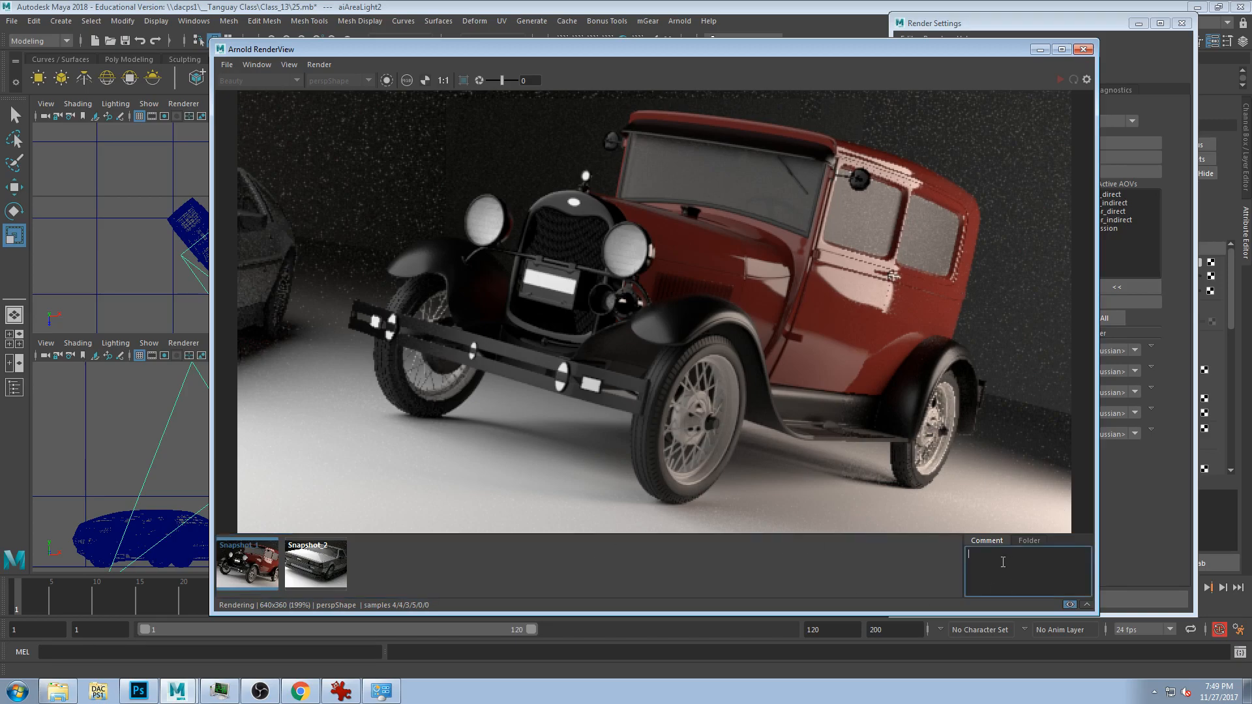
type("I did this")
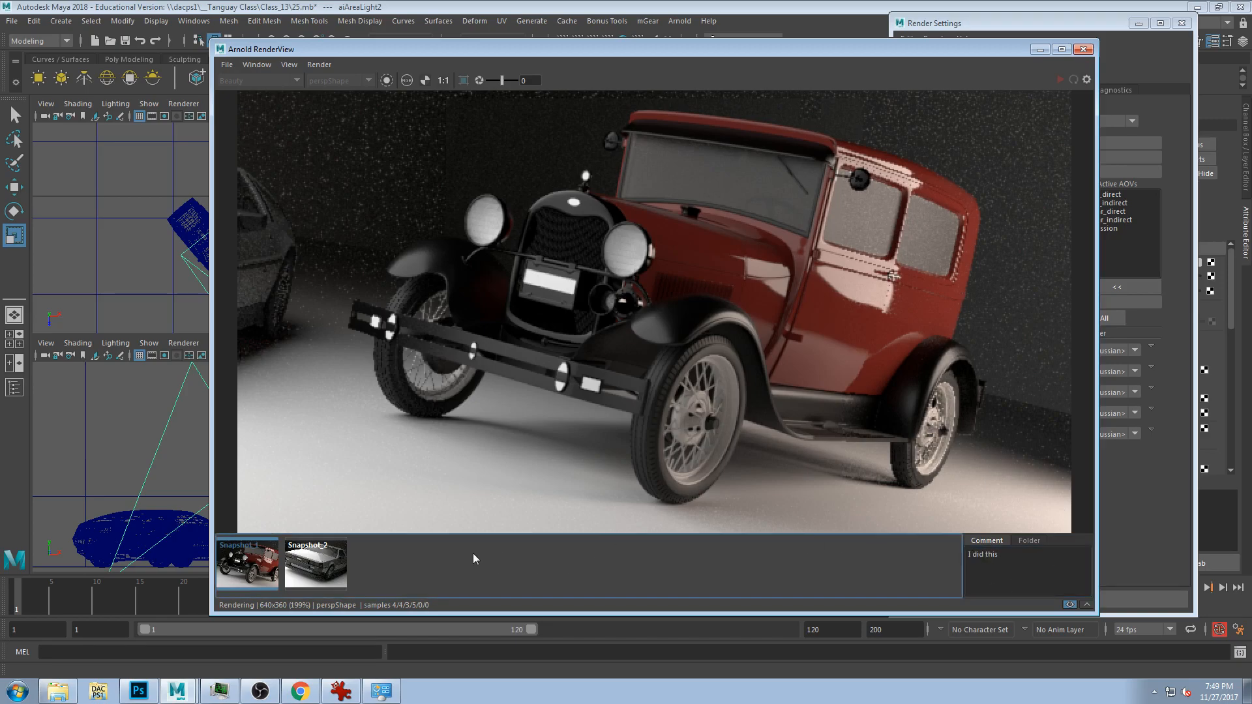
left_click(303, 556)
left_click(1000, 562)
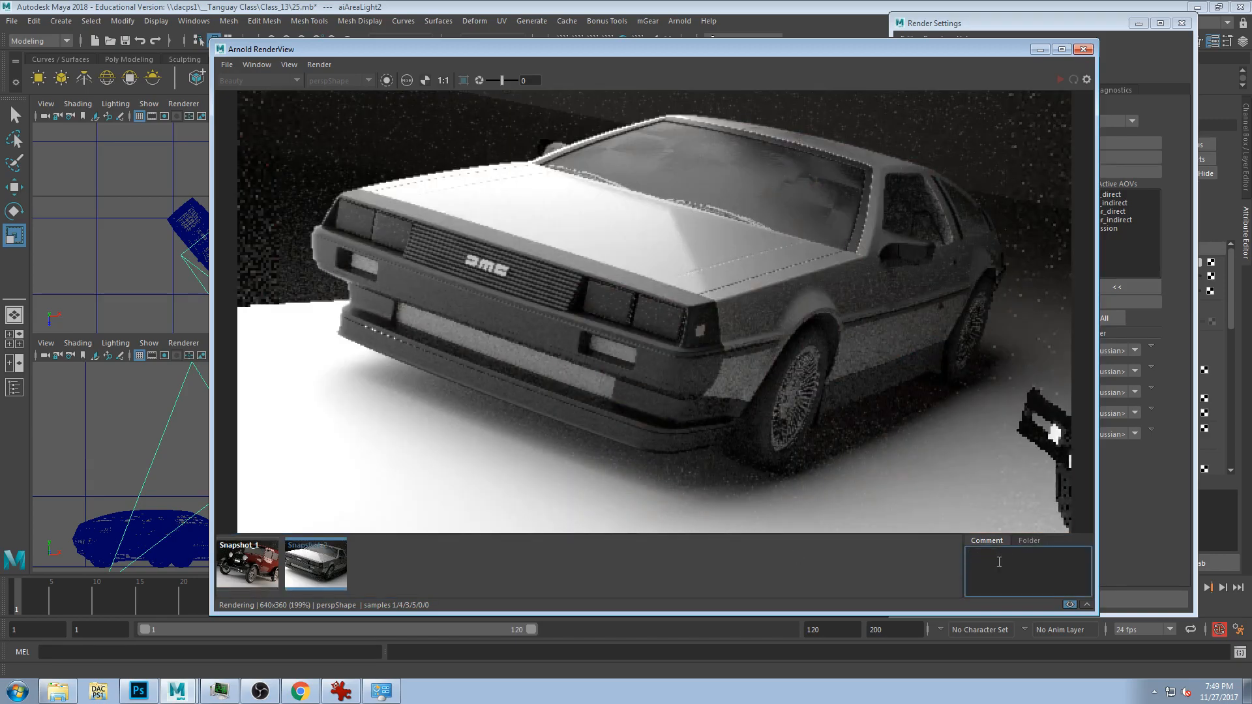
type("I did this.")
- Review the comments stored with both snapshots, finishing on the red car's comment
left_click(258, 557)
left_click(306, 563)
left_click(257, 563)
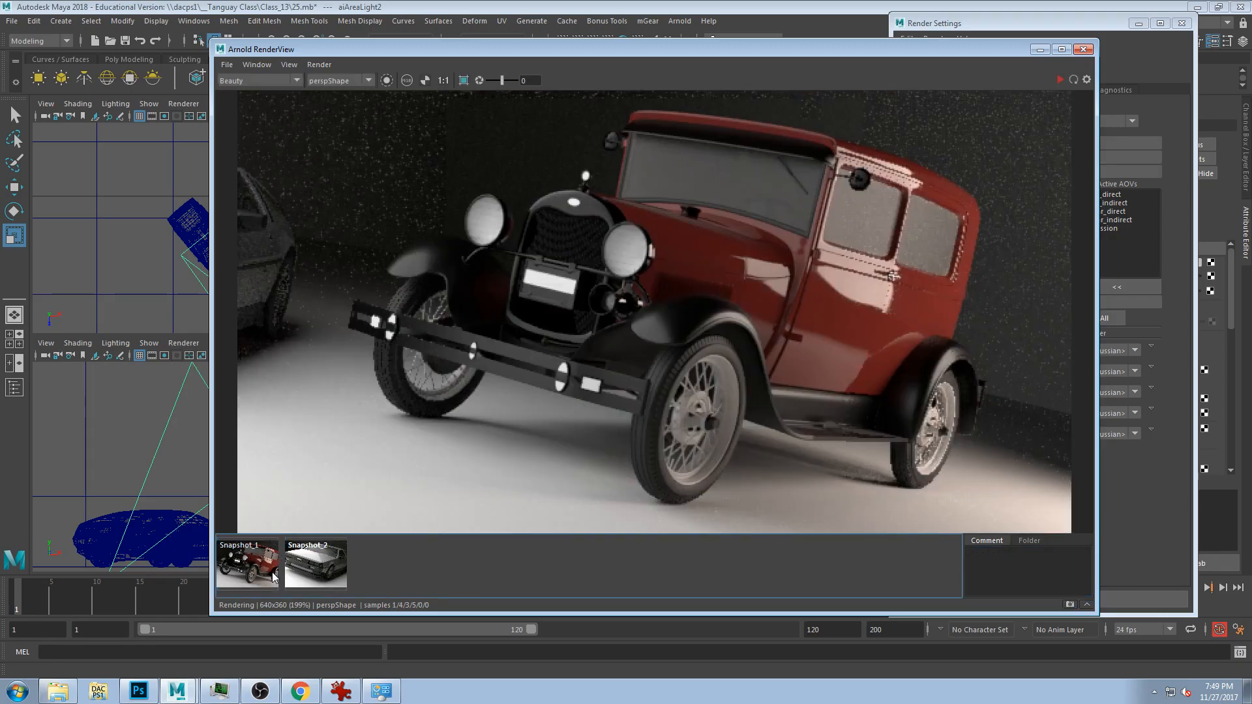
left_click(307, 563)
left_click(258, 562)
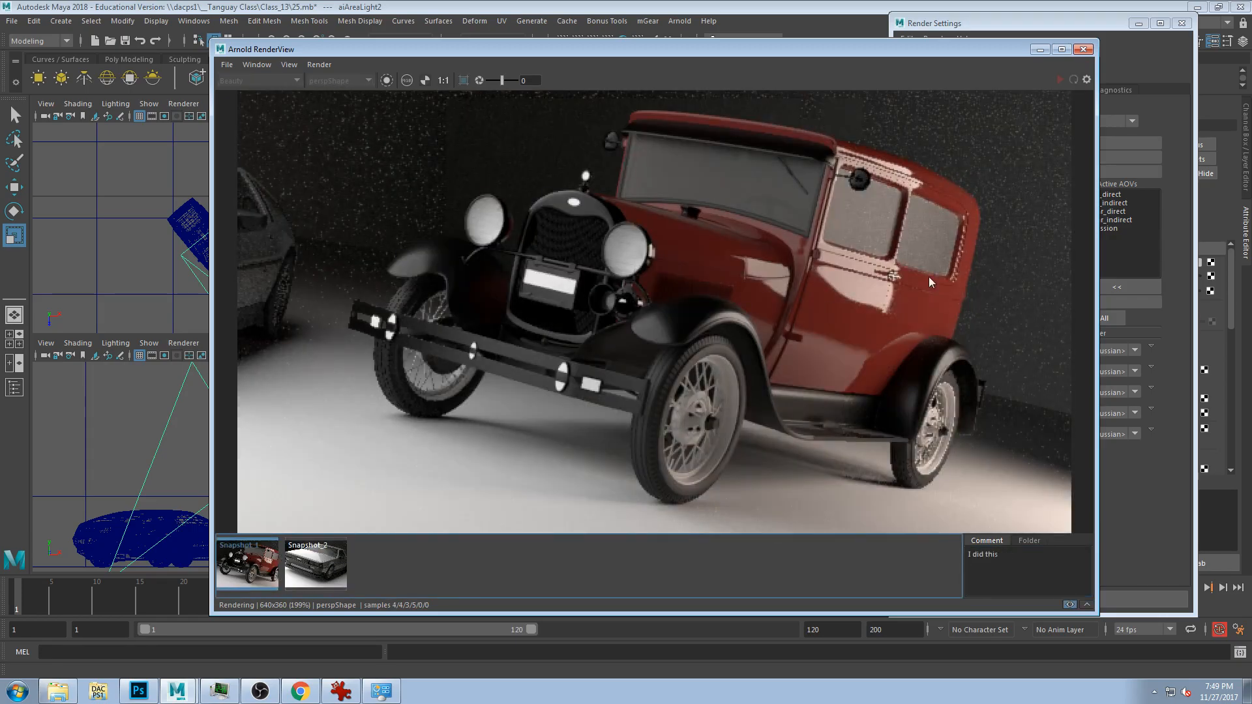
left_click(319, 567)
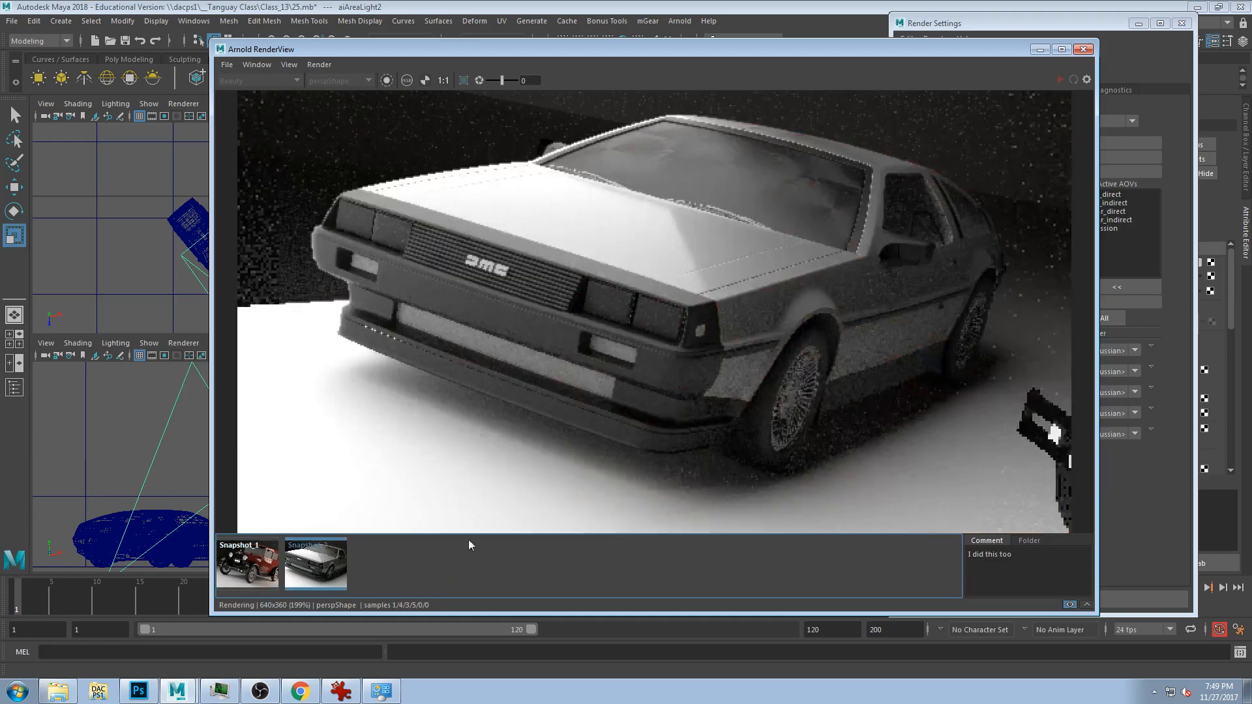
left_click(274, 564)
left_click(1023, 562)
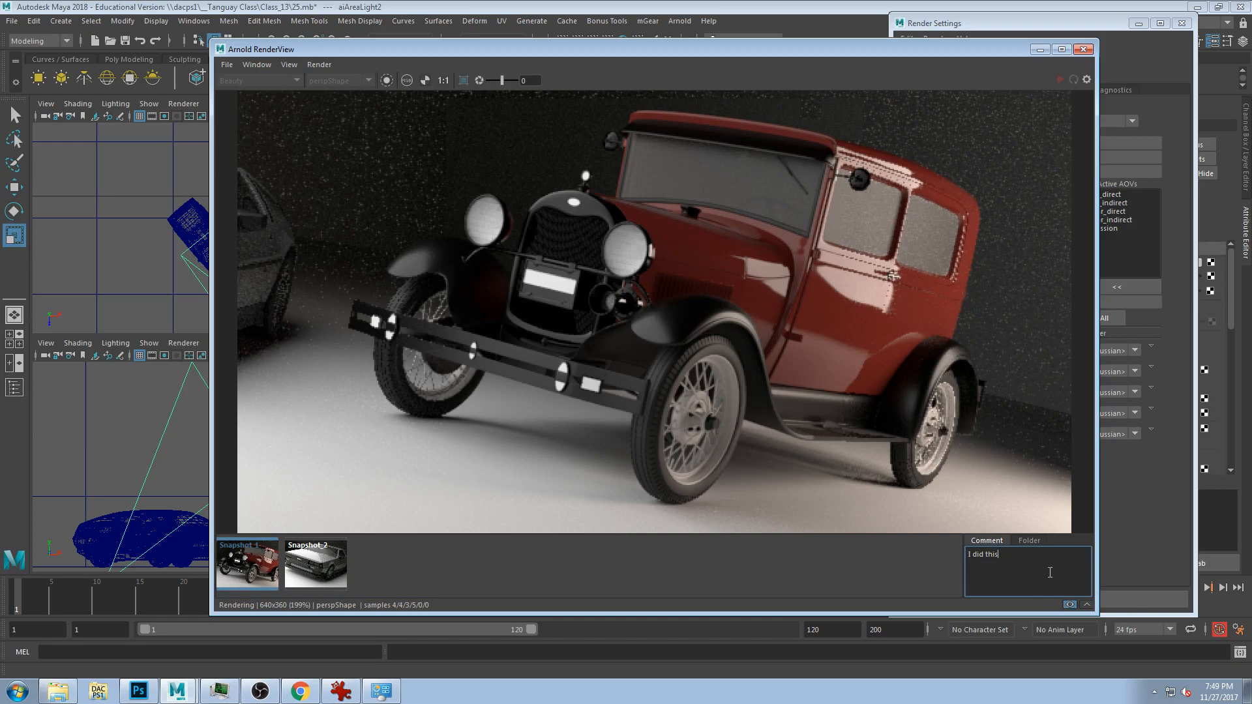
- Check the render log options and the snapshots folder location, leaving the folder selection cancelled
left_click(287, 65)
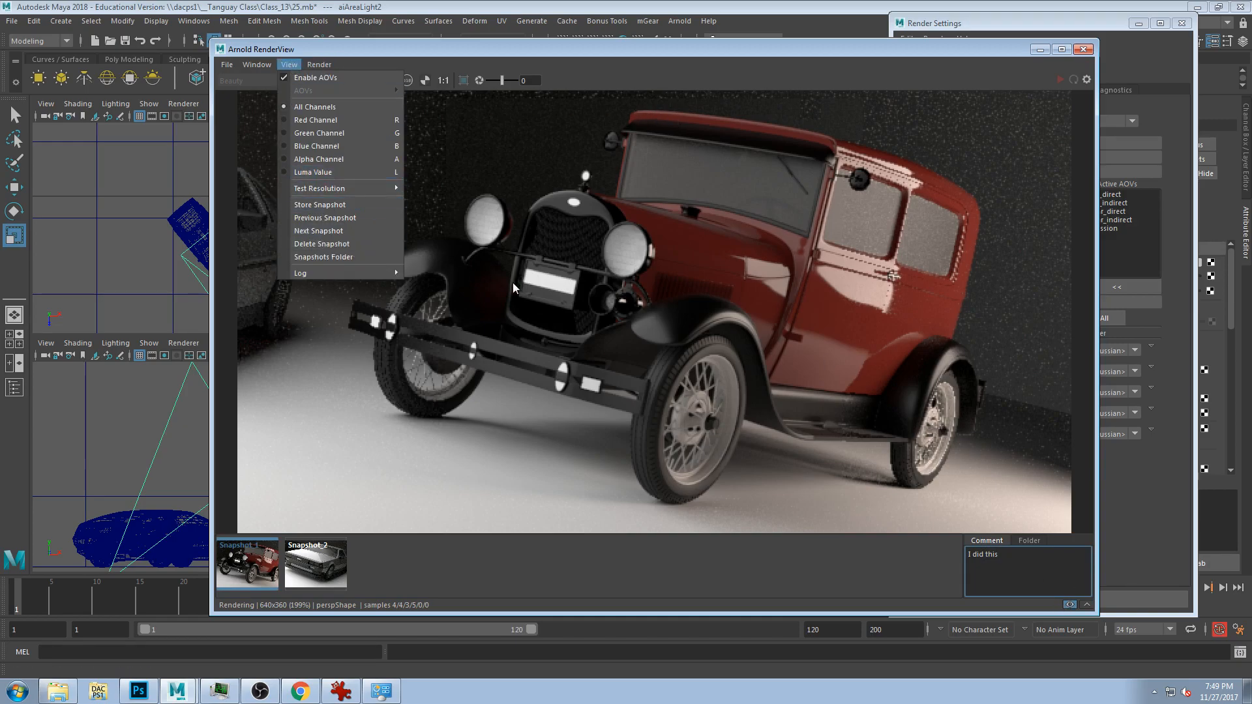
mouse_move(327, 277)
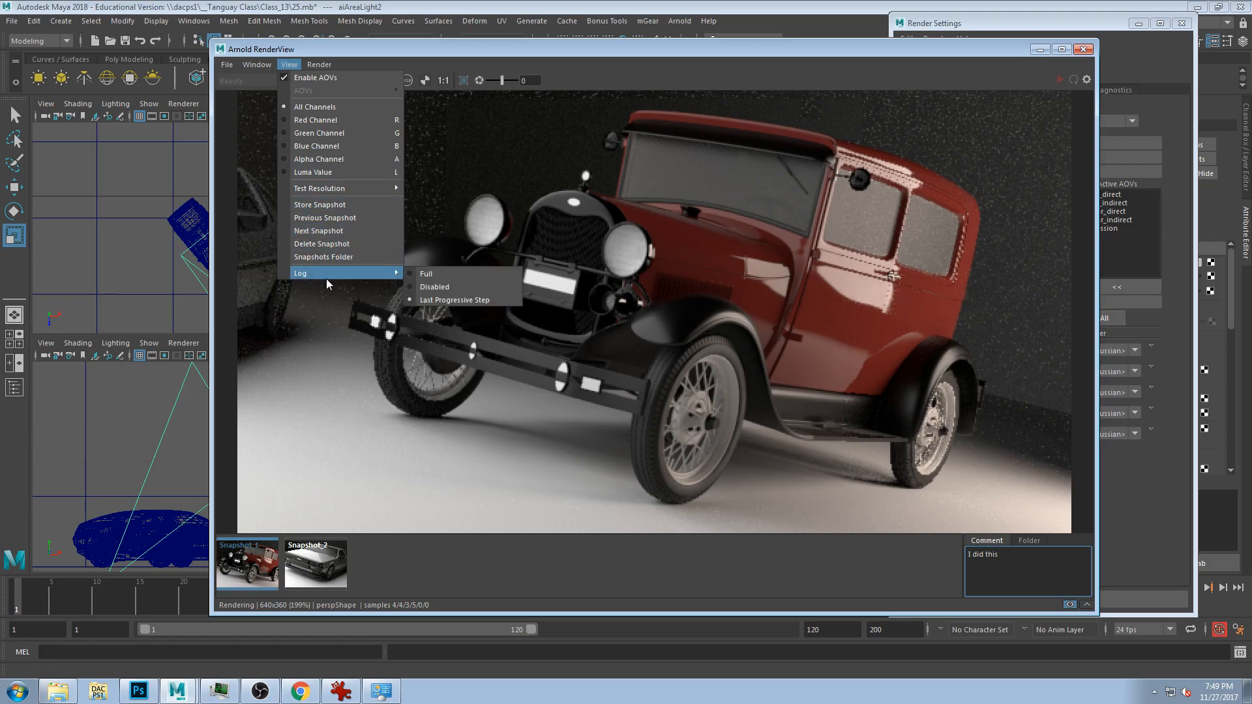
left_click(349, 257)
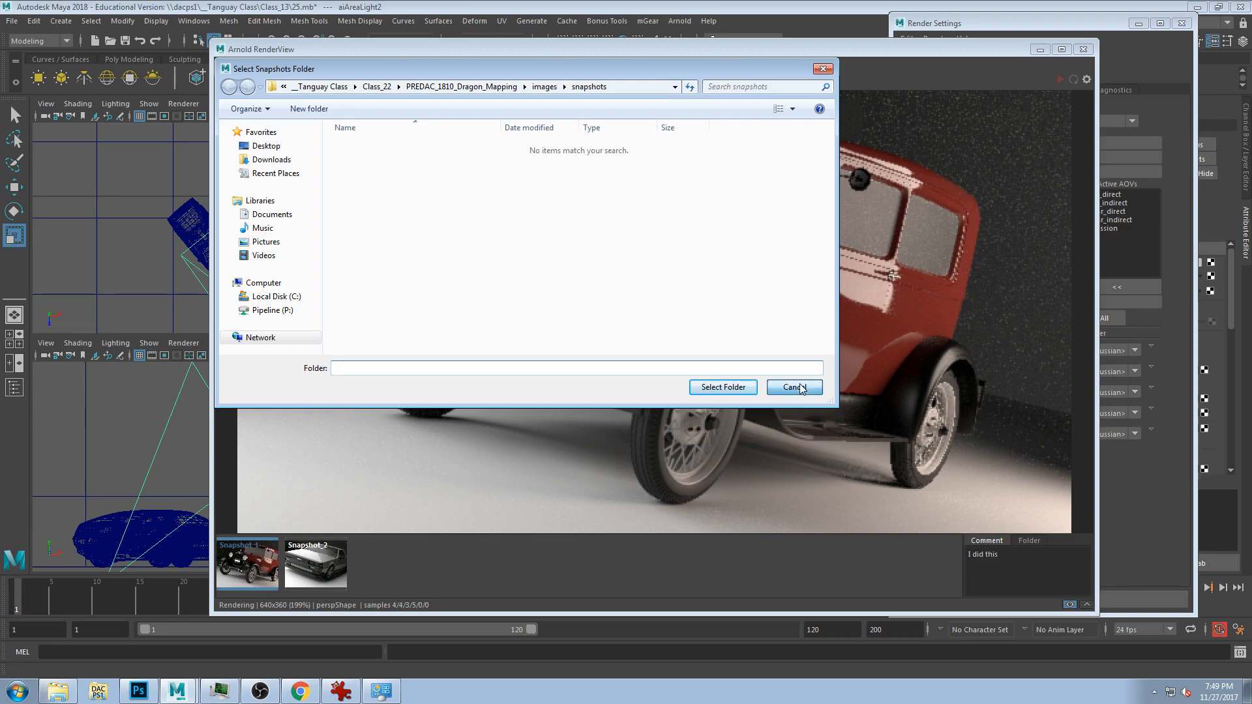
left_click(794, 388)
- Set the DeLorean snapshot as A and the red car snapshot as B, and wipe between them to compare
left_click(310, 574)
right_click(316, 568)
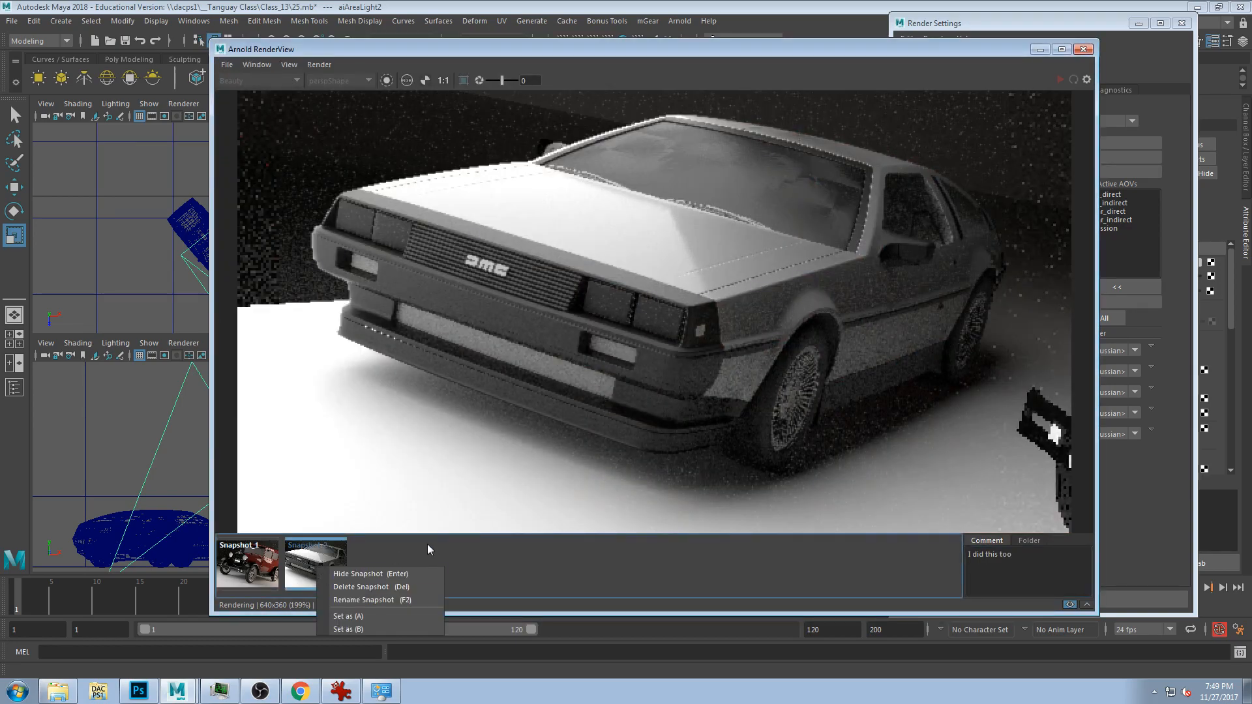
left_click(359, 616)
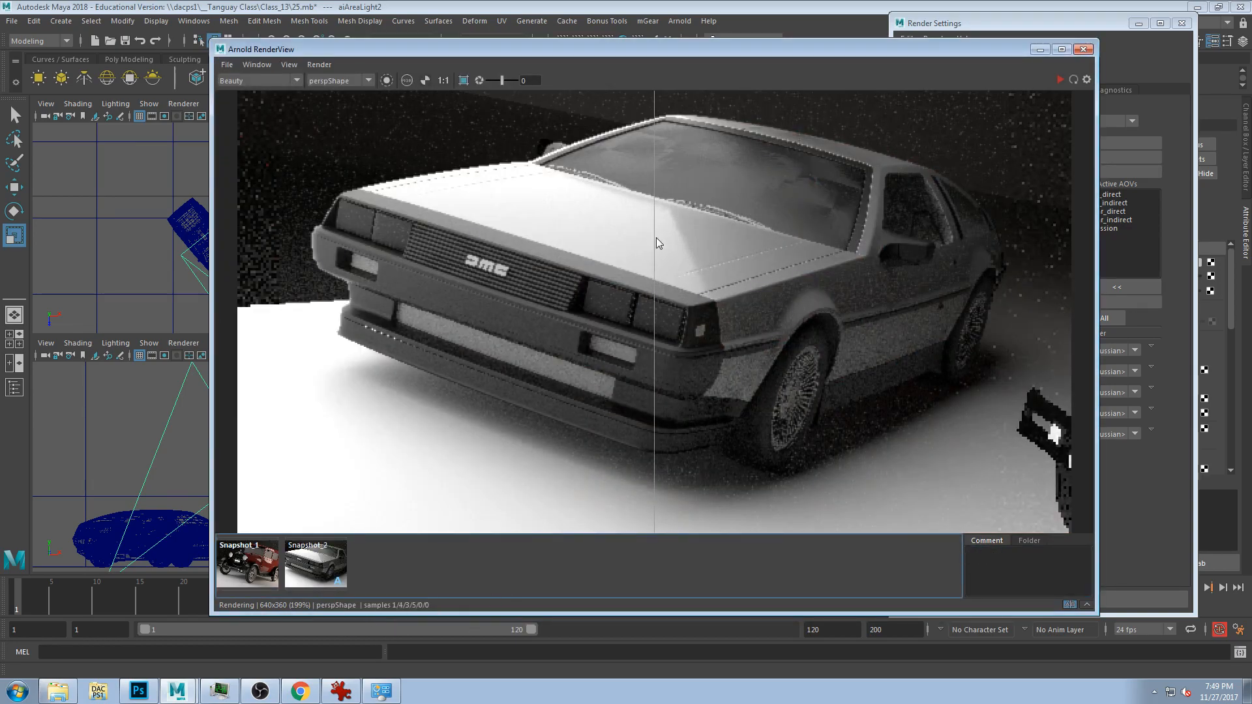
left_click_drag(654, 324, 587, 329)
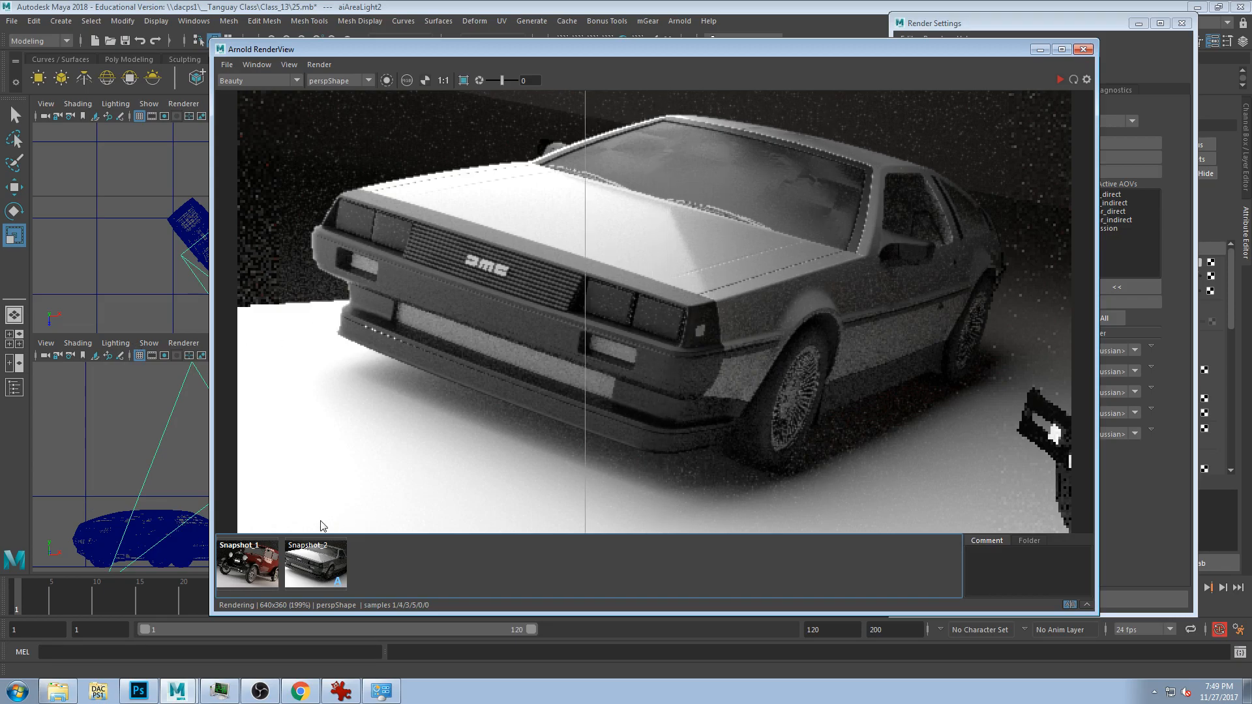
right_click(255, 565)
left_click(294, 628)
left_click_drag(600, 281, 486, 293)
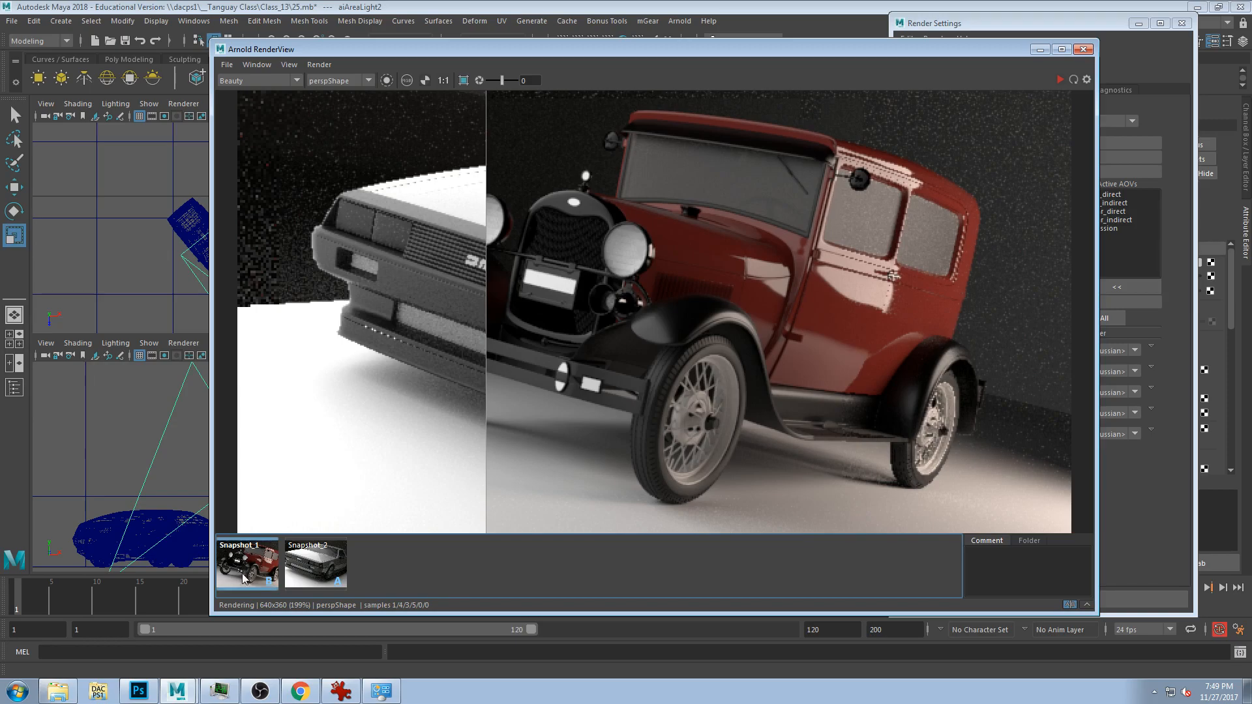
- Swap the comparison so the red car snapshot is A and the DeLorean is B, and wipe across the image
right_click(245, 569)
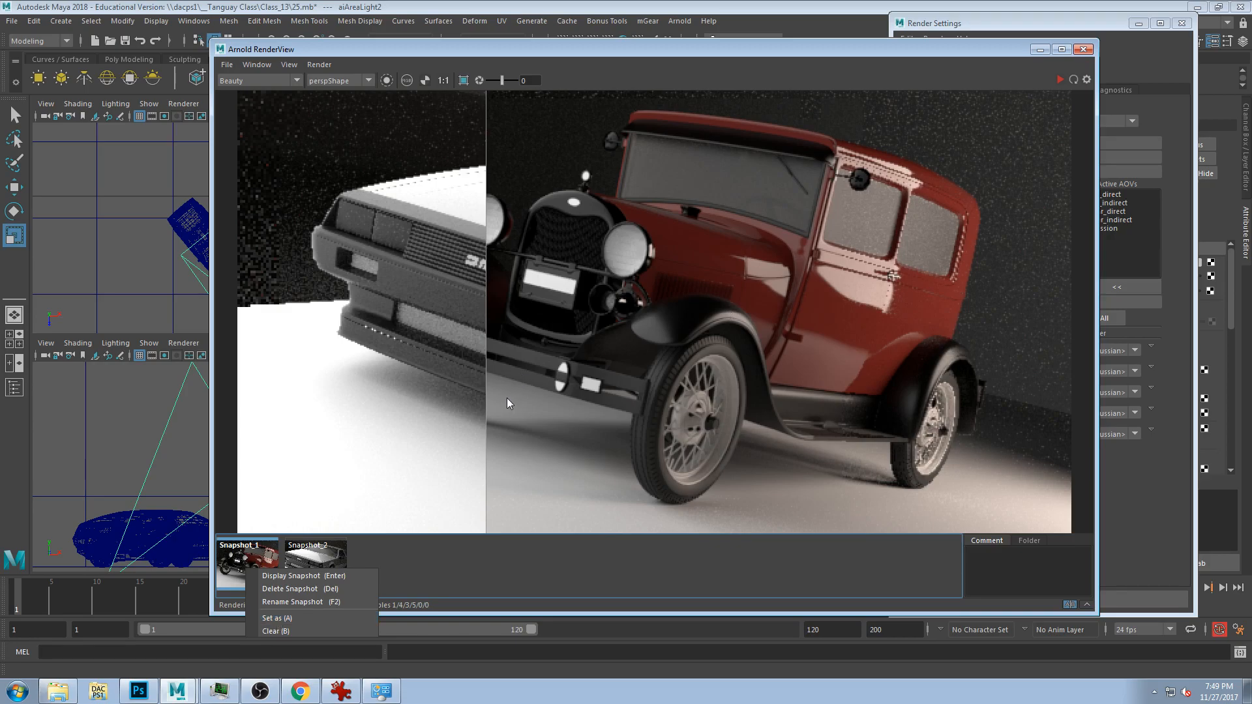
left_click_drag(487, 421, 583, 424)
right_click(253, 564)
left_click(304, 625)
right_click(316, 573)
left_click(339, 633)
left_click_drag(580, 381, 377, 358)
left_click_drag(576, 363, 405, 292)
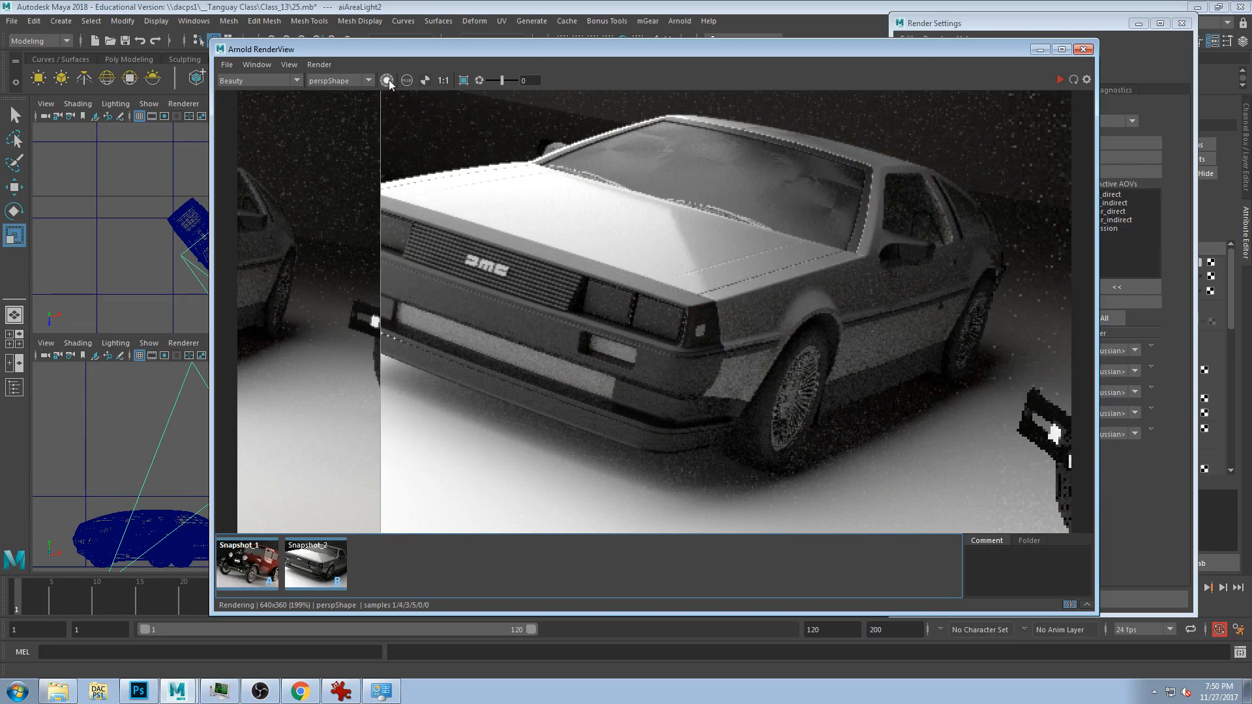
- Isolate the DeLorean's hood in the render view and restart the live render
left_click_drag(405, 52, 429, 251)
left_click(741, 202)
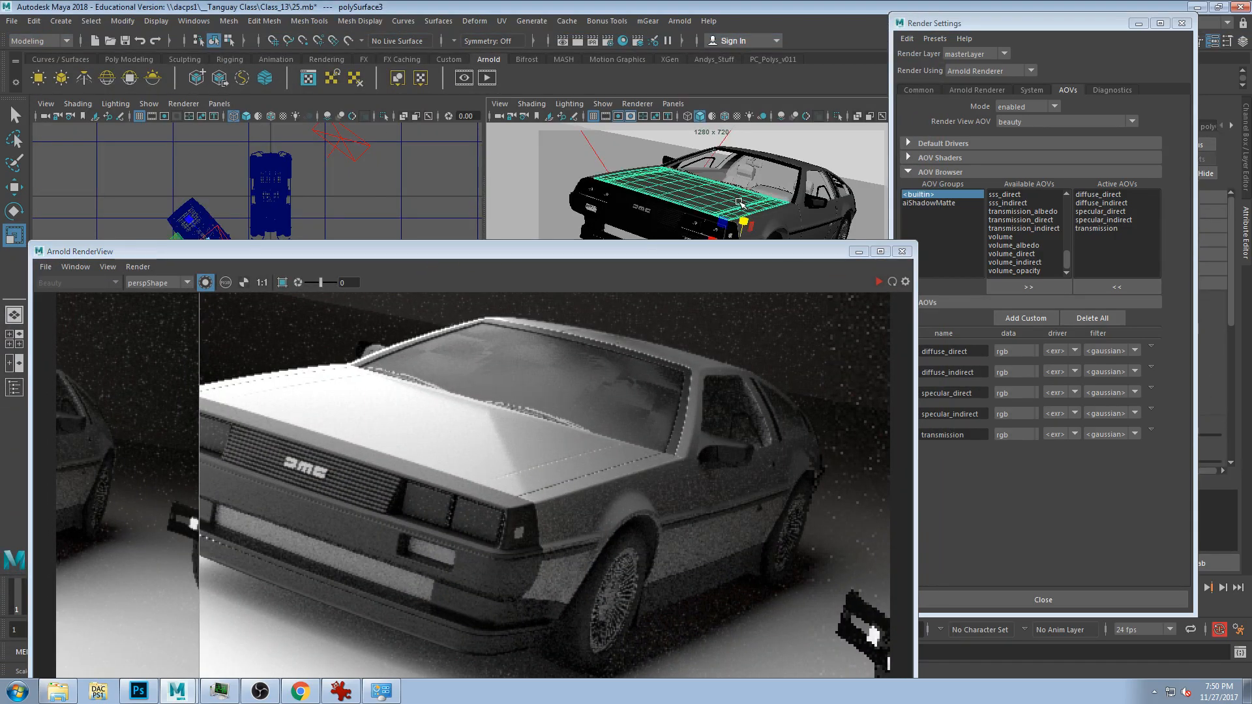
left_click(879, 282)
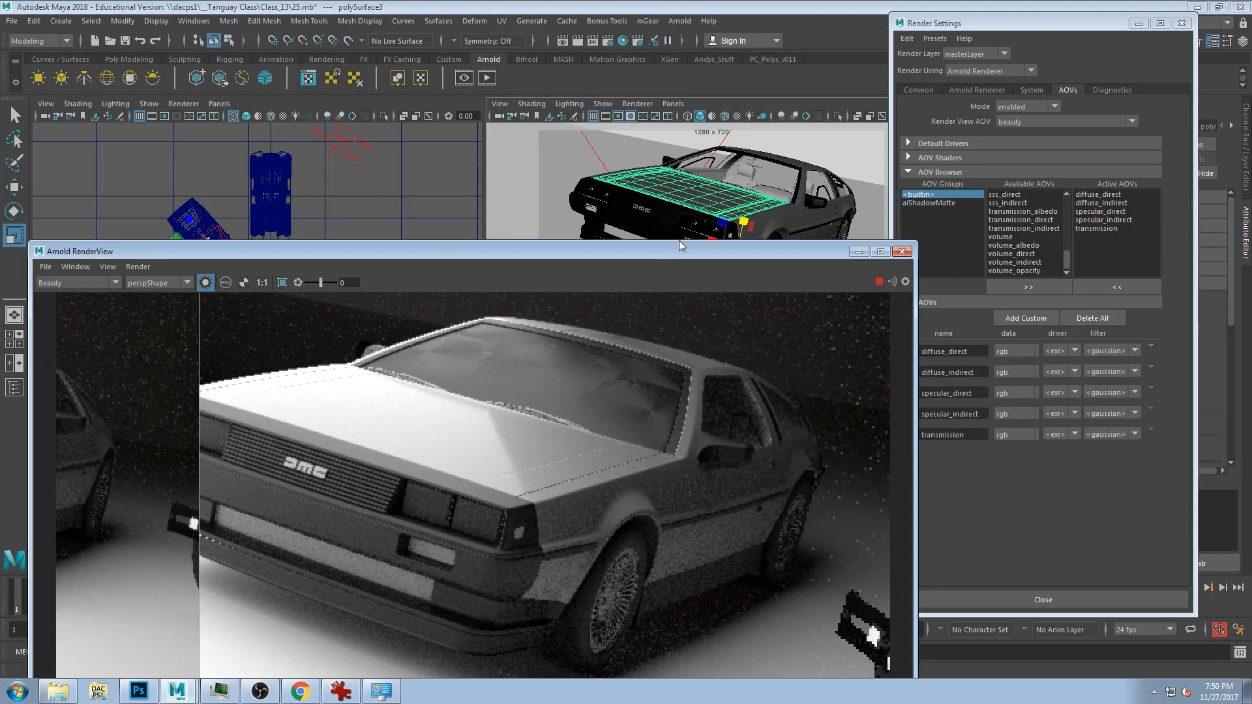
left_click_drag(669, 254, 747, 162)
left_click_drag(773, 96, 724, 91)
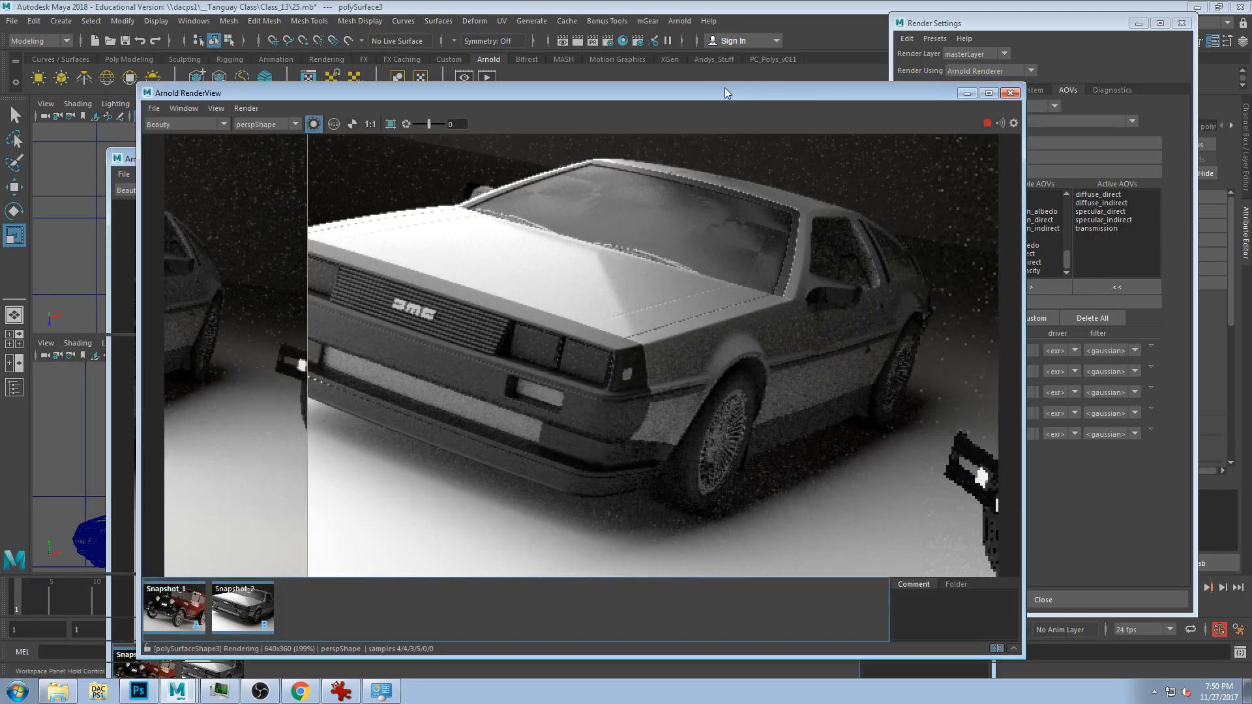
left_click_drag(660, 91, 670, 264)
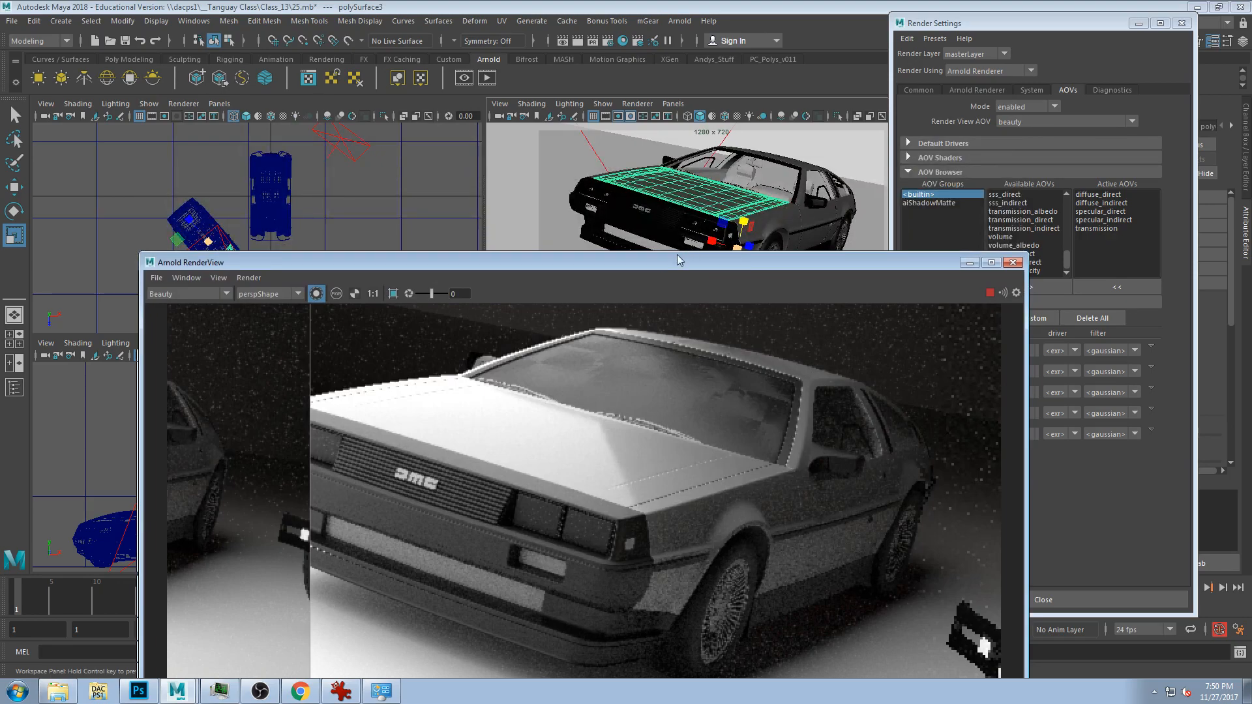
left_click_drag(866, 262, 827, 85)
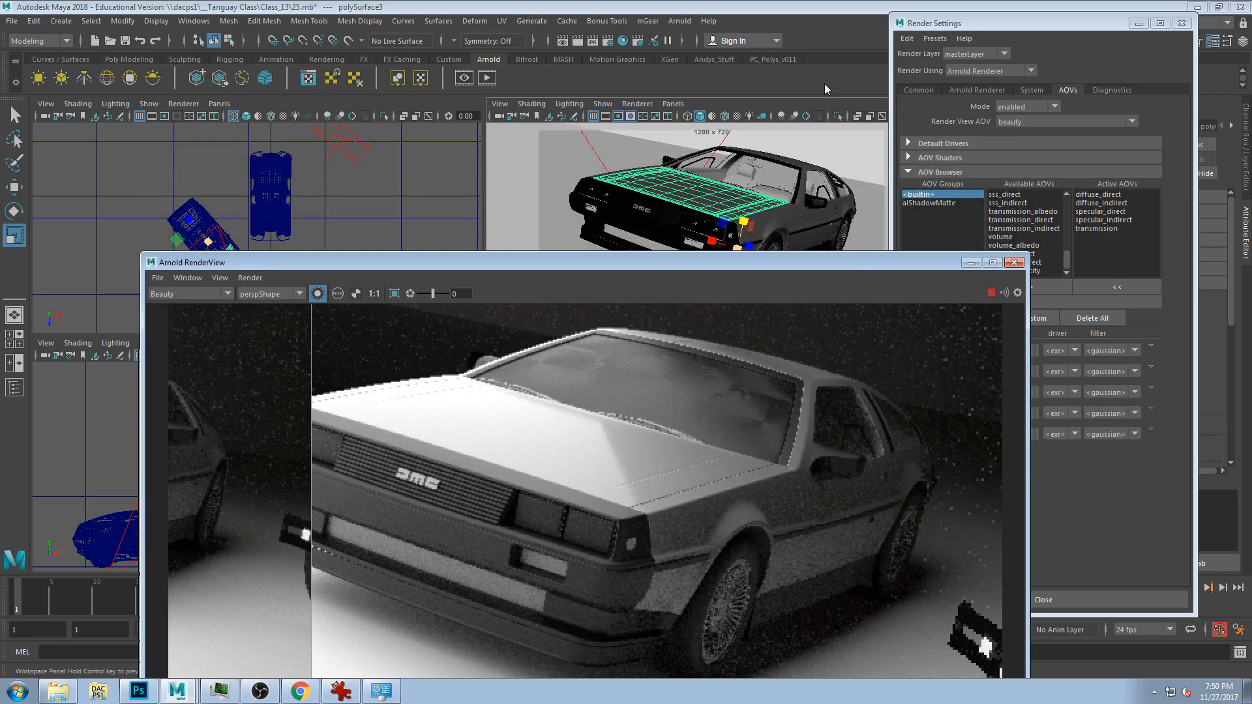
- Clear the A and B assignments from both snapshots so that only the live isolated render is displayed
right_click(224, 597)
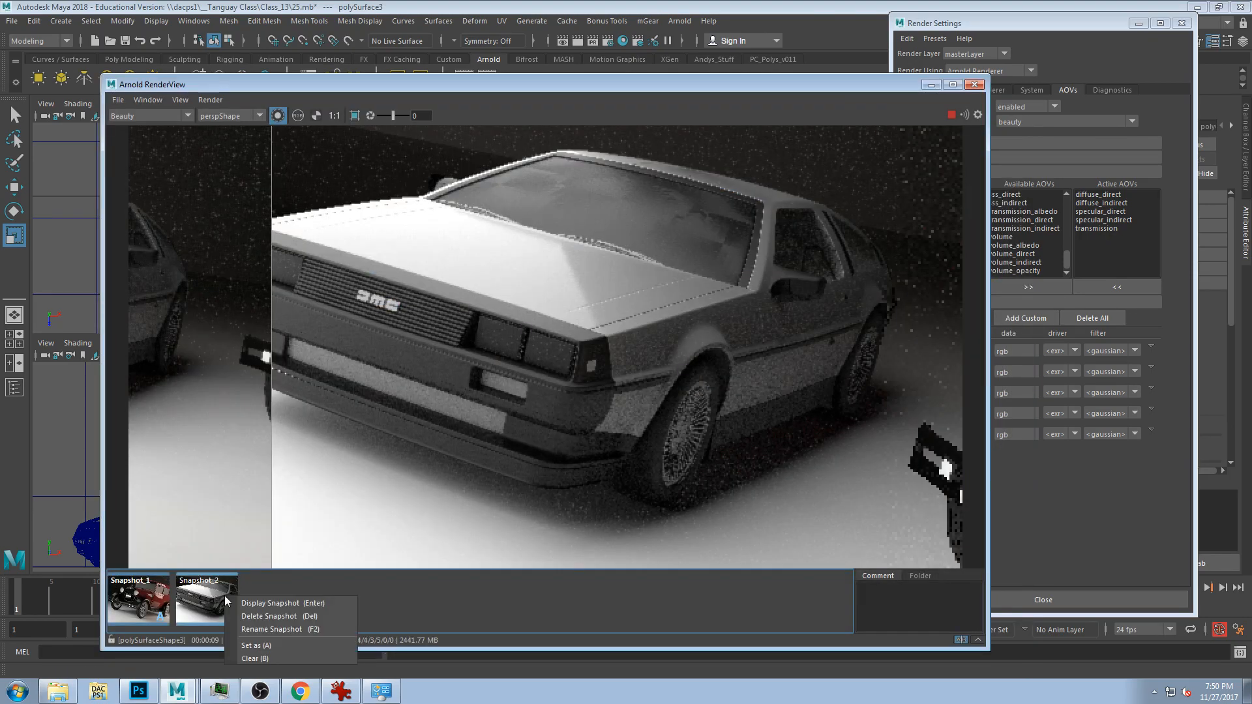
left_click(409, 598)
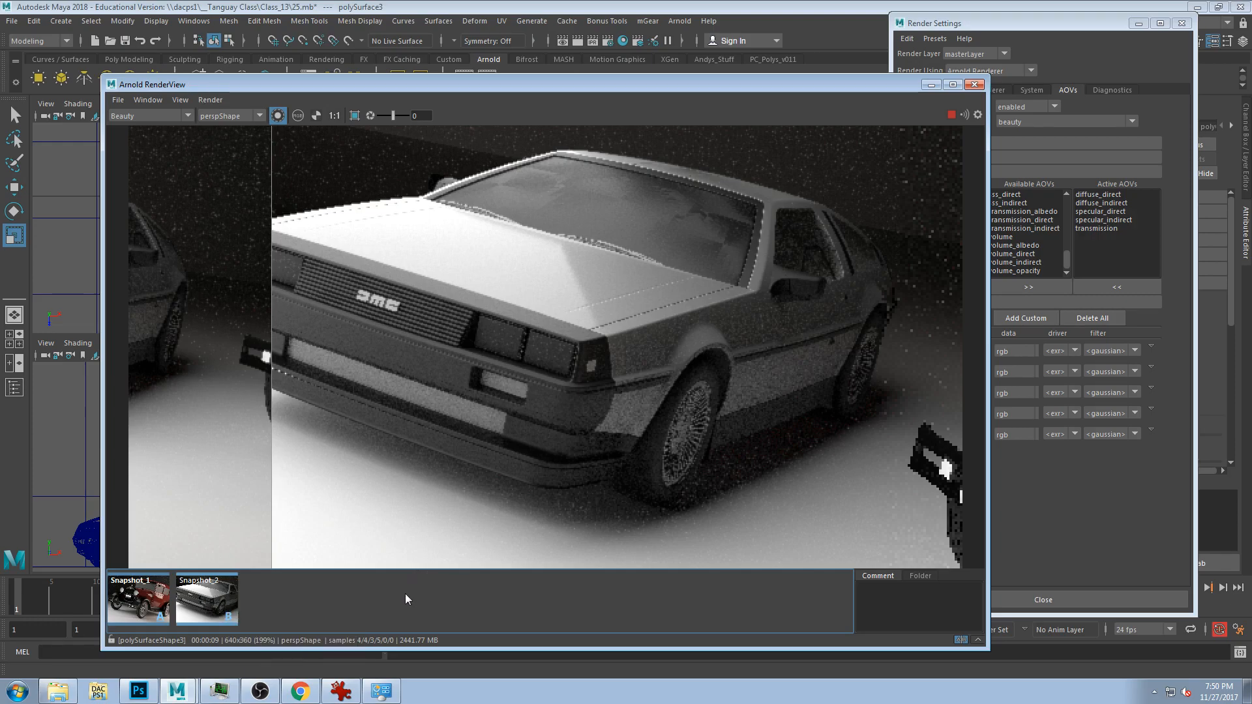
right_click(214, 602)
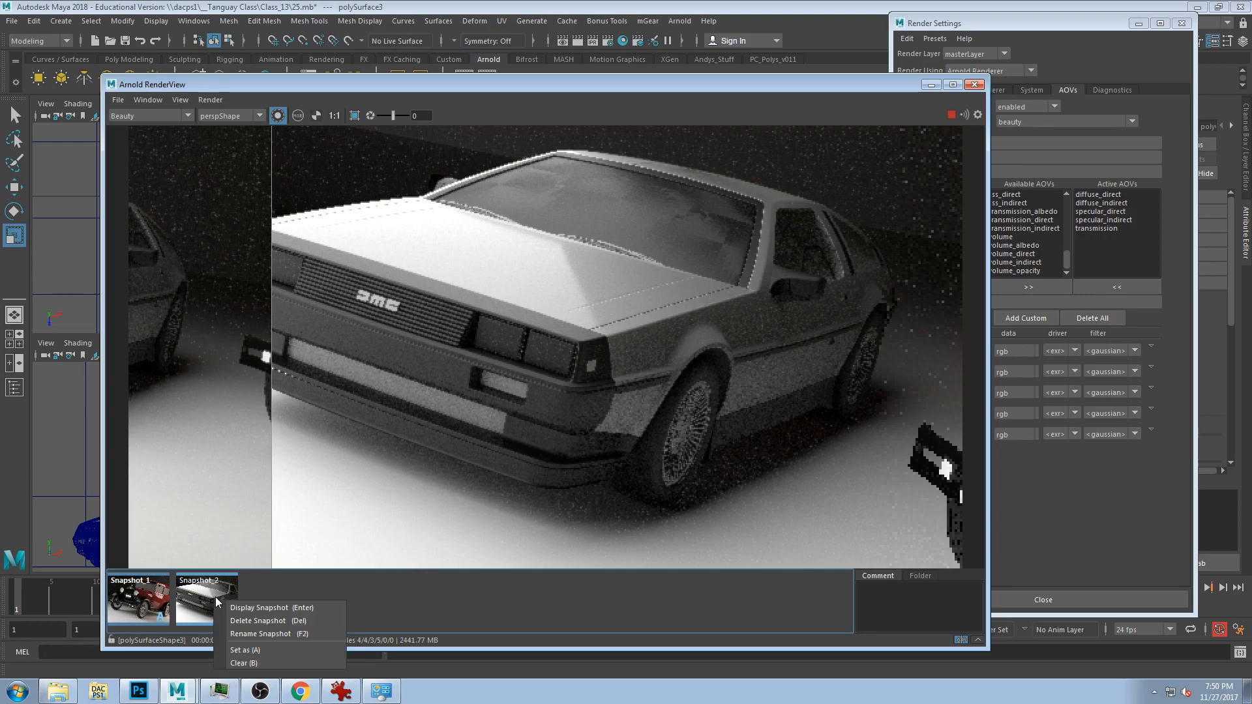
left_click(244, 663)
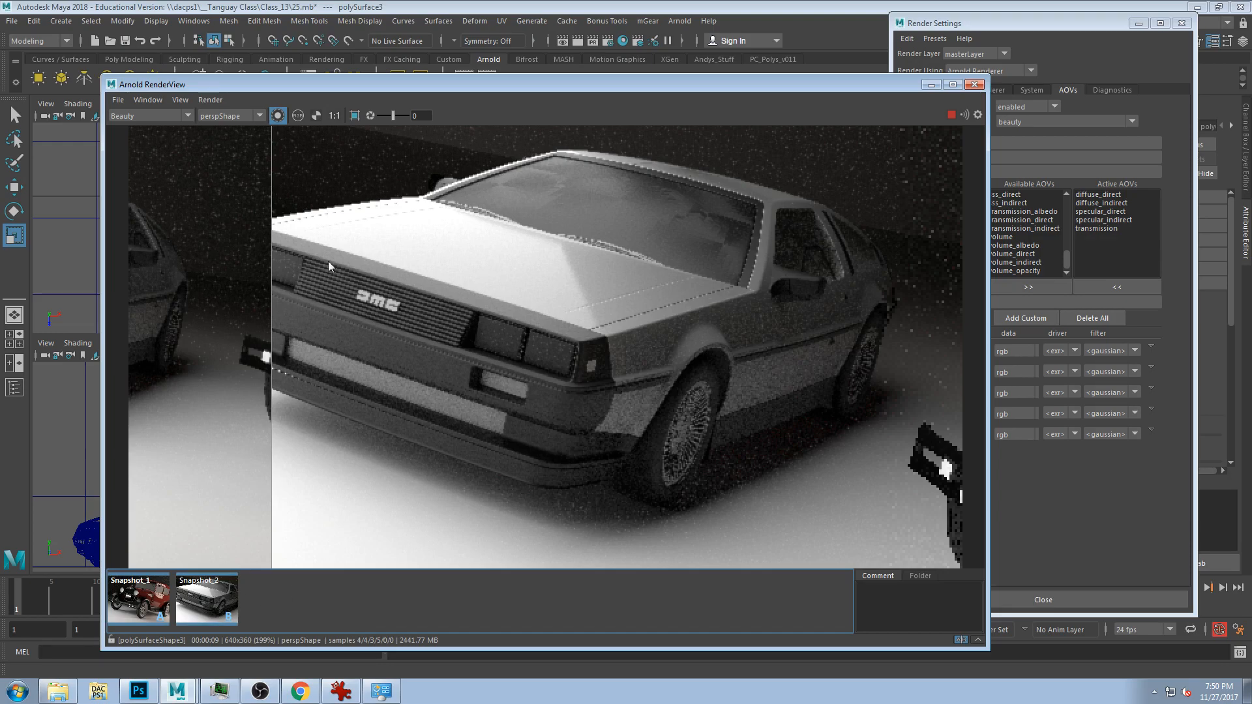
right_click(145, 606)
left_click(168, 655)
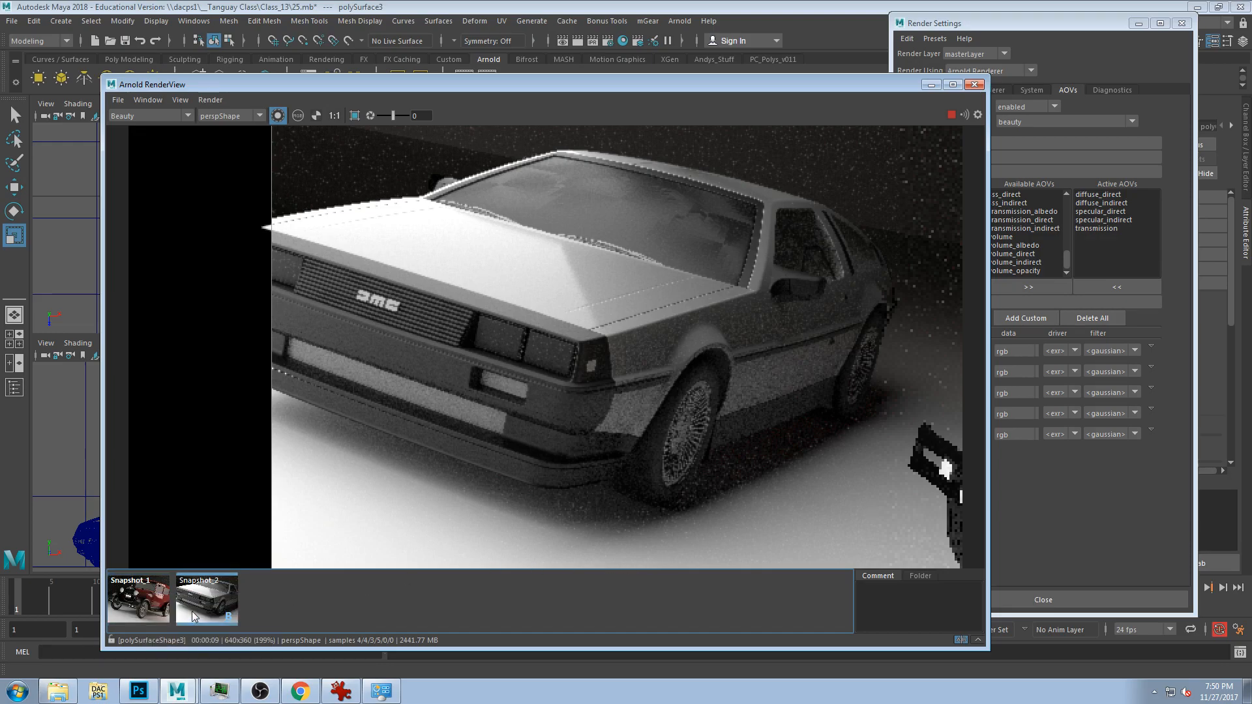
right_click(205, 612)
left_click(225, 675)
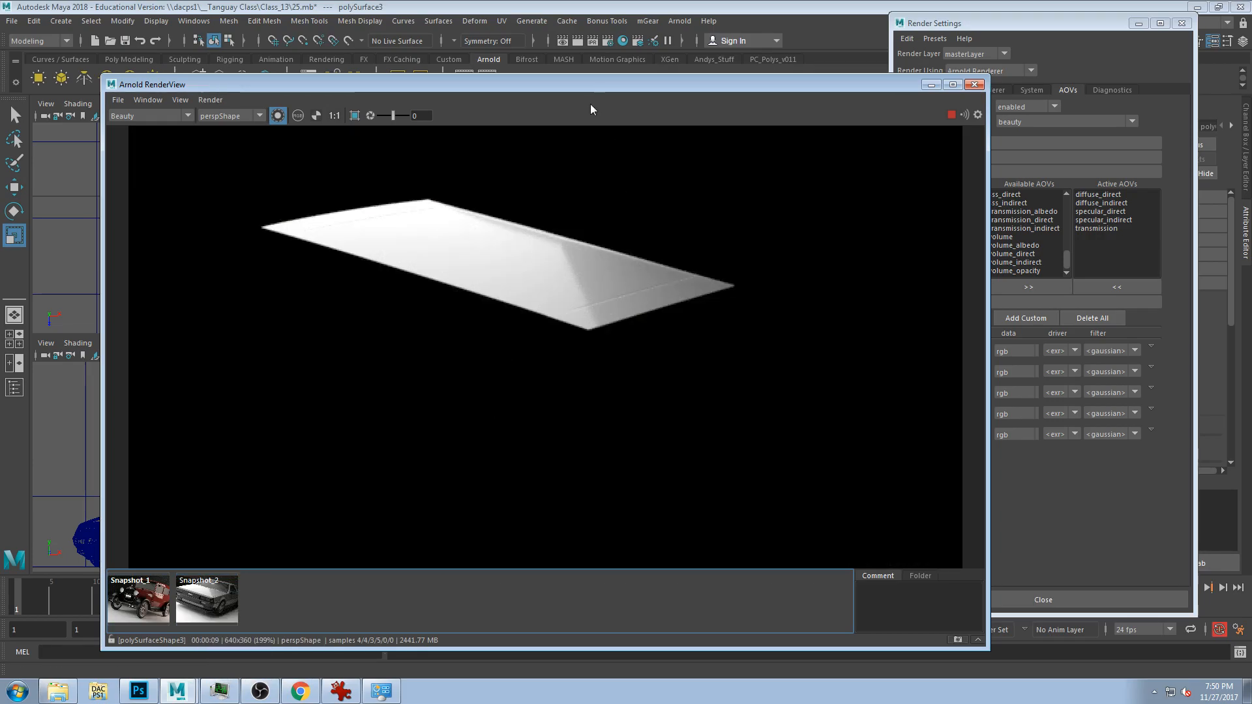
- Preview individual DeLorean parts in isolation, including the front fender, finishing with the front bumper framed in the camera view
left_click_drag(568, 85, 485, 259)
left_click(804, 224)
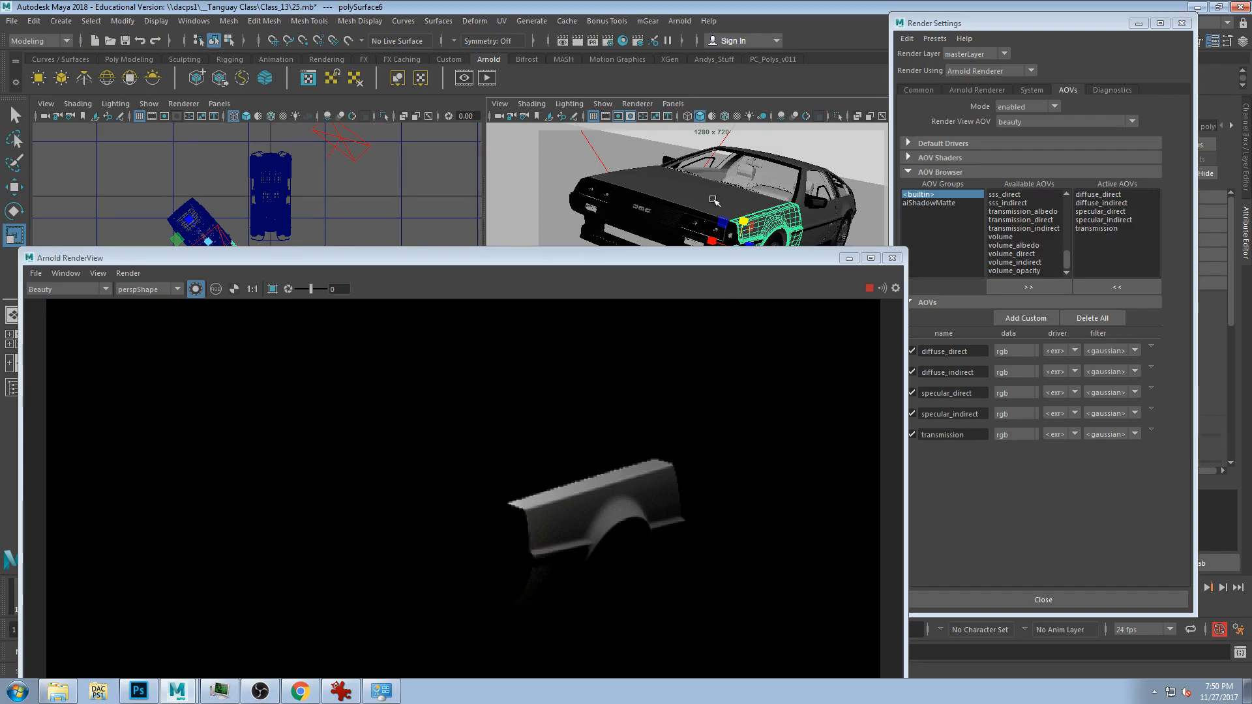
left_click(762, 164)
left_click(804, 219)
left_click_drag(972, 22, 924, 76)
left_click(653, 216)
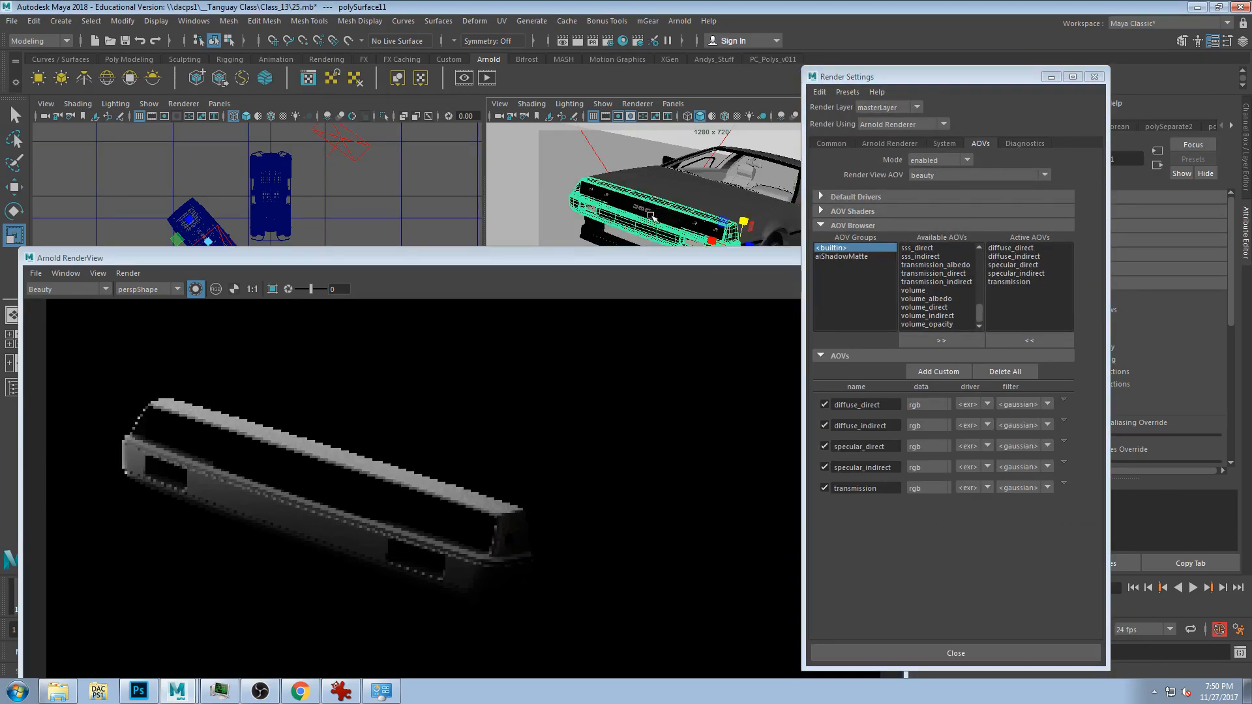
key("f")
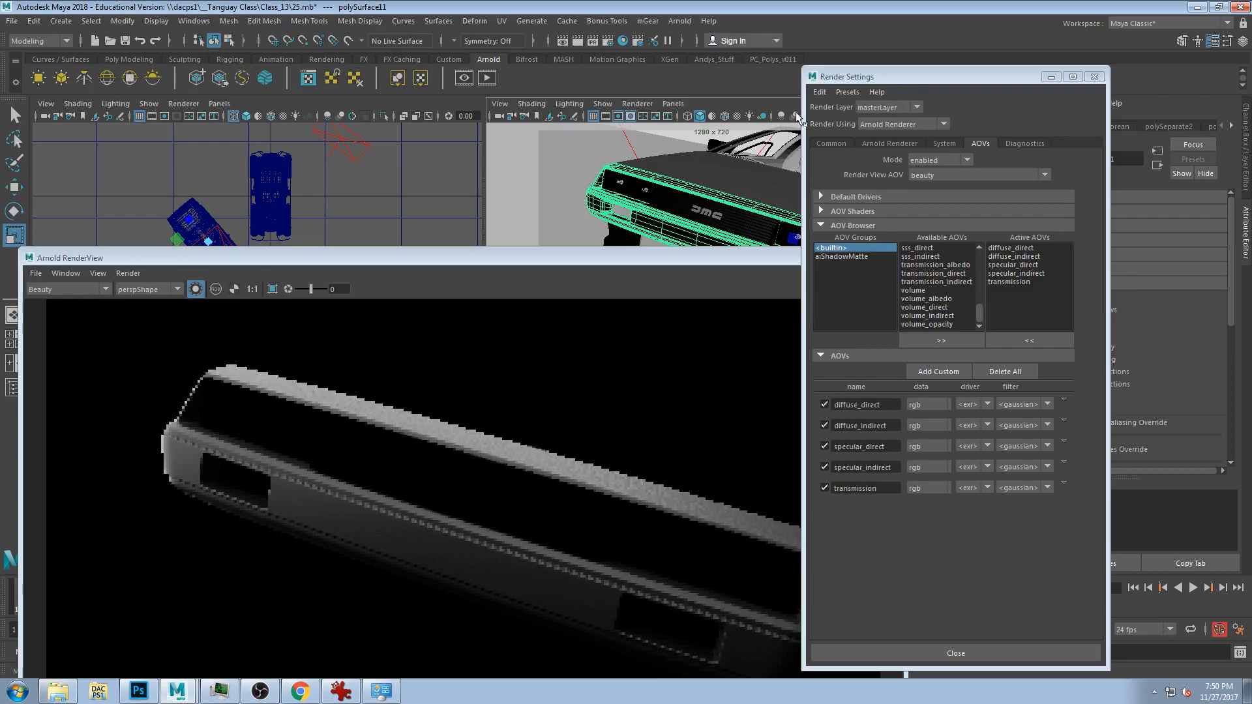
- Set the base weight of the bumper's ai_Delorean_BlackPlast material to 0.05
left_click_drag(847, 73, 527, 455)
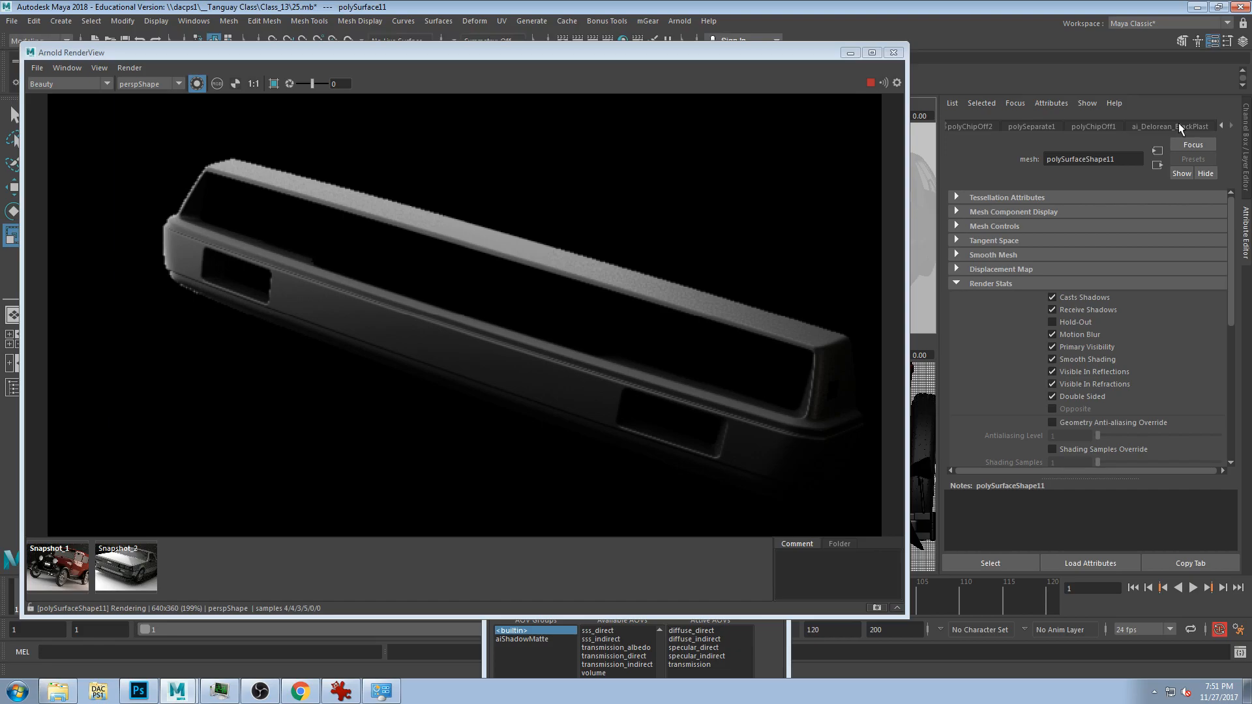
left_click(1179, 125)
left_click_drag(1078, 280, 1022, 279)
type(".05")
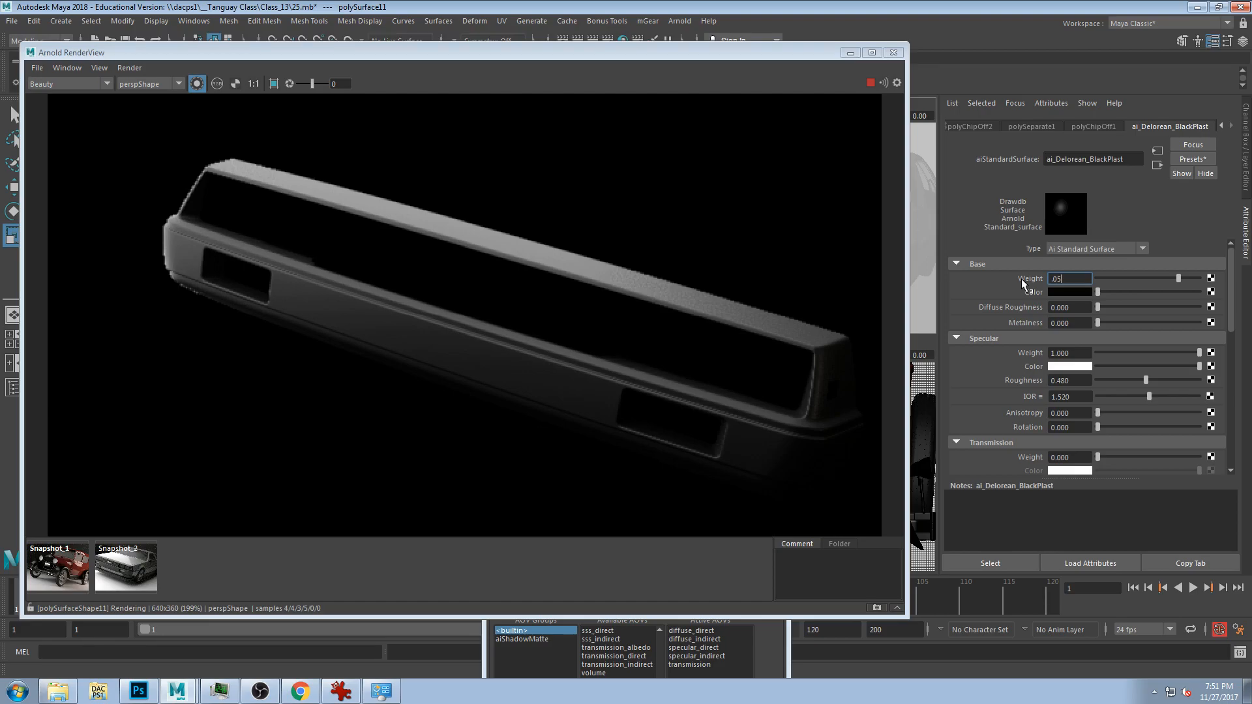
key("Return")
- Lower the black plastic's specular roughness to about 0.286 and its specular weight to about 0.474
left_click(1118, 380)
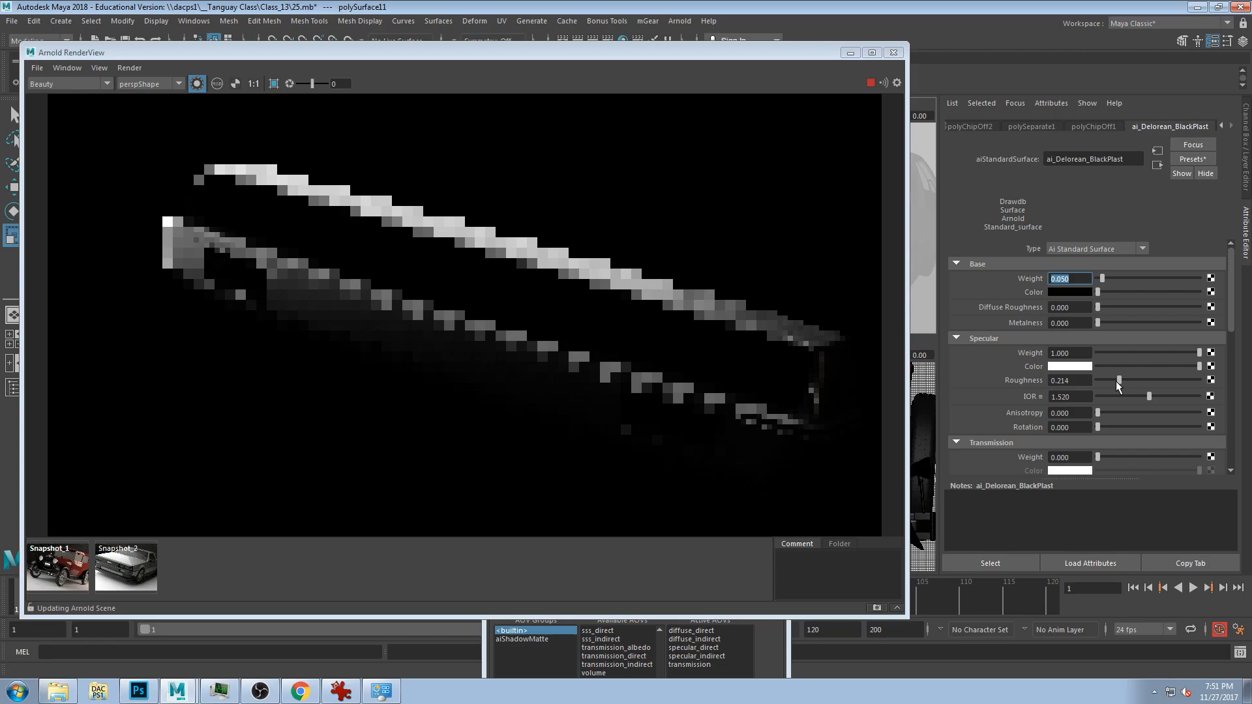
left_click_drag(1117, 380, 1114, 381)
left_click_drag(1199, 353, 1145, 352)
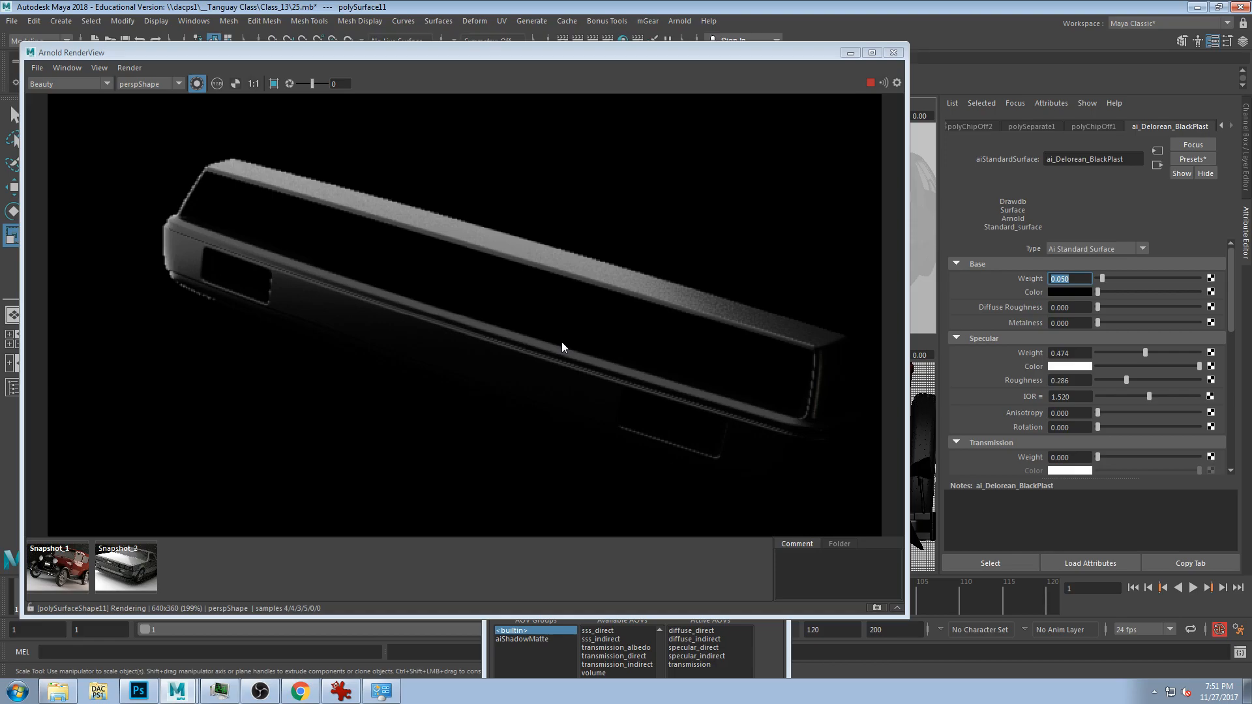
- Turn off the isolated rendering and display the full DeLorean render at 1:1 size
scroll(561, 342, "down", 2)
left_click(196, 84)
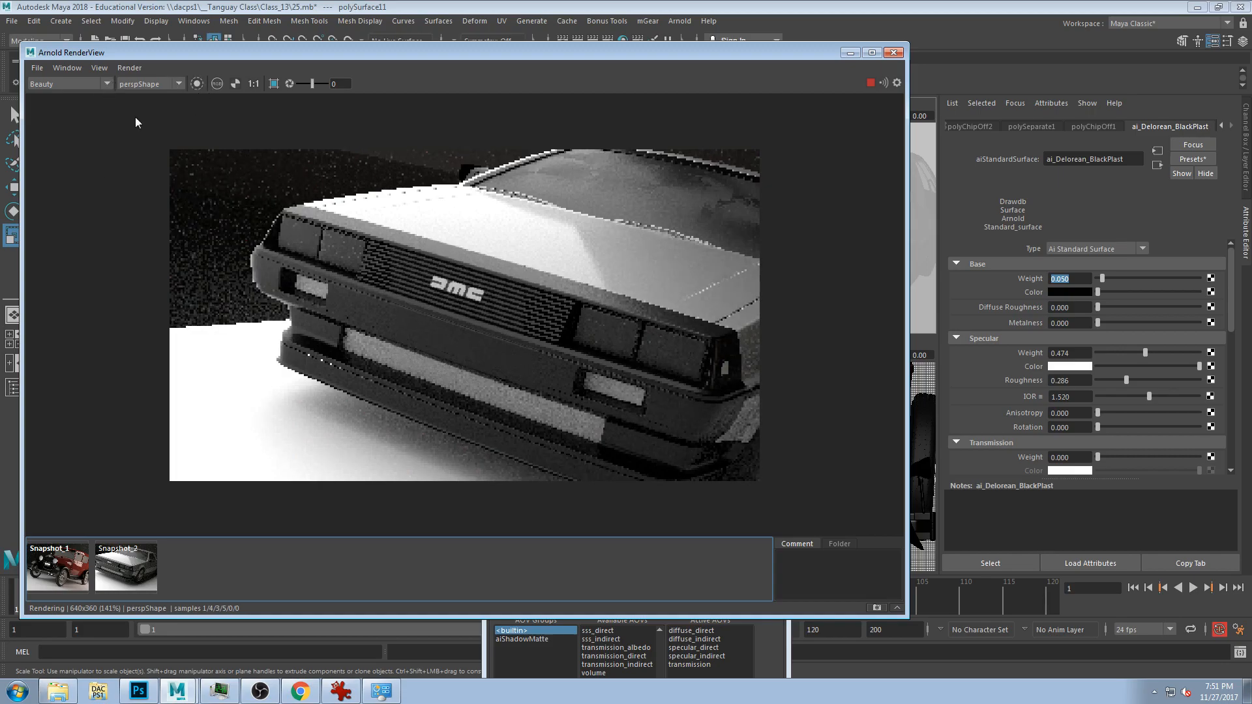
left_click(145, 84)
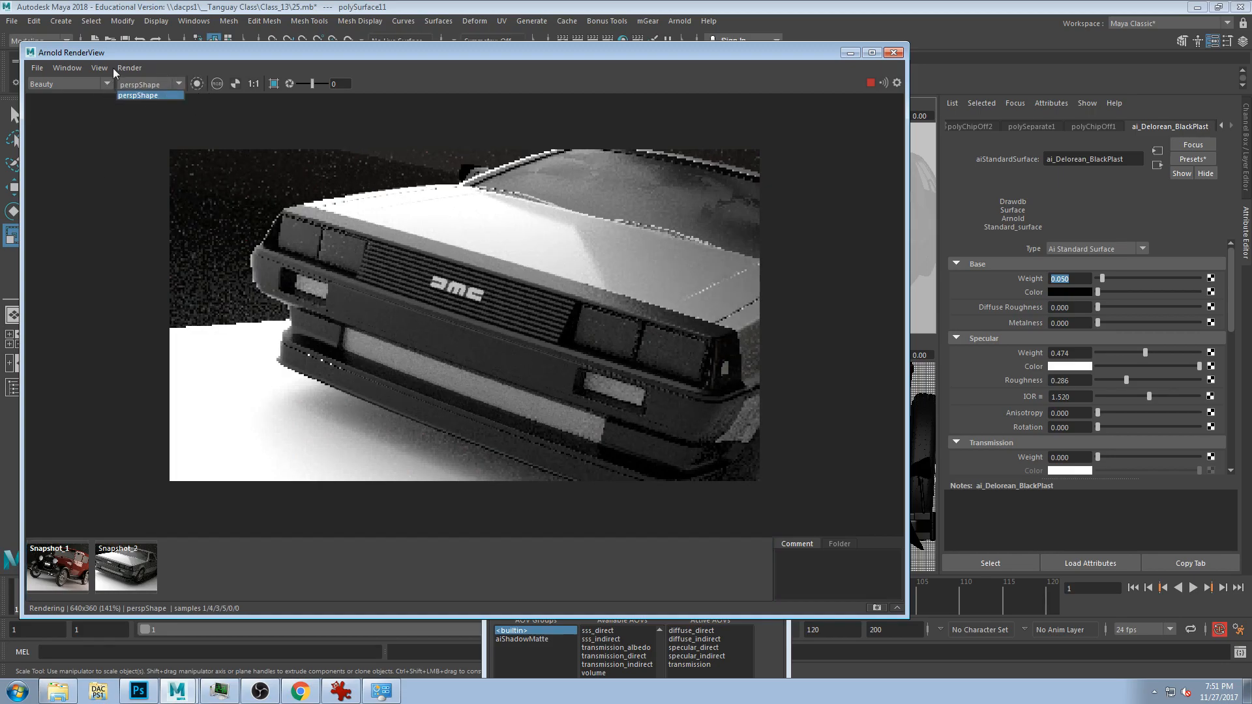
left_click(64, 68)
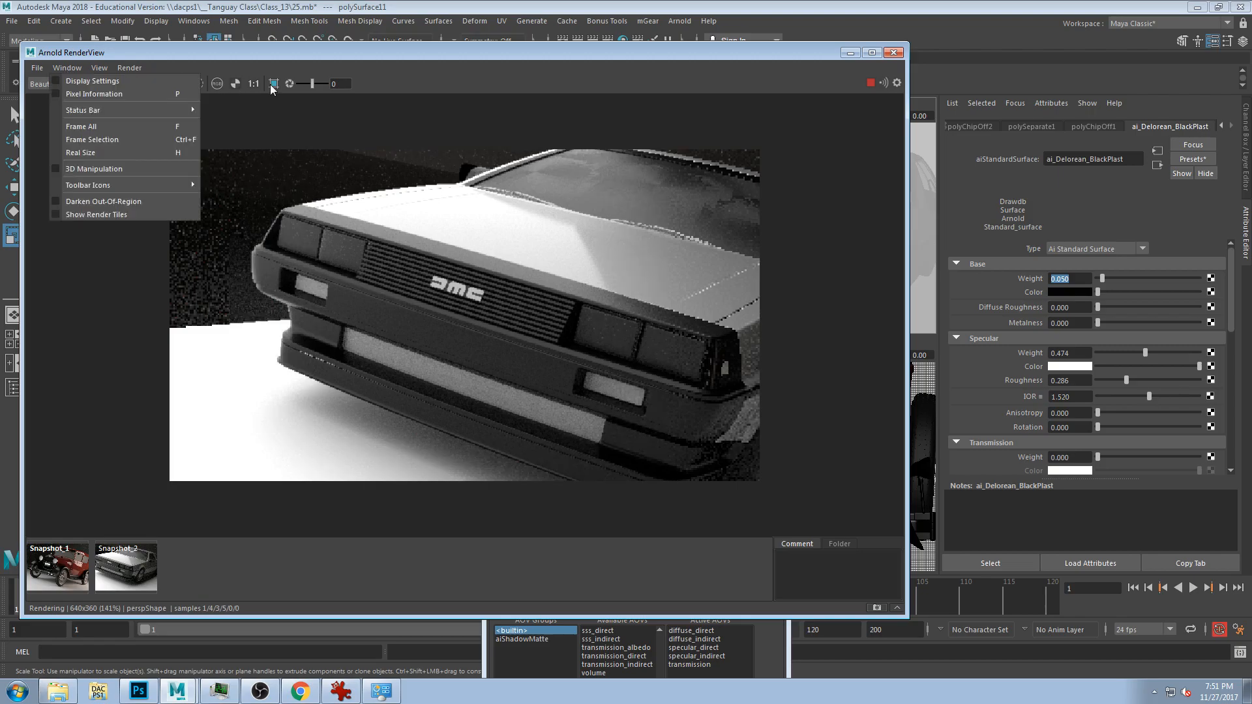
left_click(253, 85)
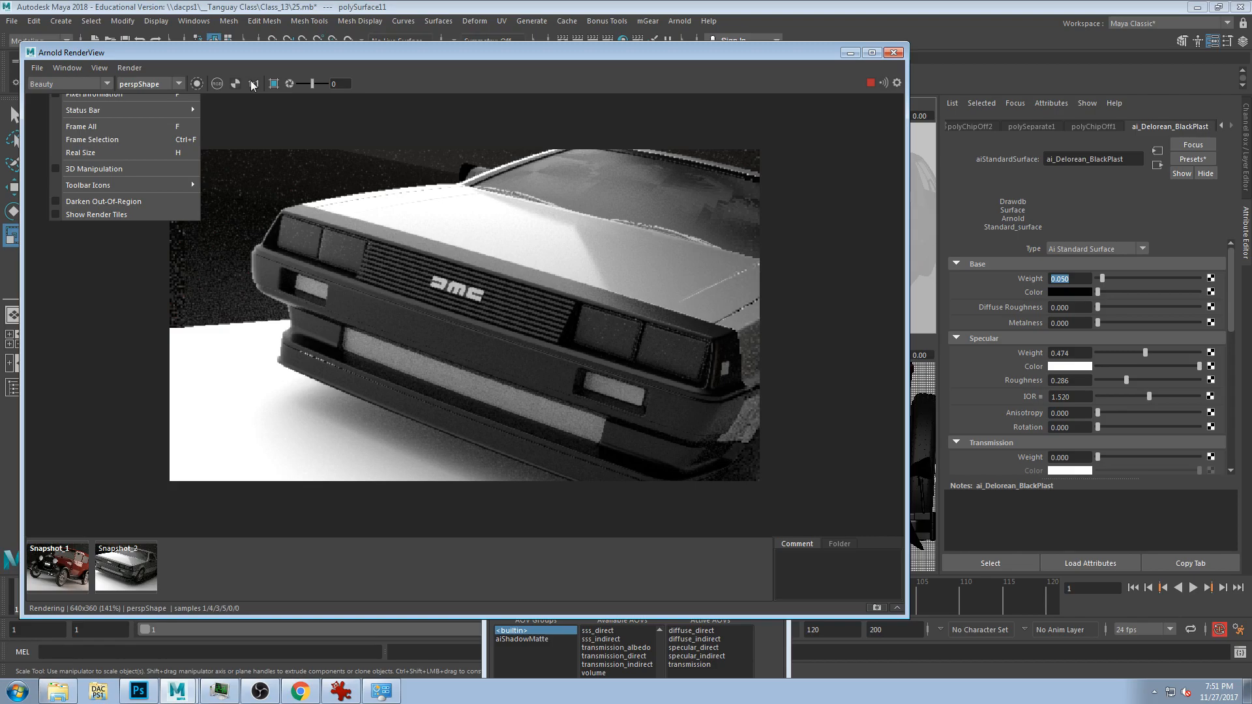
left_click(253, 86)
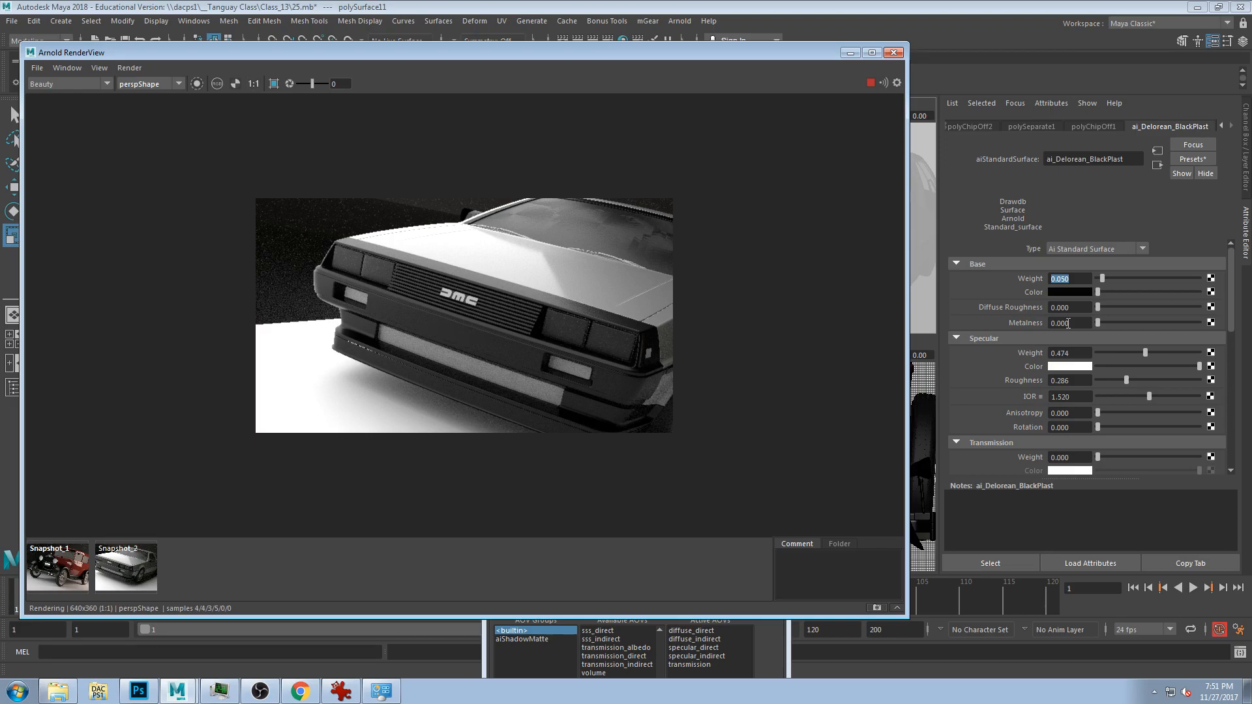
- Fine-tune the black plastic's specular roughness to about 0.305 while watching the full render
left_click_drag(1126, 380, 1122, 382)
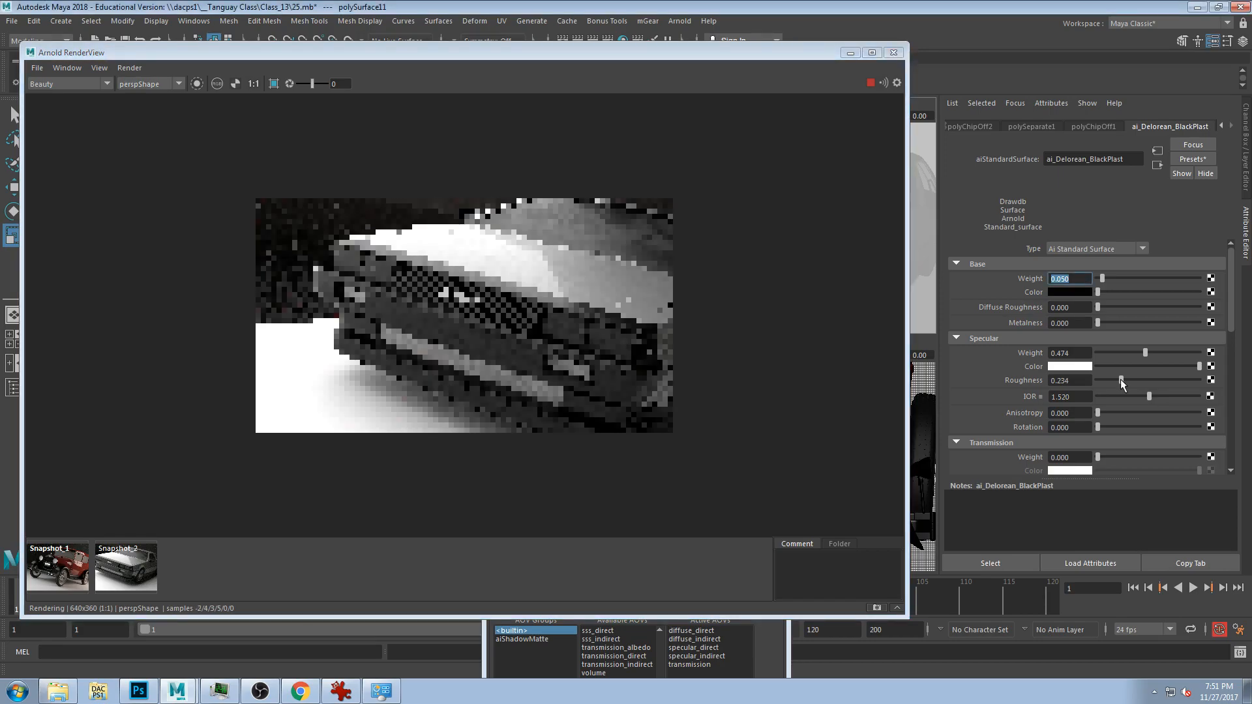
left_click_drag(1121, 381, 1129, 380)
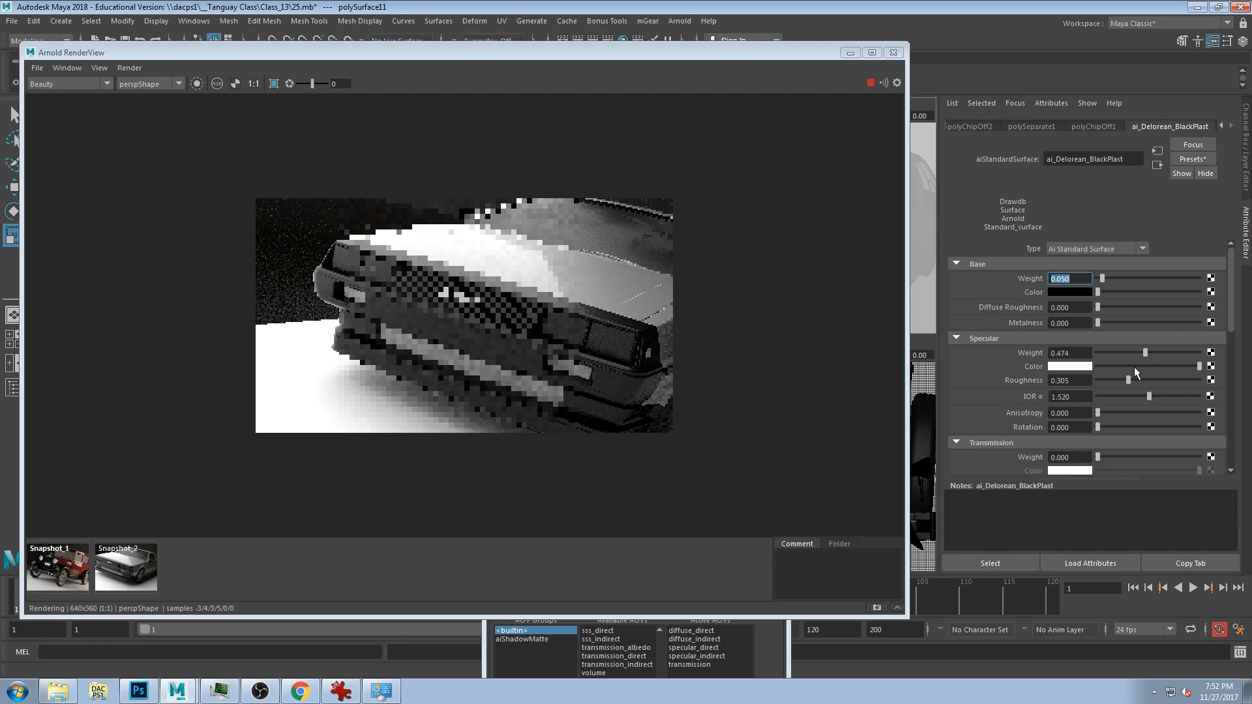
left_click_drag(544, 48, 729, 38)
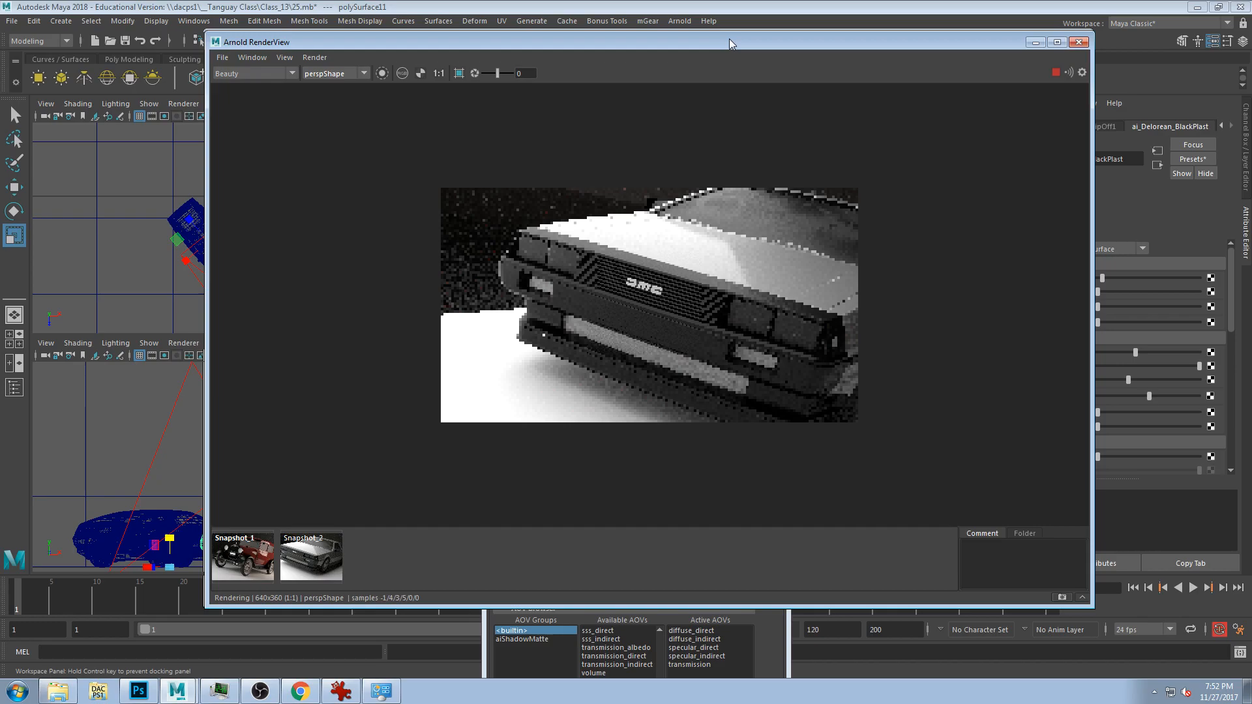
- Open the render settings beside the DeLorean render and review the System and Arnold Renderer options
left_click_drag(730, 41, 666, 17)
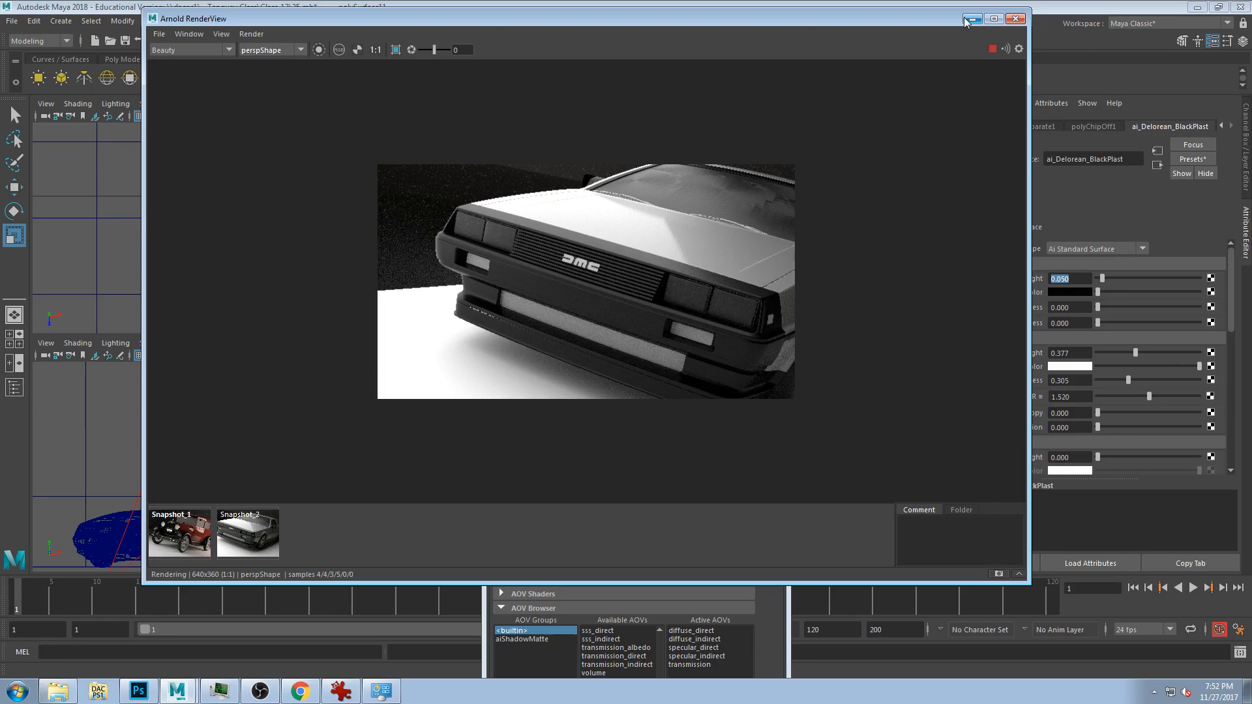
left_click_drag(966, 22, 970, 35)
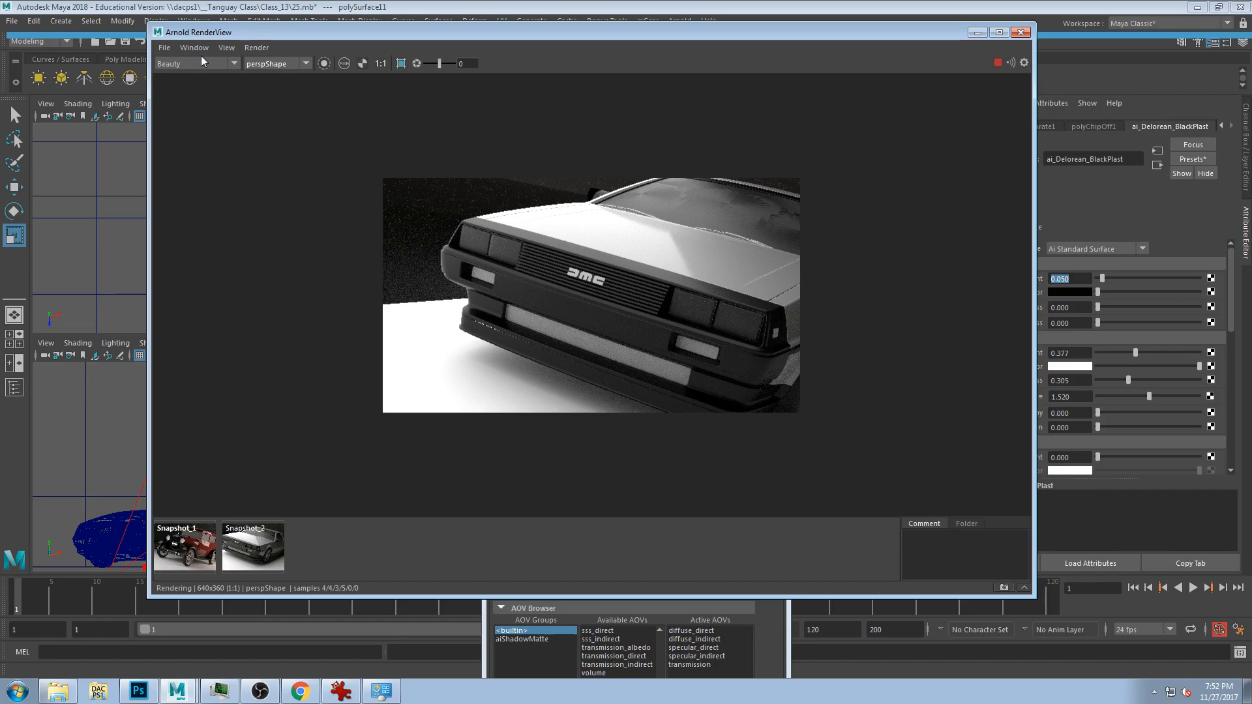
left_click_drag(326, 32, 440, 20)
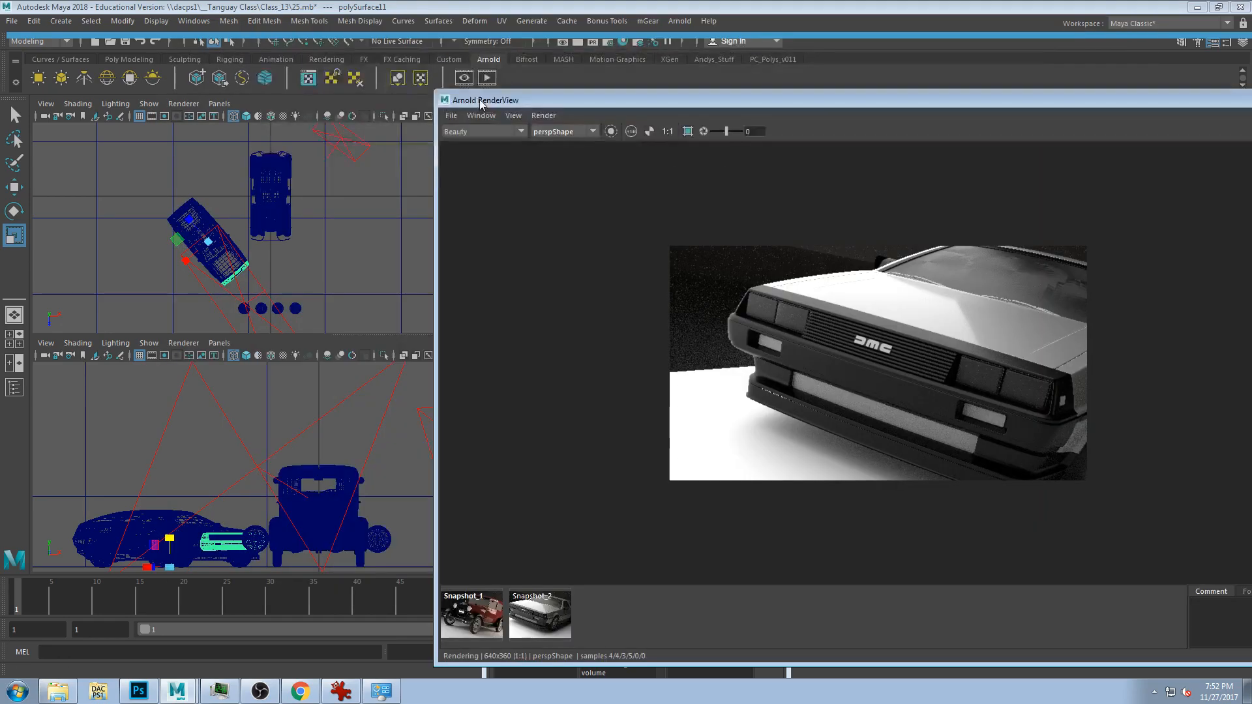
left_click(608, 44)
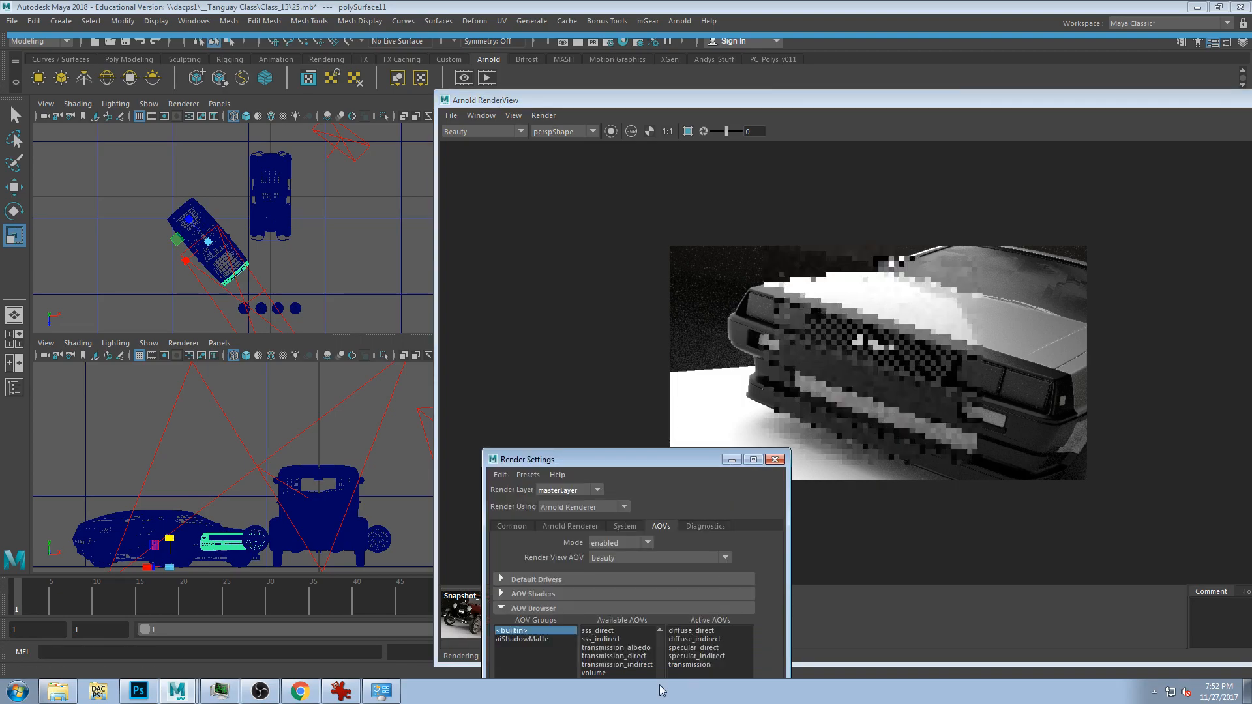
left_click_drag(616, 462, 450, 33)
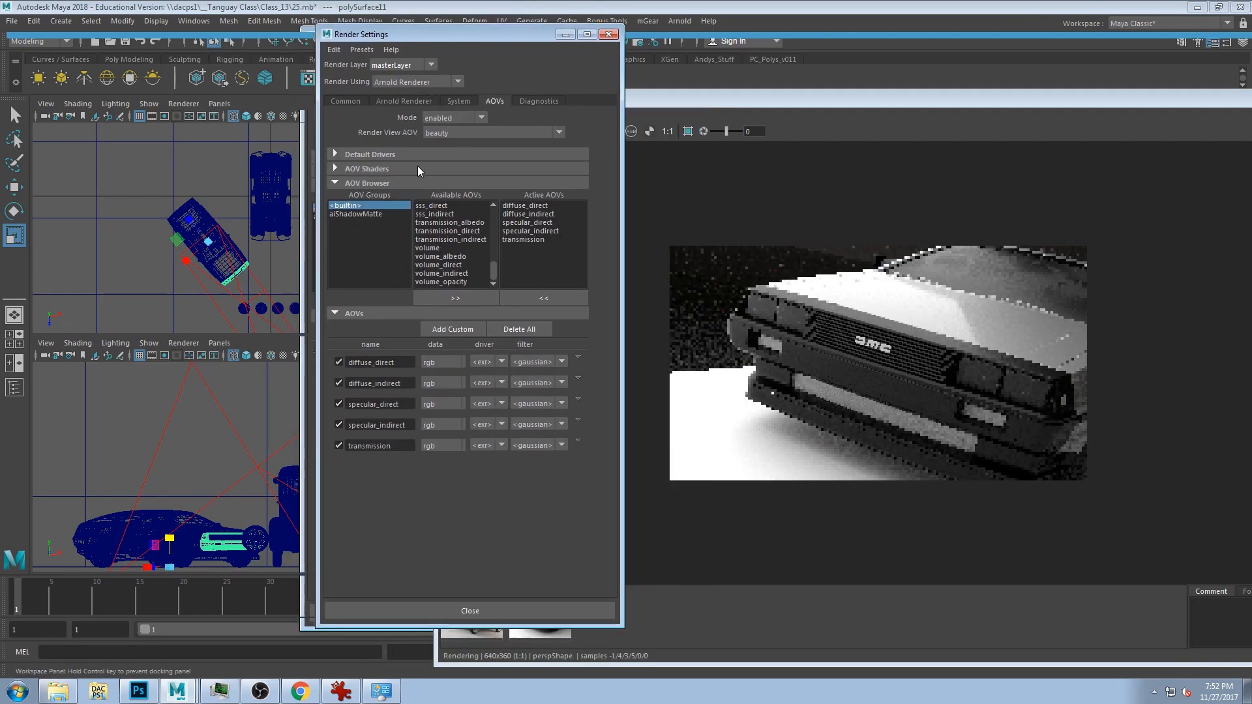
left_click(462, 101)
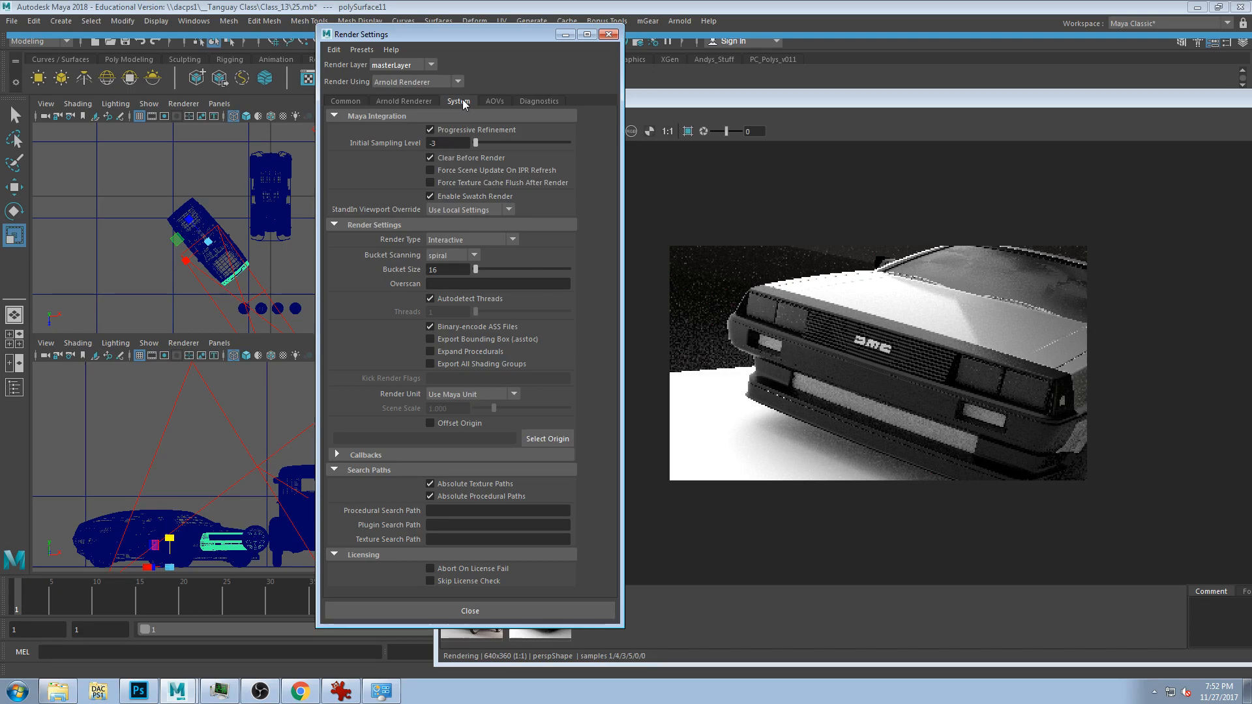
left_click(404, 101)
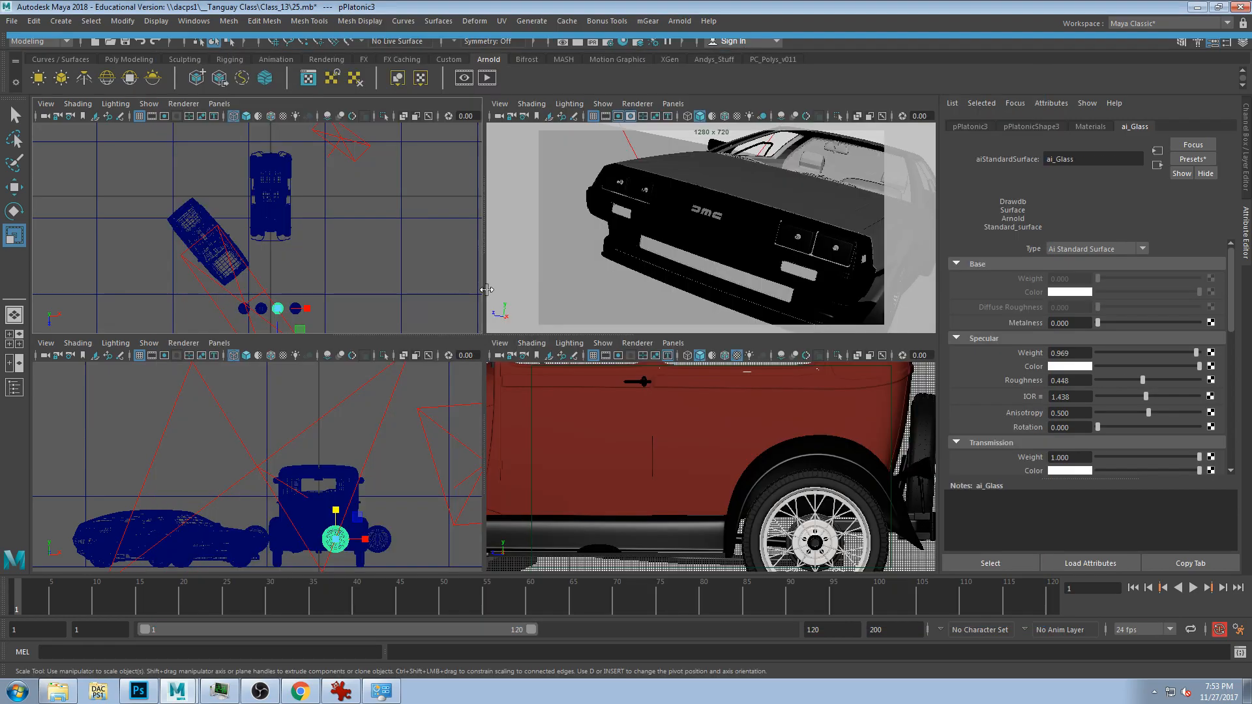
- Select the area light near the DeLorean and move it farther away from the cars and higher up
left_click_drag(554, 277, 767, 190, "alt")
left_click(809, 149)
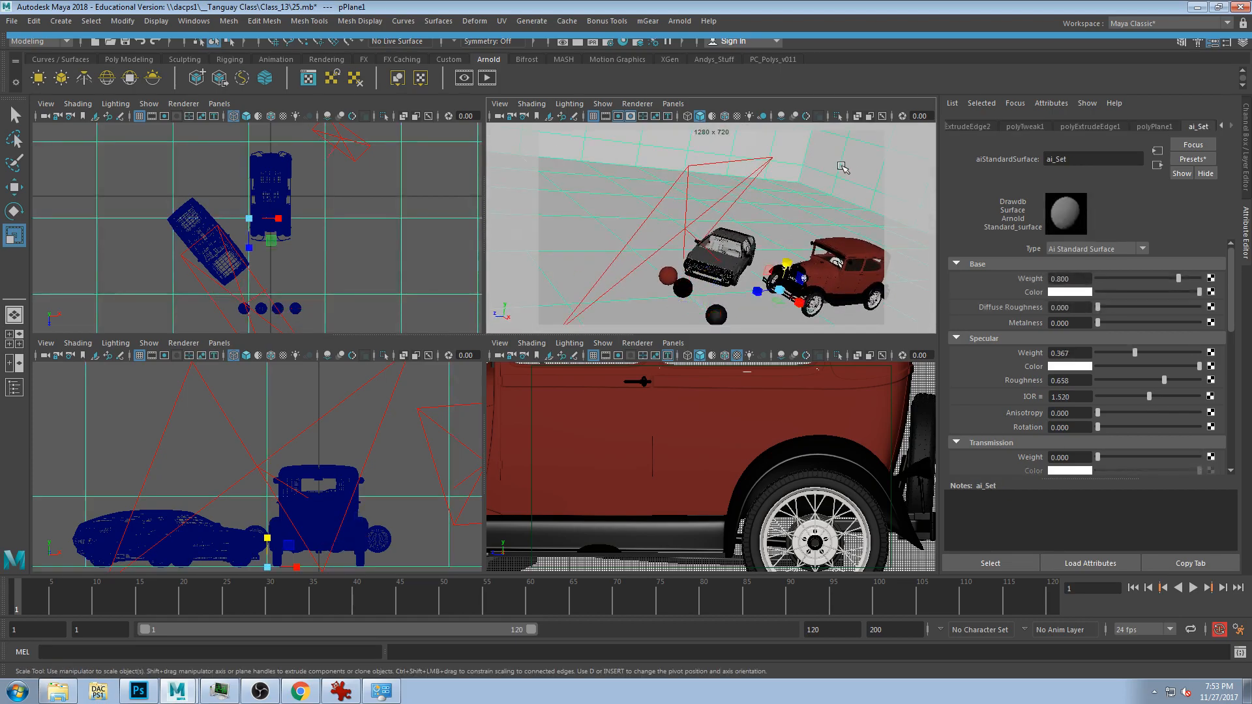
middle_click_drag(803, 209, 714, 215, "alt")
left_click_drag(714, 215, 750, 181, "alt")
left_click(610, 229)
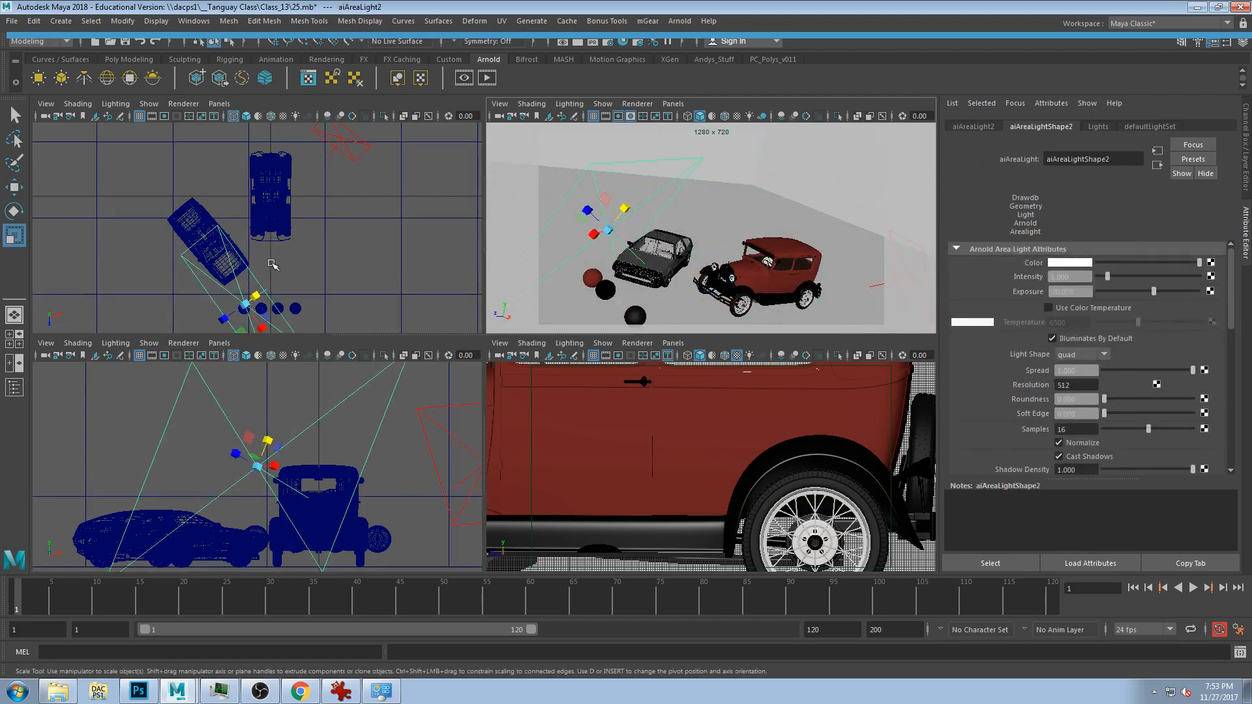
key("w")
middle_click_drag(269, 325, 212, 349)
left_click(545, 180)
left_click_drag(545, 180, 547, 149)
- Frame both cars and the test spheres in the perspective view and render them with Arnold
scroll(674, 218, "down", 2)
scroll(677, 220, "up", 2)
left_click_drag(697, 238, 698, 248, "alt")
middle_click_drag(698, 239, 735, 236, "alt")
left_click_drag(735, 236, 733, 228, "alt")
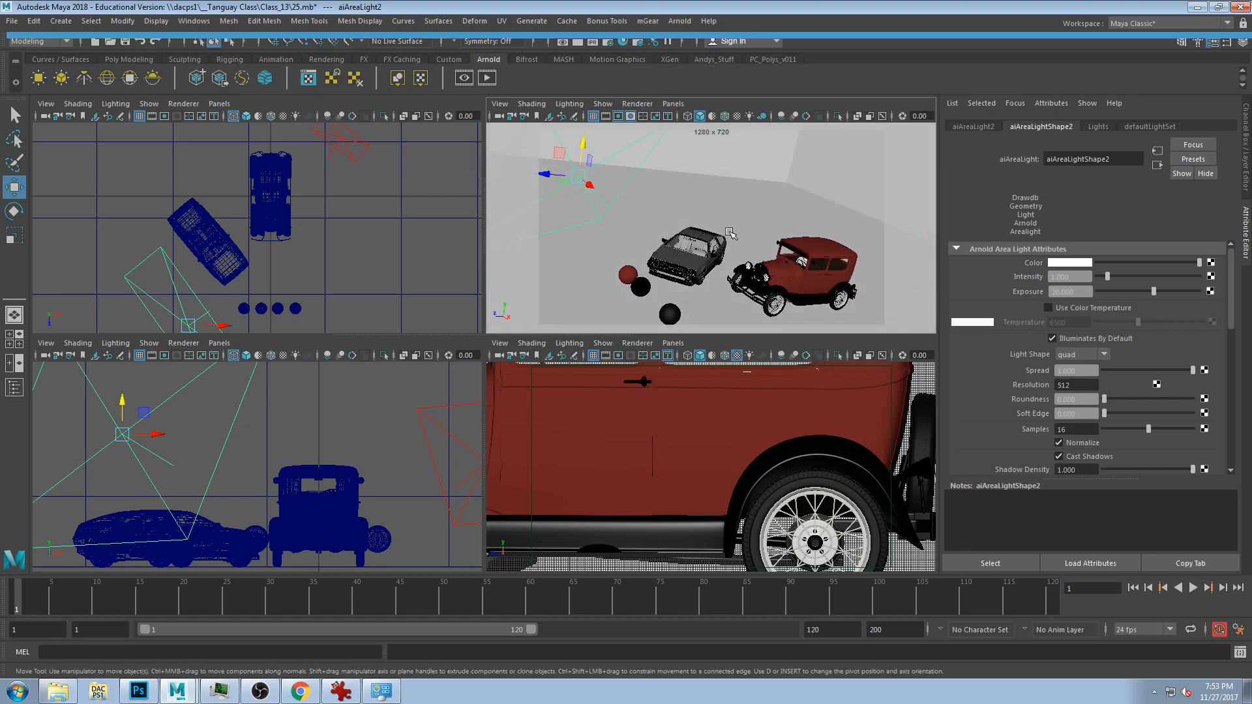
middle_click_drag(733, 228, 740, 236, "alt")
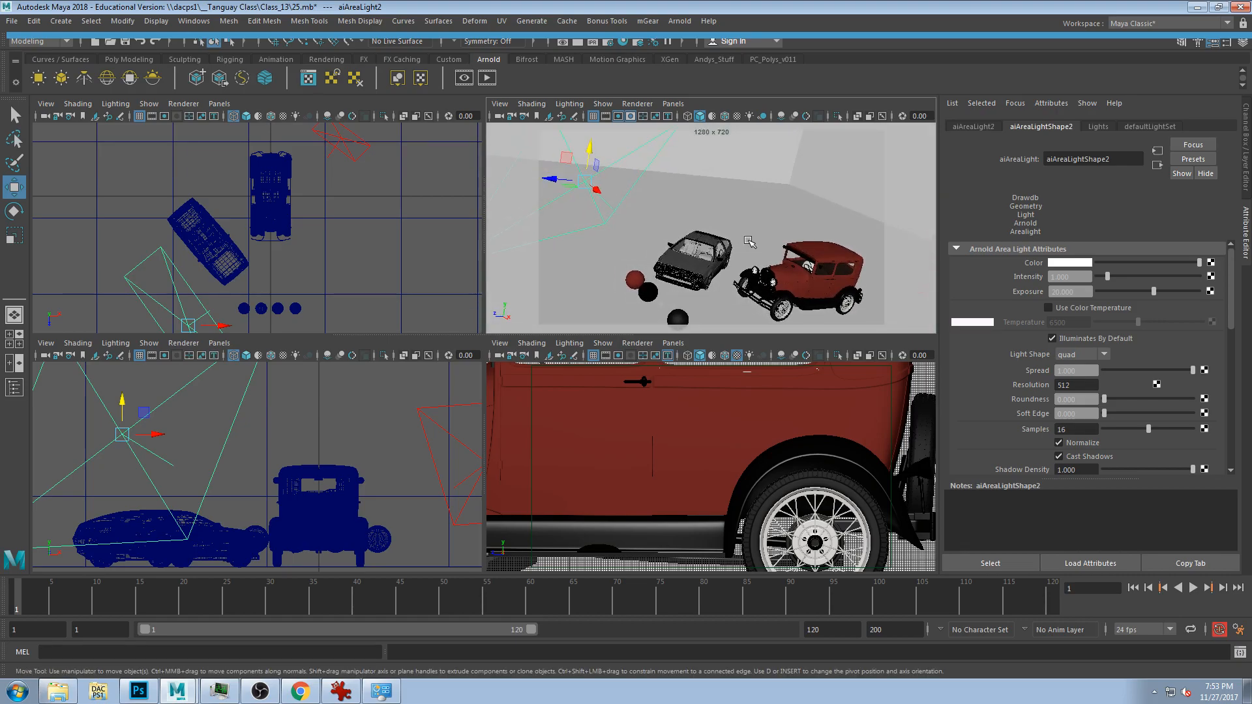
left_click(487, 79)
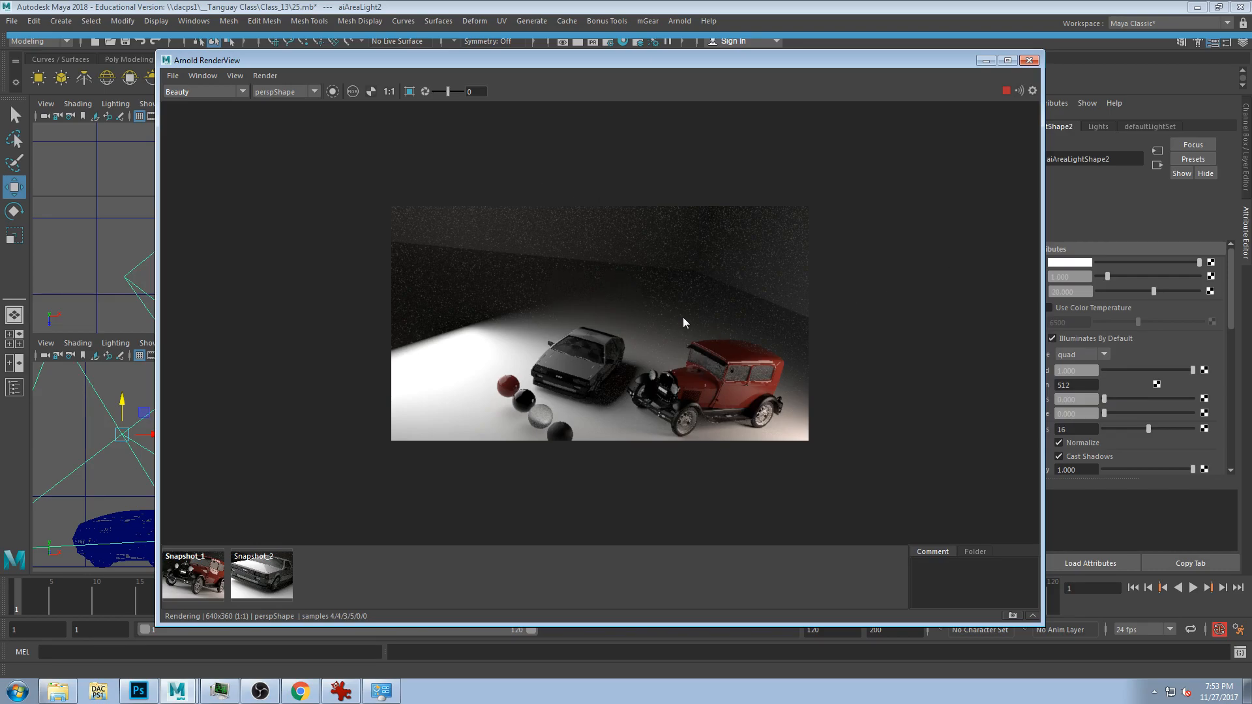
- Display the diffuse_indirect AOV and restrict rendering to a region on the back wall to examine its noise
left_click(205, 95)
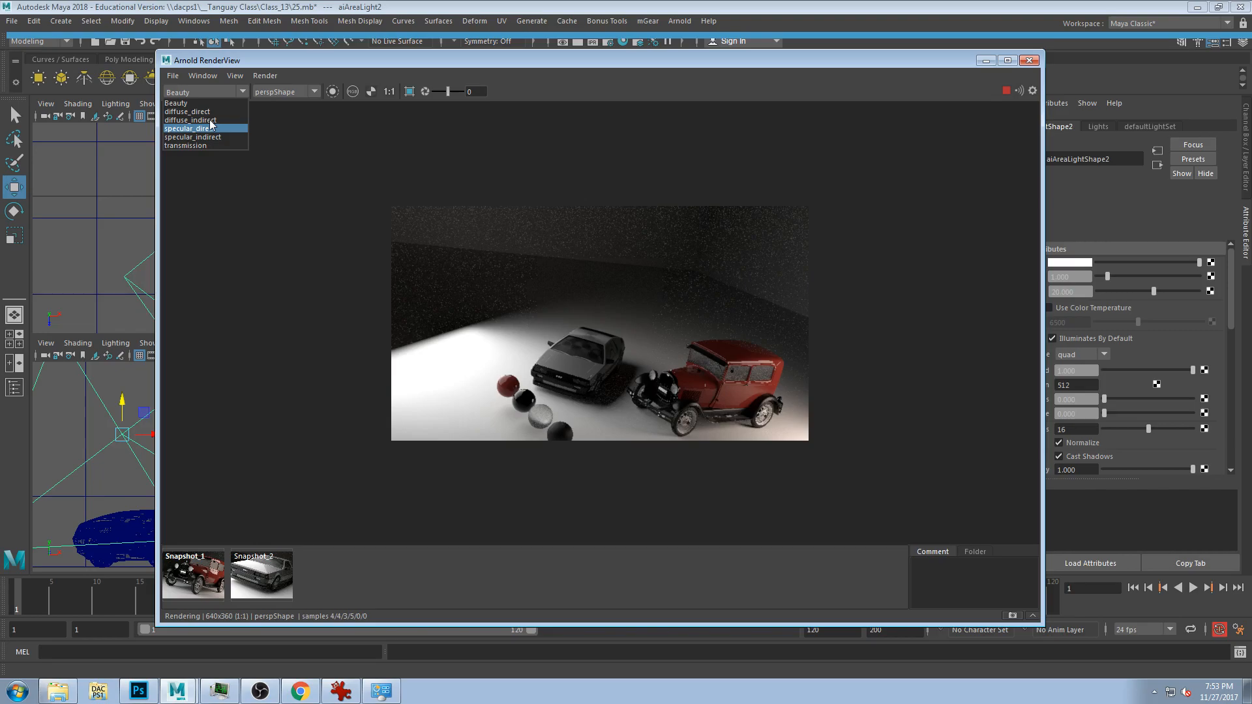
left_click(210, 121)
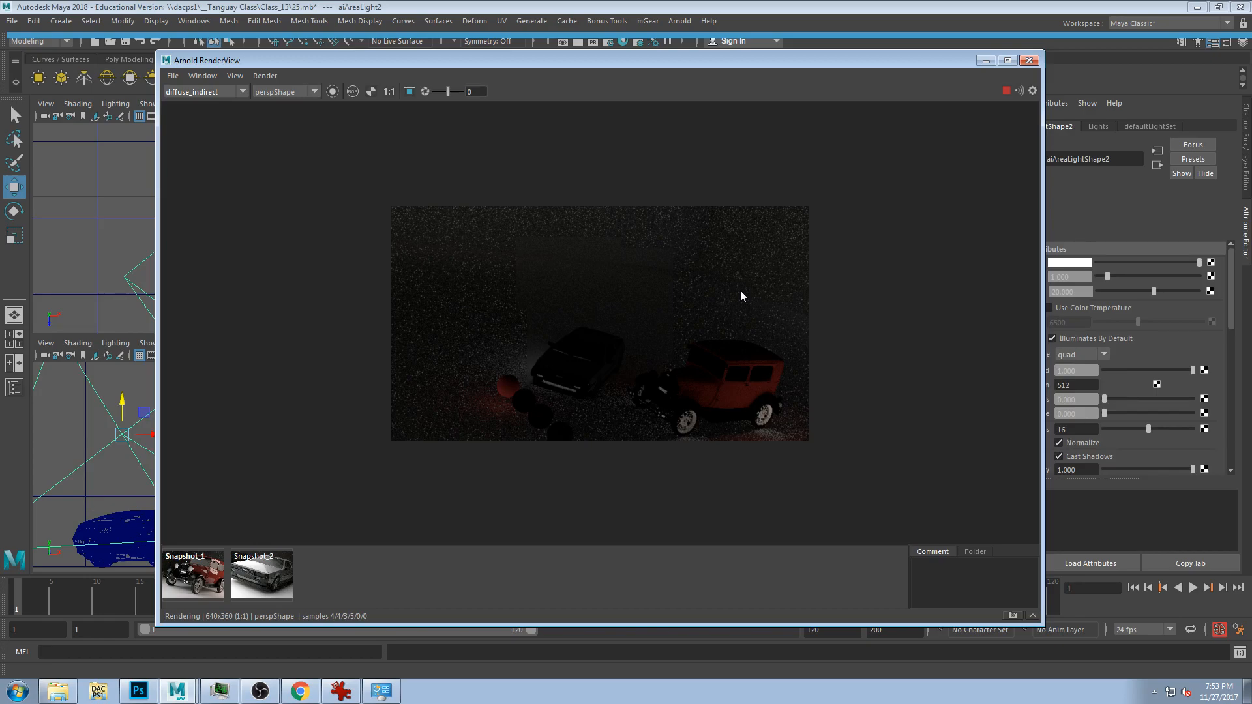
left_click(741, 291, "shift")
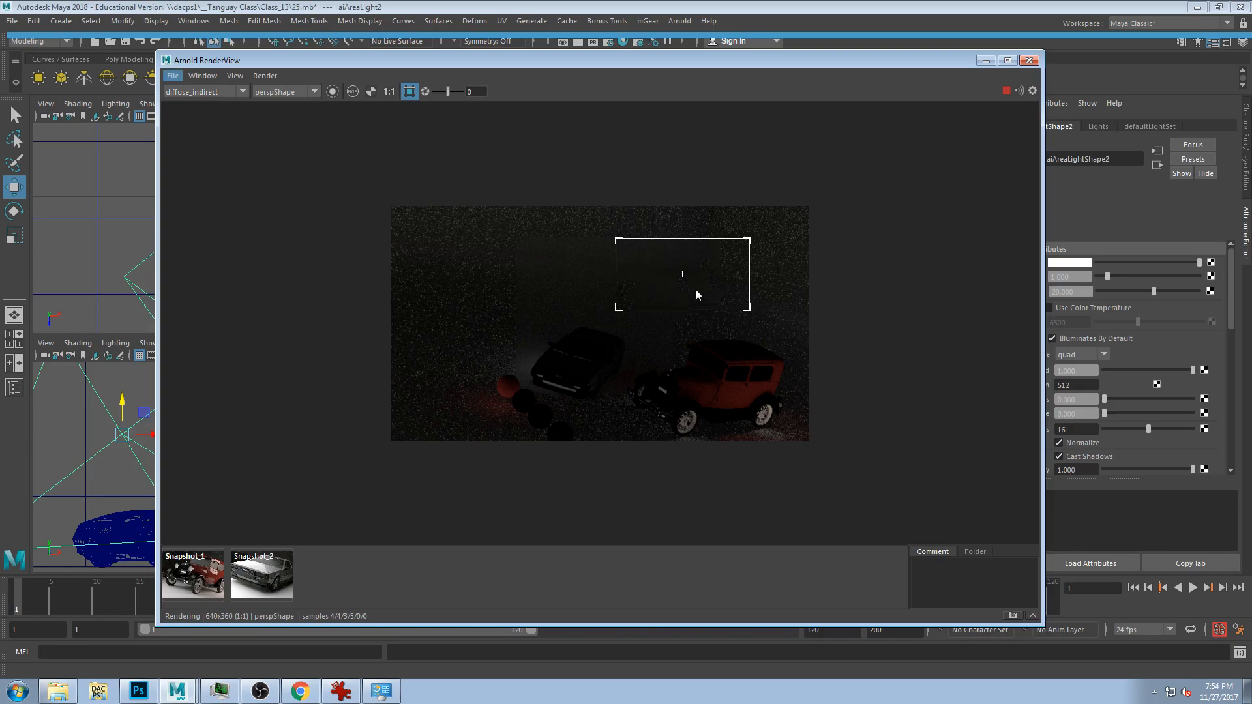
scroll(695, 288, "up", 2)
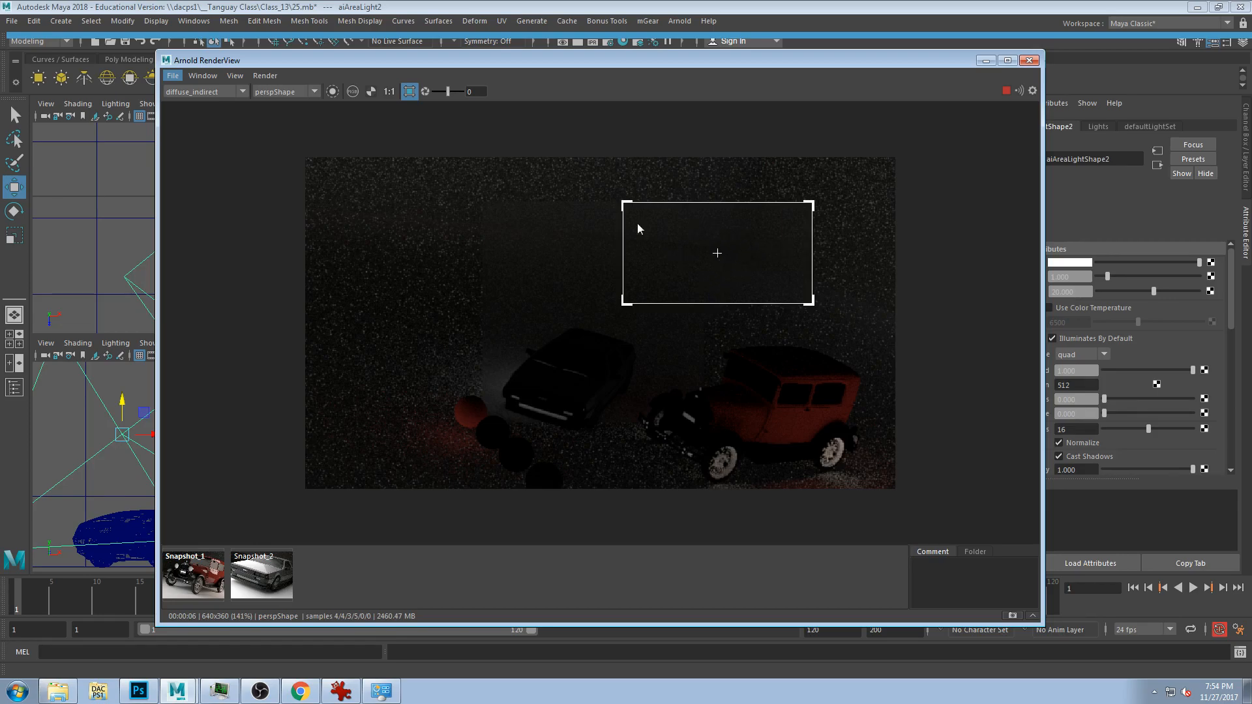
- Return the render display to the Beauty pass, inspect the back wall region, and close the render window
left_click(220, 89)
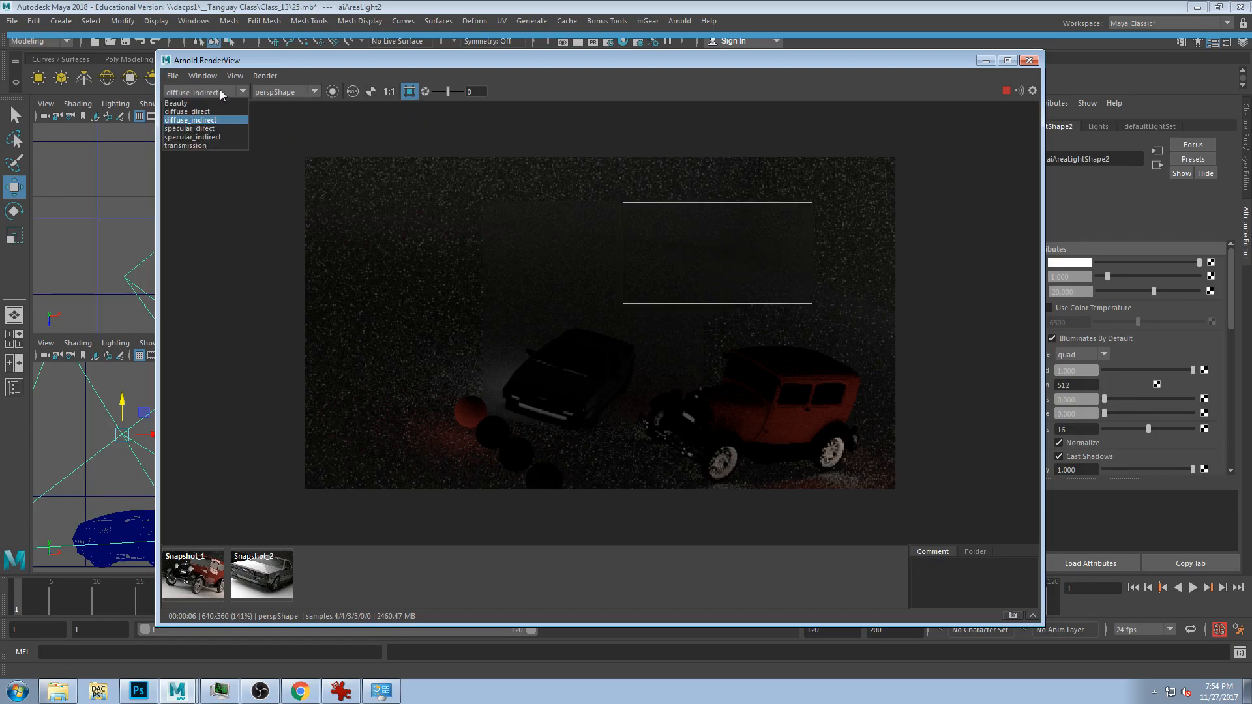
left_click(226, 108)
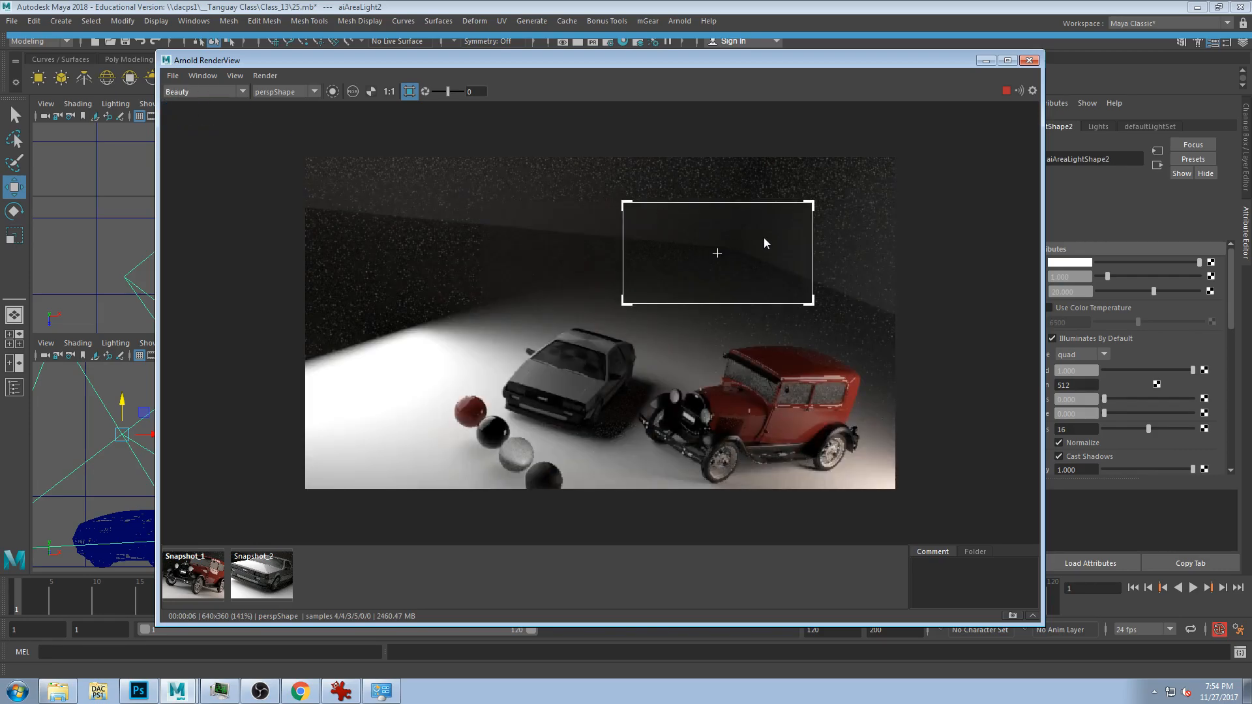
left_click(210, 92)
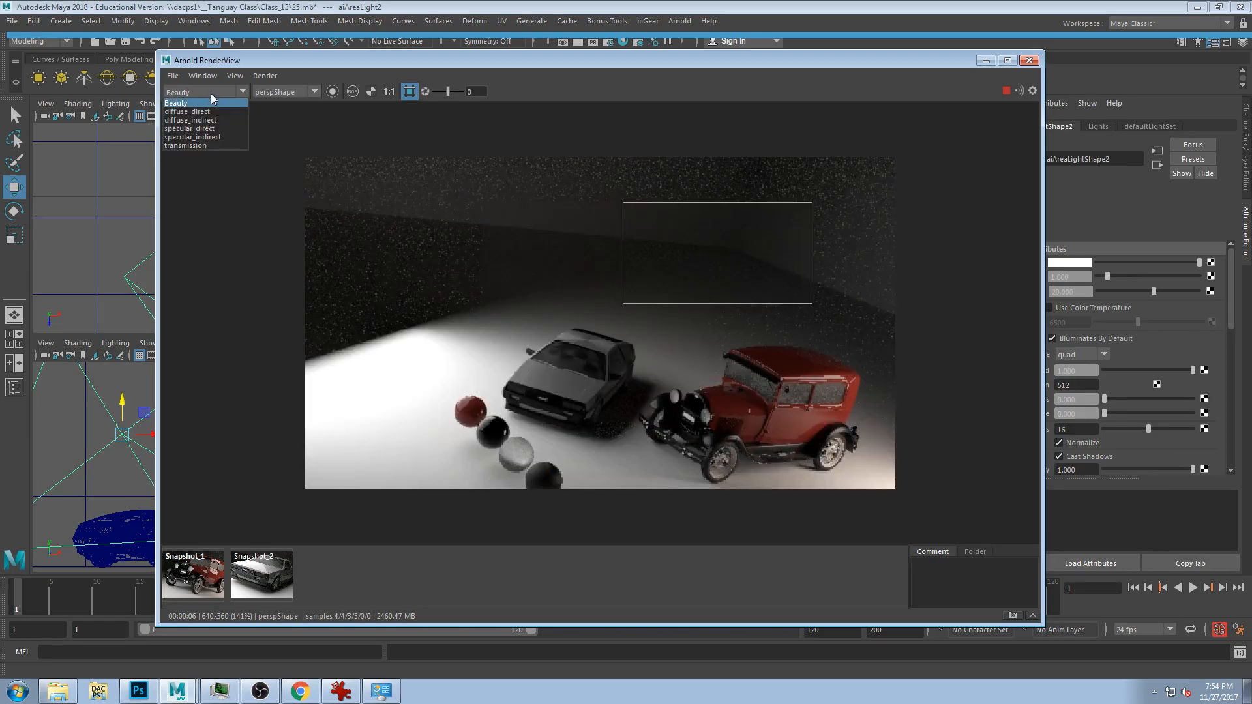
left_click(695, 270)
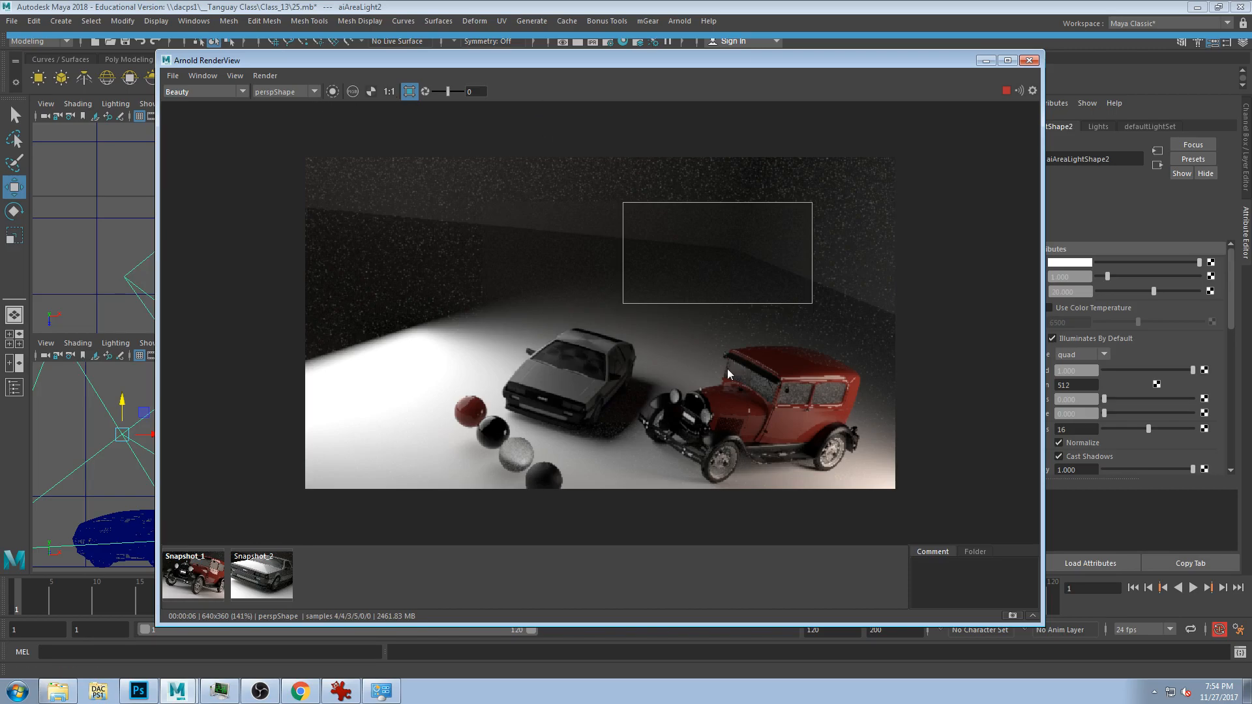
left_click_drag(705, 58, 712, 18)
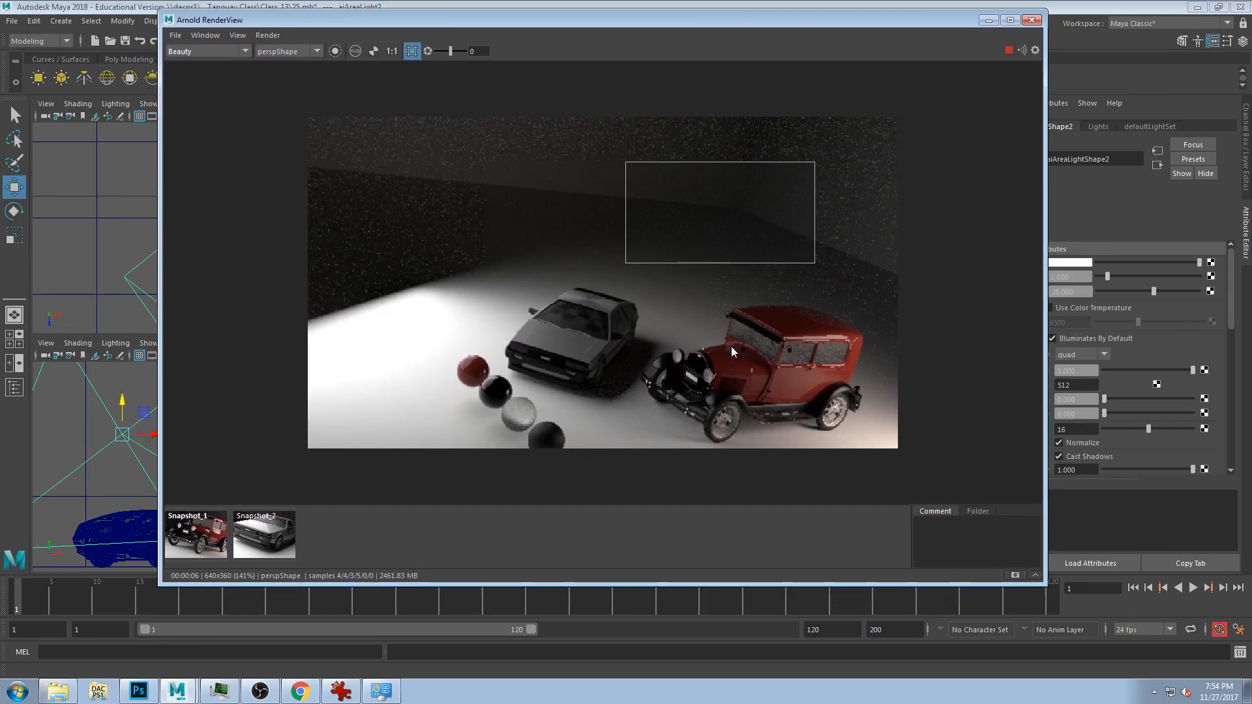
left_click(1032, 19)
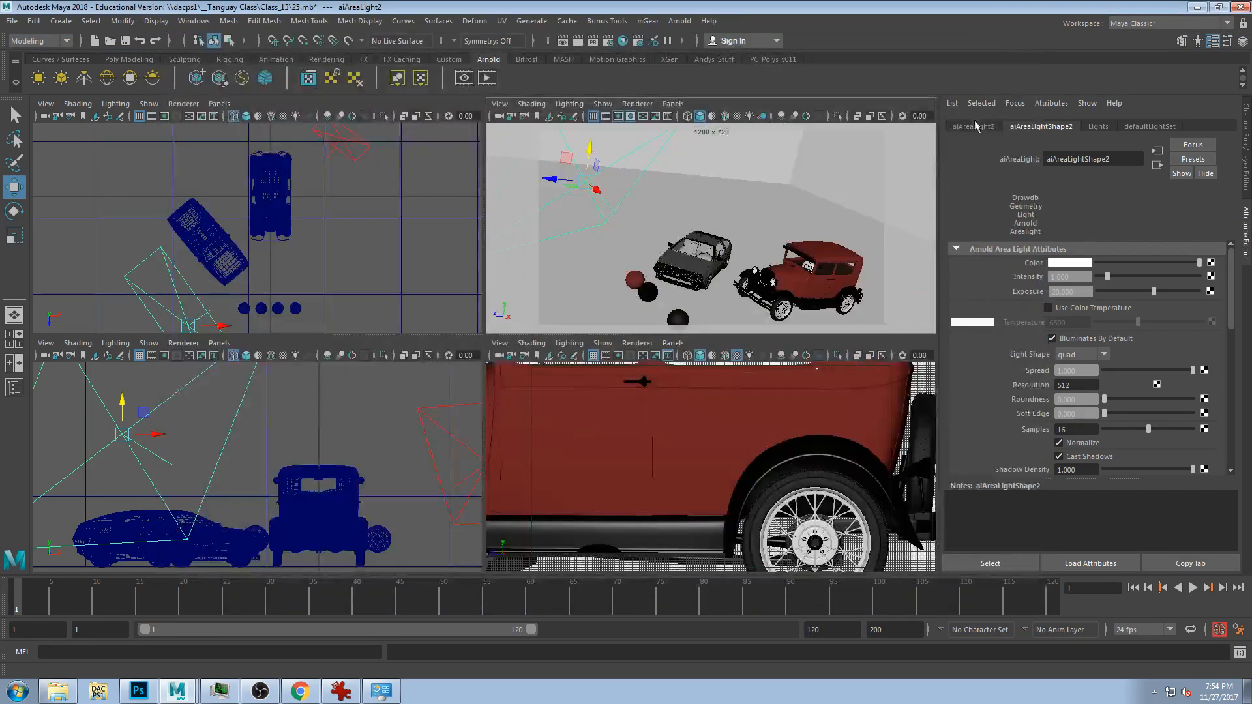
- Orbit the perspective view behind the cars to frame the DeLorean's rear and side, and render it with Arnold
left_click_drag(782, 253, 816, 264, "alt")
middle_click_drag(815, 264, 781, 234, "alt")
scroll(781, 235, "up", 5)
left_click_drag(781, 235, 964, 199, "alt")
scroll(608, 250, "down", 5)
left_click_drag(607, 250, 755, 238, "alt")
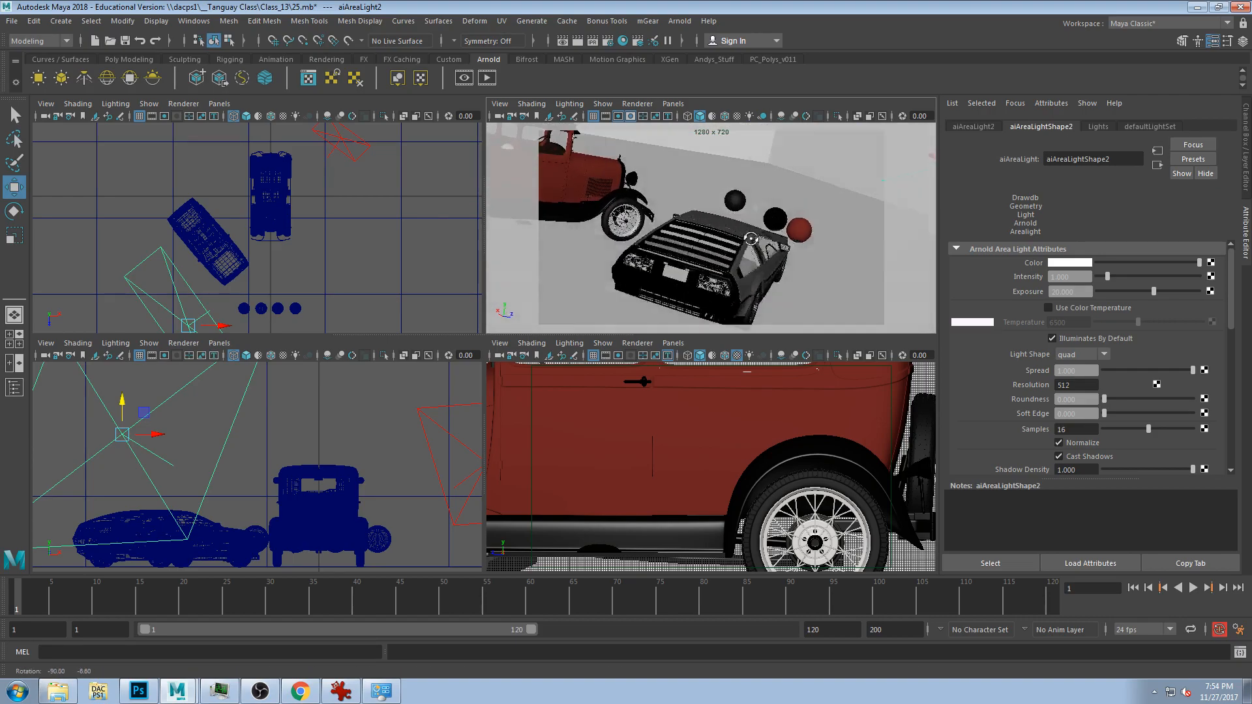
scroll(728, 249, "up", 4)
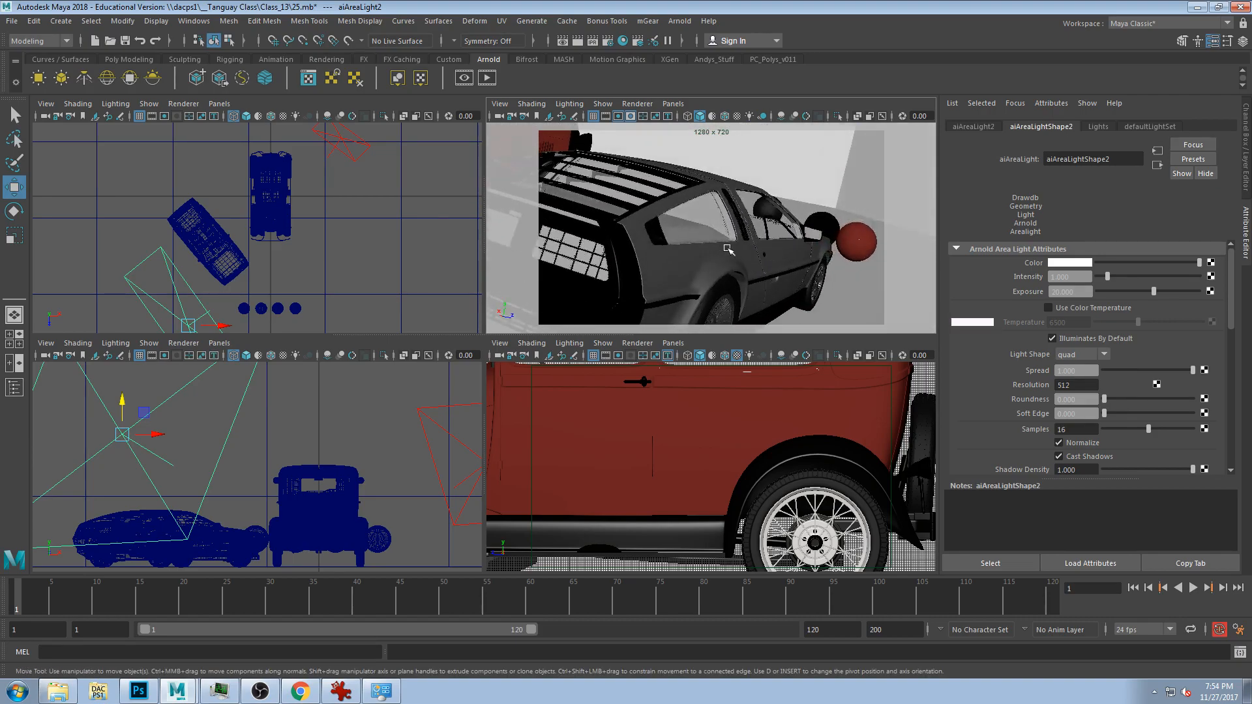
scroll(728, 249, "down", 4)
left_click_drag(728, 250, 685, 271, "alt")
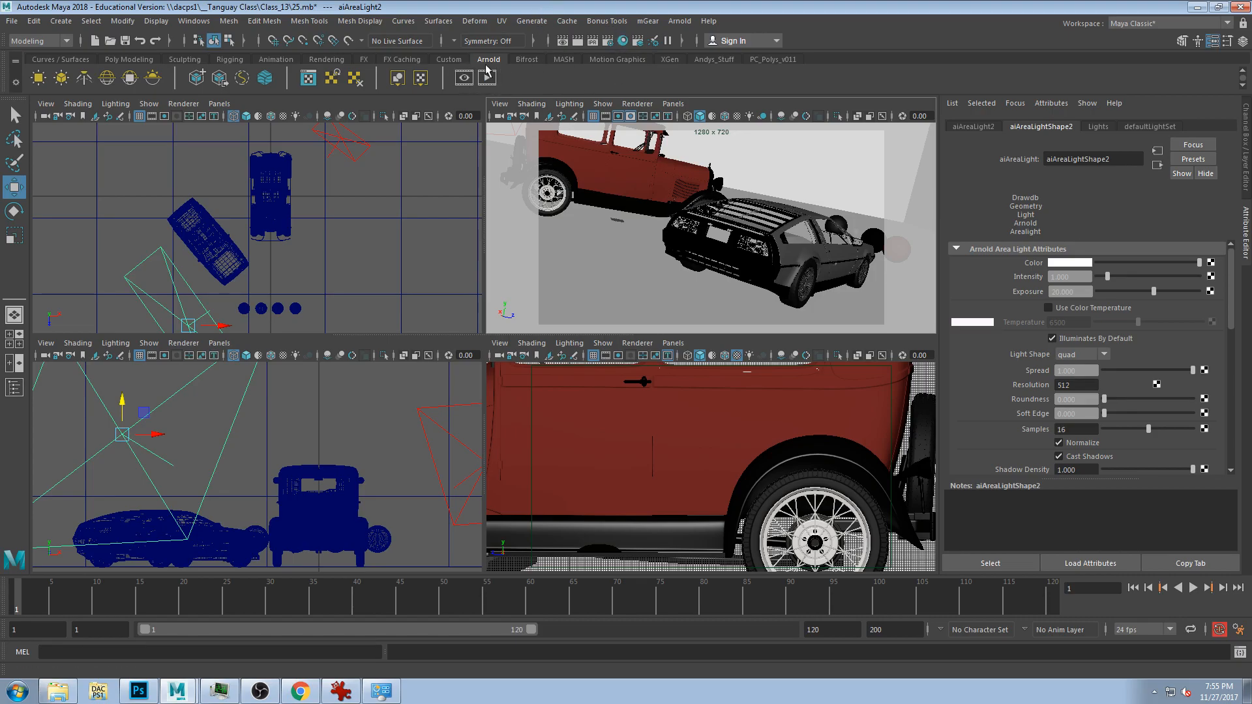
left_click(489, 79)
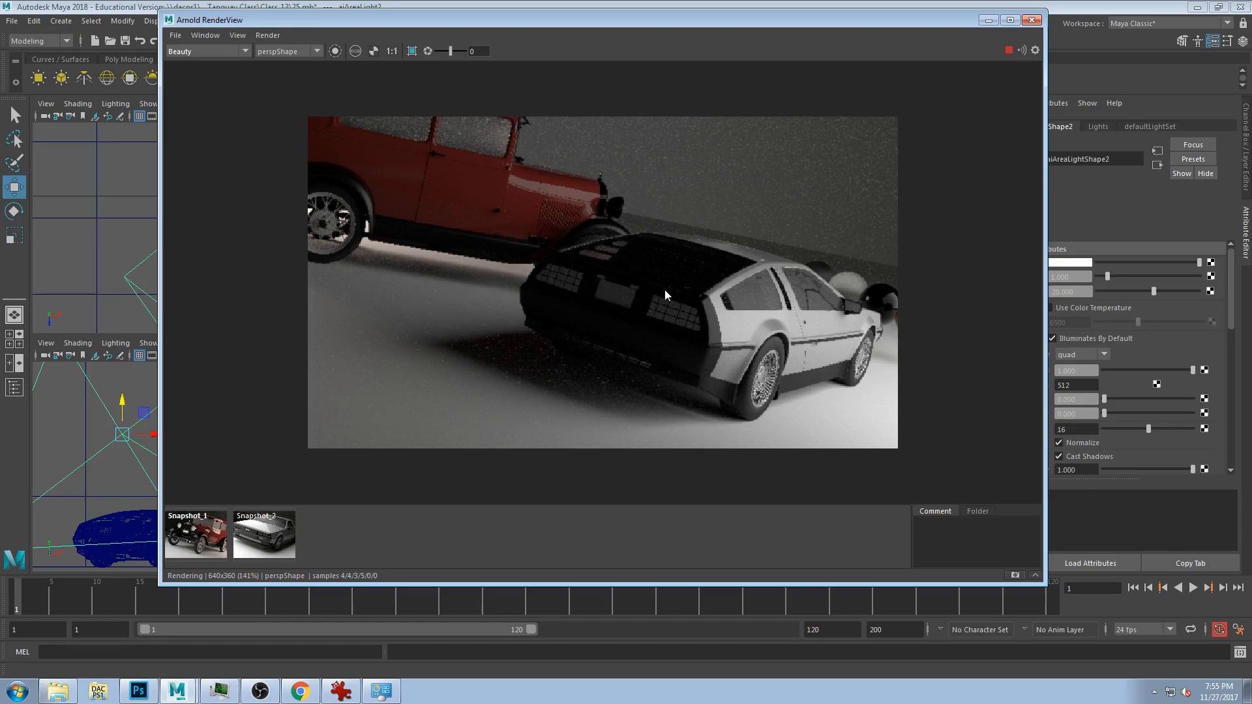
- Select the backdrop in the render and stop the rendering, moving the render window out of the way
left_click(873, 161)
left_click(1010, 51)
left_click_drag(965, 20, 843, 227)
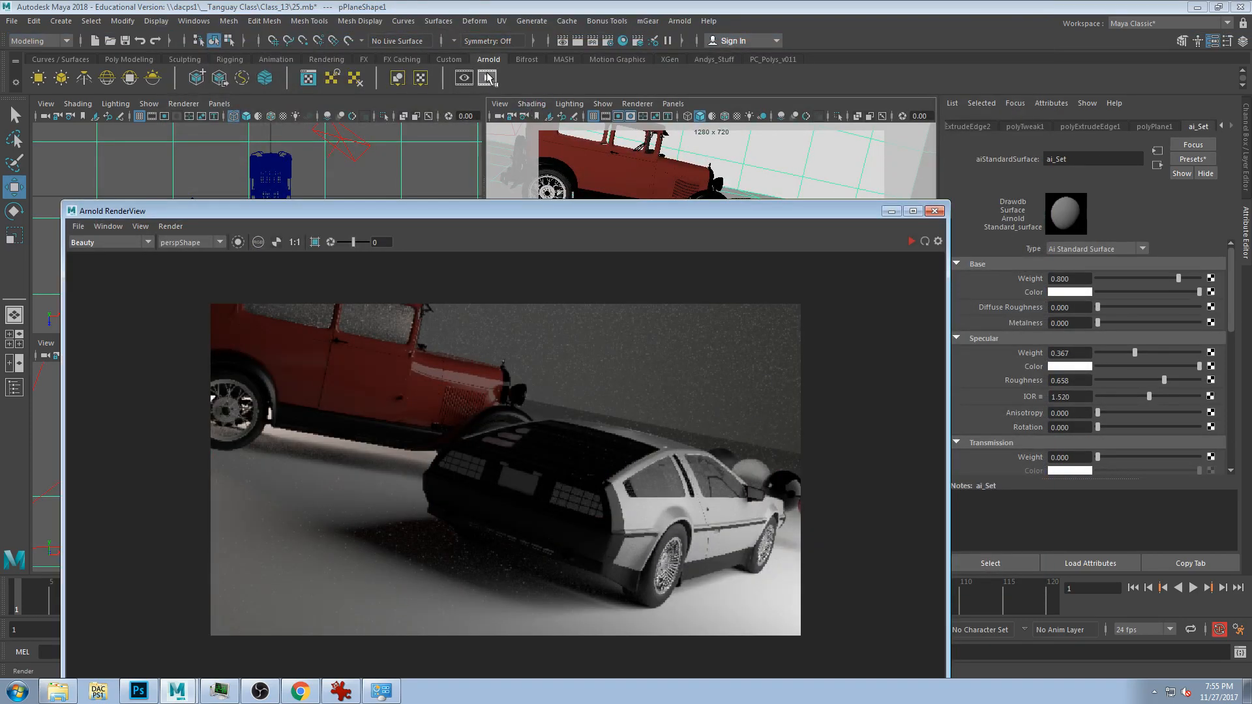
- Open the render settings and enable motion blur for the Arnold renderer
left_click(612, 43)
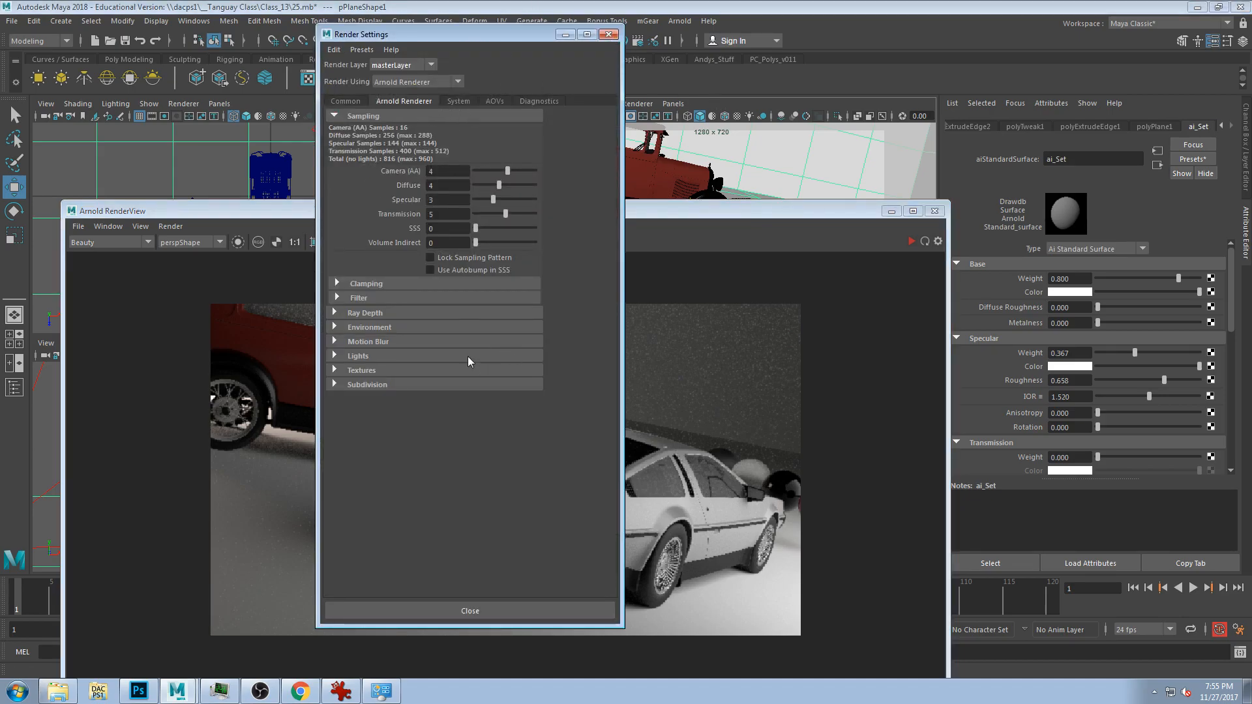
left_click_drag(409, 37, 515, 24)
left_click(565, 87)
left_click(540, 87)
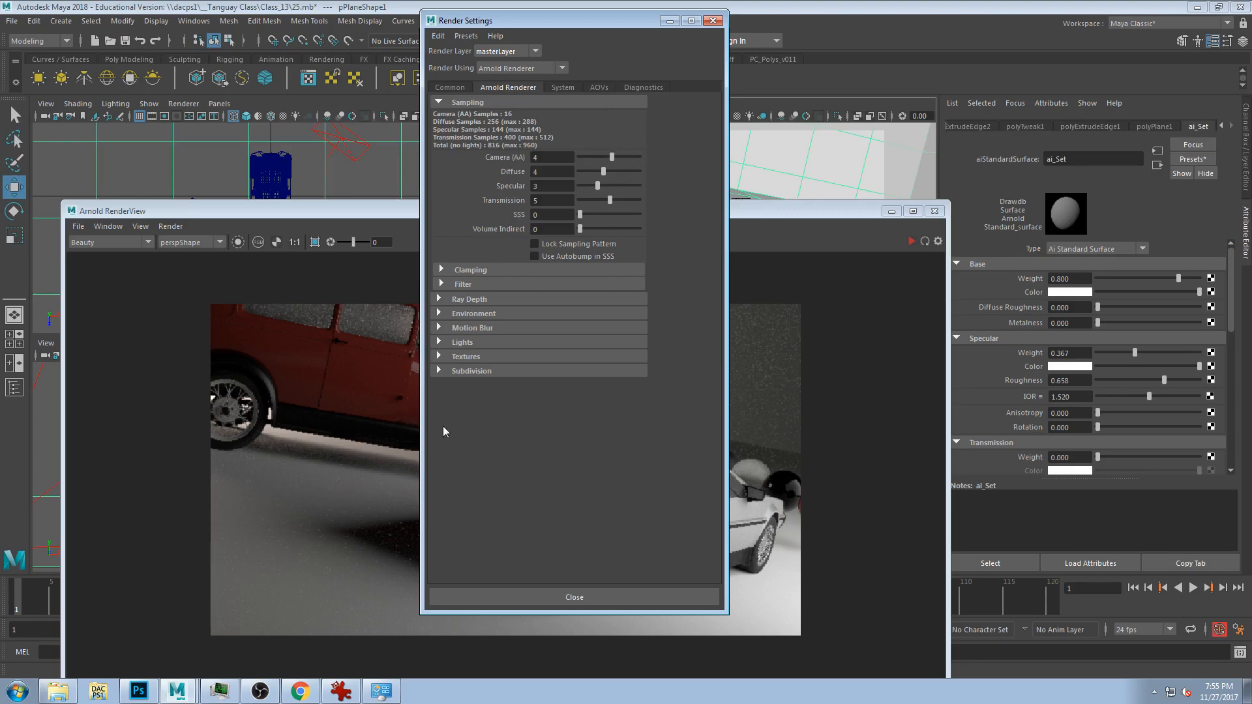
left_click(473, 328)
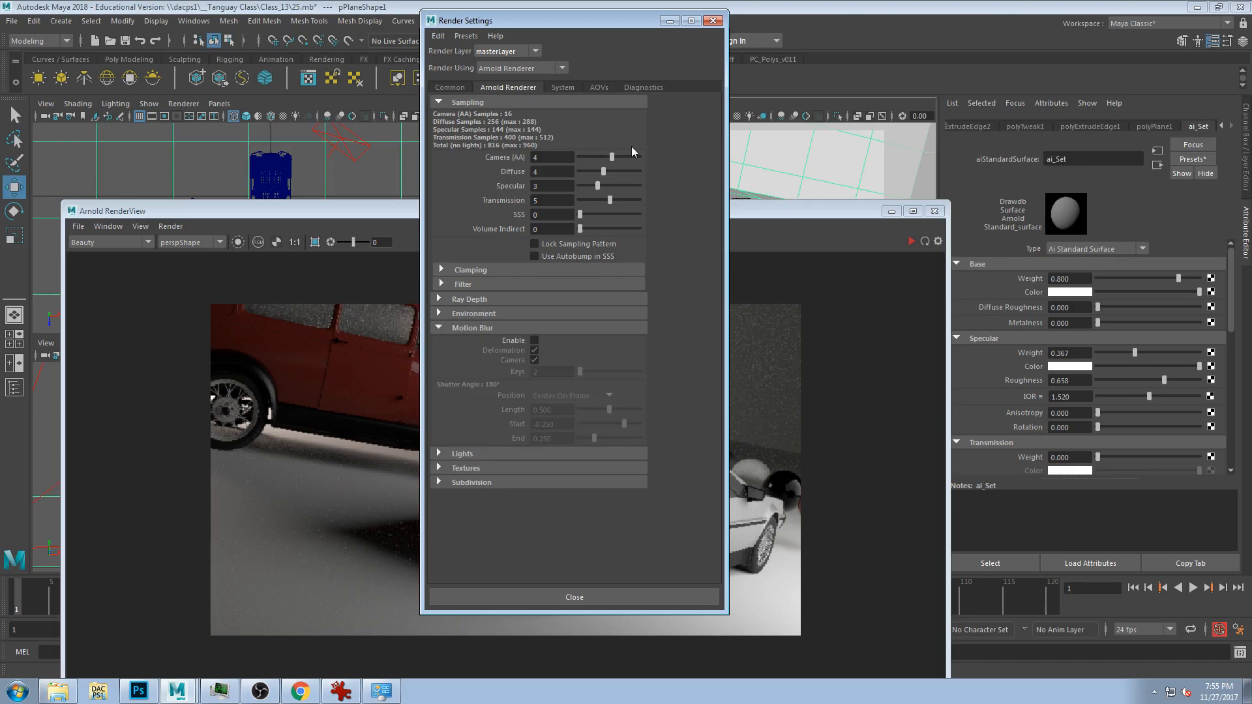
left_click_drag(533, 21, 627, 19)
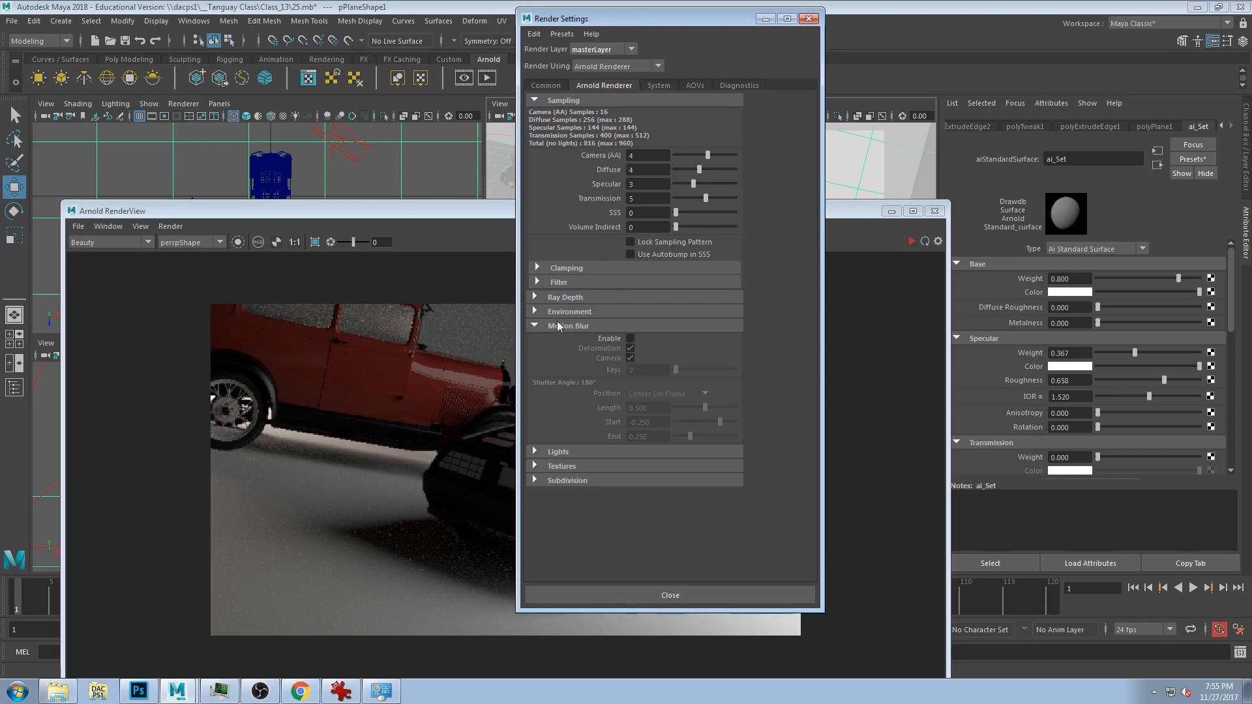
left_click(630, 338)
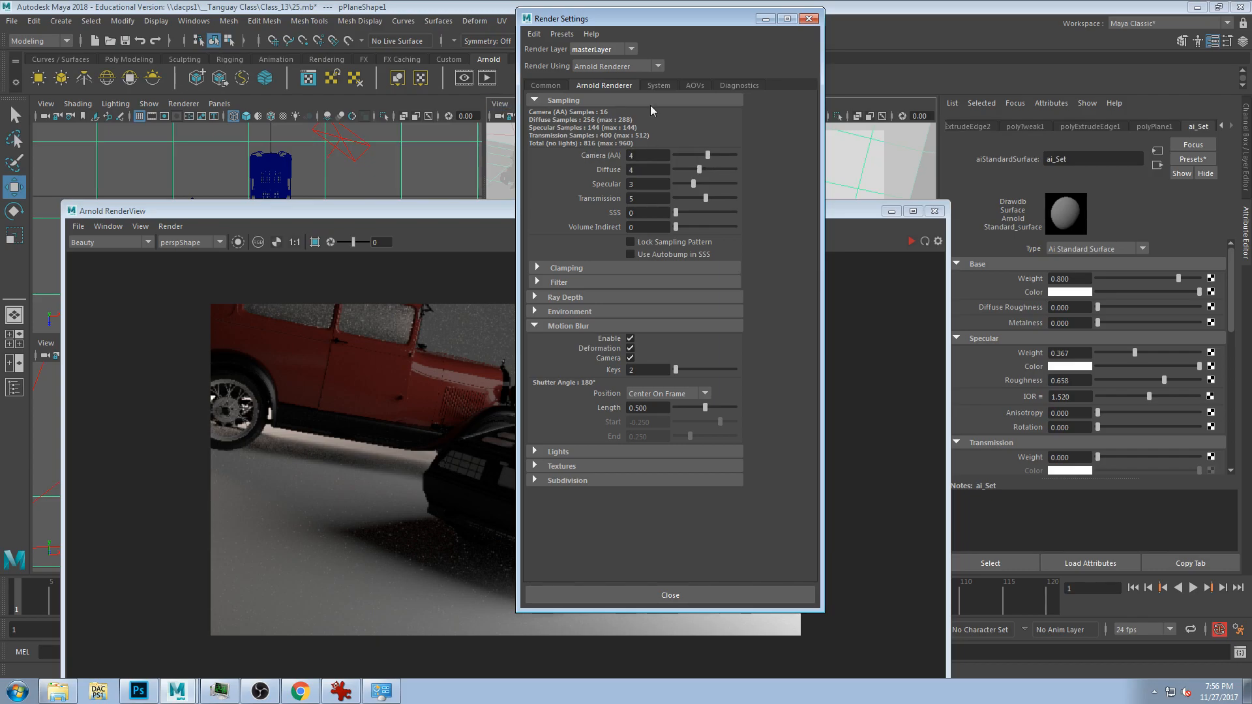
- Look through the System settings and the available AOVs, picking out motionvector in the list, and return to the Arnold renderer settings
left_click(660, 86)
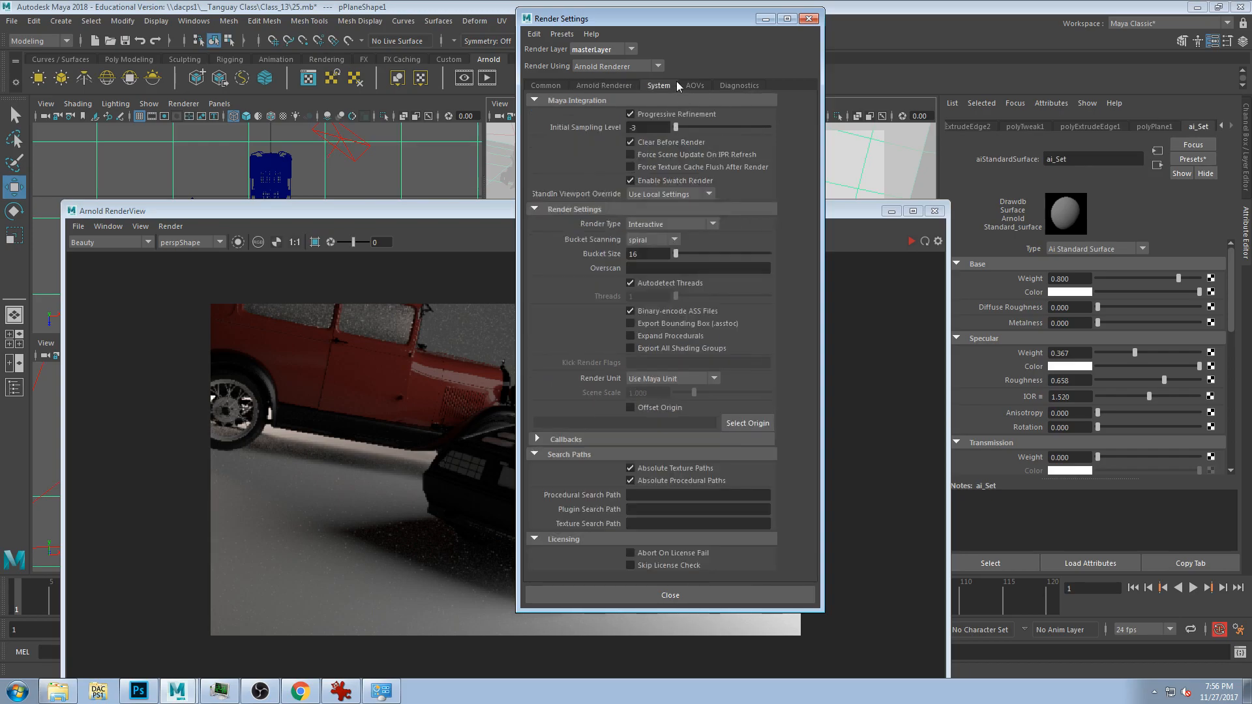
left_click(694, 85)
left_click_drag(696, 249, 696, 223)
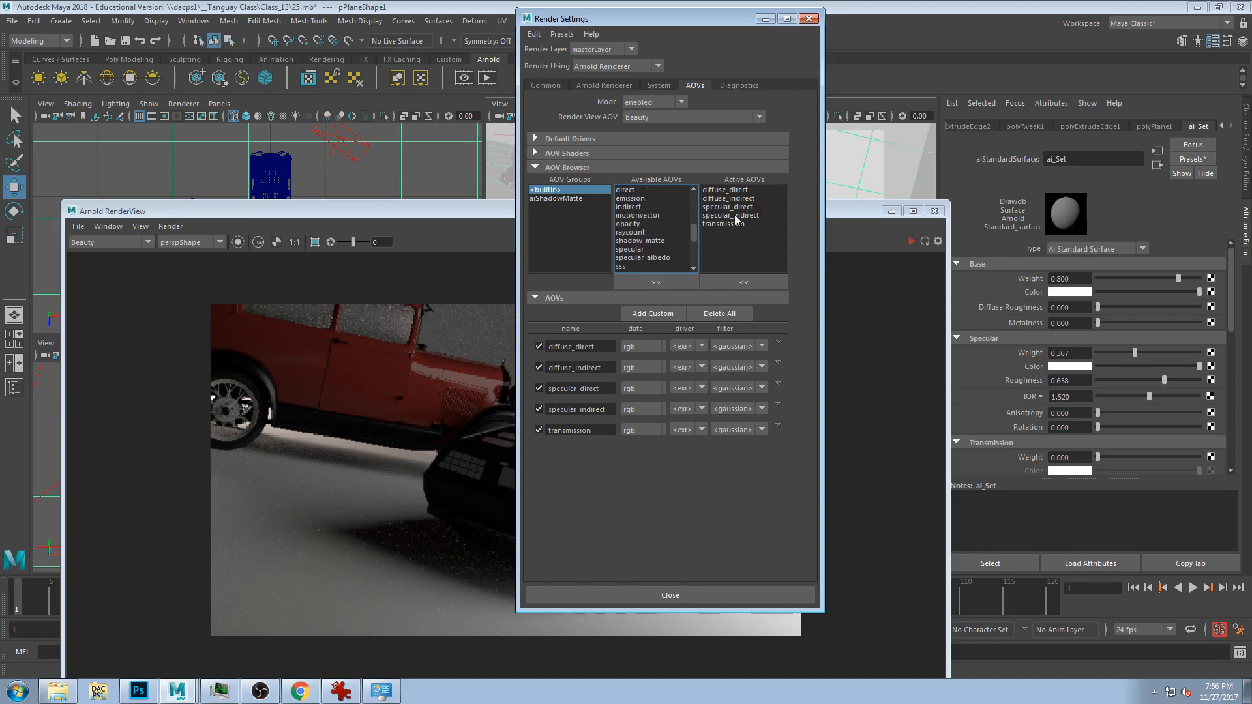
left_click(646, 215)
scroll(695, 236, "down", 1)
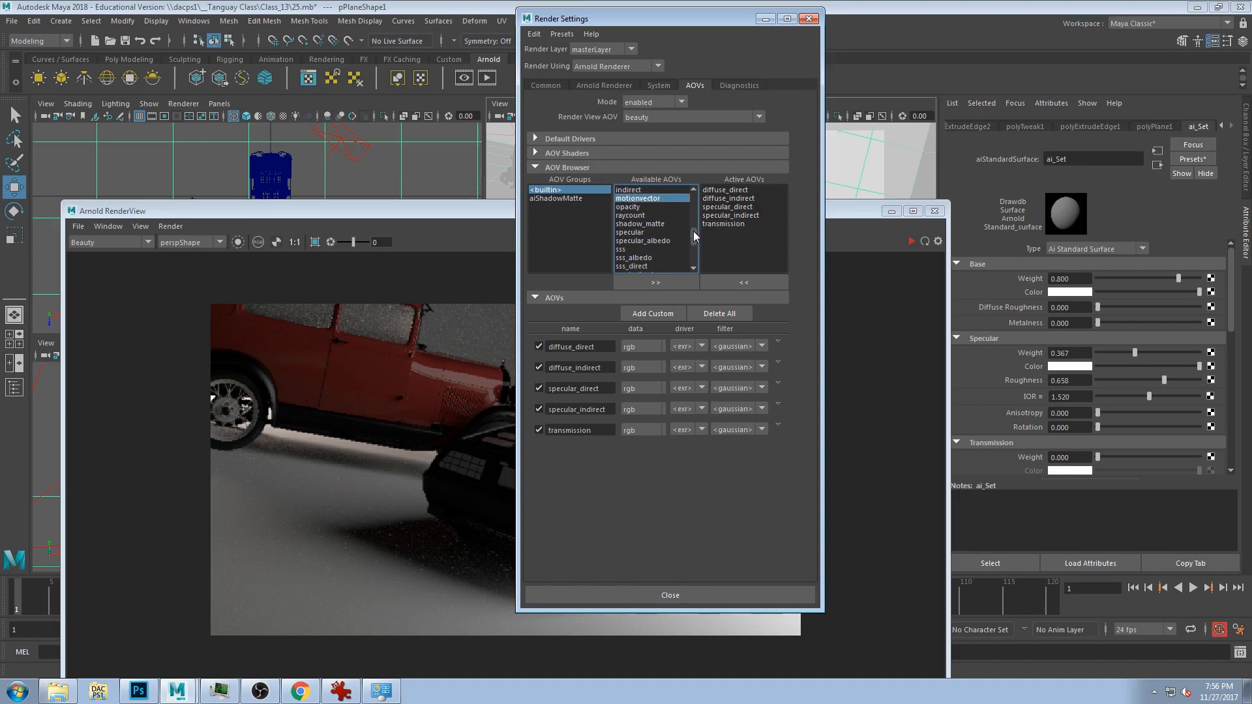
left_click(606, 87)
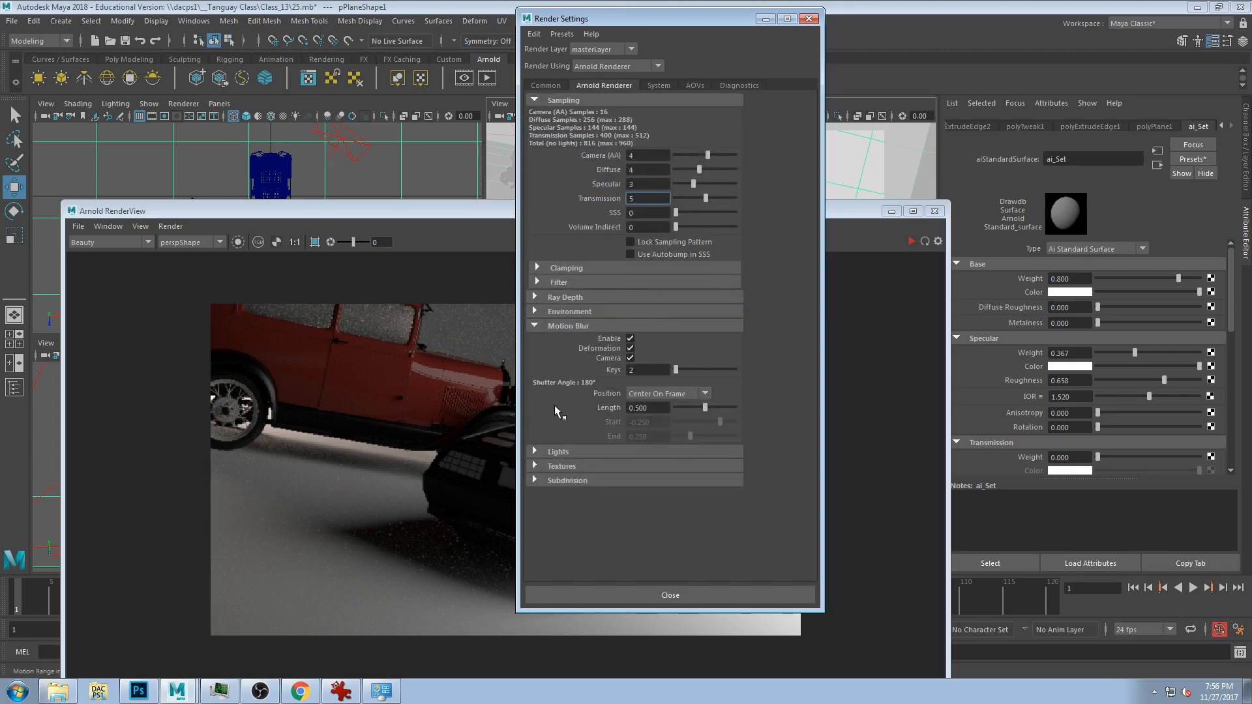
- Disable motion blur for the Arnold renderer and collapse its settings section
left_click(631, 339)
left_click(630, 339)
left_click(631, 339)
left_click(630, 339)
left_click(631, 339)
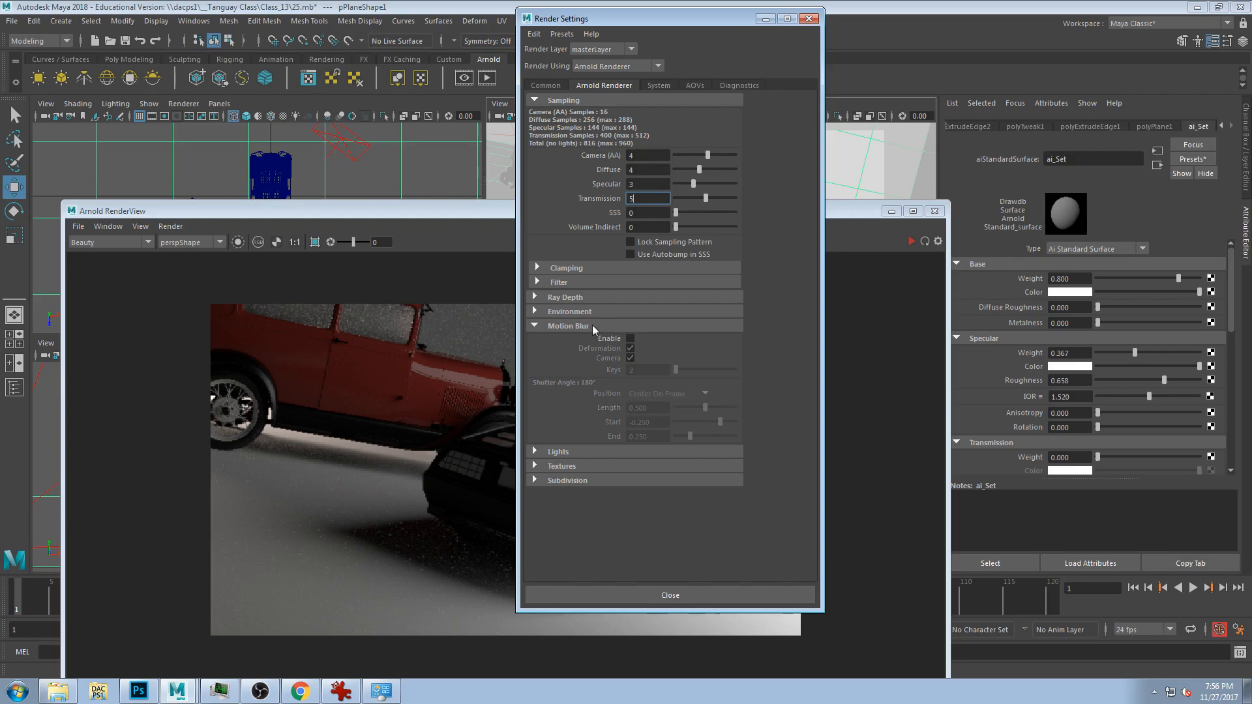
left_click(595, 327)
- Examine the Lights, Subdivision, Filter and Clamping sections of the Arnold renderer settings
left_click(562, 341)
left_click(585, 341)
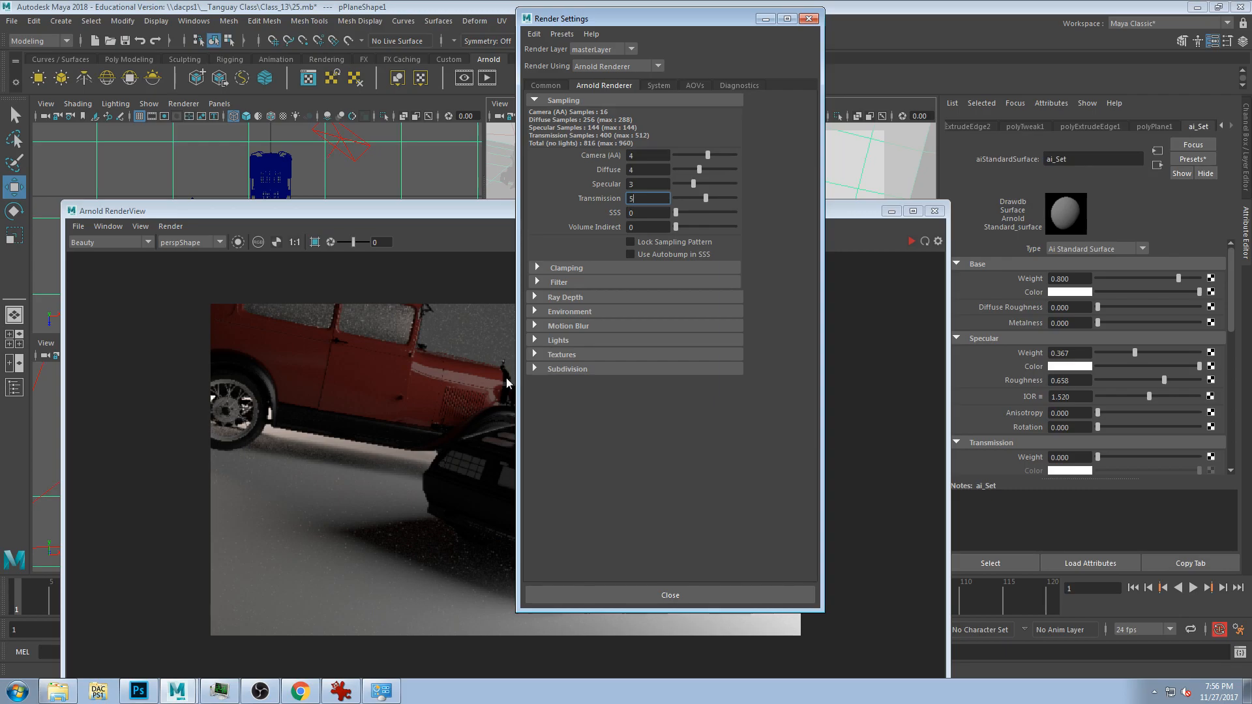
left_click(584, 370)
left_click(587, 369)
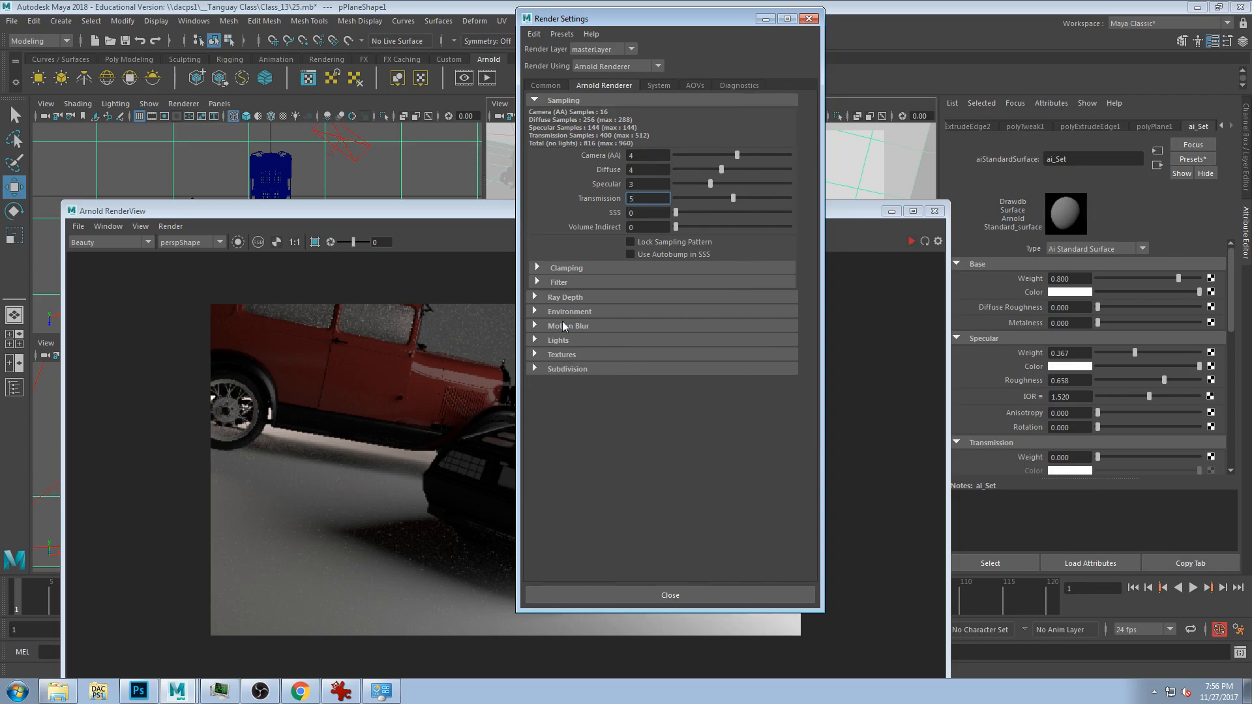
left_click(605, 283)
left_click(561, 283)
left_click(570, 268)
left_click(604, 268)
- Rearrange the render settings and render windows to uncover the perspective view, and orbit it to frame the DeLorean's front and side
left_click_drag(695, 18, 1013, 17)
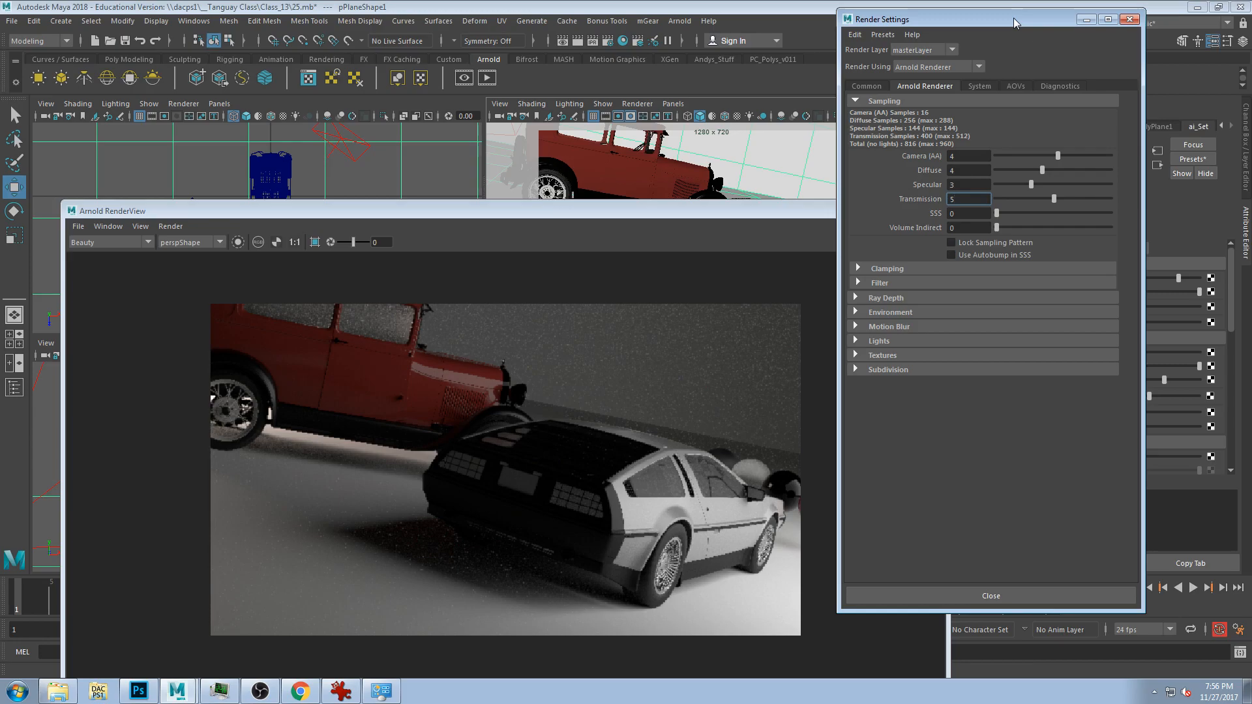
left_click_drag(711, 212, 676, 38)
left_click_drag(913, 592, 679, 515)
left_click_drag(534, 42, 404, 99)
left_click_drag(768, 278, 623, 280, "alt")
middle_click_drag(644, 248, 742, 268, "alt")
left_click_drag(742, 267, 613, 271, "alt")
right_click_drag(613, 271, 765, 275, "alt")
left_click_drag(765, 276, 726, 280, "alt")
middle_click_drag(757, 275, 737, 252, "alt")
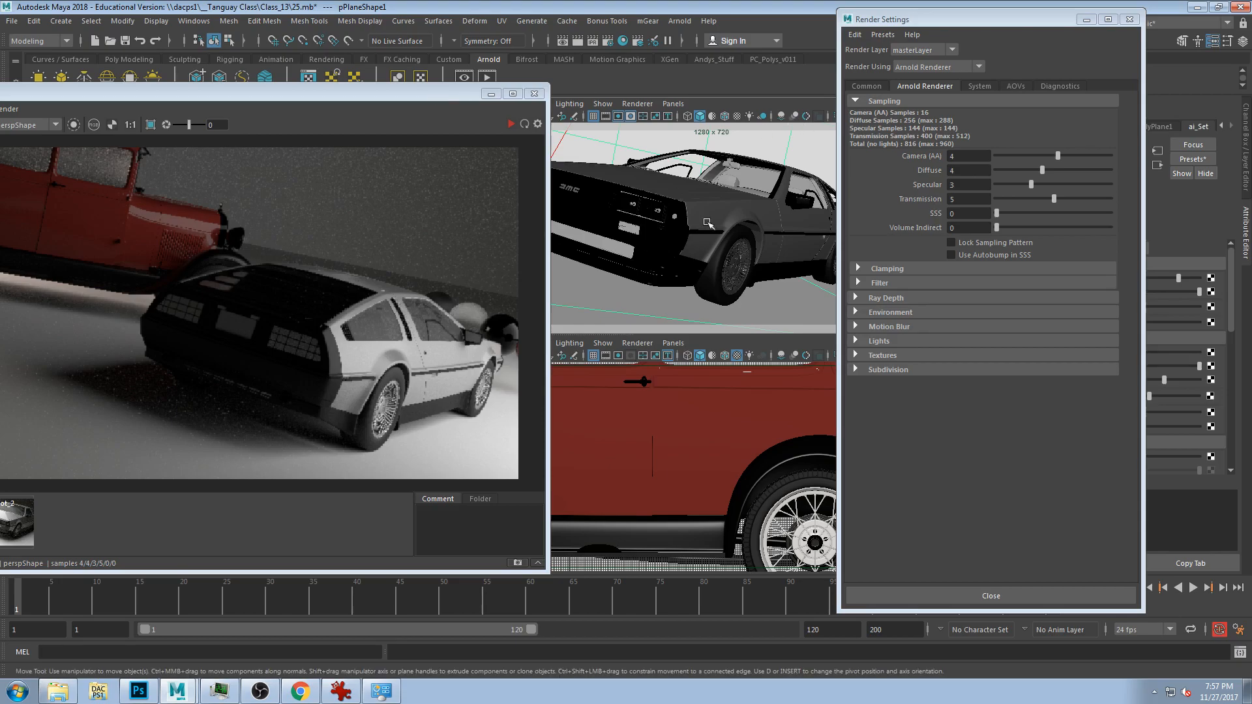
left_click_drag(415, 96, 527, 86)
- Review the System render settings, going through the Maya Integration, Render Settings, Search Paths and Licensing sections
left_click(988, 87)
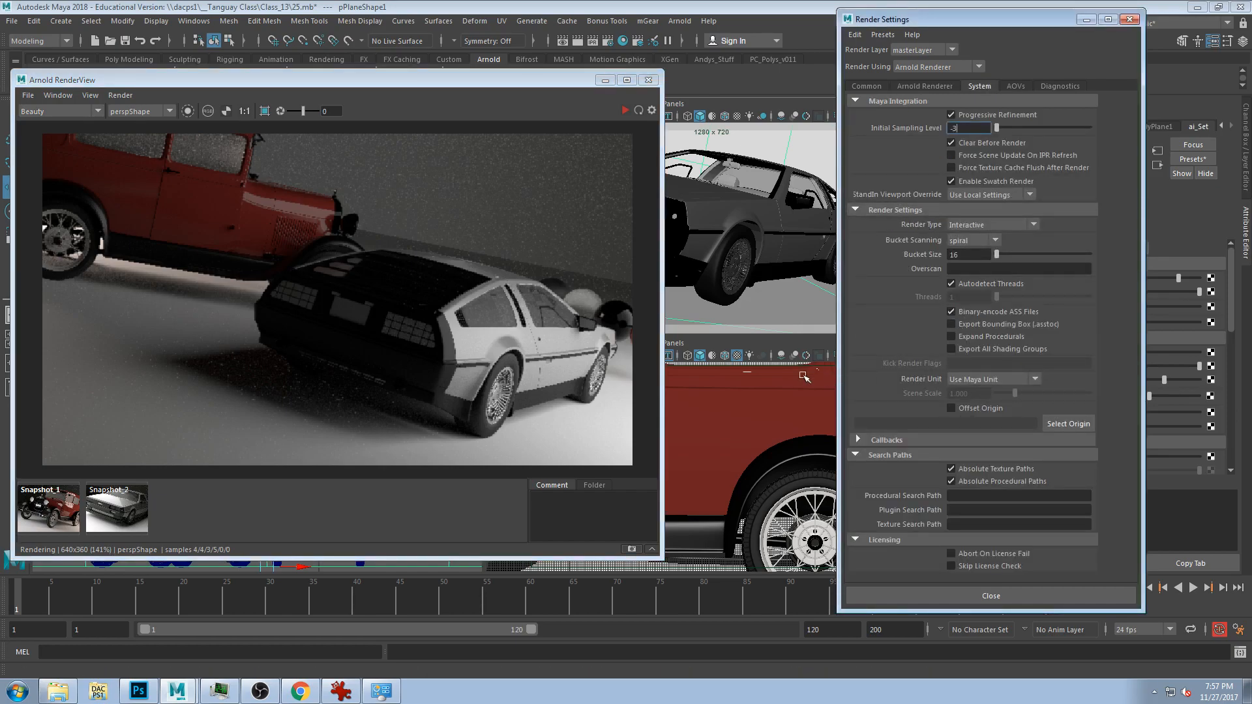
left_click(886, 100)
left_click(886, 116)
left_click(886, 116)
left_click(887, 99)
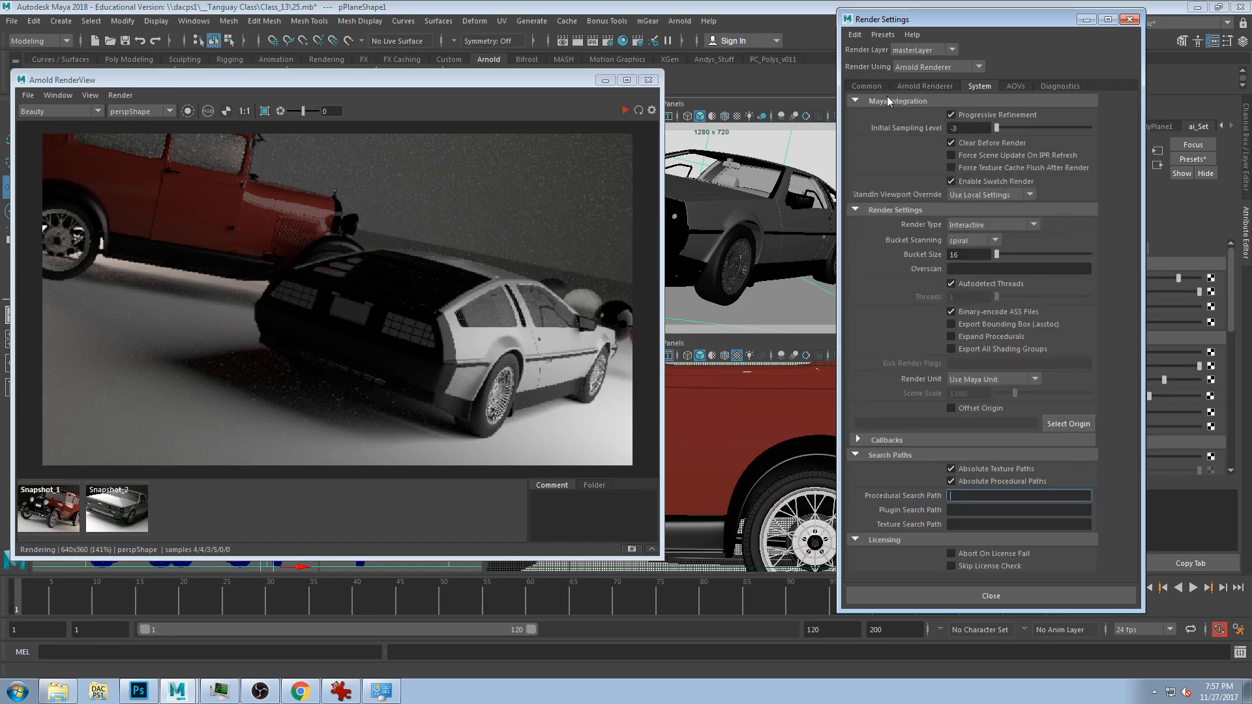
left_click(888, 96)
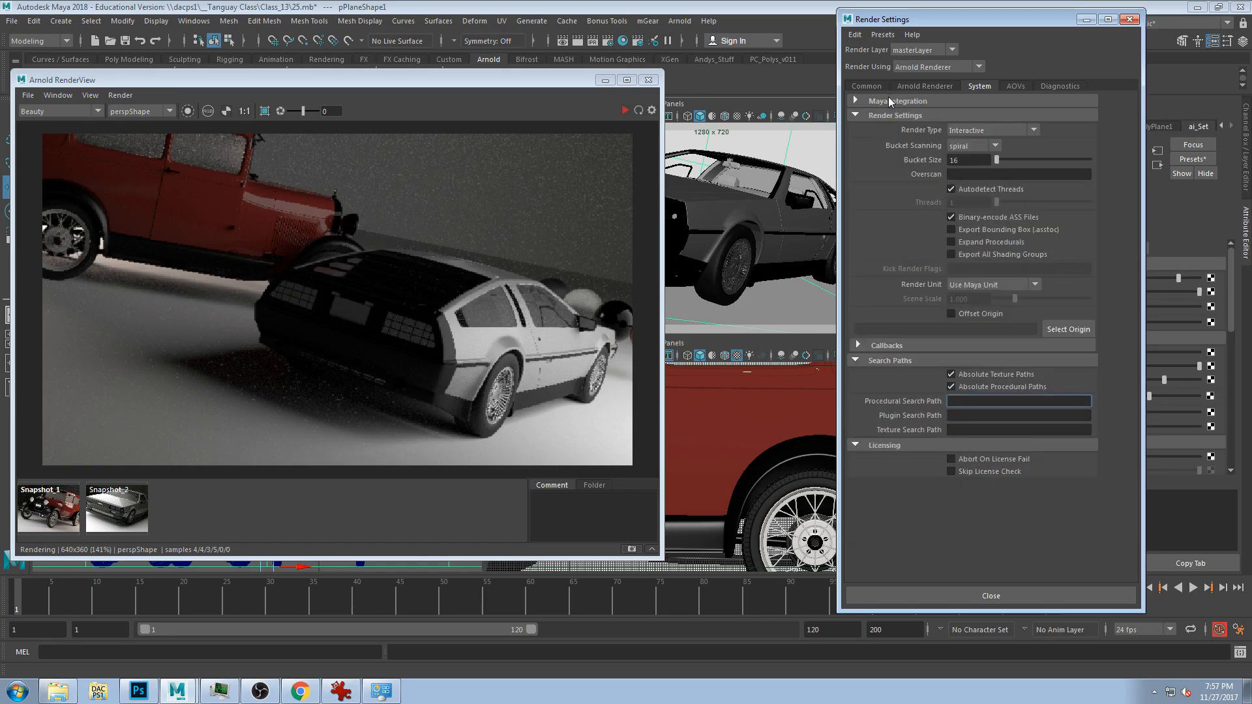
left_click(888, 115)
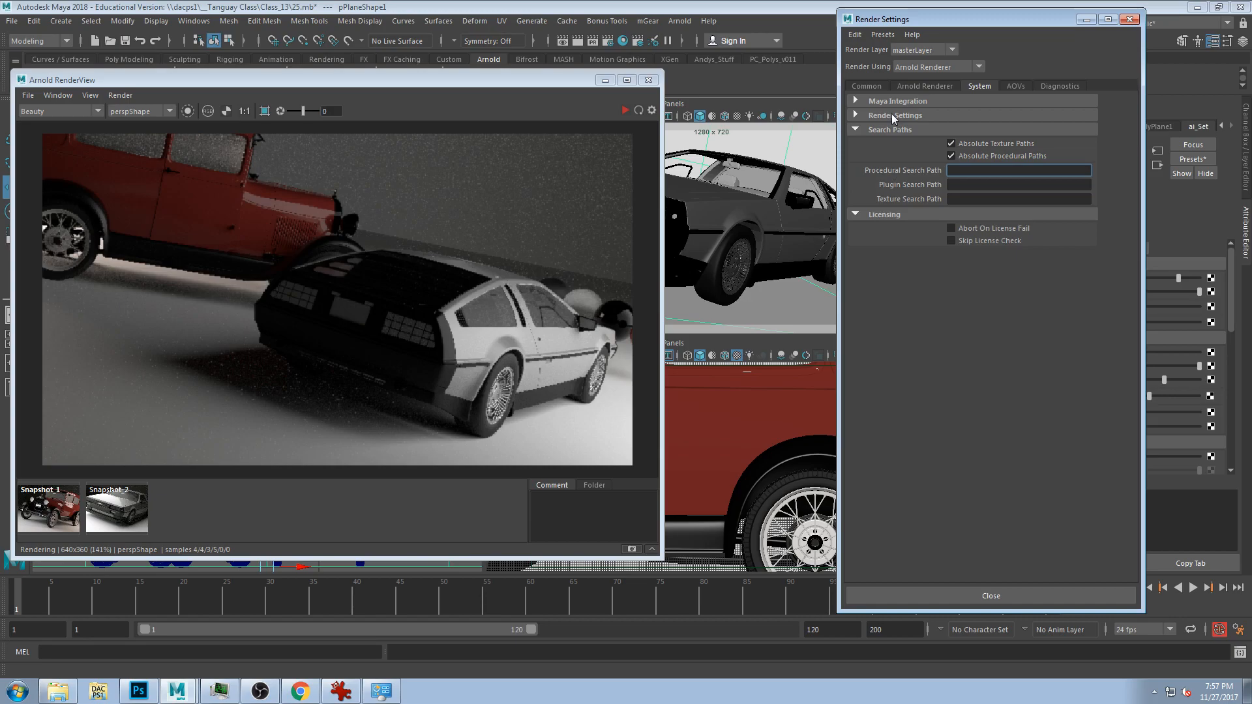
left_click(882, 215)
left_click(894, 129)
left_click(895, 115)
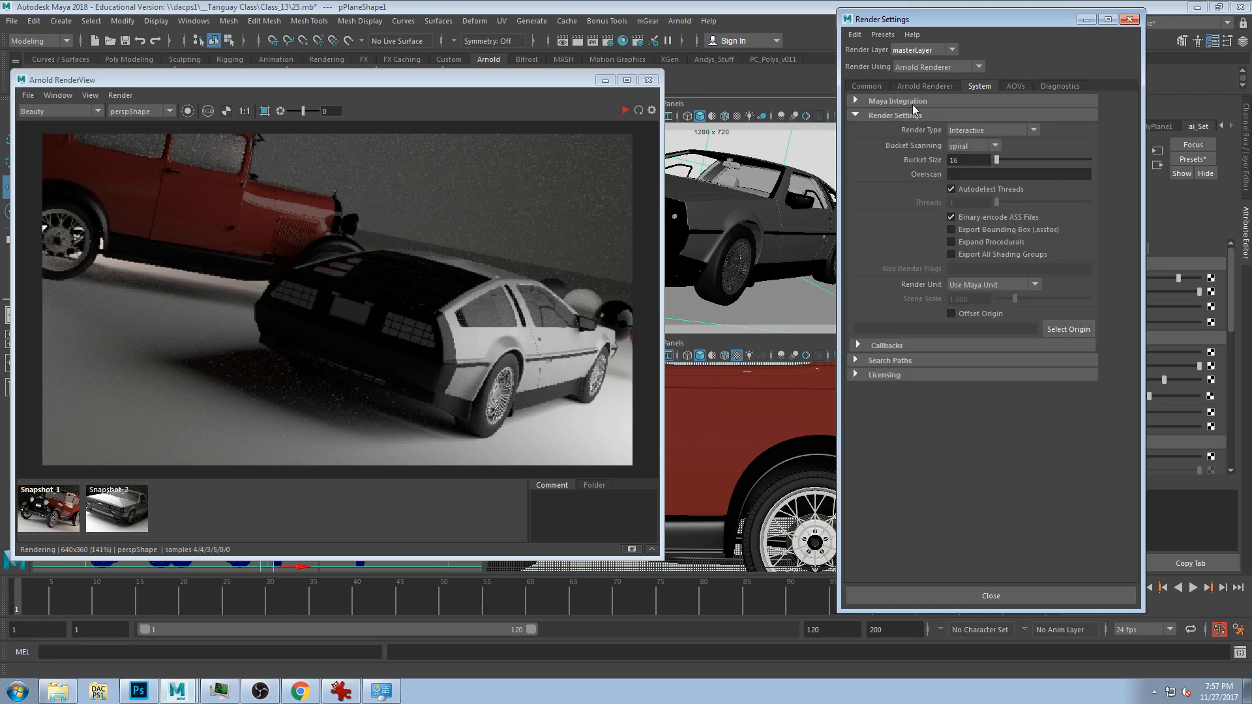
- Check the diffuse_direct, diffuse_indirect, specular_direct, specular_indirect and transmission AOVs in the render, and return to the Beauty pass
left_click(1014, 86)
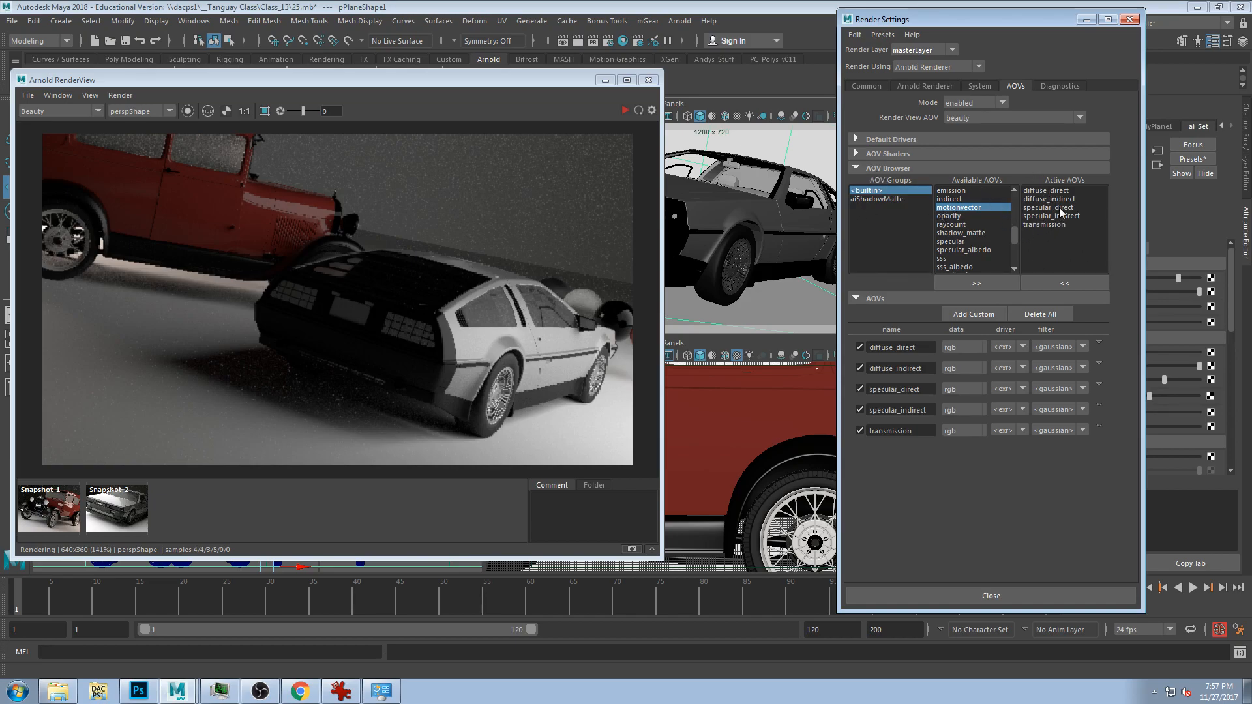
left_click(52, 114)
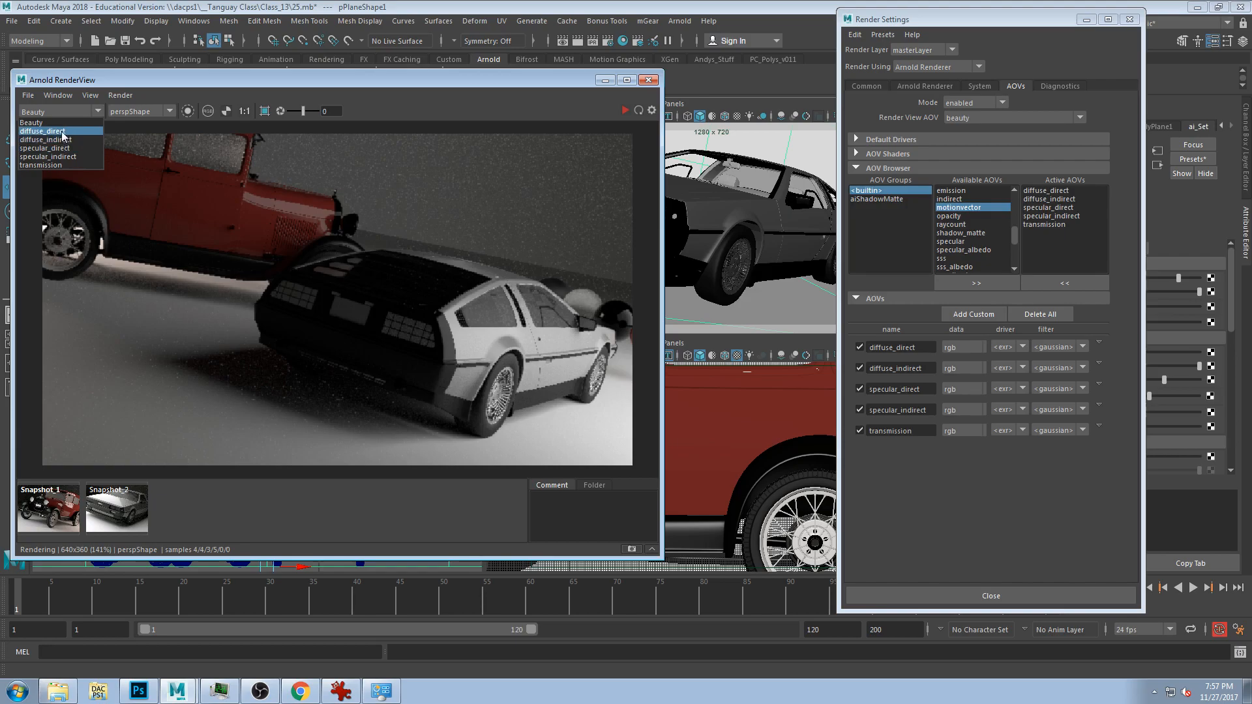
left_click(62, 131)
left_click(55, 113)
left_click(55, 140)
left_click(55, 114)
left_click(58, 148)
left_click(59, 113)
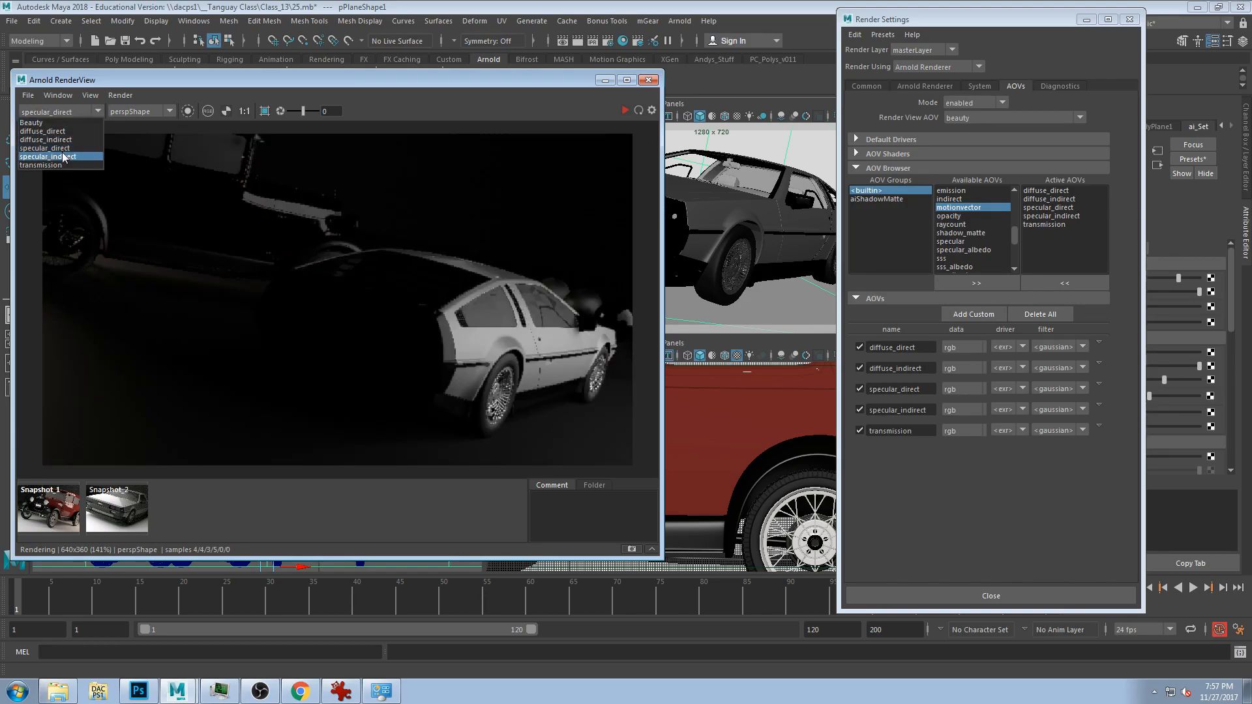
left_click(63, 156)
left_click(60, 112)
left_click(58, 164)
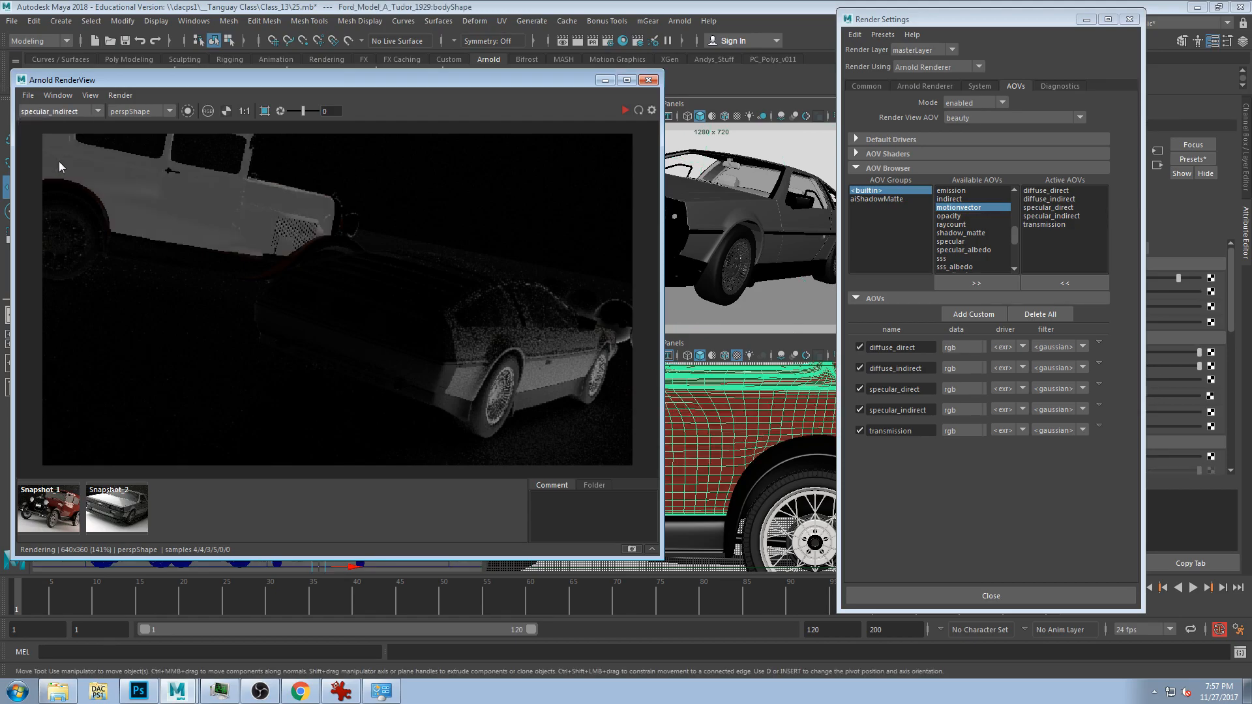
left_click(57, 113)
left_click(61, 165)
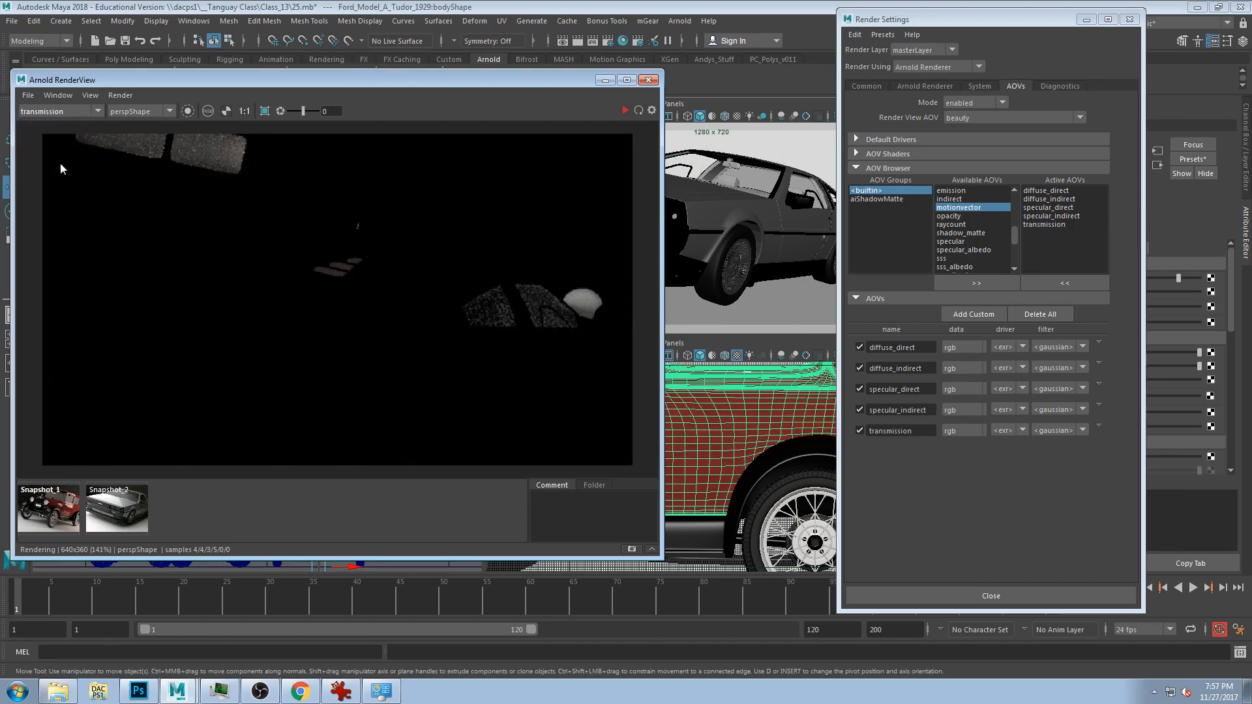
left_click(53, 113)
left_click(56, 122)
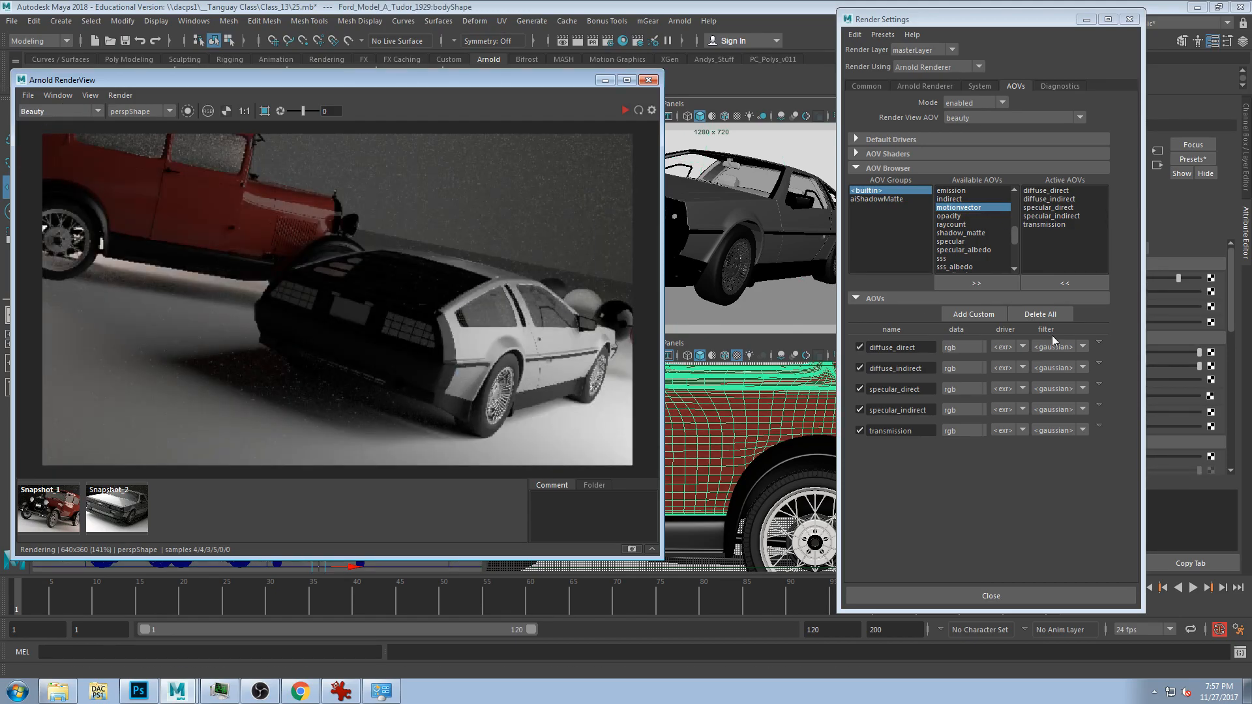
- Look over the Diagnostics settings and the options for saving and loading render setting presets
left_click(1058, 85)
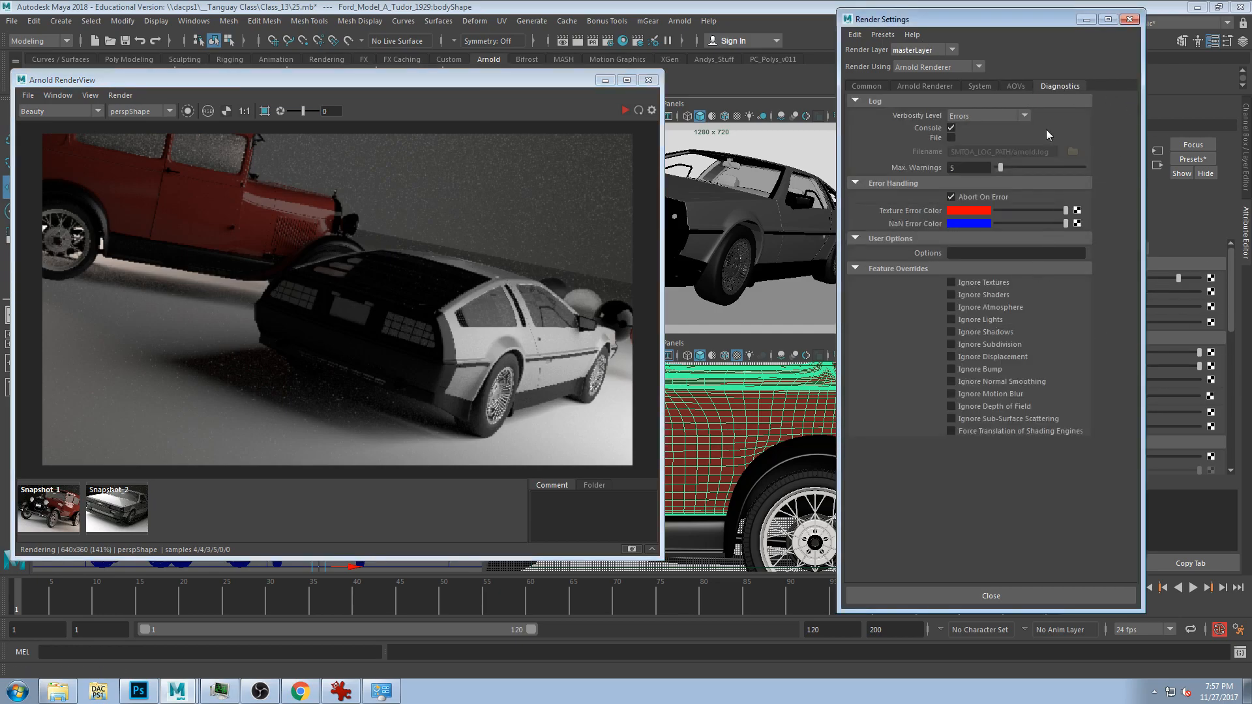
left_click(1014, 87)
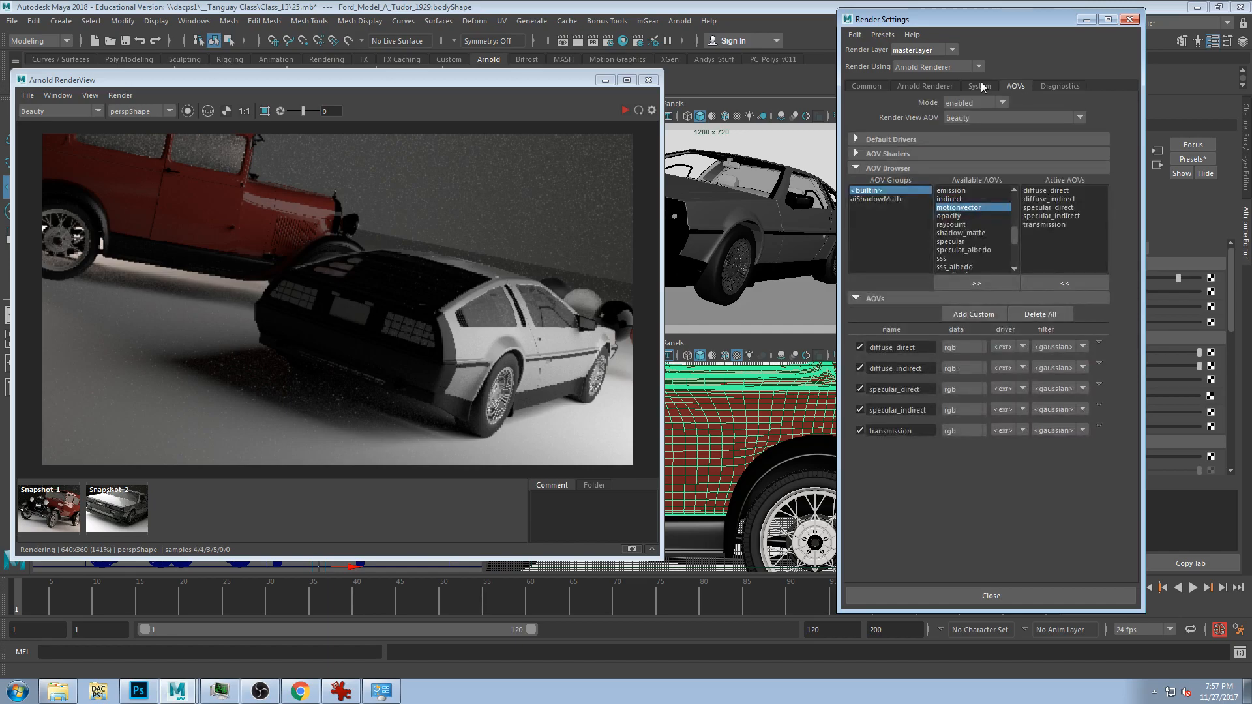
left_click(904, 36)
mouse_move(883, 34)
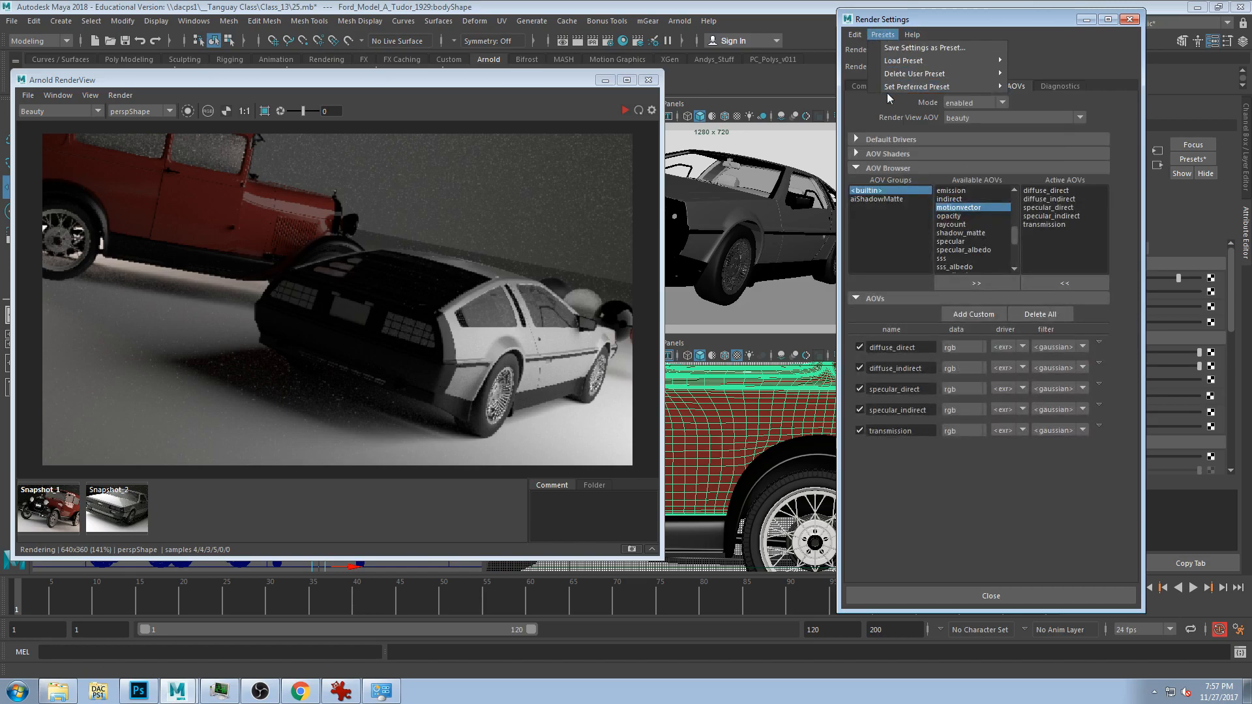
left_click(886, 20)
left_click_drag(948, 24, 863, 24)
left_click(798, 35)
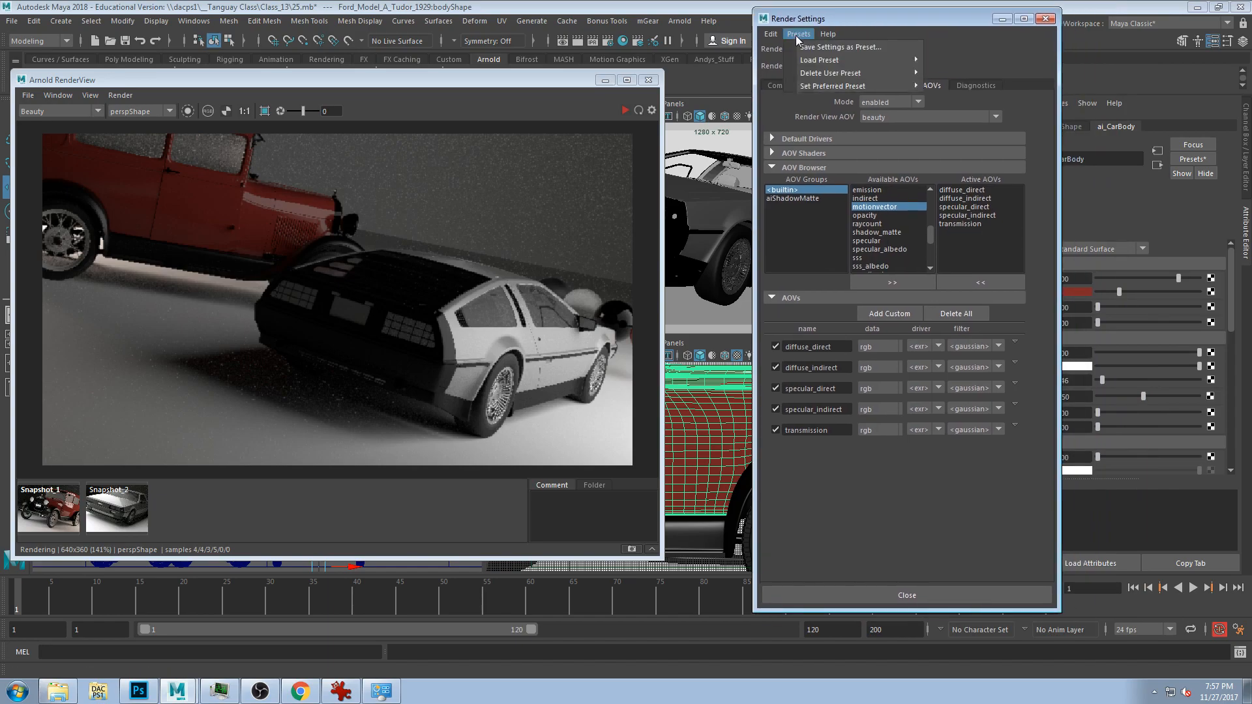
mouse_move(804, 66)
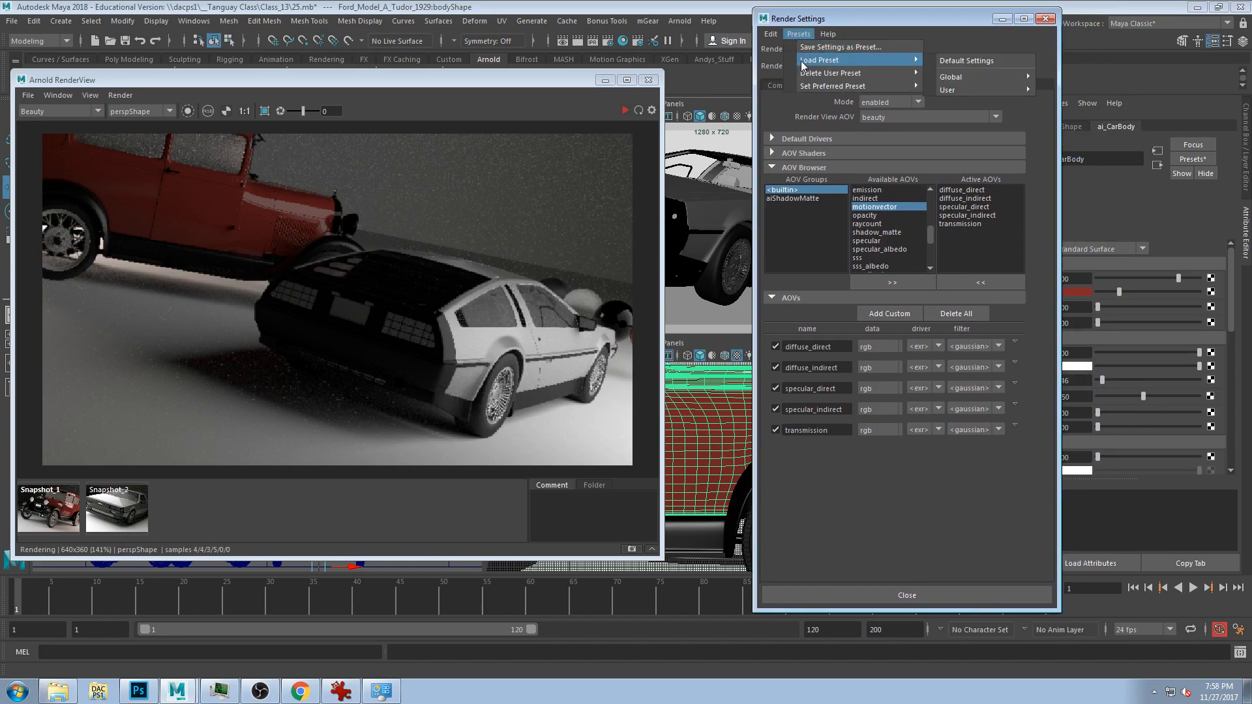
left_click(902, 18)
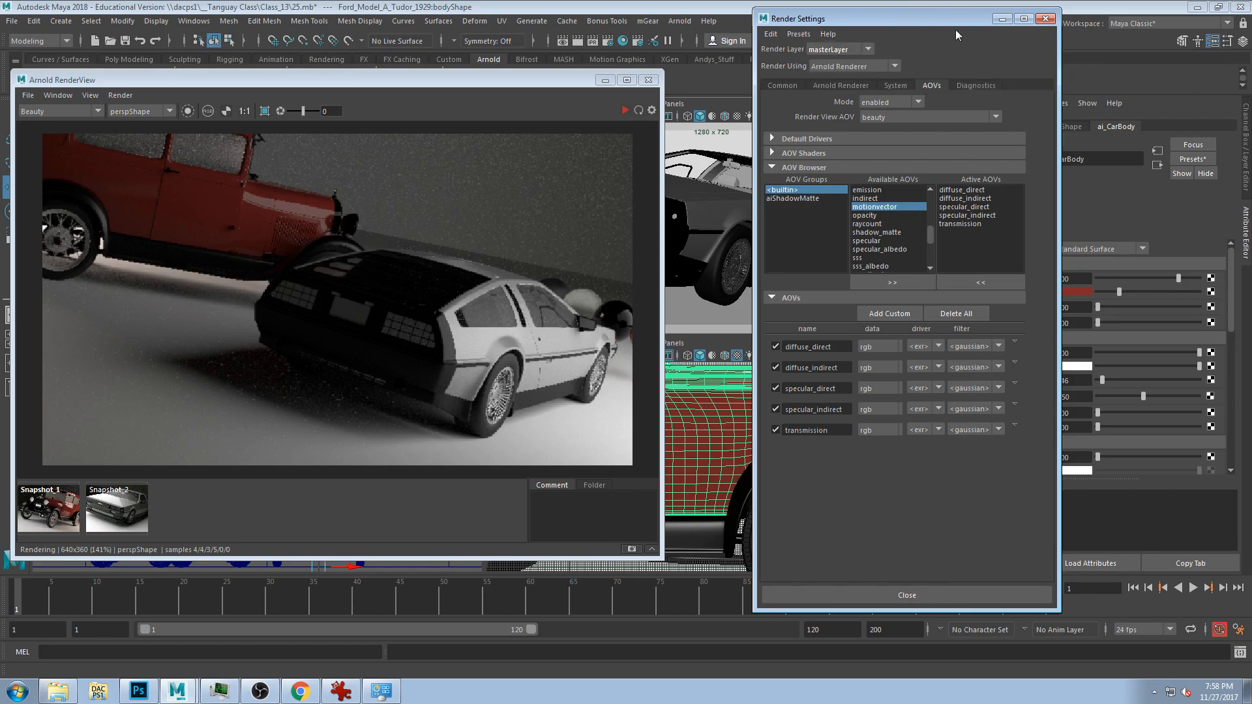
- Load the user render preset Arnold_Production_CarScene_v01
left_click(799, 34)
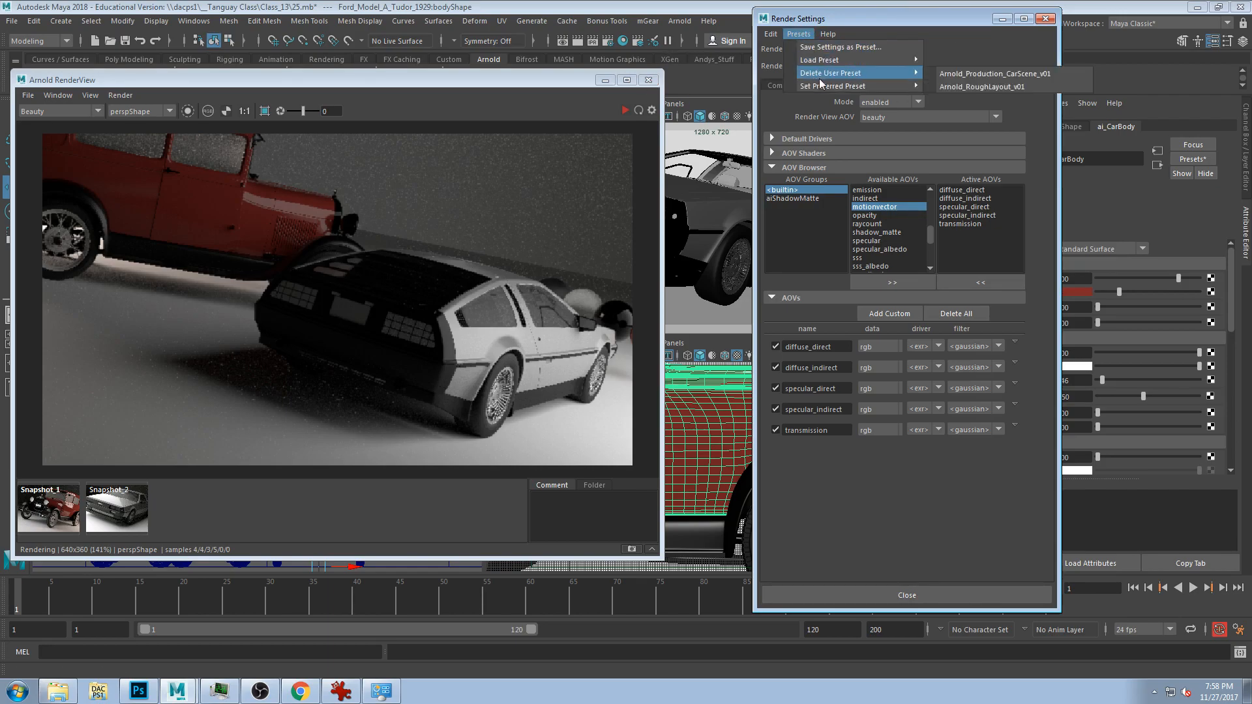
mouse_move(837, 90)
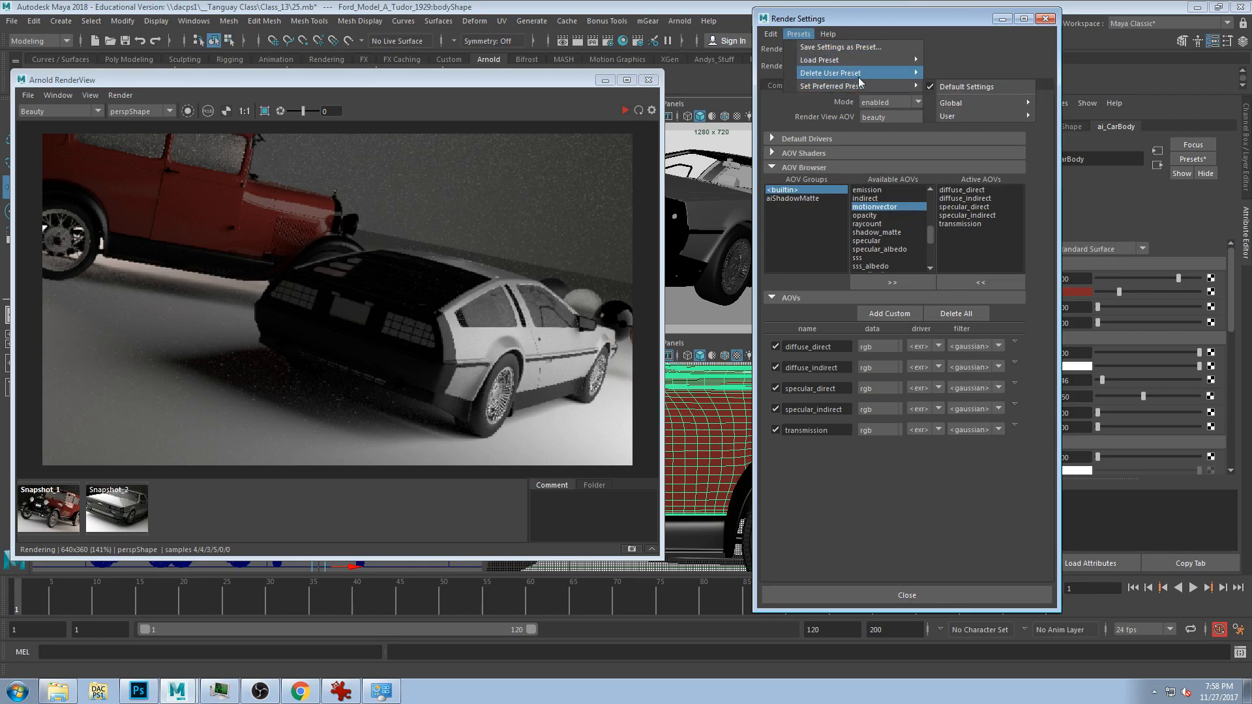
mouse_move(862, 61)
mouse_move(960, 89)
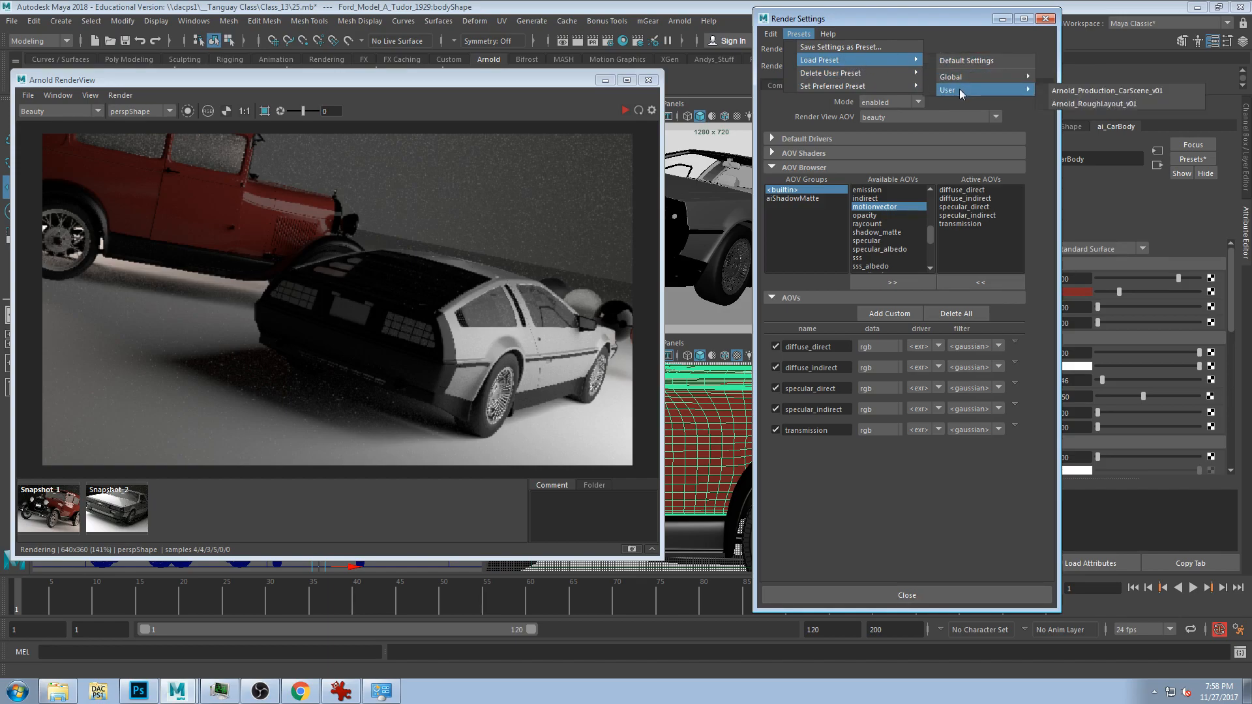
left_click(1100, 91)
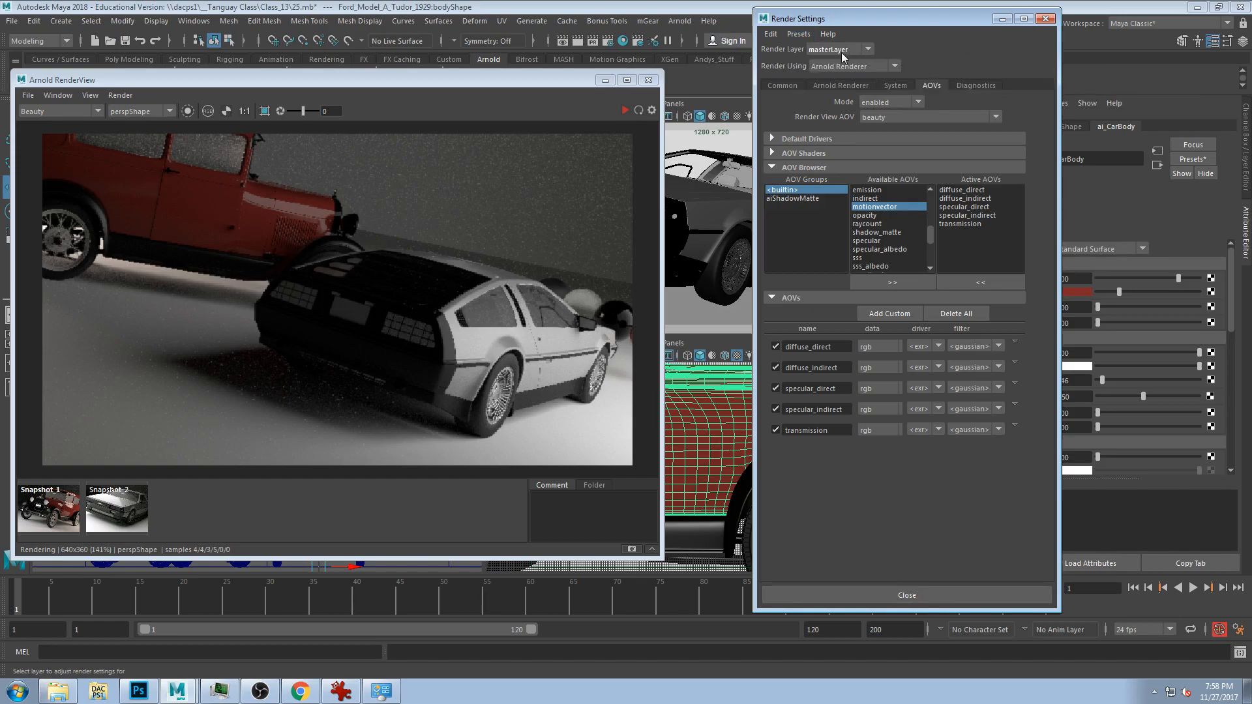
- Load the user render preset Arnold_RoughLayout_v01 and close the render settings
left_click(800, 34)
mouse_move(848, 60)
mouse_move(992, 90)
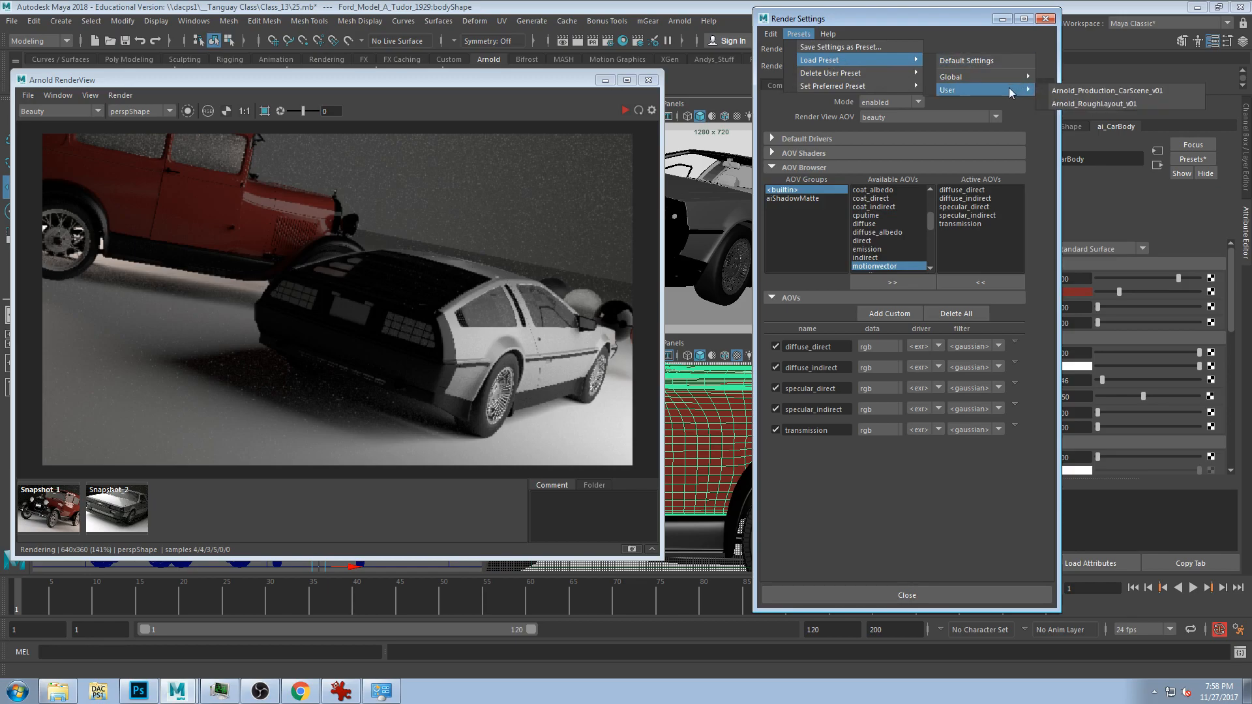
left_click(1054, 93)
left_click(1046, 18)
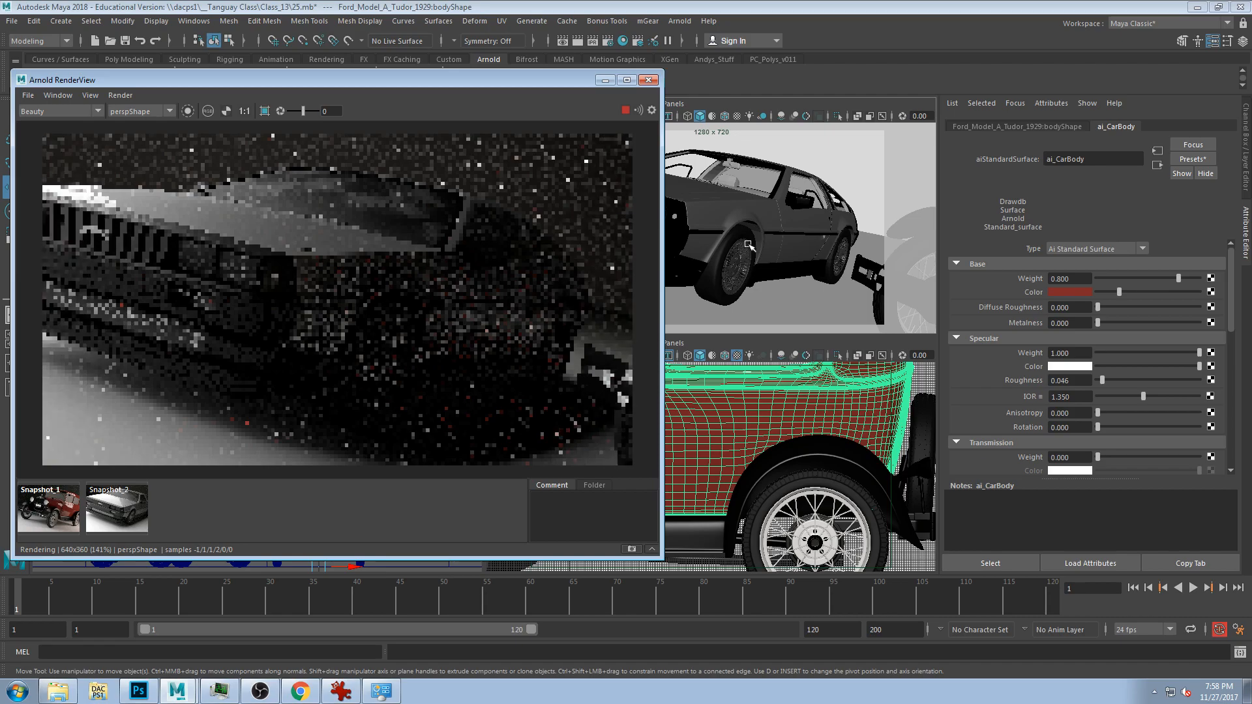
- Orbit the perspective view to show both cars from the front in the live render, and display the render at 1:1
left_click_drag(748, 245, 734, 244, "alt")
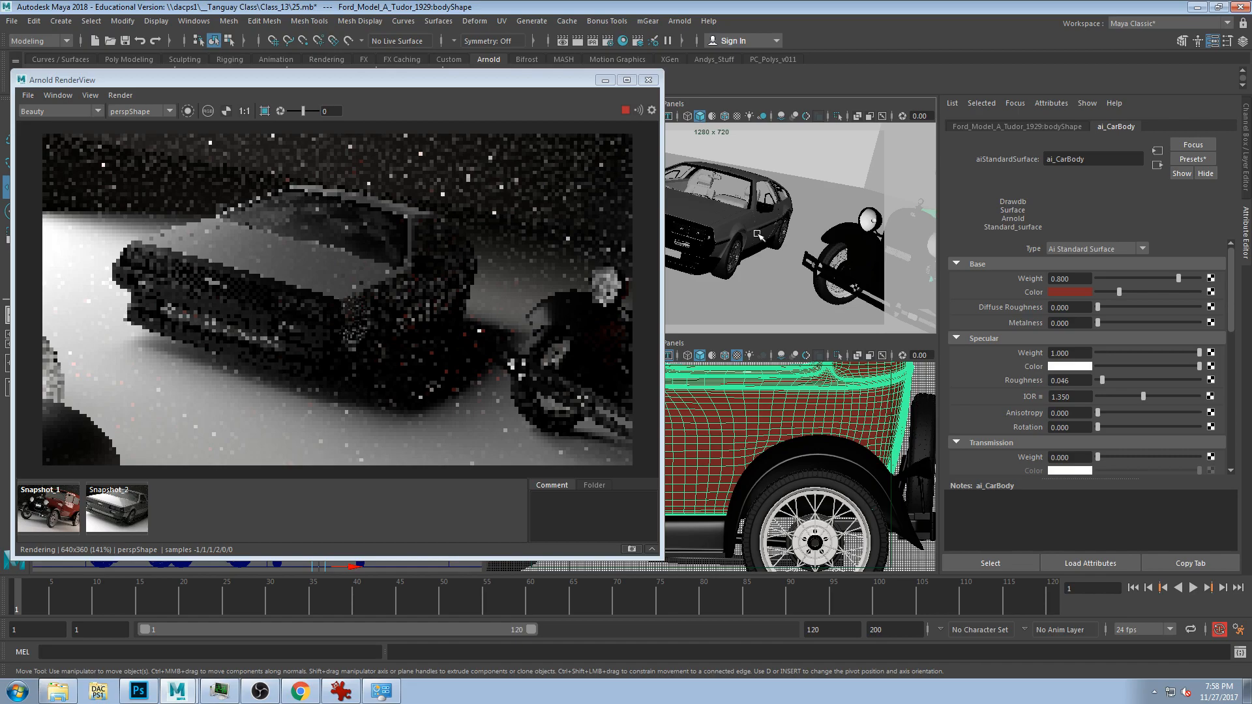
left_click_drag(758, 235, 750, 236, "alt")
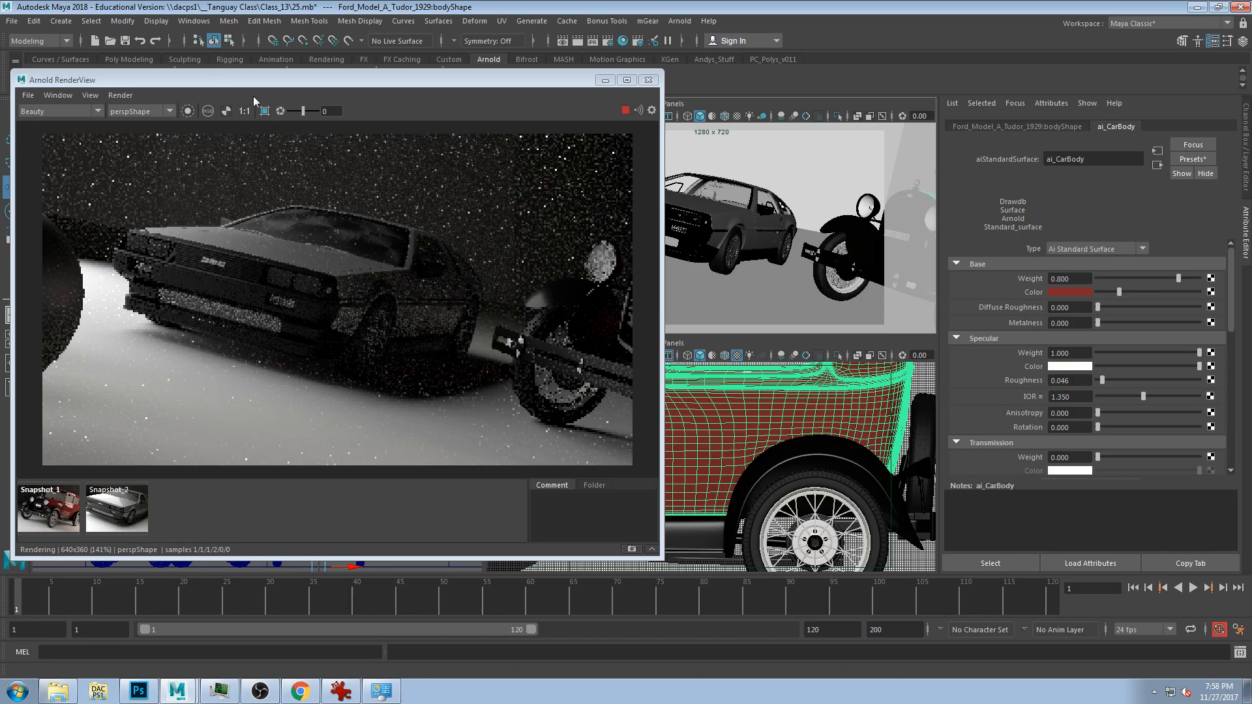
left_click(245, 112)
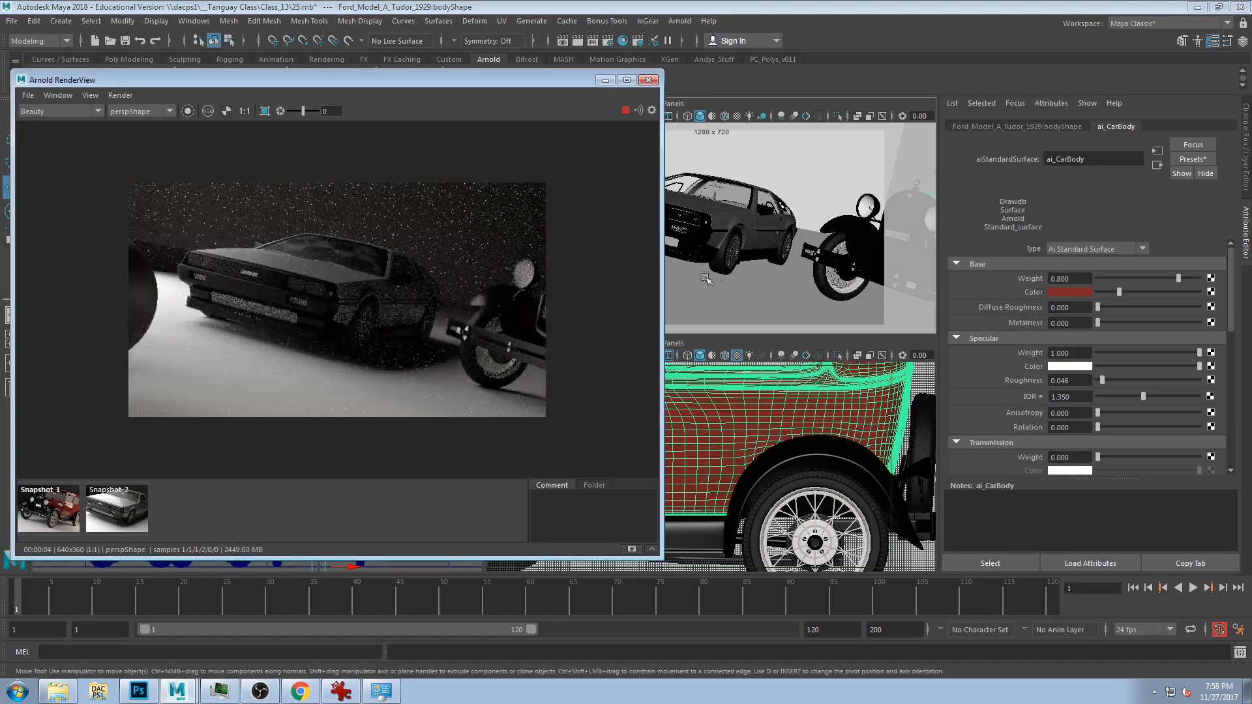
- Shrink the render view clear of the top view, move aiAreaLight3 to between the two cars' rear side, and rotate it
left_click_drag(657, 556, 503, 477)
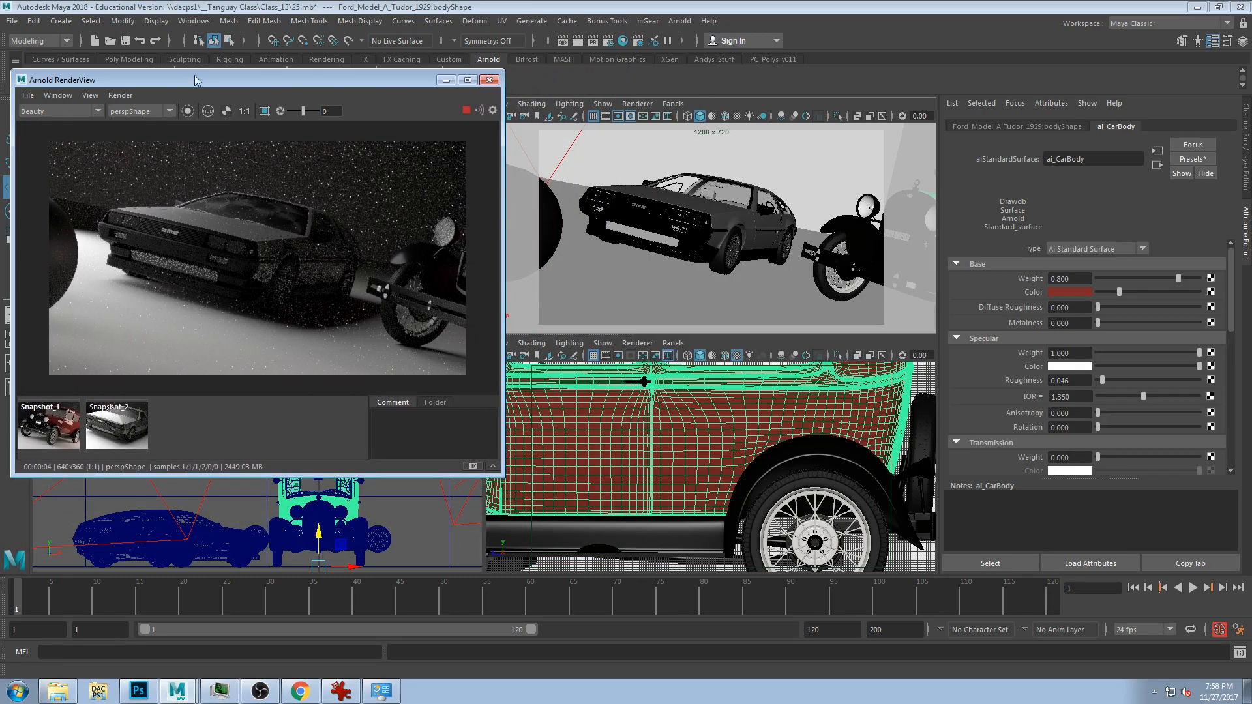
left_click_drag(260, 83, 724, 173)
left_click(351, 144)
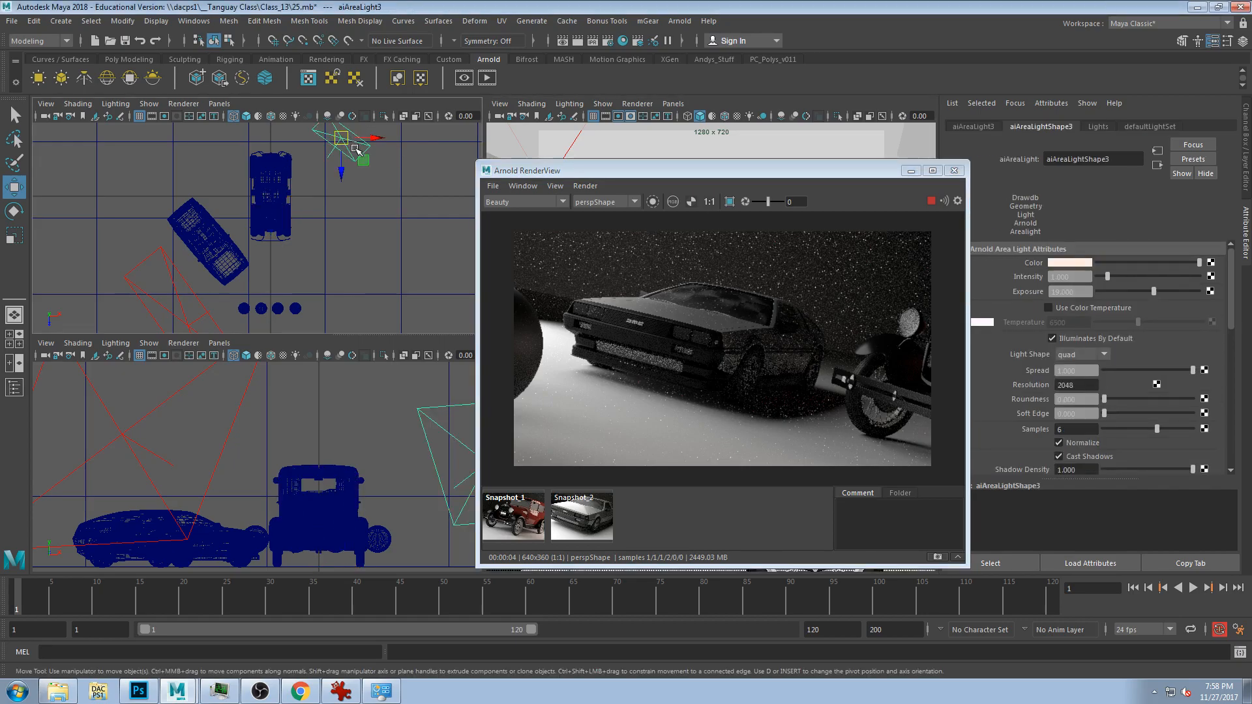
left_click_drag(351, 145, 244, 164)
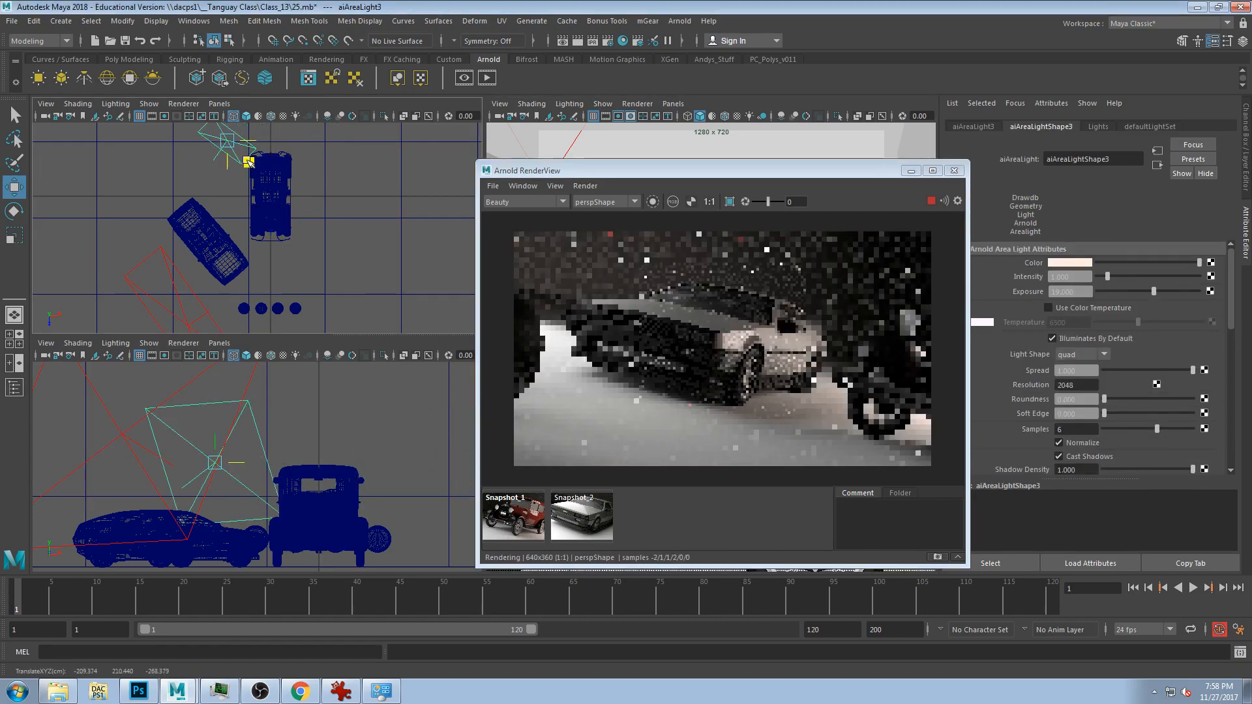
key("e")
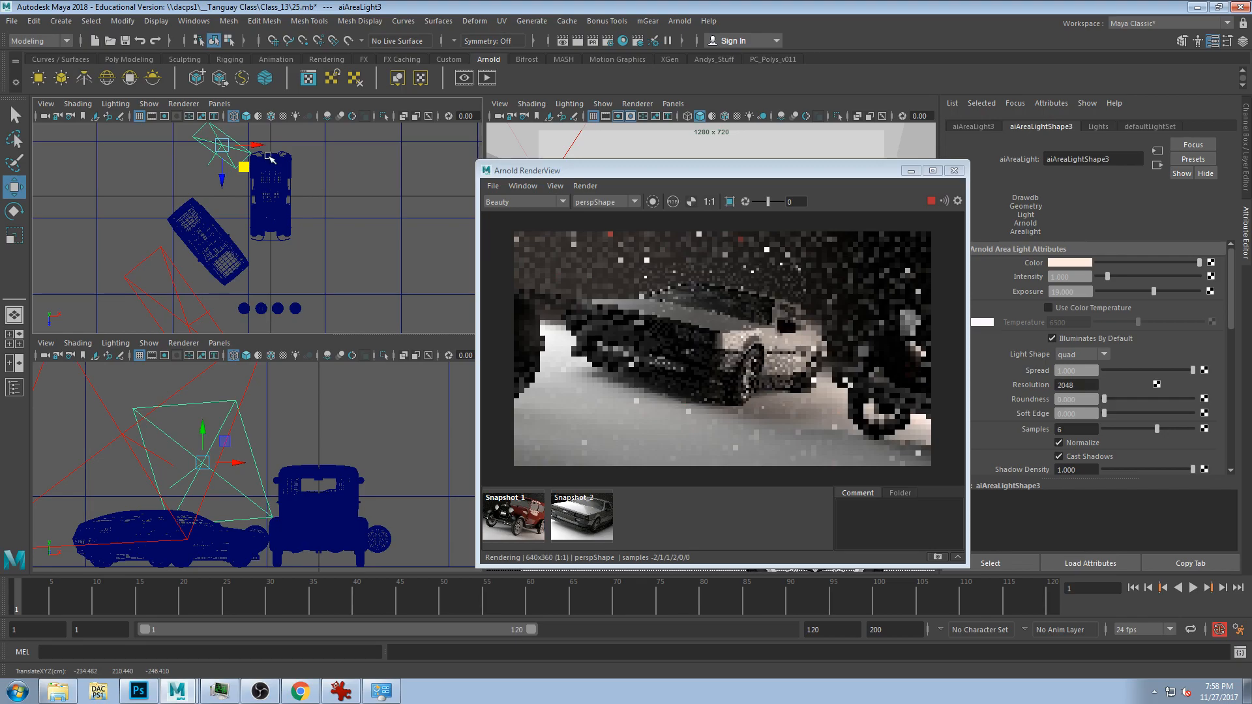
left_click_drag(258, 157, 196, 287)
- Move aiAreaLight2 outward beside the DeLorean in the top view and rotate it to a new angle
left_click(194, 319)
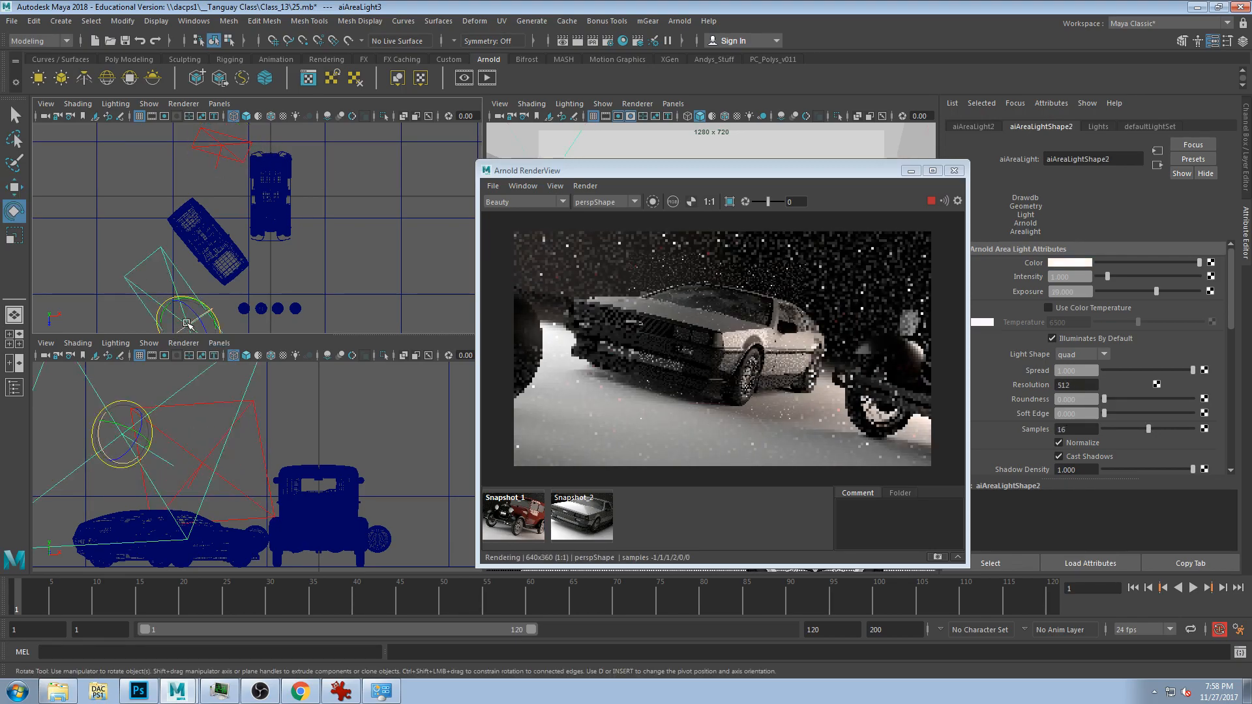
key("w")
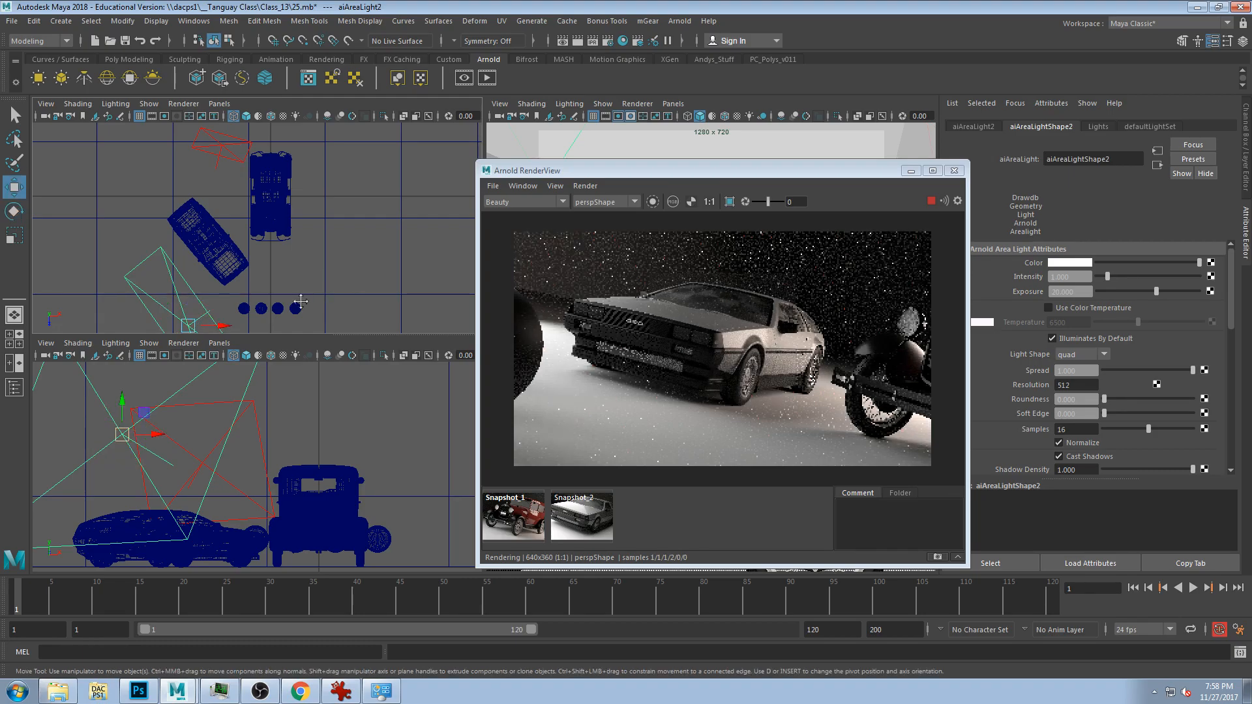
middle_click_drag(390, 308, 372, 273, "alt")
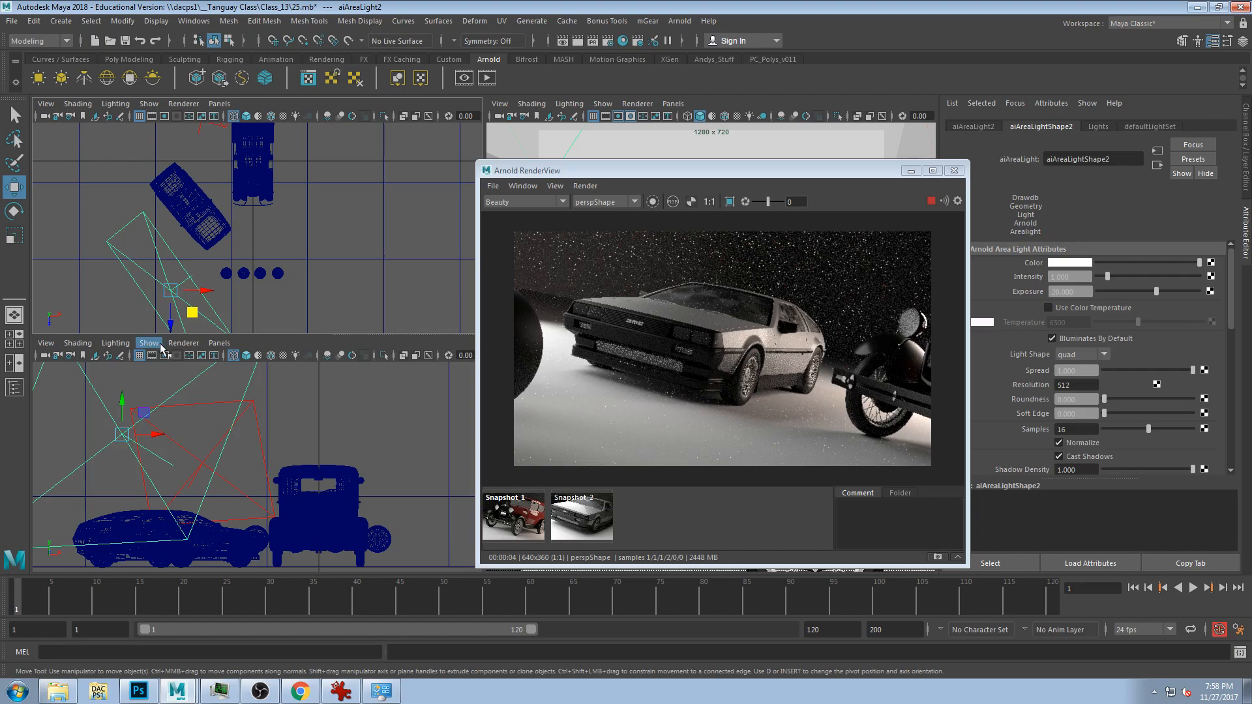
left_click_drag(194, 315, 174, 299)
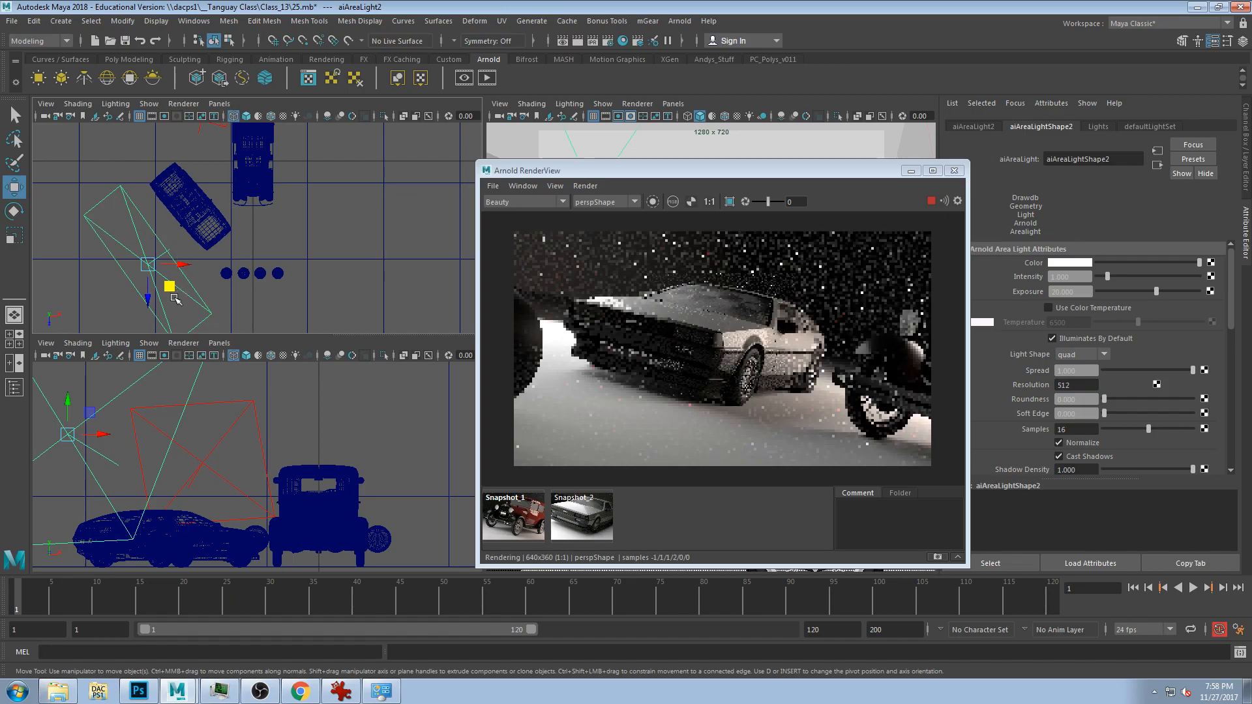
key("e")
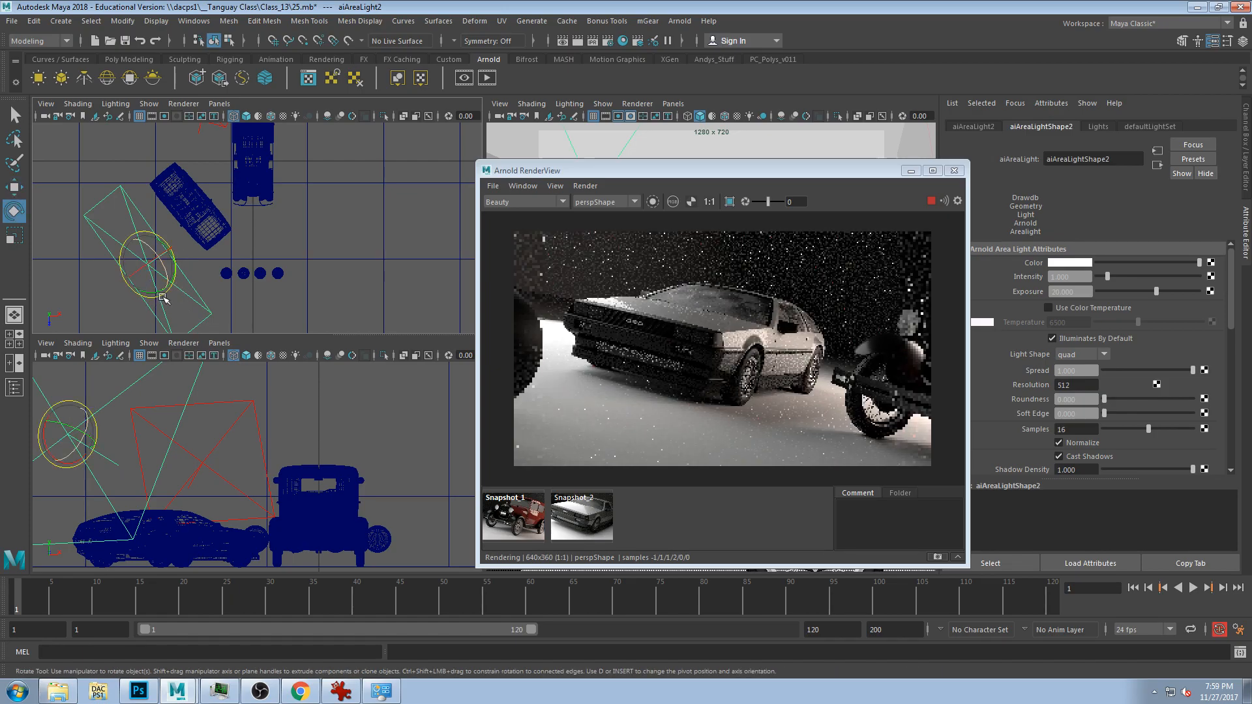
left_click_drag(163, 298, 591, 183)
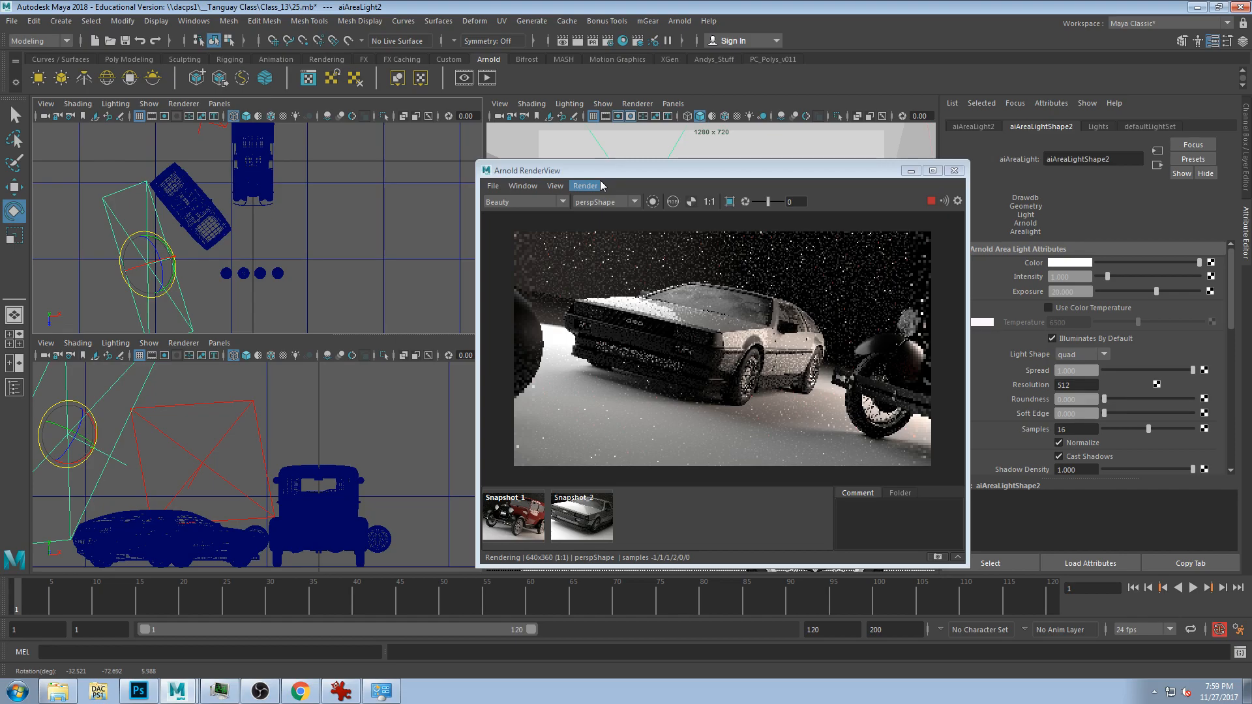
- Open the render settings beside the render view and lower the Arnold samples to Camera (AA) -1 and Transmission 1
left_click(716, 175)
left_click_drag(715, 174, 319, 154)
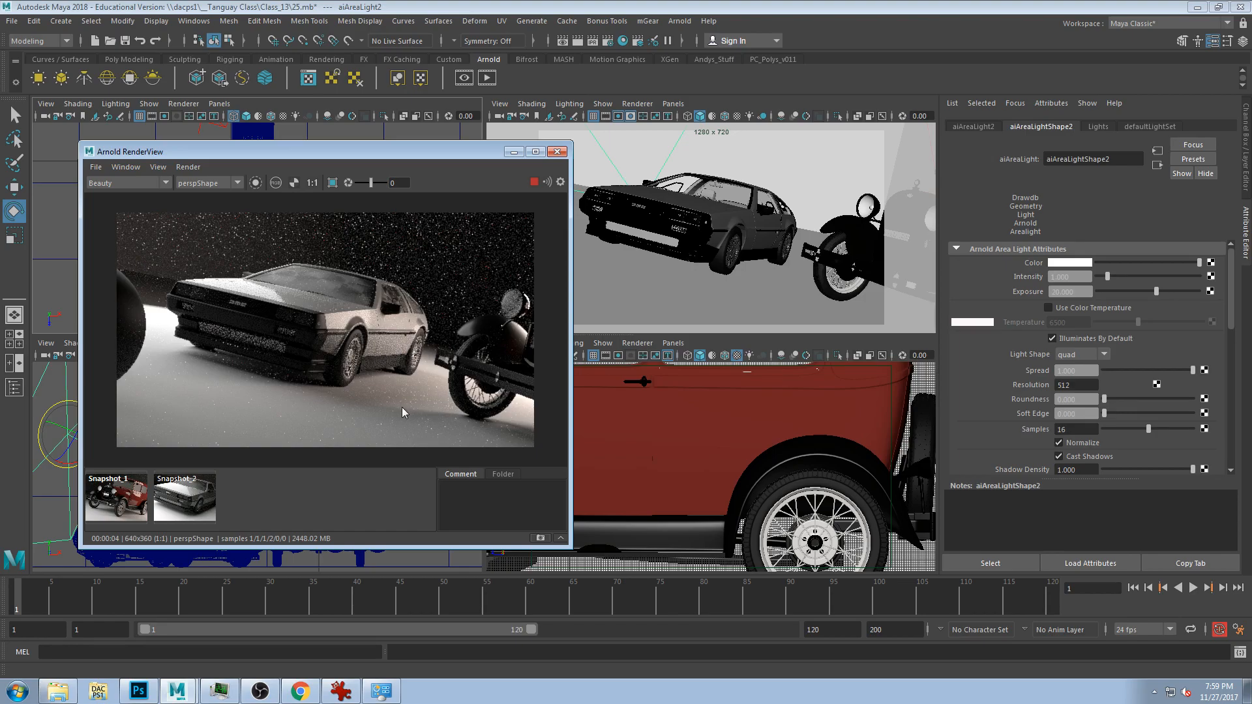
left_click_drag(403, 151, 423, 77)
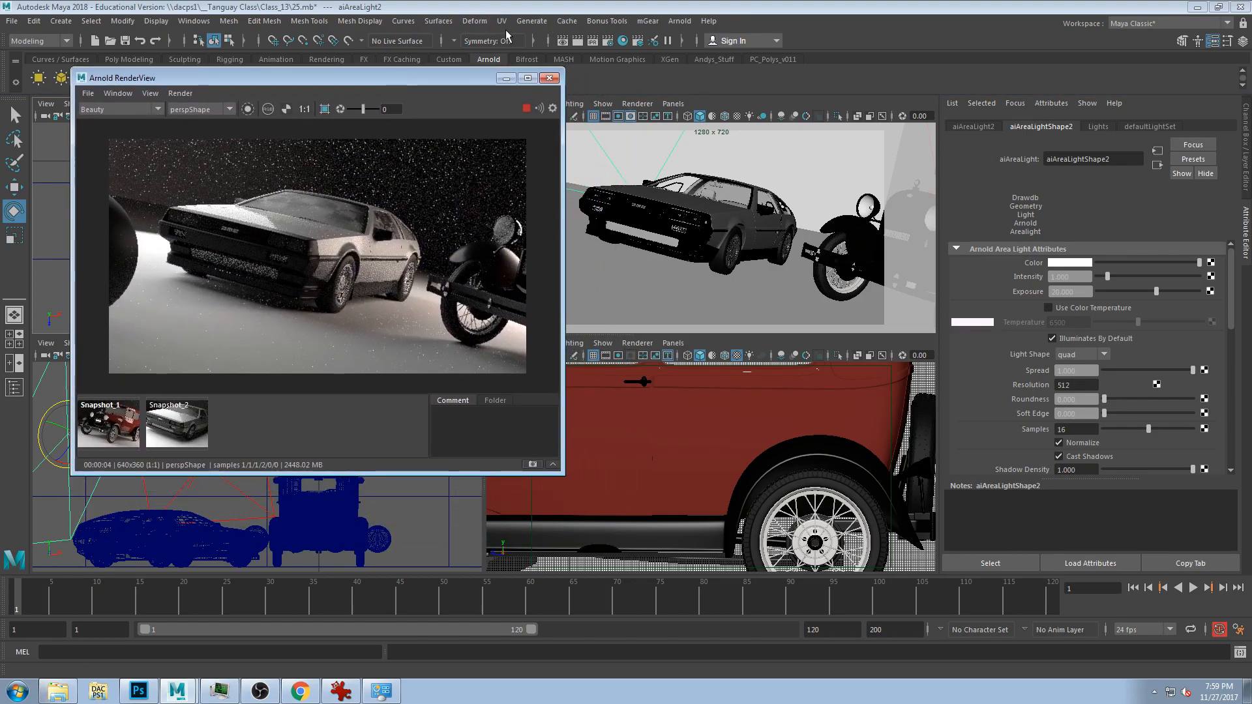
left_click(608, 41)
left_click_drag(831, 21, 776, 19)
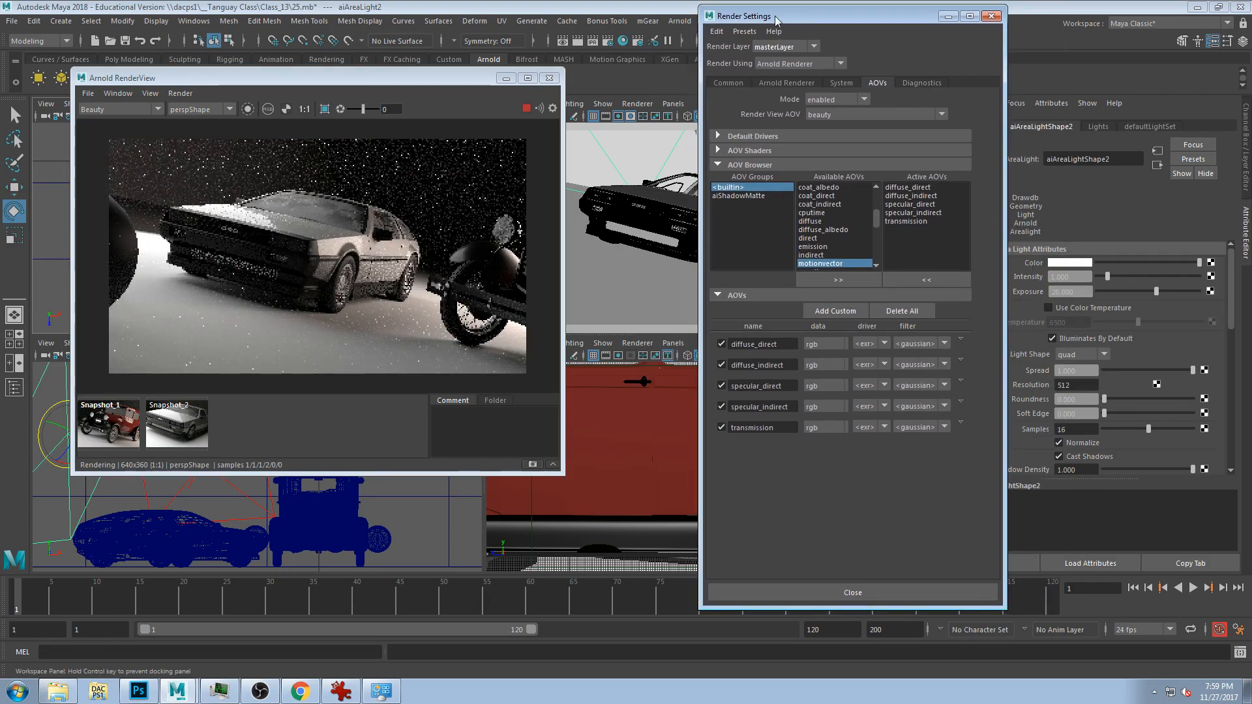
left_click_drag(776, 20, 726, 18)
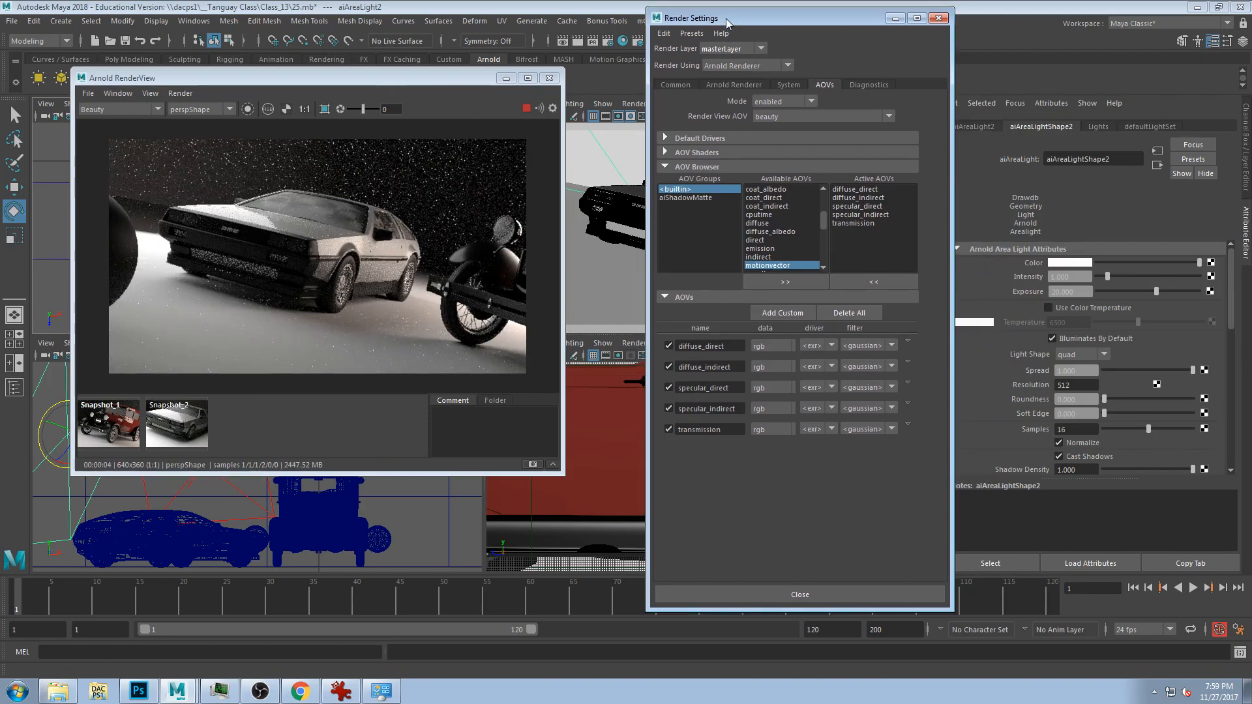
left_click(692, 34)
mouse_move(709, 60)
left_click(712, 22)
left_click(757, 85)
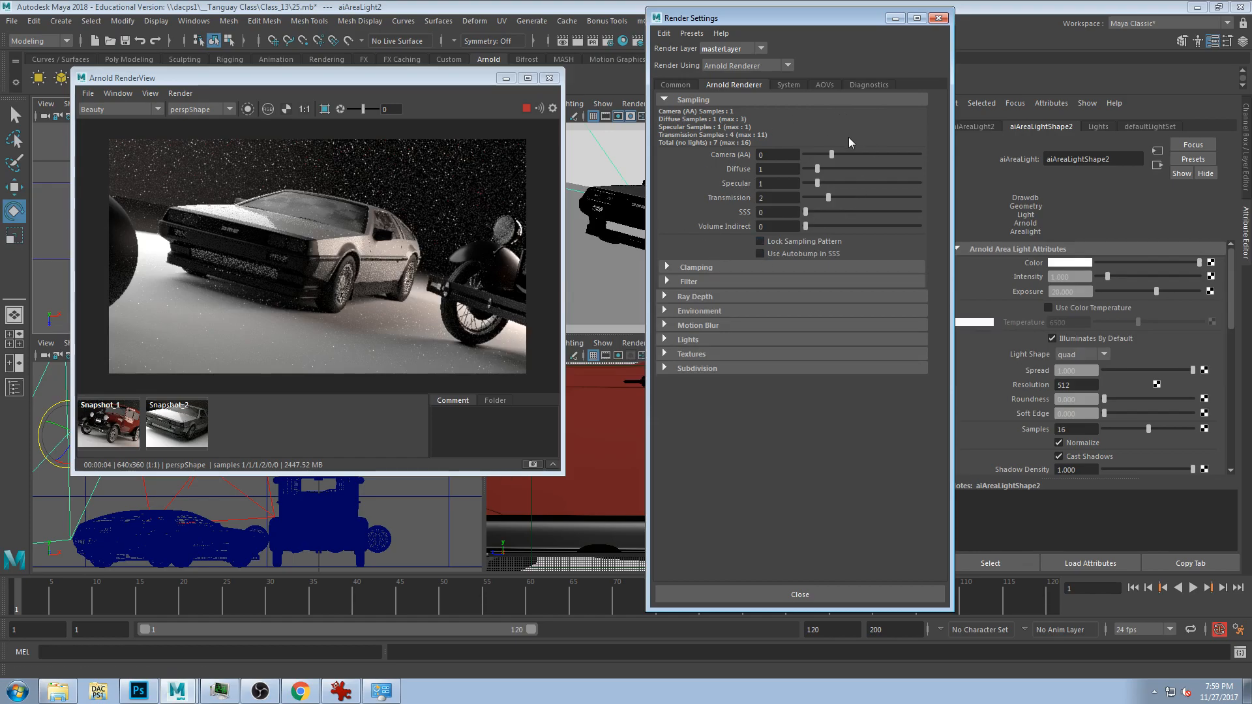
left_click_drag(829, 157, 823, 197)
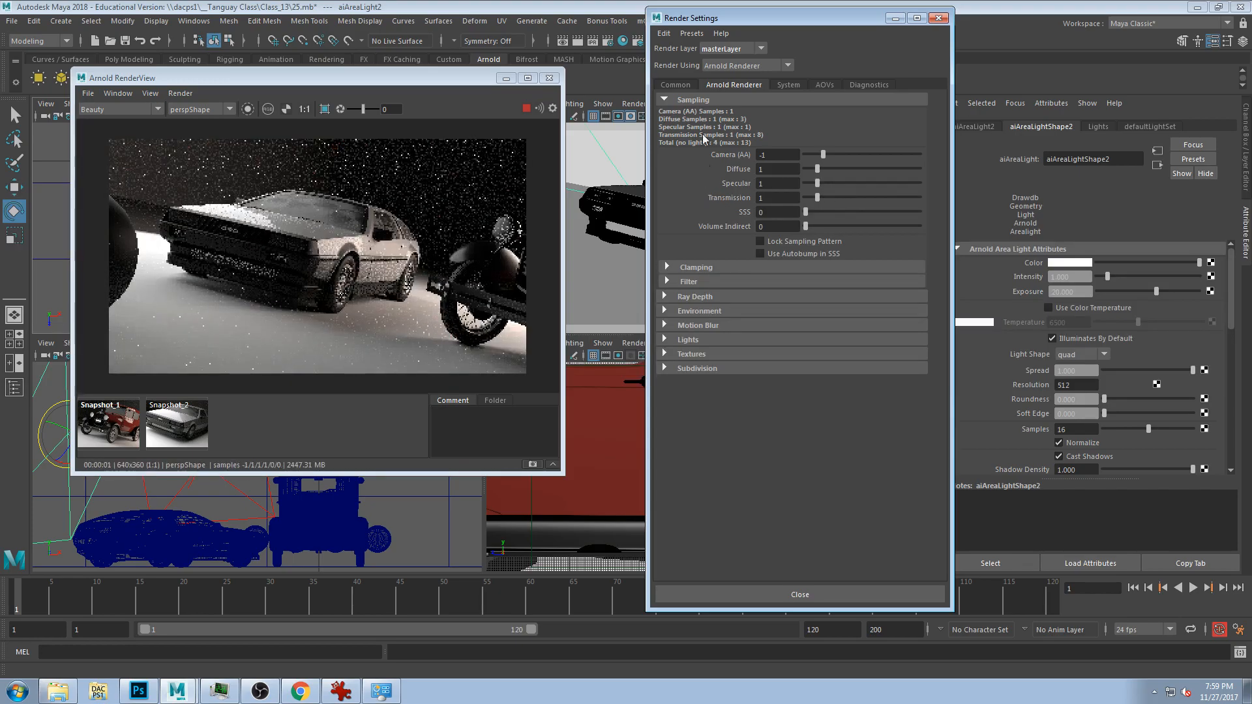
- Orbit the perspective view around the cars to preview the DeLorean's side with the red Ford behind it in the live render
left_click_drag(694, 17, 946, 40)
left_click_drag(720, 223, 710, 229, "alt")
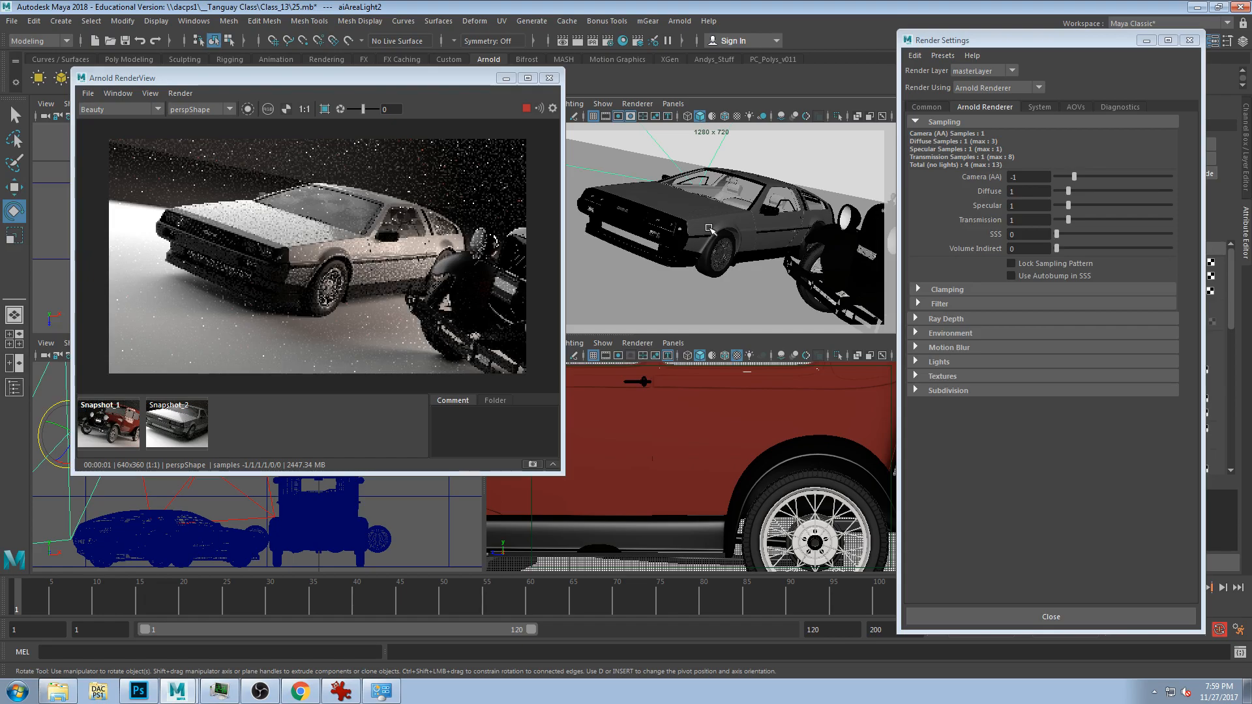
left_click_drag(744, 257, 797, 262, "alt")
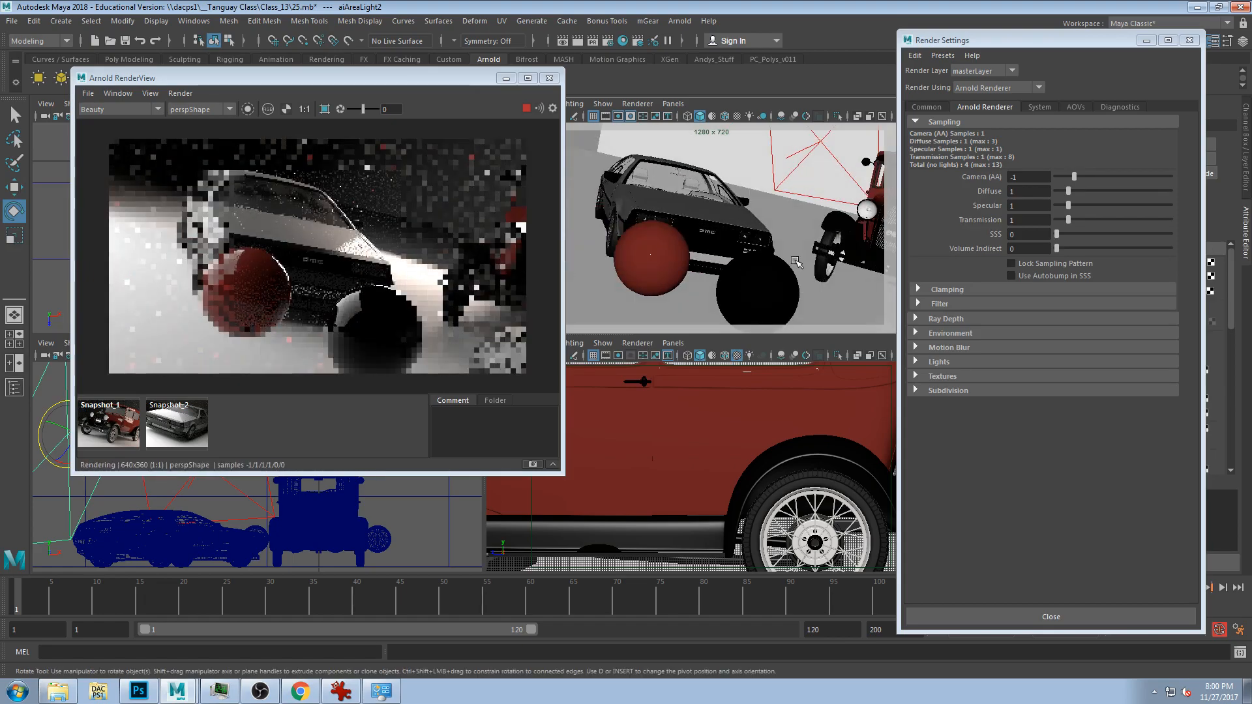
left_click_drag(786, 274, 820, 260, "alt")
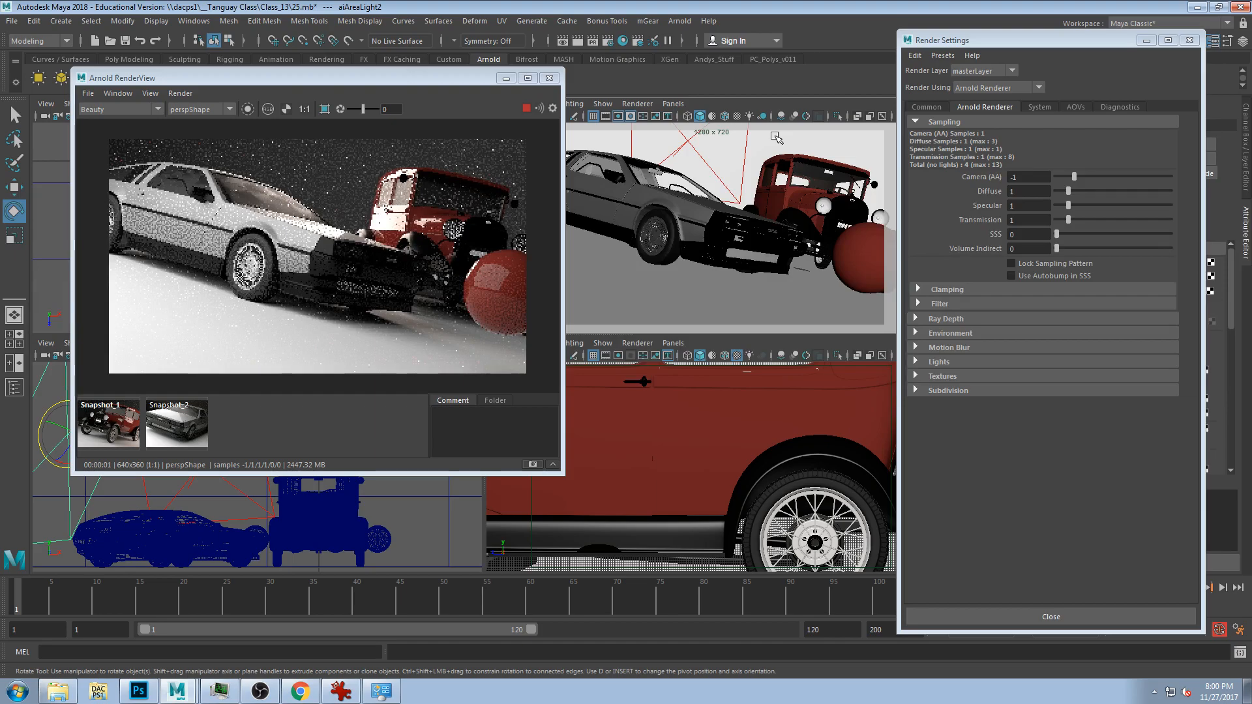
- Select the red Ford body and set the specular weight of its ai_CarBody material to 0.552
left_click_drag(963, 40, 735, 18)
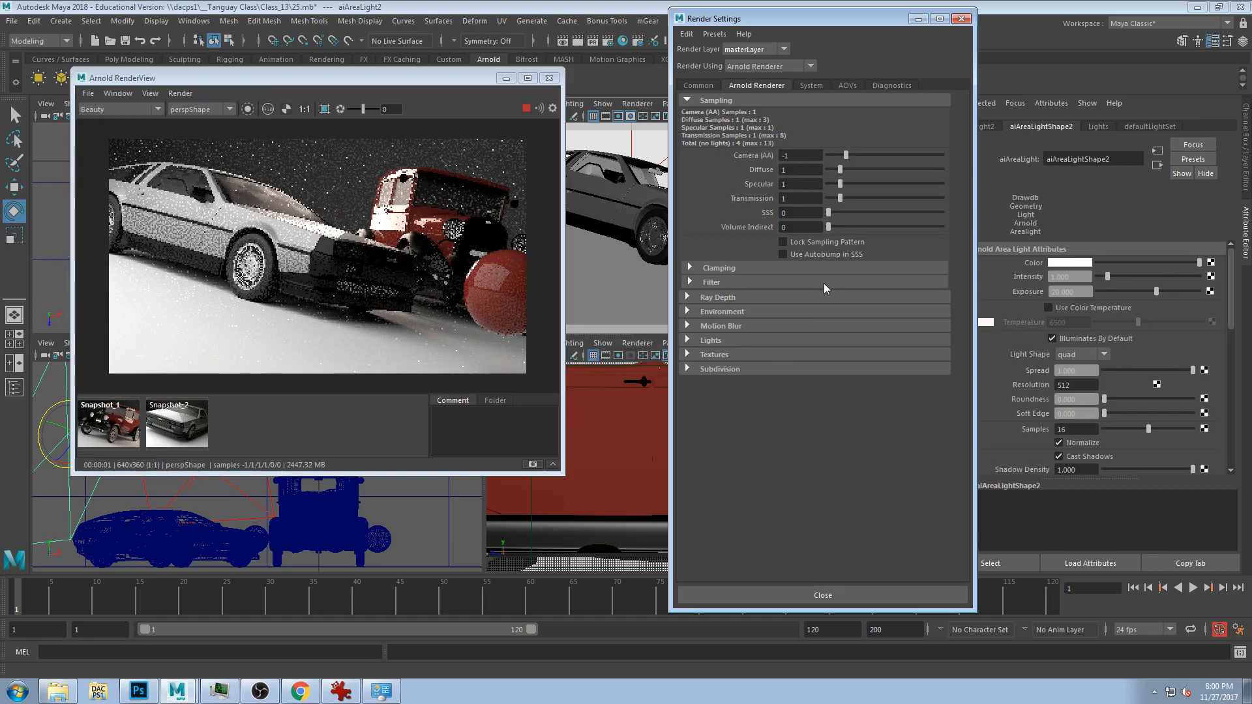
left_click(649, 401)
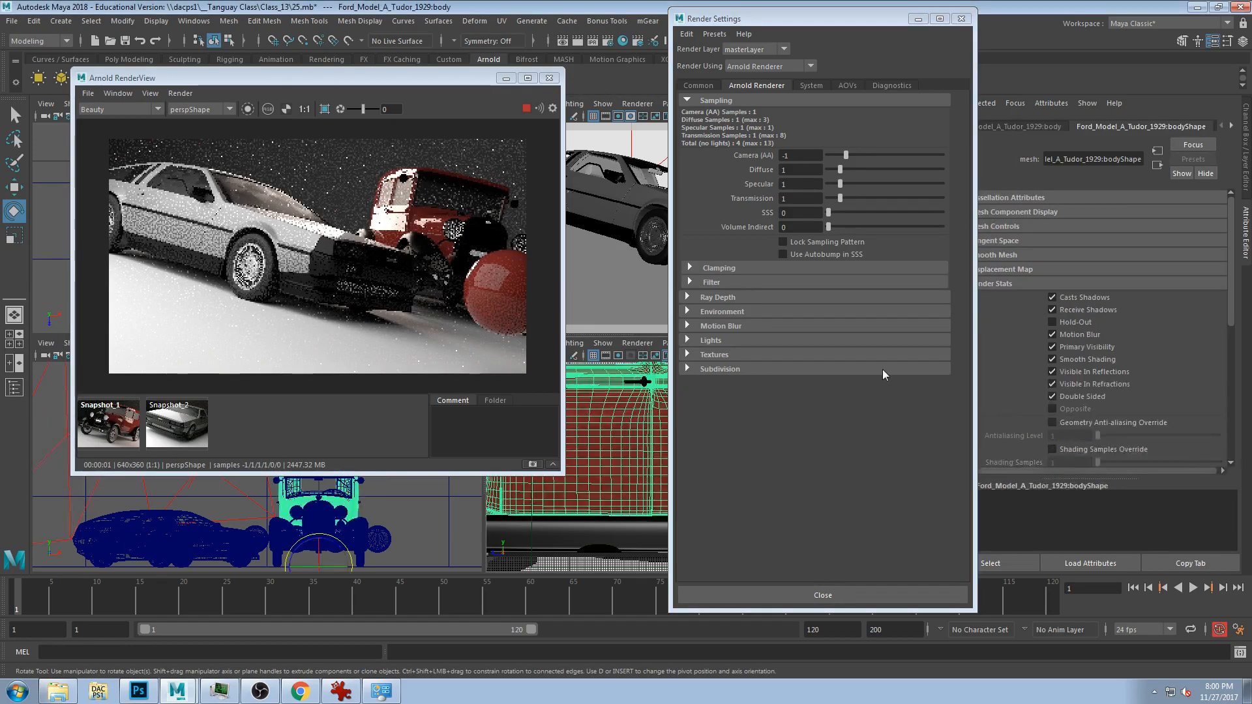
left_click(1231, 126)
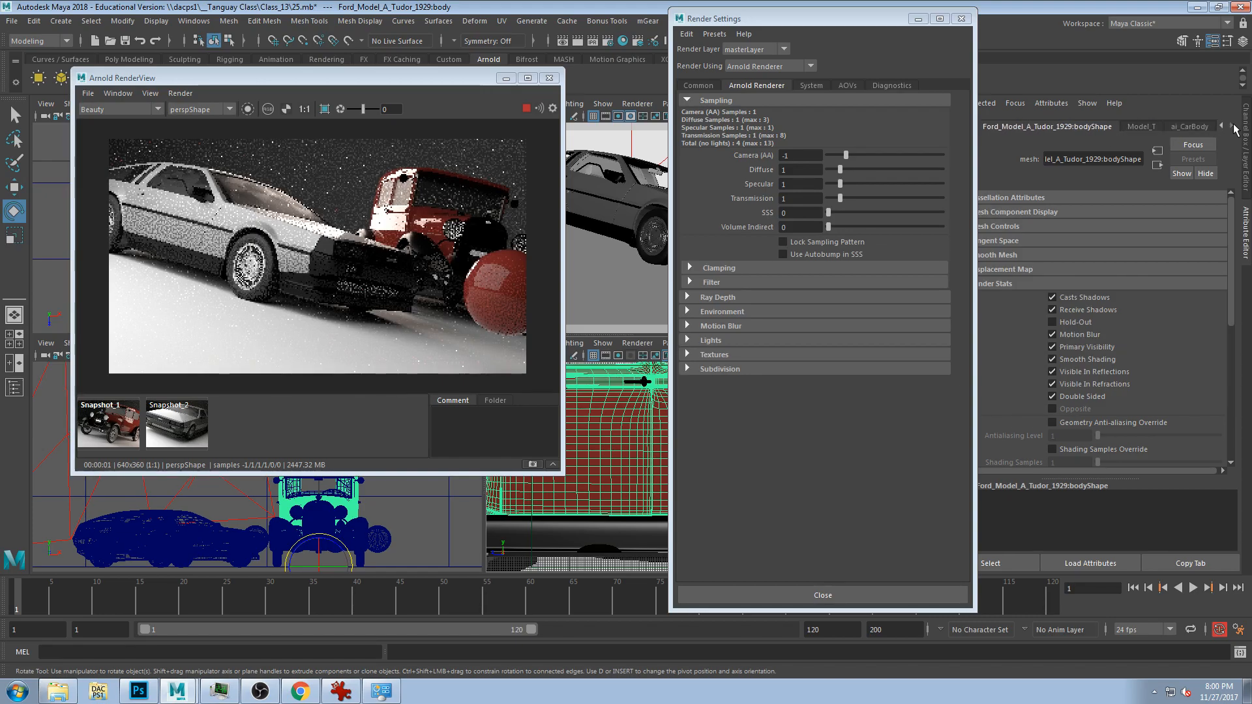
left_click(1189, 127)
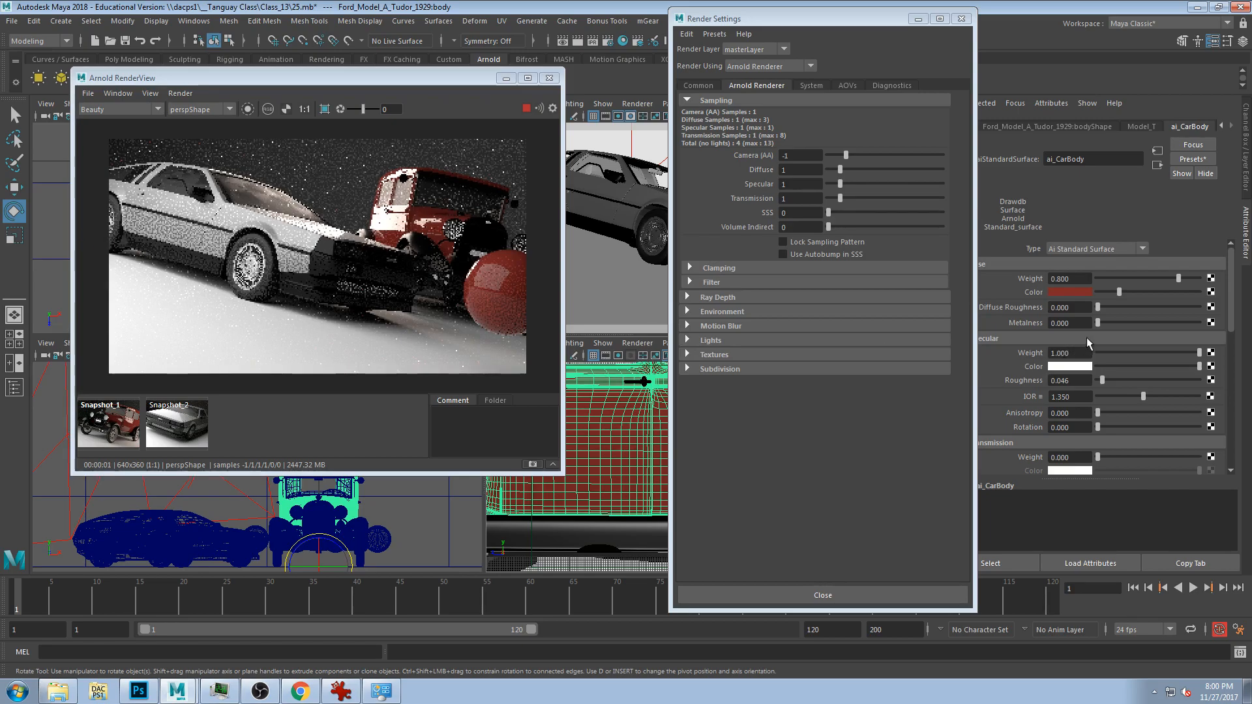
left_click_drag(759, 19, 703, 18)
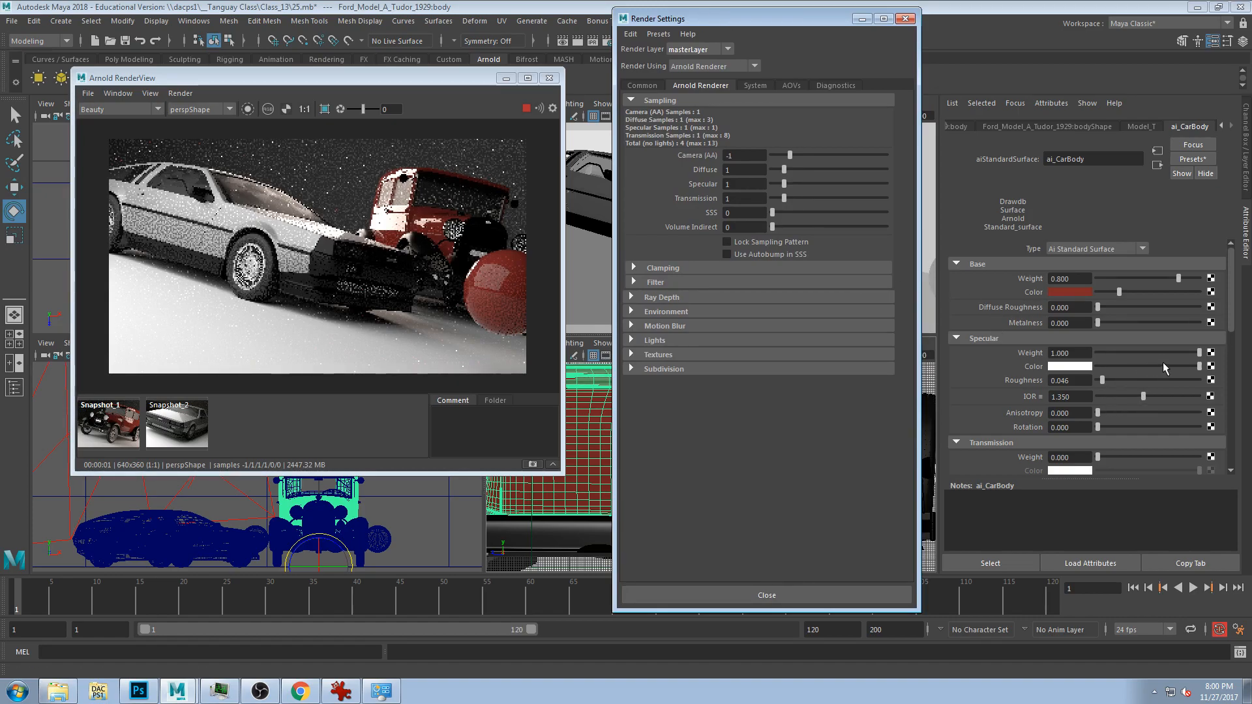
left_click_drag(1191, 351, 1152, 351)
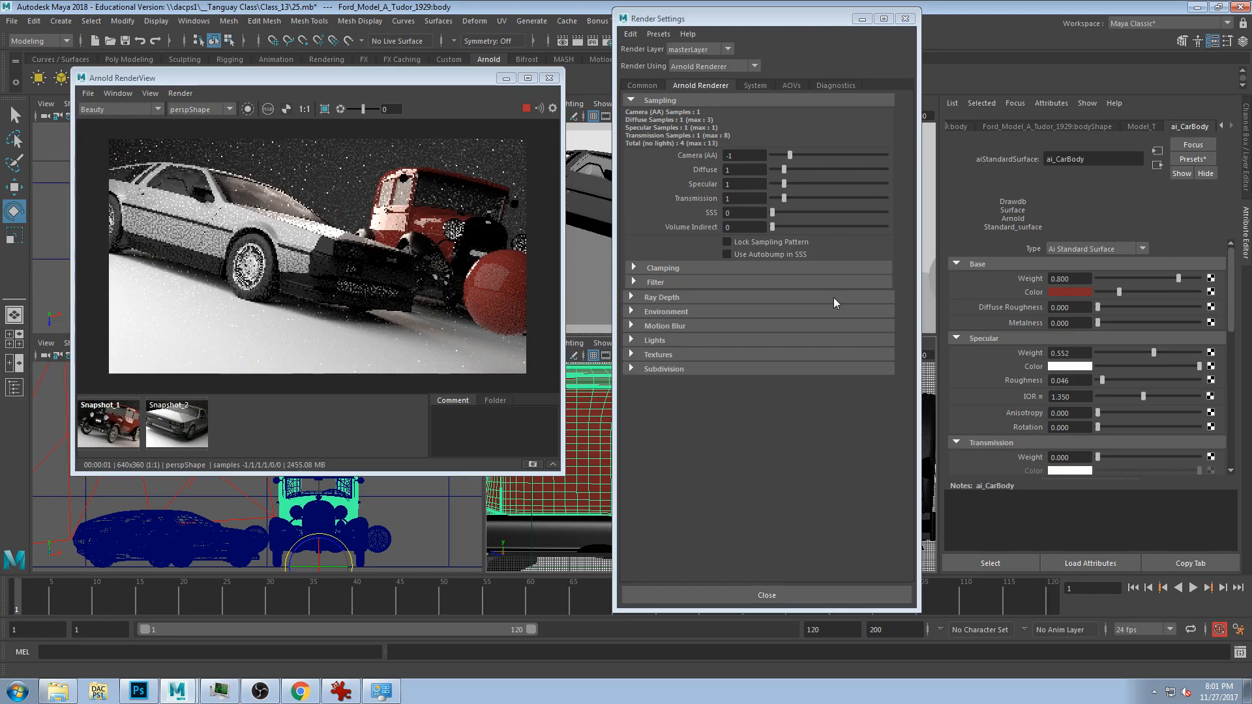
- Test the live render with Camera (AA) samples at 1 and settle on 0
left_click_drag(683, 9, 732, 22)
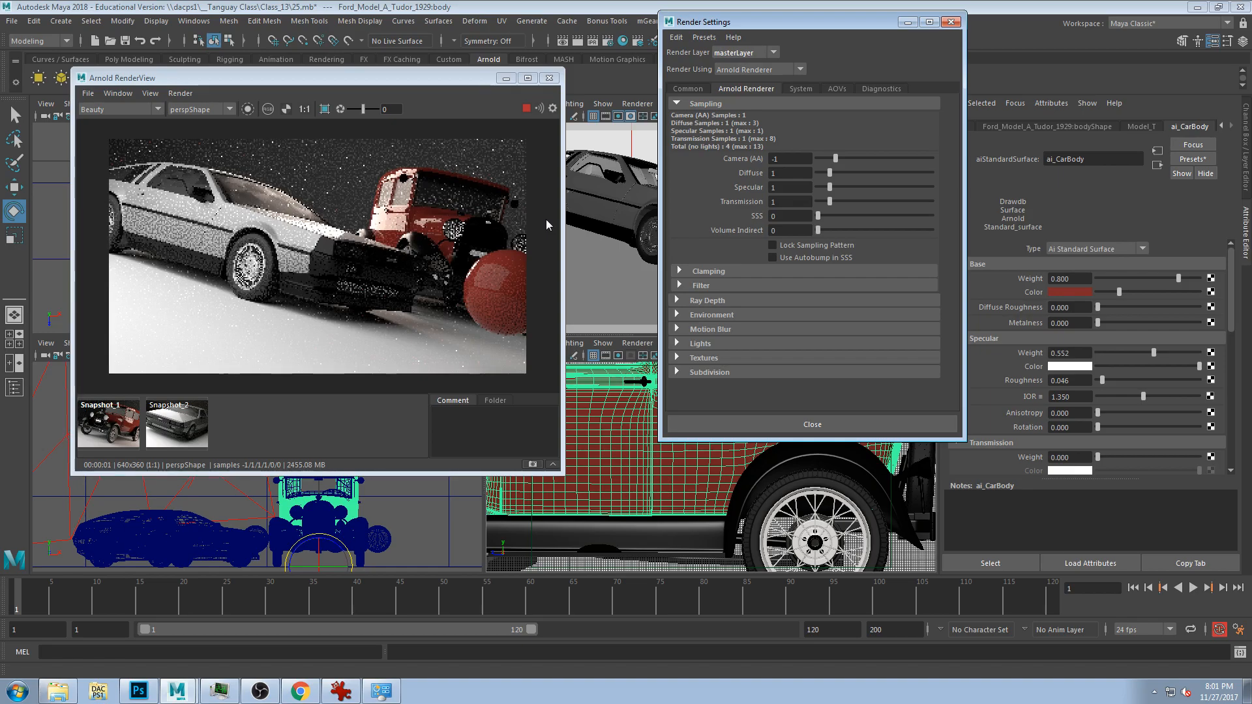
left_click_drag(836, 158, 852, 157)
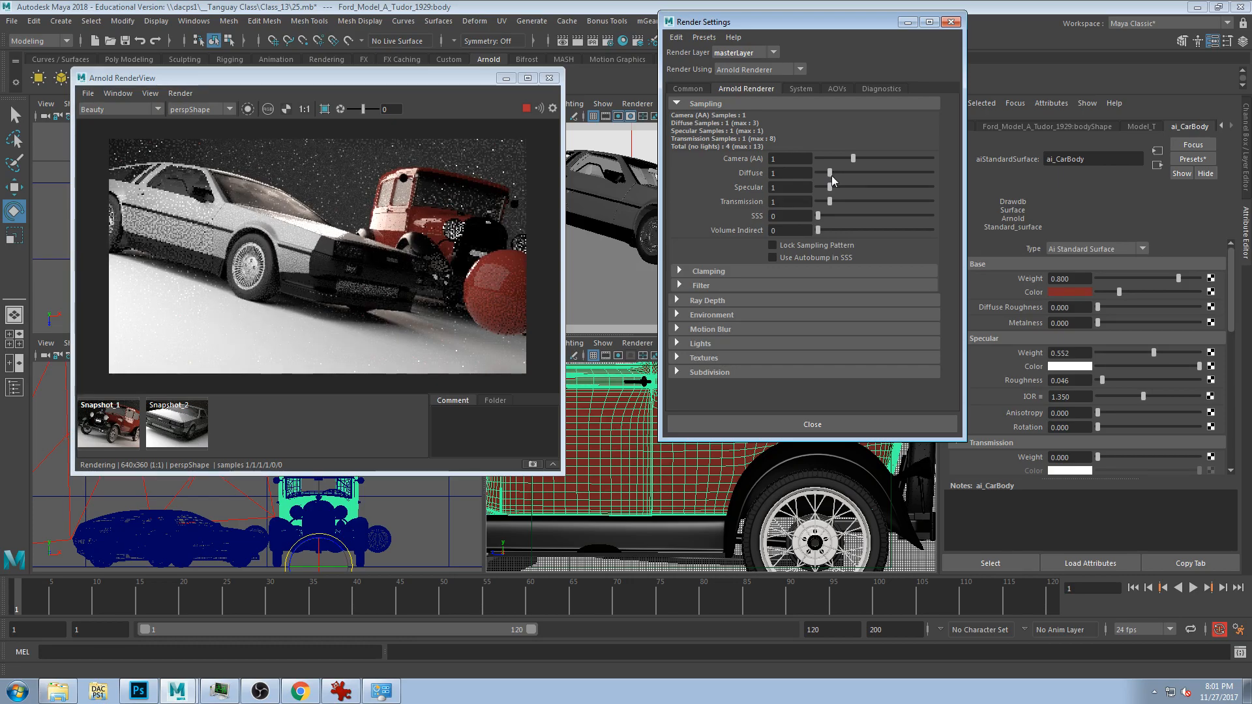
left_click_drag(852, 163, 845, 162)
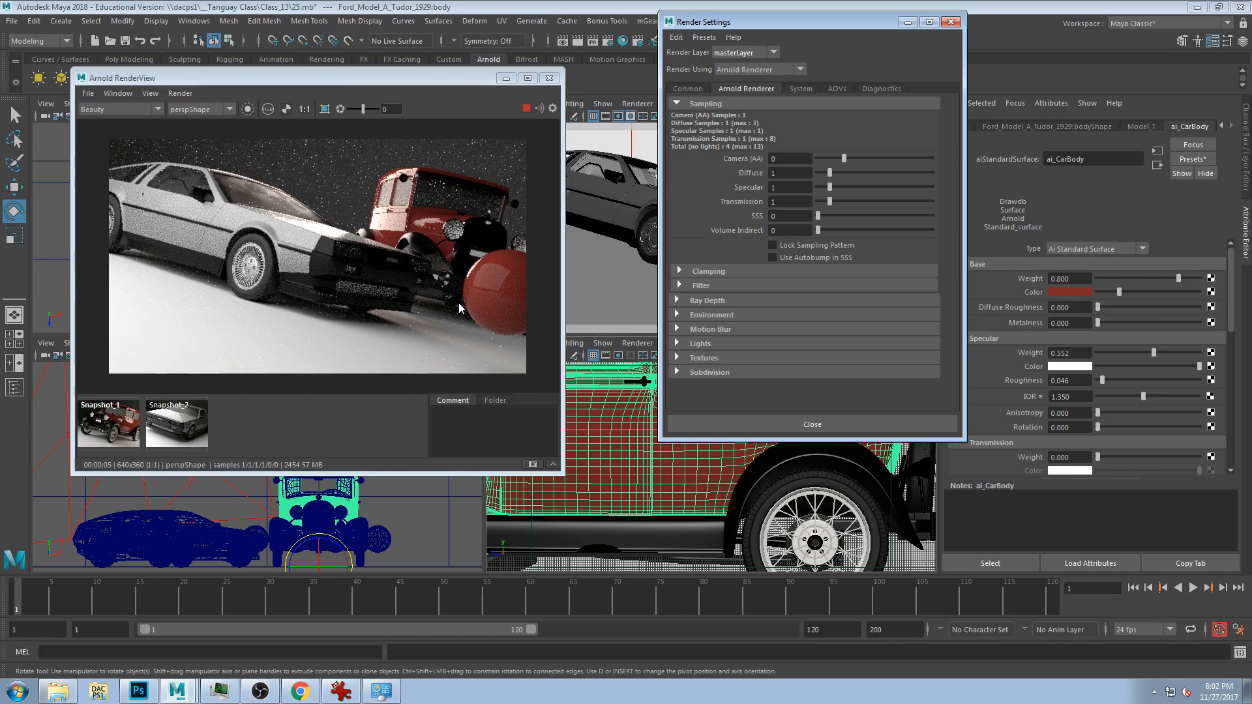
- Select aiAreaLight2 in the top view and arrange the render view and render settings so the light stays accessible
left_click_drag(391, 84, 729, 142)
left_click_drag(740, 25, 905, 27)
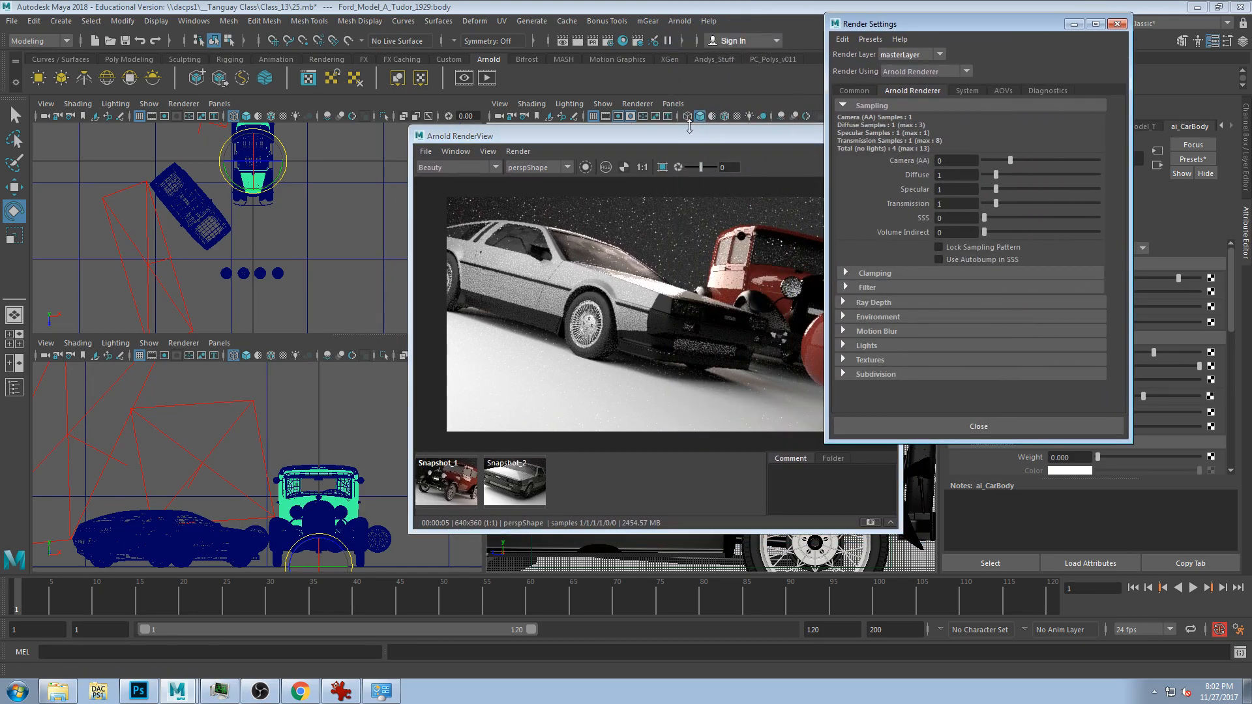
left_click(710, 53)
left_click_drag(801, 97, 672, 45)
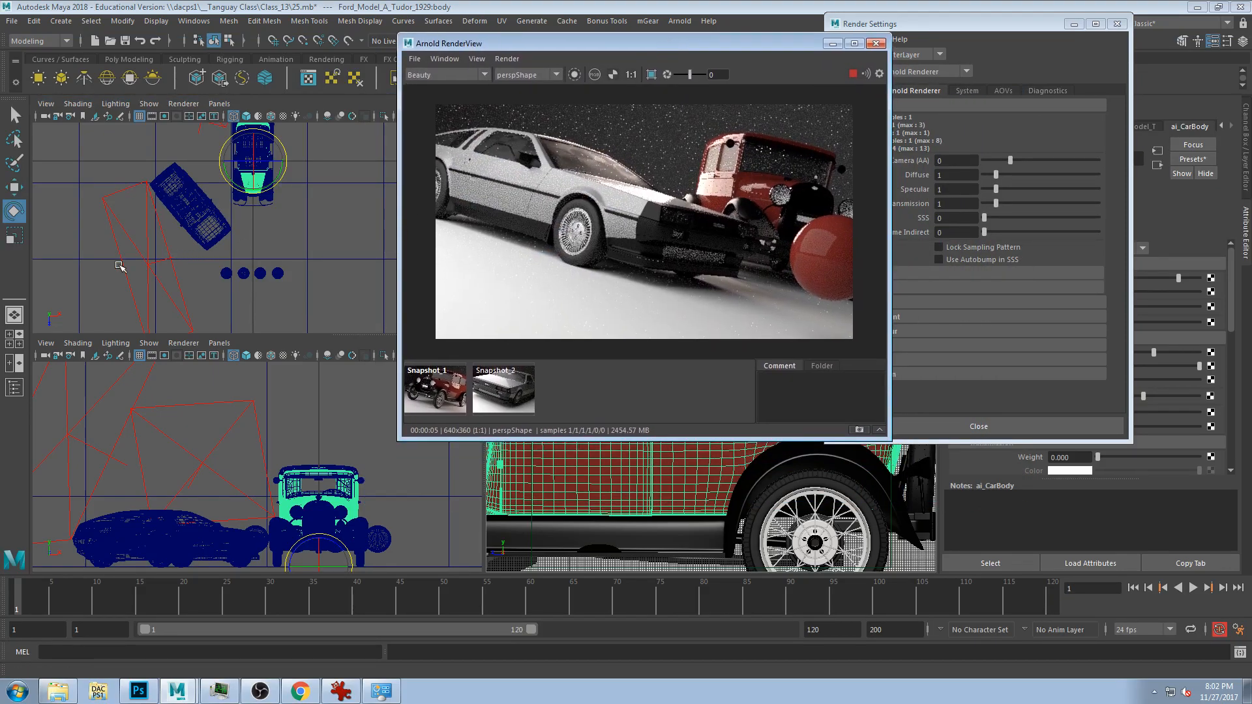
left_click(155, 266)
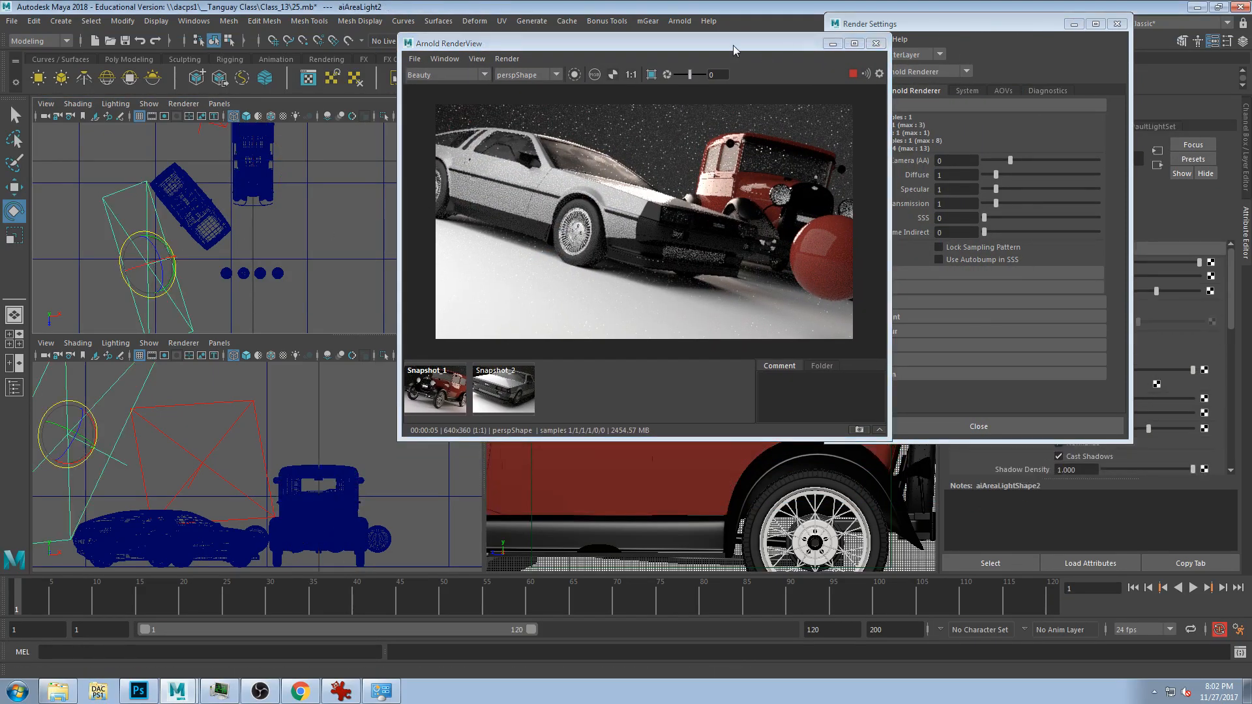
left_click_drag(733, 45, 679, 50)
left_click_drag(868, 24, 718, 24)
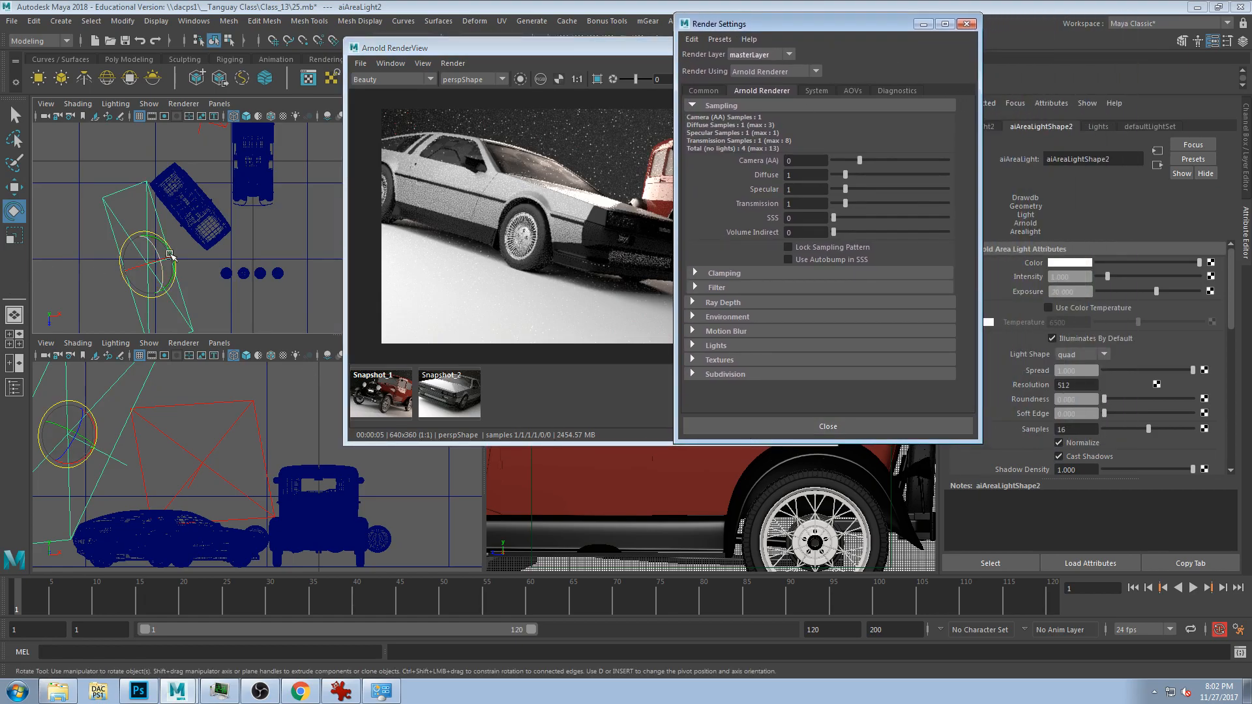
scroll(176, 255, "down", 2)
scroll(175, 256, "up", 2)
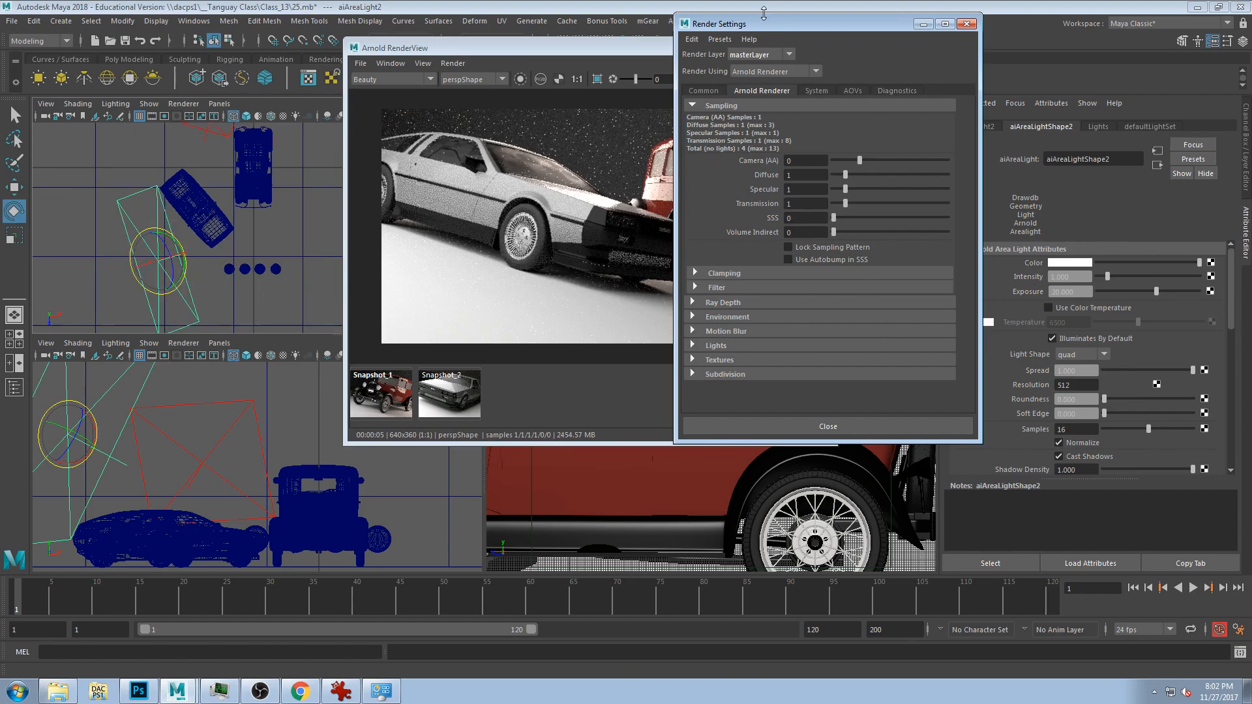
left_click_drag(789, 24, 845, 23)
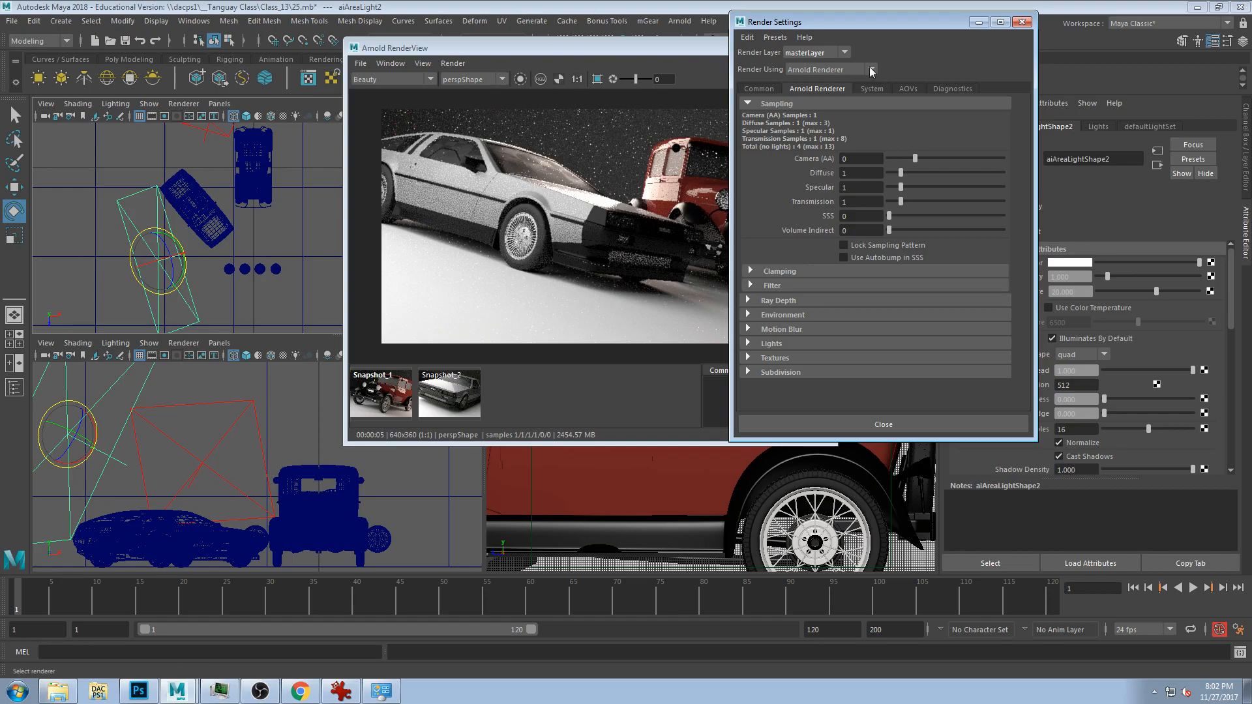
left_click(776, 38)
left_click(852, 27)
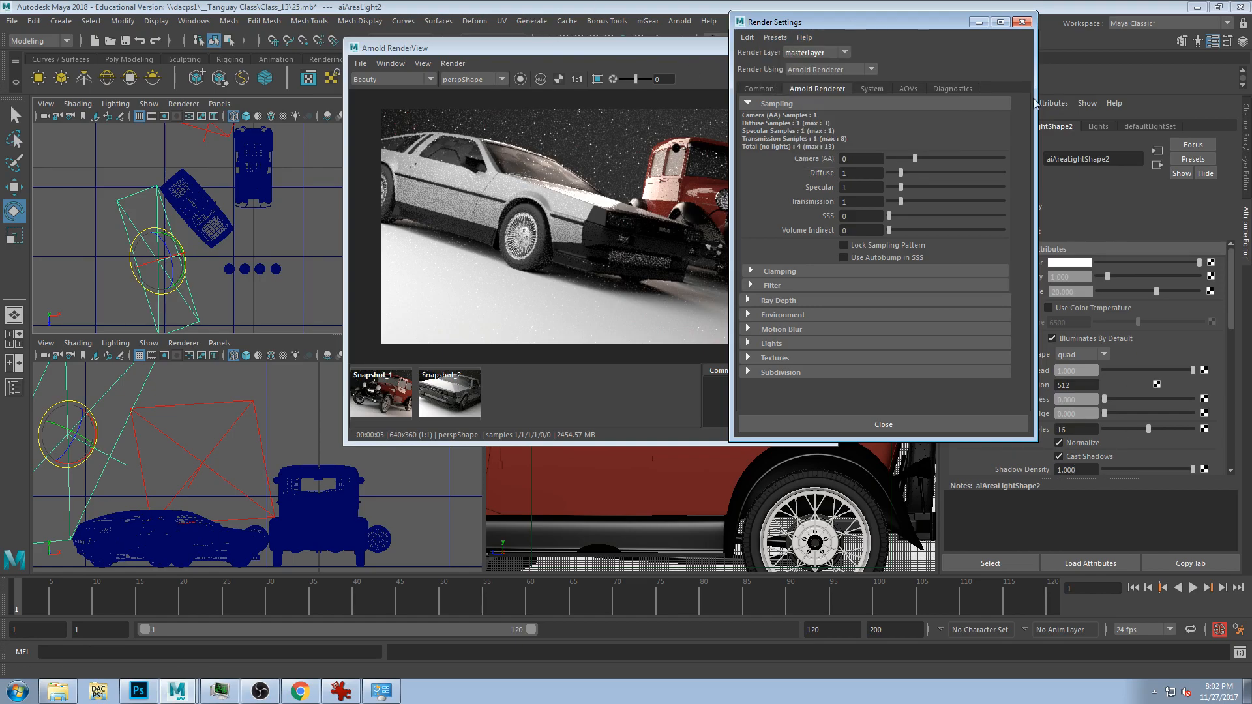
- Set the Samples of aiAreaLight2 and aiAreaLight3 to 2
left_click(1076, 431)
type("2")
key("Return")
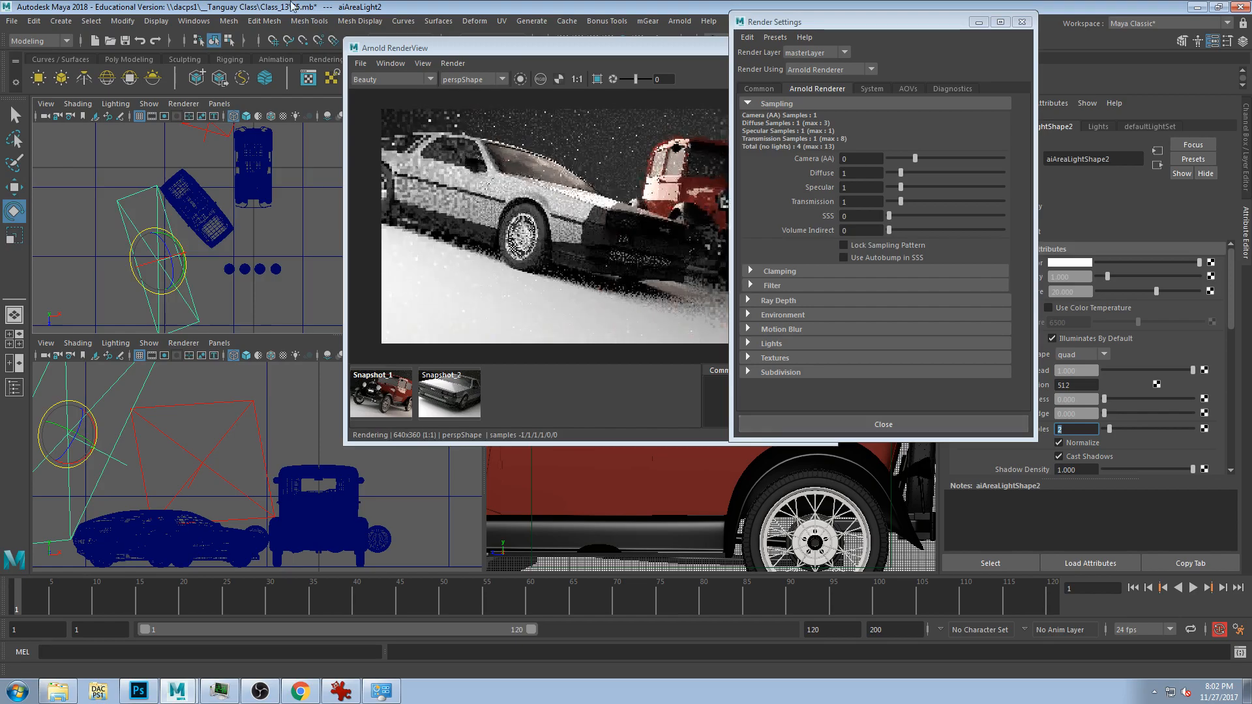
left_click(218, 128)
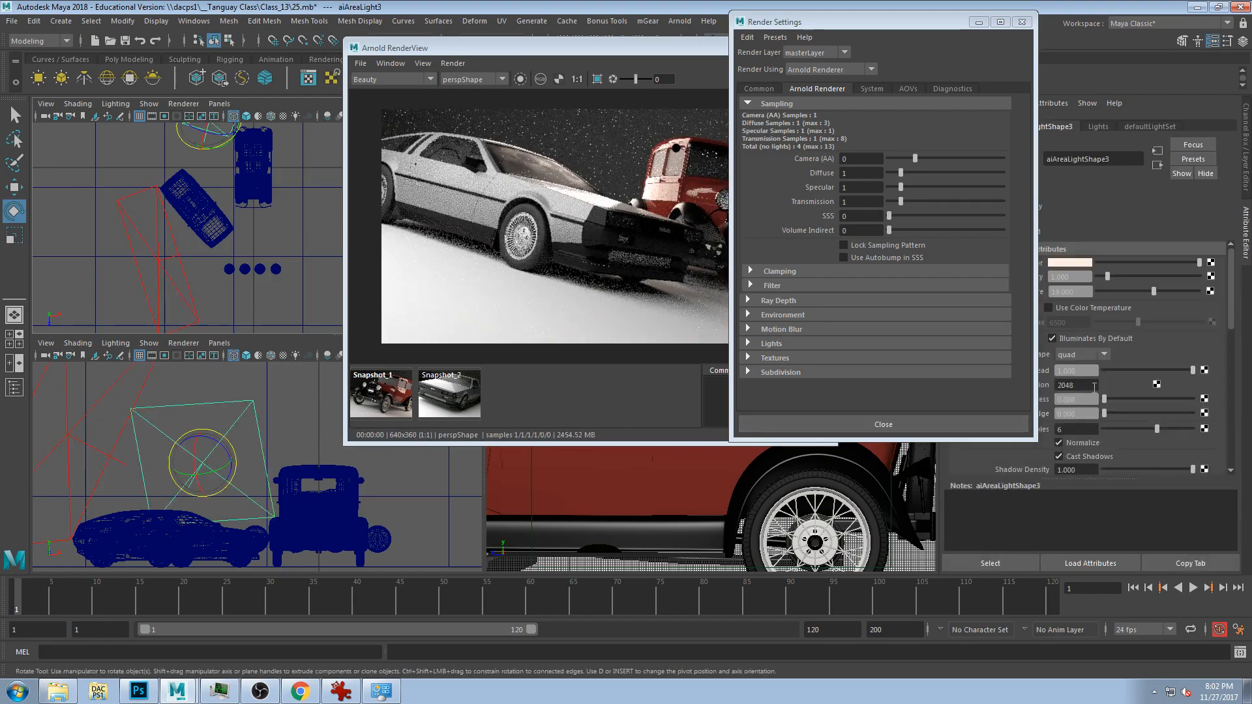
left_click(1094, 427)
type("2")
key("Return")
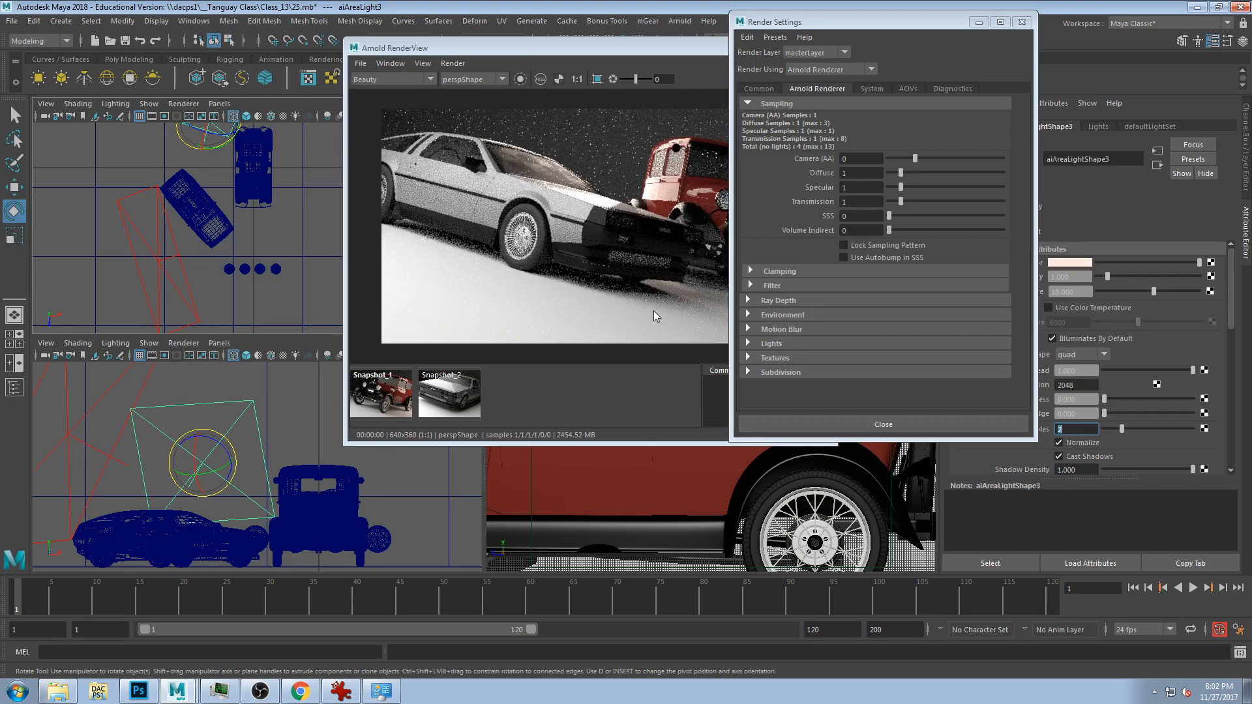
- Move the render windows off the perspective view and orbit it to frame the Ford's front wheels with the DeLorean behind
left_click_drag(848, 22, 990, 26)
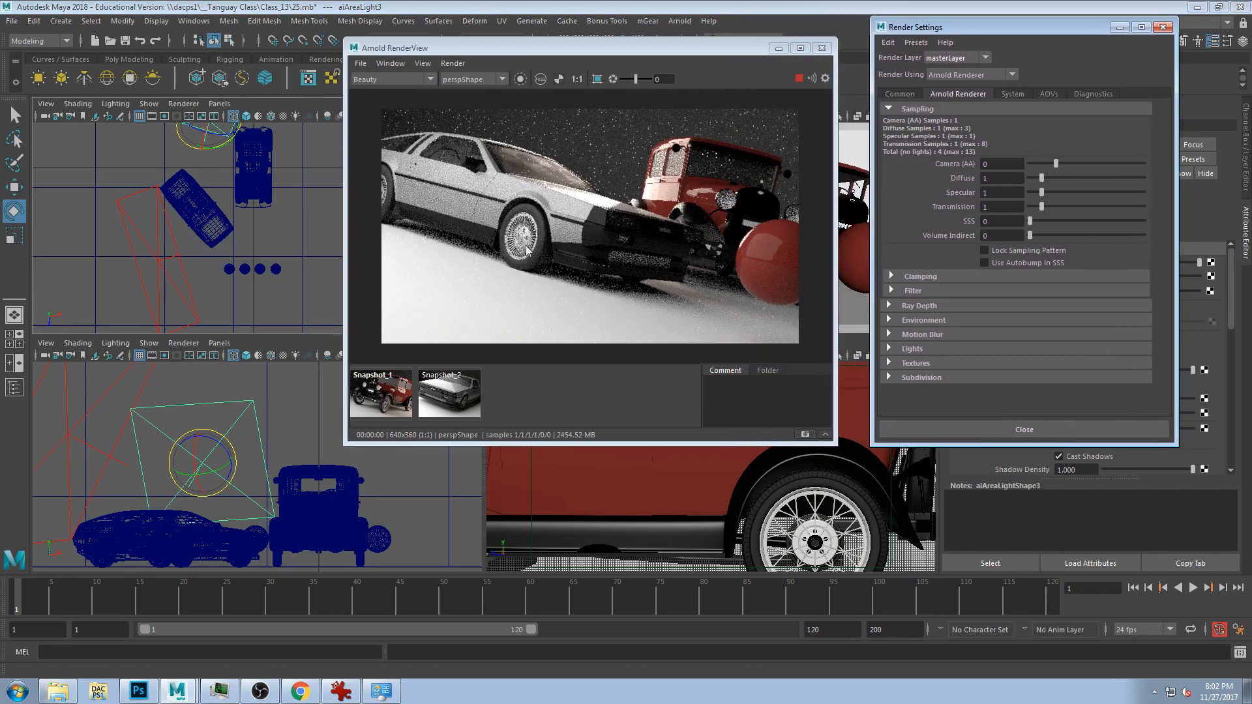
left_click_drag(609, 47, 399, 86)
left_click_drag(810, 291, 801, 248, "alt")
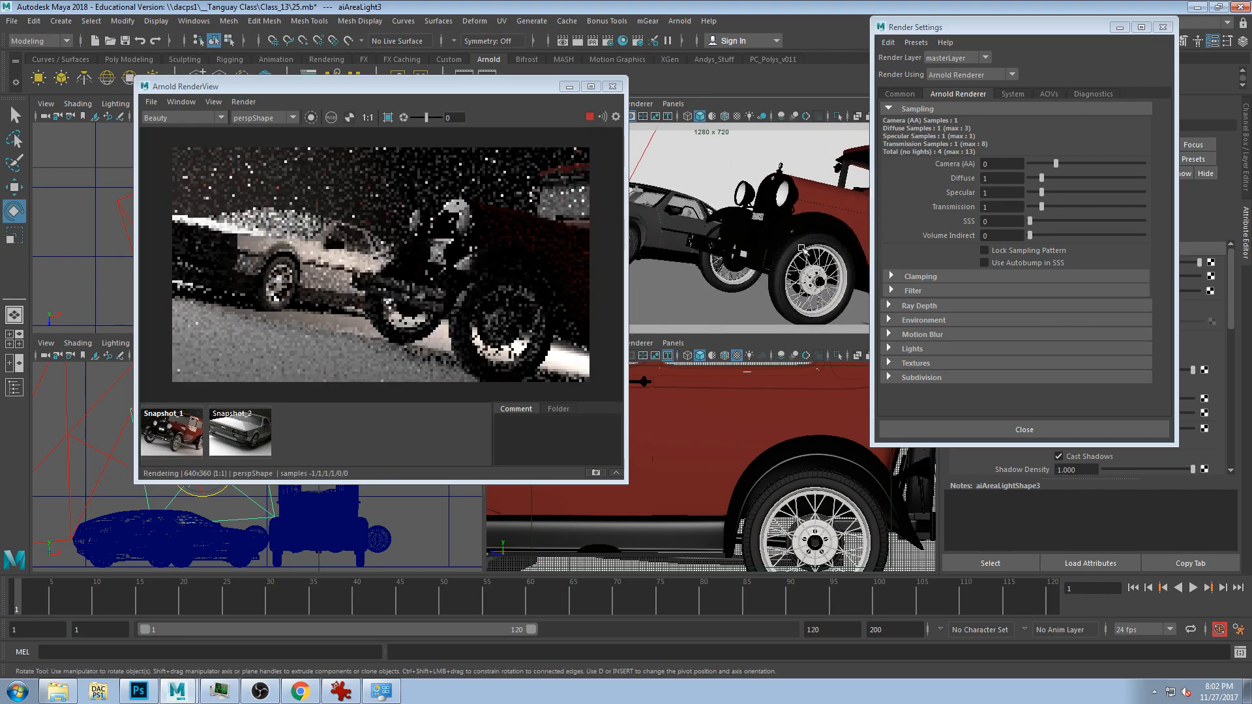
- Set the Samples of aiAreaLight3 and aiAreaLight2 to 16
left_click_drag(988, 26, 795, 20)
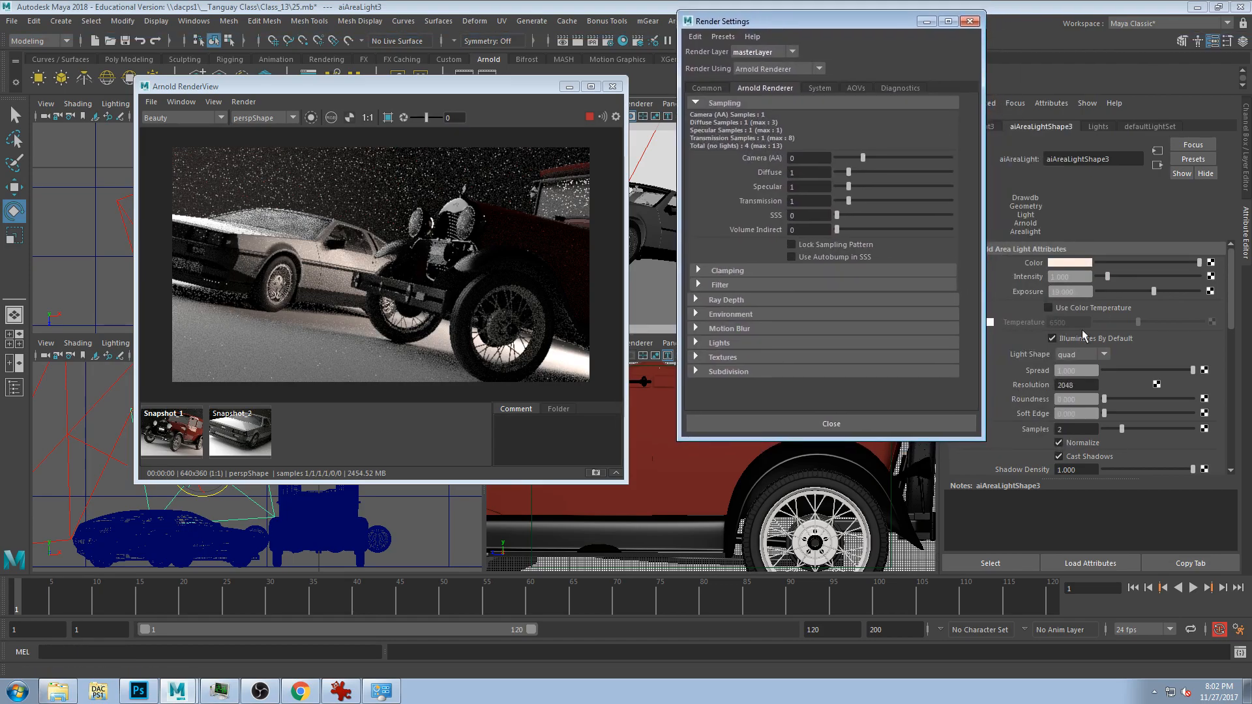
double_click(1076, 430)
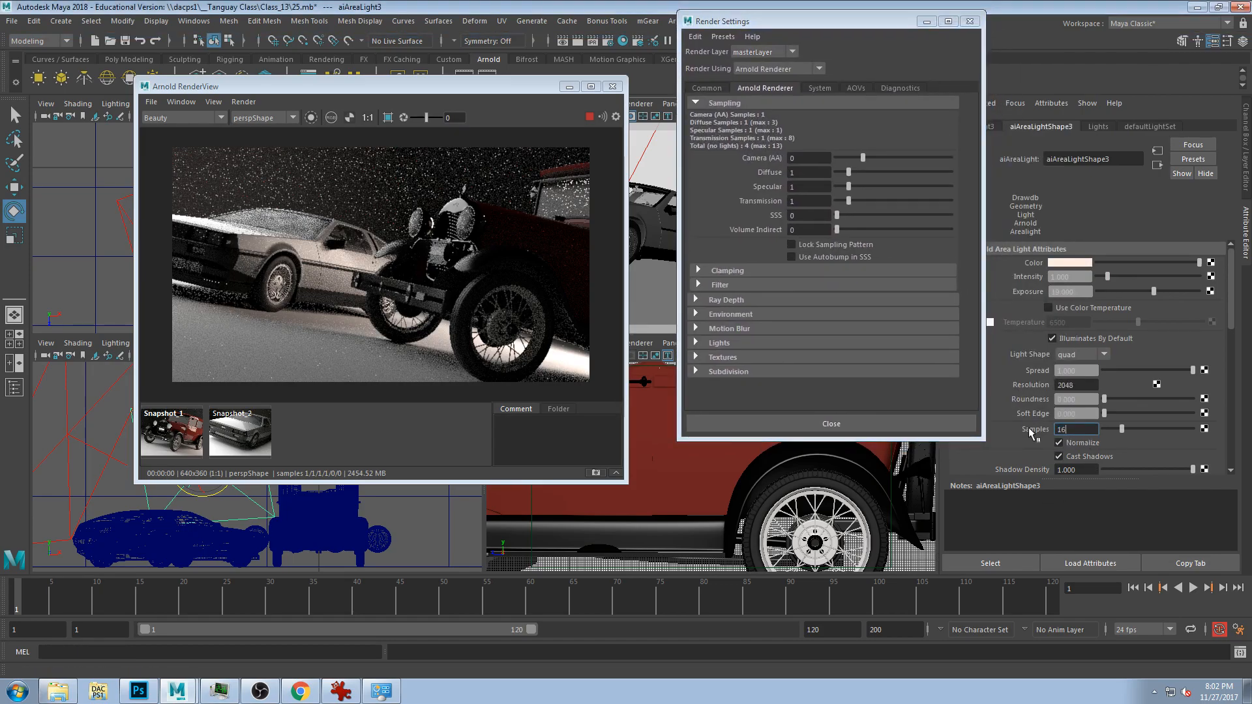
type("16")
key("Return")
left_click(121, 203)
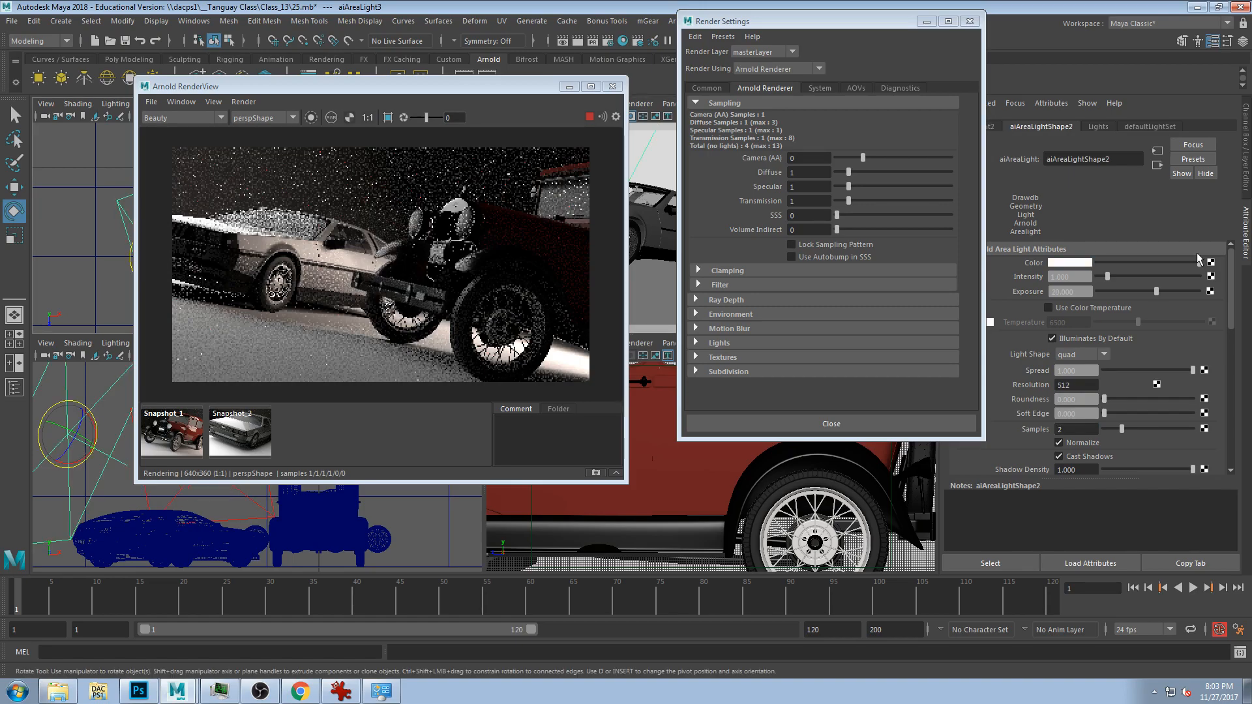
double_click(1076, 429)
type("16")
key("Return")
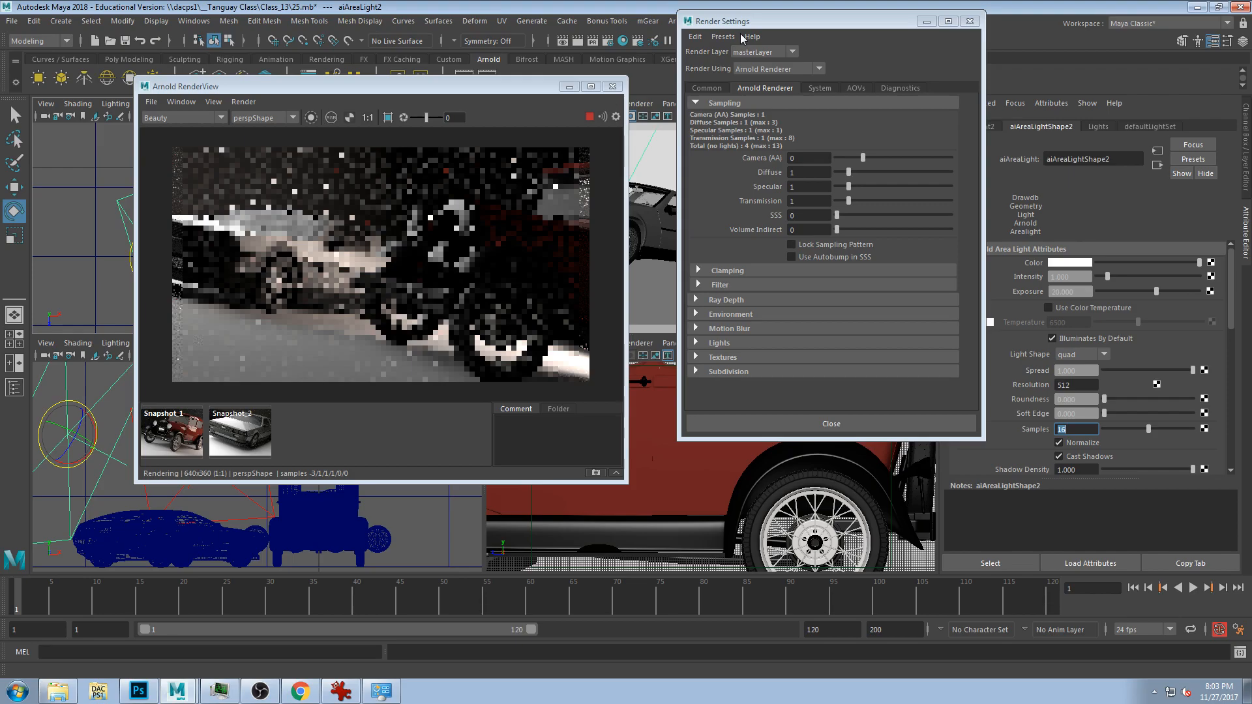
- Load the user render settings preset Arnold_Production_CarScene_v01
left_click(723, 36)
mouse_move(750, 63)
mouse_move(874, 92)
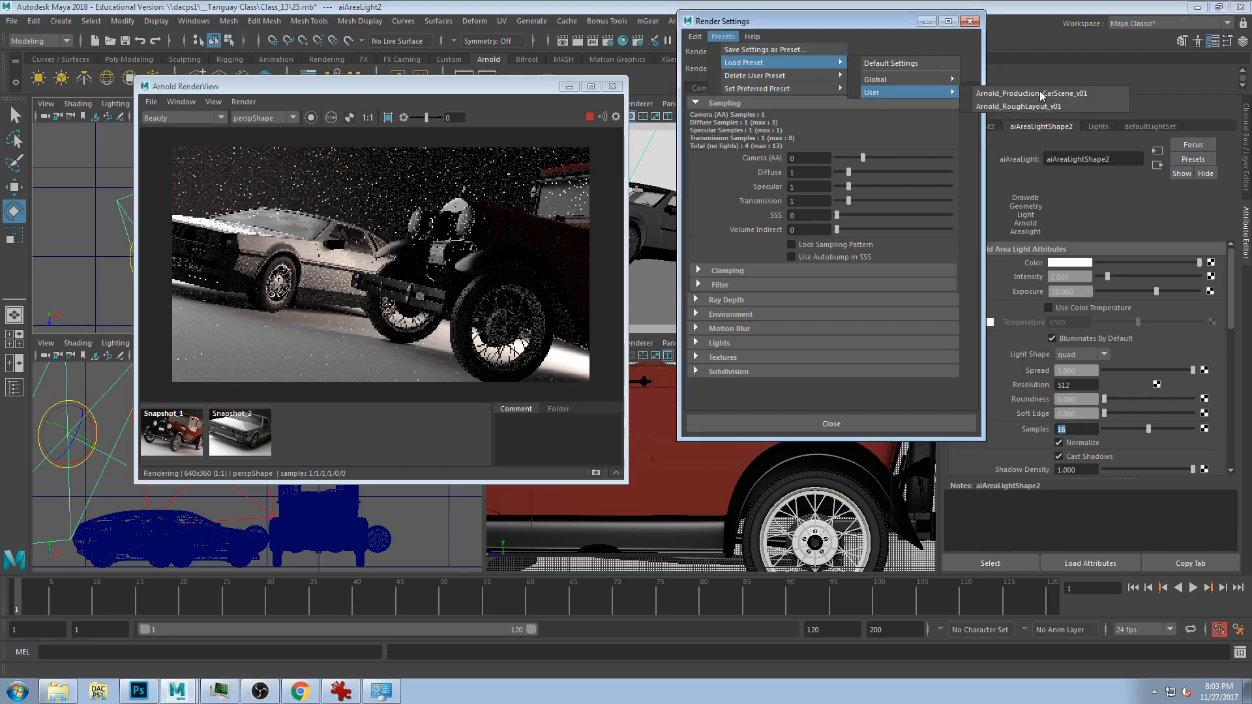
left_click(1042, 93)
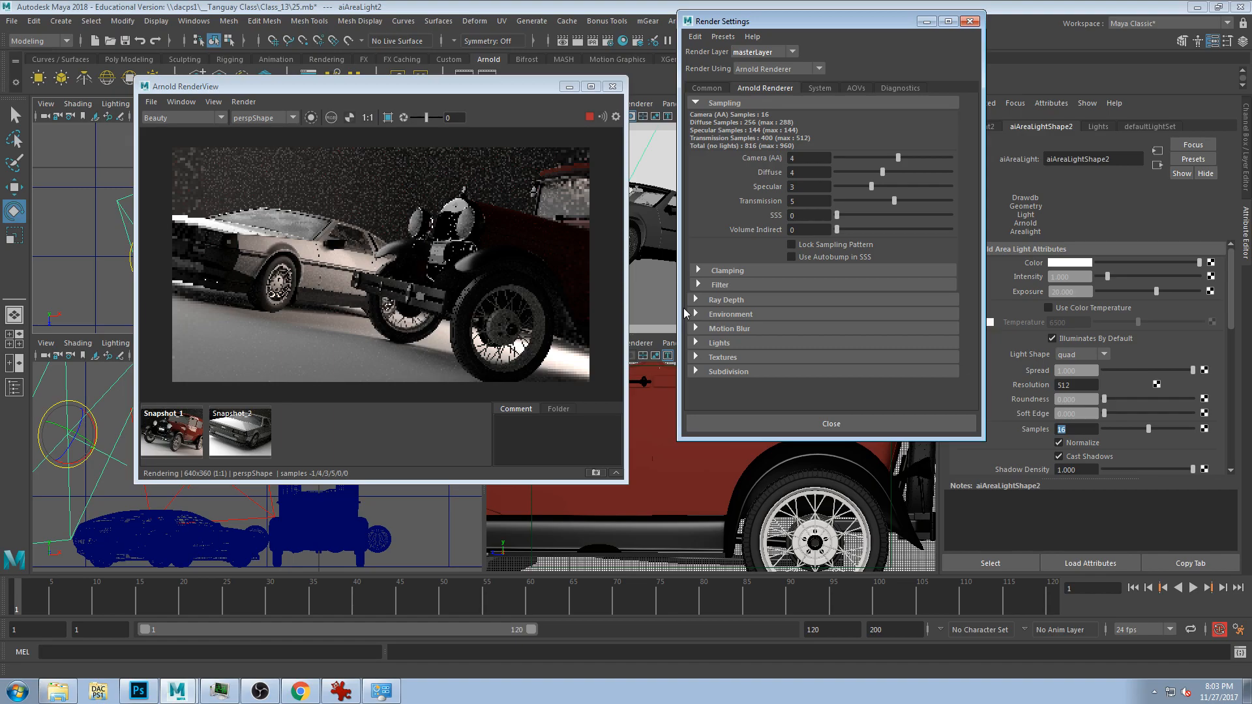
left_click(723, 37)
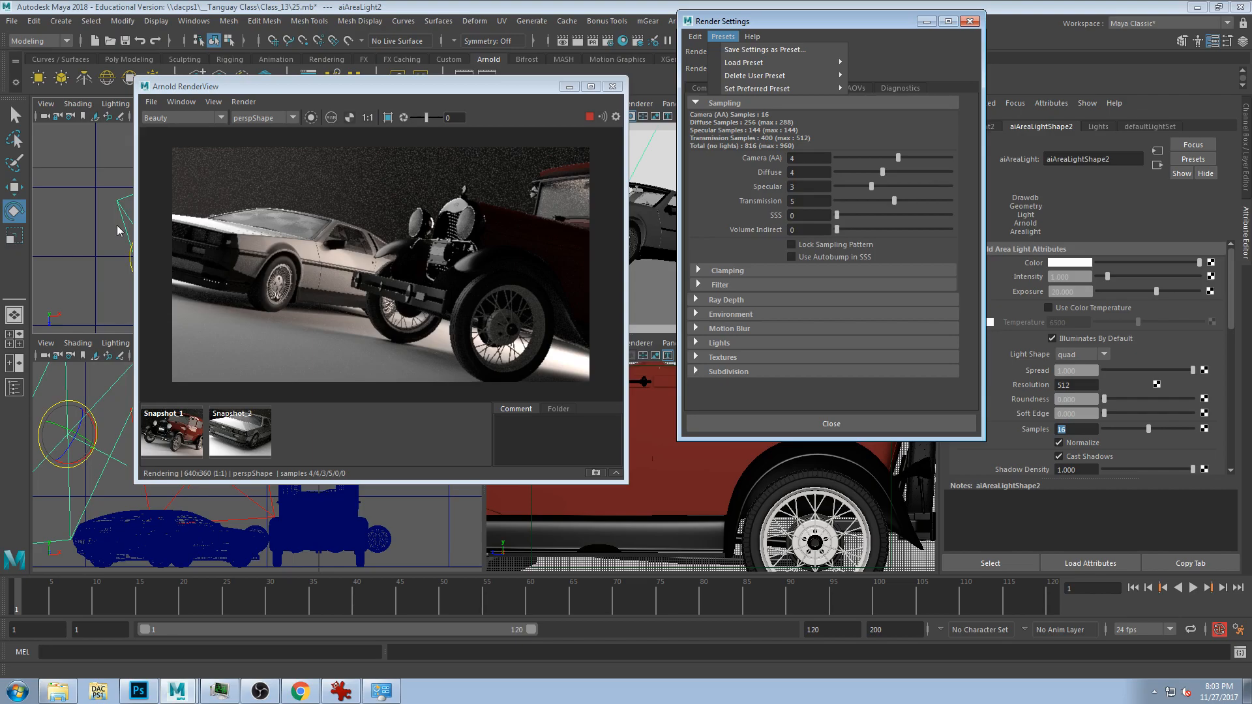
- Reposition the Arnold render view as a floating window, enlarge it and magnify the rendered image to 141%
left_click_drag(375, 86, 404, 15)
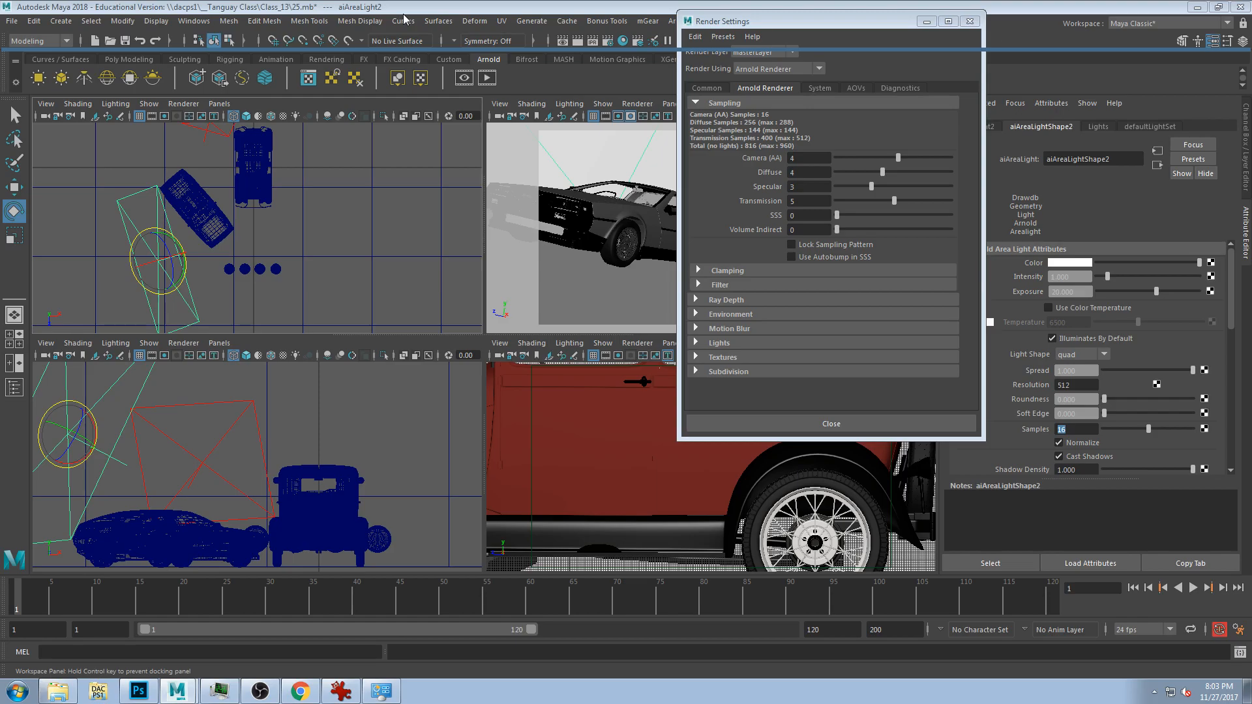
left_click_drag(404, 15, 165, 19)
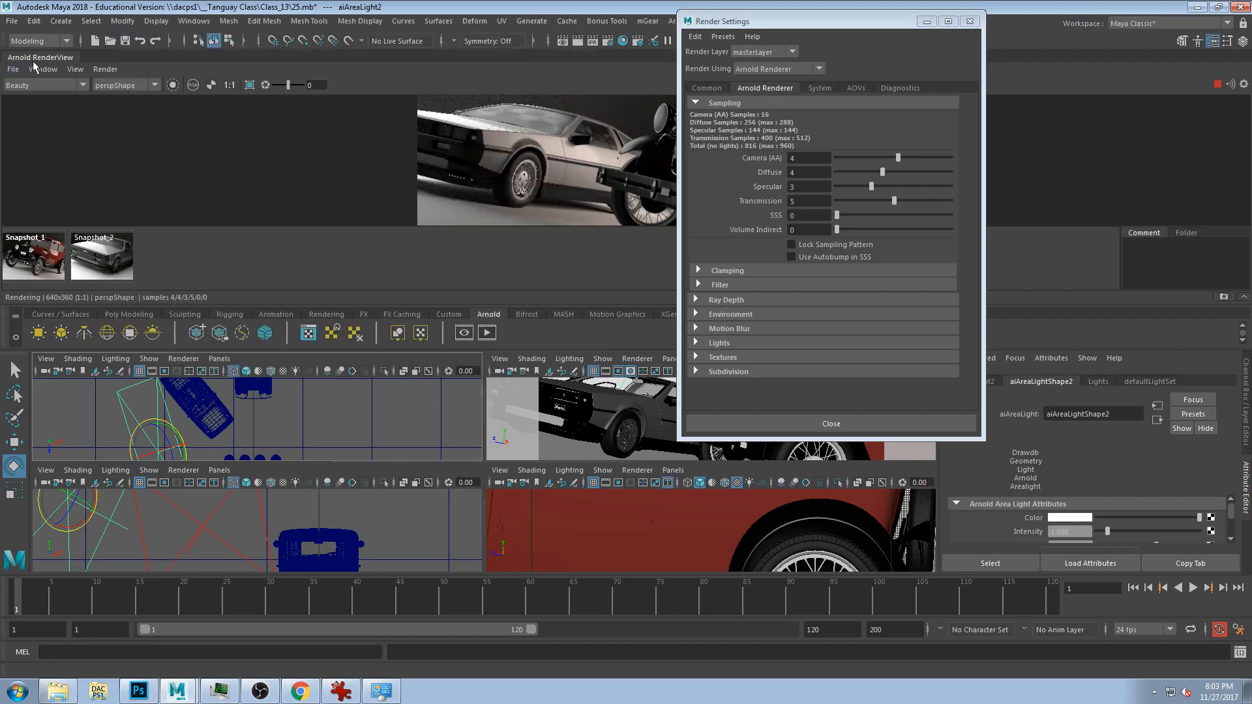
left_click_drag(34, 64, 300, 36)
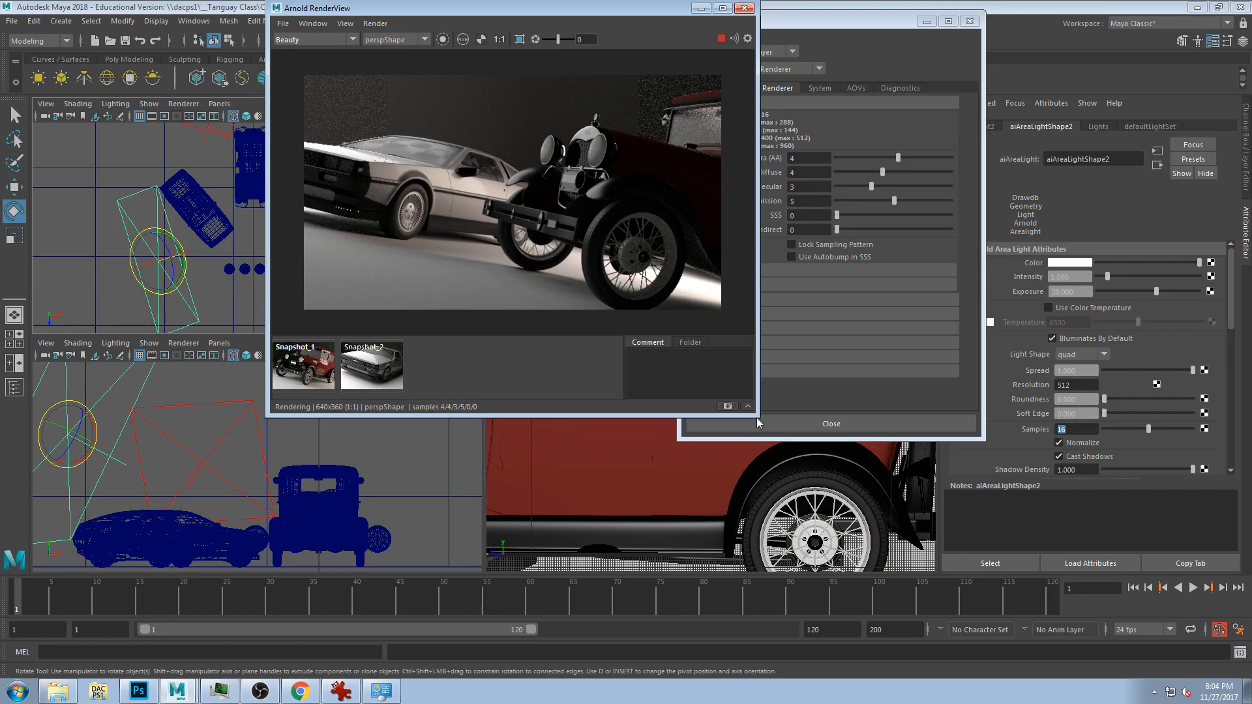
left_click_drag(757, 416, 998, 596)
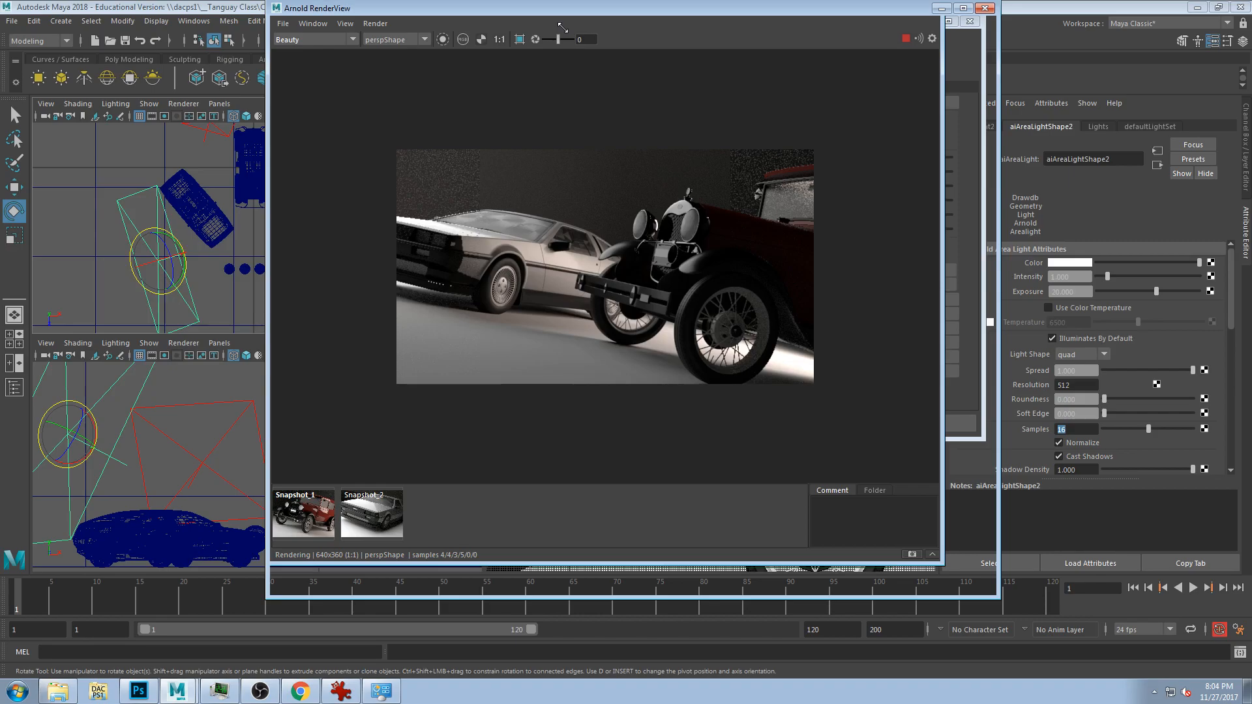
scroll(795, 281, "up", 1)
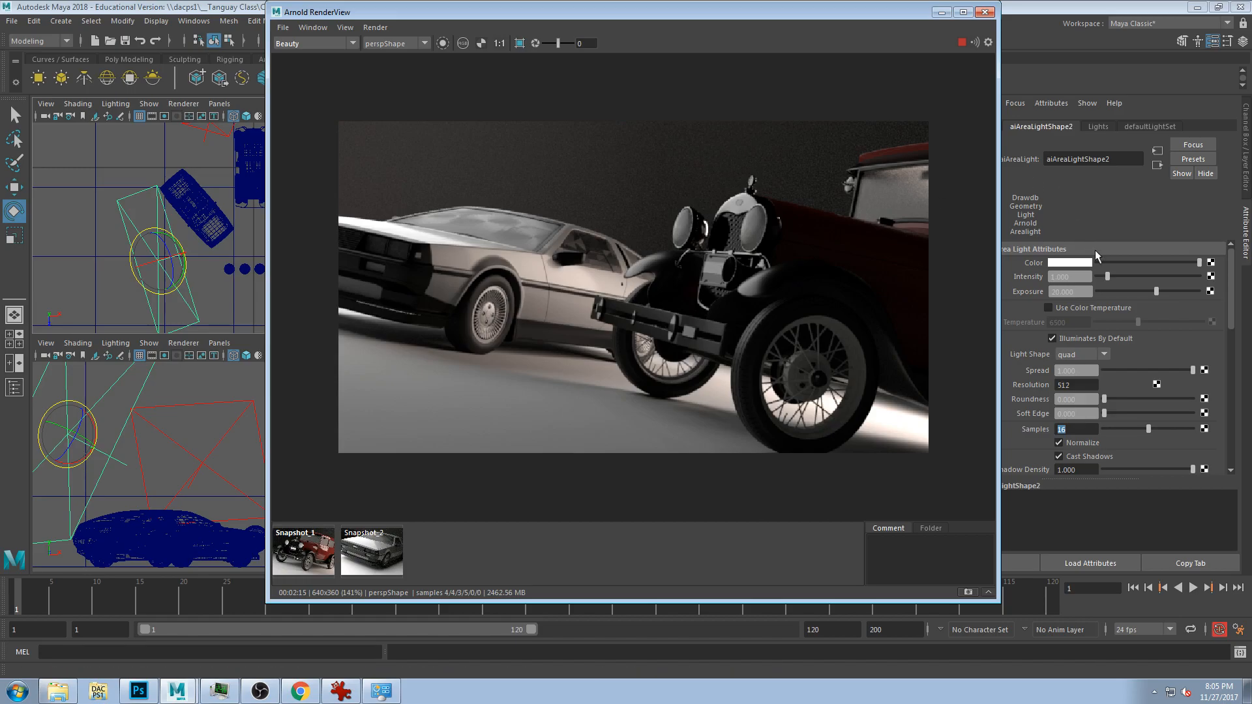
- Raise the exposure of aiAreaLight2, settling on 21
left_click_drag(1080, 293, 1033, 292)
key("Return")
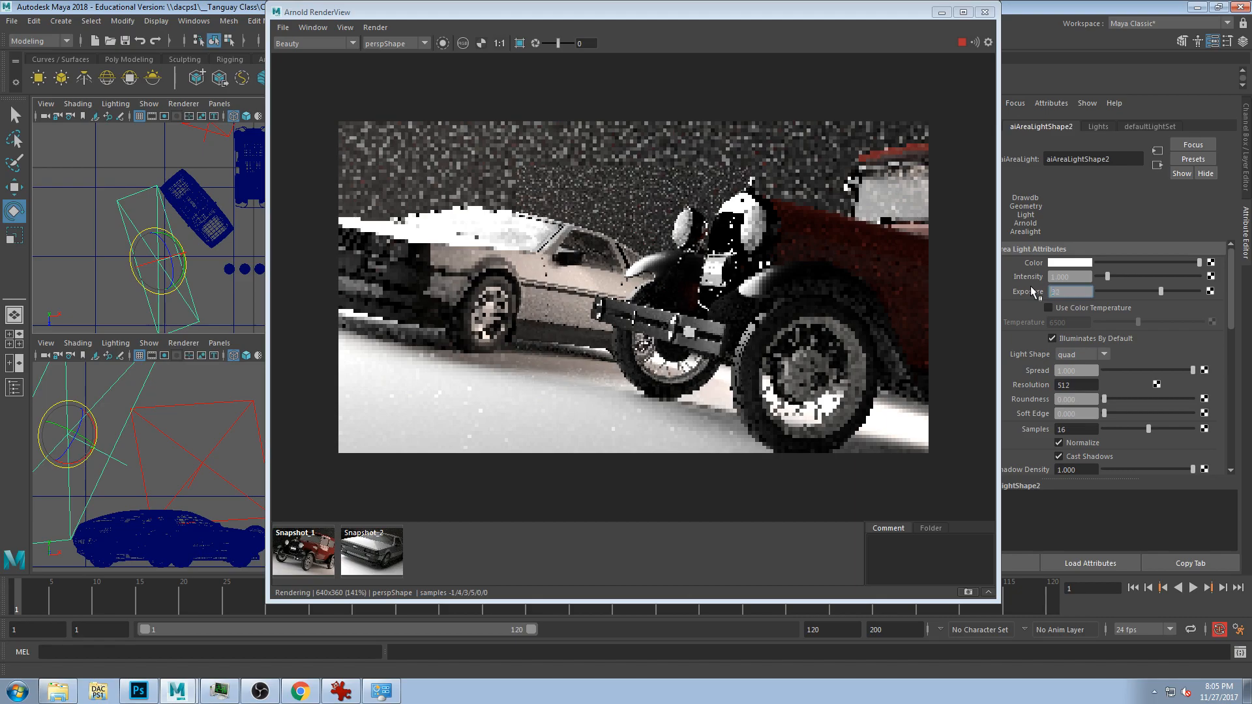
key("BackSpace")
type("21")
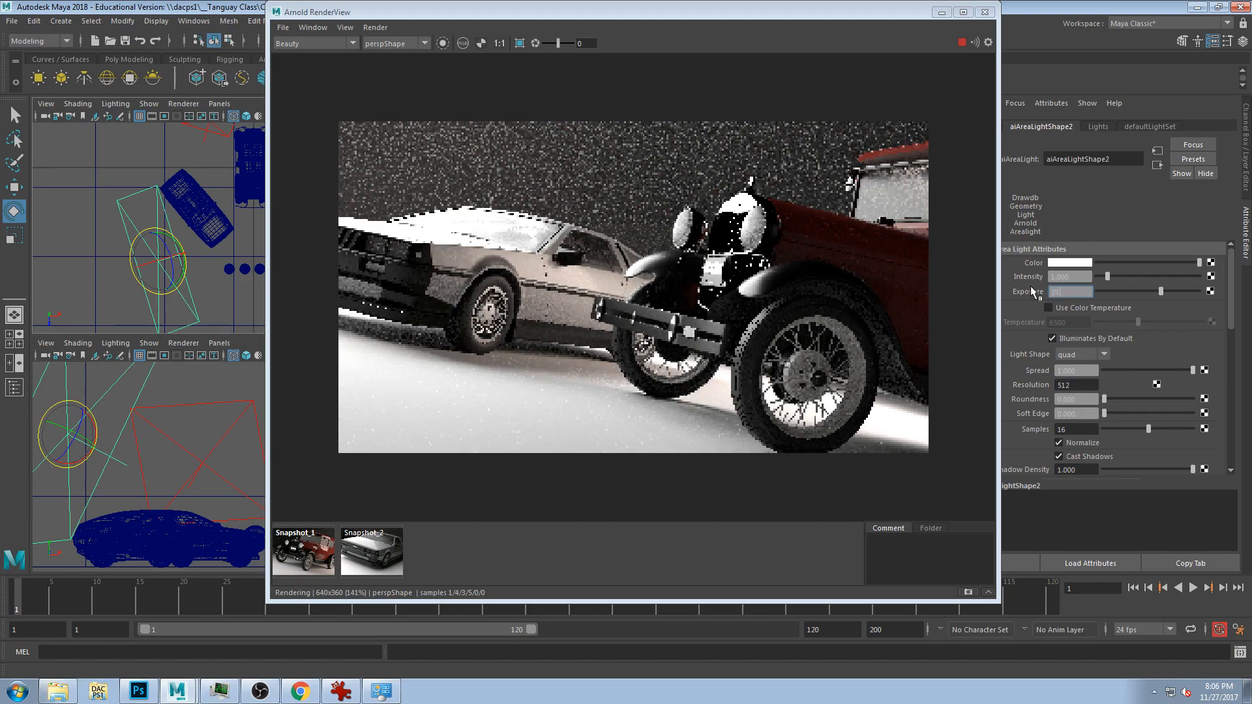
key("Return")
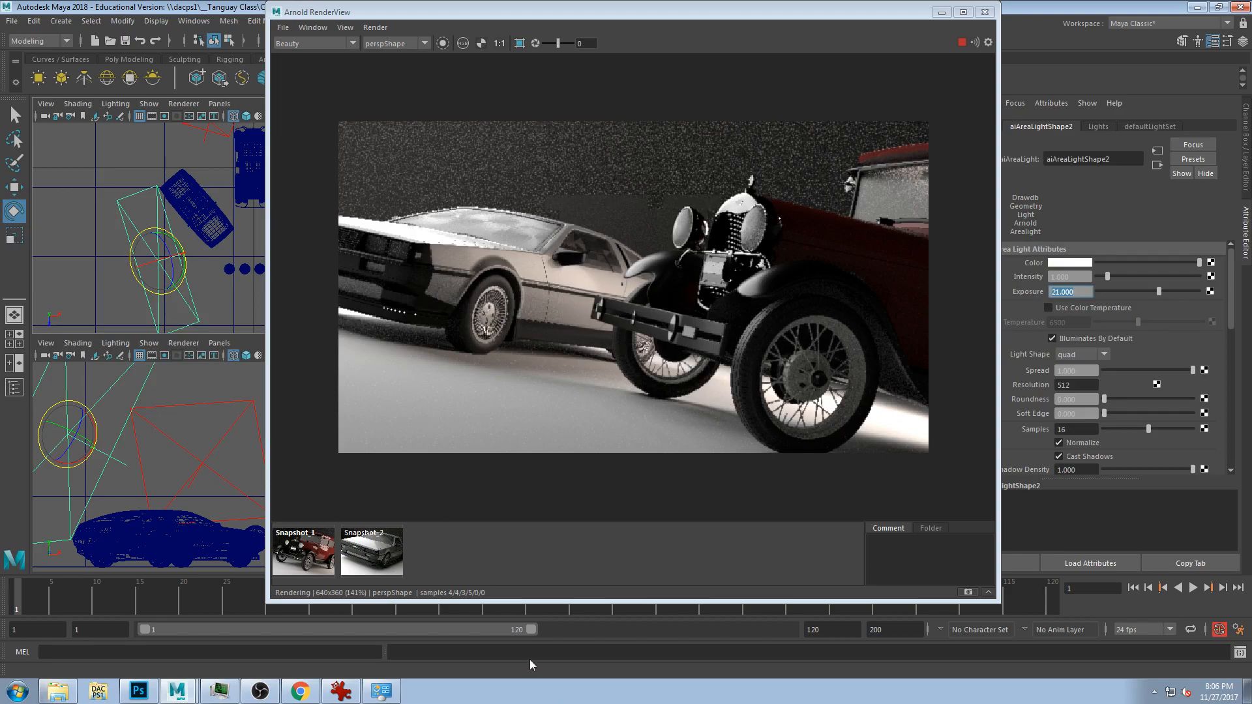
left_click(259, 691)
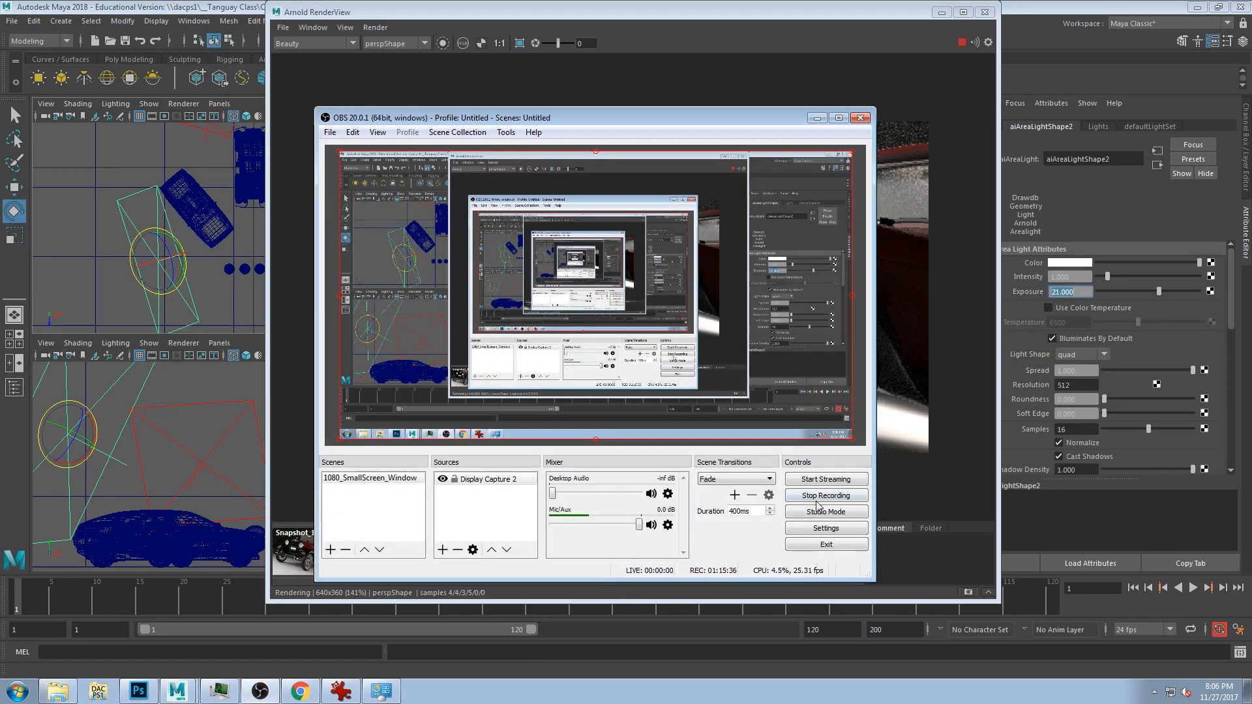